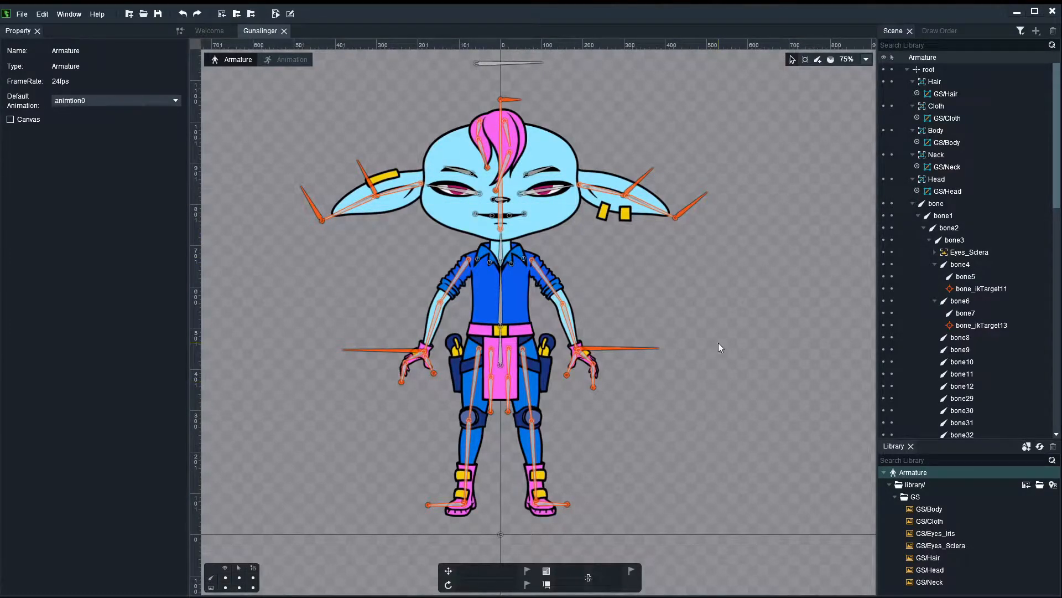
Step: Switch to animation mode, clone the animation animtion0 and rename the copy as IDLE
{"action": "scroll", "coordinate": [658, 400], "scroll_direction": "up", "scroll_amount": 1}
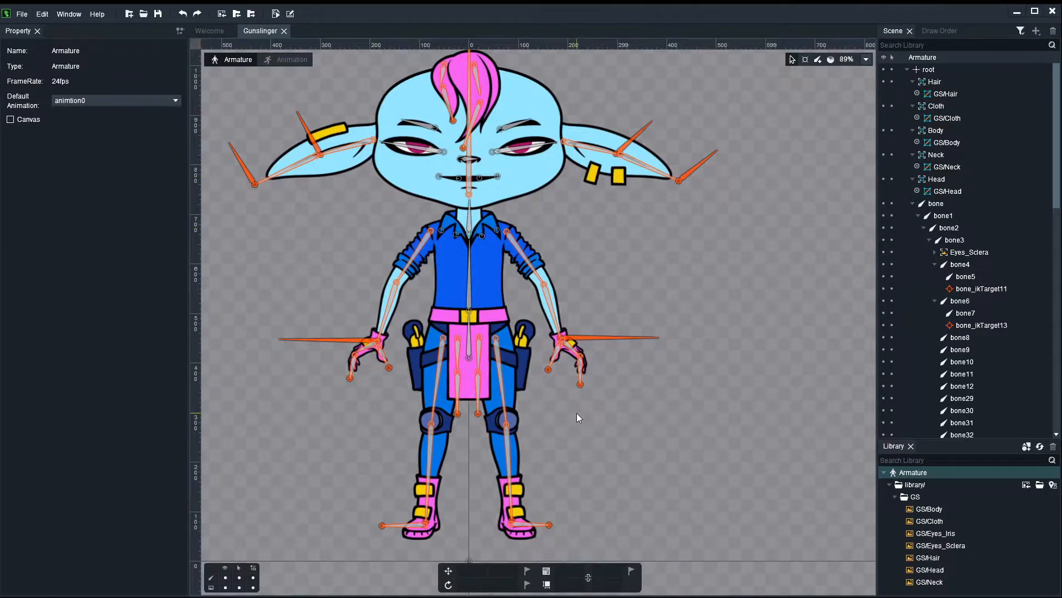
{"action": "scroll", "coordinate": [642, 399], "scroll_direction": "down", "scroll_amount": 2}
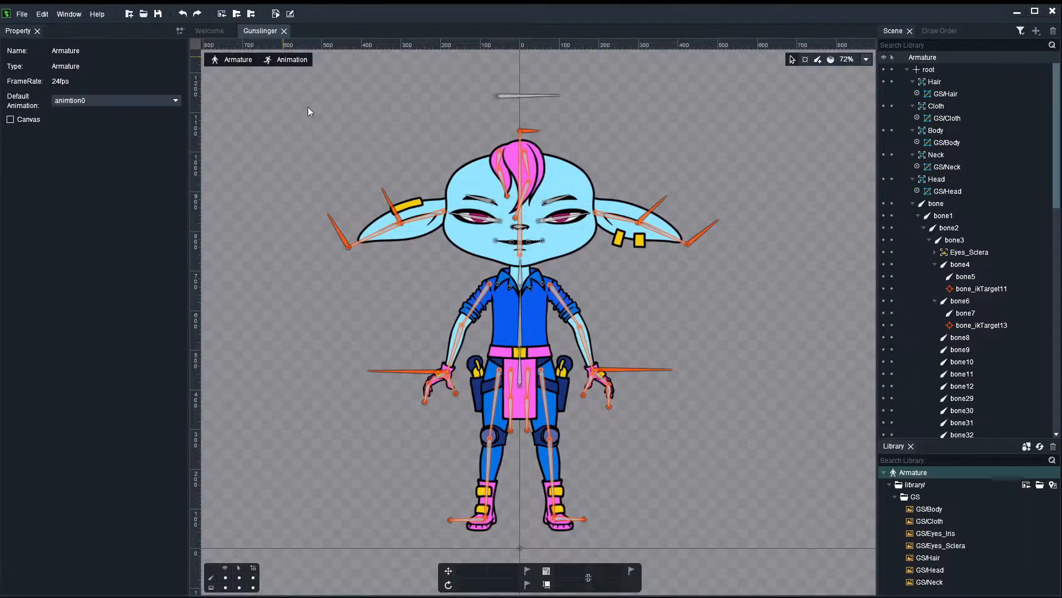
{"action": "left_click", "coordinate": [285, 59]}
{"action": "right_click", "coordinate": [951, 460]}
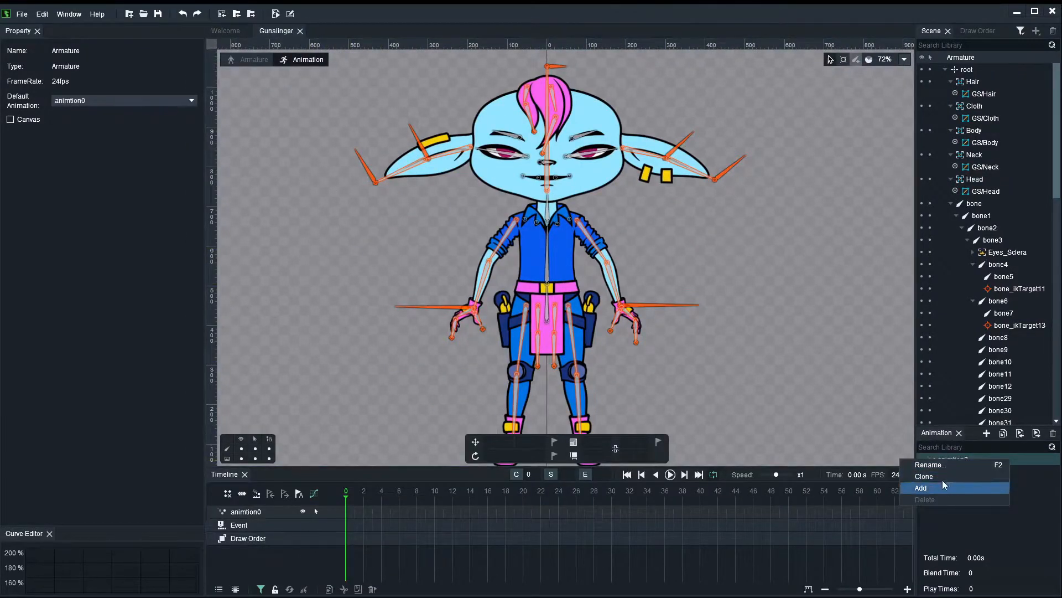
{"action": "left_click", "coordinate": [941, 476]}
{"action": "double_click", "coordinate": [952, 472]}
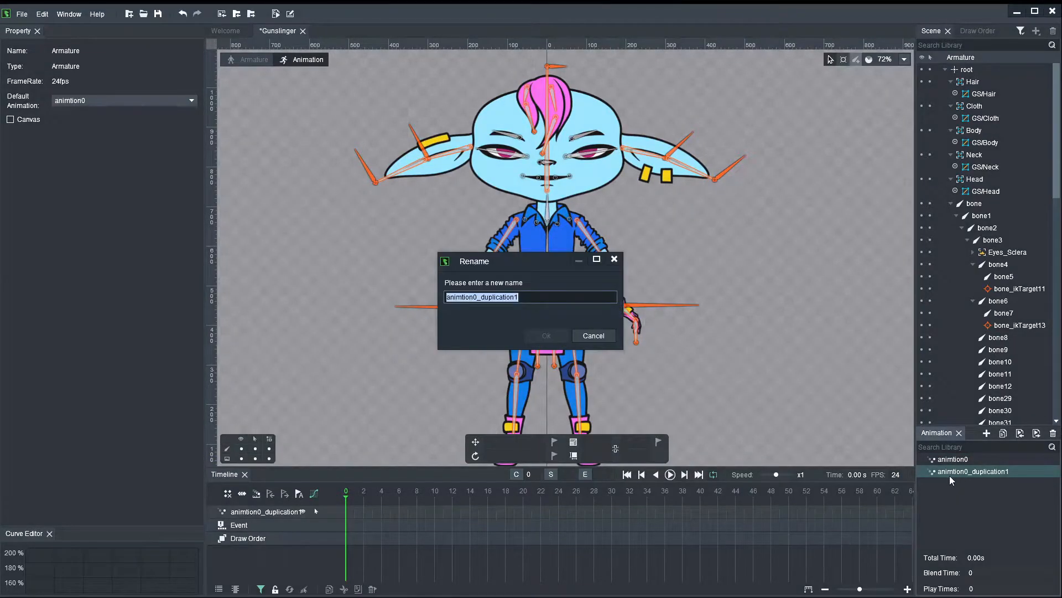
{"action": "type", "text": "IDLE"}
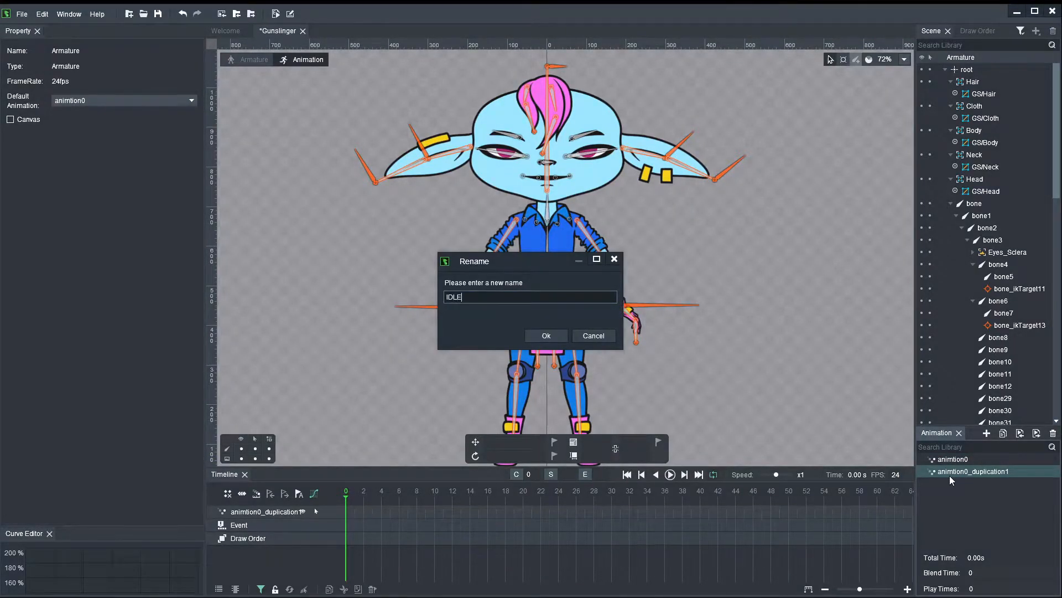
{"action": "key", "text": "Return"}
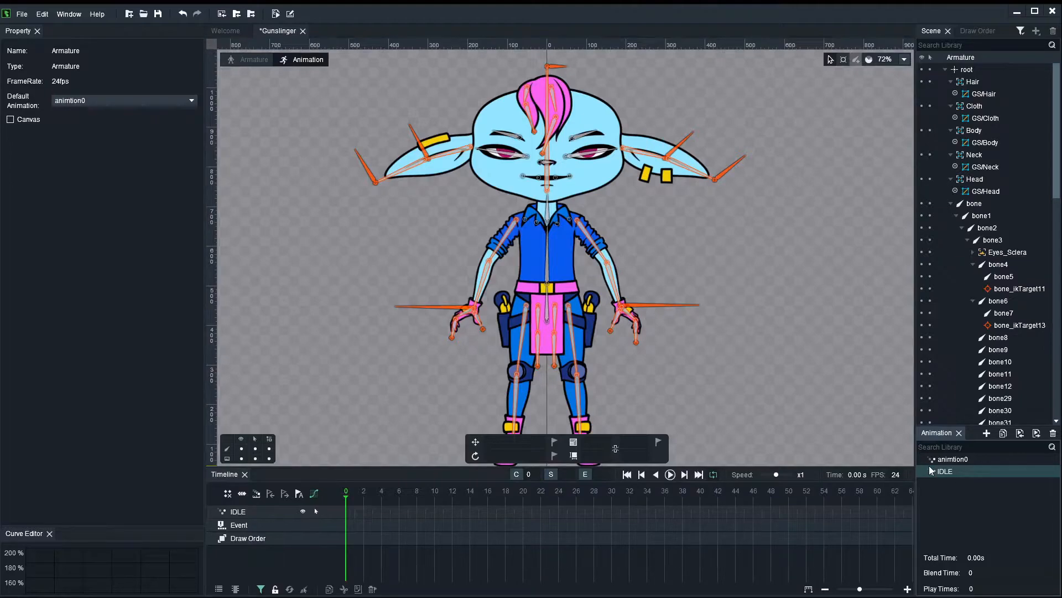
Step: Set the frame rate of the IDLE animation to 30 FPS
{"action": "left_click", "coordinate": [898, 475]}
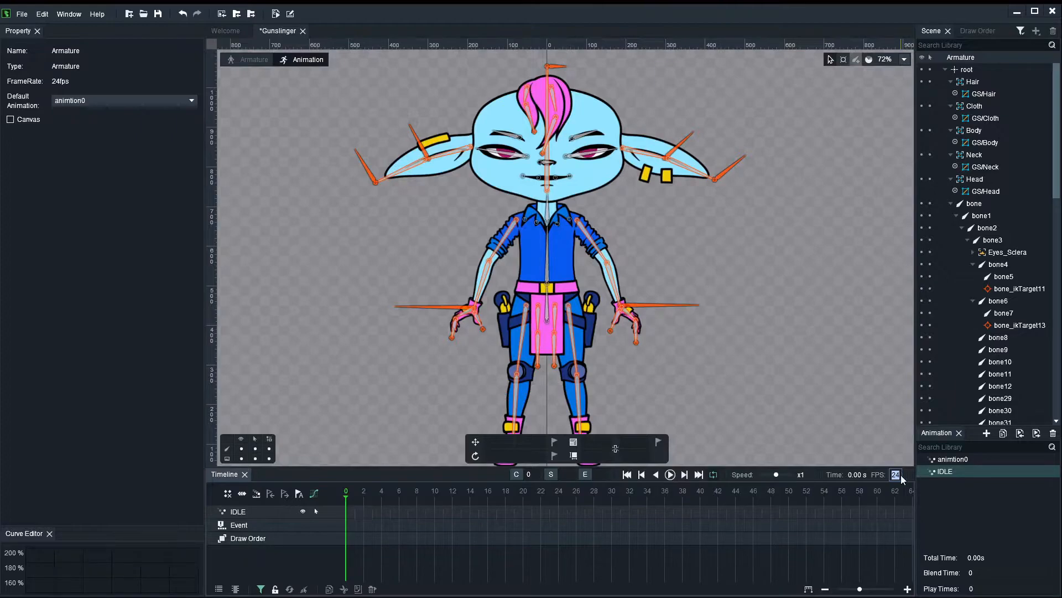
{"action": "type", "text": "30"}
{"action": "key", "text": "Return"}
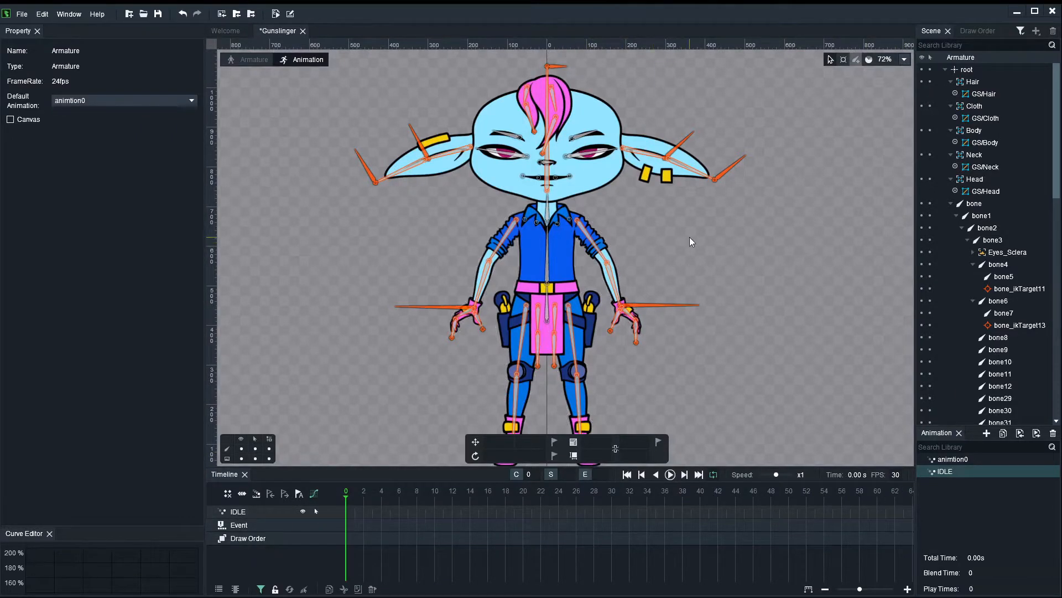
Step: Add translate keyframes for the hip bone "bone" in its rest position at frames 0 and 60
{"action": "scroll", "coordinate": [689, 237], "scroll_direction": "down", "scroll_amount": 3}
{"action": "scroll", "coordinate": [717, 280], "scroll_direction": "up", "scroll_amount": 2}
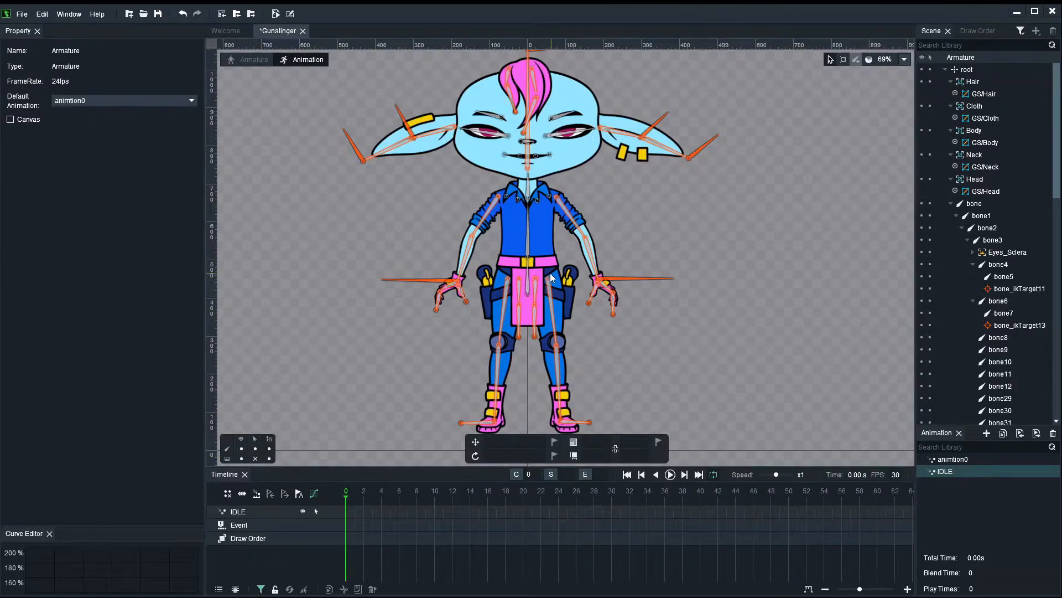
{"action": "scroll", "coordinate": [525, 288], "scroll_direction": "up", "scroll_amount": 1}
{"action": "left_click", "coordinate": [524, 288]}
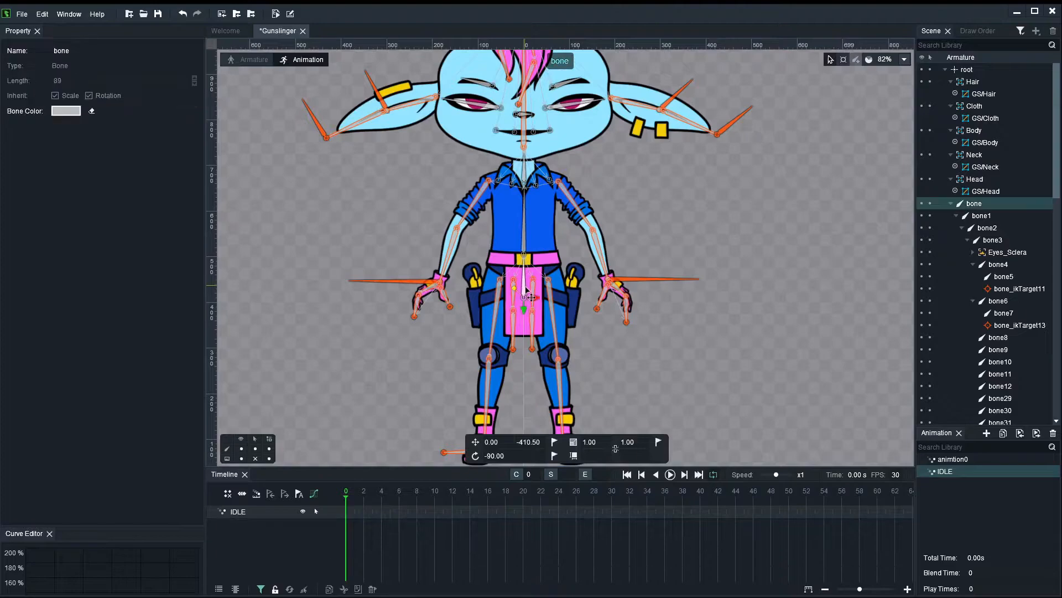
{"action": "scroll", "coordinate": [673, 324], "scroll_direction": "down", "scroll_amount": 1}
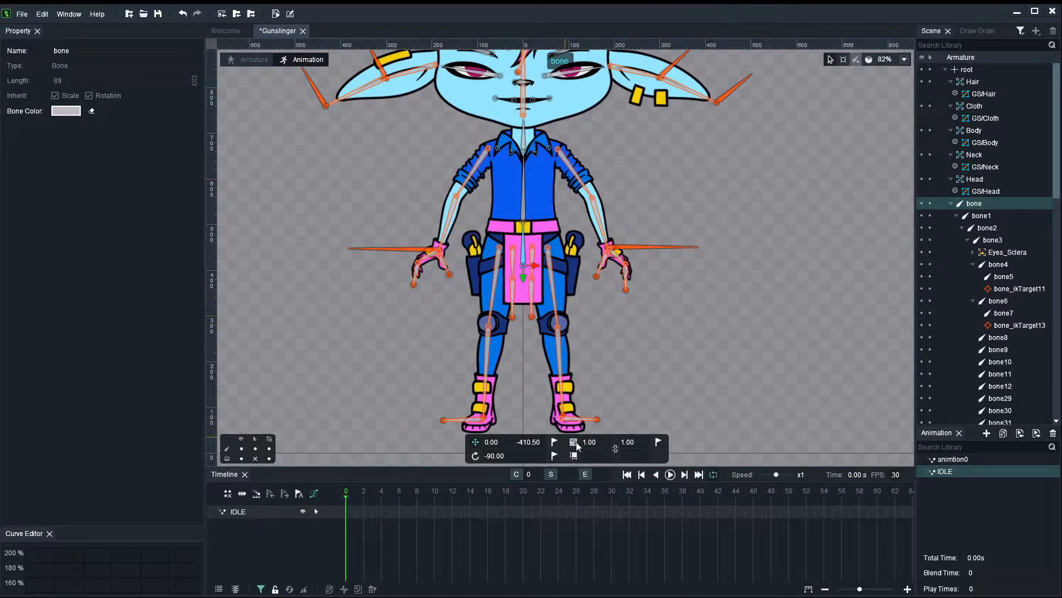
{"action": "left_click", "coordinate": [554, 442]}
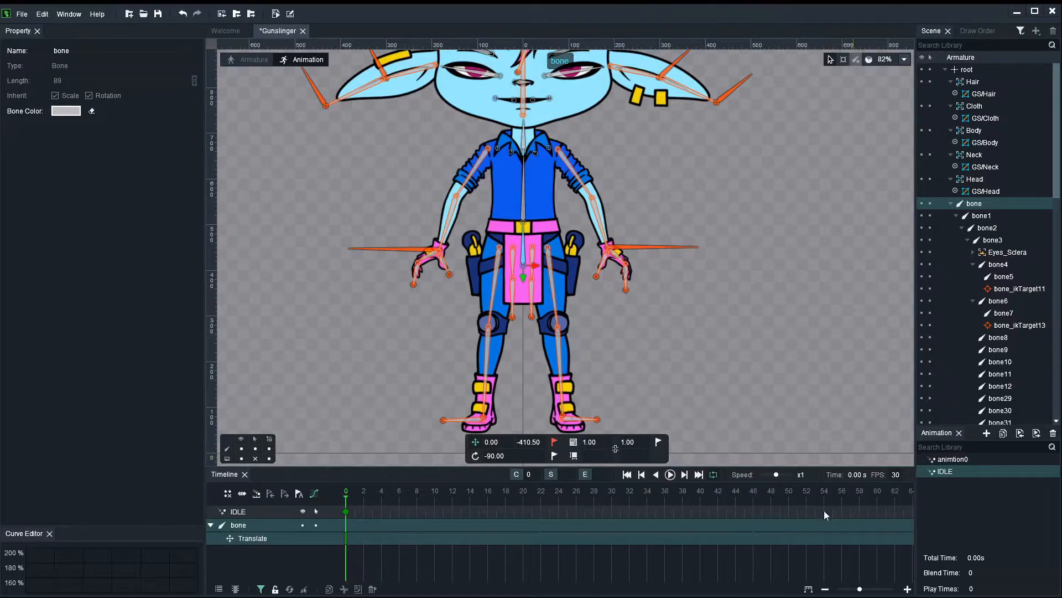
{"action": "left_click", "coordinate": [877, 493]}
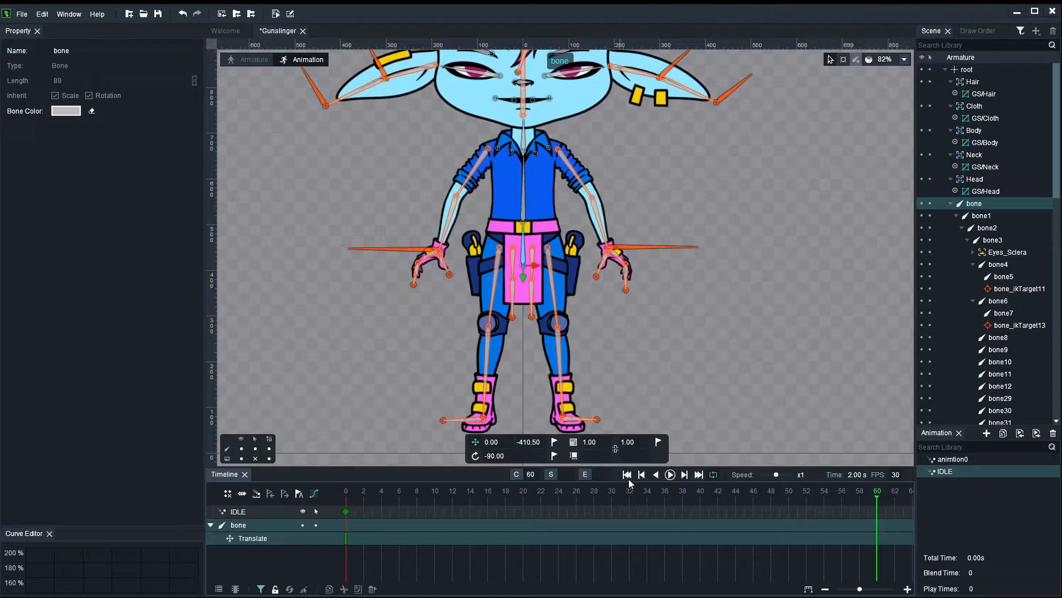
{"action": "left_click", "coordinate": [554, 443]}
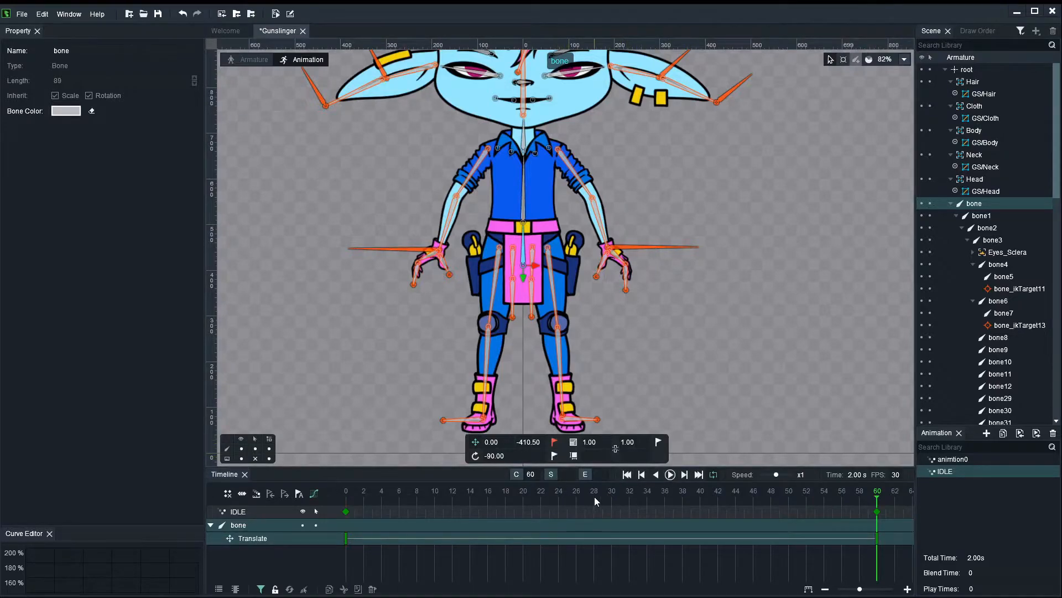
Step: Lower the hip bone to a Y position of about -407.47 at frame 30 and key its translation
{"action": "left_click", "coordinate": [610, 493]}
{"action": "scroll", "coordinate": [531, 252], "scroll_direction": "up", "scroll_amount": 1}
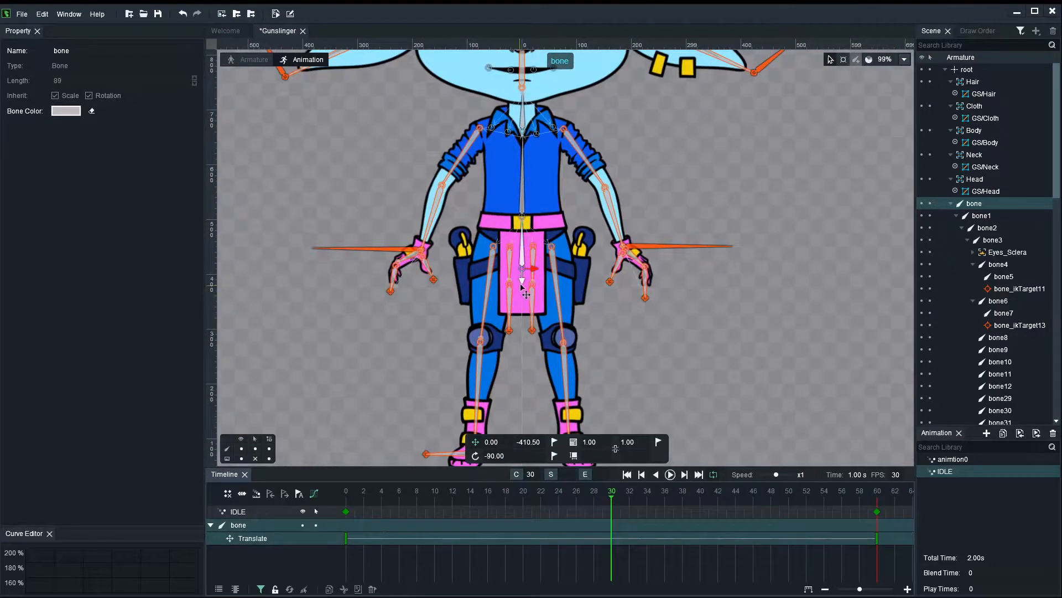
{"action": "left_click_drag", "start_coordinate": [523, 283], "coordinate": [523, 282]}
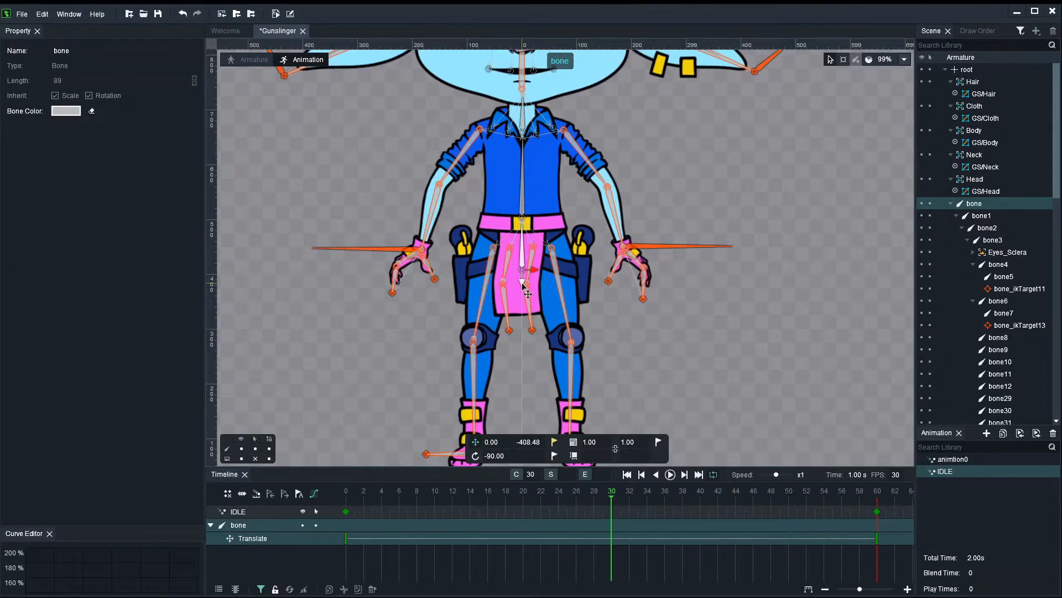
{"action": "left_click_drag", "start_coordinate": [527, 295], "coordinate": [528, 293]}
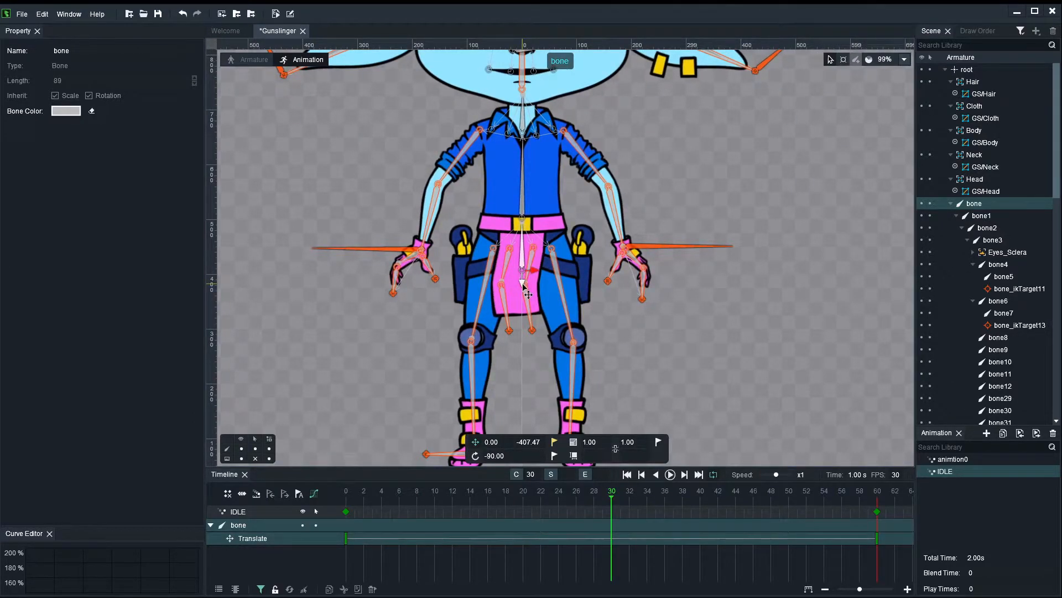
{"action": "left_click", "coordinate": [554, 442]}
{"action": "scroll", "coordinate": [706, 377], "scroll_direction": "down", "scroll_amount": 2}
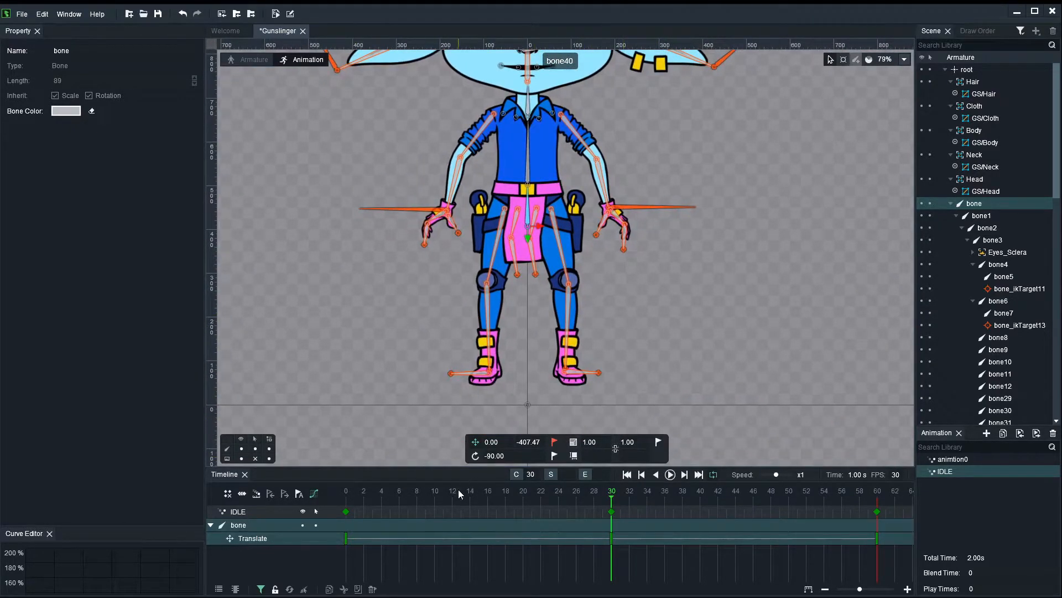
Step: Play the IDLE animation to check the hip movement, stop it and return to frame 0
{"action": "key", "text": "space"}
{"action": "scroll", "coordinate": [706, 305], "scroll_direction": "down", "scroll_amount": 1}
{"action": "left_click_drag", "start_coordinate": [706, 303], "coordinate": [697, 387]}
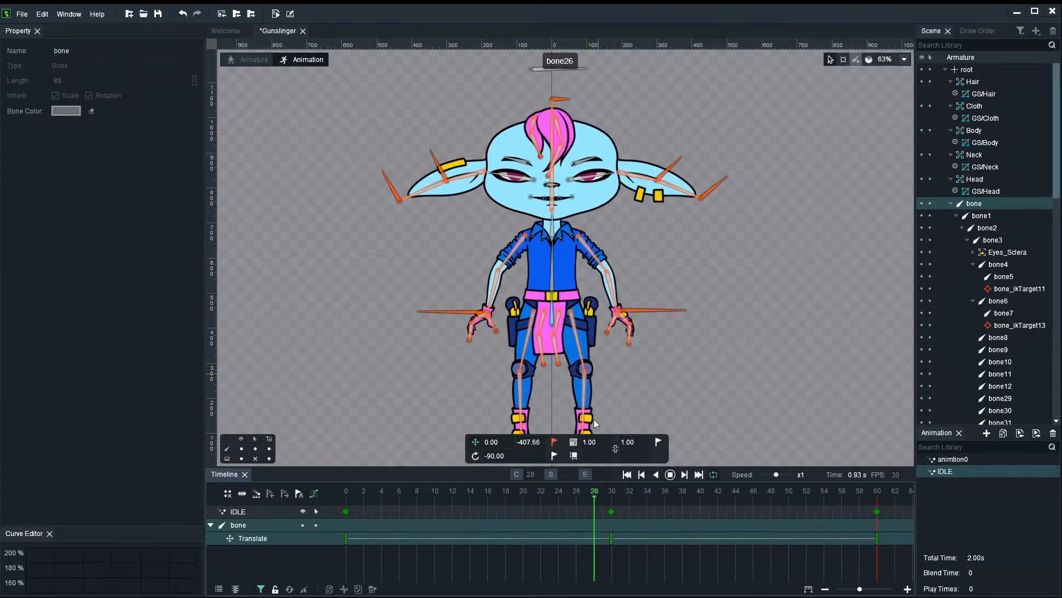
{"action": "key", "text": "space"}
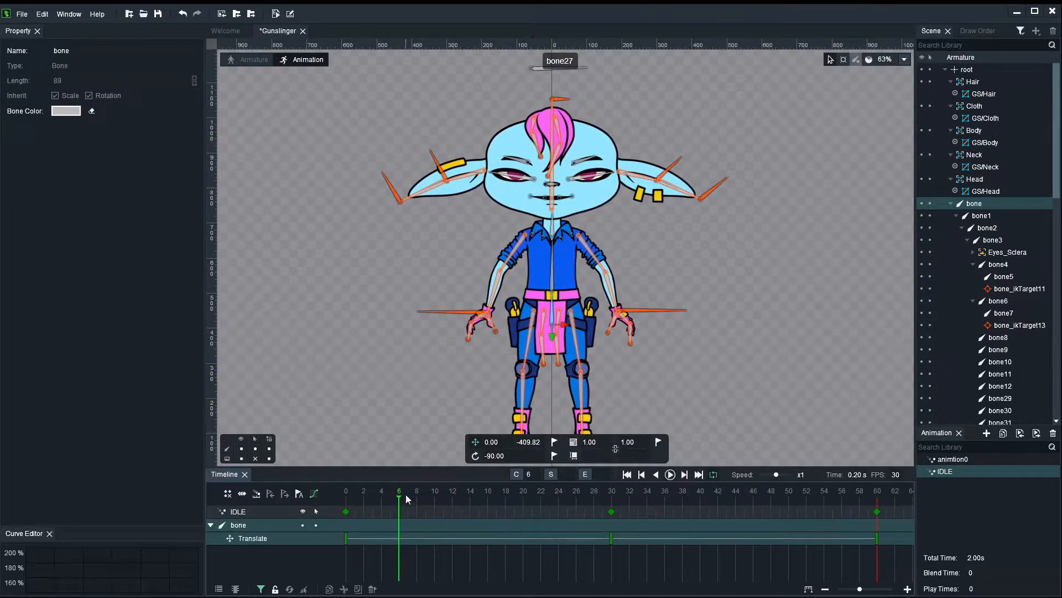
{"action": "left_click_drag", "start_coordinate": [399, 493], "coordinate": [346, 492]}
{"action": "scroll", "coordinate": [569, 364], "scroll_direction": "up", "scroll_amount": 8}
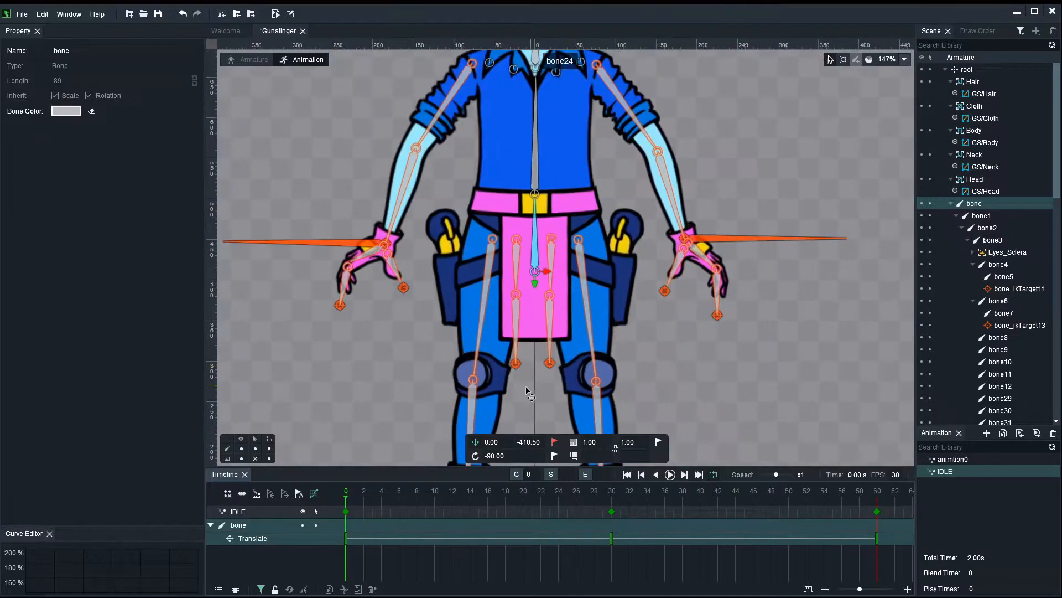
{"action": "scroll", "coordinate": [528, 392], "scroll_direction": "up", "scroll_amount": 3}
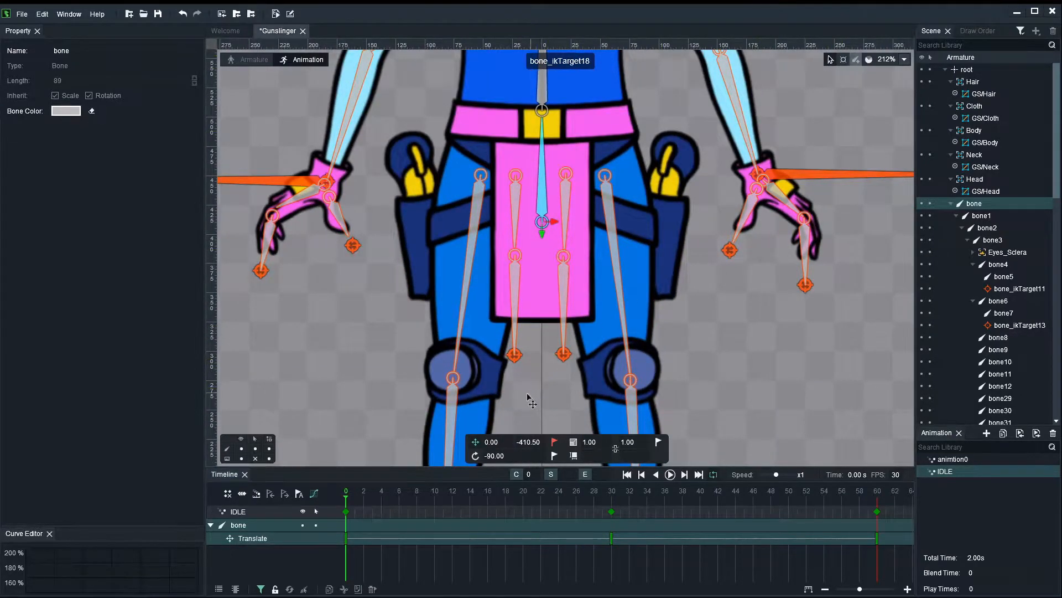
{"action": "left_click", "coordinate": [514, 354]}
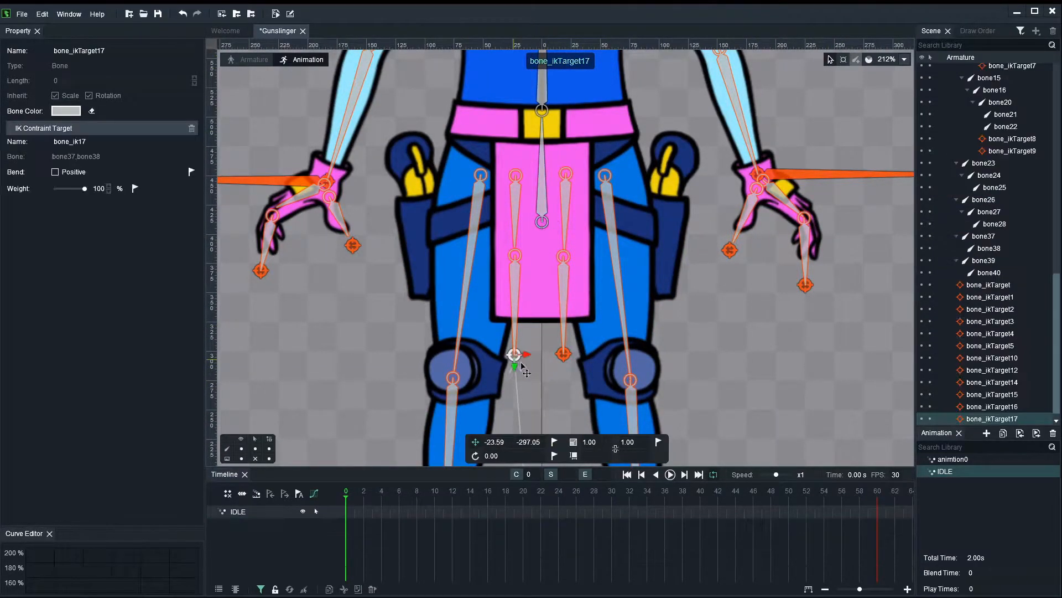
{"action": "left_click", "coordinate": [563, 355], "text": "ctrl"}
{"action": "right_click", "coordinate": [563, 361]}
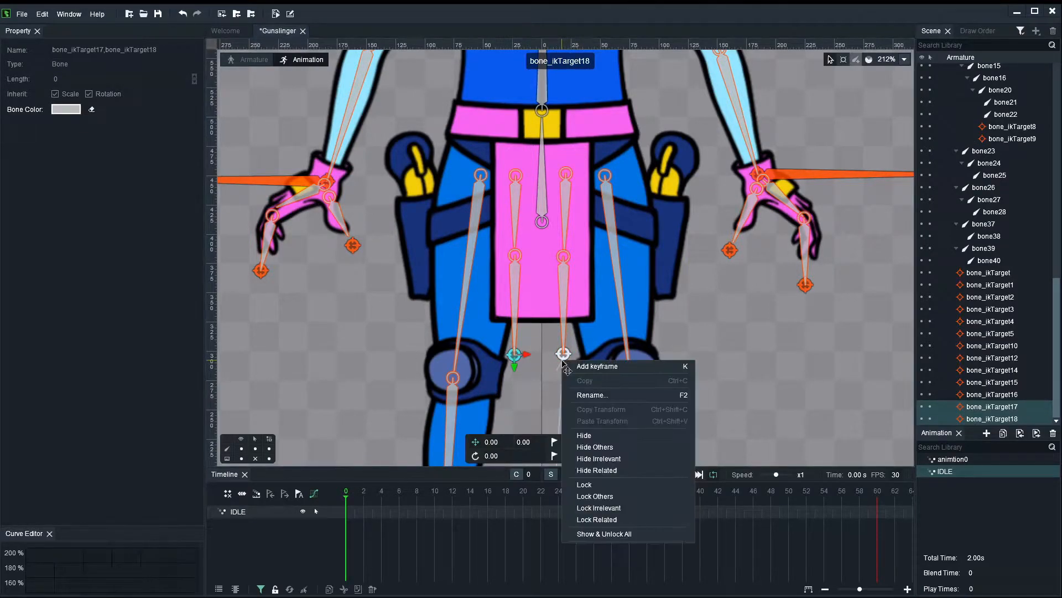
{"action": "left_click", "coordinate": [810, 349]}
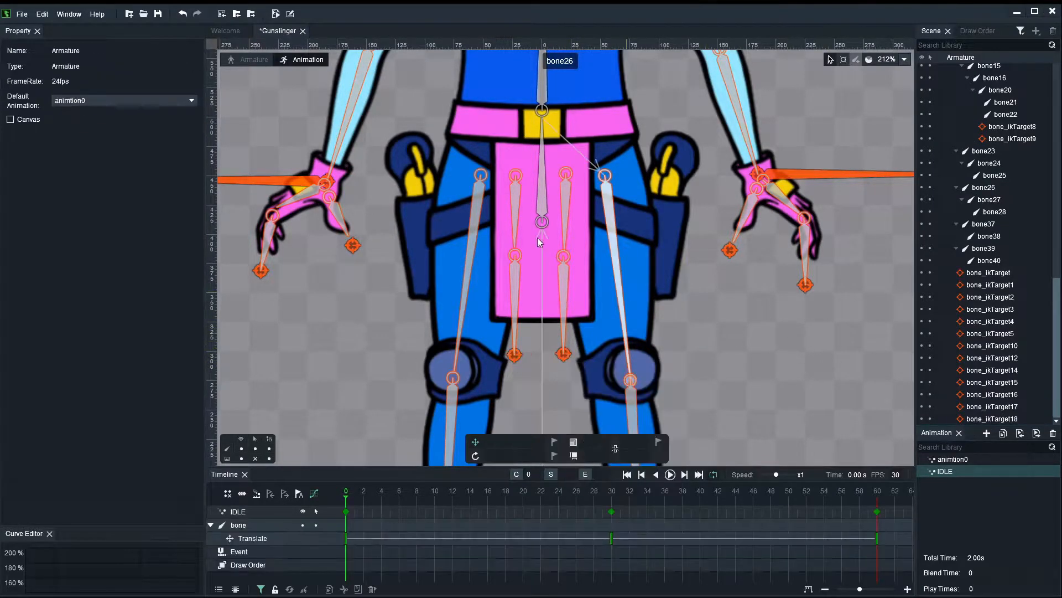
{"action": "left_click", "coordinate": [539, 204]}
{"action": "scroll", "coordinate": [957, 241], "scroll_direction": "up", "scroll_amount": 5}
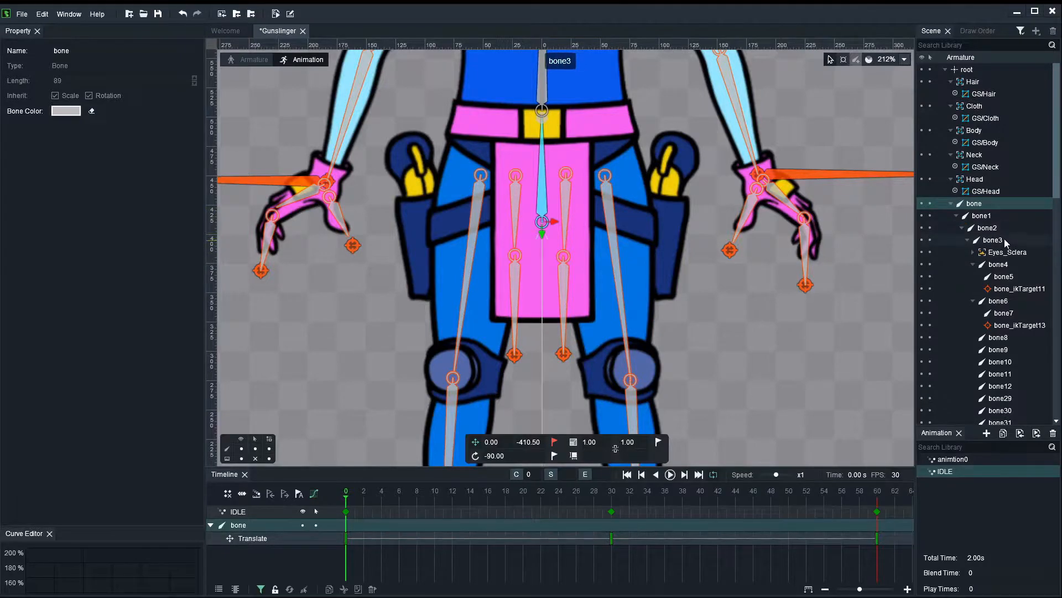
Step: In armature mode, parent the two loincloth IK targets, bone_ikTarget17 and bone_ikTarget18, to the hip bone "bone" and save the project
{"action": "left_click", "coordinate": [514, 354]}
{"action": "left_click", "coordinate": [564, 353], "text": "shift"}
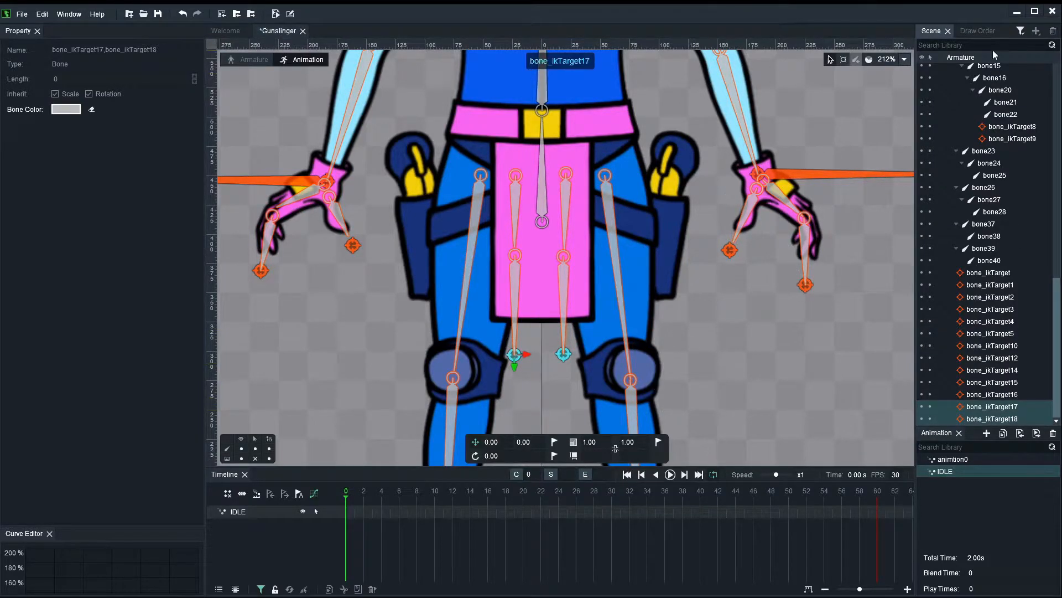
{"action": "left_click", "coordinate": [249, 60]}
{"action": "scroll", "coordinate": [989, 390], "scroll_direction": "down", "scroll_amount": 10}
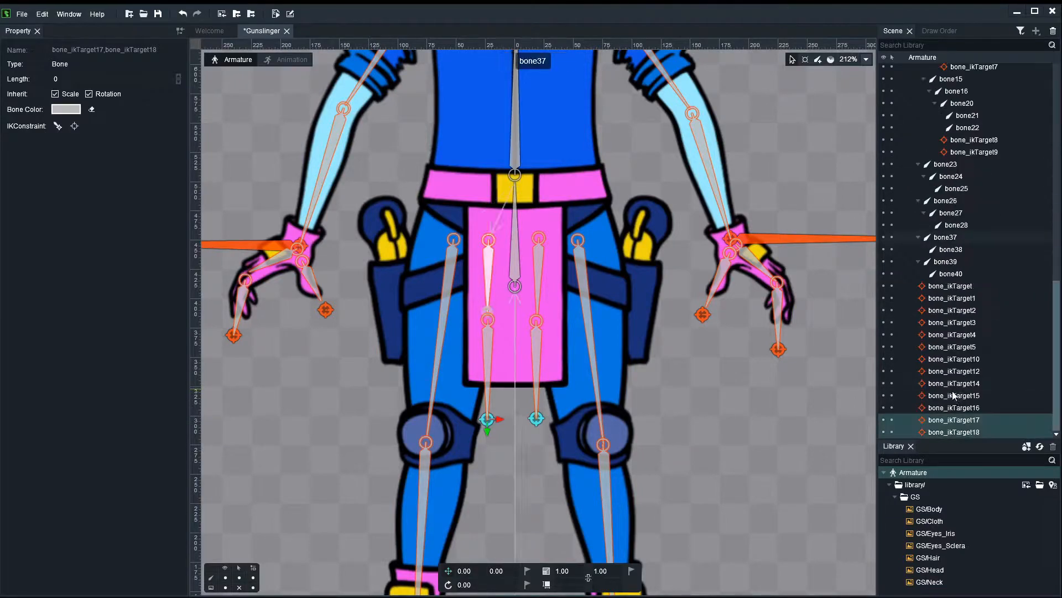
{"action": "scroll", "coordinate": [756, 395], "scroll_direction": "down", "scroll_amount": 2}
{"action": "scroll", "coordinate": [579, 428], "scroll_direction": "down", "scroll_amount": 3}
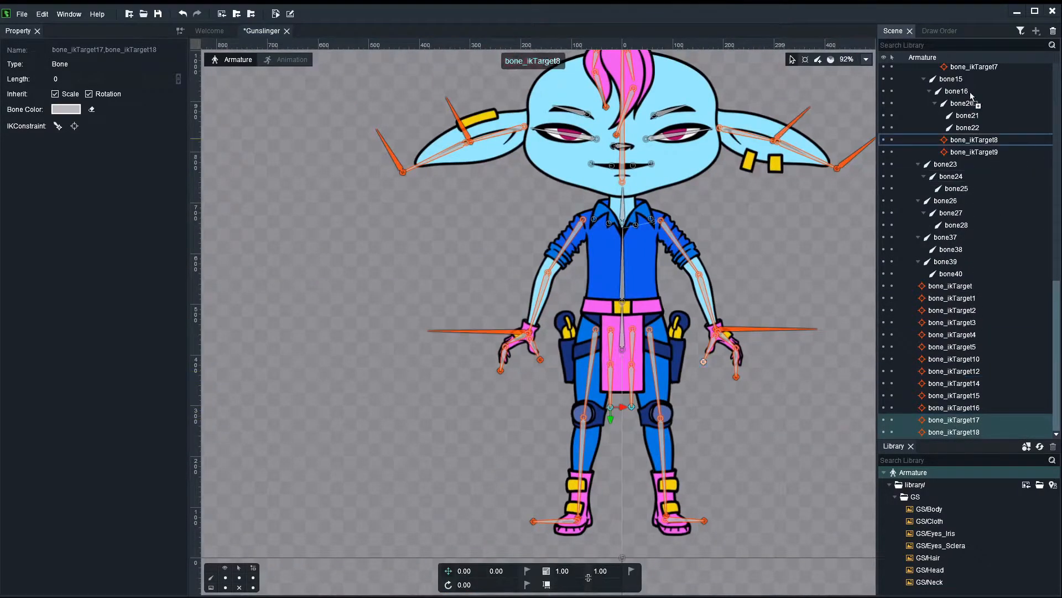
{"action": "scroll", "coordinate": [972, 72], "scroll_direction": "up", "scroll_amount": 3}
{"action": "scroll", "coordinate": [971, 66], "scroll_direction": "up", "scroll_amount": 10}
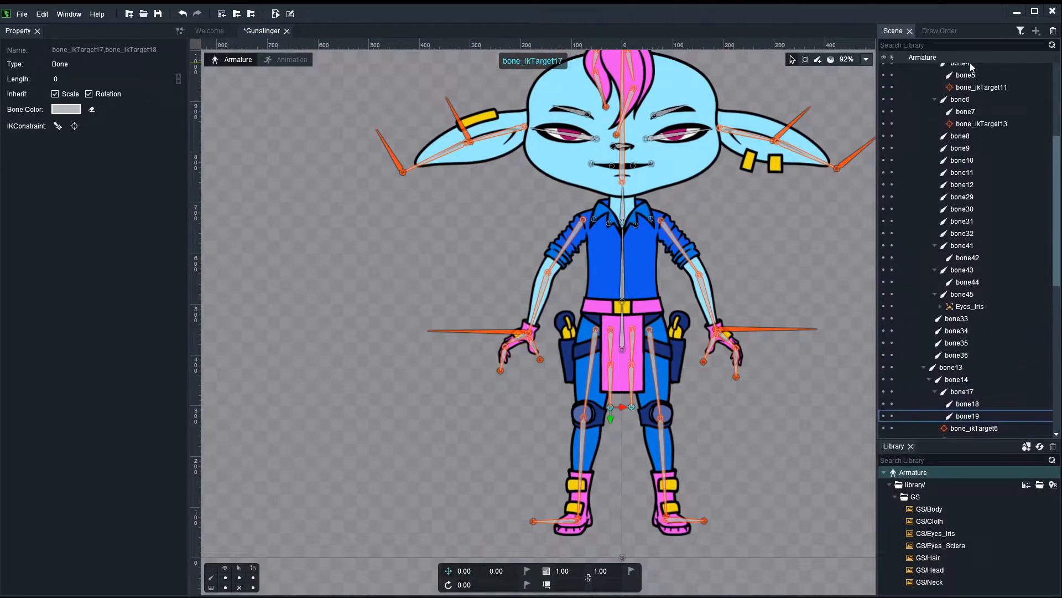
{"action": "scroll", "coordinate": [970, 62], "scroll_direction": "up", "scroll_amount": 3}
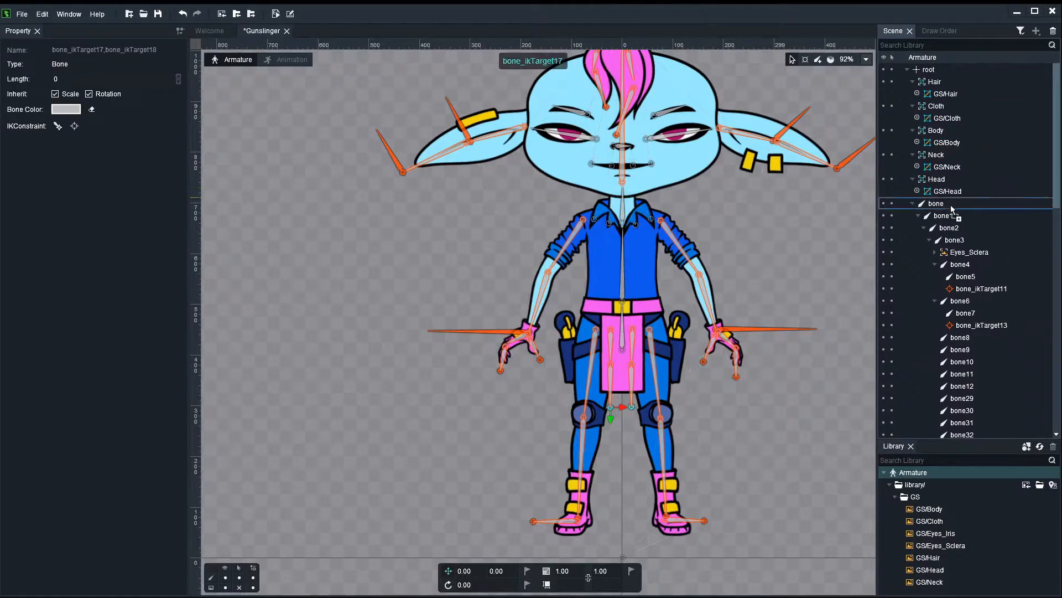
{"action": "scroll", "coordinate": [939, 208], "scroll_direction": "down", "scroll_amount": 15}
{"action": "left_click", "coordinate": [387, 446]}
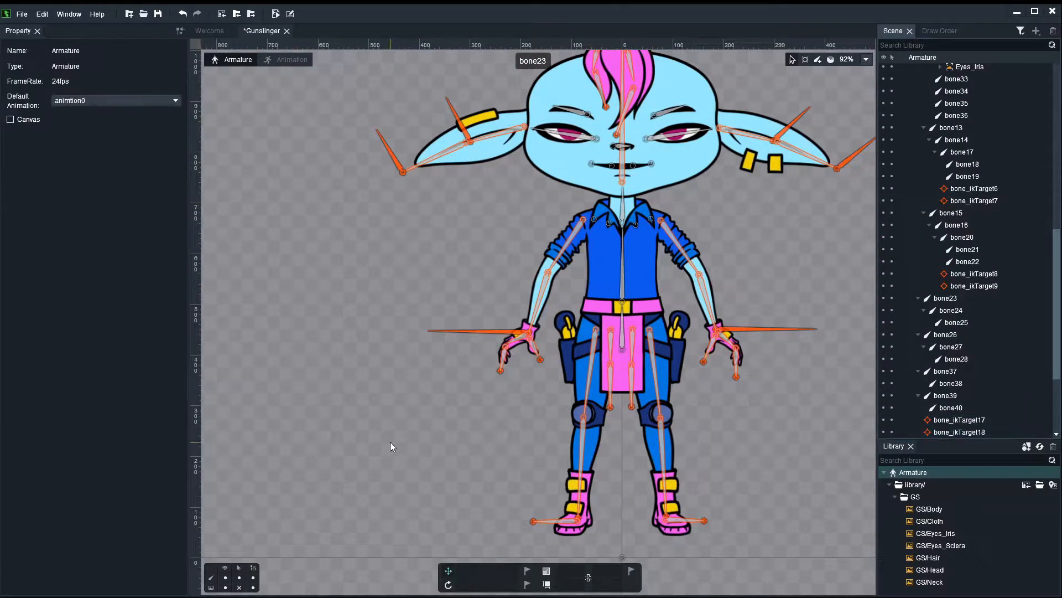
{"action": "key", "text": "ctrl+s"}
Step: Return to animation mode and play the IDLE animation to check how the loincloth follows the hips
{"action": "left_click", "coordinate": [287, 59]}
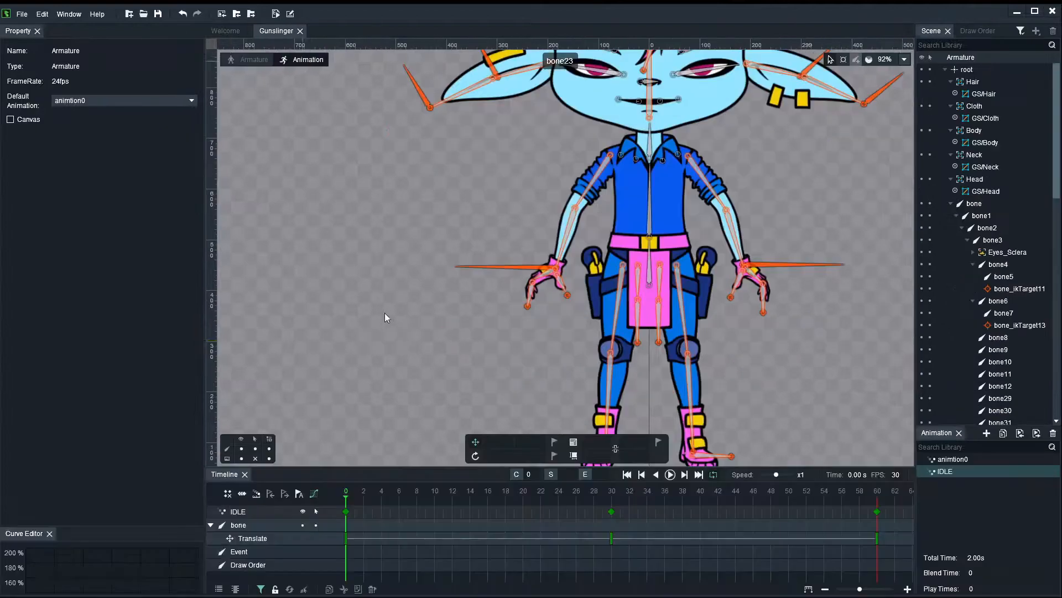
{"action": "key", "text": "Return"}
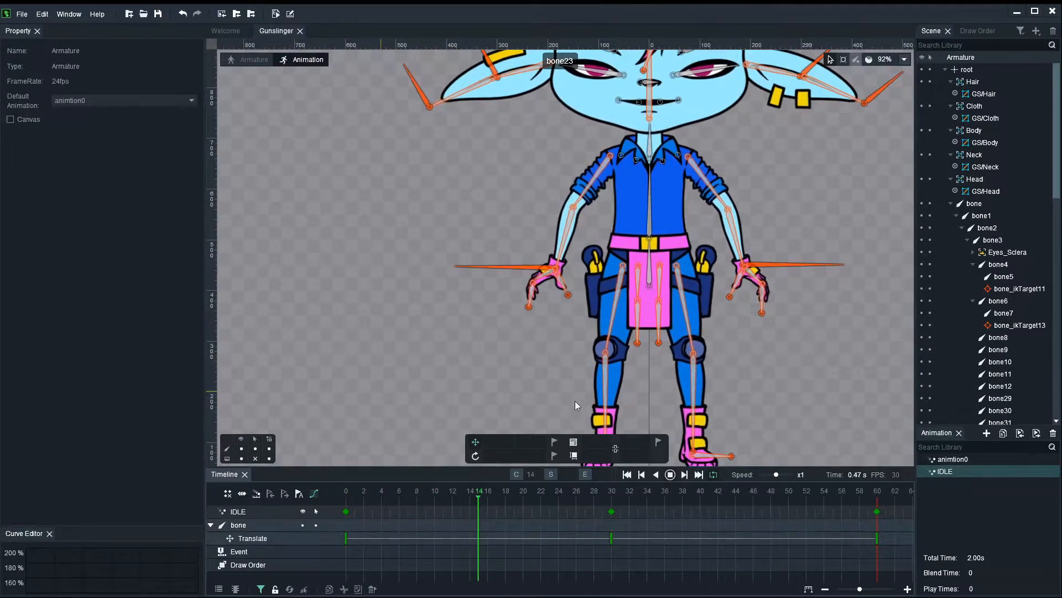
{"action": "left_click_drag", "start_coordinate": [848, 387], "coordinate": [755, 347]}
{"action": "scroll", "coordinate": [791, 336], "scroll_direction": "down", "scroll_amount": 2}
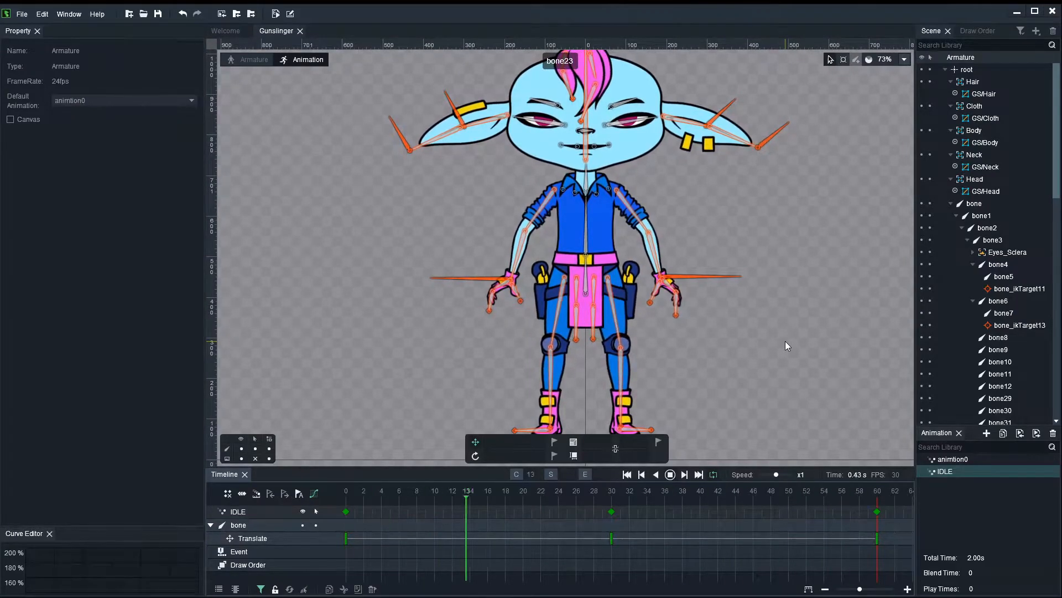
Step: Check the looping IDLE hip movement with the bones hidden, stop playback and return to frame 0
{"action": "left_click_drag", "start_coordinate": [787, 274], "coordinate": [738, 296]}
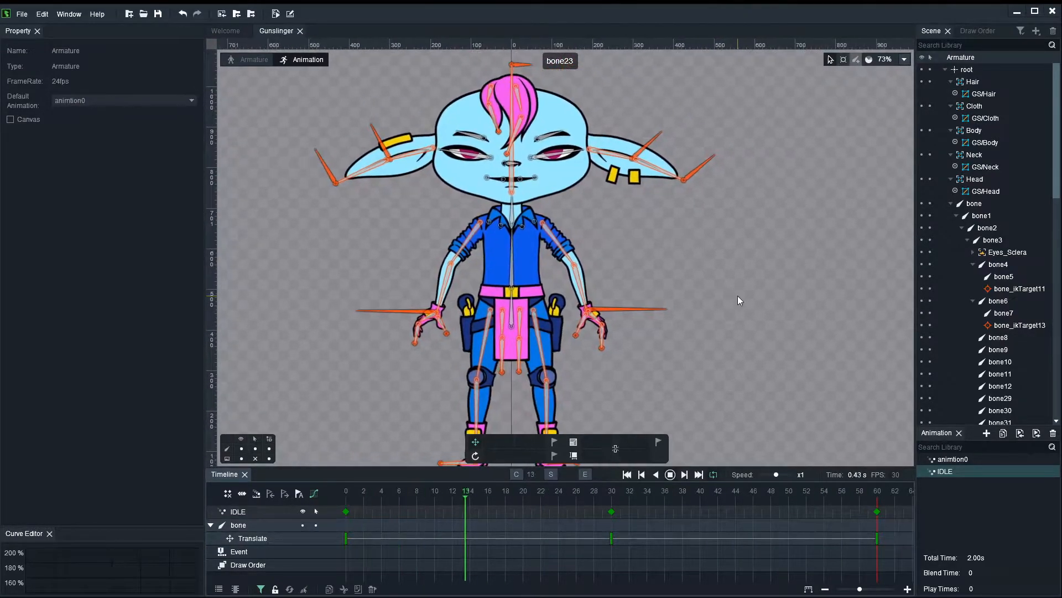
{"action": "left_click", "coordinate": [242, 448]}
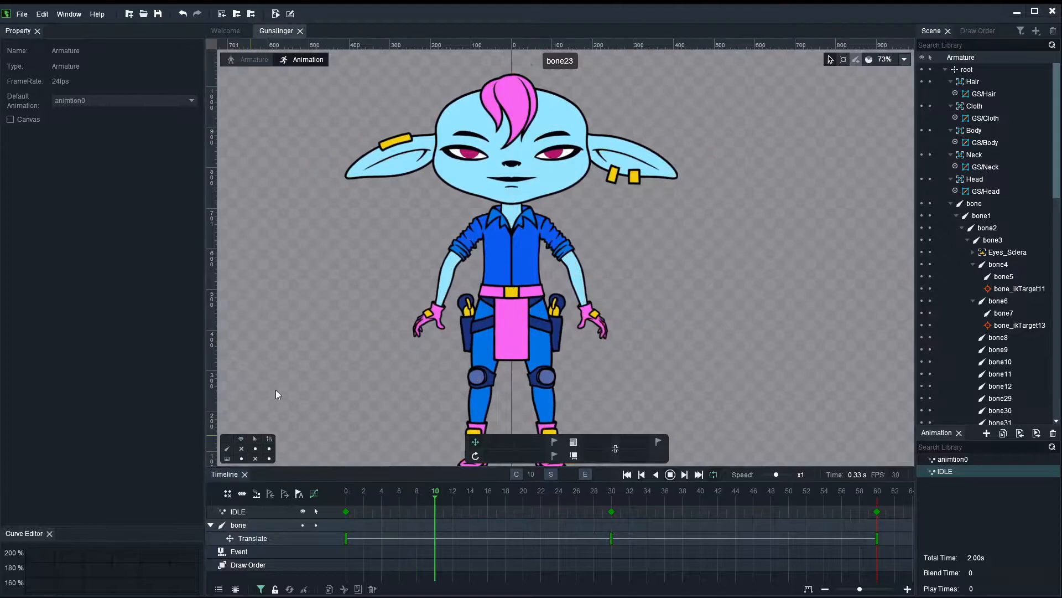
{"action": "scroll", "coordinate": [753, 312], "scroll_direction": "down", "scroll_amount": 1}
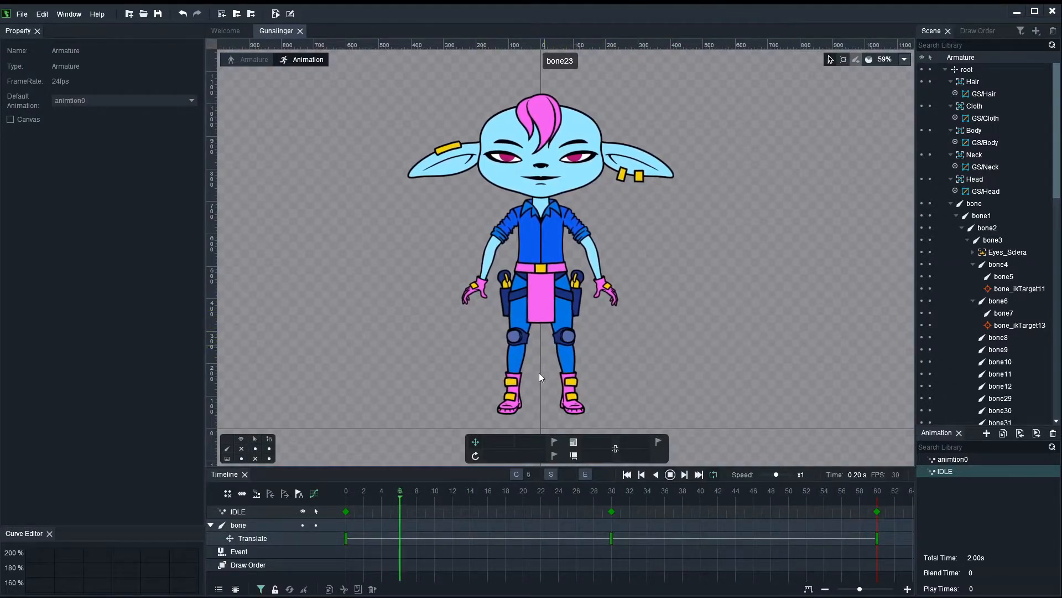
{"action": "key", "text": "Return"}
{"action": "left_click_drag", "start_coordinate": [372, 494], "coordinate": [341, 506]}
{"action": "left_click", "coordinate": [340, 506]}
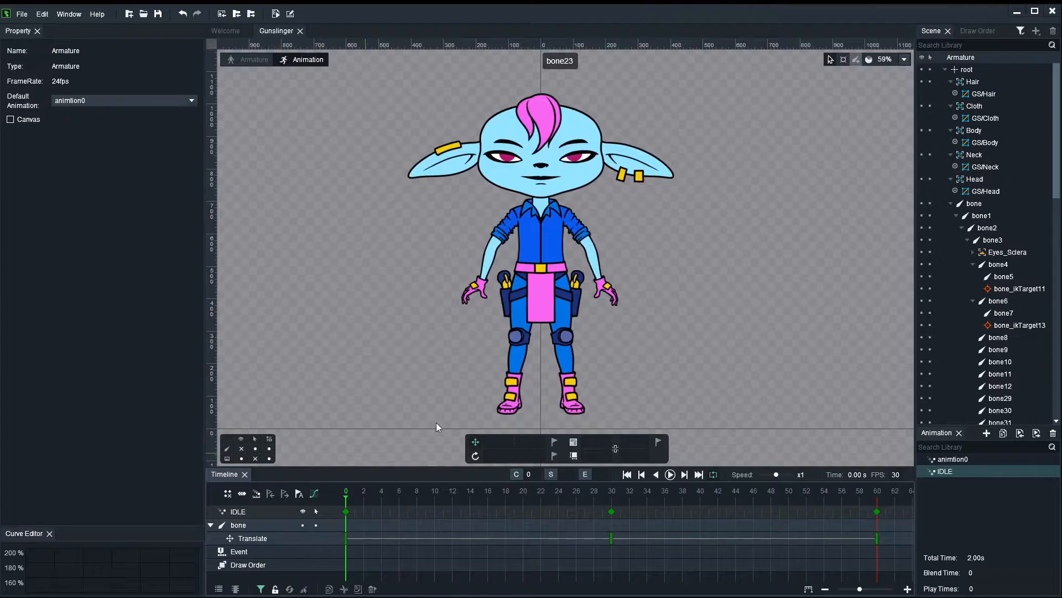
Step: Show the bones again and lower the hip bone "bone" to a Y position of about -409.27 at frame 0
{"action": "left_click", "coordinate": [242, 448]}
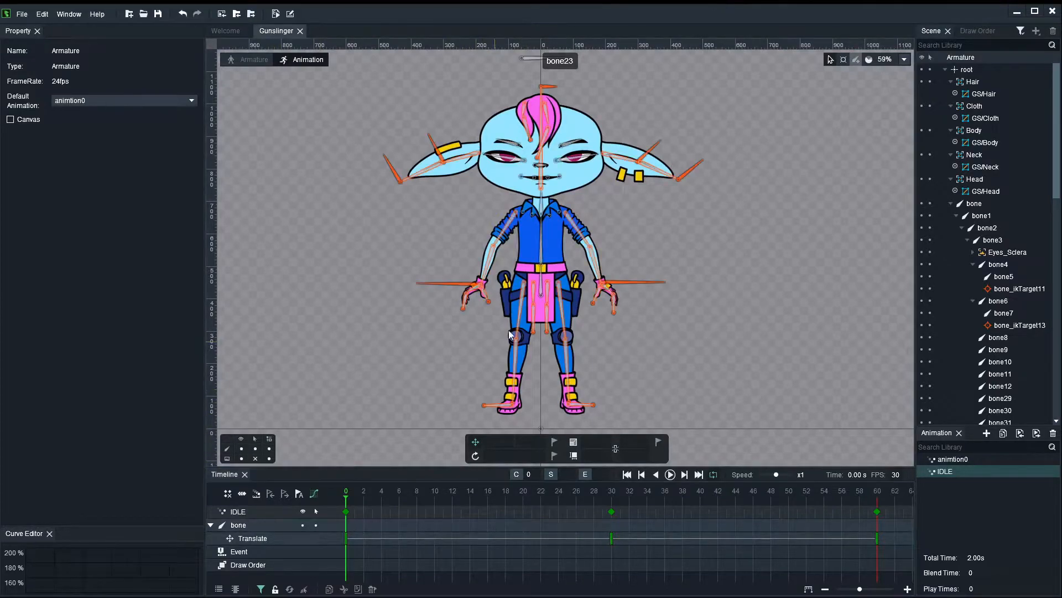
{"action": "scroll", "coordinate": [517, 330], "scroll_direction": "up", "scroll_amount": 2}
{"action": "scroll", "coordinate": [559, 293], "scroll_direction": "up", "scroll_amount": 1}
{"action": "left_click_drag", "start_coordinate": [572, 294], "coordinate": [533, 221]}
{"action": "left_click", "coordinate": [533, 198]}
{"action": "scroll", "coordinate": [531, 223], "scroll_direction": "up", "scroll_amount": 1}
{"action": "scroll", "coordinate": [543, 233], "scroll_direction": "up", "scroll_amount": 1}
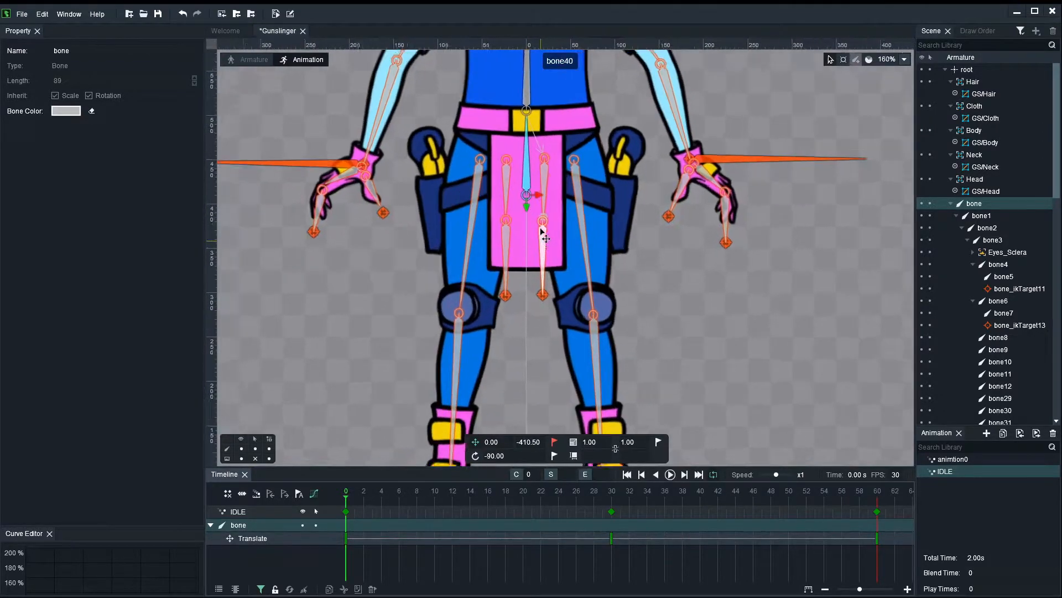
{"action": "scroll", "coordinate": [527, 207], "scroll_direction": "up", "scroll_amount": 2}
{"action": "scroll", "coordinate": [527, 206], "scroll_direction": "up", "scroll_amount": 1}
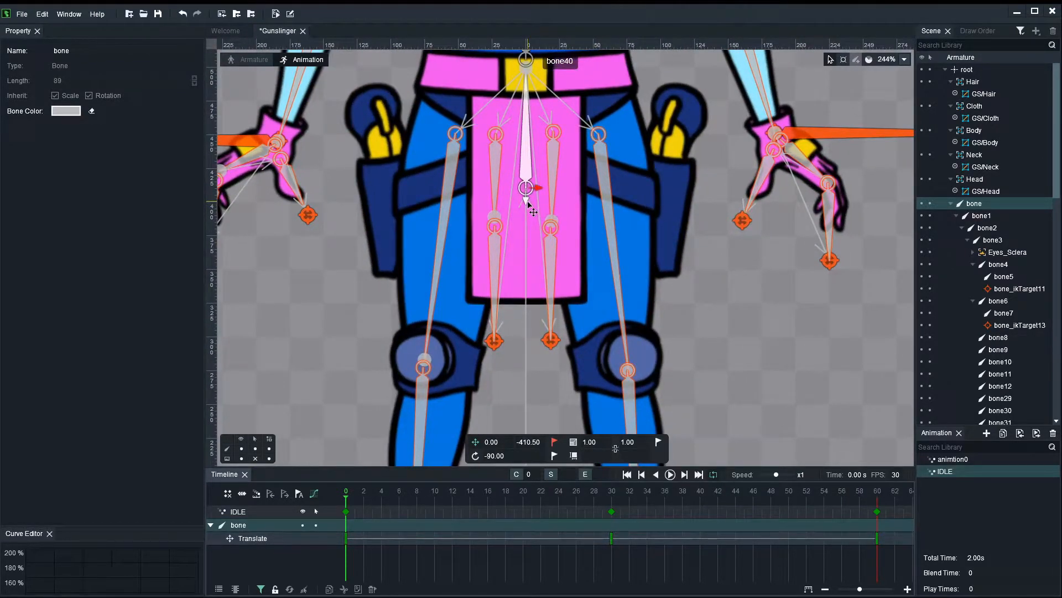
{"action": "left_click_drag", "start_coordinate": [531, 200], "coordinate": [531, 203]}
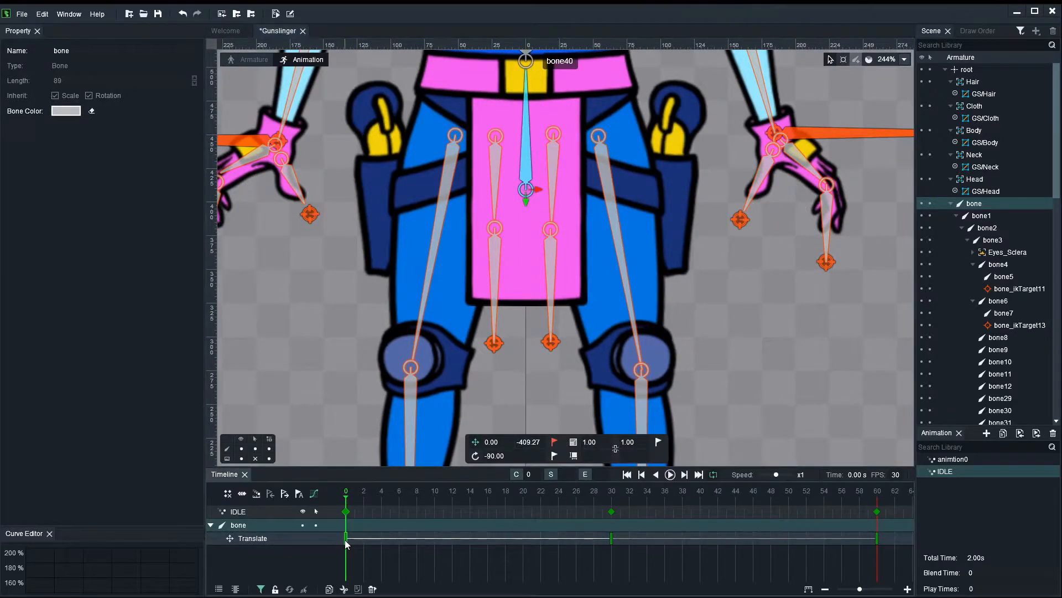
Step: Copy the hip bone's translation keyframe from frame 0 and paste it over the one at frame 60
{"action": "right_click", "coordinate": [347, 539]}
{"action": "left_click", "coordinate": [378, 555]}
{"action": "left_click", "coordinate": [882, 499]}
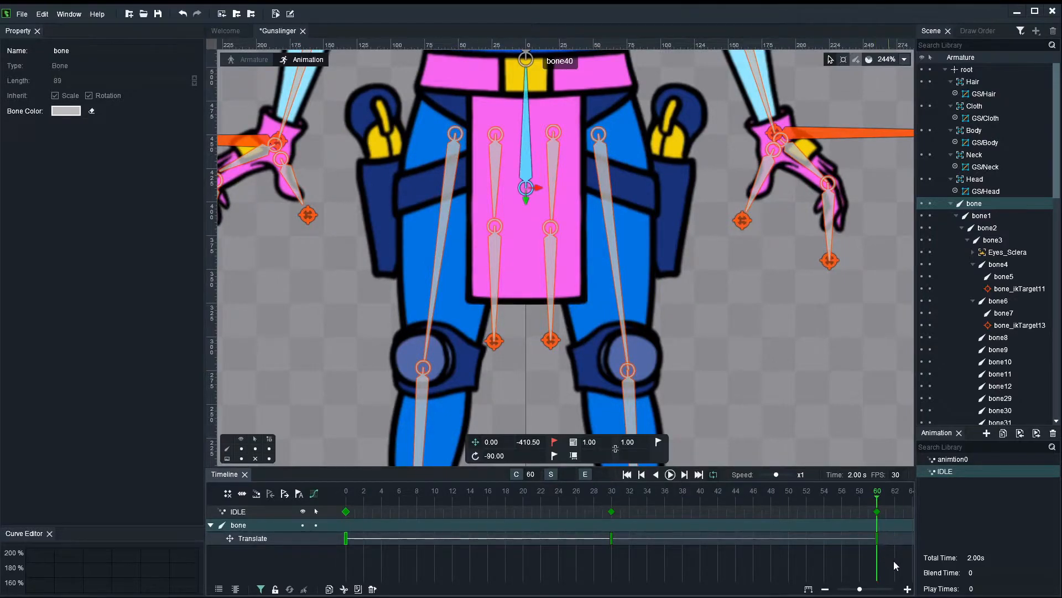
{"action": "right_click", "coordinate": [877, 539]}
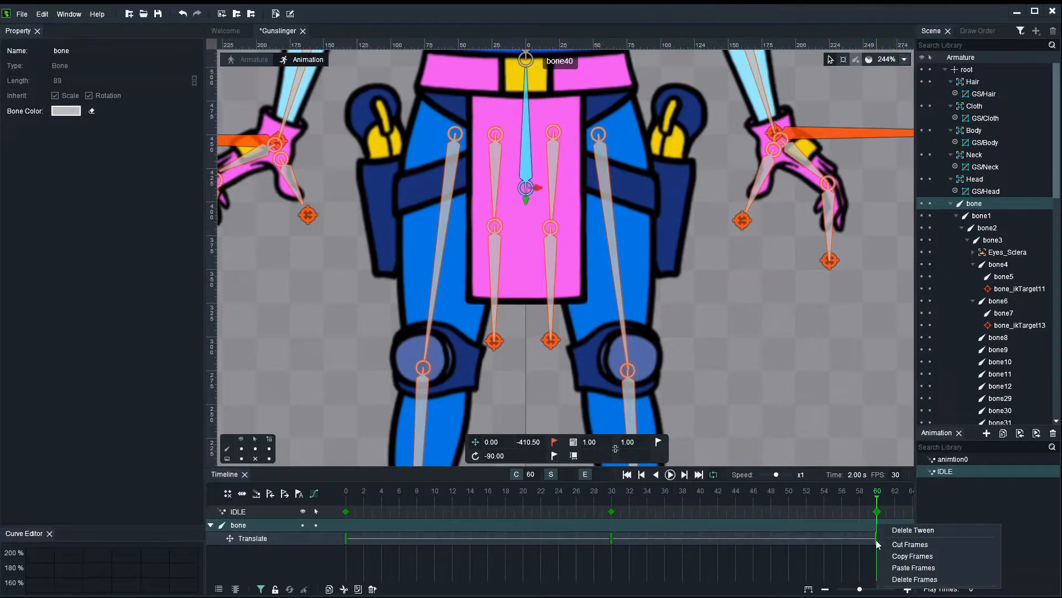
{"action": "left_click", "coordinate": [903, 567]}
Step: Check the hip pose at frame 30, play the IDLE animation with the bones hidden and return to frame 0
{"action": "left_click", "coordinate": [605, 491]}
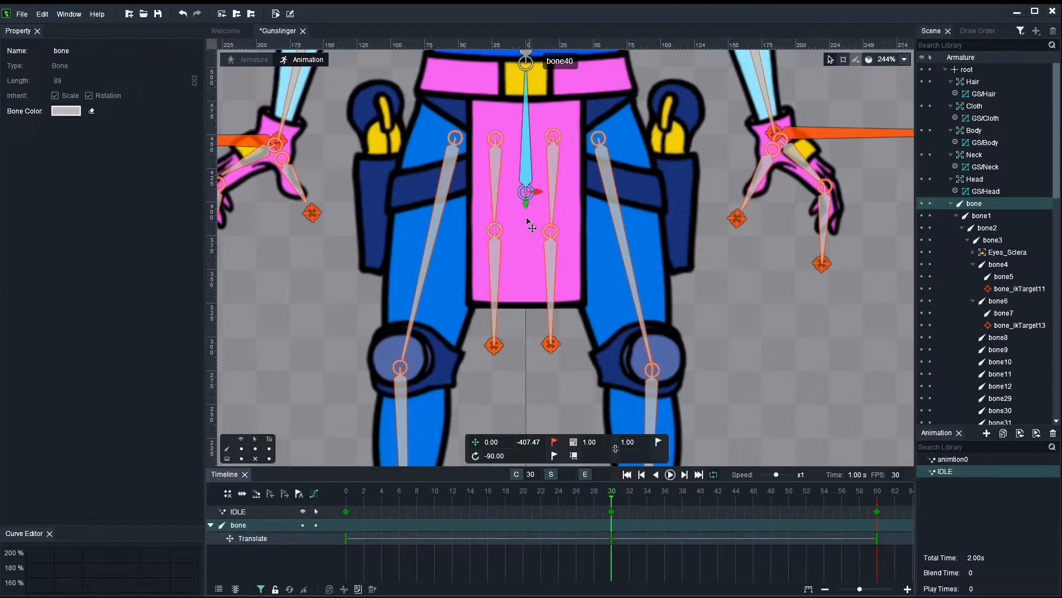
{"action": "scroll", "coordinate": [532, 229], "scroll_direction": "down", "scroll_amount": 5}
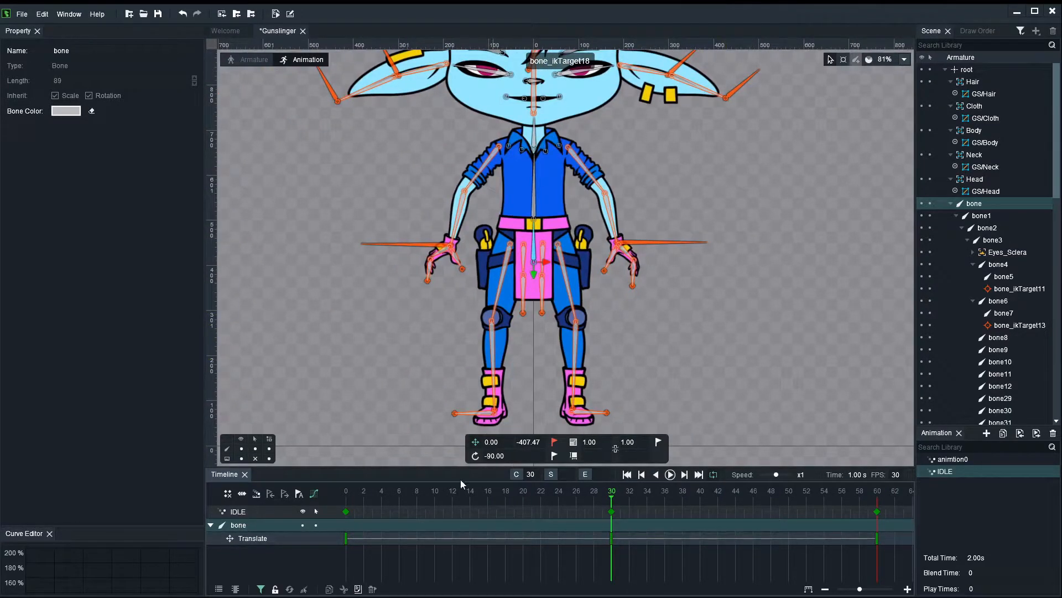
{"action": "left_click", "coordinate": [346, 491]}
{"action": "key", "text": "Return"}
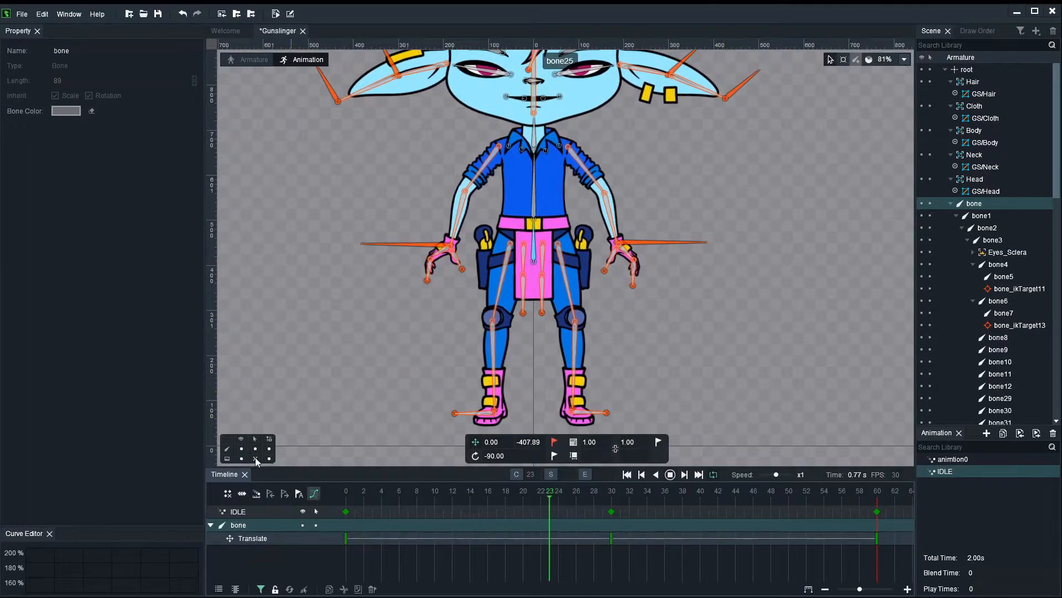
{"action": "left_click", "coordinate": [242, 449]}
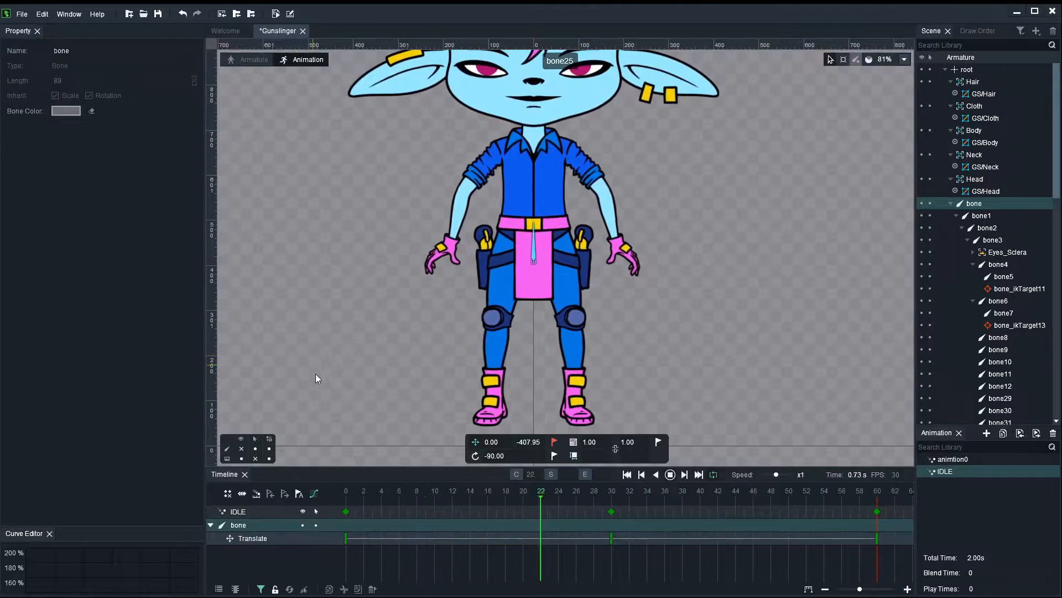
{"action": "left_click", "coordinate": [287, 499]}
Step: Show the bones and key the translation of both hand IK targets, bone_ikTarget4 and bone_ikTarget5, at frames 0 and 60
{"action": "scroll", "coordinate": [426, 334], "scroll_direction": "up", "scroll_amount": 3}
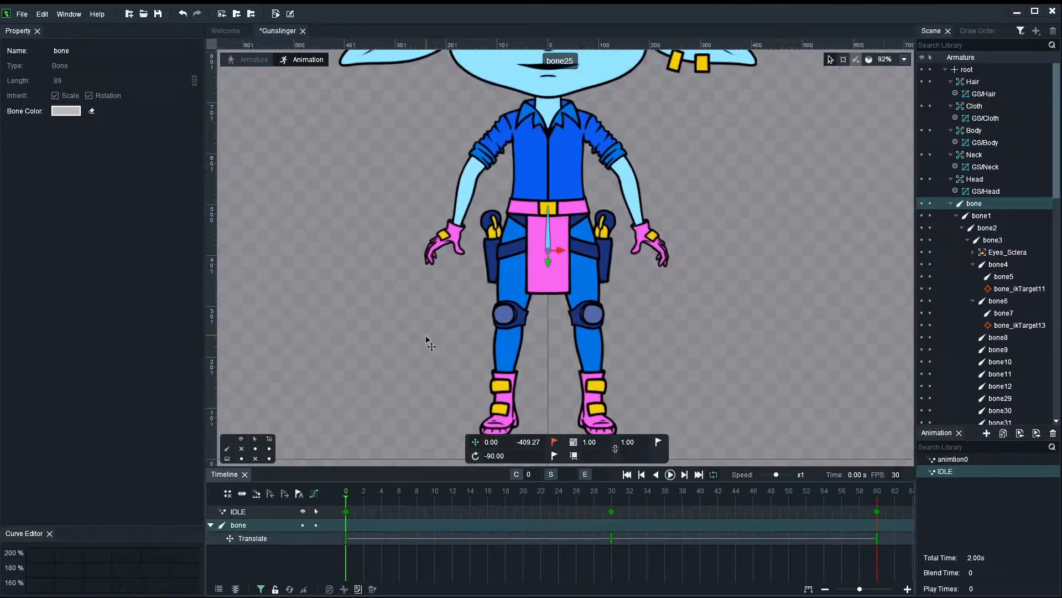
{"action": "left_click", "coordinate": [241, 449]}
{"action": "left_click", "coordinate": [457, 222]}
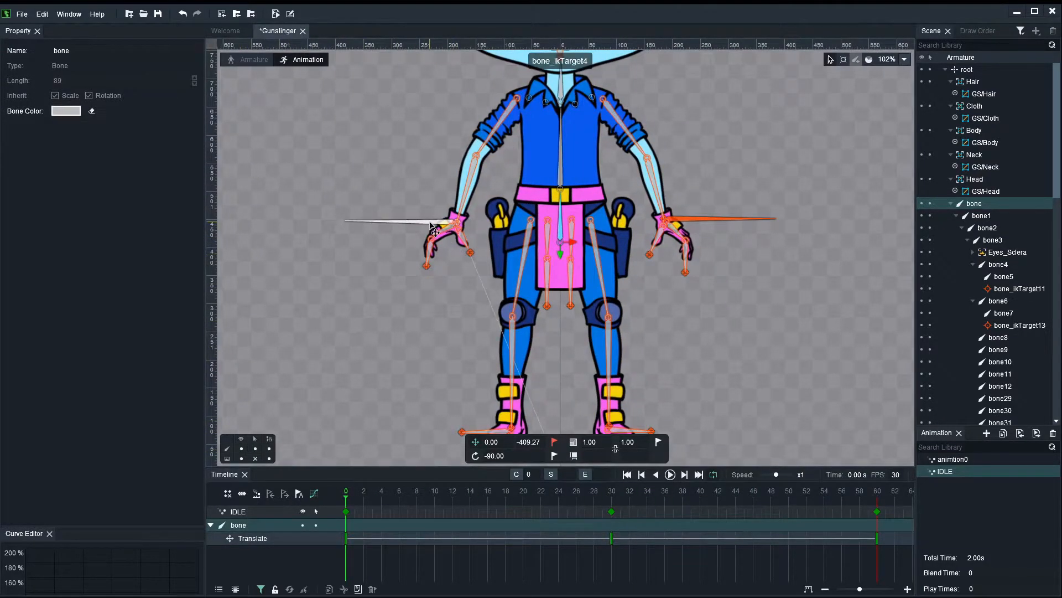
{"action": "left_click", "coordinate": [733, 221], "text": "shift"}
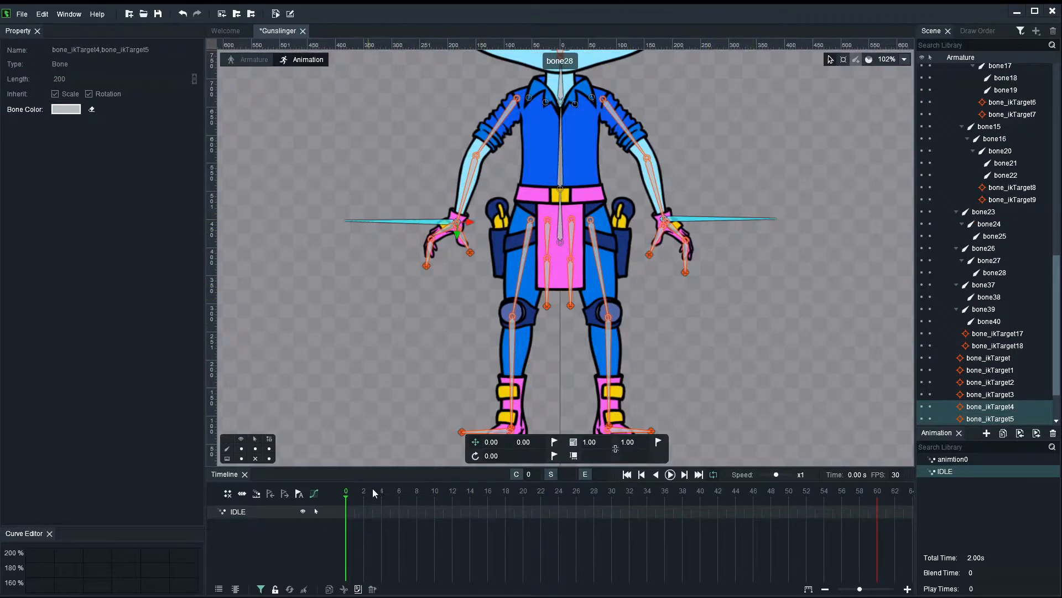
{"action": "left_click", "coordinate": [554, 441]}
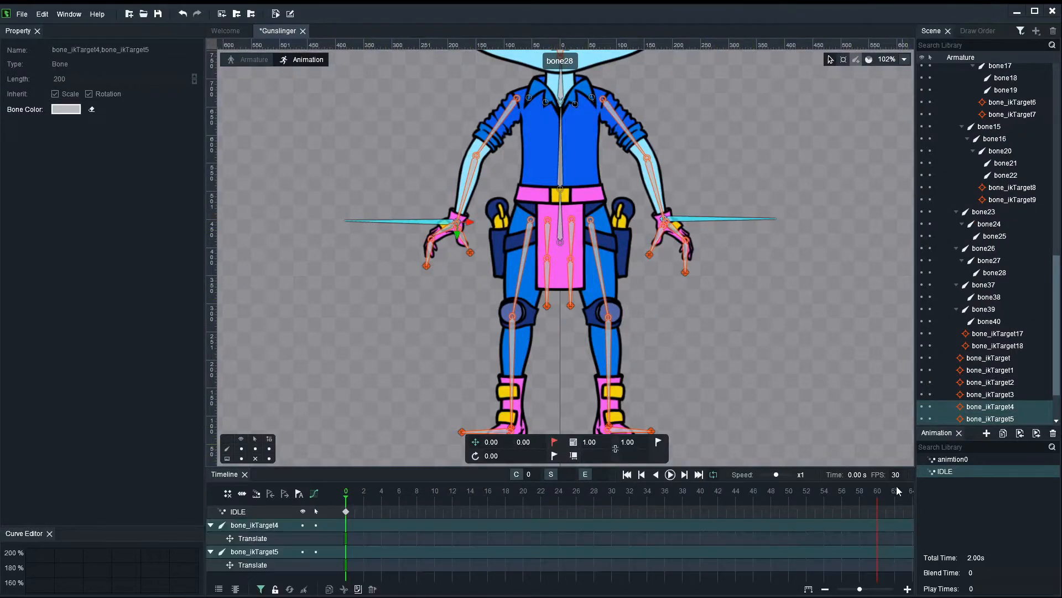
{"action": "left_click", "coordinate": [877, 493]}
{"action": "left_click", "coordinate": [553, 441]}
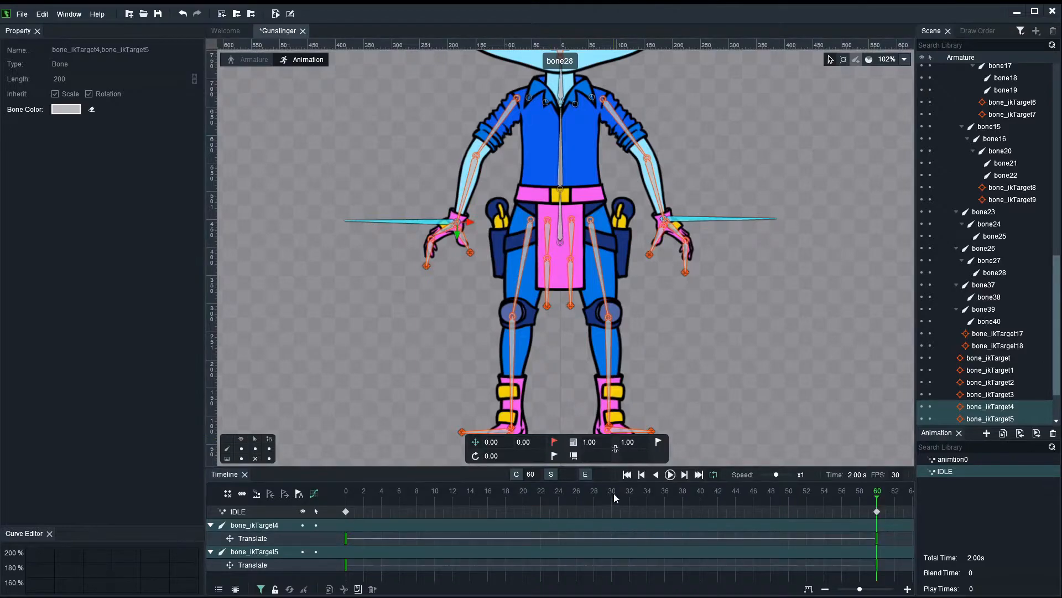
Step: At frame 30, move the hand IK target bone_ikTarget4 outward and slightly up to about X -190.37, Y -451.89
{"action": "left_click", "coordinate": [611, 493]}
{"action": "scroll", "coordinate": [608, 257], "scroll_direction": "up", "scroll_amount": 2}
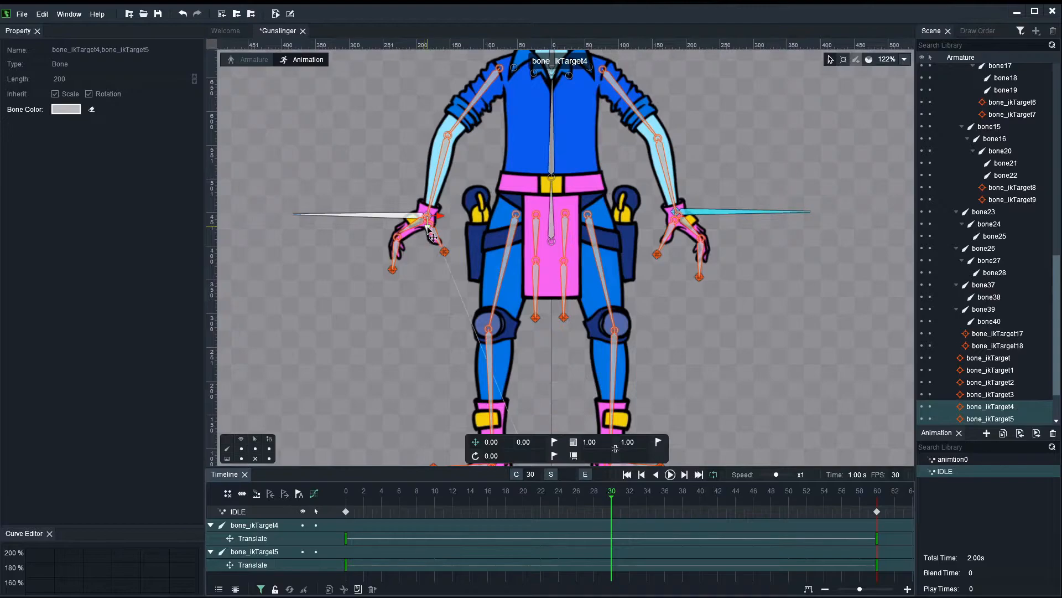
{"action": "left_click_drag", "start_coordinate": [428, 228], "coordinate": [402, 214]}
{"action": "left_click", "coordinate": [418, 265]}
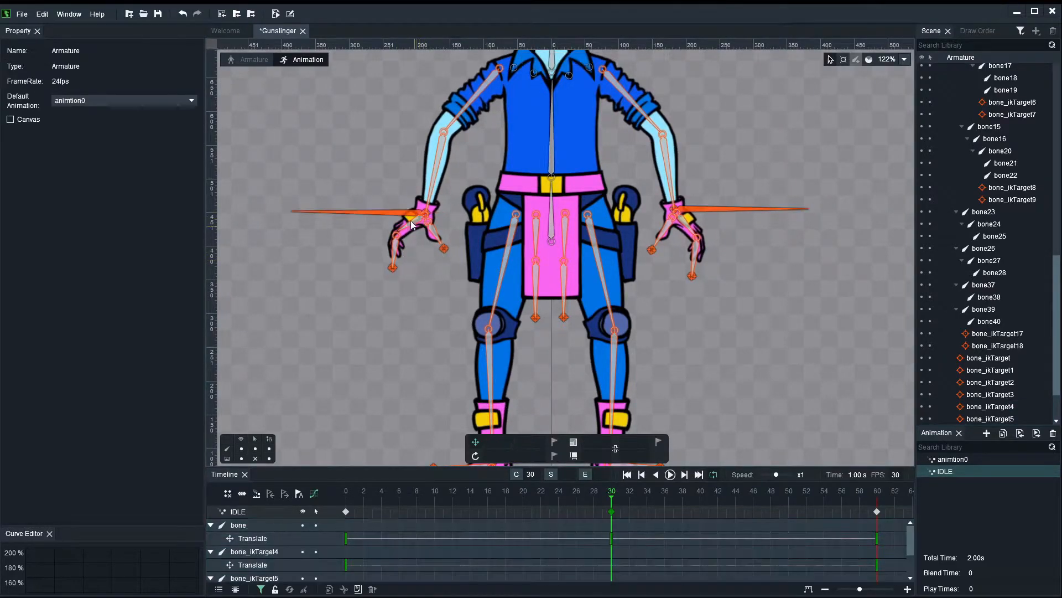
{"action": "left_click", "coordinate": [408, 222]}
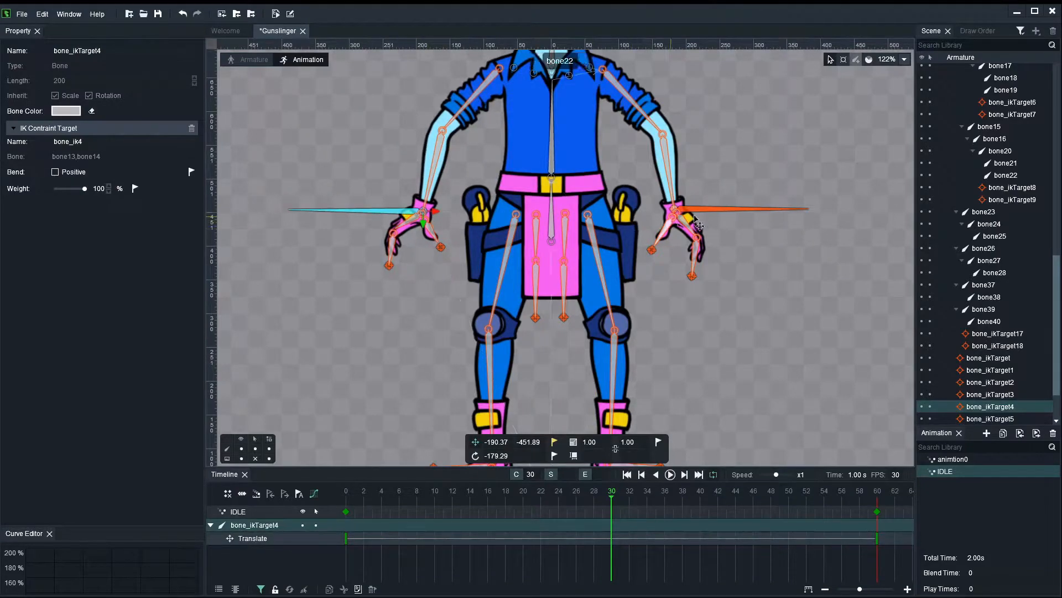
Step: Move bone_ikTarget5 outward to about X 190.44, Y -457.82 and key both hand targets' translation at frame 30
{"action": "left_click", "coordinate": [701, 211]}
{"action": "left_click_drag", "start_coordinate": [700, 212], "coordinate": [704, 210]}
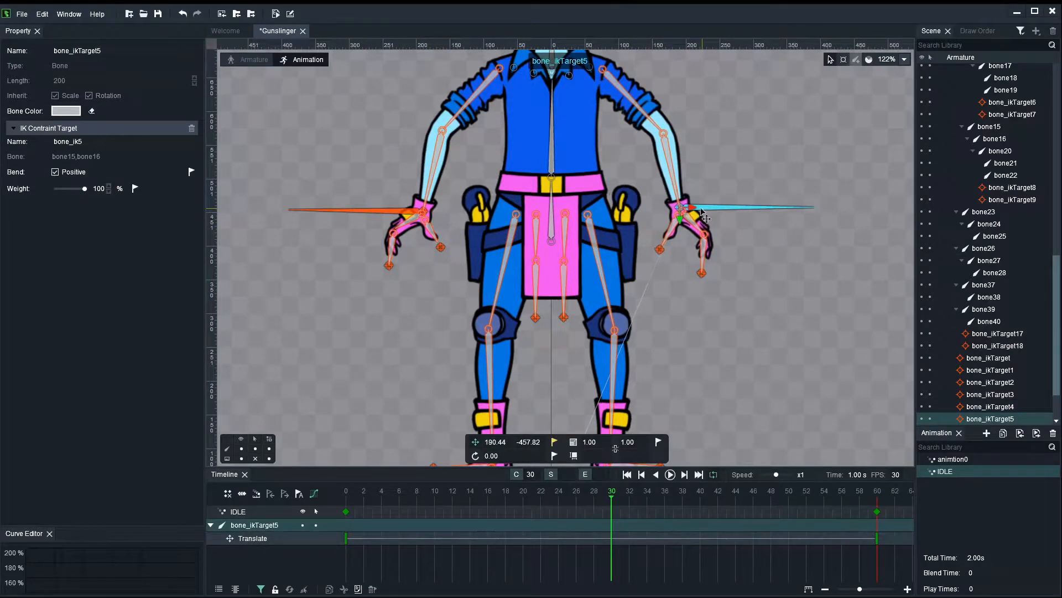
{"action": "left_click", "coordinate": [384, 212], "text": "ctrl"}
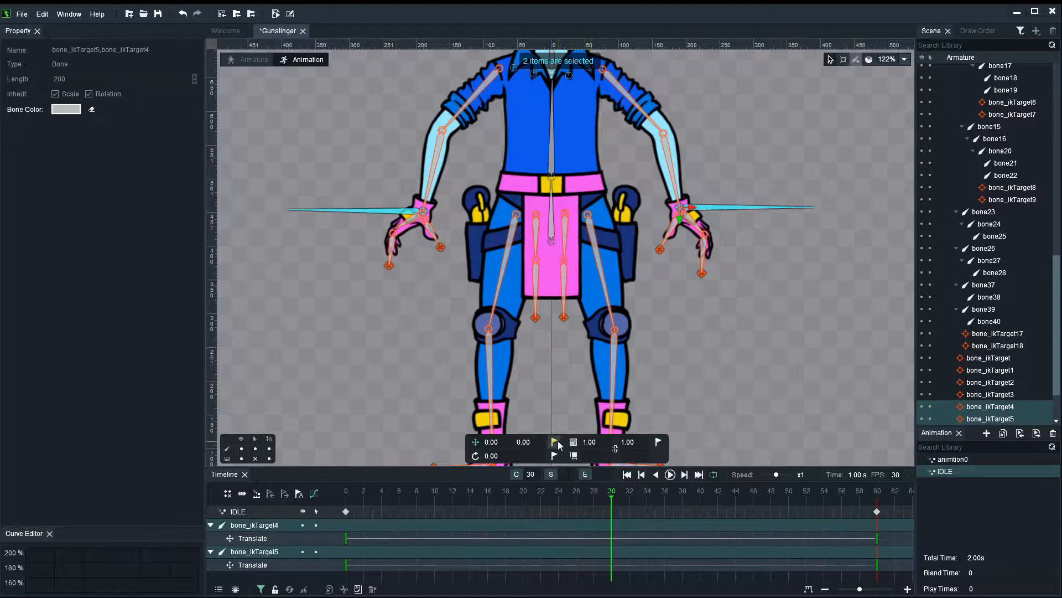
{"action": "scroll", "coordinate": [721, 342], "scroll_direction": "down", "scroll_amount": 3}
{"action": "left_click", "coordinate": [741, 338]}
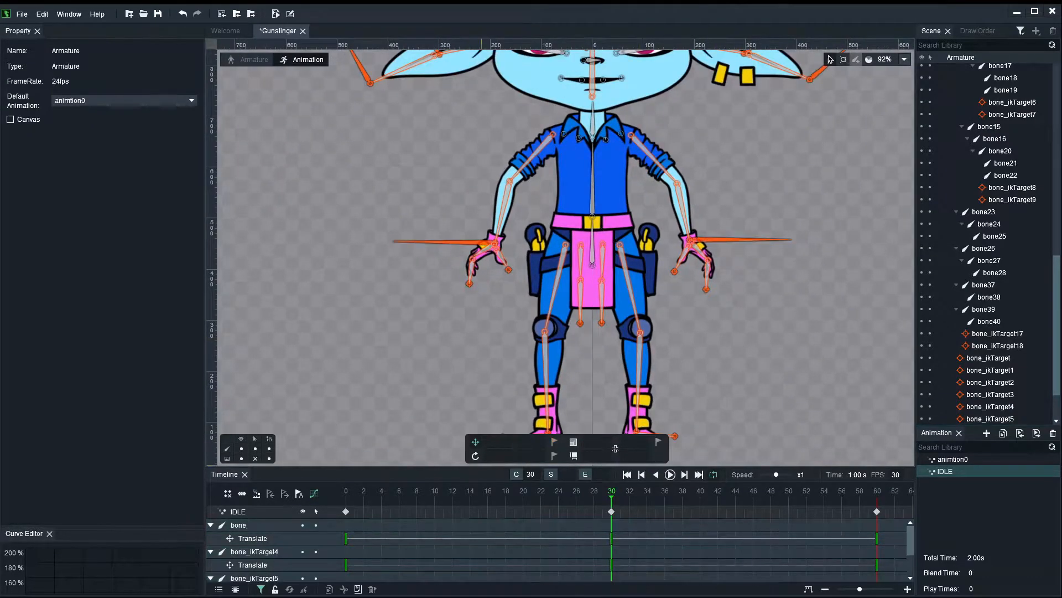
Step: Hide the bones, play the IDLE animation to check the arm movement, stop it and return to frame 0
{"action": "left_click", "coordinate": [241, 448]}
{"action": "key", "text": "space"}
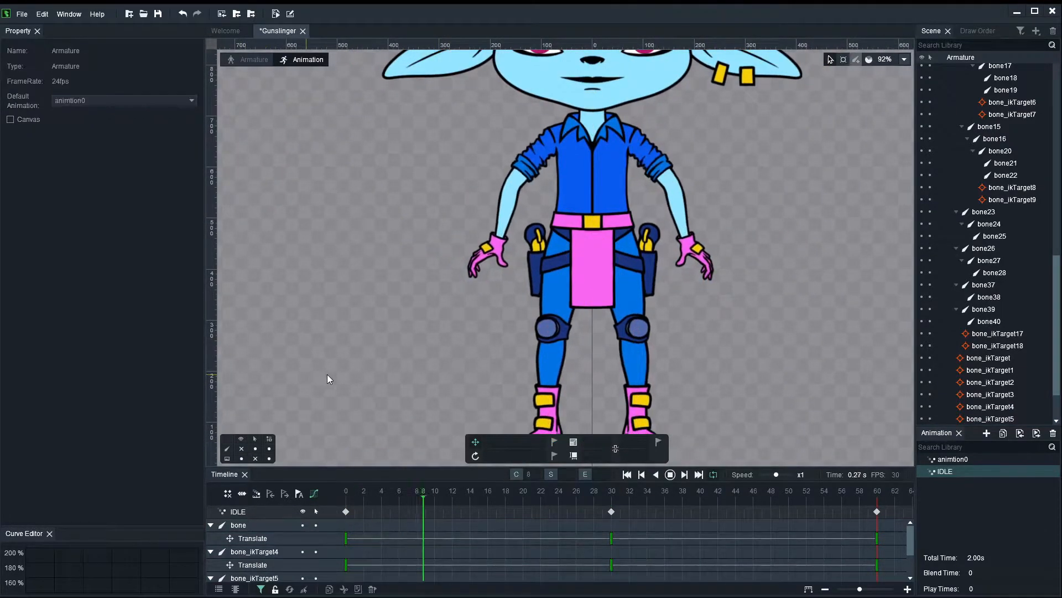
{"action": "scroll", "coordinate": [748, 353], "scroll_direction": "down", "scroll_amount": 2}
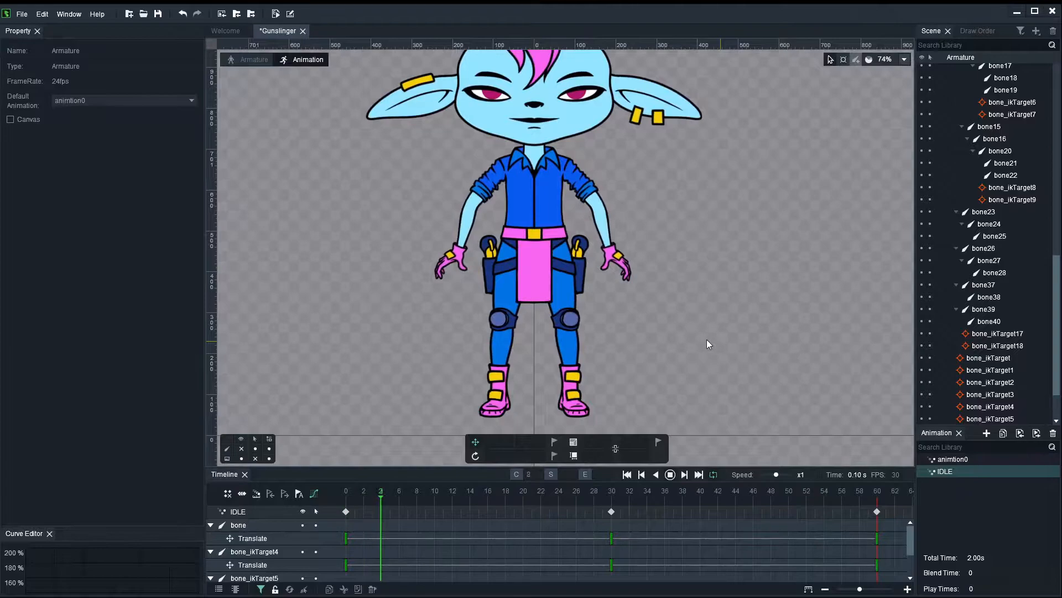
{"action": "left_click_drag", "start_coordinate": [708, 229], "coordinate": [706, 258]}
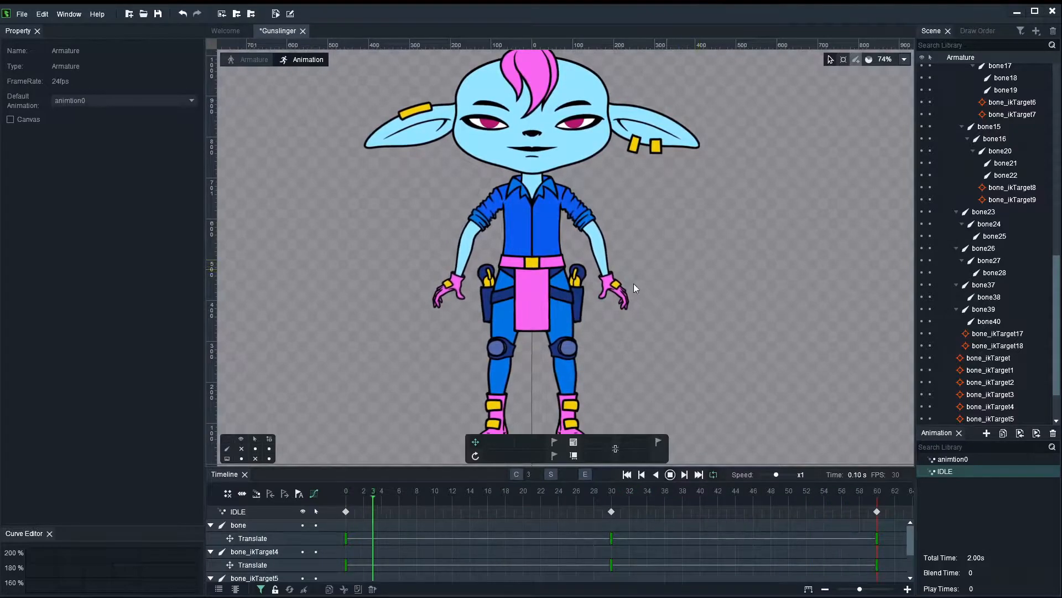
{"action": "key", "text": "space"}
{"action": "left_click_drag", "start_coordinate": [381, 491], "coordinate": [292, 496]}
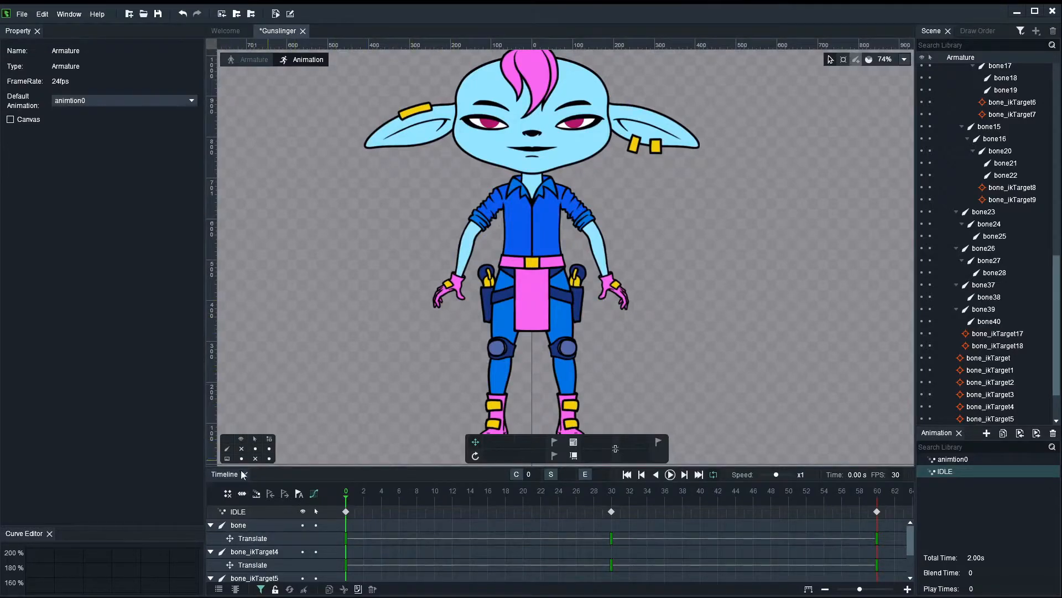
Step: Show the bones, enlarge the timeline area and key the translation of finger targets bone_ikTarget6 and bone_ikTarget7 at frames 0 and 60
{"action": "left_click", "coordinate": [242, 453]}
{"action": "scroll", "coordinate": [463, 302], "scroll_direction": "up", "scroll_amount": 5}
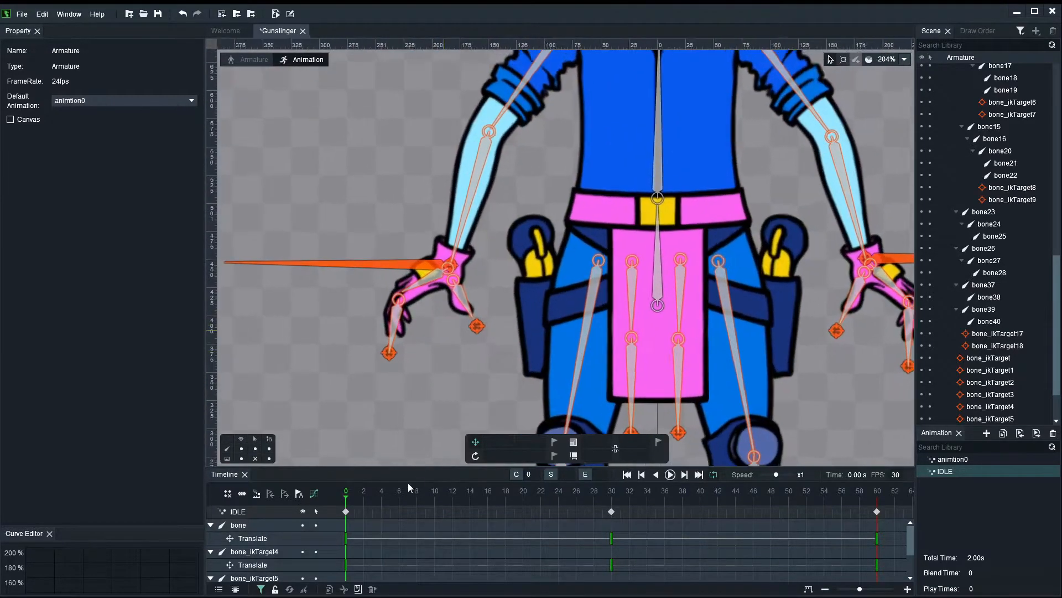
{"action": "left_click", "coordinate": [389, 353]}
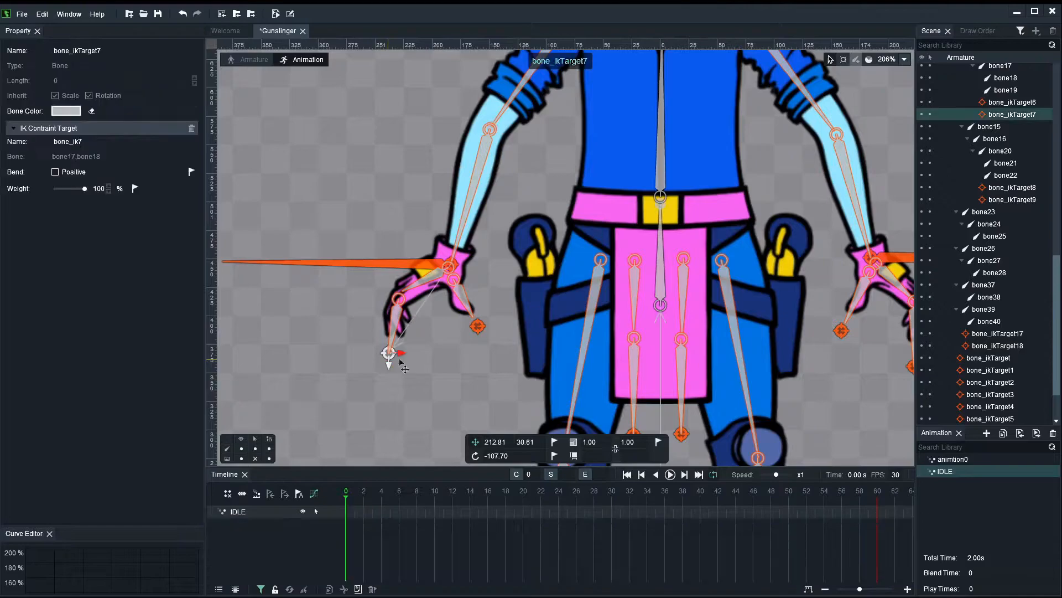
{"action": "left_click", "coordinate": [478, 326], "text": "shift"}
{"action": "left_click", "coordinate": [554, 442]}
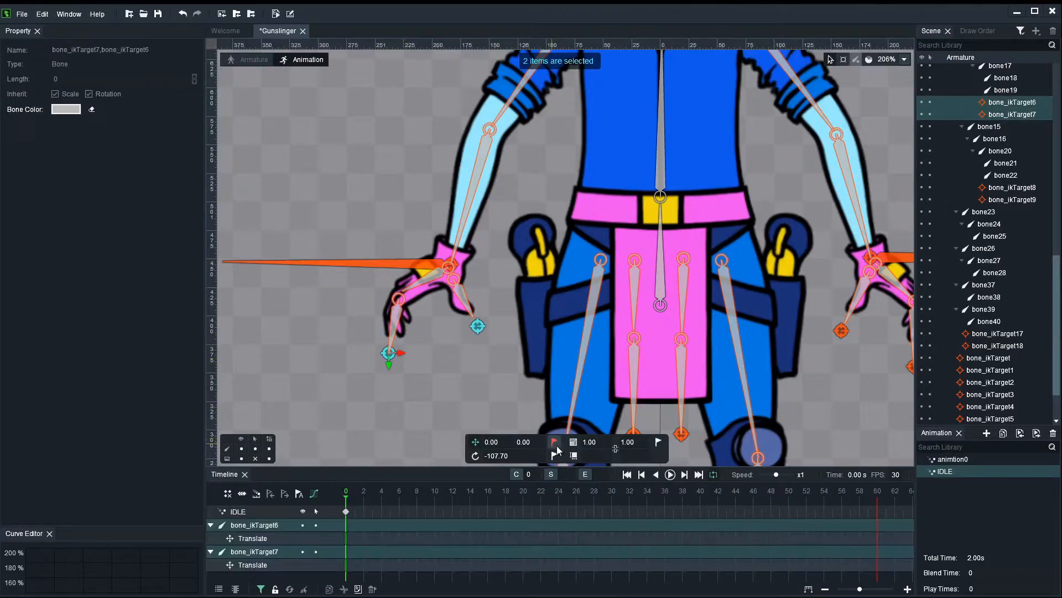
{"action": "left_click_drag", "start_coordinate": [382, 470], "coordinate": [384, 408]}
{"action": "left_click_drag", "start_coordinate": [825, 325], "coordinate": [738, 309]}
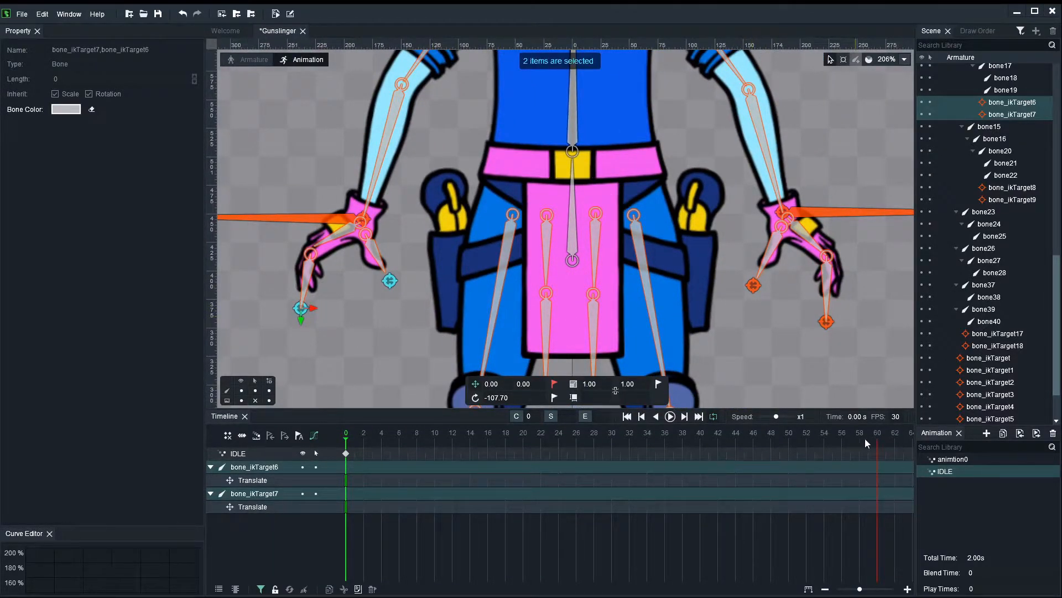
{"action": "left_click", "coordinate": [877, 436]}
{"action": "left_click", "coordinate": [555, 385]}
Step: Key the translation of finger targets bone_ikTarget8 and bone_ikTarget9 at frames 60 and 0
{"action": "left_click", "coordinate": [773, 350]}
{"action": "left_click", "coordinate": [753, 286]}
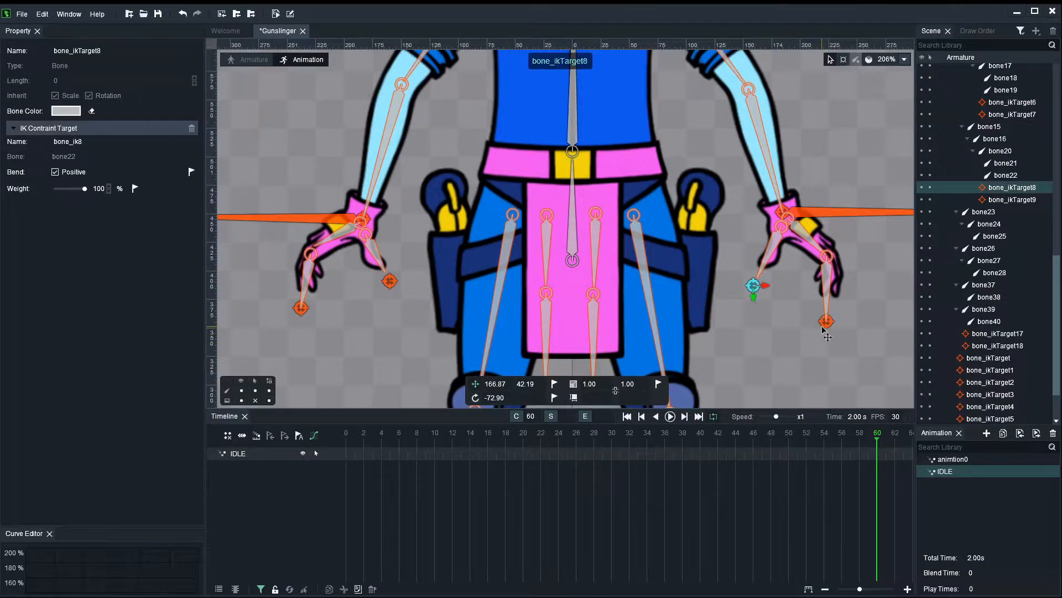
{"action": "left_click", "coordinate": [826, 322], "text": "shift"}
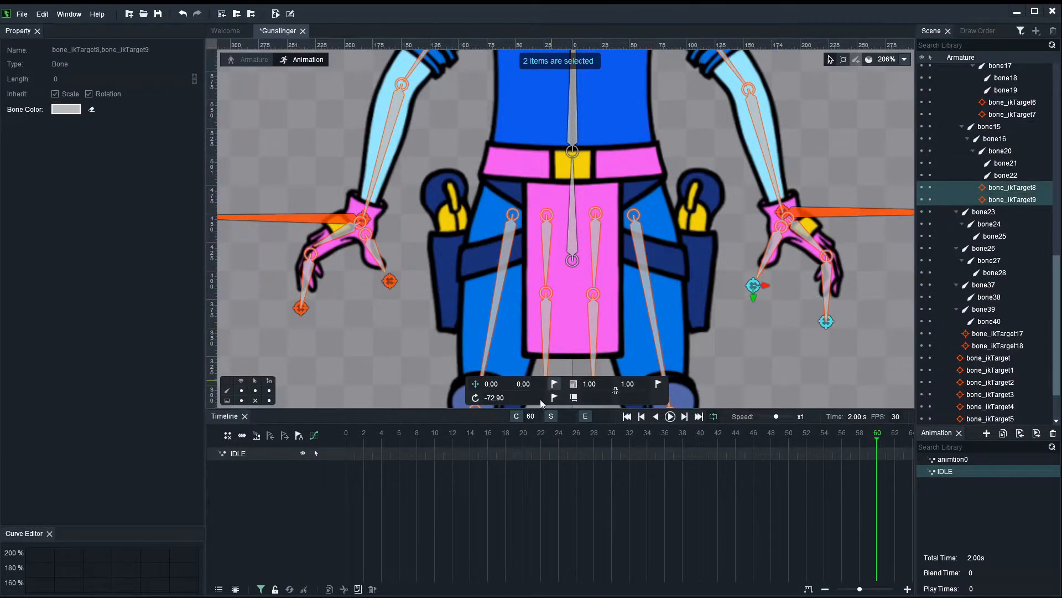
{"action": "left_click", "coordinate": [553, 384]}
{"action": "left_click", "coordinate": [346, 436]}
{"action": "left_click", "coordinate": [553, 384]}
Step: At frame 30, move and key finger targets bone_ikTarget7 to about X 208.22, Y 9.26 and bone_ikTarget6 to about X 175.53, Y -21.98
{"action": "left_click", "coordinate": [611, 435]}
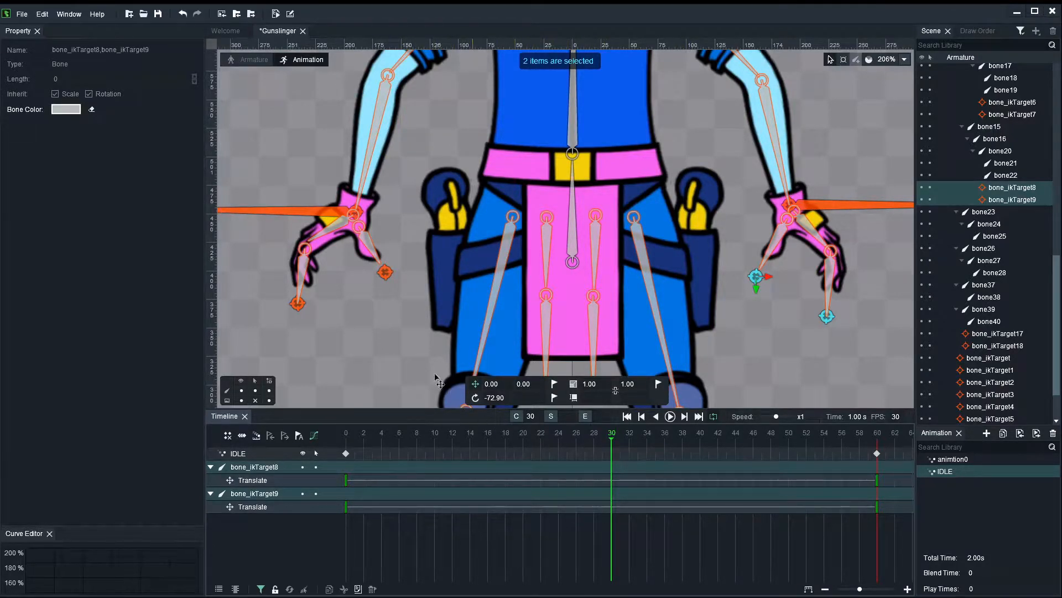
{"action": "left_click", "coordinate": [310, 332]}
{"action": "left_click", "coordinate": [297, 303]}
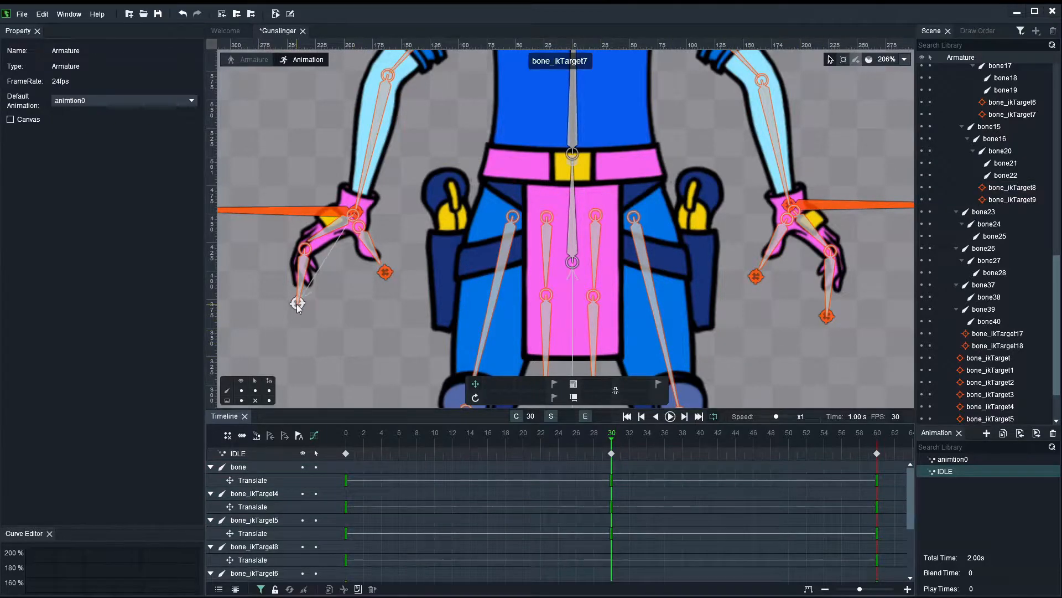
{"action": "left_click_drag", "start_coordinate": [302, 317], "coordinate": [335, 318]}
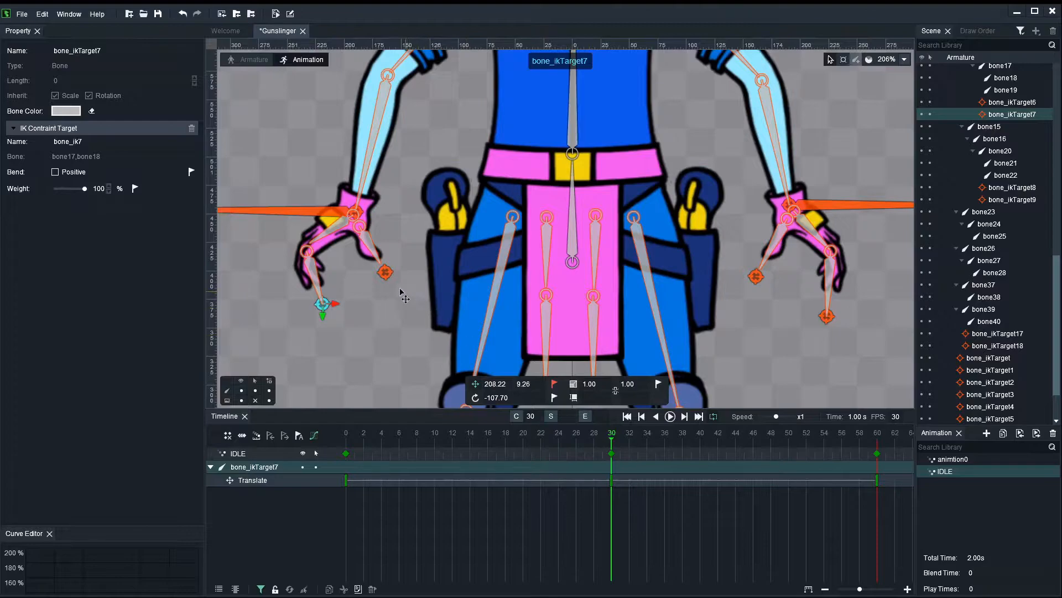
{"action": "left_click", "coordinate": [386, 274]}
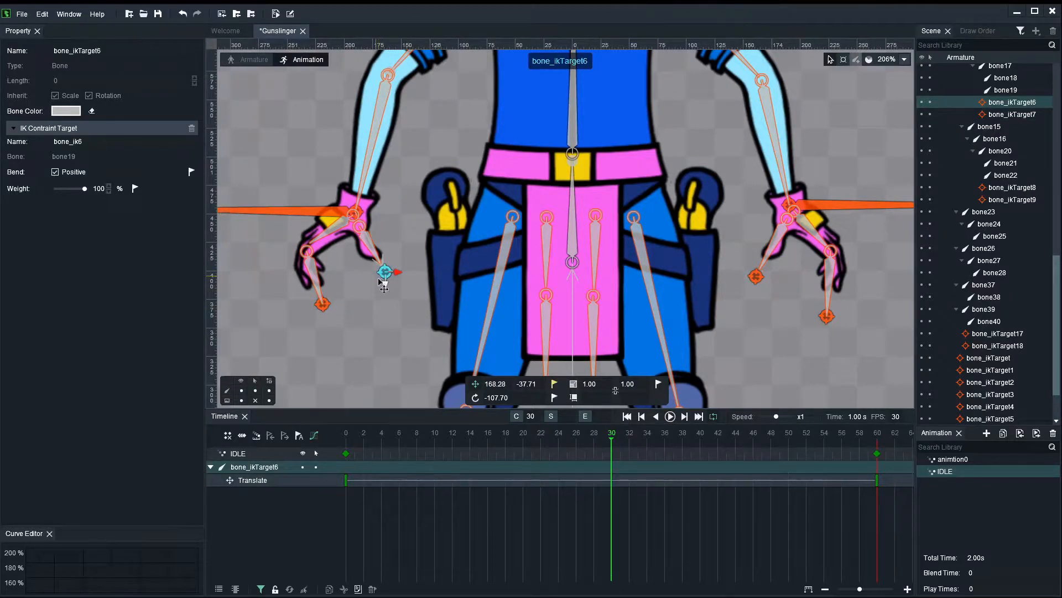
{"action": "left_click_drag", "start_coordinate": [397, 283], "coordinate": [381, 288]}
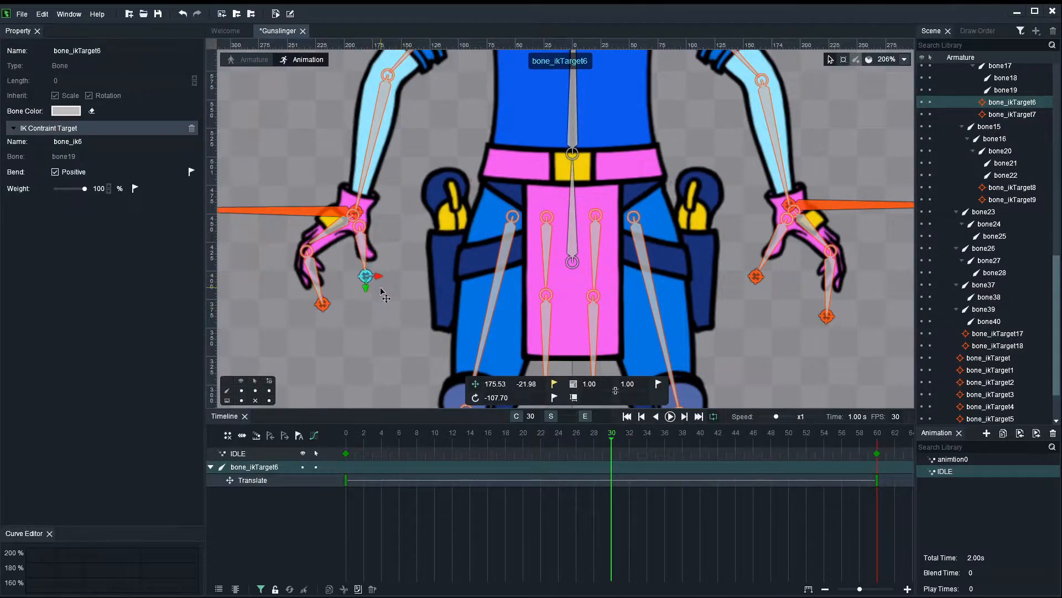
Step: Return to frame 0, hide the bones and play the IDLE animation to check the finger movement
{"action": "left_click_drag", "start_coordinate": [491, 445], "coordinate": [311, 419]}
{"action": "left_click", "coordinate": [241, 390]}
{"action": "left_click", "coordinate": [330, 350]}
{"action": "key", "text": "space"}
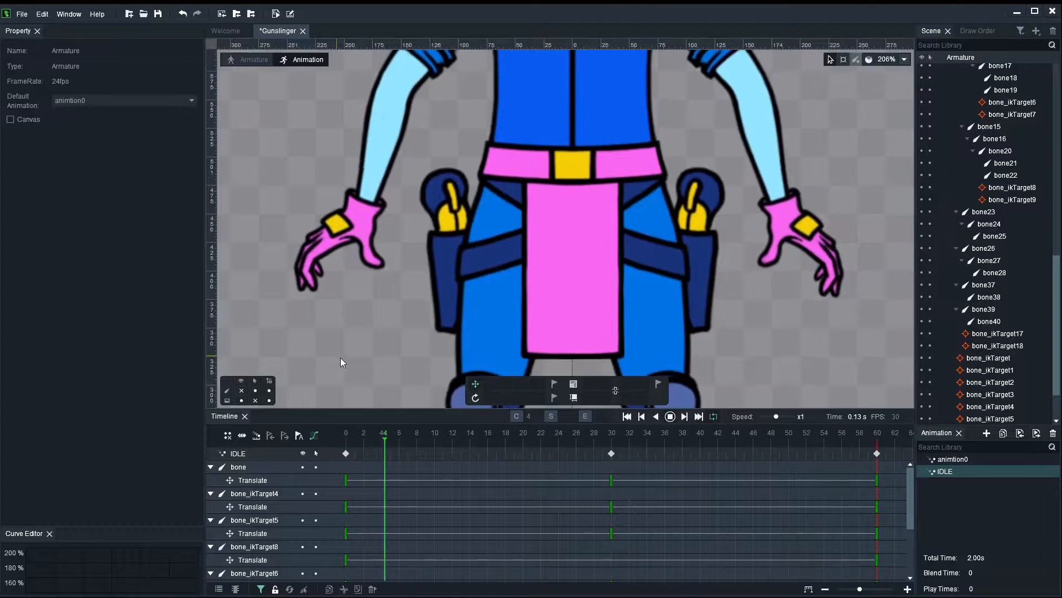
{"action": "key", "text": "space"}
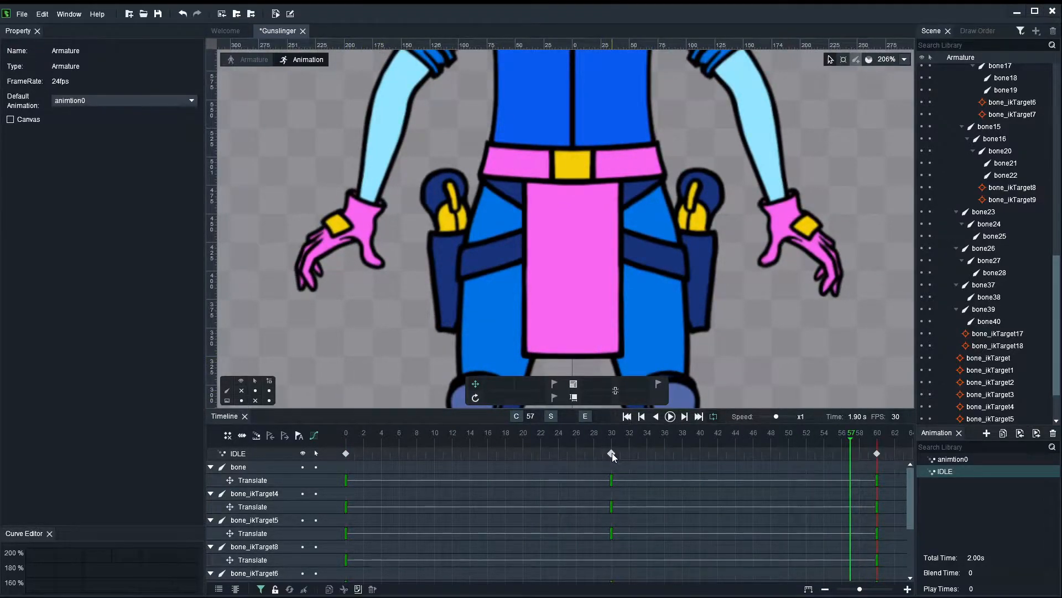
Step: Try shifting all IDLE keys from frame 30 to 40 and from frame 0 to 20, and undo both moves after a preview
{"action": "left_click_drag", "start_coordinate": [612, 453], "coordinate": [704, 457]}
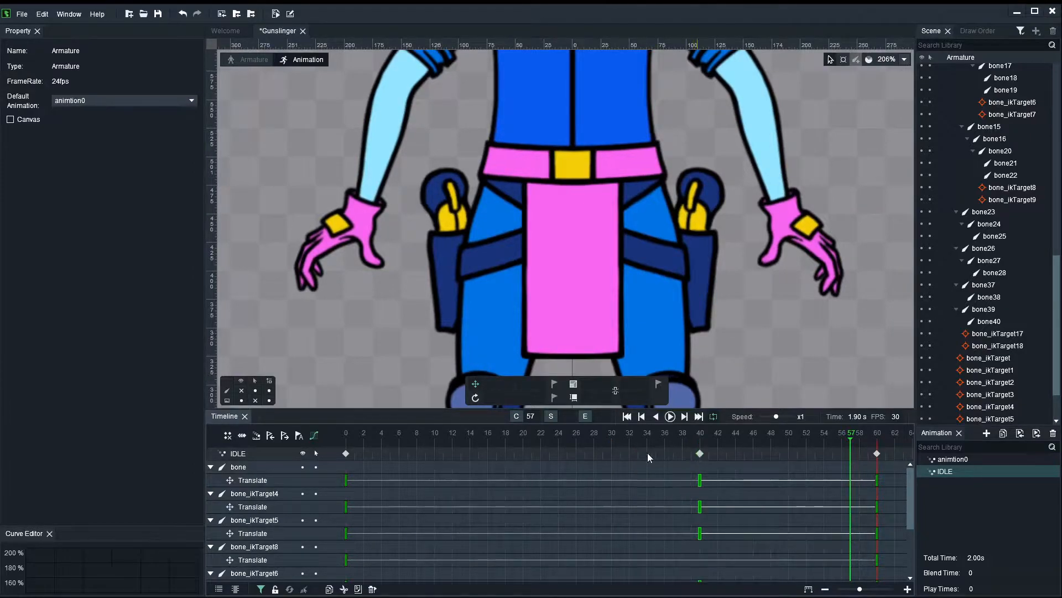
{"action": "left_click_drag", "start_coordinate": [346, 453], "coordinate": [523, 453]}
{"action": "scroll", "coordinate": [381, 328], "scroll_direction": "down", "scroll_amount": 4}
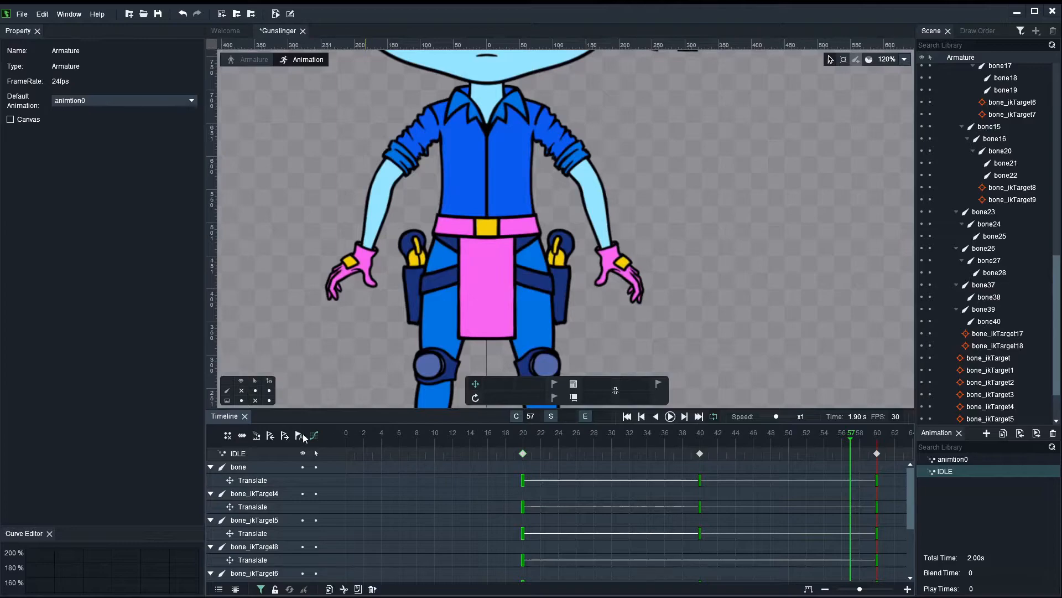
{"action": "key", "text": "space"}
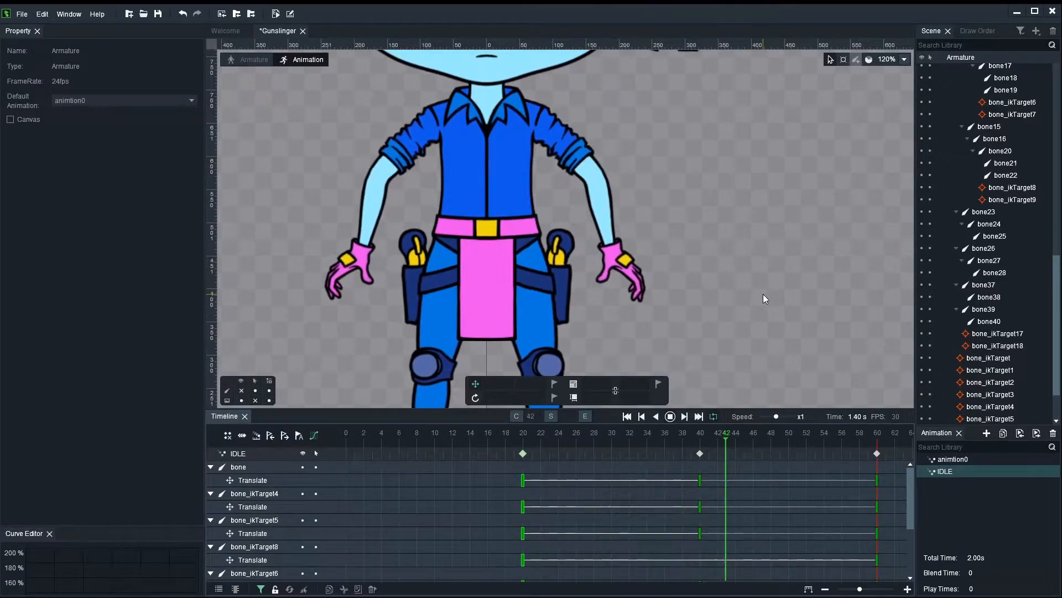
{"action": "key", "text": "space"}
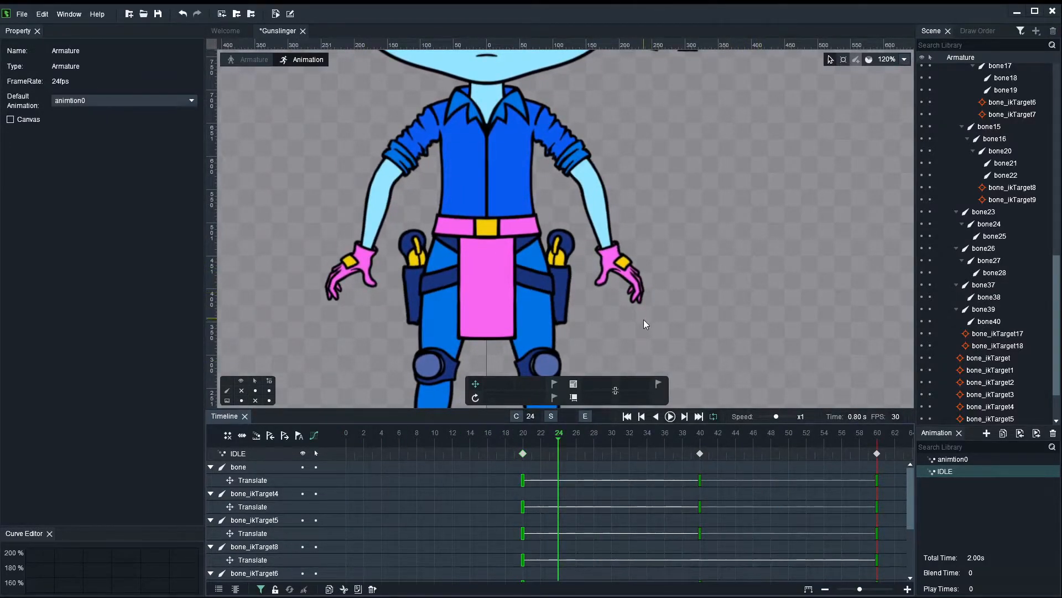
{"action": "scroll", "coordinate": [719, 318], "scroll_direction": "down", "scroll_amount": 3}
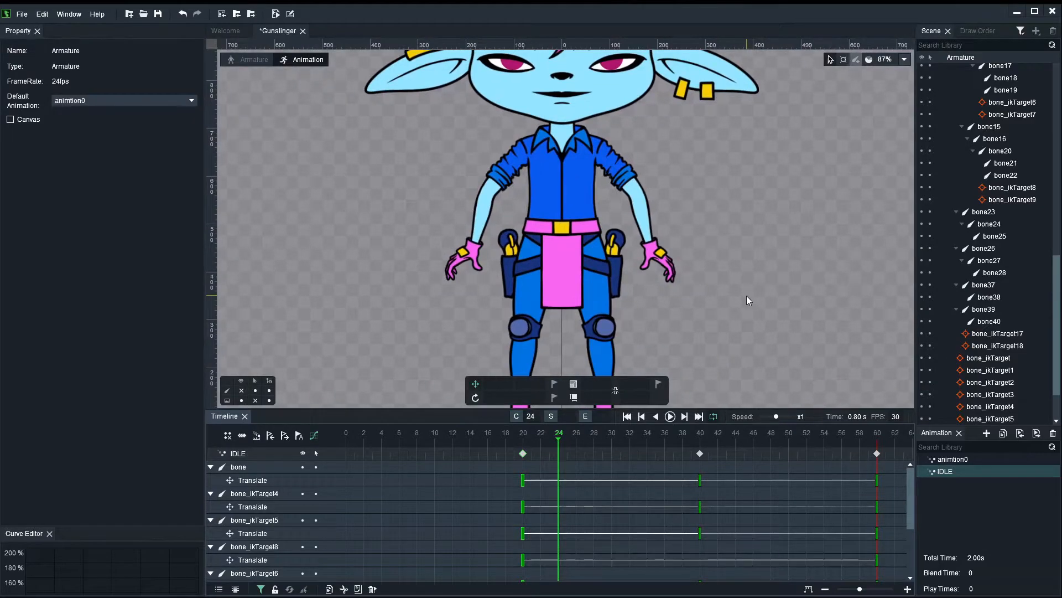
{"action": "key", "text": "ctrl+z"}
{"action": "key", "text": "ctrl+z"}
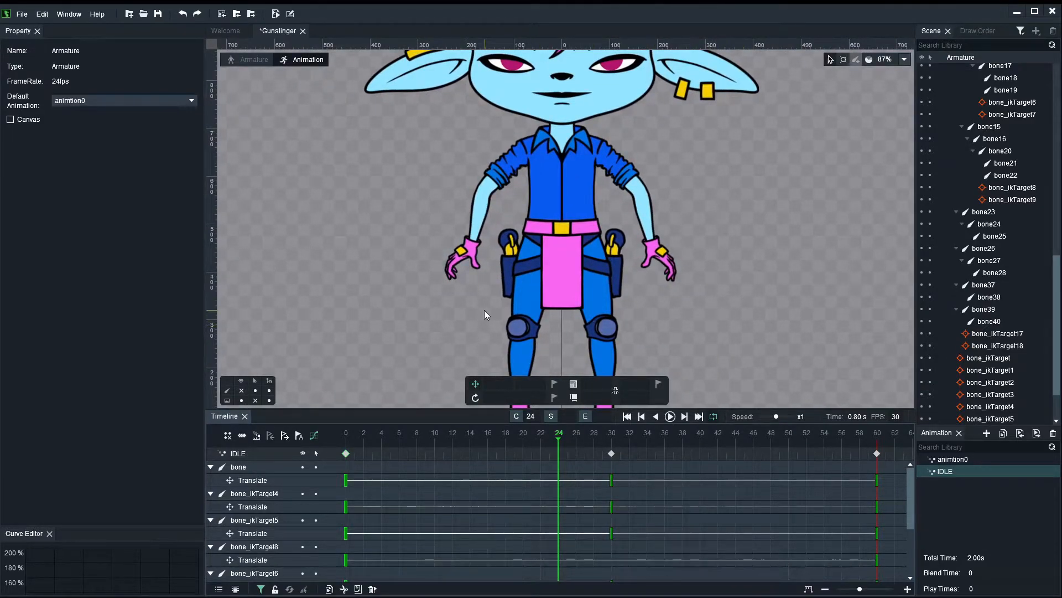
Step: Show the bones and shift only the keys of bone_ikTarget6 and bone_ikTarget7 from frame 30 to 40 and from frame 0 to 20
{"action": "scroll", "coordinate": [484, 310], "scroll_direction": "up", "scroll_amount": 2}
{"action": "left_click", "coordinate": [243, 391]}
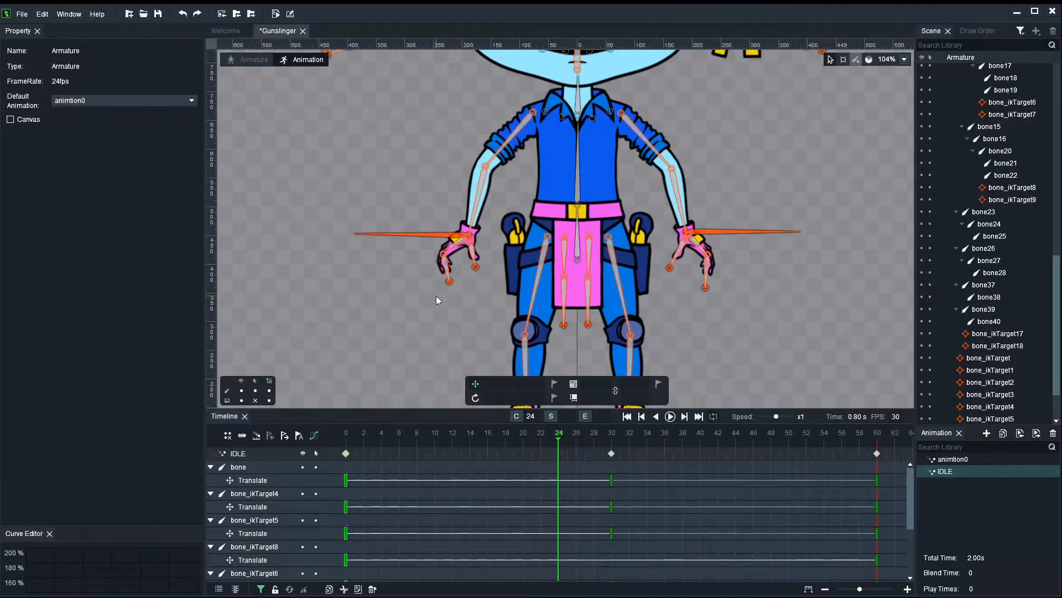
{"action": "scroll", "coordinate": [443, 291], "scroll_direction": "up", "scroll_amount": 1}
{"action": "left_click", "coordinate": [451, 279]}
{"action": "left_click", "coordinate": [483, 261], "text": "shift"}
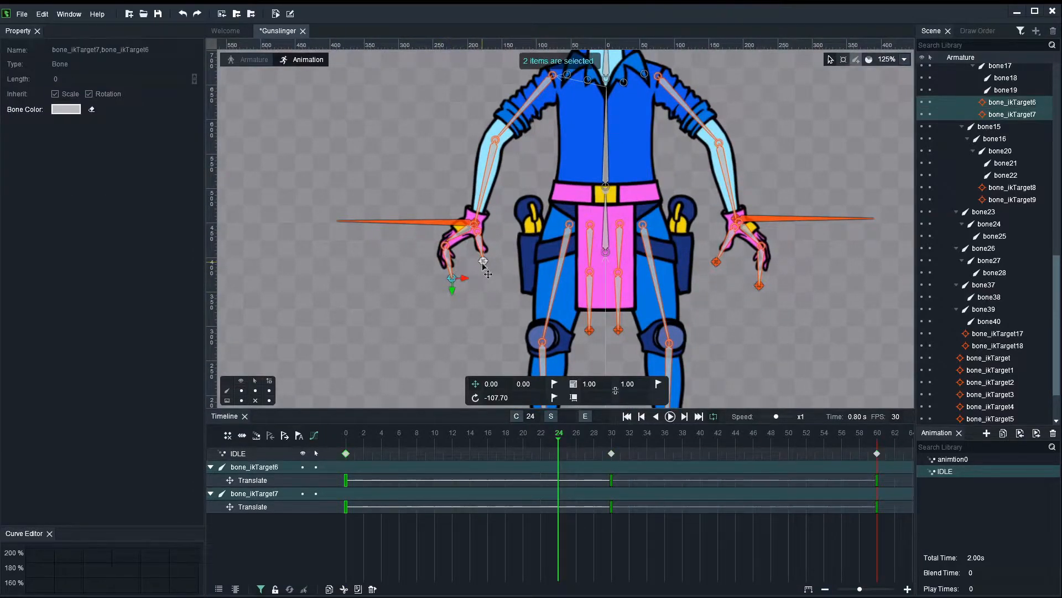
{"action": "left_click_drag", "start_coordinate": [619, 455], "coordinate": [695, 453]}
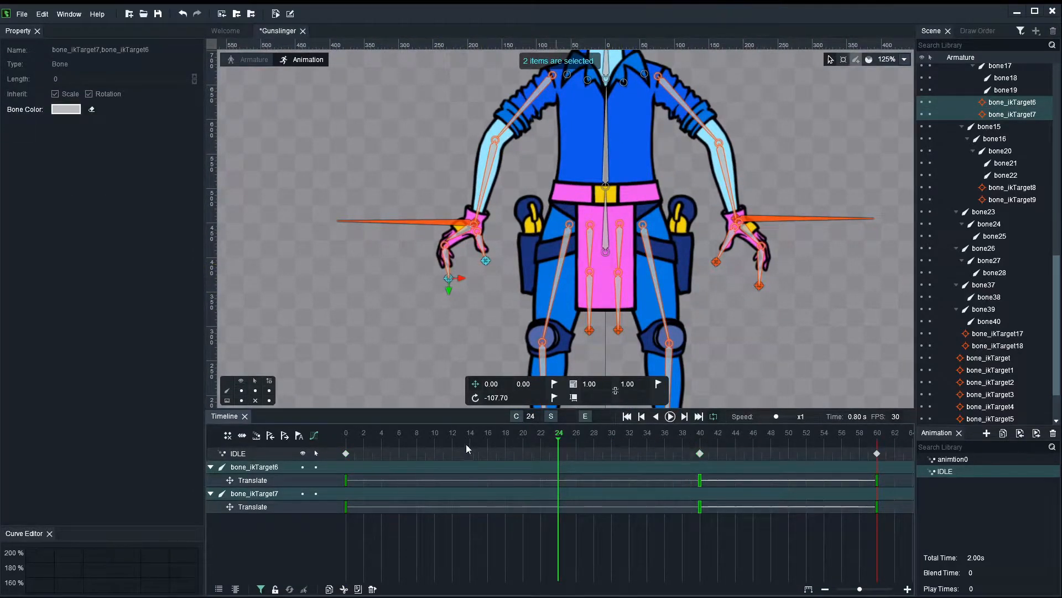
{"action": "left_click_drag", "start_coordinate": [350, 455], "coordinate": [526, 455]}
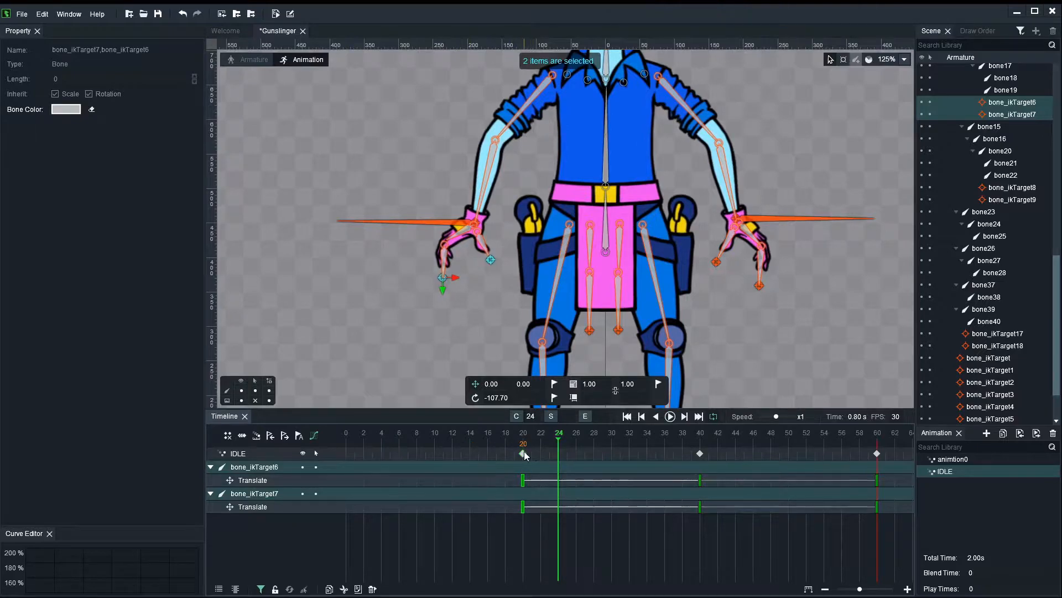
Step: Play the IDLE animation with the bones hidden and nothing selected to check the offset finger timing, and stop it
{"action": "key", "text": "space"}
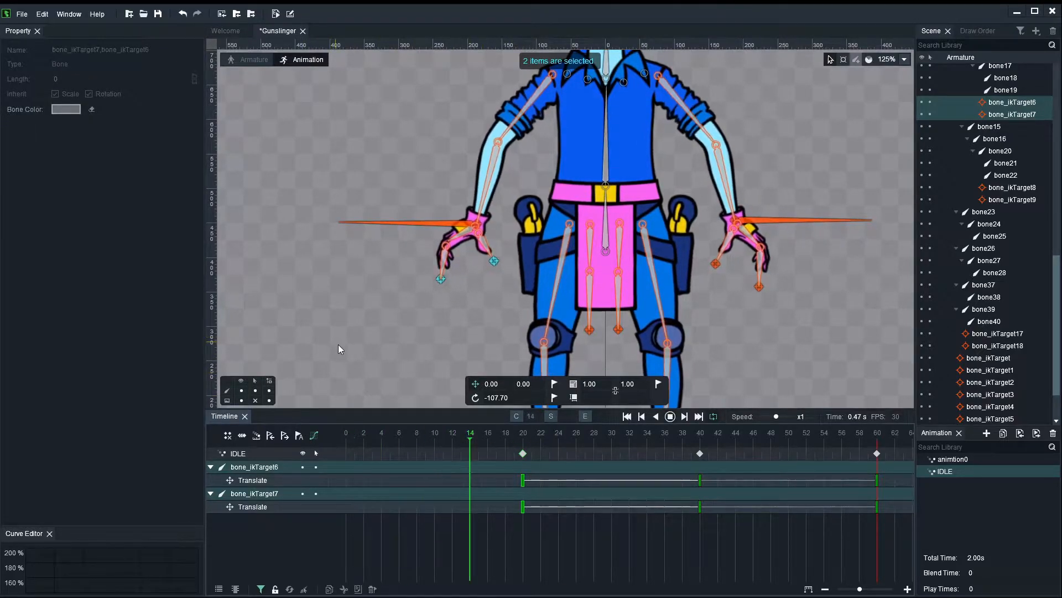
{"action": "left_click", "coordinate": [241, 390]}
{"action": "scroll", "coordinate": [374, 354], "scroll_direction": "down", "scroll_amount": 3}
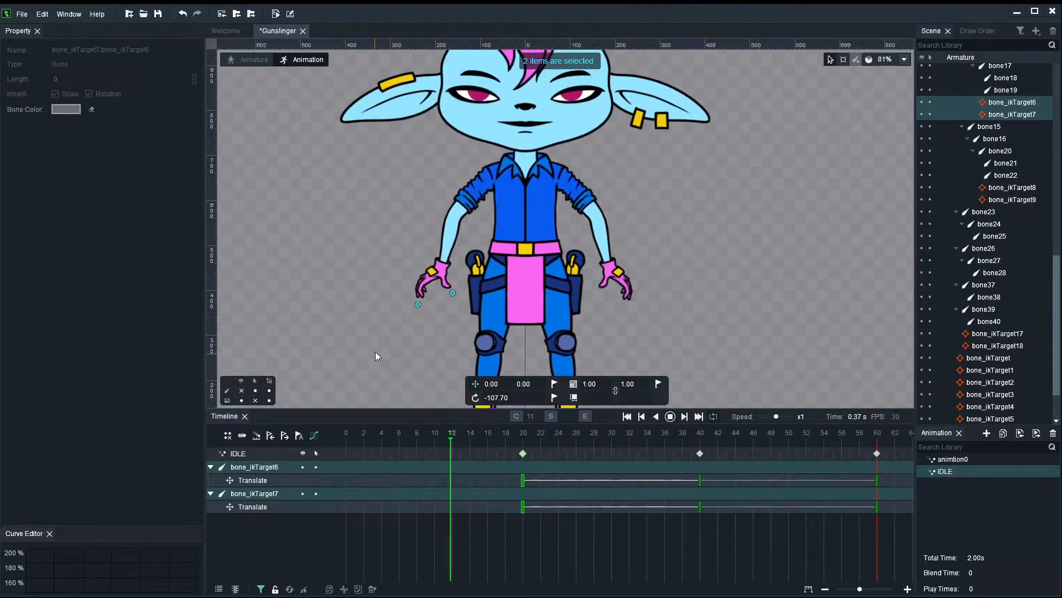
{"action": "left_click", "coordinate": [375, 351]}
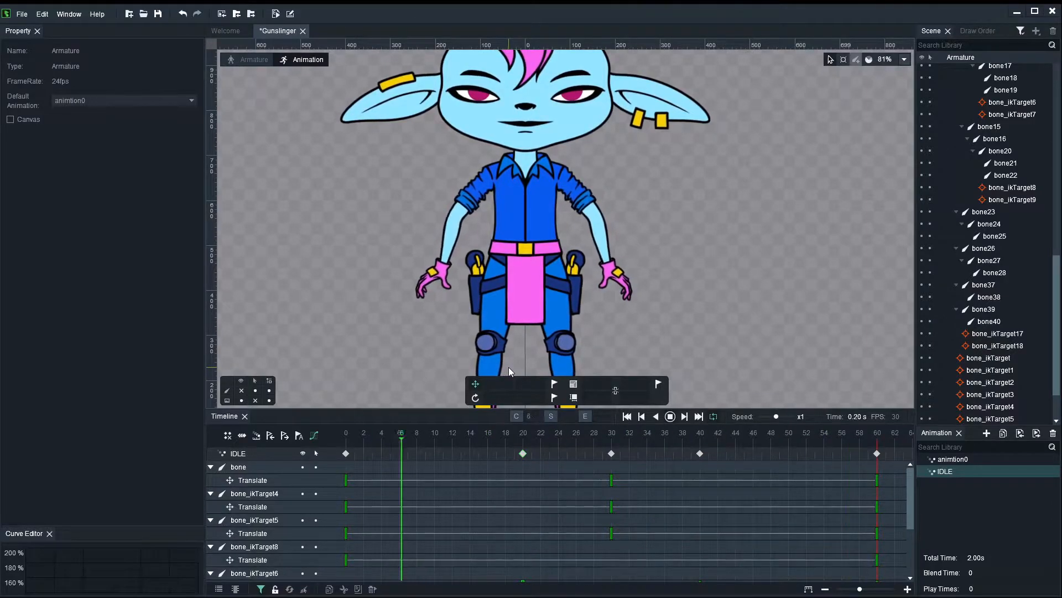
{"action": "left_click", "coordinate": [670, 417]}
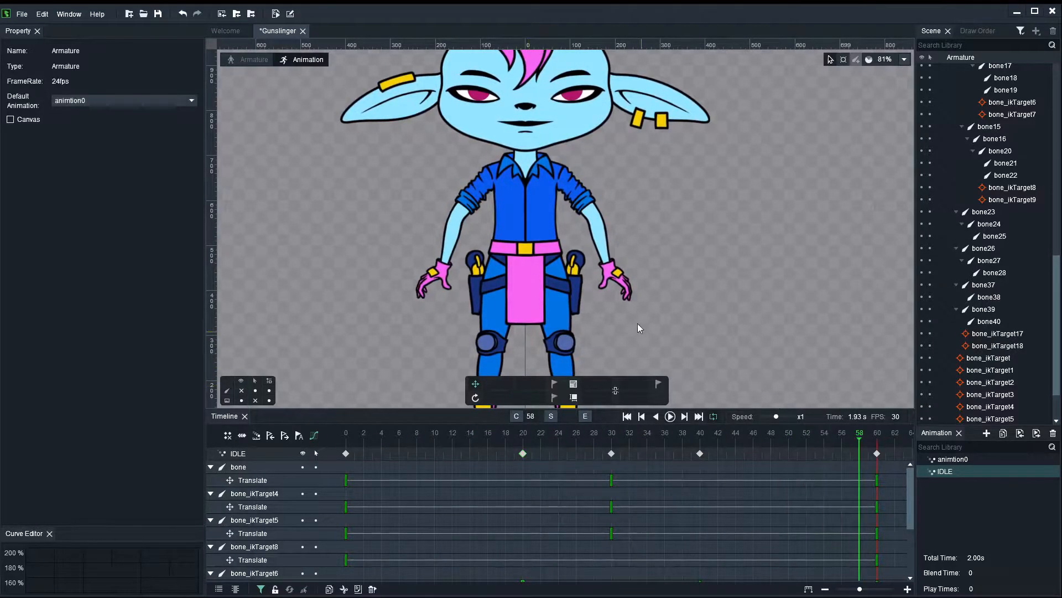
Step: Show the bones and, at frame 30, move finger target bone_ikTarget9 inward toward the body and key its translation
{"action": "left_click", "coordinate": [243, 391]}
{"action": "scroll", "coordinate": [553, 299], "scroll_direction": "up", "scroll_amount": 5}
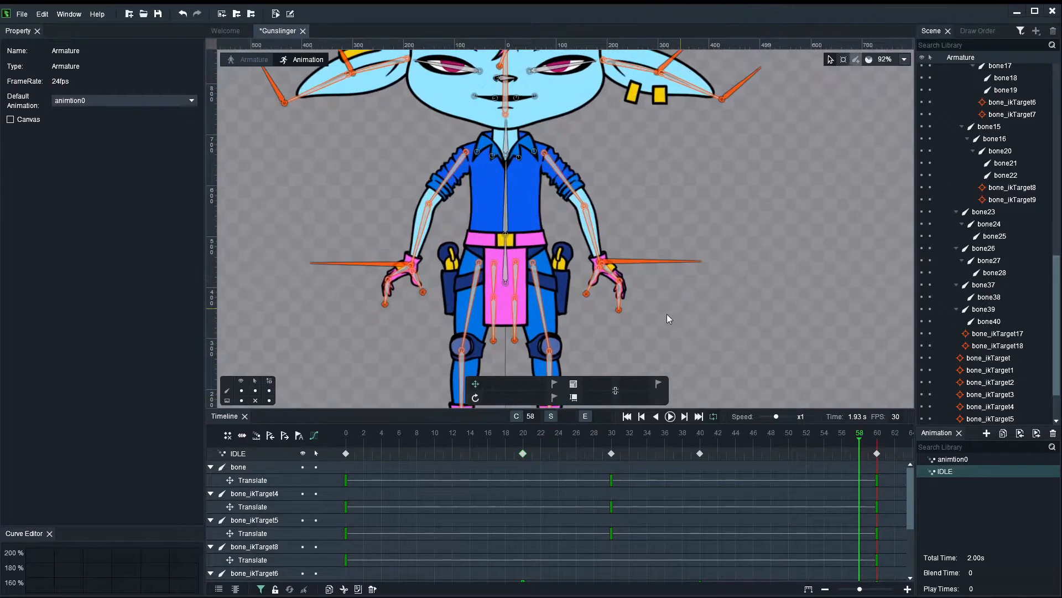
{"action": "left_click", "coordinate": [549, 286]}
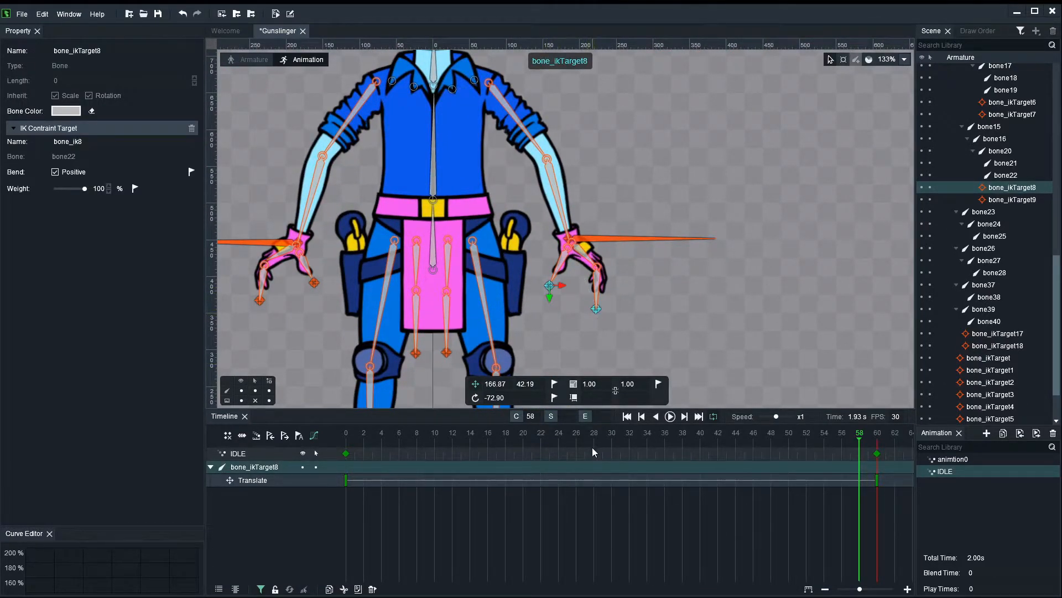
{"action": "left_click", "coordinate": [609, 440]}
{"action": "scroll", "coordinate": [584, 310], "scroll_direction": "up", "scroll_amount": 4}
{"action": "left_click", "coordinate": [585, 310]}
{"action": "left_click_drag", "start_coordinate": [568, 307], "coordinate": [554, 308]}
Step: Move thumb target bone_ikTarget8 outward to about X 170.52, Y 25.69 and key its translation at frame 30
{"action": "left_click", "coordinate": [488, 254]}
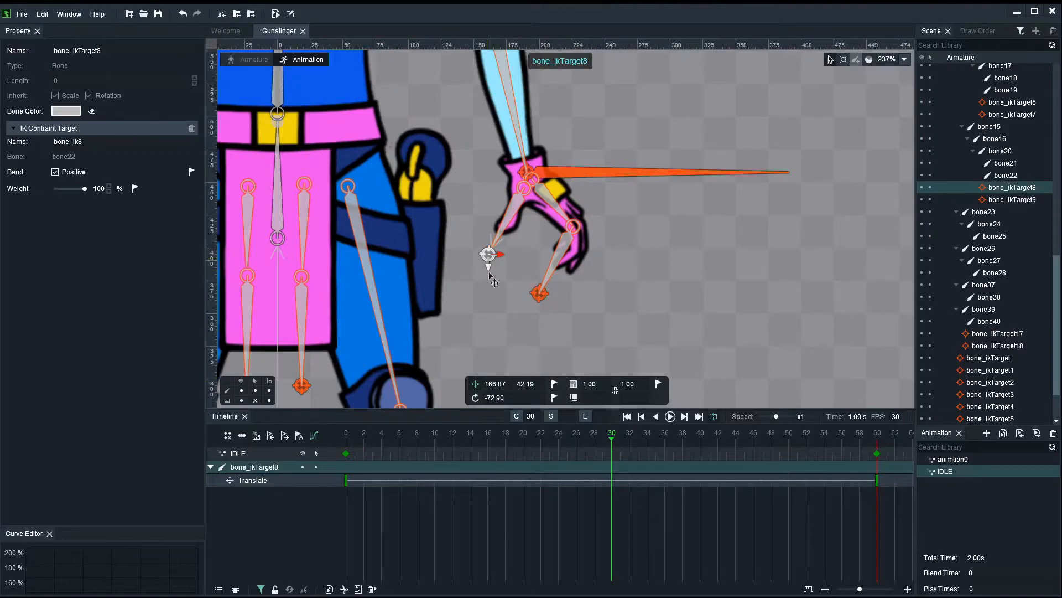
{"action": "left_click_drag", "start_coordinate": [501, 279], "coordinate": [520, 281]}
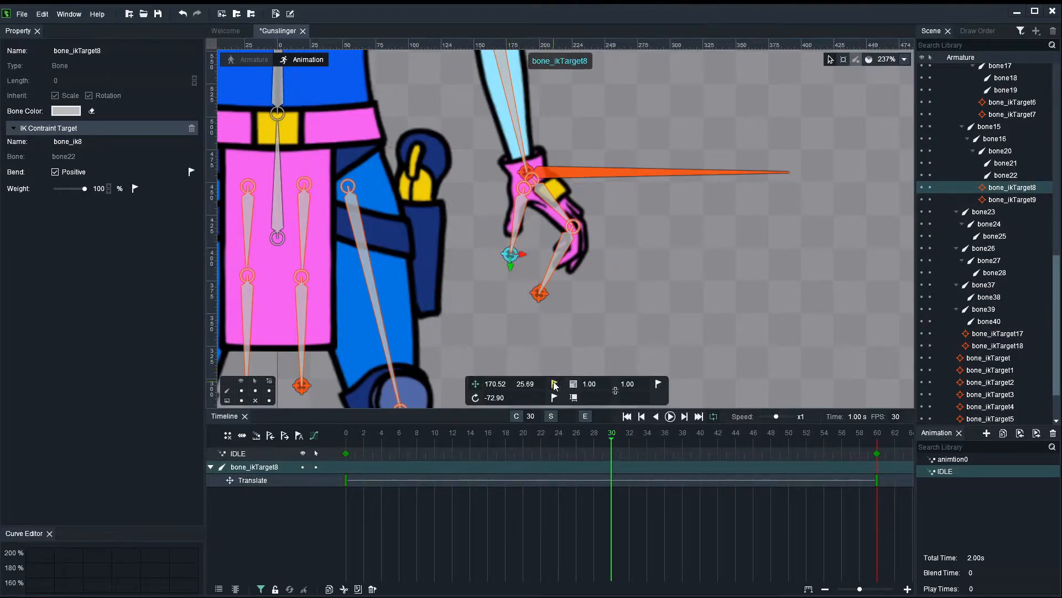
{"action": "left_click", "coordinate": [662, 331]}
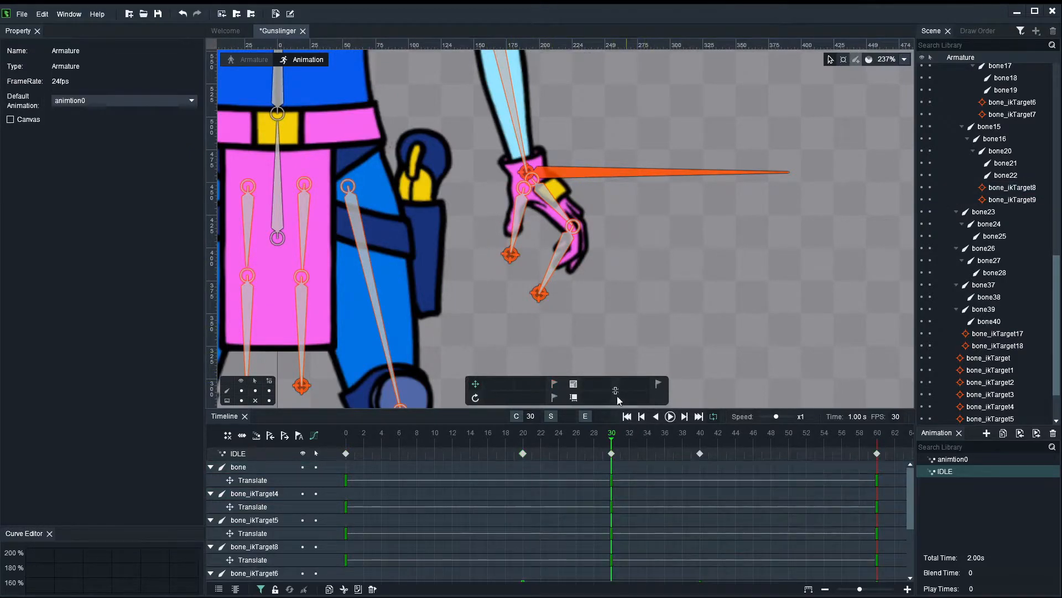
Step: Shift the keys of bone_ikTarget8 and bone_ikTarget9 from frame 30 to 20 and from frame 60 to 40
{"action": "left_click", "coordinate": [510, 256]}
{"action": "left_click", "coordinate": [540, 293], "text": "shift"}
{"action": "left_click_drag", "start_coordinate": [613, 454], "coordinate": [527, 451]}
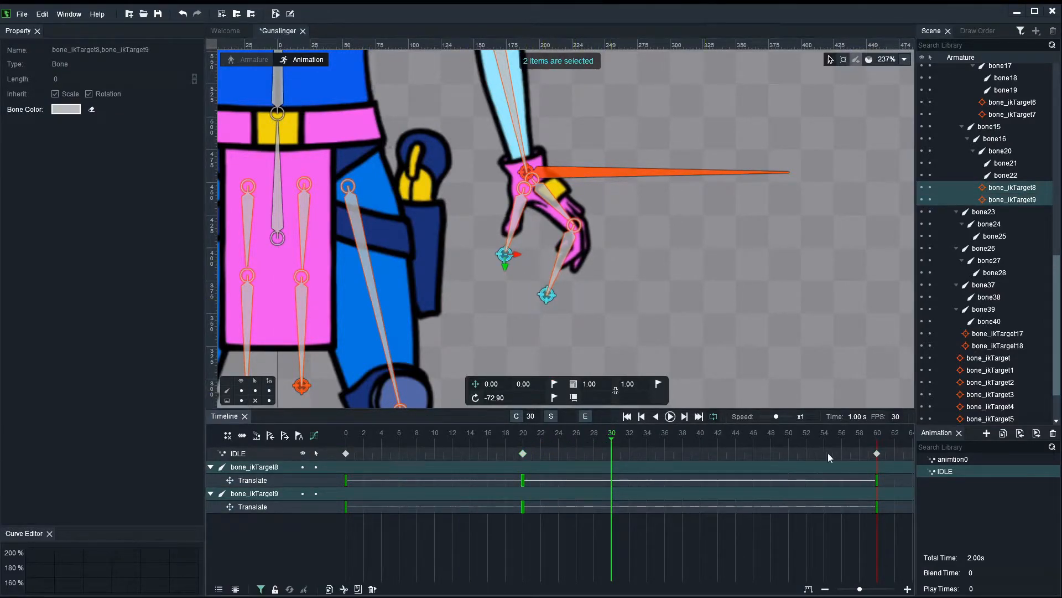
{"action": "left_click_drag", "start_coordinate": [877, 454], "coordinate": [701, 453]}
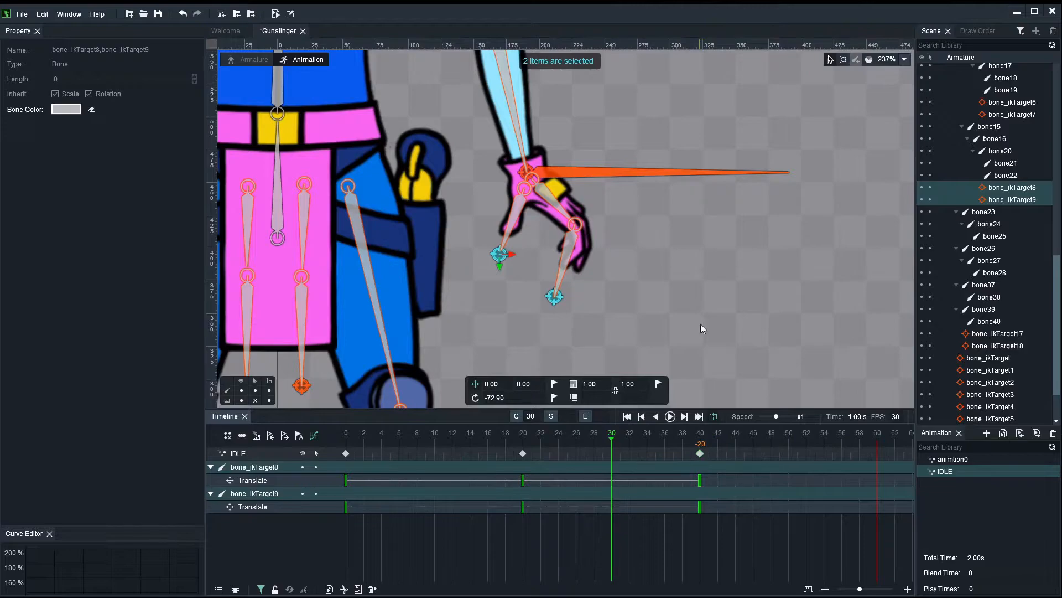
{"action": "left_click", "coordinate": [705, 275]}
Step: Return to frame 0, hide the bones and play the IDLE animation to compare the finger movement of both hands
{"action": "scroll", "coordinate": [705, 275], "scroll_direction": "down", "scroll_amount": 4}
{"action": "left_click_drag", "start_coordinate": [707, 313], "coordinate": [743, 314]}
{"action": "scroll", "coordinate": [743, 314], "scroll_direction": "down", "scroll_amount": 2}
{"action": "left_click_drag", "start_coordinate": [476, 436], "coordinate": [320, 442]}
{"action": "left_click", "coordinate": [241, 390]}
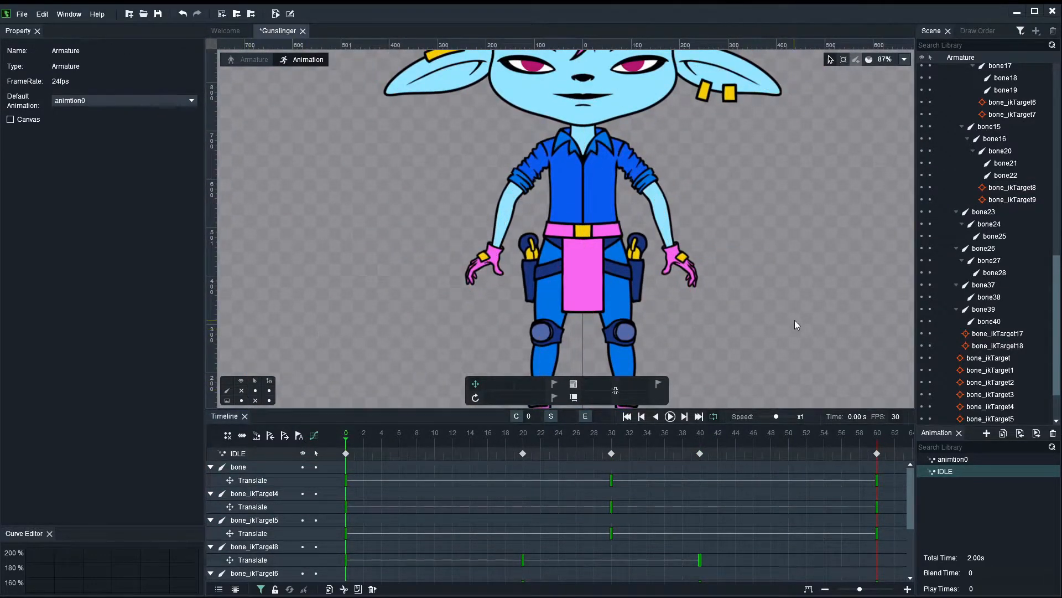
{"action": "key", "text": "space"}
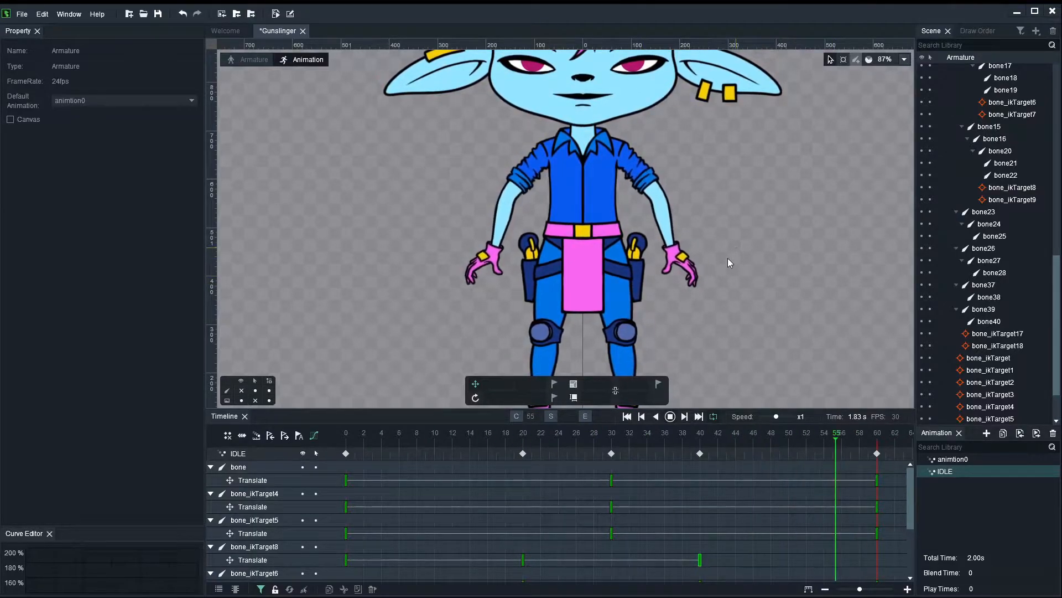
{"action": "key", "text": "space"}
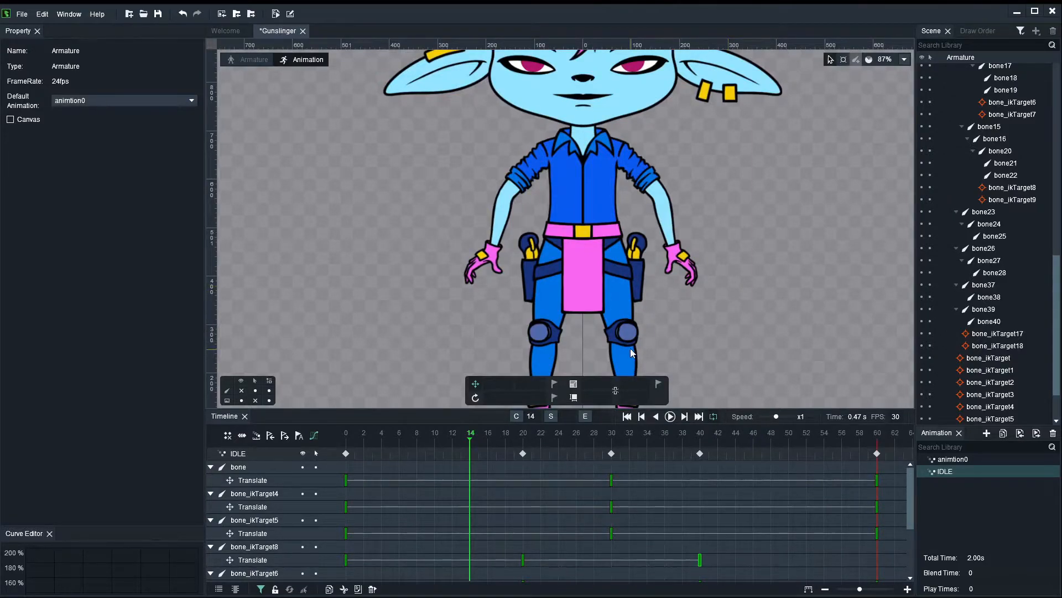
Step: Show the bones and shift the keys of hand targets bone_ikTarget4 and bone_ikTarget5 from frame 0 to 10 and from 30 to 35
{"action": "left_click", "coordinate": [241, 390]}
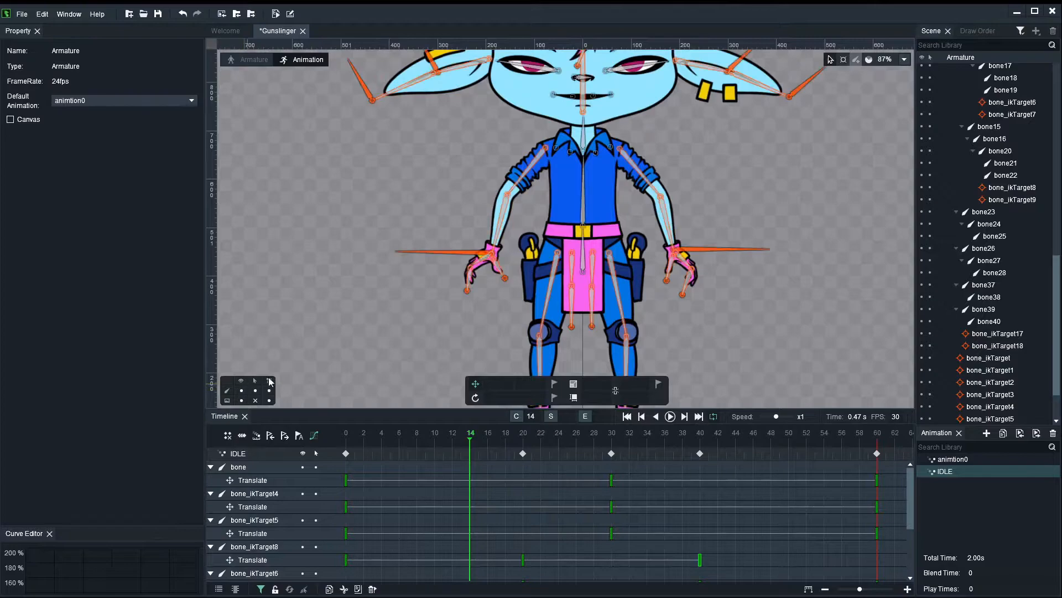
{"action": "scroll", "coordinate": [725, 275], "scroll_direction": "up", "scroll_amount": 2}
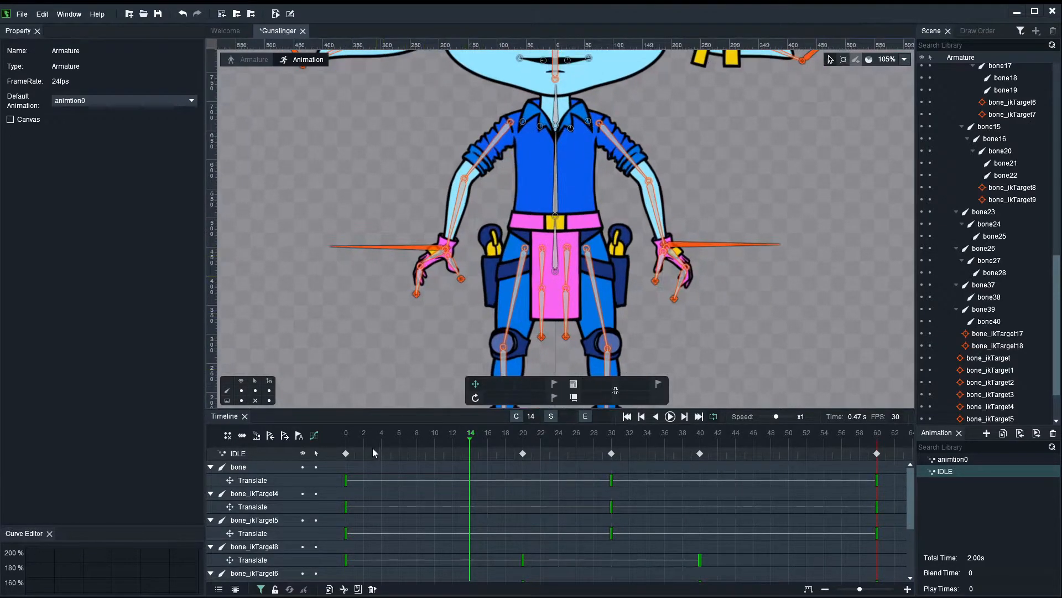
{"action": "left_click", "coordinate": [338, 433]}
{"action": "left_click", "coordinate": [406, 250]}
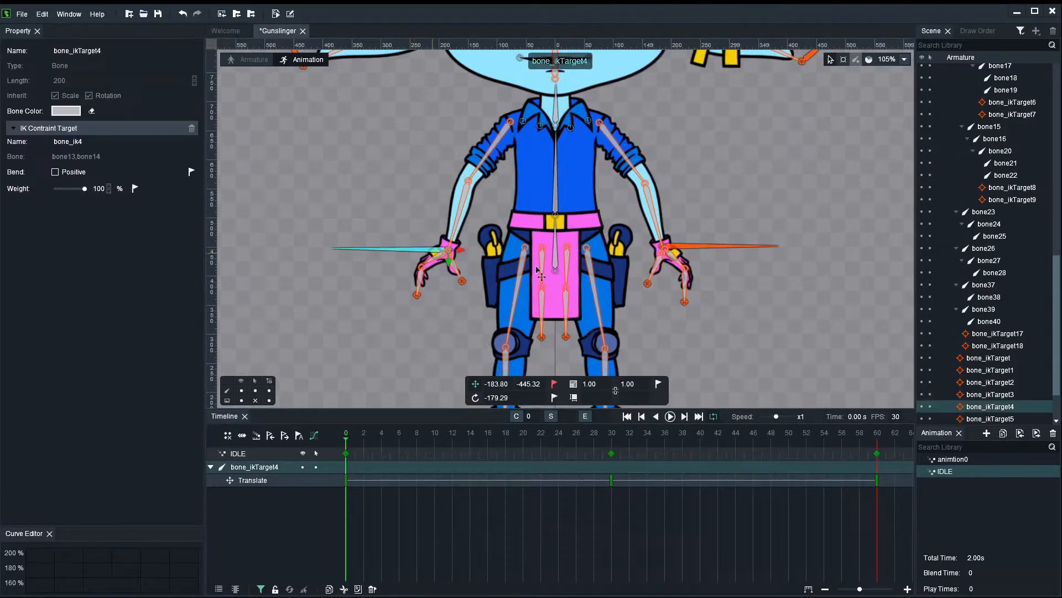
{"action": "left_click", "coordinate": [687, 252], "text": "shift"}
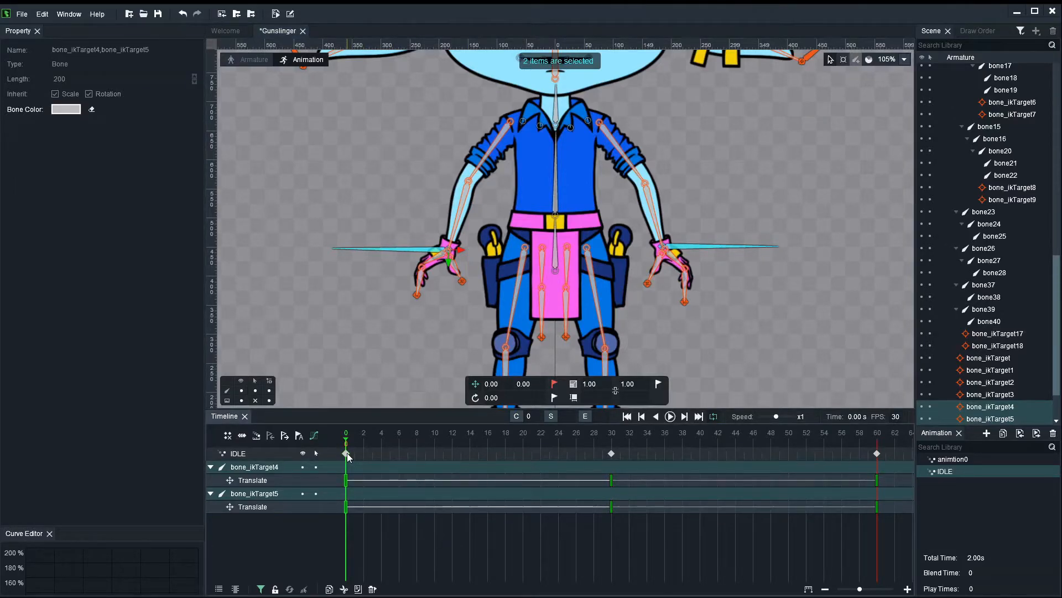
{"action": "left_click_drag", "start_coordinate": [353, 454], "coordinate": [432, 454]}
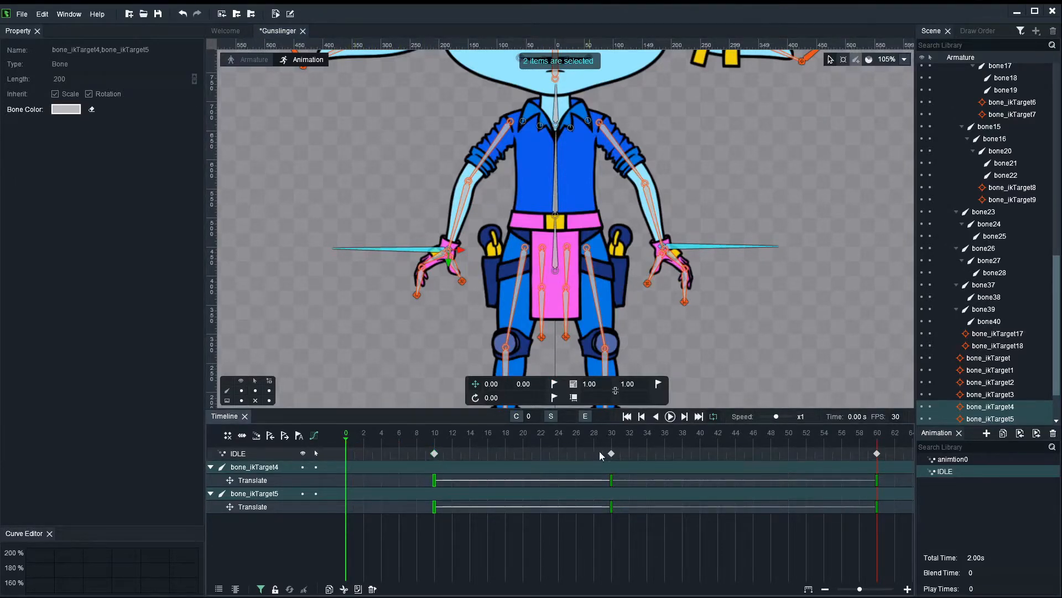
{"action": "left_click_drag", "start_coordinate": [612, 454], "coordinate": [639, 459]}
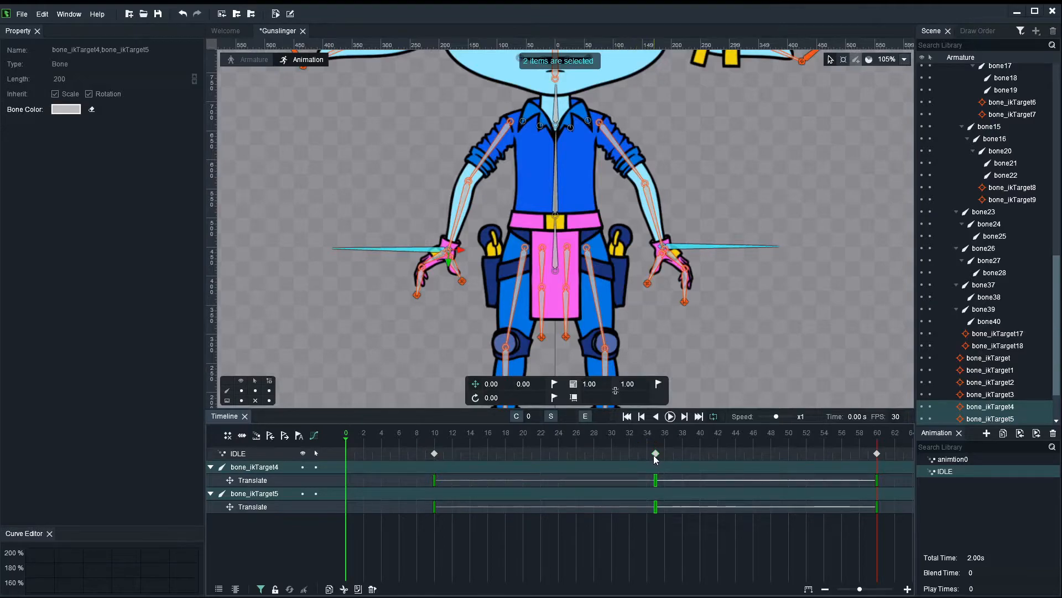
Step: Shift only bone_ikTarget5's three translation keys to frames 0, 23 and 50
{"action": "left_click", "coordinate": [722, 326]}
{"action": "left_click", "coordinate": [662, 249]}
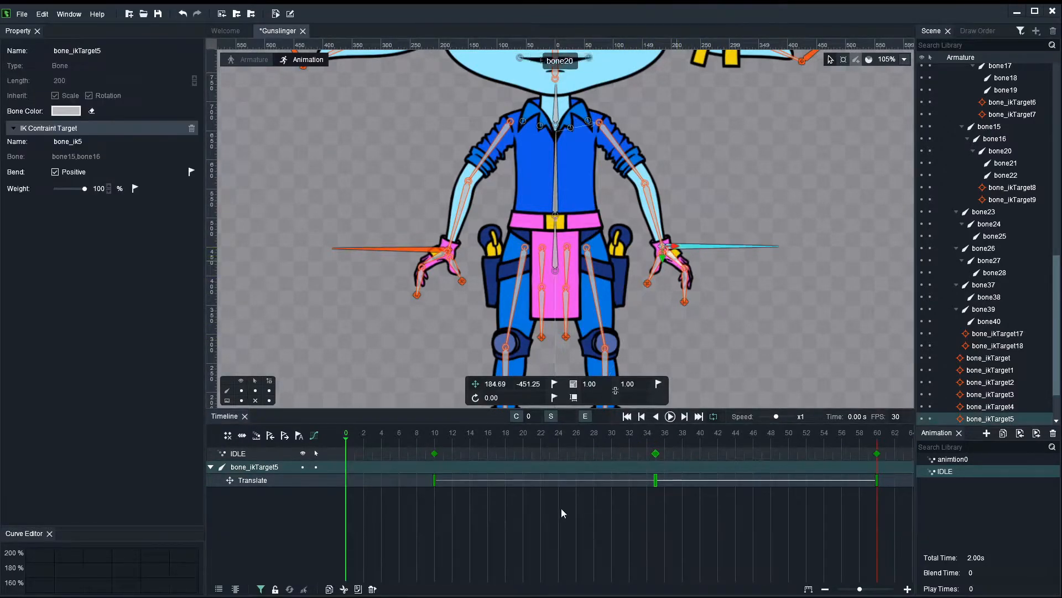
{"action": "left_click_drag", "start_coordinate": [435, 453], "coordinate": [342, 457]}
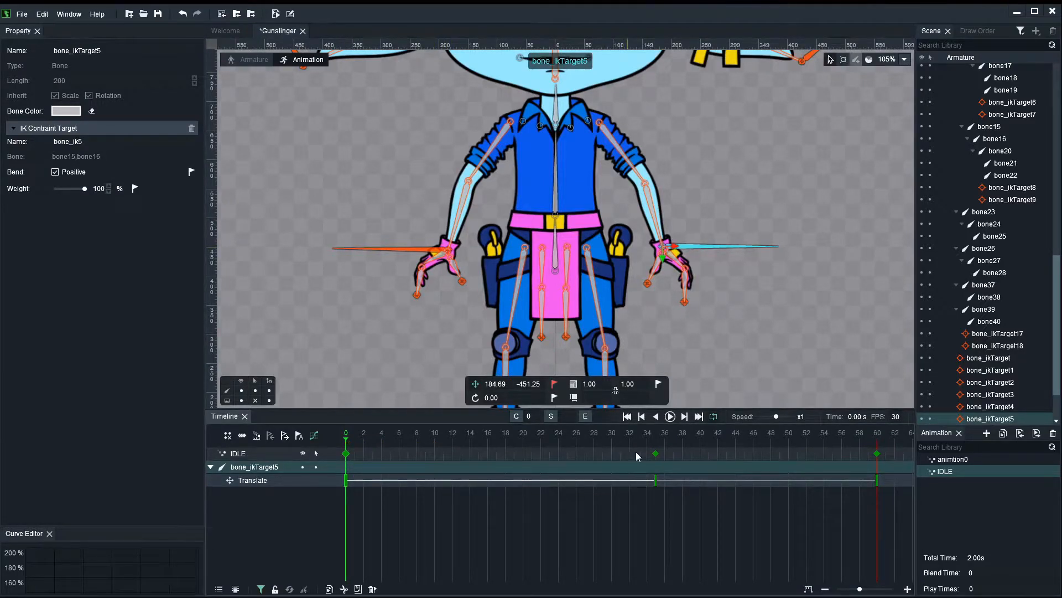
{"action": "left_click_drag", "start_coordinate": [655, 457], "coordinate": [553, 458]}
{"action": "left_click_drag", "start_coordinate": [877, 453], "coordinate": [791, 452]}
{"action": "left_click", "coordinate": [805, 329]}
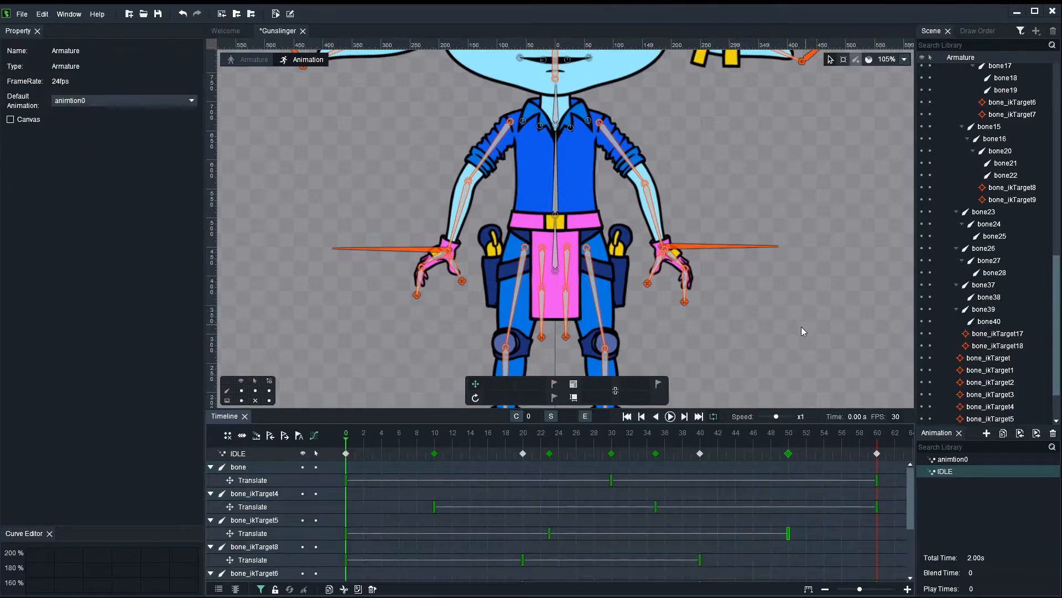
Step: Hide the bones and play the IDLE animation to check the offset timing of the two hands
{"action": "left_click", "coordinate": [241, 391]}
{"action": "key", "text": "space"}
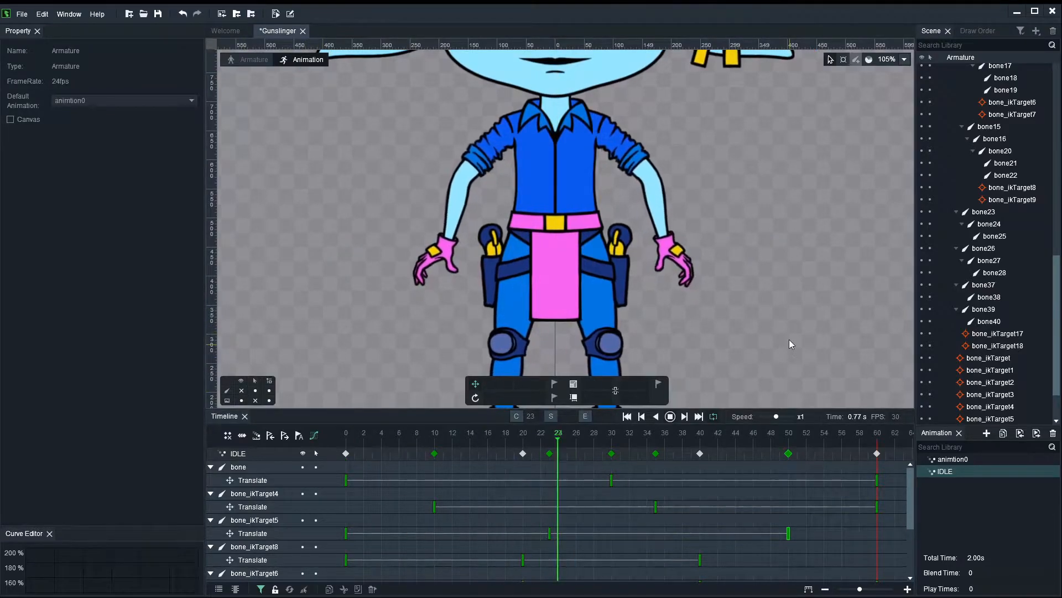
{"action": "scroll", "coordinate": [789, 342], "scroll_direction": "down", "scroll_amount": 3}
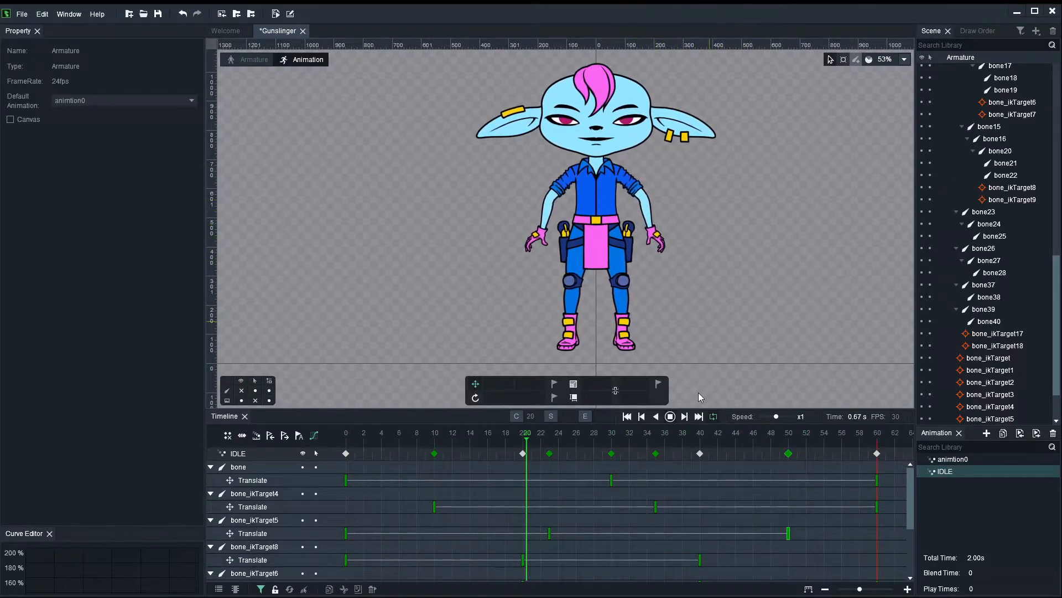
{"action": "key", "text": "space"}
Step: Show the bones and shift bone_ikTarget4's first key to frame 6 and its middle key to frame 33
{"action": "left_click", "coordinate": [241, 390]}
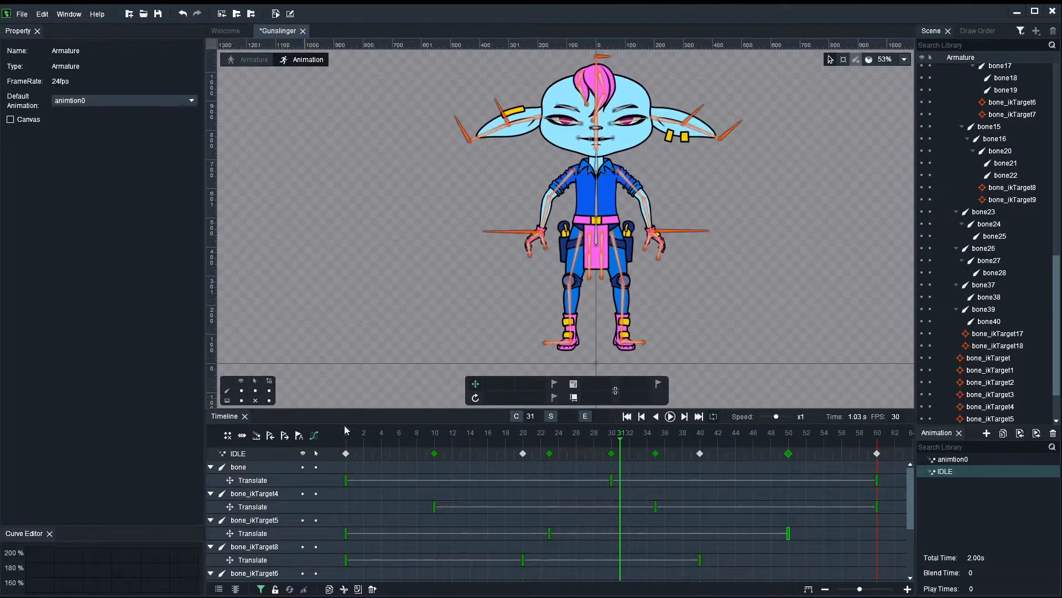
{"action": "left_click", "coordinate": [512, 233]}
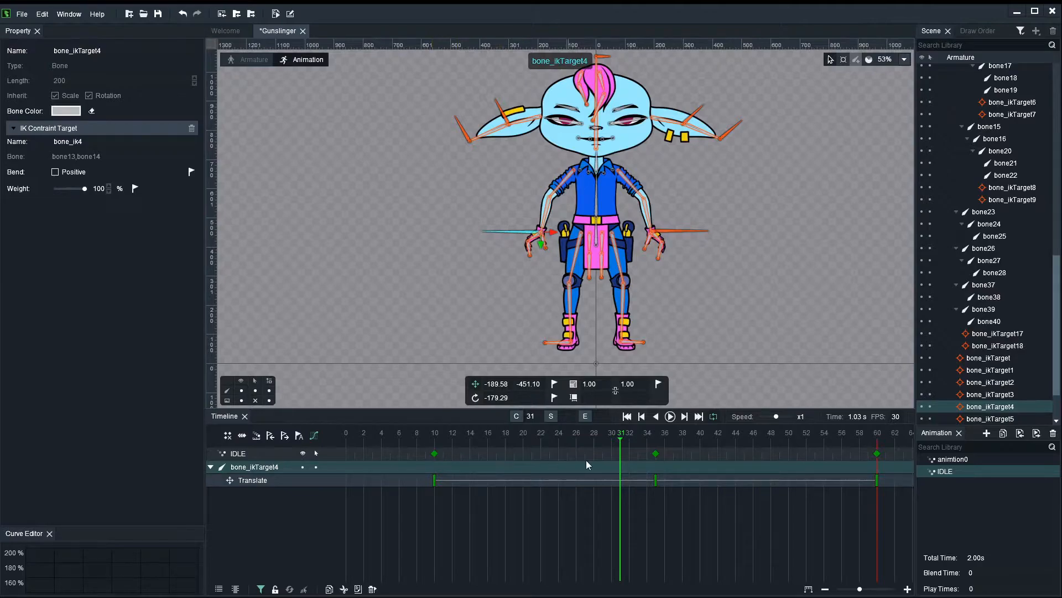
{"action": "left_click_drag", "start_coordinate": [435, 456], "coordinate": [418, 457]}
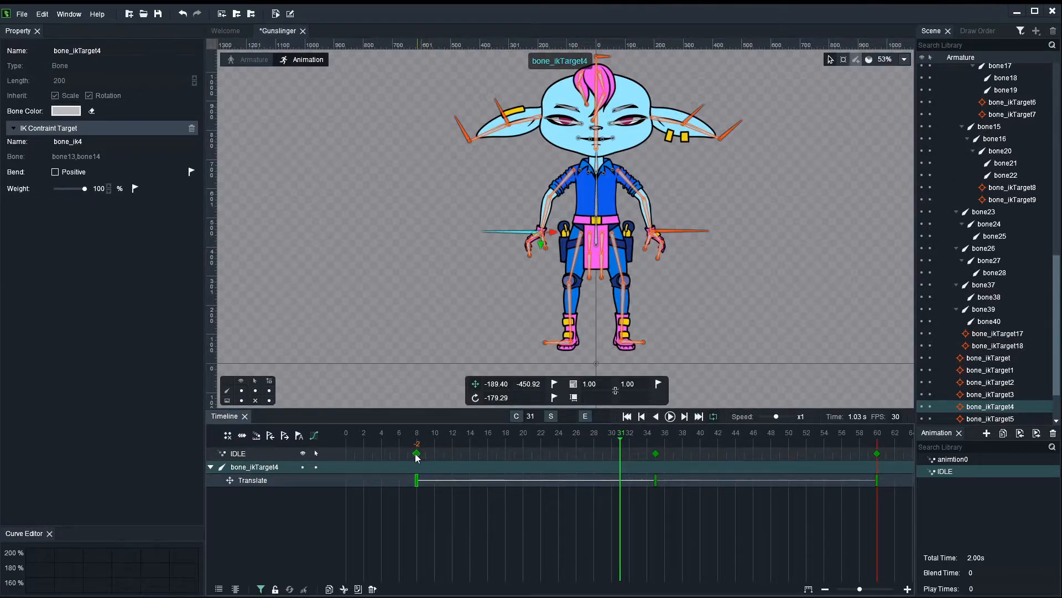
{"action": "left_click_drag", "start_coordinate": [659, 454], "coordinate": [640, 455]}
Step: Shift bone_ikTarget5's middle key to frame 25 and its last key to frame 54, and play the animation with the bones hidden
{"action": "left_click", "coordinate": [685, 228]}
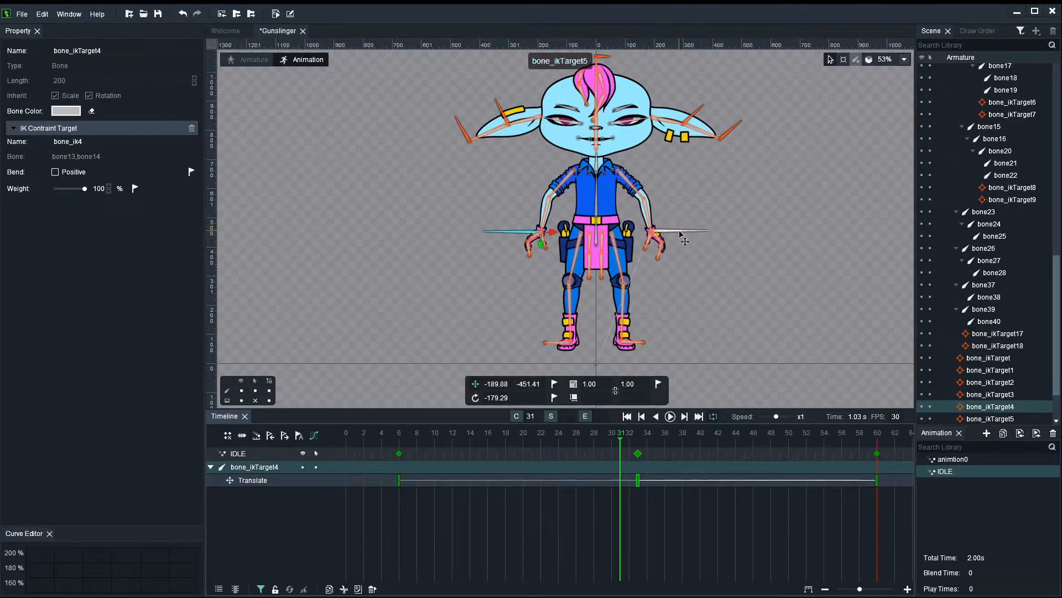
{"action": "left_click_drag", "start_coordinate": [788, 458], "coordinate": [795, 455]}
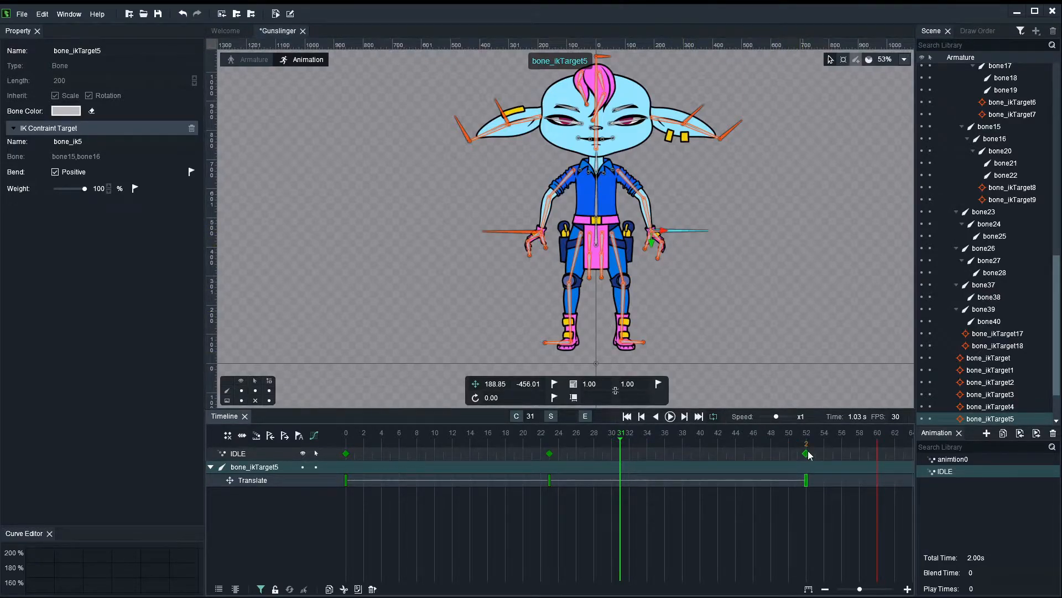
{"action": "left_click_drag", "start_coordinate": [550, 455], "coordinate": [574, 454]}
{"action": "left_click", "coordinate": [718, 320]}
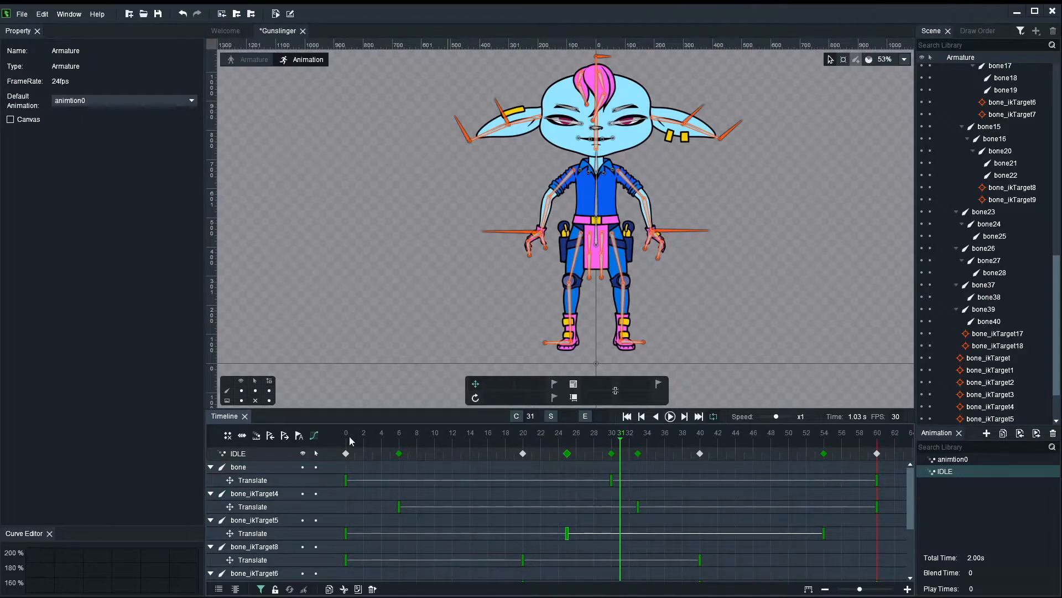
{"action": "key", "text": "space"}
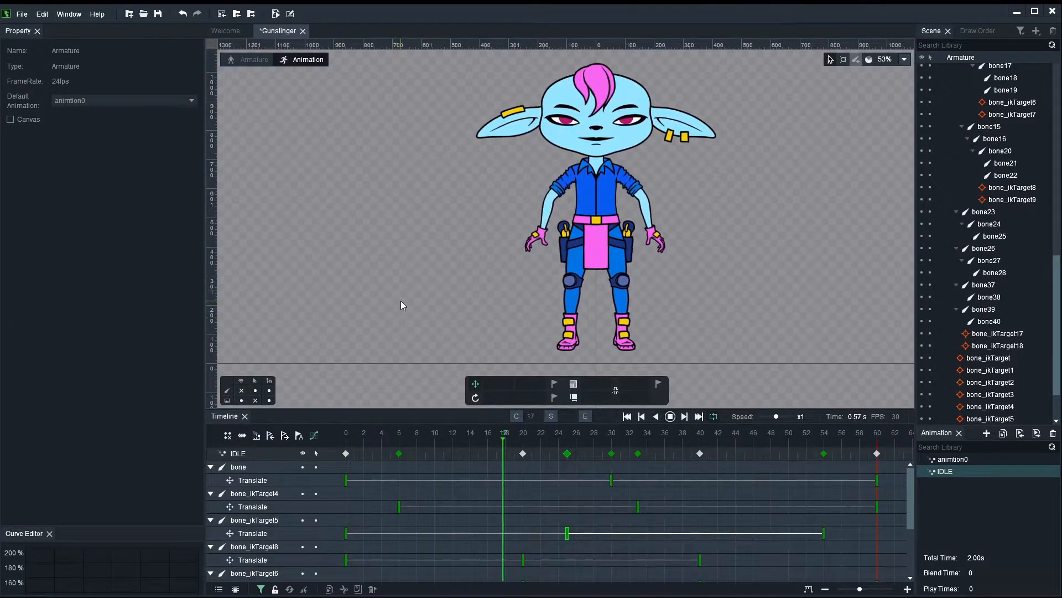
{"action": "key", "text": "space"}
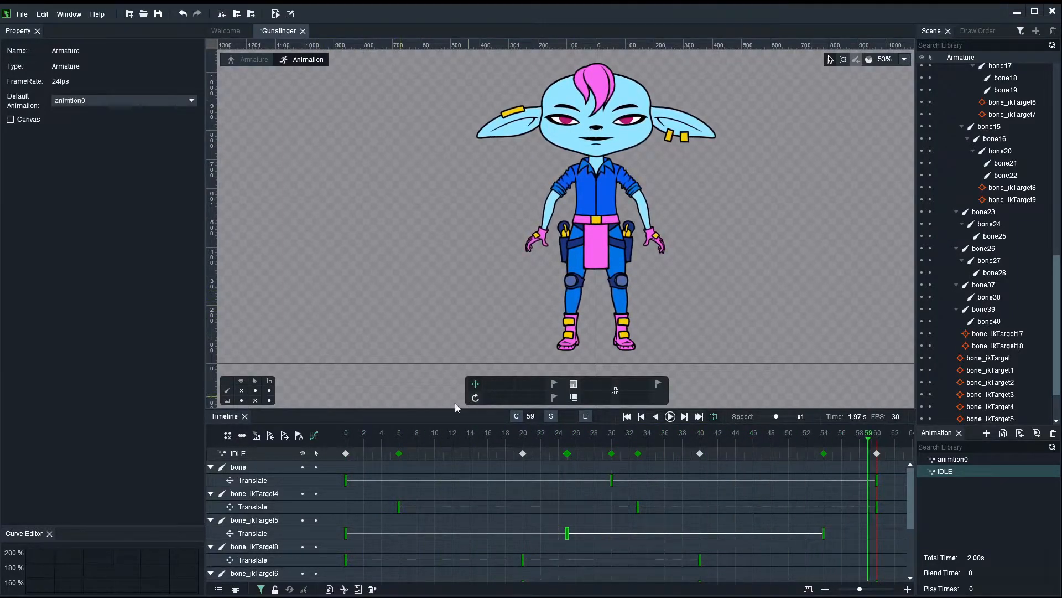
Step: Show the bones and shift bone_ikTarget4's first key to frame 4 and its middle key to frame 32
{"action": "left_click", "coordinate": [241, 392]}
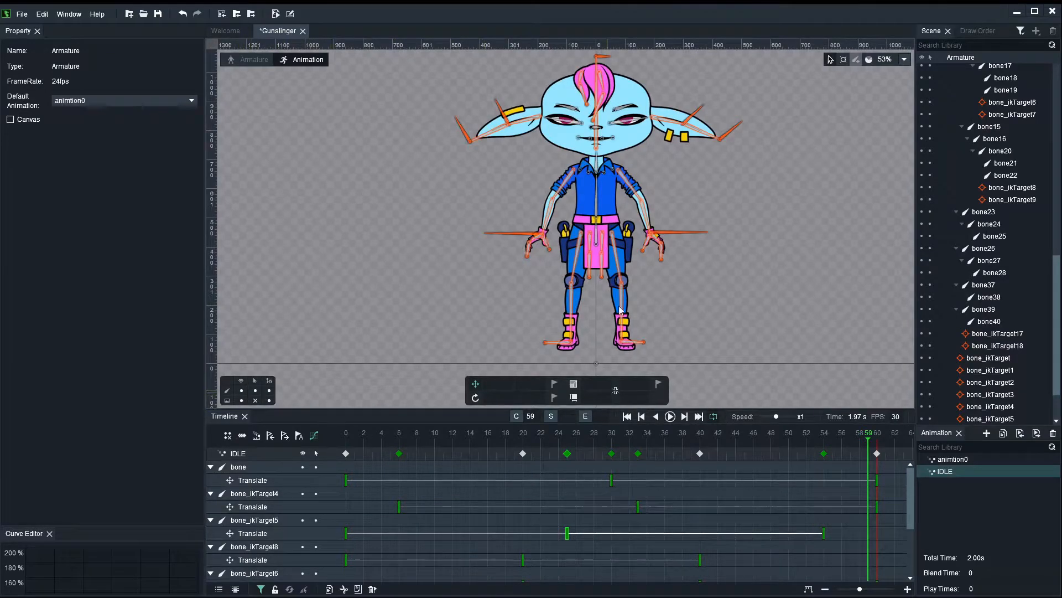
{"action": "left_click", "coordinate": [504, 236]}
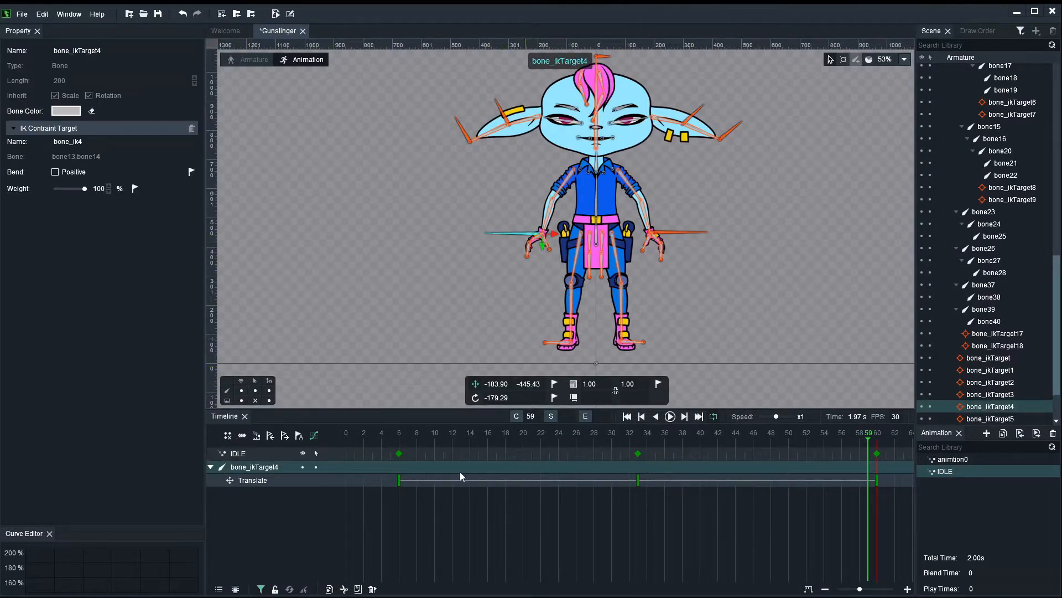
{"action": "left_click_drag", "start_coordinate": [399, 455], "coordinate": [390, 457]}
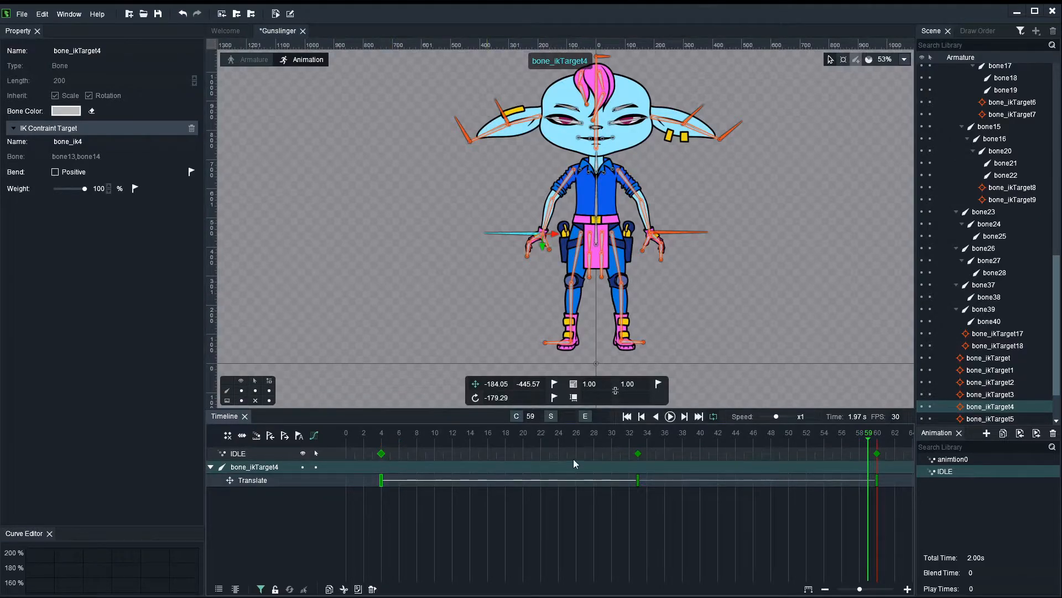
{"action": "left_click_drag", "start_coordinate": [638, 455], "coordinate": [628, 458]}
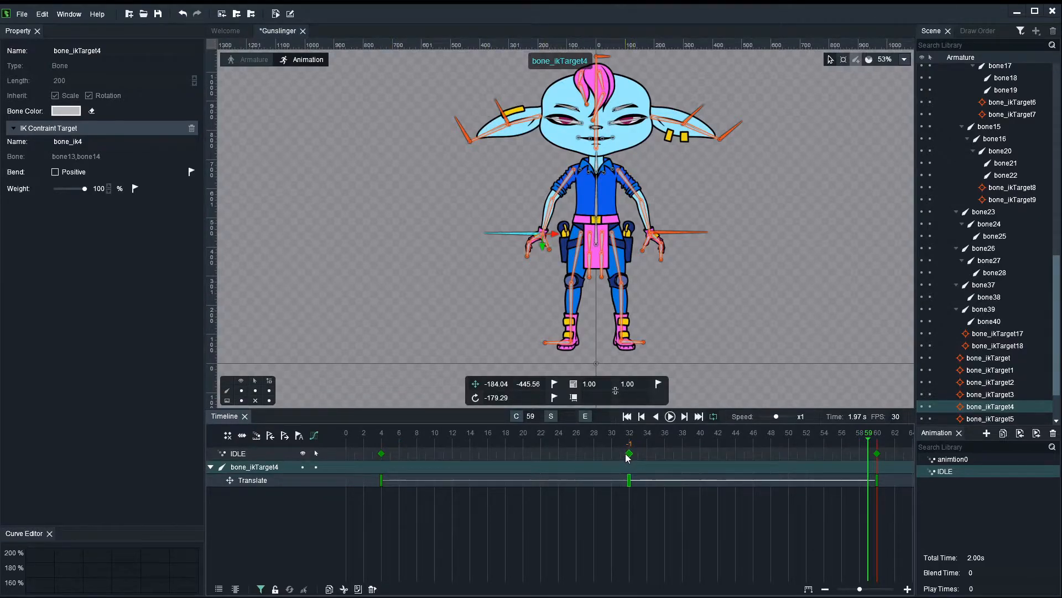
Step: Shift bone_ikTarget5's last key to frame 56 and its middle key to frame 26
{"action": "left_click", "coordinate": [671, 235]}
{"action": "left_click_drag", "start_coordinate": [824, 454], "coordinate": [826, 452]}
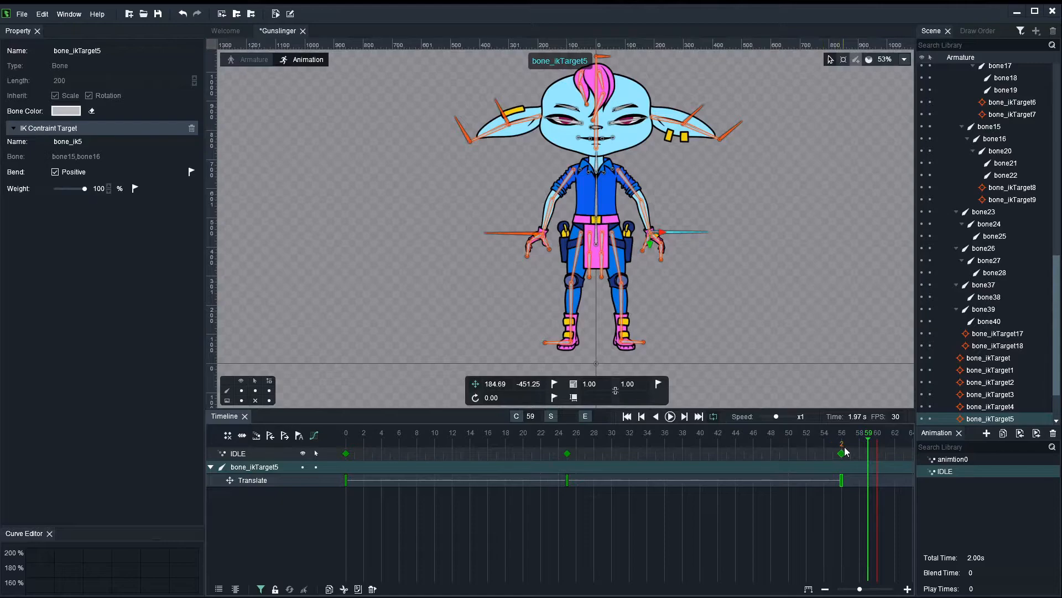
{"action": "left_click_drag", "start_coordinate": [568, 454], "coordinate": [576, 454]}
{"action": "left_click", "coordinate": [418, 300]}
Step: Return to frame 0, hide the bones and play the IDLE animation to review the retimed hand movement
{"action": "left_click_drag", "start_coordinate": [363, 435], "coordinate": [285, 437]}
{"action": "key", "text": "space"}
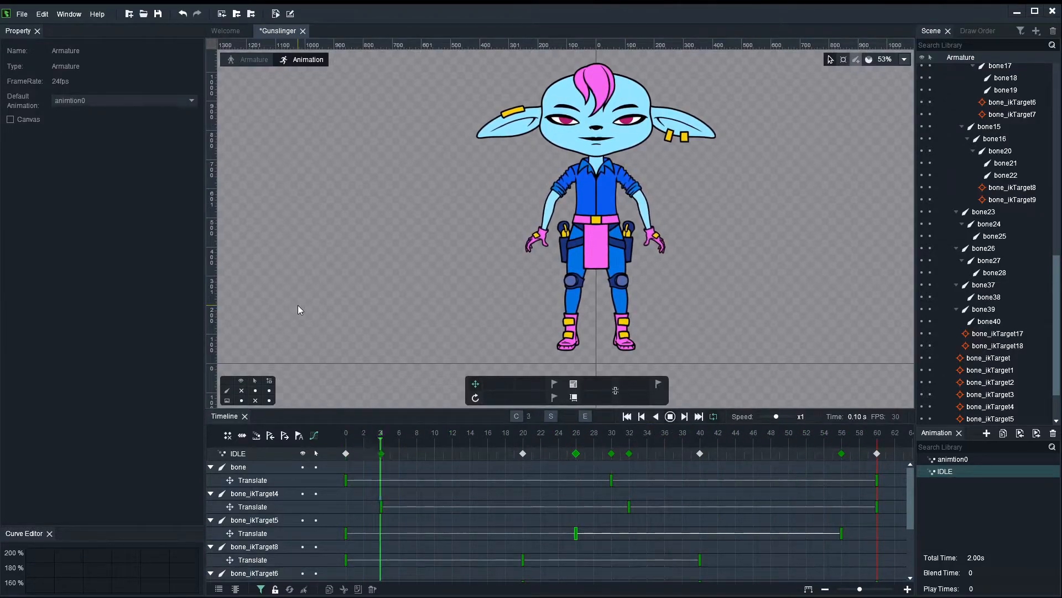
{"action": "left_click_drag", "start_coordinate": [742, 231], "coordinate": [712, 274]}
{"action": "scroll", "coordinate": [716, 268], "scroll_direction": "up", "scroll_amount": 1}
{"action": "scroll", "coordinate": [716, 269], "scroll_direction": "up", "scroll_amount": 2}
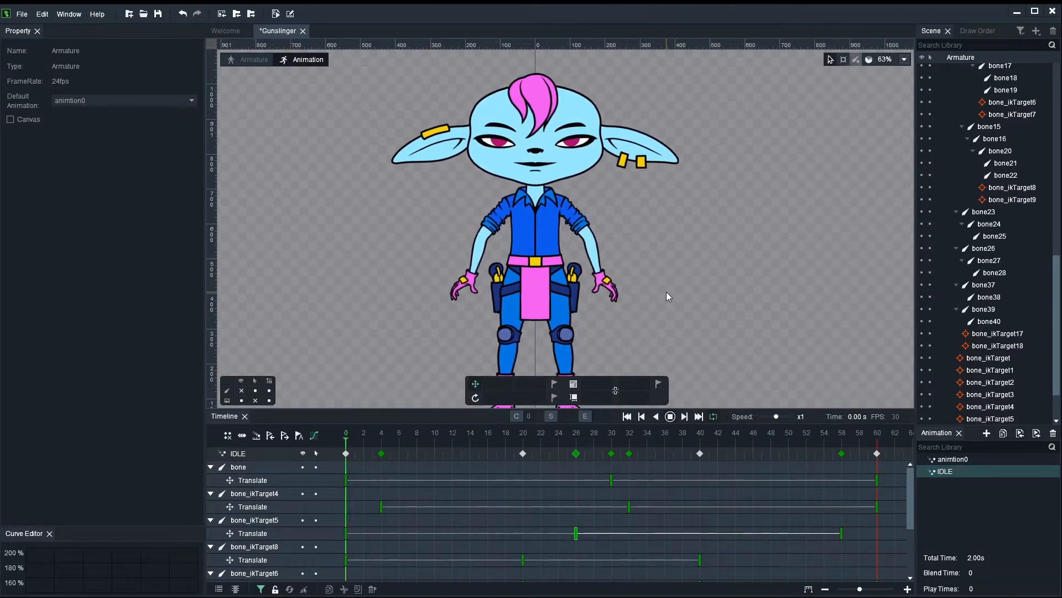
{"action": "key", "text": "space"}
Step: Show the bones, move bone_ikTarget4 at frame 32 to about X -187.04, Y -449.11, key its translation and compare it with frame 4
{"action": "left_click", "coordinate": [335, 437]}
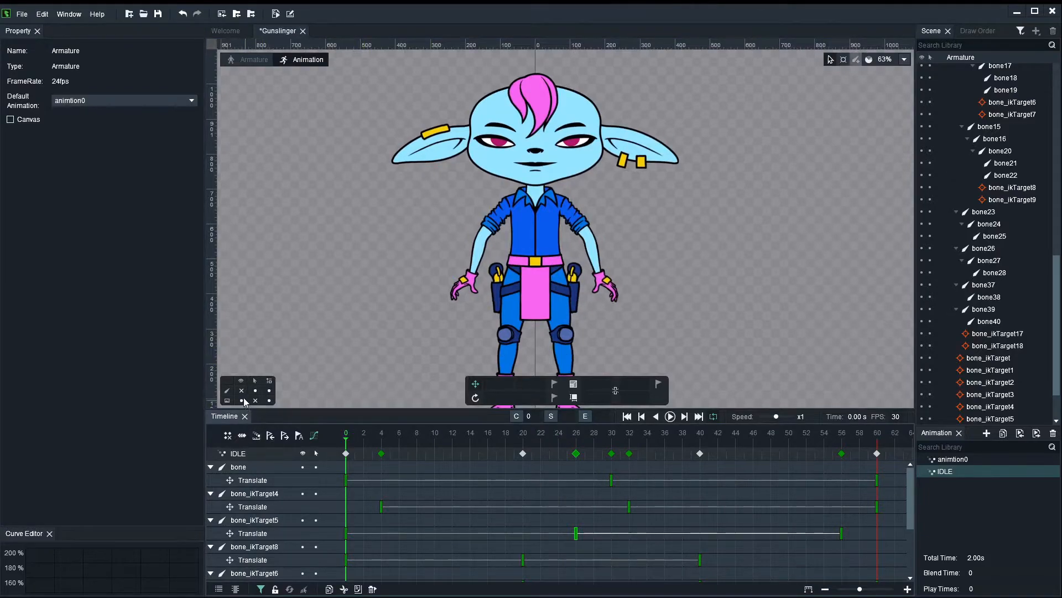
{"action": "left_click", "coordinate": [241, 390]}
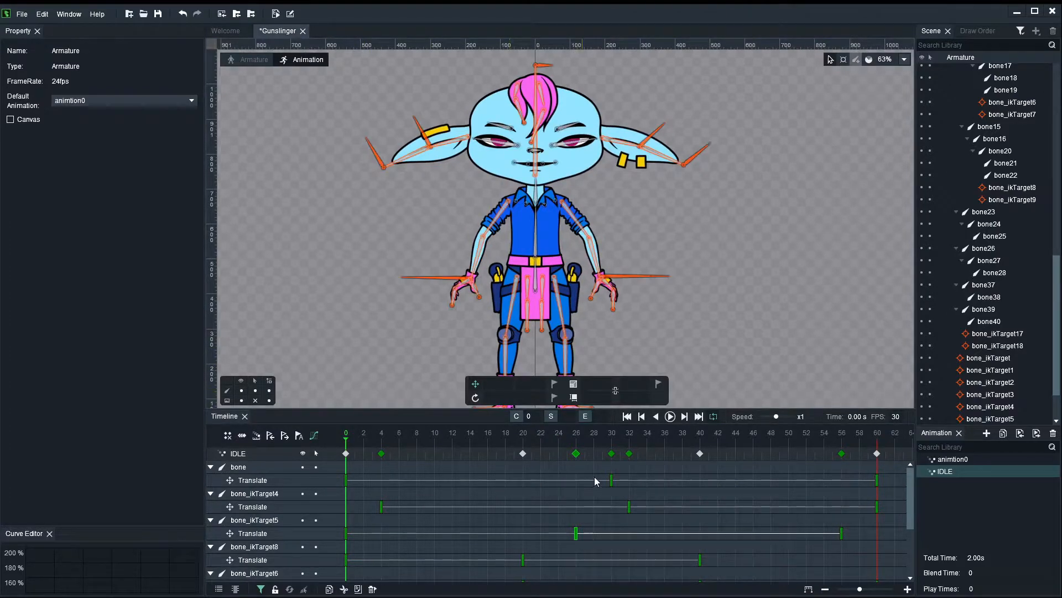
{"action": "left_click", "coordinate": [436, 277]}
{"action": "left_click", "coordinate": [625, 441]}
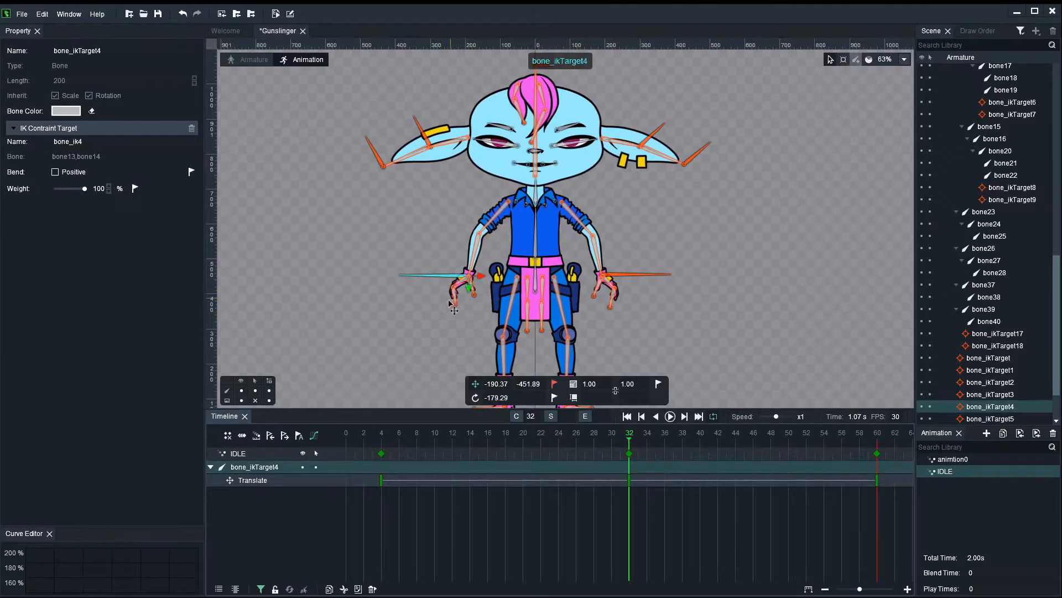
{"action": "scroll", "coordinate": [434, 375], "scroll_direction": "up", "scroll_amount": 5}
{"action": "left_click", "coordinate": [383, 437]}
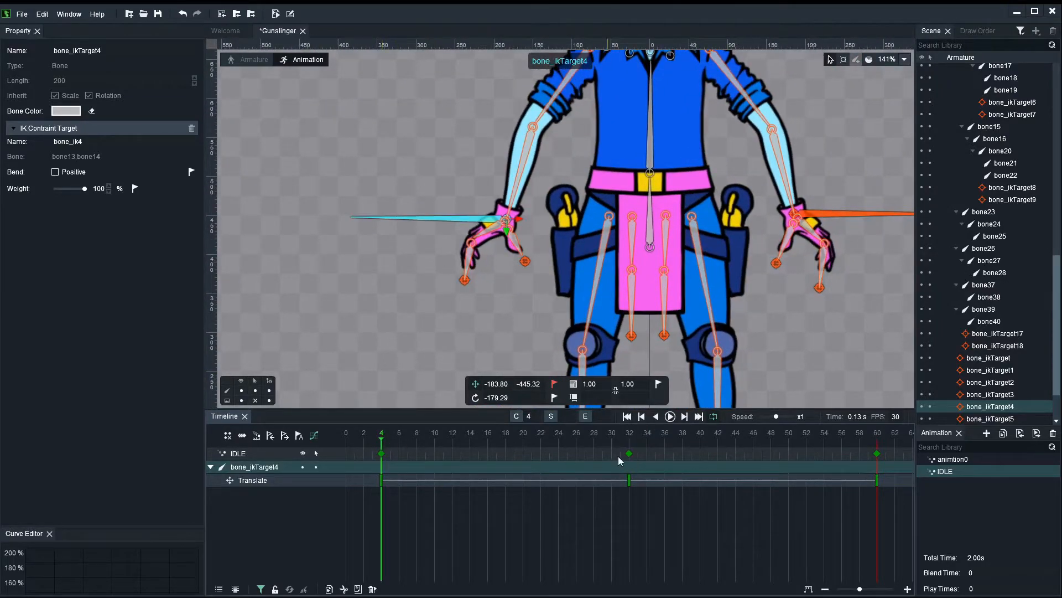
{"action": "left_click", "coordinate": [630, 441]}
{"action": "scroll", "coordinate": [535, 236], "scroll_direction": "up", "scroll_amount": 2}
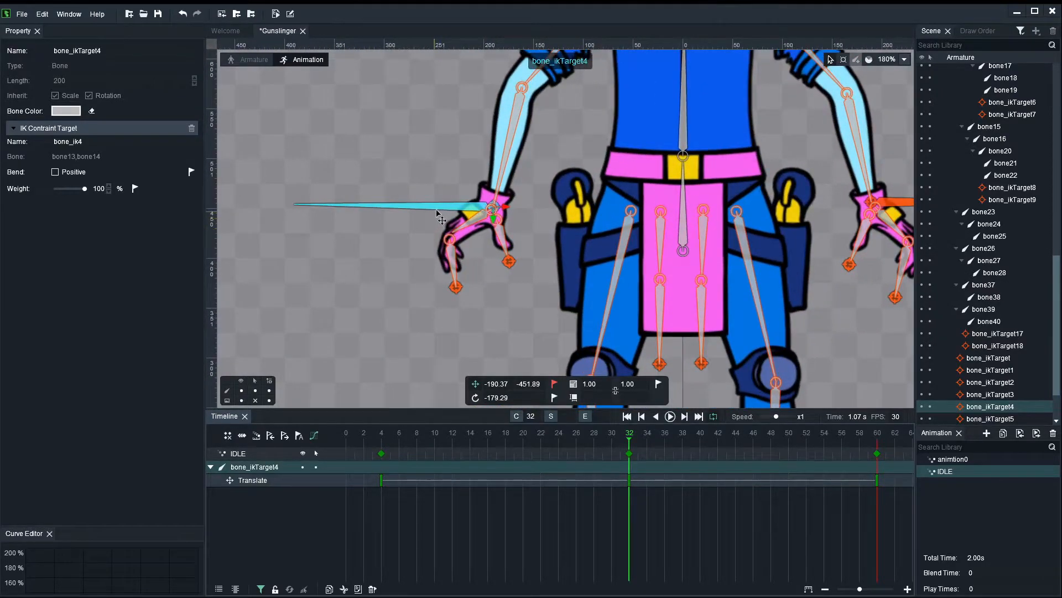
{"action": "left_click_drag", "start_coordinate": [445, 217], "coordinate": [448, 220]}
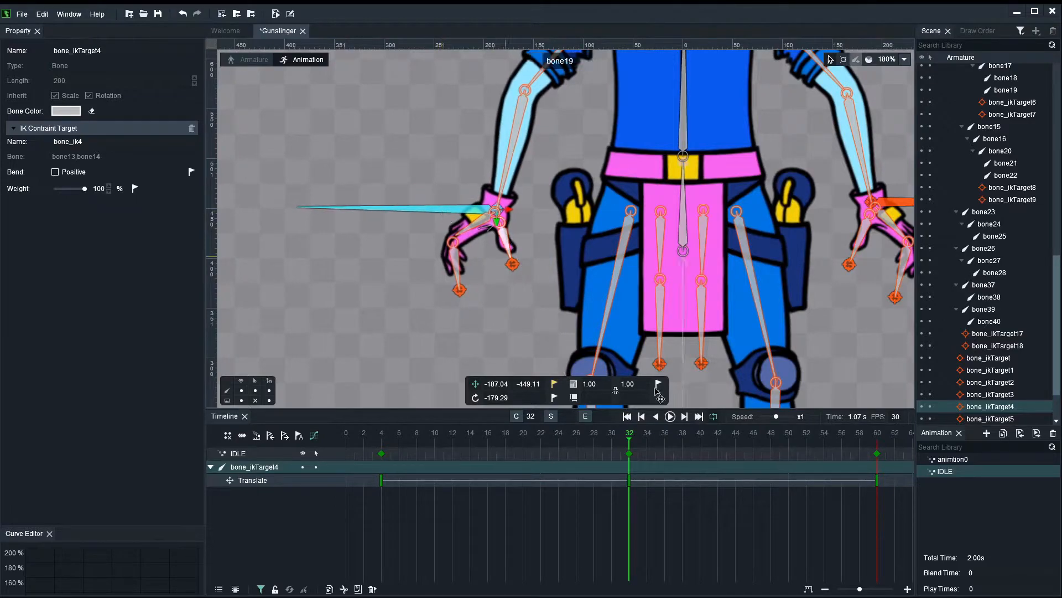
{"action": "left_click", "coordinate": [382, 441]}
{"action": "left_click", "coordinate": [625, 440]}
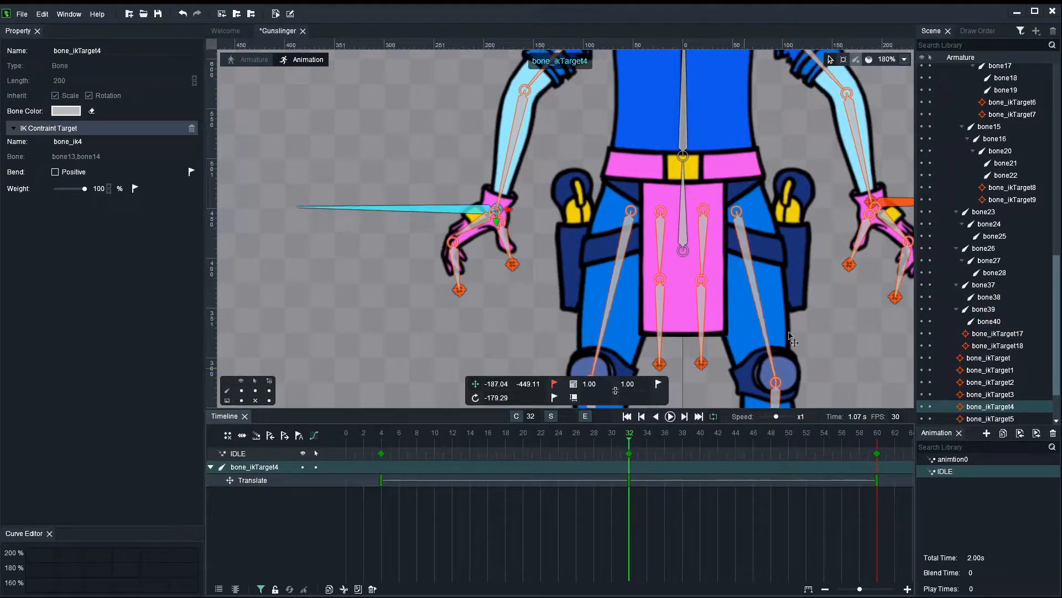
Step: Compare bone_ikTarget5 at frames 26 and 56, move it at frame 26 to about X 188.22, Y -453.93, and key its translation
{"action": "left_click", "coordinate": [900, 207]}
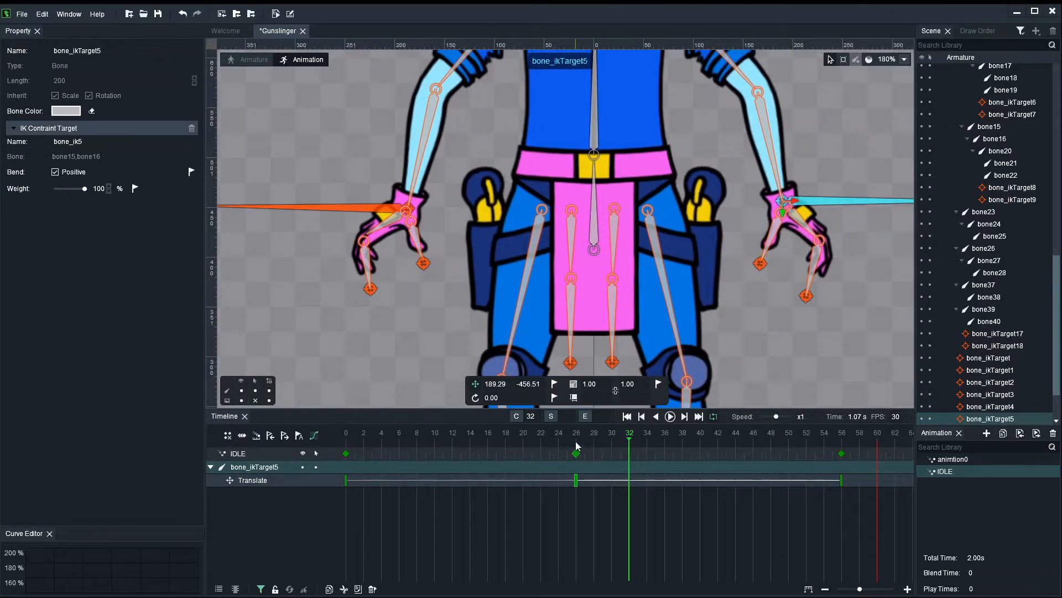
{"action": "left_click", "coordinate": [576, 446]}
{"action": "left_click", "coordinate": [837, 440]}
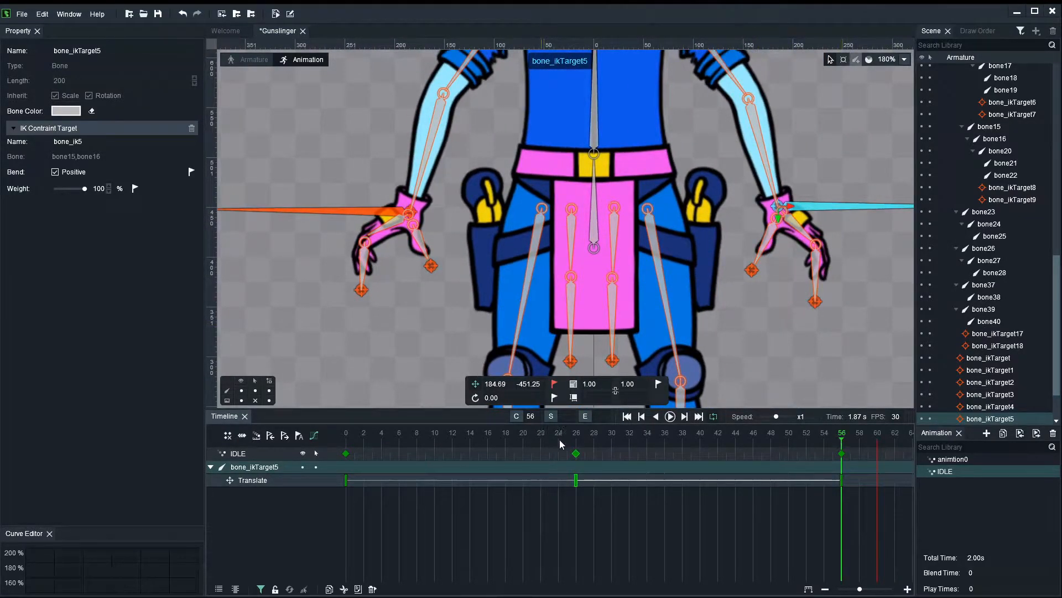
{"action": "left_click", "coordinate": [577, 443]}
{"action": "left_click_drag", "start_coordinate": [816, 203], "coordinate": [813, 208]}
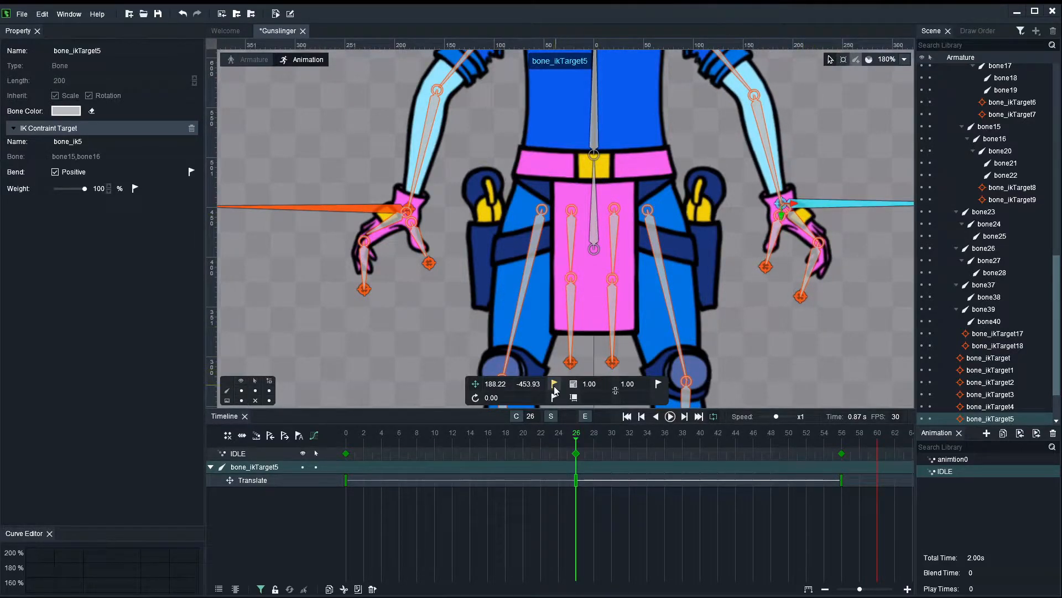
{"action": "scroll", "coordinate": [399, 357], "scroll_direction": "down", "scroll_amount": 3}
Step: Play the IDLE animation from frame 0 to review the whole figure's movement, return to frame 0 and show the bones
{"action": "left_click", "coordinate": [393, 365]}
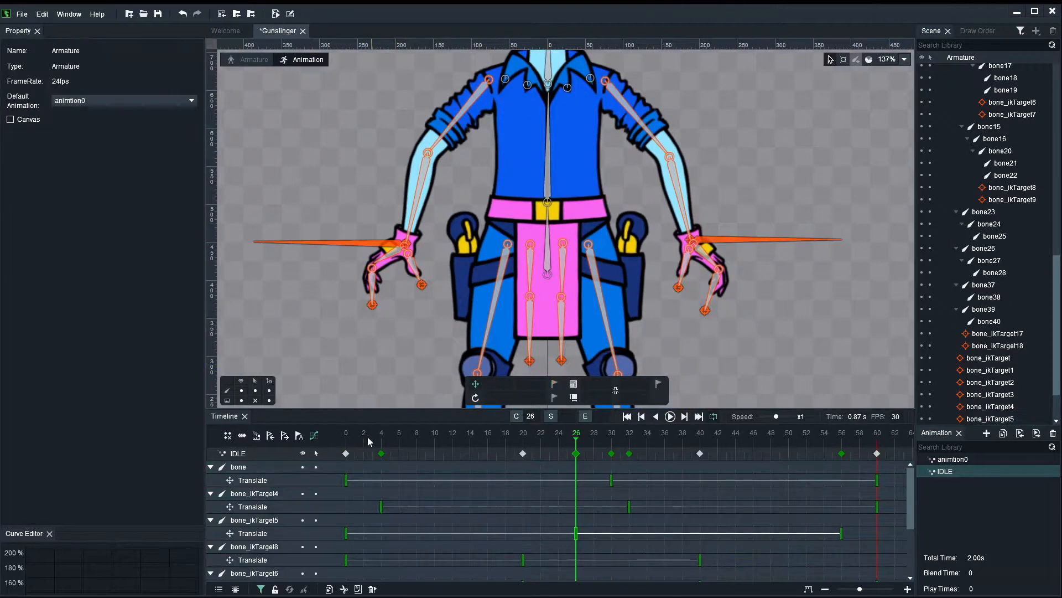
{"action": "left_click", "coordinate": [346, 438]}
{"action": "key", "text": "space"}
{"action": "scroll", "coordinate": [830, 292], "scroll_direction": "down", "scroll_amount": 5}
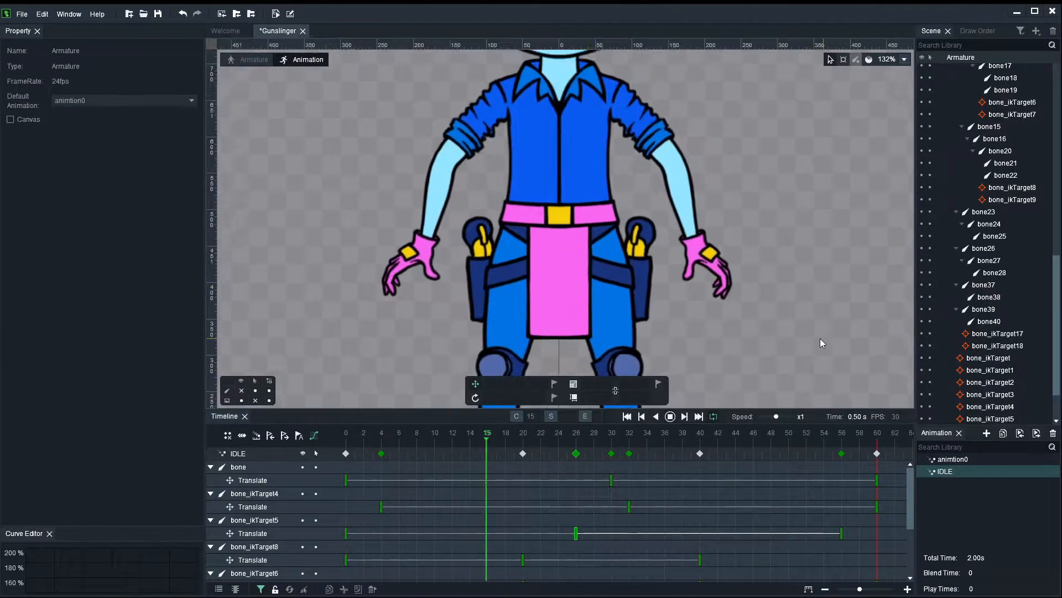
{"action": "scroll", "coordinate": [802, 310], "scroll_direction": "down", "scroll_amount": 2}
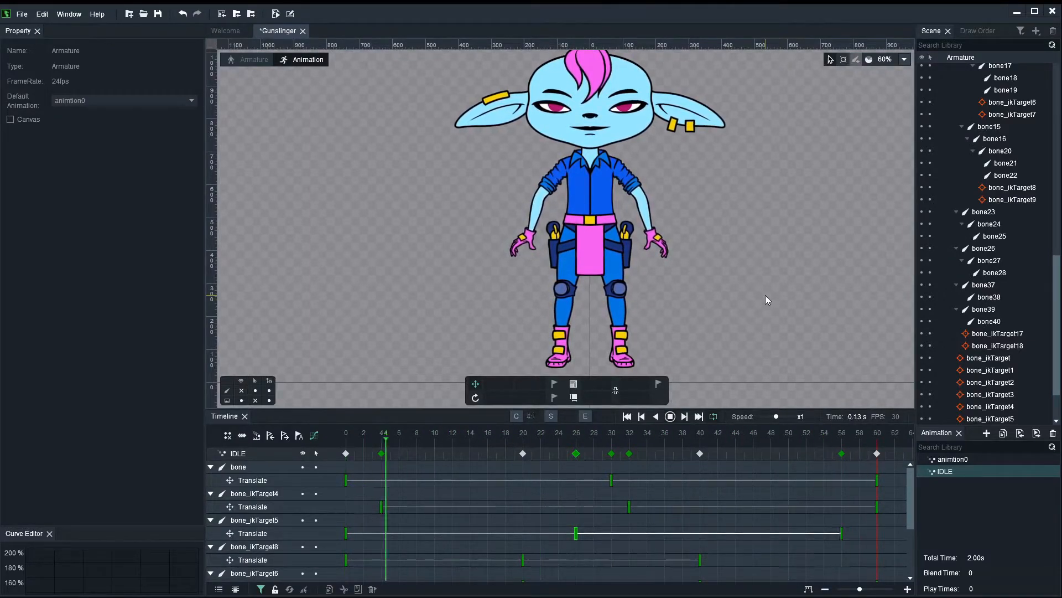
{"action": "left_click_drag", "start_coordinate": [748, 247], "coordinate": [720, 303]}
{"action": "left_click_drag", "start_coordinate": [711, 255], "coordinate": [688, 191]}
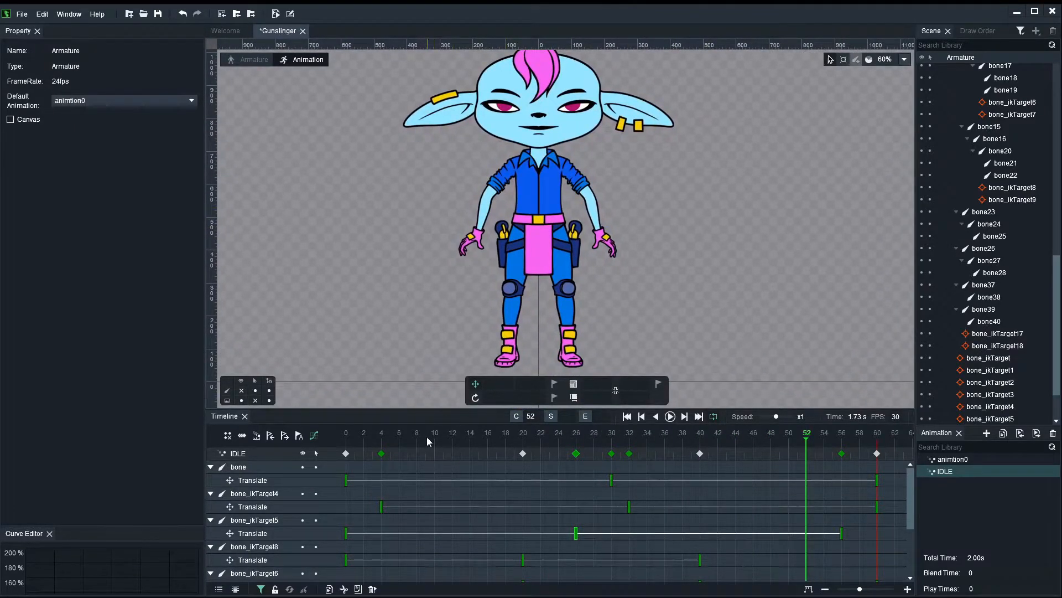
{"action": "key", "text": "space"}
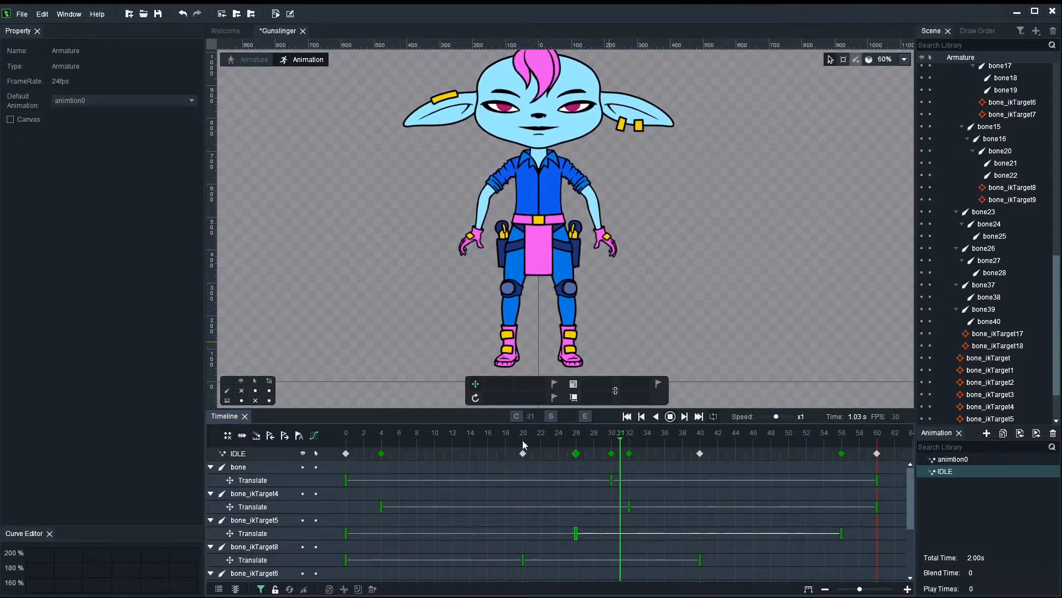
{"action": "key", "text": "space"}
{"action": "left_click_drag", "start_coordinate": [402, 437], "coordinate": [278, 436]}
{"action": "left_click", "coordinate": [241, 390]}
Step: Try moving bone_ikTarget and bone_ikTarget2 together up and outward at frame 0 to reposition the foot, and undo the move
{"action": "scroll", "coordinate": [576, 327], "scroll_direction": "up", "scroll_amount": 5}
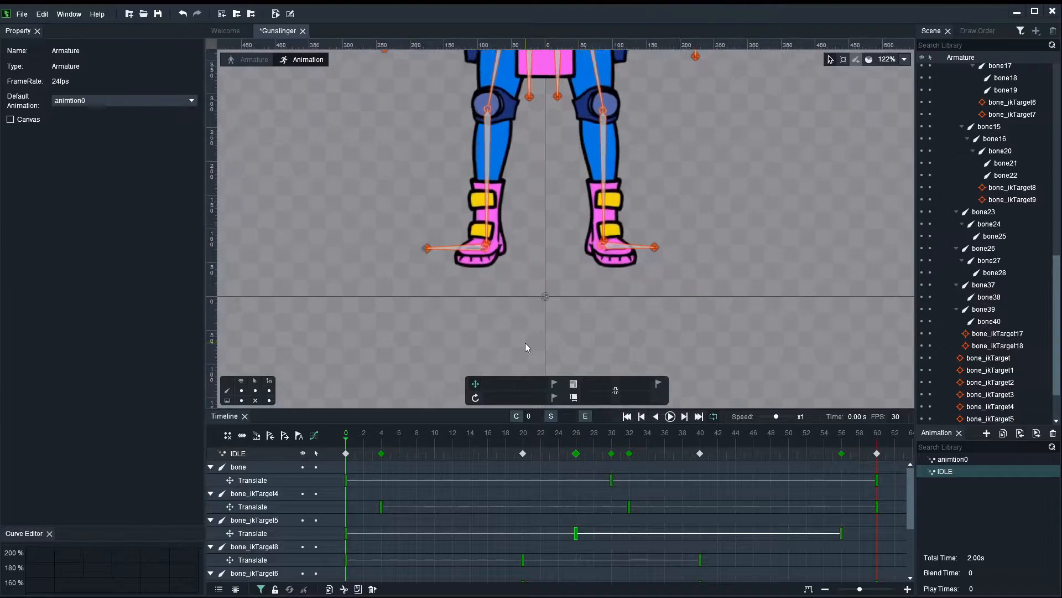
{"action": "scroll", "coordinate": [526, 347], "scroll_direction": "up", "scroll_amount": 2}
{"action": "left_click", "coordinate": [408, 229]}
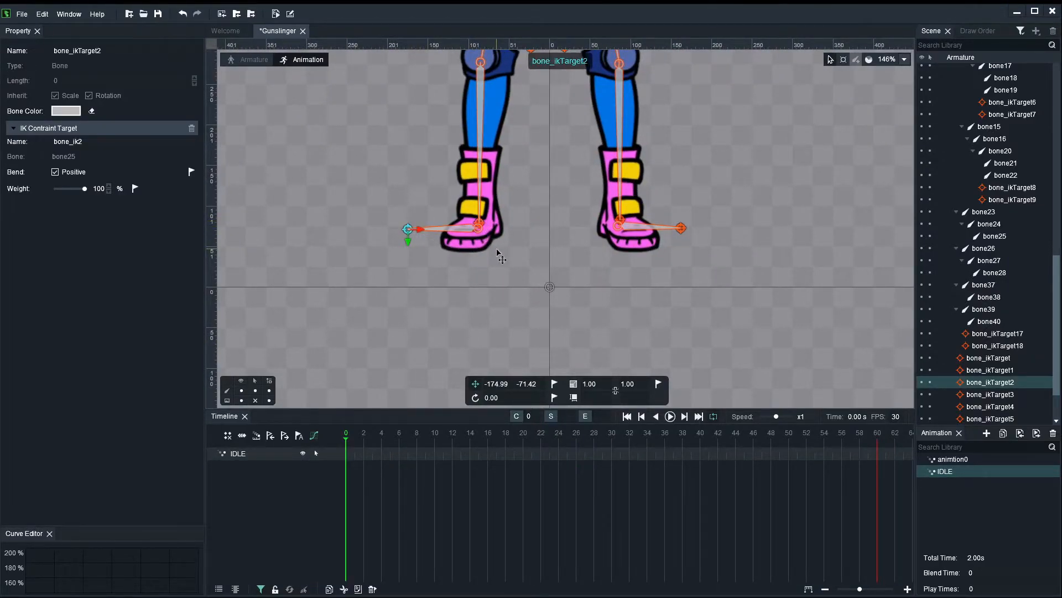
{"action": "scroll", "coordinate": [496, 222], "scroll_direction": "up", "scroll_amount": 4}
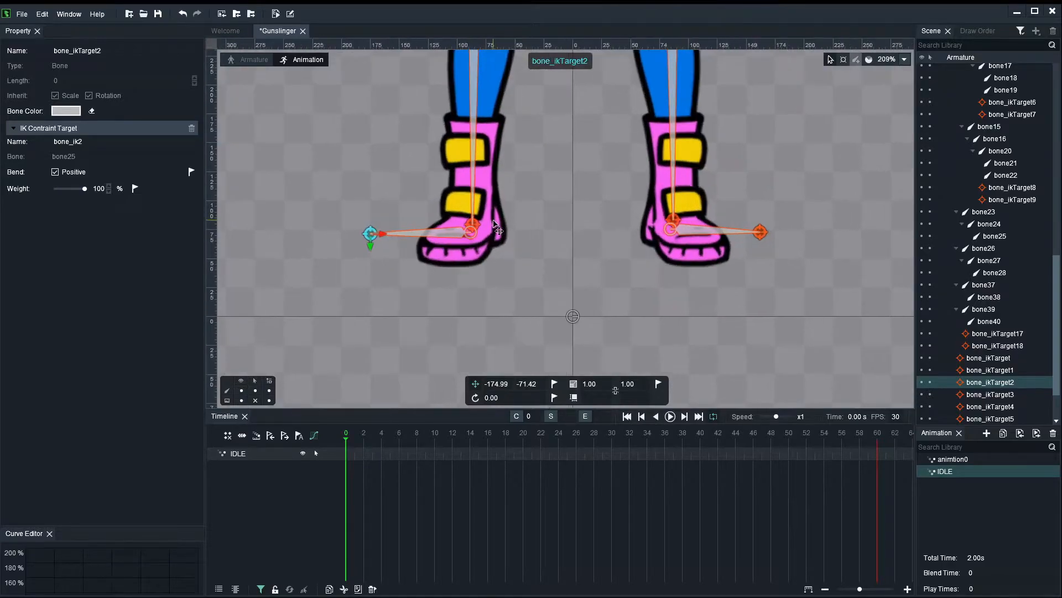
{"action": "left_click", "coordinate": [471, 229]}
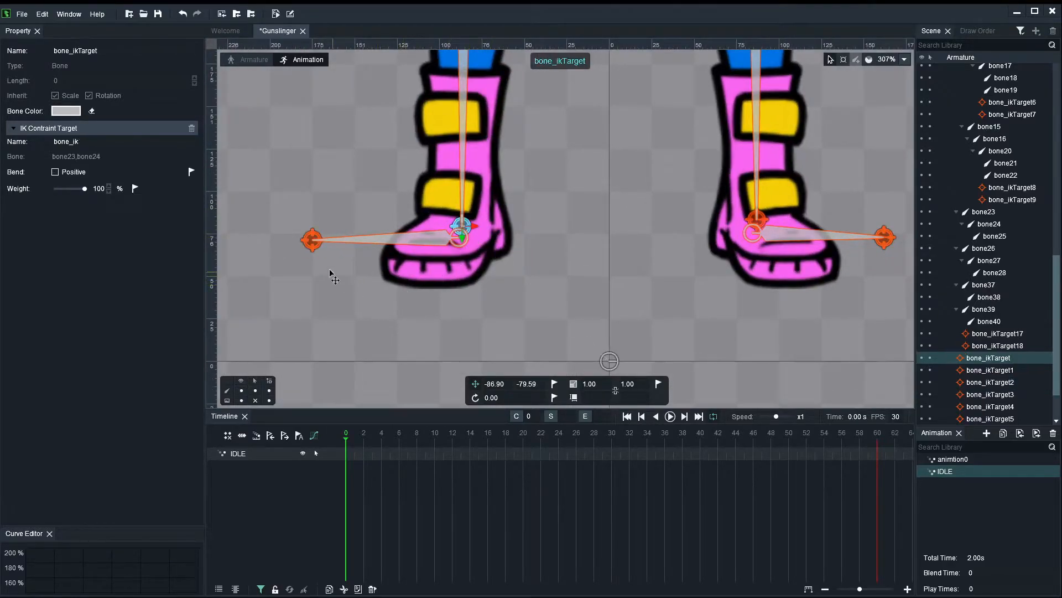
{"action": "left_click", "coordinate": [312, 239], "text": "ctrl"}
{"action": "scroll", "coordinate": [335, 309], "scroll_direction": "down", "scroll_amount": 4}
{"action": "scroll", "coordinate": [384, 314], "scroll_direction": "down", "scroll_amount": 3}
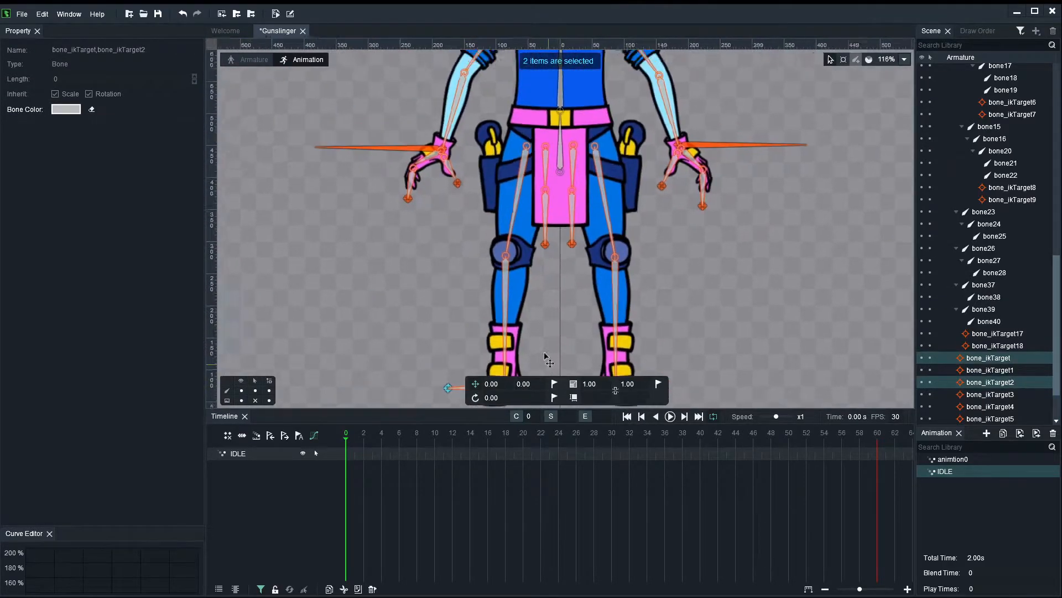
{"action": "left_click_drag", "start_coordinate": [522, 347], "coordinate": [492, 332]}
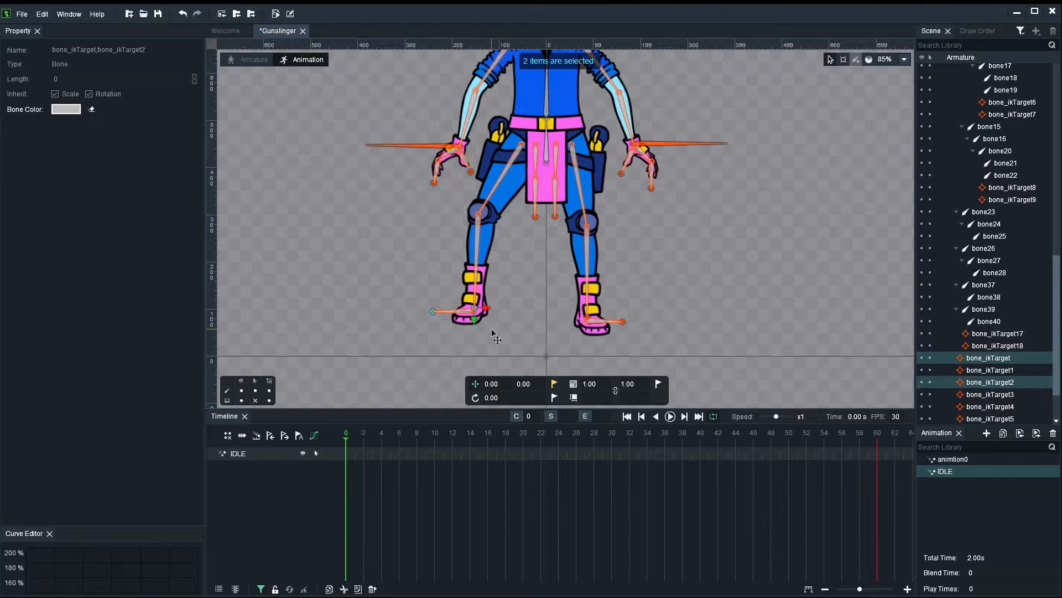
{"action": "left_click_drag", "start_coordinate": [493, 329], "coordinate": [494, 330]}
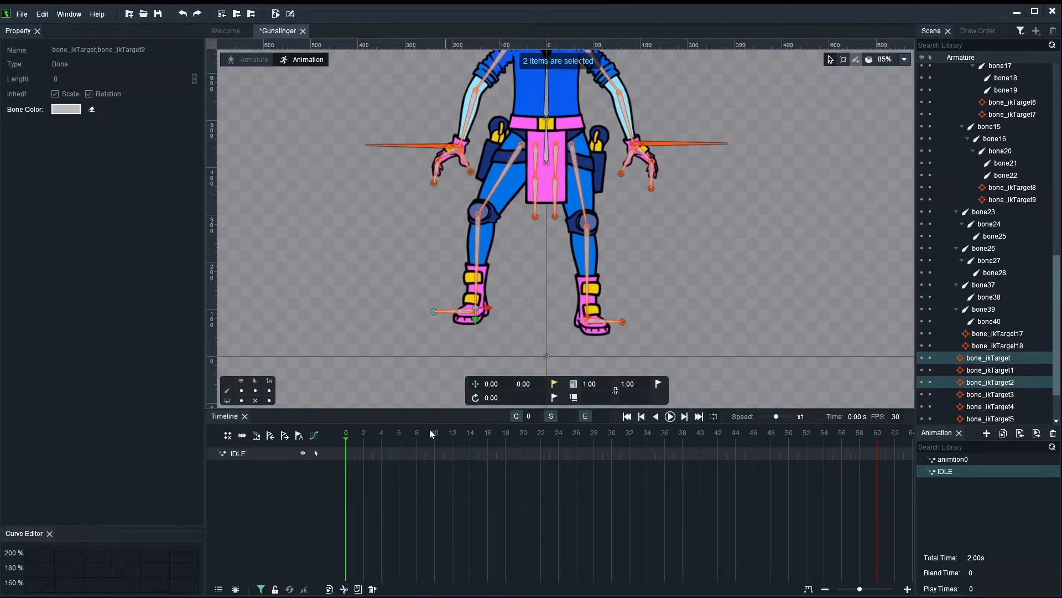
{"action": "key", "text": "ctrl+z"}
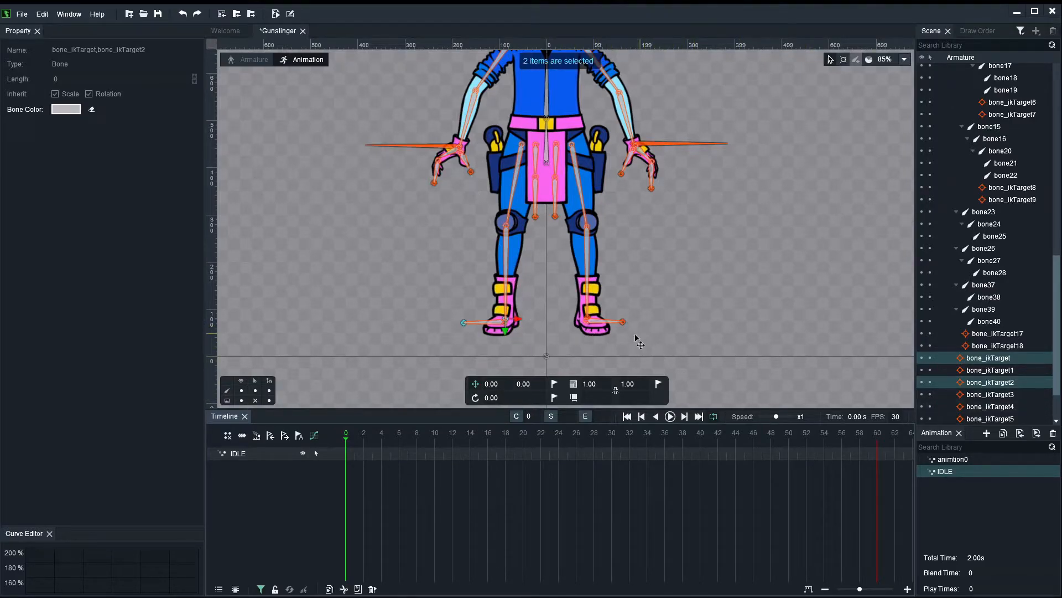
Step: Try shifting bone_ikTarget and bone_ikTarget2 horizontally outward at frame 0, and undo the shift
{"action": "scroll", "coordinate": [636, 335], "scroll_direction": "up", "scroll_amount": 4}
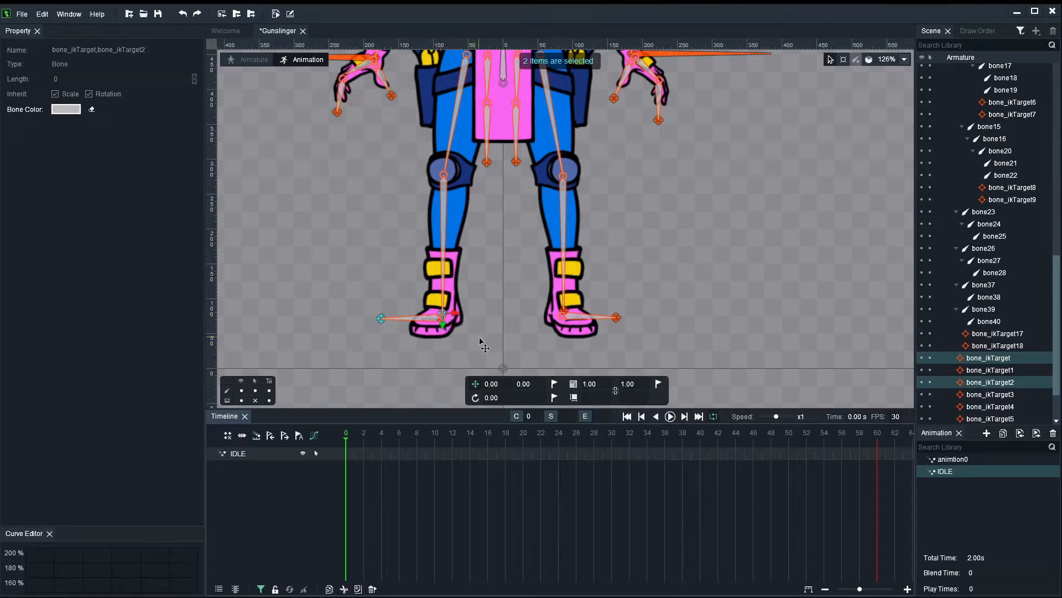
{"action": "left_click_drag", "start_coordinate": [455, 317], "coordinate": [428, 316]}
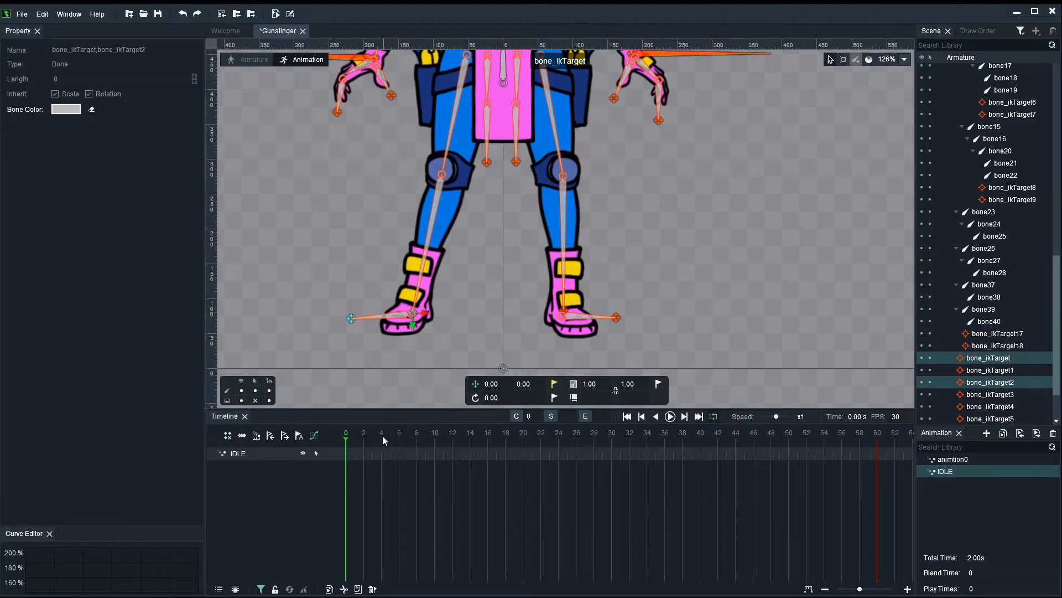
{"action": "key", "text": "ctrl+z"}
{"action": "scroll", "coordinate": [578, 307], "scroll_direction": "up", "scroll_amount": 3}
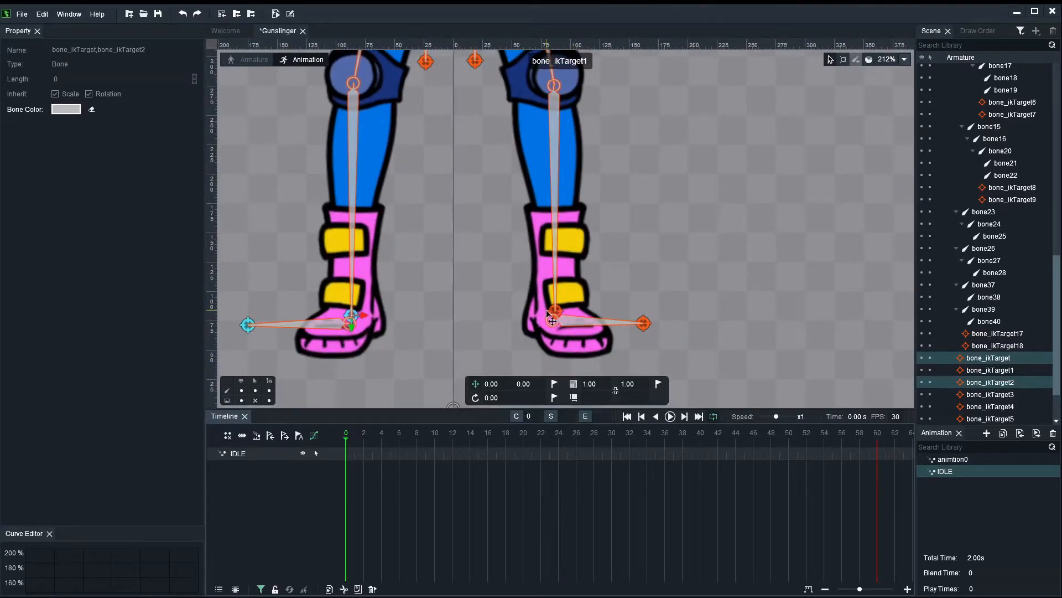
{"action": "left_click", "coordinate": [554, 311]}
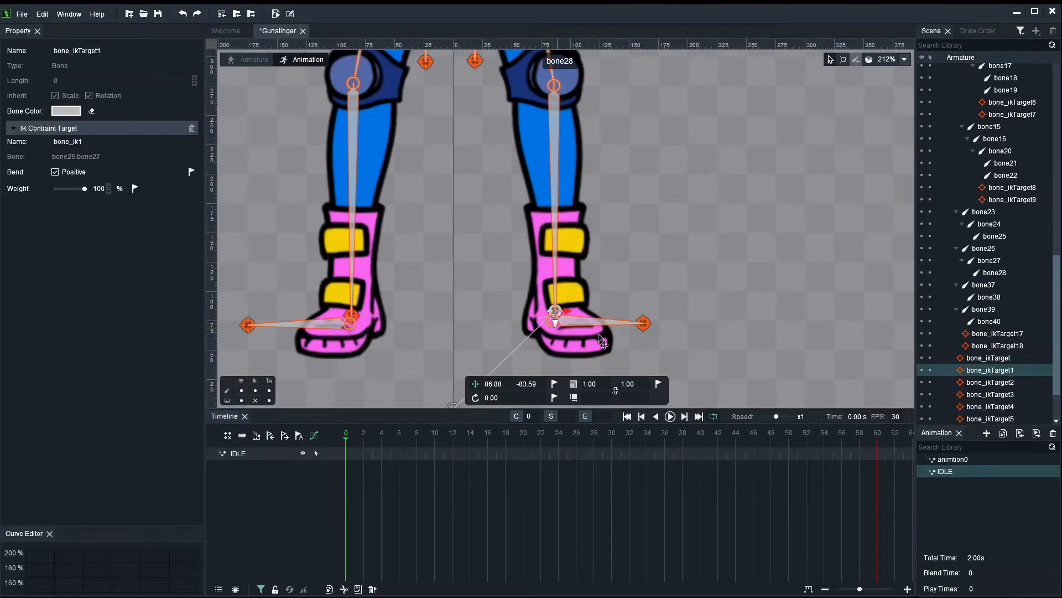
{"action": "left_click", "coordinate": [645, 323], "text": "shift"}
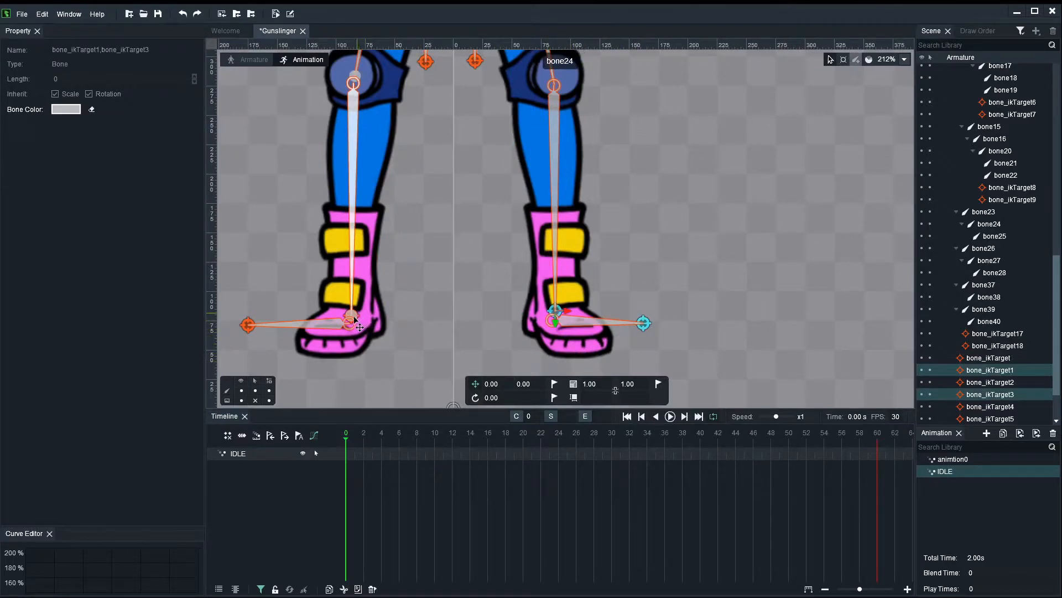
{"action": "scroll", "coordinate": [372, 321], "scroll_direction": "up", "scroll_amount": 2}
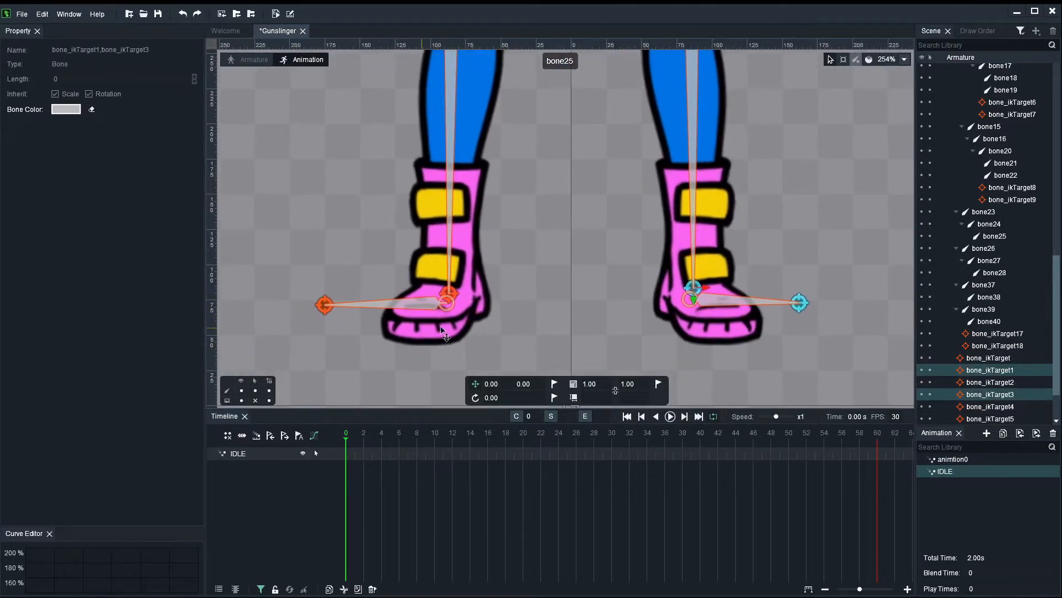
{"action": "scroll", "coordinate": [985, 343], "scroll_direction": "down", "scroll_amount": 2}
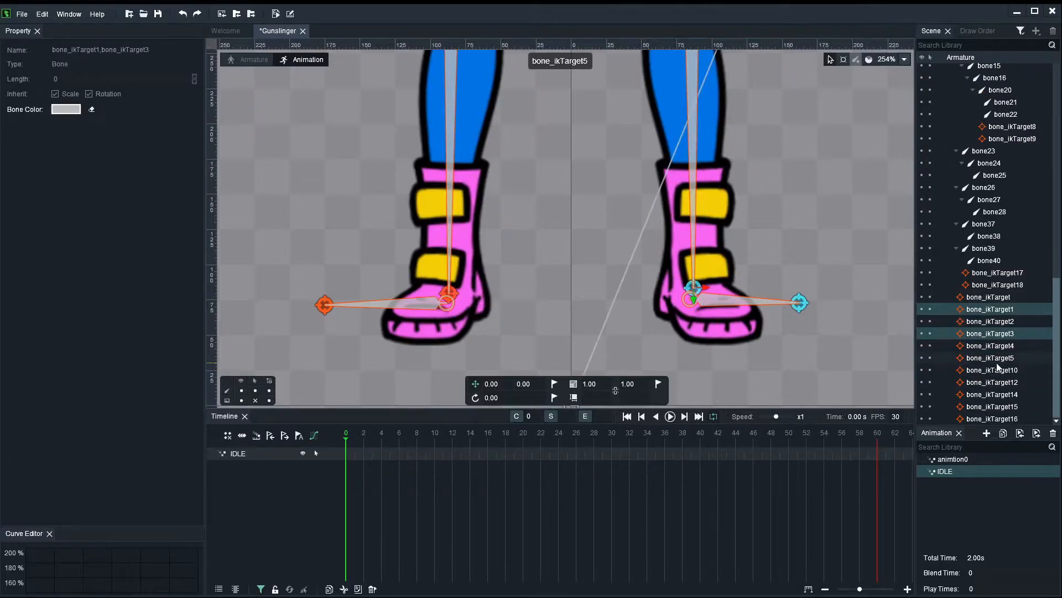
{"action": "left_click", "coordinate": [327, 313]}
{"action": "scroll", "coordinate": [403, 334], "scroll_direction": "up", "scroll_amount": 3}
{"action": "left_click", "coordinate": [313, 333]}
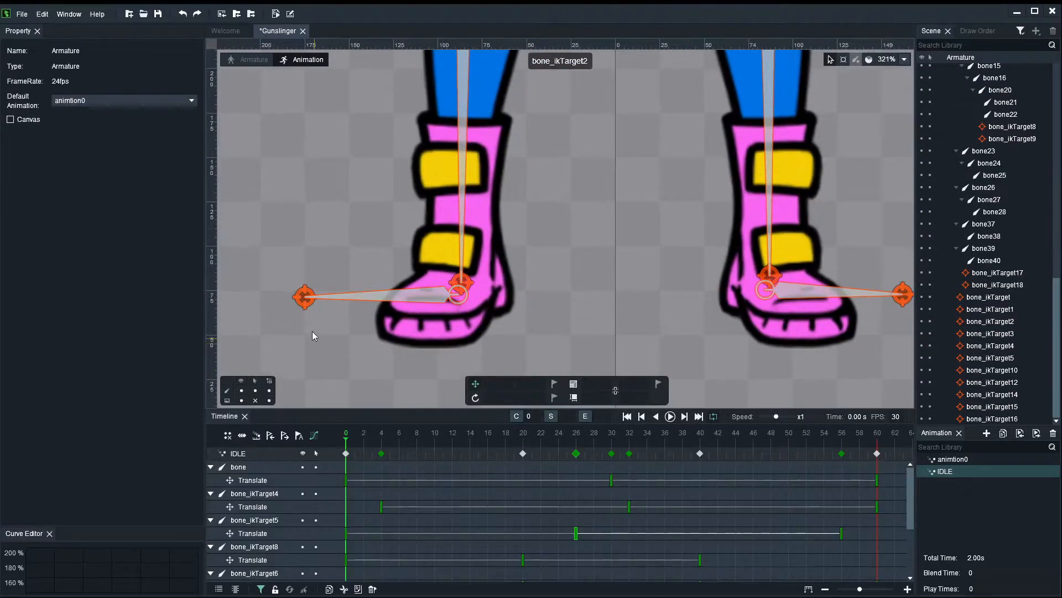
Step: Try raising all four foot IK targets, bone_ikTarget through bone_ikTarget3, together at frame 0, bringing bone_ikTarget to about Y -93.05
{"action": "left_click", "coordinate": [304, 306]}
{"action": "left_click", "coordinate": [462, 281], "text": "shift"}
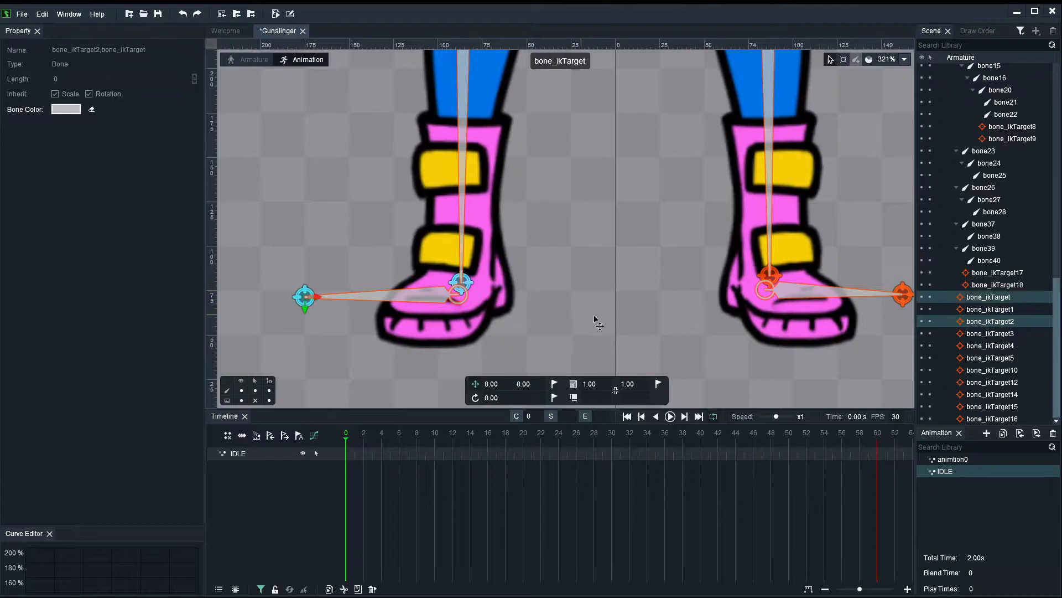
{"action": "scroll", "coordinate": [622, 313], "scroll_direction": "down", "scroll_amount": 2}
{"action": "scroll", "coordinate": [622, 313], "scroll_direction": "down", "scroll_amount": 1}
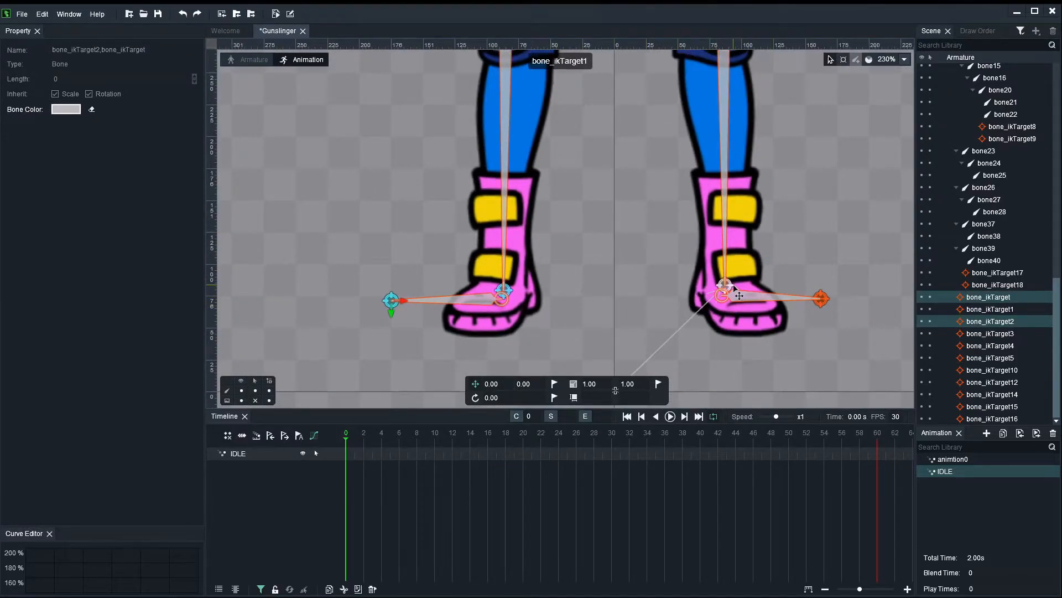
{"action": "left_click", "coordinate": [729, 285], "text": "shift"}
{"action": "left_click", "coordinate": [821, 302], "text": "shift"}
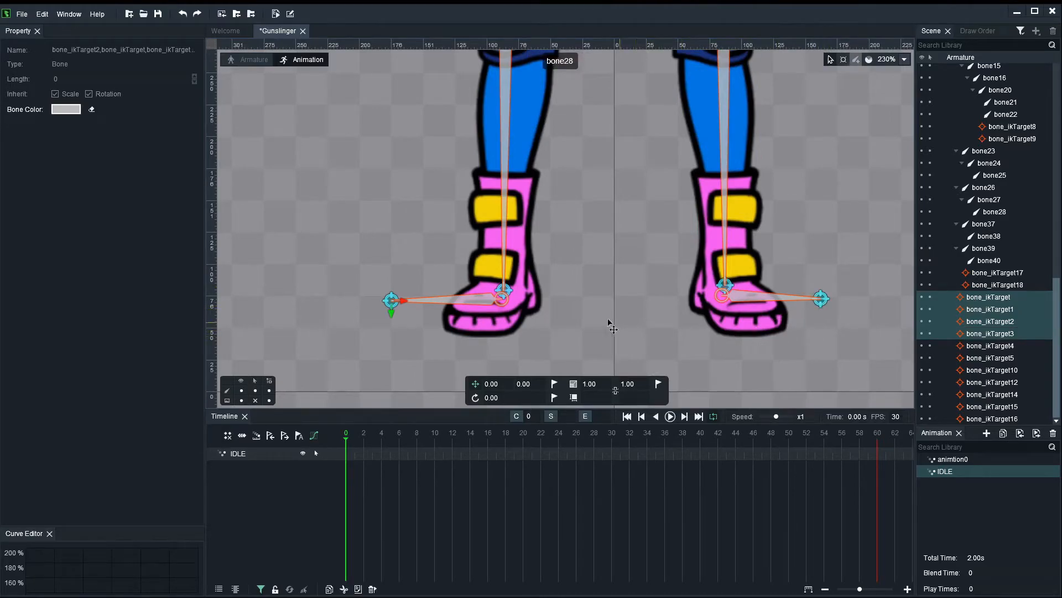
{"action": "left_click_drag", "start_coordinate": [390, 310], "coordinate": [390, 293]}
{"action": "left_click", "coordinate": [549, 308]}
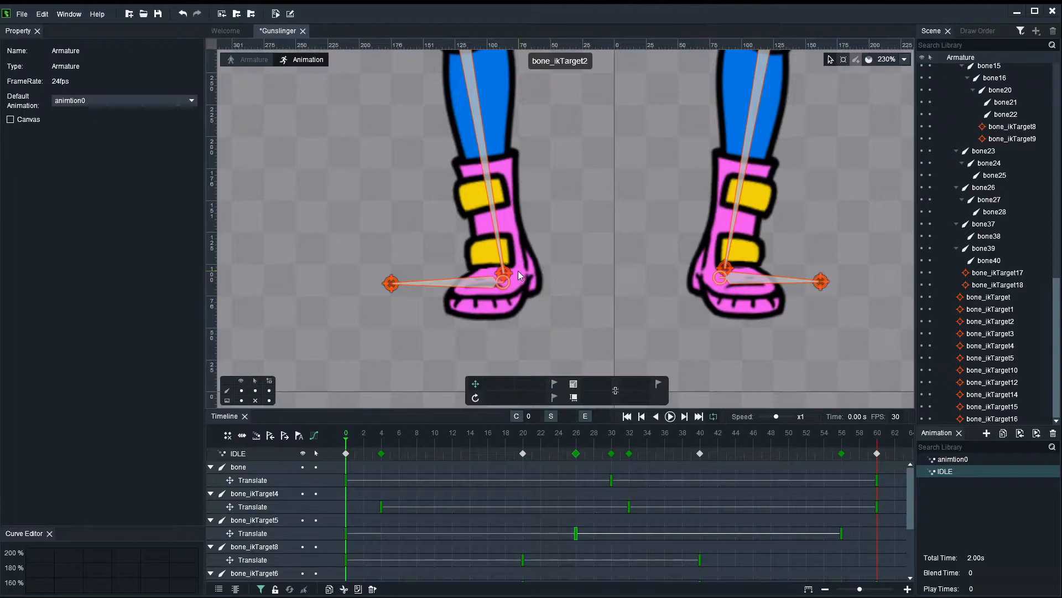
Step: Try widening the stance by moving bone_ikTarget with bone_ikTarget2 outward and bone_ikTarget3 with bone_ikTarget1 outward the opposite way
{"action": "left_click", "coordinate": [510, 272]}
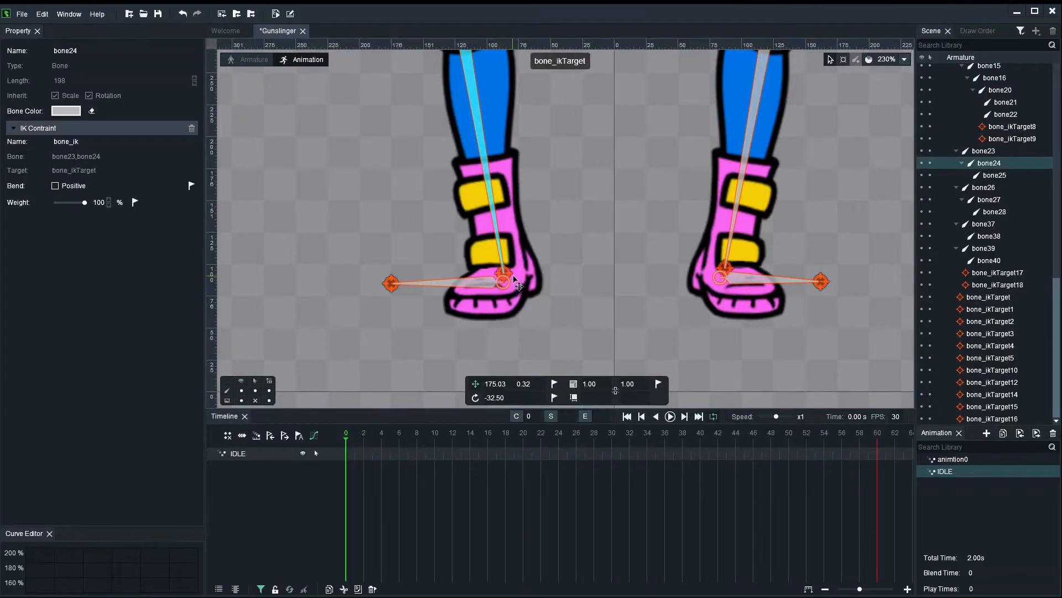
{"action": "left_click", "coordinate": [514, 275]}
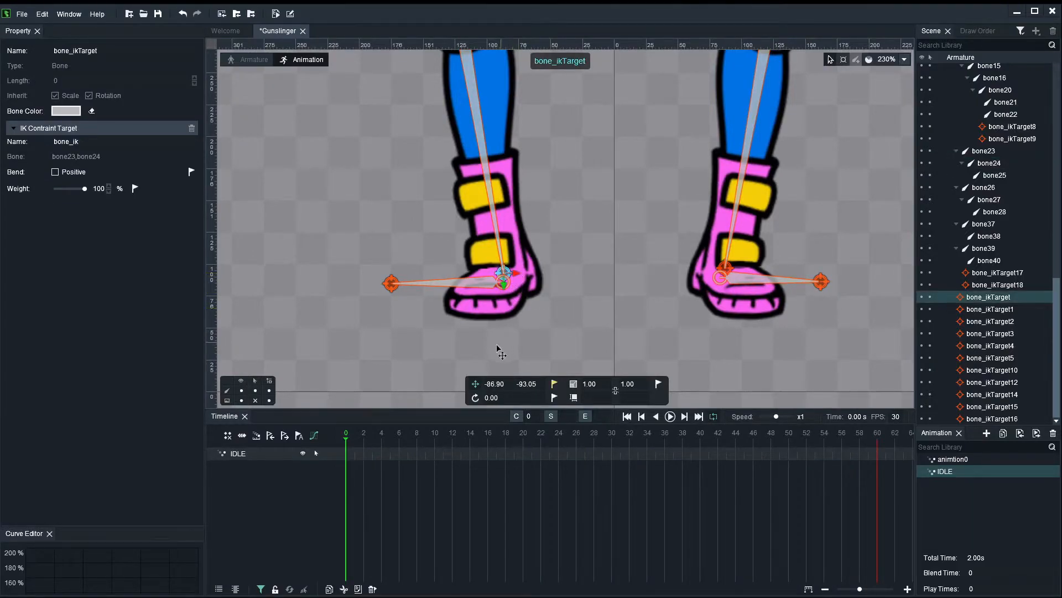
{"action": "left_click", "coordinate": [391, 284], "text": "shift"}
{"action": "left_click_drag", "start_coordinate": [505, 275], "coordinate": [464, 281]}
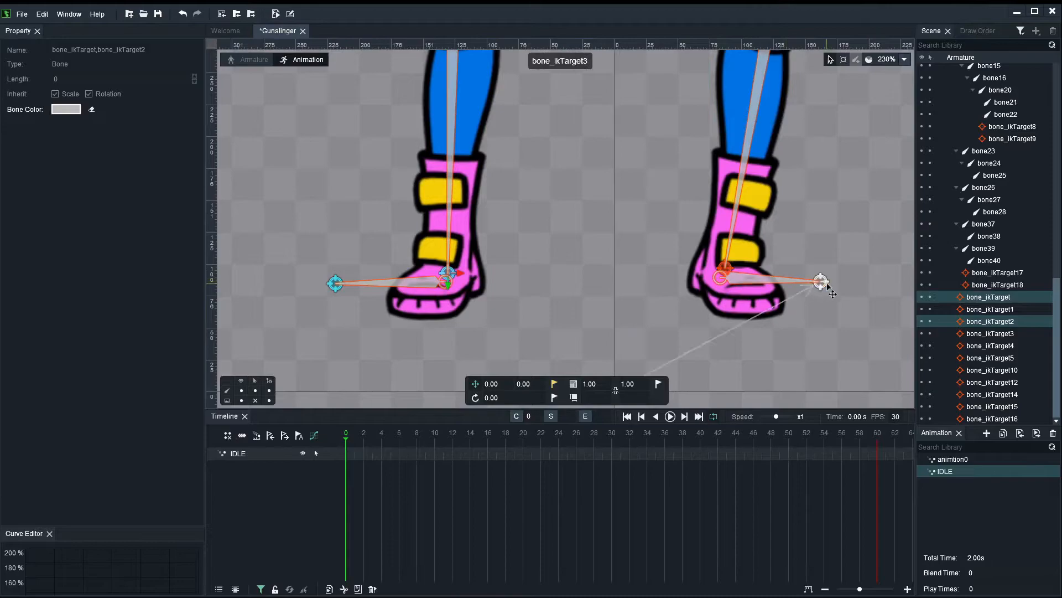
{"action": "left_click", "coordinate": [739, 280]}
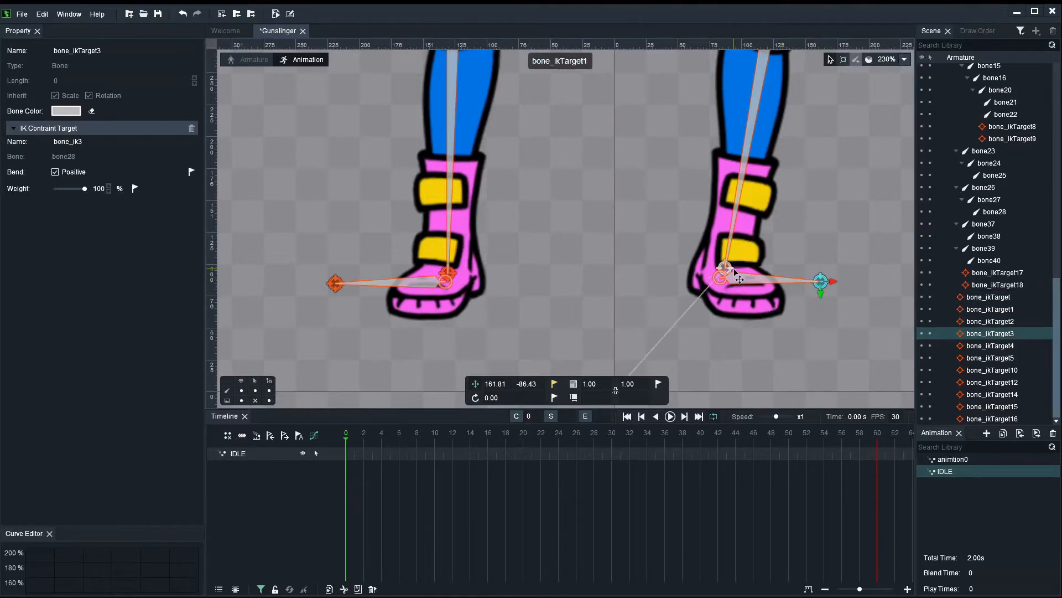
{"action": "left_click", "coordinate": [726, 269], "text": "ctrl"}
{"action": "left_click_drag", "start_coordinate": [833, 280], "coordinate": [887, 284]}
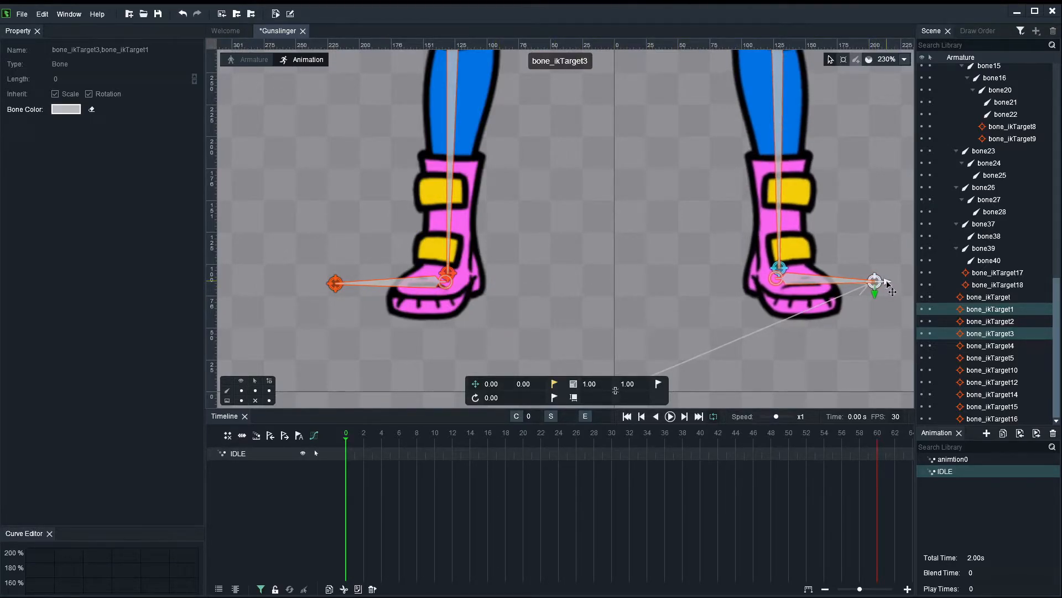
Step: Discard the unkeyed foot pose by scrubbing the timeline back to frame 0
{"action": "scroll", "coordinate": [733, 290], "scroll_direction": "down", "scroll_amount": 5}
{"action": "scroll", "coordinate": [699, 294], "scroll_direction": "down", "scroll_amount": 4}
{"action": "left_click_drag", "start_coordinate": [401, 433], "coordinate": [306, 423]}
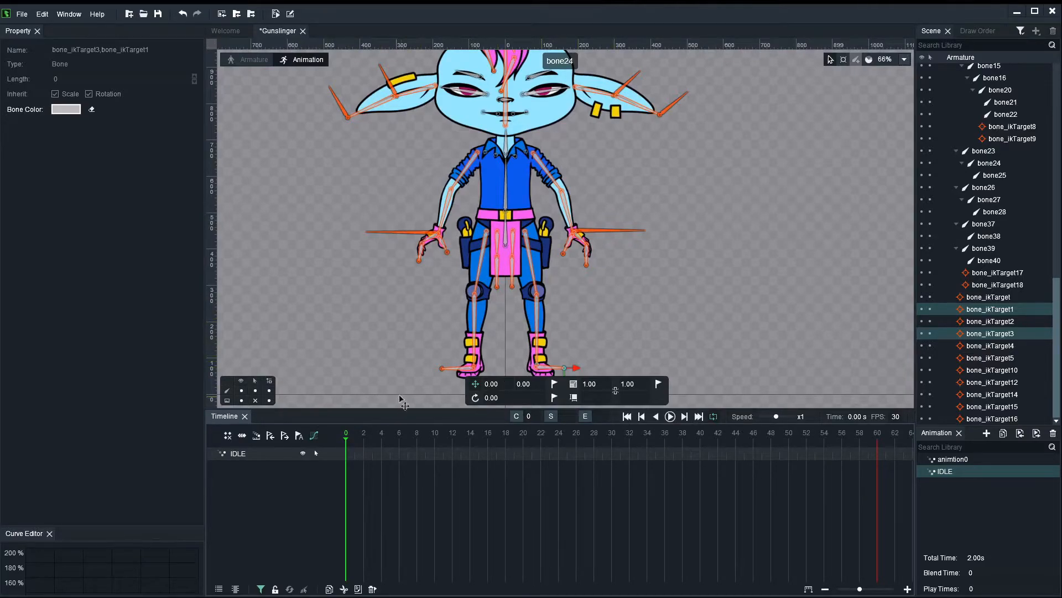
{"action": "scroll", "coordinate": [571, 330], "scroll_direction": "up", "scroll_amount": 7}
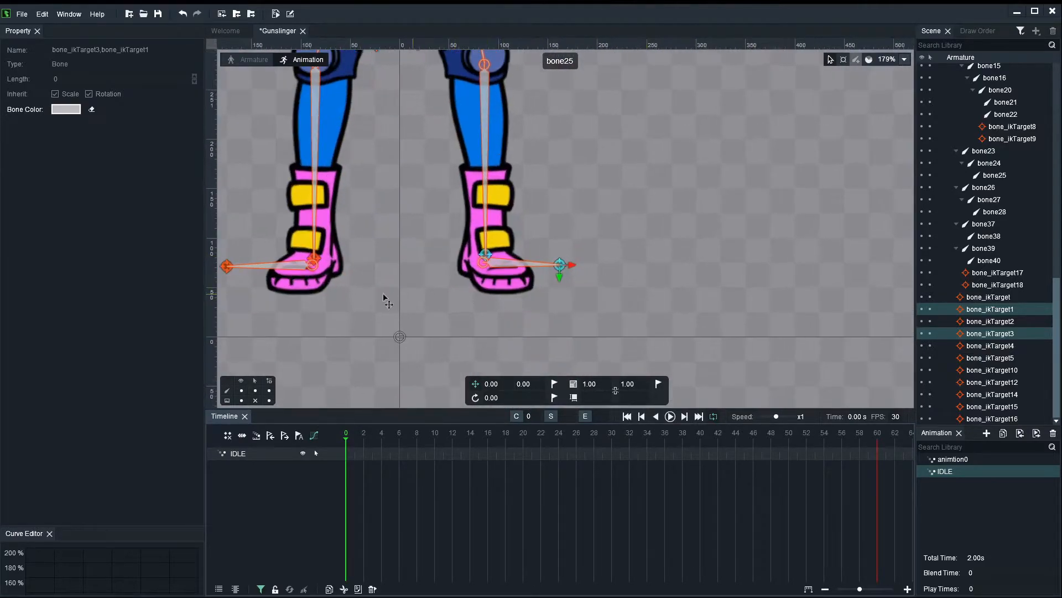
Step: Raise the four foot IK targets, bone_ikTarget through bone_ikTarget3, together at frame 0 and key their translation, with bone_ikTarget at about Y -96.80
{"action": "key", "text": "Return"}
{"action": "left_click_drag", "start_coordinate": [397, 284], "coordinate": [535, 305]}
{"action": "key", "text": "Return"}
{"action": "left_click_drag", "start_coordinate": [411, 437], "coordinate": [335, 434]}
{"action": "scroll", "coordinate": [501, 276], "scroll_direction": "up", "scroll_amount": 2}
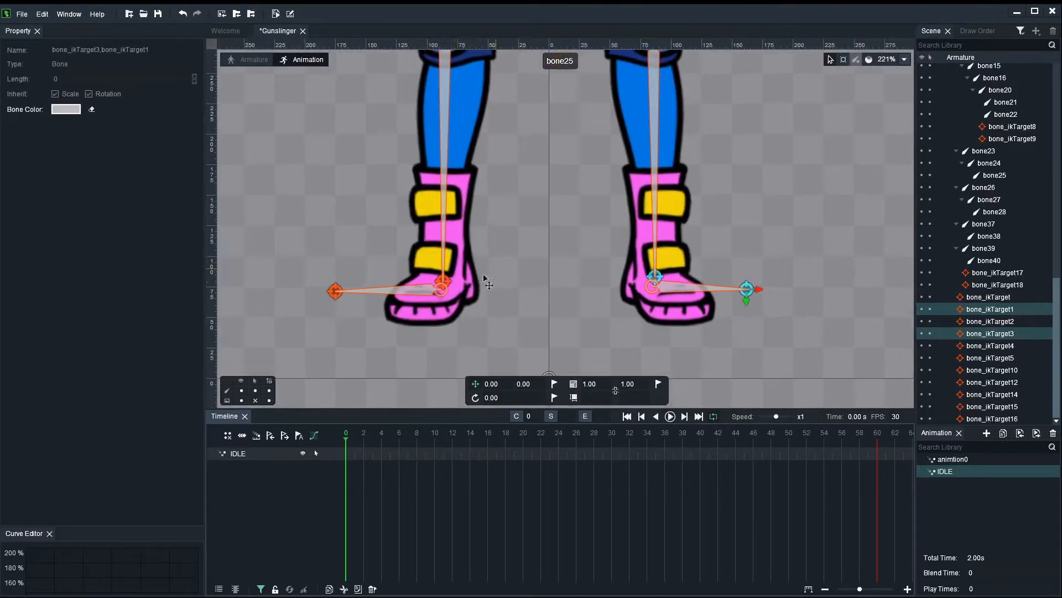
{"action": "left_click", "coordinate": [443, 283], "text": "shift"}
{"action": "left_click", "coordinate": [335, 291], "text": "shift"}
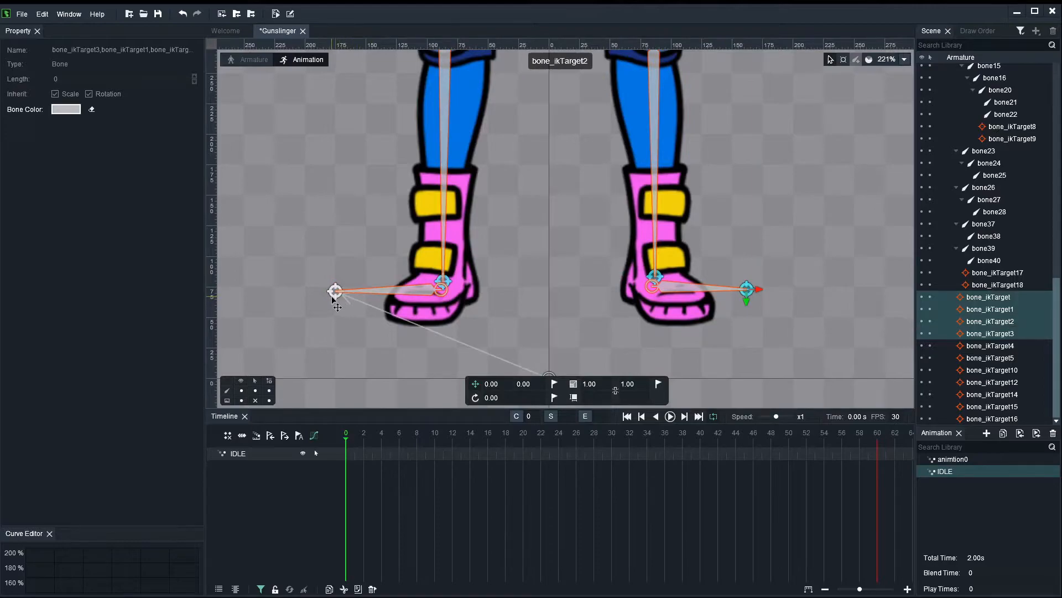
{"action": "mouse_move", "coordinate": [742, 300]}
{"action": "left_mouse_down"}
{"action": "mouse_move", "coordinate": [750, 272]}
{"action": "mouse_move", "coordinate": [749, 281]}
{"action": "left_mouse_up"}
{"action": "left_click", "coordinate": [555, 384]}
{"action": "left_click", "coordinate": [479, 278]}
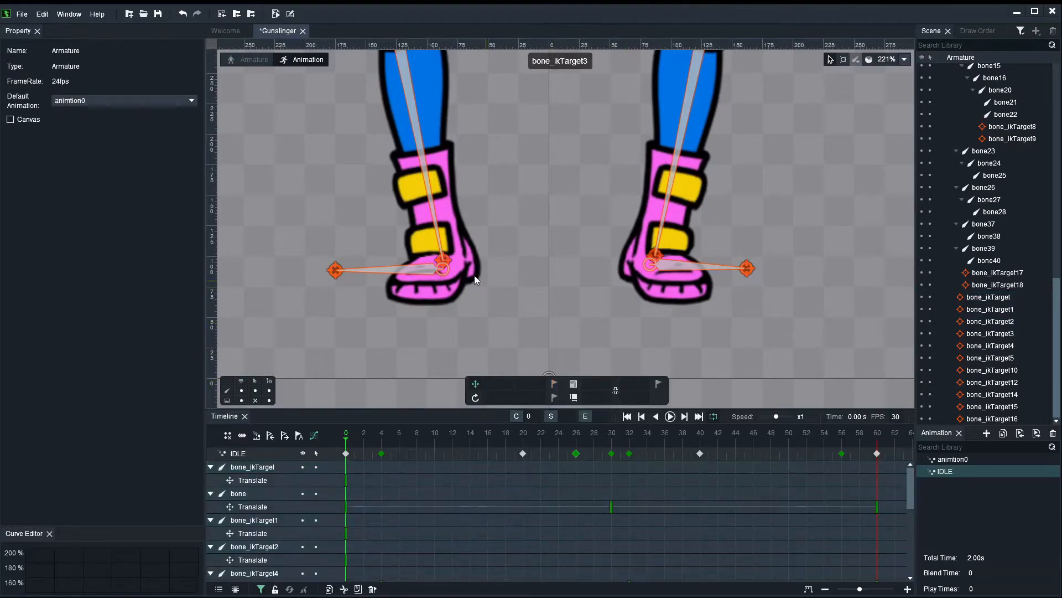
Step: Try moving bone_ikTarget and bone_ikTarget2 together horizontally outward at frame 0
{"action": "left_click", "coordinate": [450, 260]}
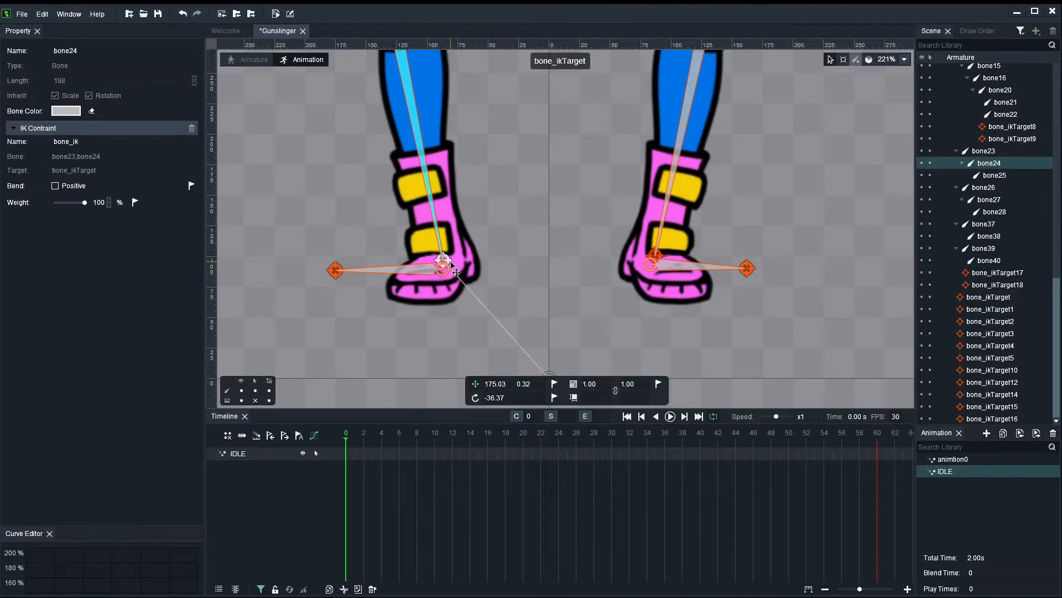
{"action": "left_click", "coordinate": [349, 270], "text": "shift"}
{"action": "left_click", "coordinate": [336, 273]}
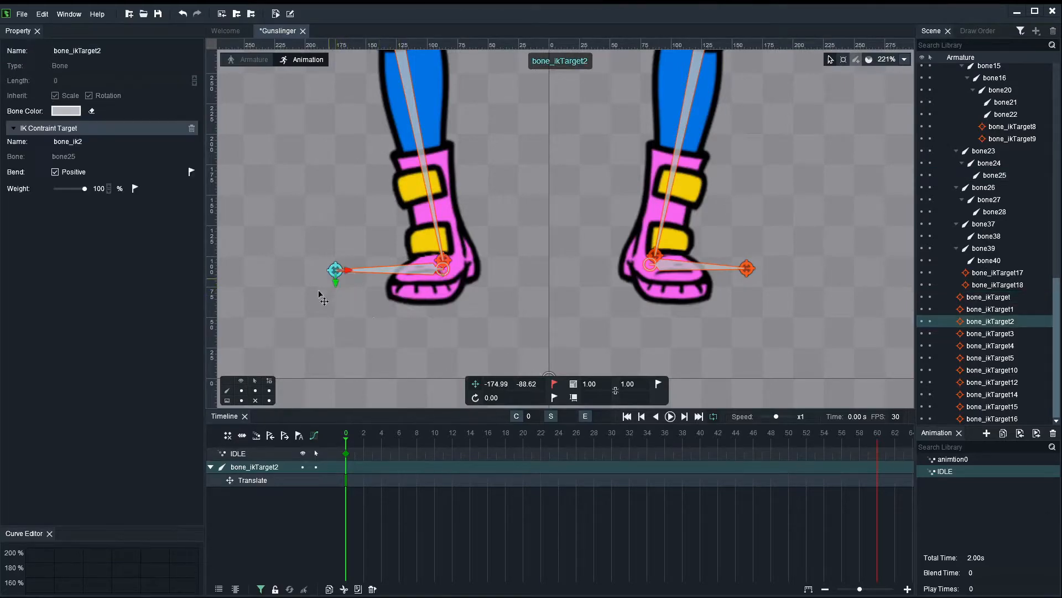
{"action": "left_click", "coordinate": [455, 272], "text": "shift"}
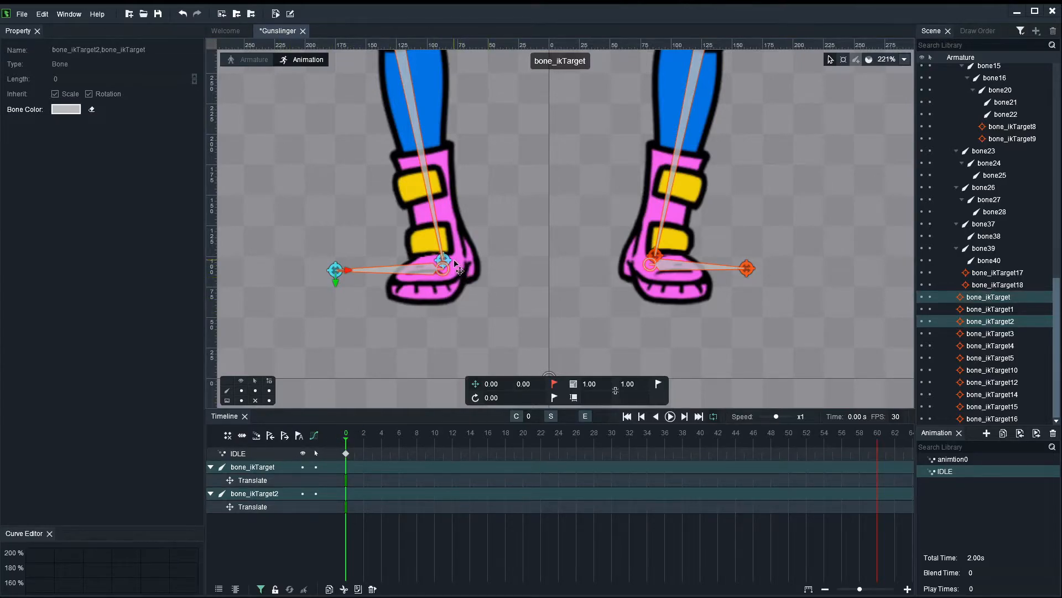
{"action": "left_click_drag", "start_coordinate": [346, 271], "coordinate": [282, 271]}
{"action": "scroll", "coordinate": [859, 310], "scroll_direction": "up", "scroll_amount": 2}
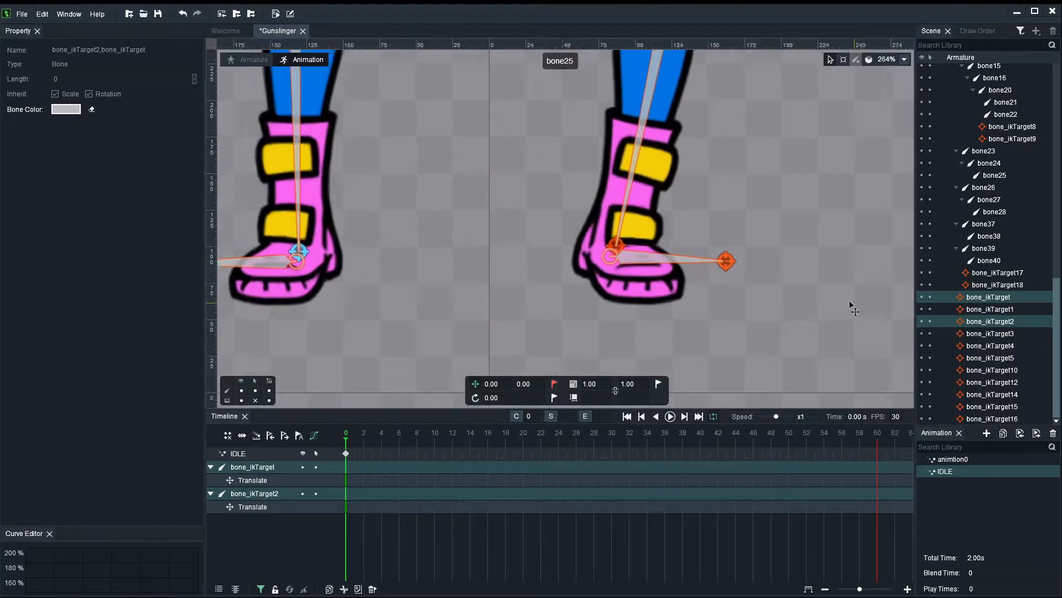
Step: Try moving bone_ikTarget1 alone outward to about X 123.86, and undo the outward moves of both feet
{"action": "left_click", "coordinate": [618, 247]}
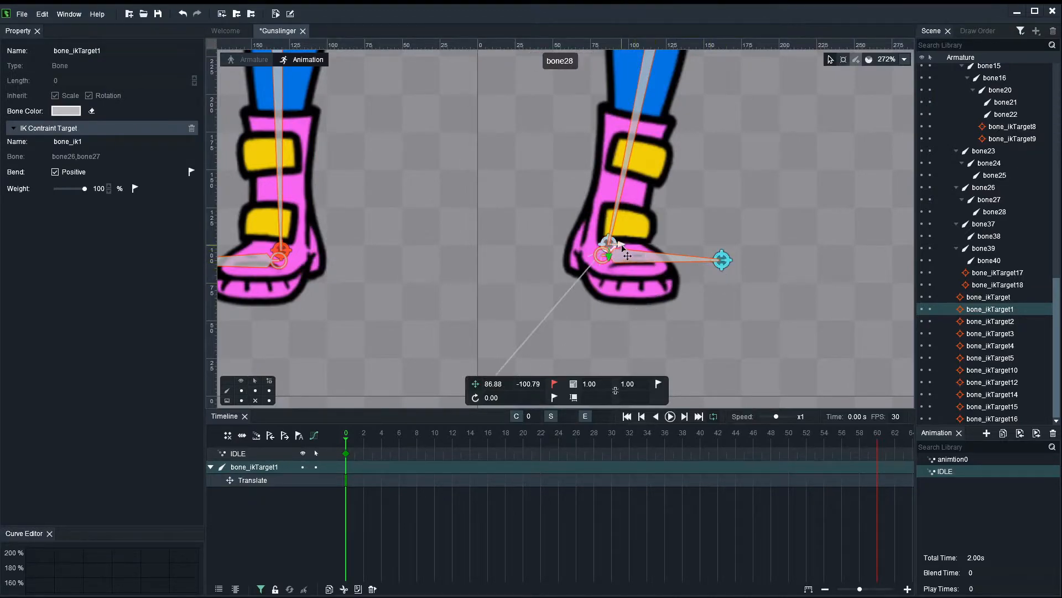
{"action": "left_click_drag", "start_coordinate": [637, 248], "coordinate": [693, 248]}
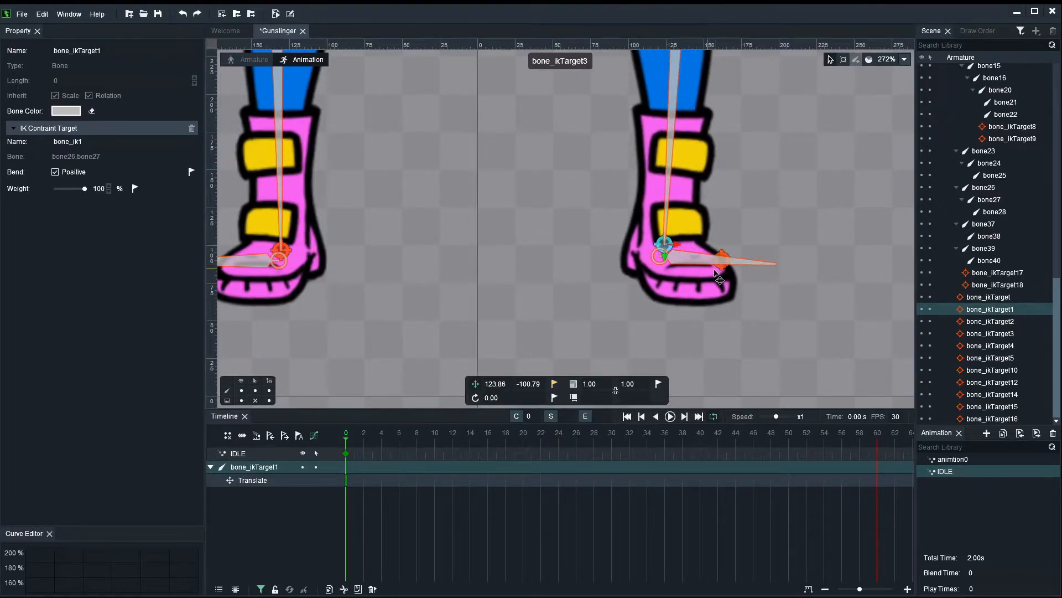
{"action": "key", "text": "ctrl+z"}
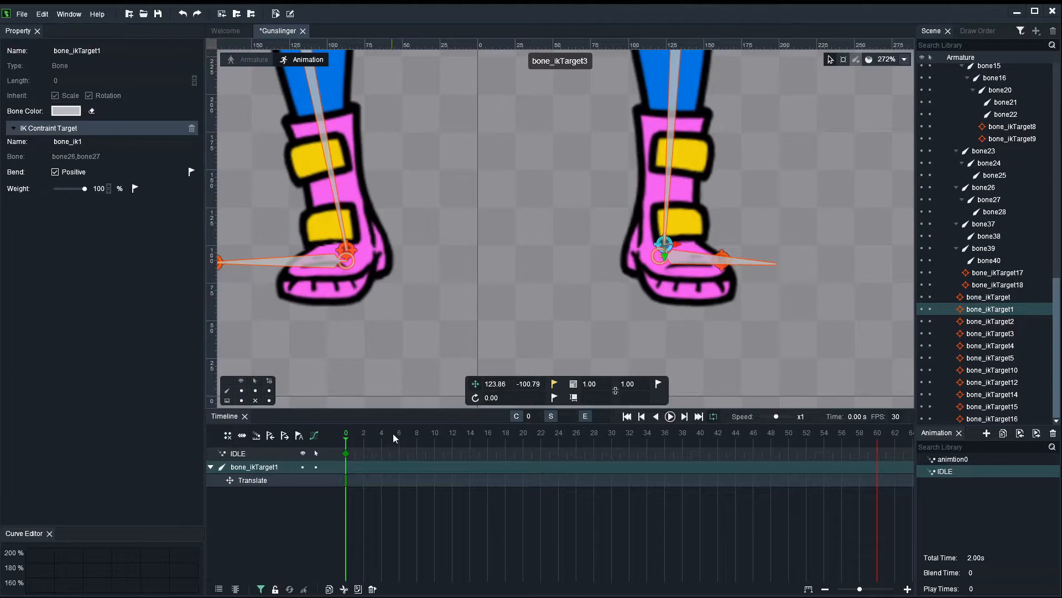
{"action": "key", "text": "ctrl+z"}
Step: Play the IDLE animation briefly to check the restored foot pose, and return to frame 0
{"action": "key", "text": "space"}
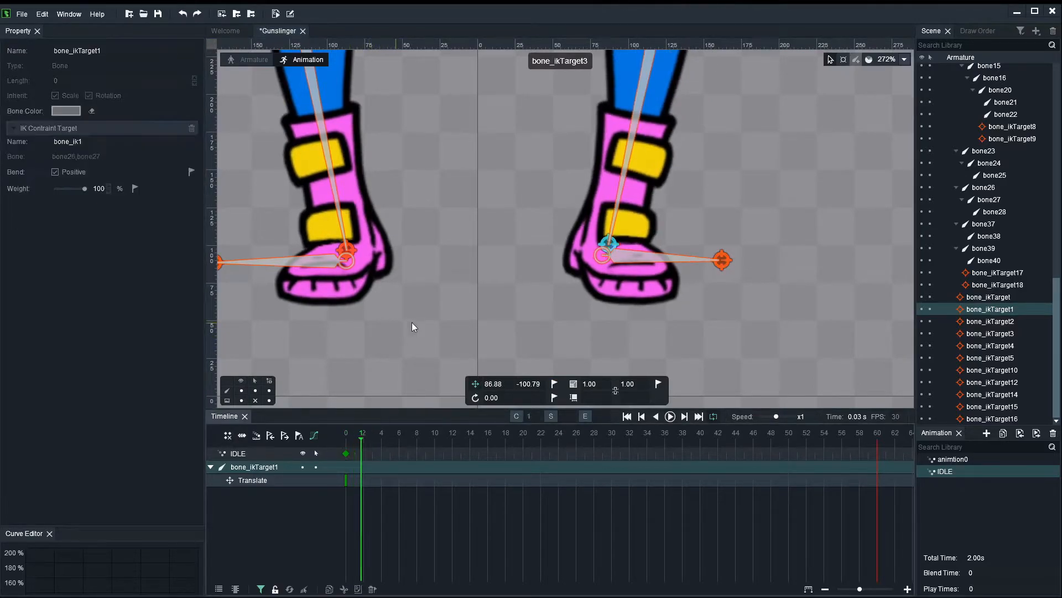
{"action": "left_click_drag", "start_coordinate": [407, 322], "coordinate": [496, 345]}
{"action": "key", "text": "space"}
{"action": "key", "text": "space"}
{"action": "key", "text": "space"}
{"action": "key", "text": "space"}
{"action": "key", "text": "space"}
{"action": "left_click_drag", "start_coordinate": [382, 438], "coordinate": [302, 436]}
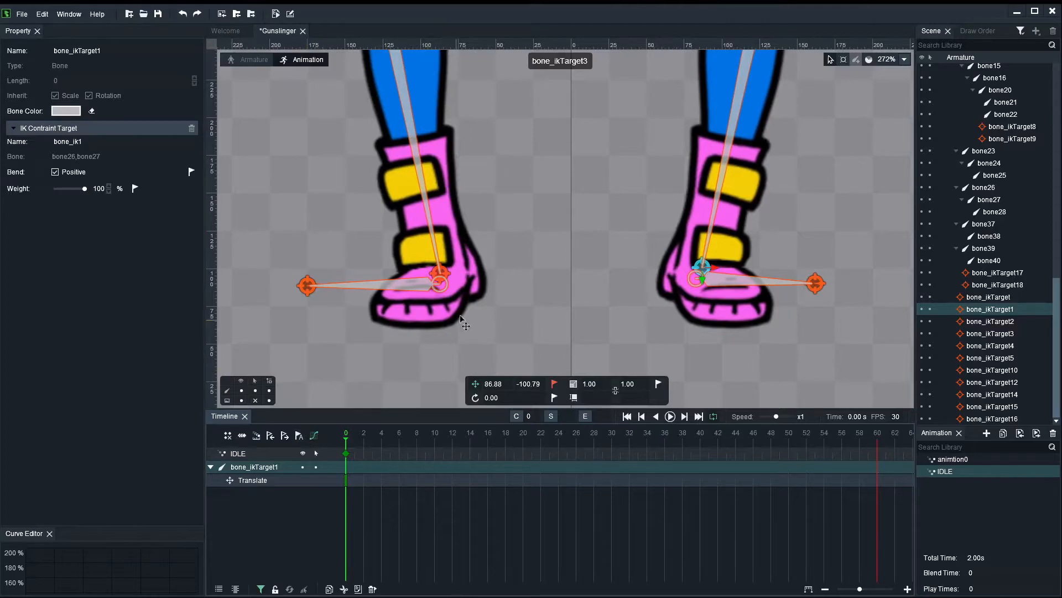
Step: Move bone_ikTarget and bone_ikTarget2 together horizontally outward at frame 0 and key their translation
{"action": "left_click", "coordinate": [441, 272]}
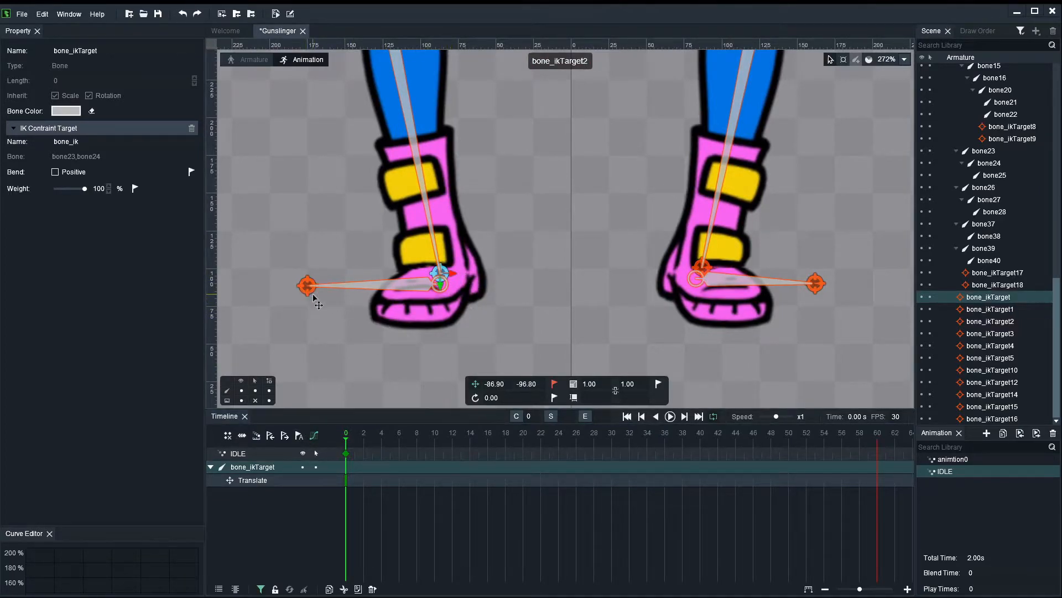
{"action": "left_click", "coordinate": [307, 285], "text": "shift"}
{"action": "left_click_drag", "start_coordinate": [438, 283], "coordinate": [375, 284]}
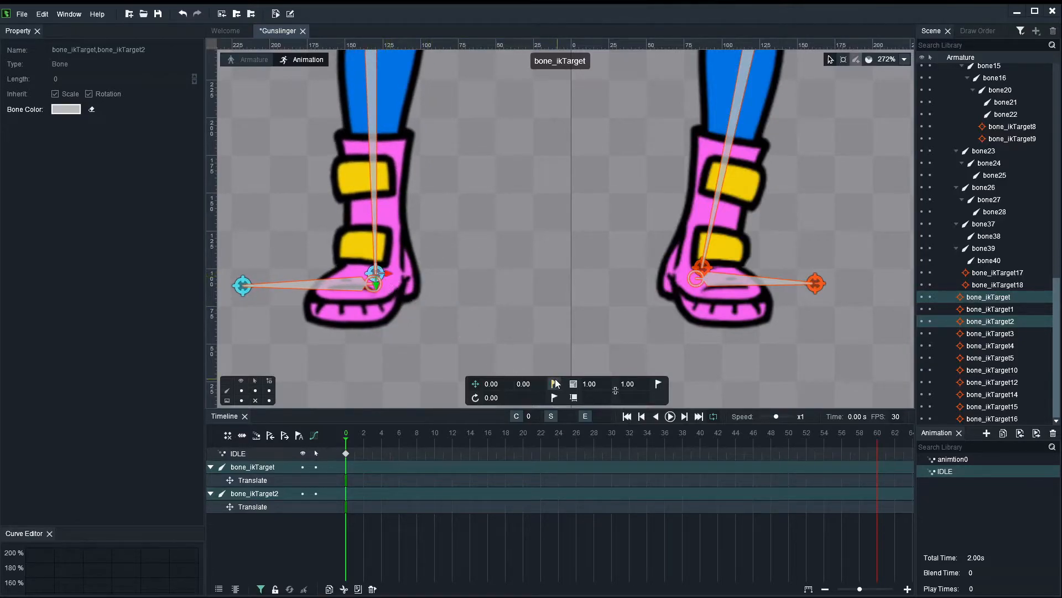
{"action": "left_click", "coordinate": [676, 350]}
Step: Move bone_ikTarget1 and bone_ikTarget3 outward at frame 0 to mirror the other foot, and key their translation
{"action": "left_click", "coordinate": [816, 285]}
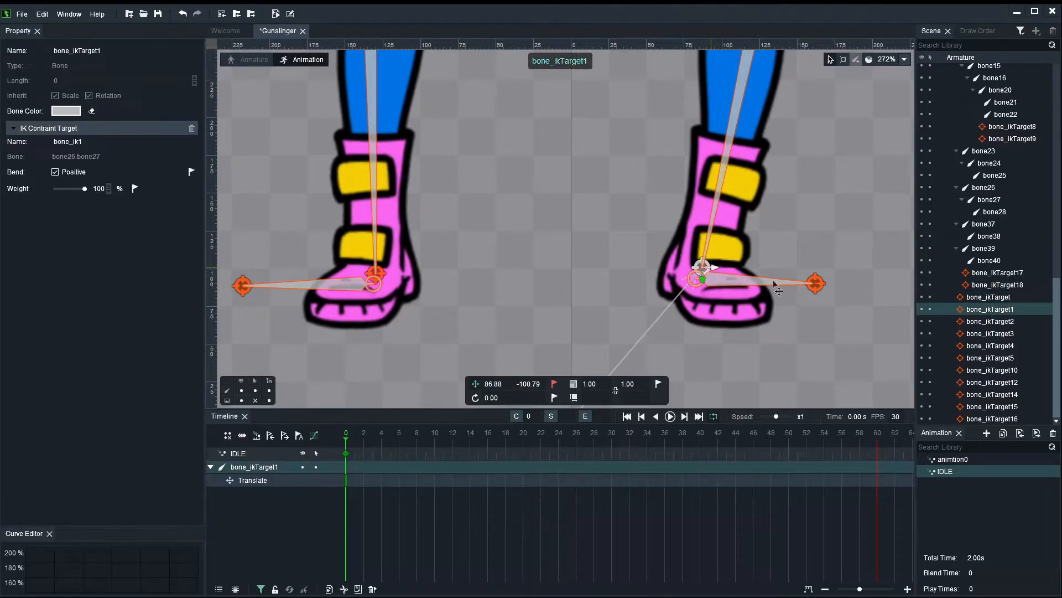
{"action": "left_click", "coordinate": [816, 290], "text": "shift"}
{"action": "left_click_drag", "start_coordinate": [713, 264], "coordinate": [776, 262]}
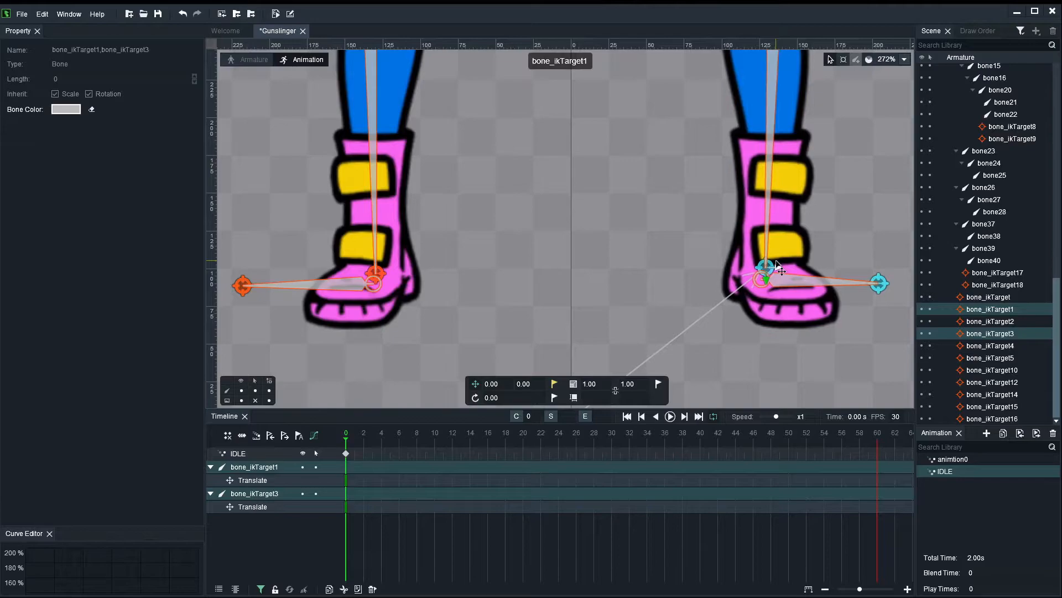
{"action": "scroll", "coordinate": [611, 305], "scroll_direction": "down", "scroll_amount": 2}
{"action": "left_click", "coordinate": [619, 297]}
Step: Play the IDLE animation on the whole character with the bones hidden to check the widened stance, and show the bones again
{"action": "scroll", "coordinate": [618, 298], "scroll_direction": "down", "scroll_amount": 5}
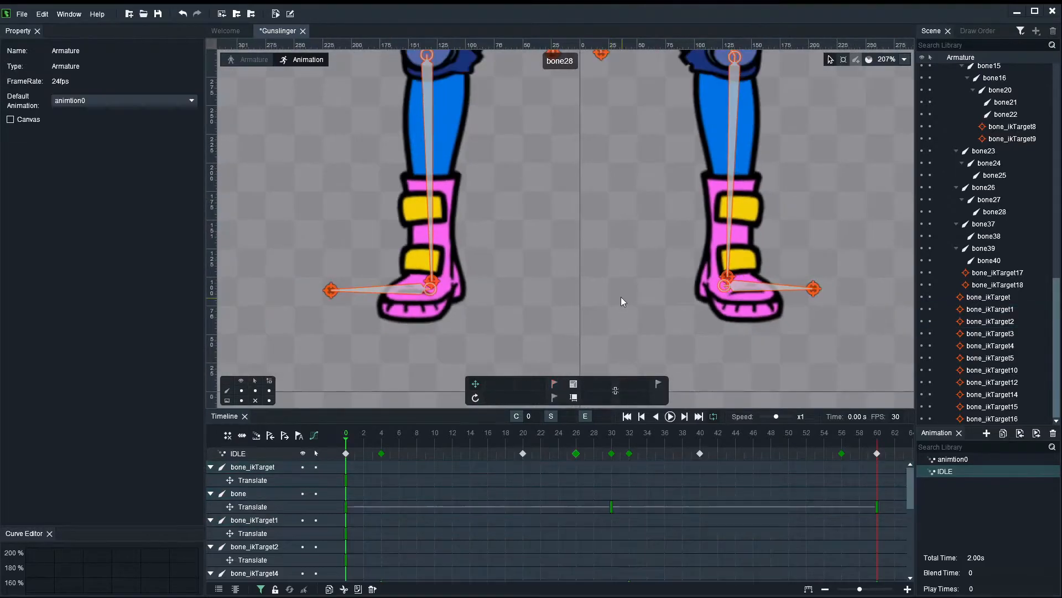
{"action": "scroll", "coordinate": [719, 290], "scroll_direction": "down", "scroll_amount": 2}
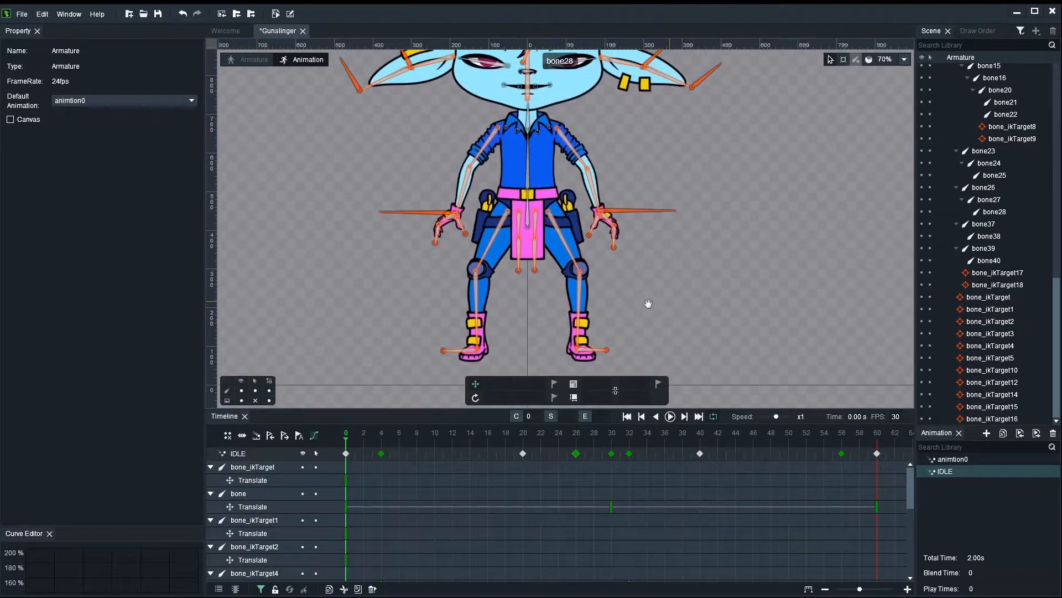
{"action": "left_click_drag", "start_coordinate": [441, 409], "coordinate": [441, 449]}
{"action": "left_click_drag", "start_coordinate": [697, 307], "coordinate": [642, 333]}
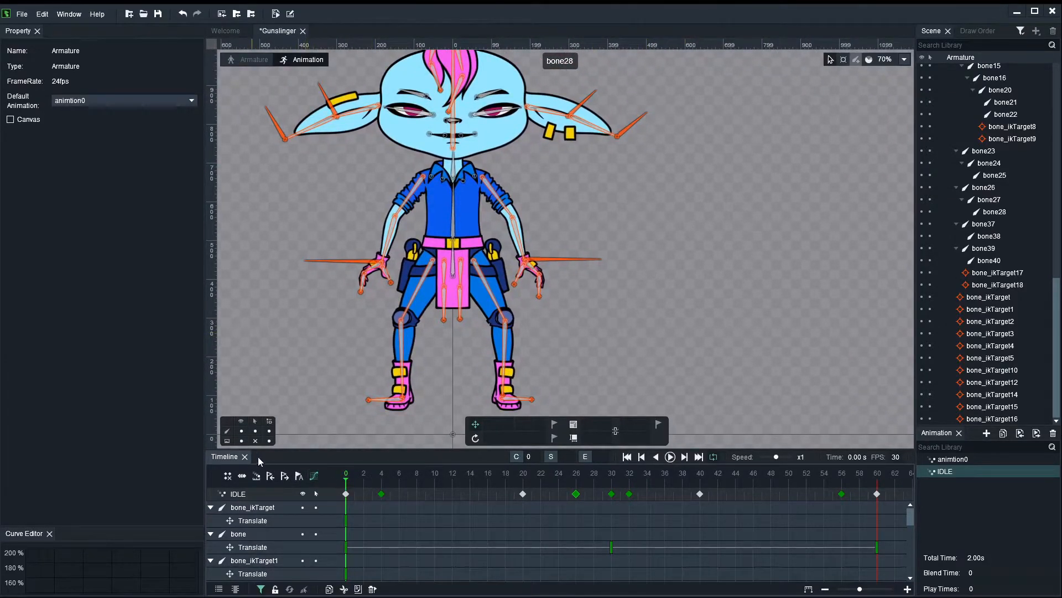
{"action": "key", "text": "space"}
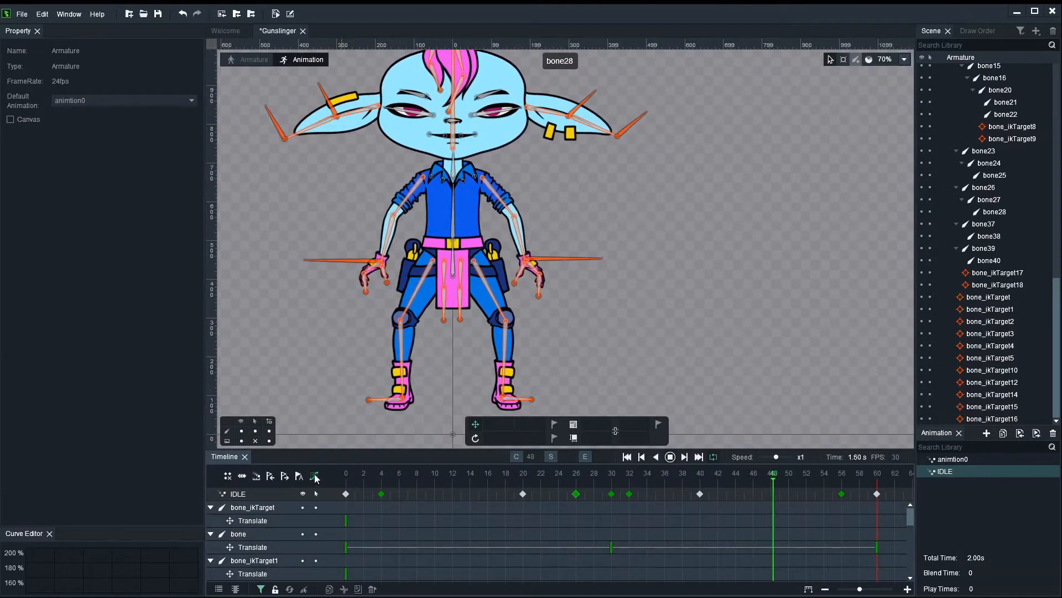
{"action": "left_click", "coordinate": [242, 430]}
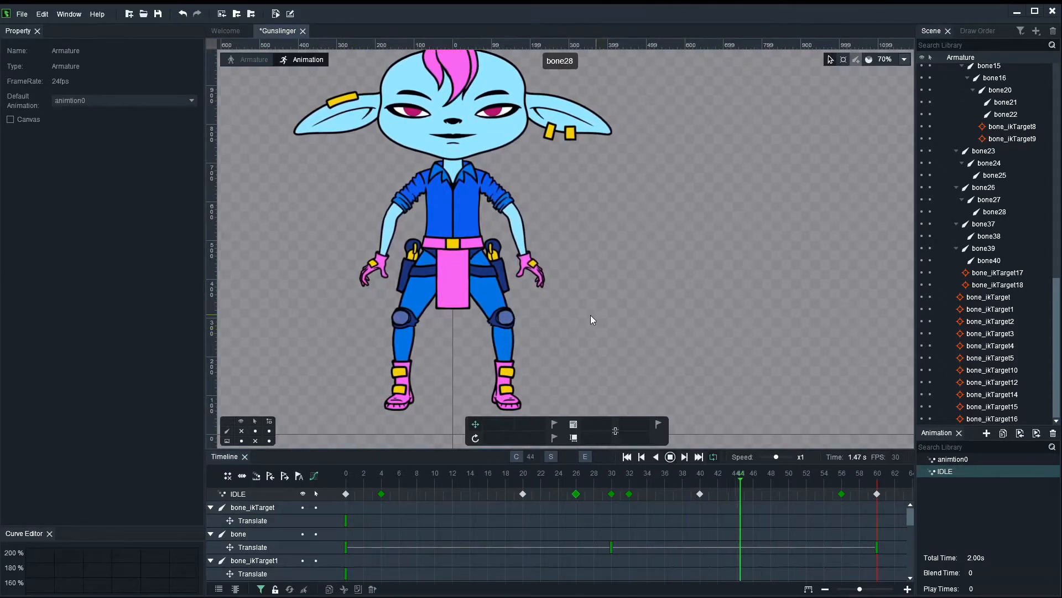
{"action": "left_click_drag", "start_coordinate": [664, 247], "coordinate": [660, 260]}
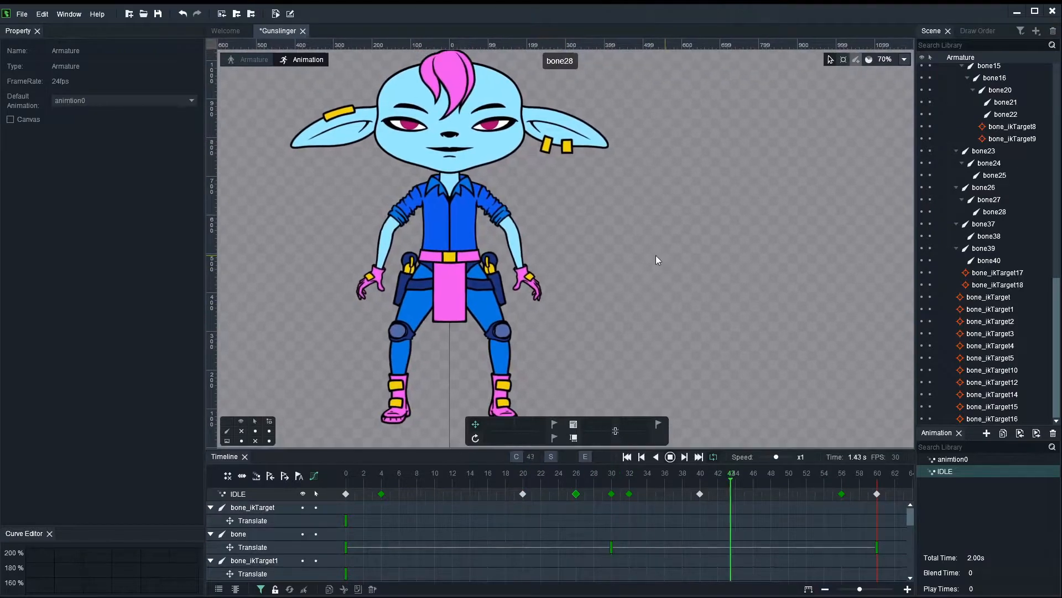
{"action": "key", "text": "Return"}
{"action": "left_click", "coordinate": [242, 431]}
Step: Lower the hip bone to about Y -406.46 at frame 30 and key its translation
{"action": "scroll", "coordinate": [455, 294], "scroll_direction": "up", "scroll_amount": 5}
{"action": "left_click", "coordinate": [446, 282]}
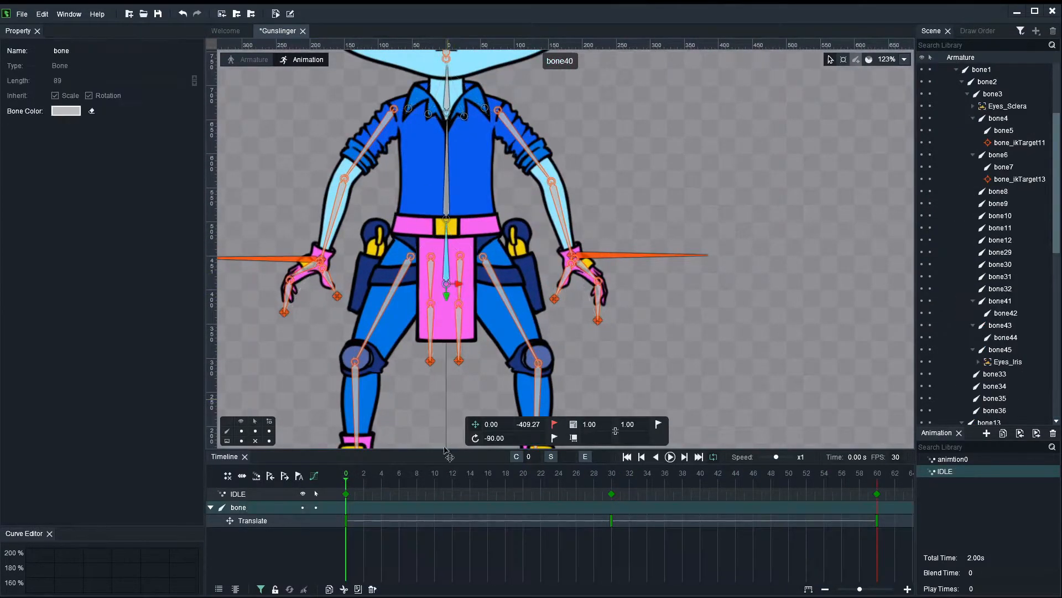
{"action": "left_click", "coordinate": [611, 476]}
{"action": "scroll", "coordinate": [439, 261], "scroll_direction": "up", "scroll_amount": 8}
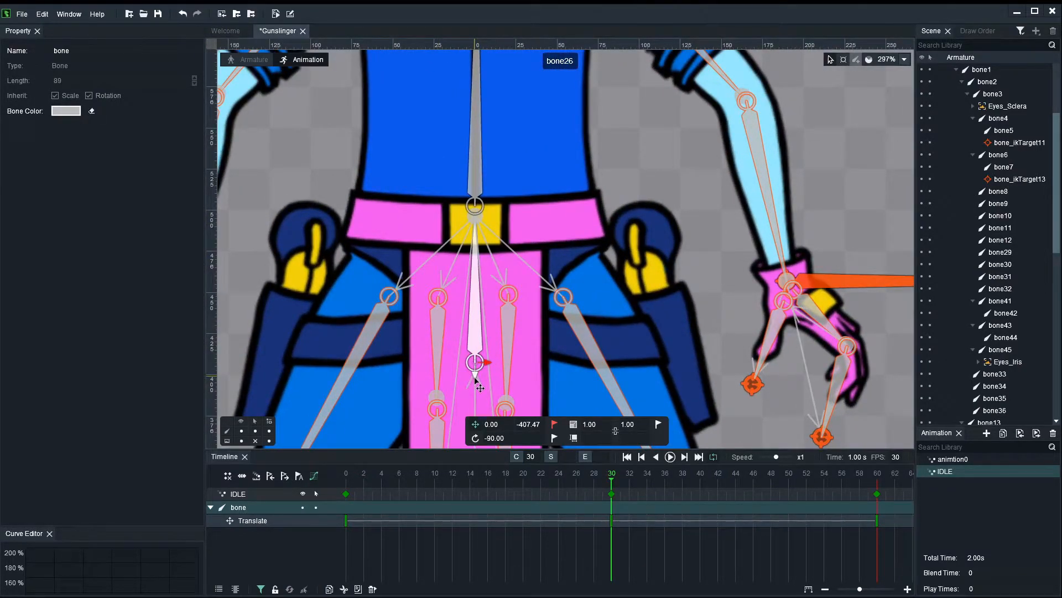
{"action": "left_click_drag", "start_coordinate": [476, 379], "coordinate": [475, 381]}
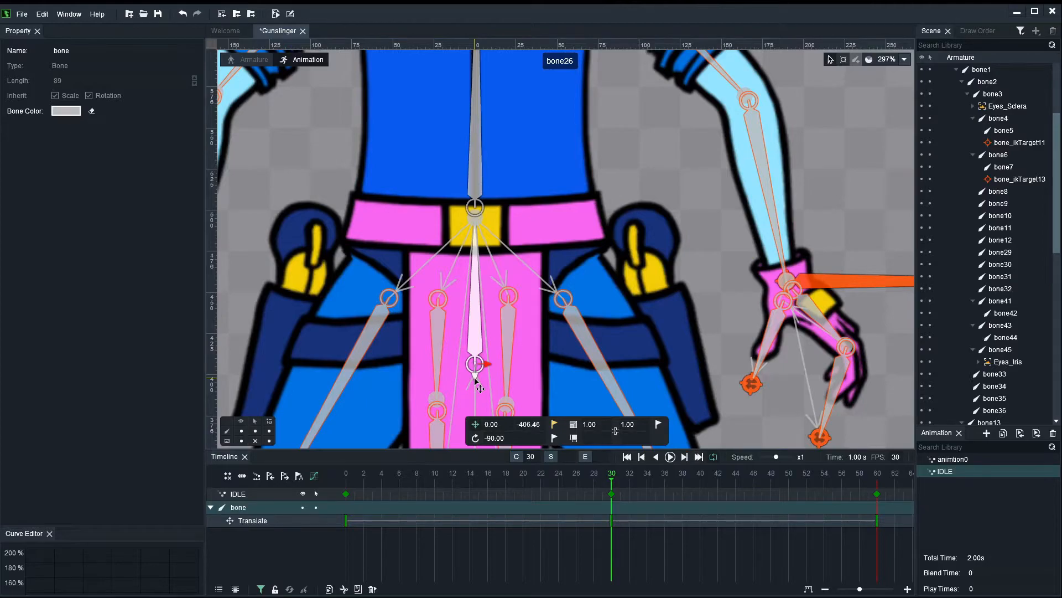
{"action": "scroll", "coordinate": [557, 368], "scroll_direction": "down", "scroll_amount": 10}
{"action": "left_click_drag", "start_coordinate": [560, 365], "coordinate": [556, 313]}
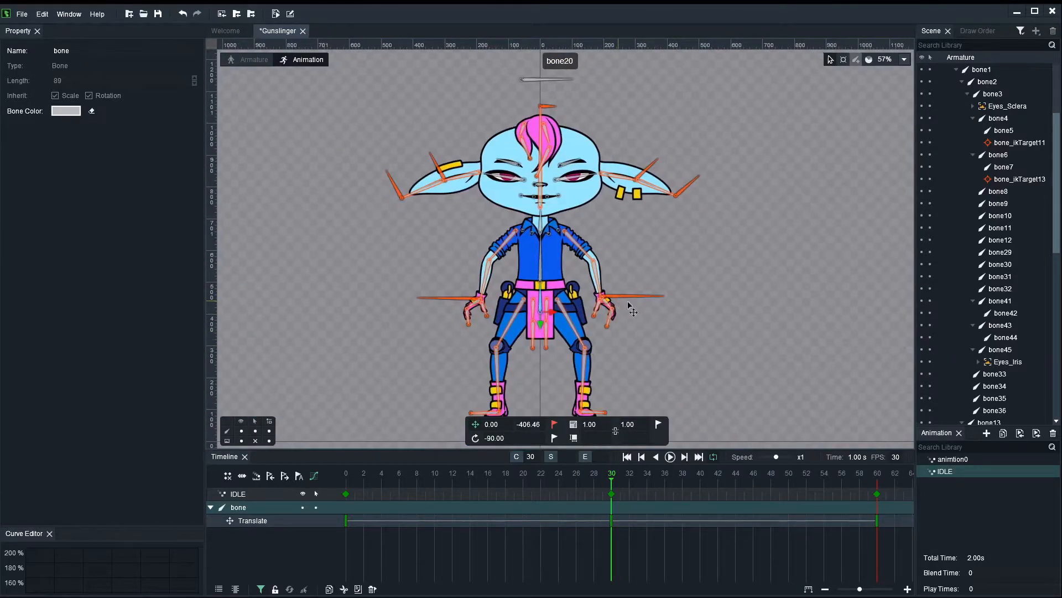
{"action": "left_click", "coordinate": [625, 313]}
Step: Play the IDLE animation from frame 0 with the bones hidden to check the hip movement, and return to frame 0 with bones shown
{"action": "left_click", "coordinate": [346, 474]}
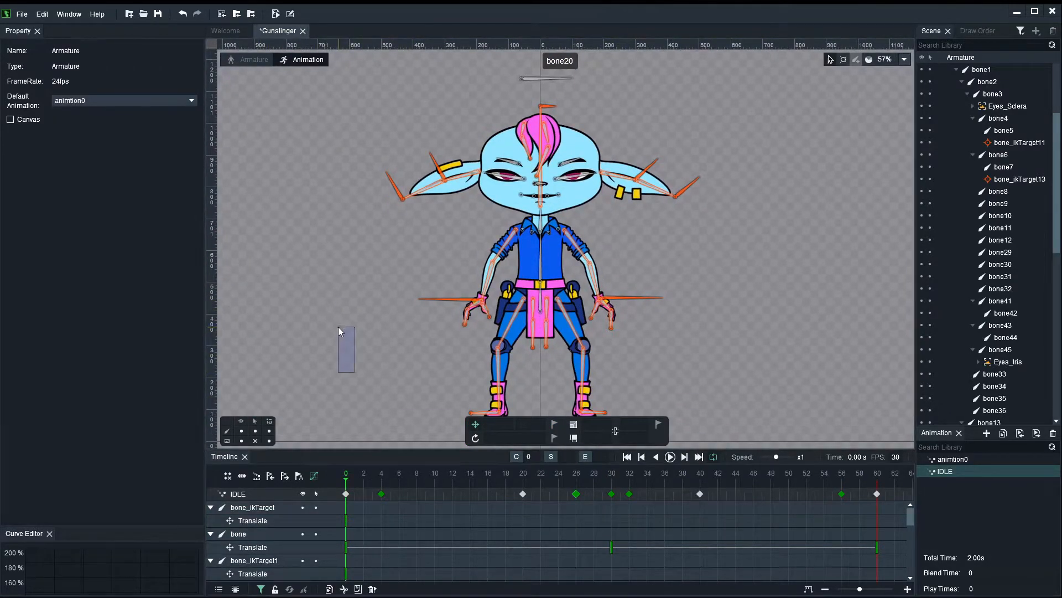
{"action": "left_click_drag", "start_coordinate": [376, 397], "coordinate": [371, 374]}
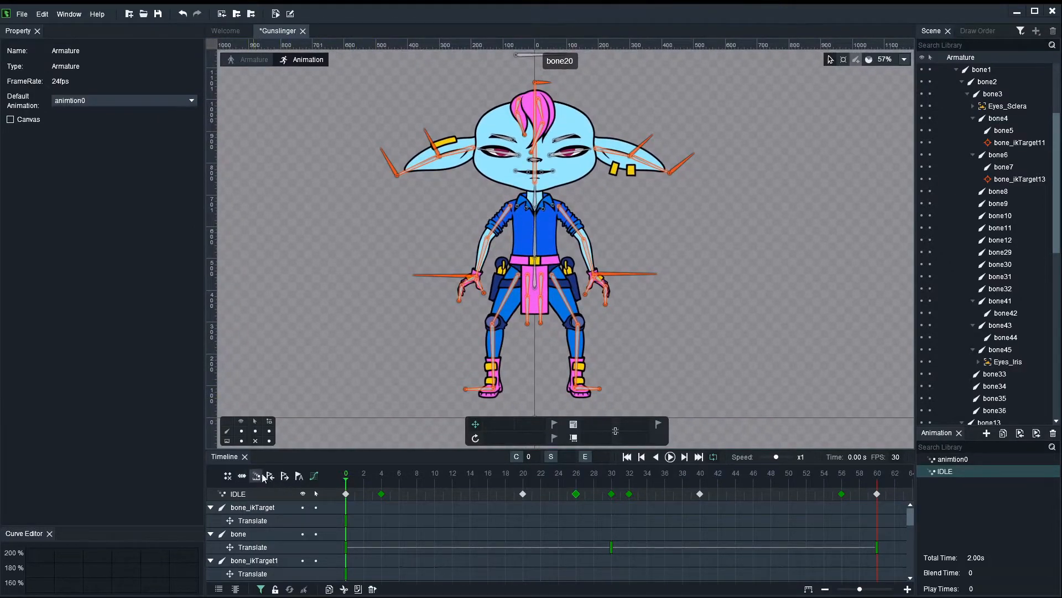
{"action": "left_click", "coordinate": [242, 431]}
{"action": "key", "text": "space"}
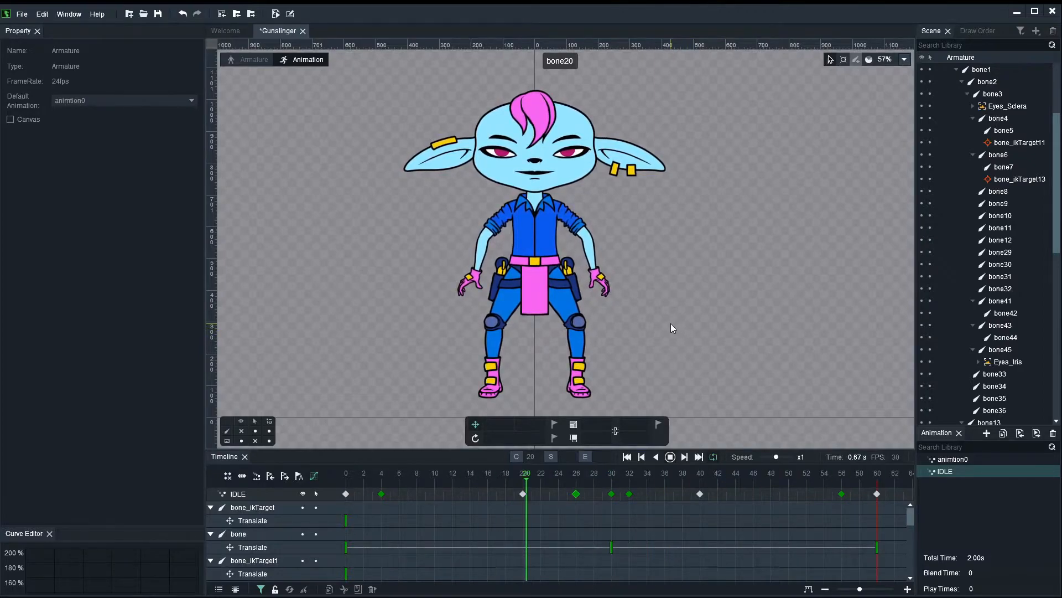
{"action": "key", "text": "Return"}
{"action": "left_click", "coordinate": [346, 475]}
{"action": "left_click", "coordinate": [253, 439]}
Step: Key the translation of the four ear IK targets, bone_ikTarget10 through bone_ikTarget13, at frames 0 and 60
{"action": "scroll", "coordinate": [440, 235], "scroll_direction": "up", "scroll_amount": 4}
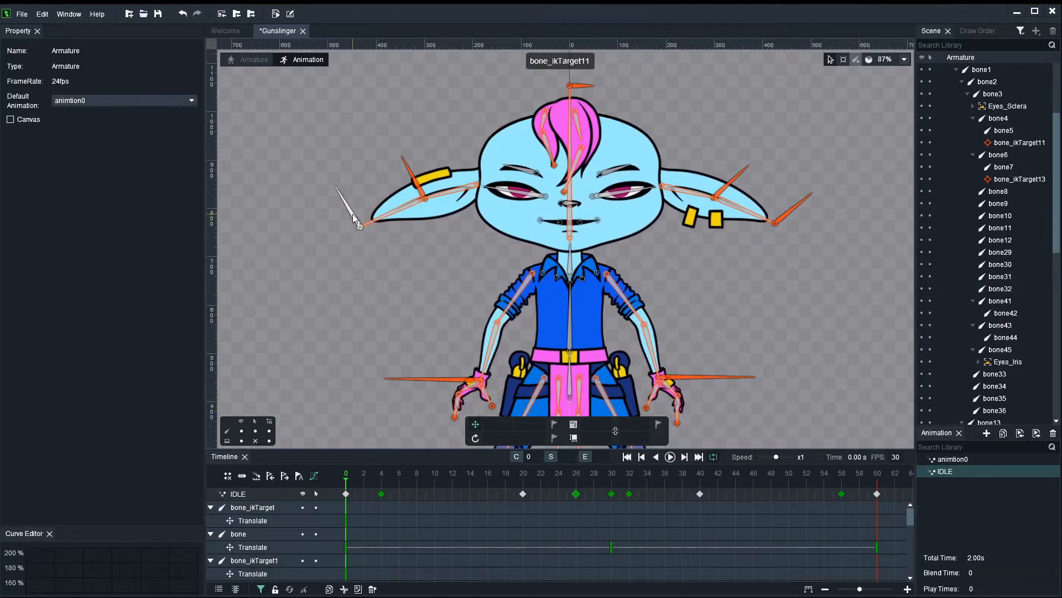
{"action": "left_click", "coordinate": [356, 225]}
{"action": "left_click", "coordinate": [414, 176], "text": "shift"}
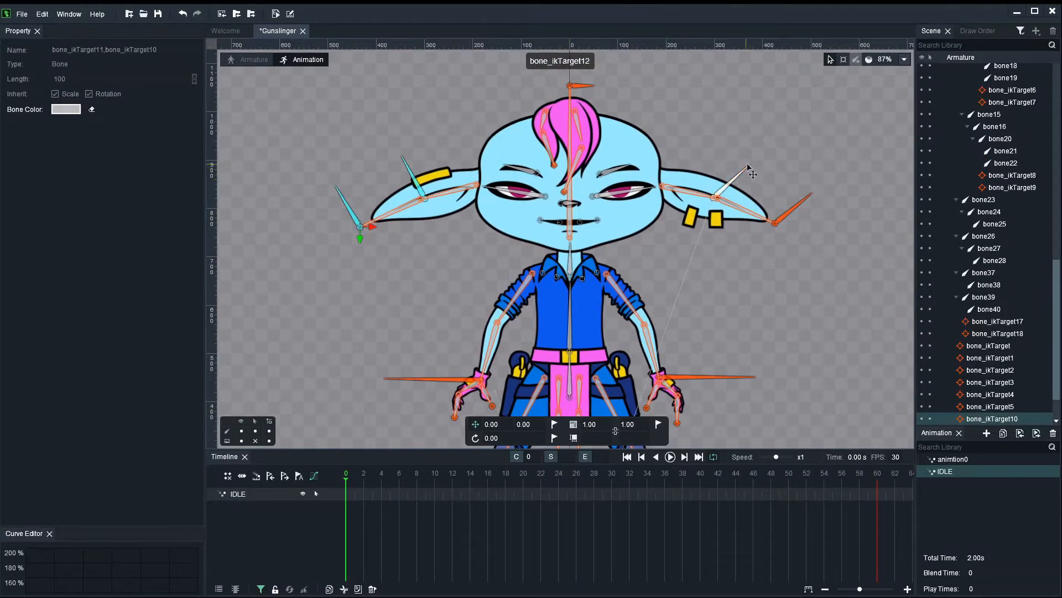
{"action": "left_click", "coordinate": [798, 208], "text": "shift"}
{"action": "left_click", "coordinate": [797, 221], "text": "shift"}
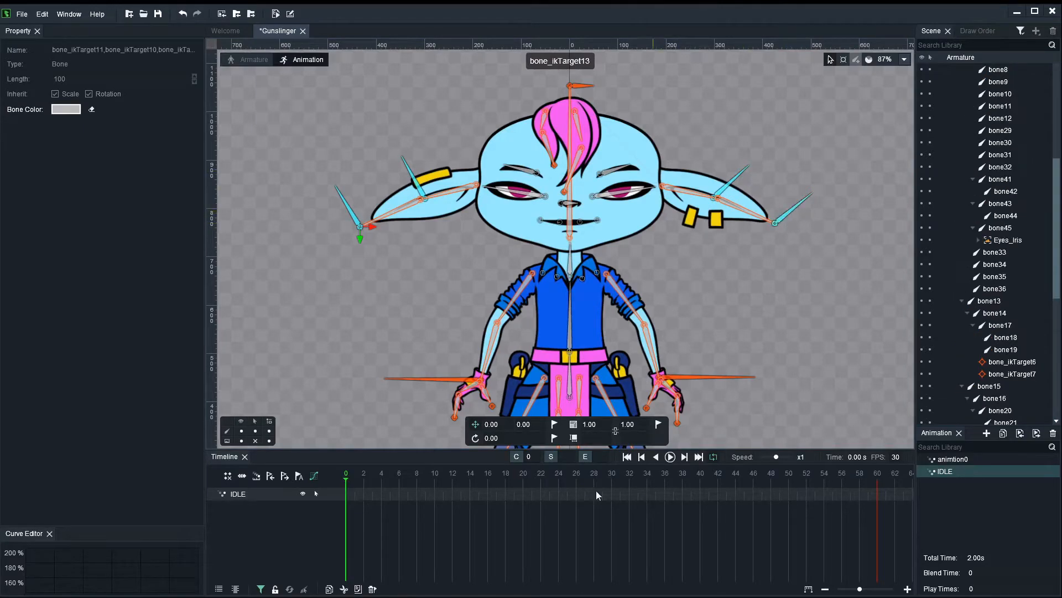
{"action": "left_click", "coordinate": [555, 424]}
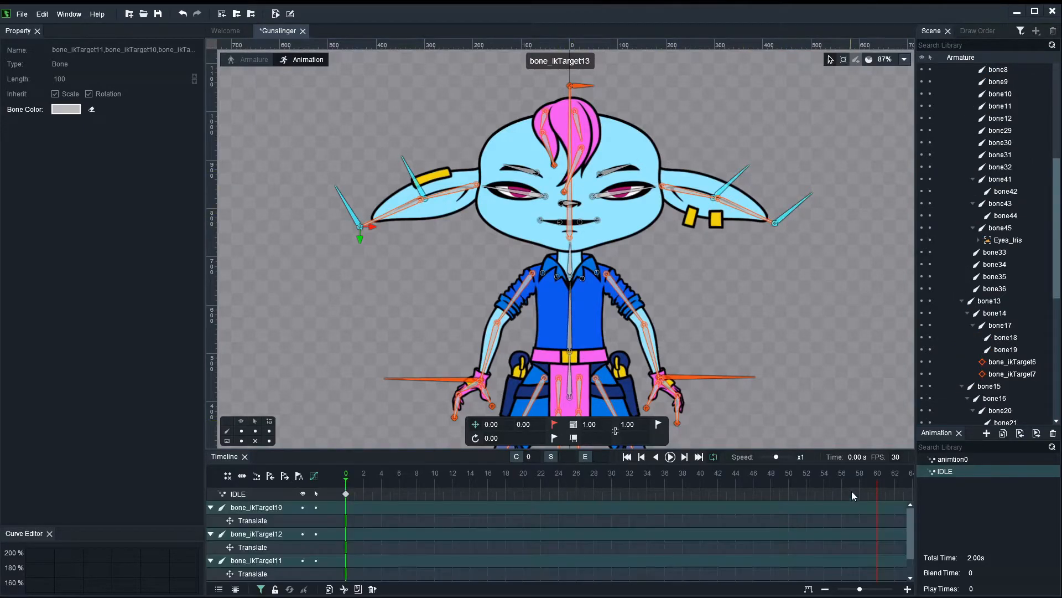
{"action": "left_click", "coordinate": [878, 475]}
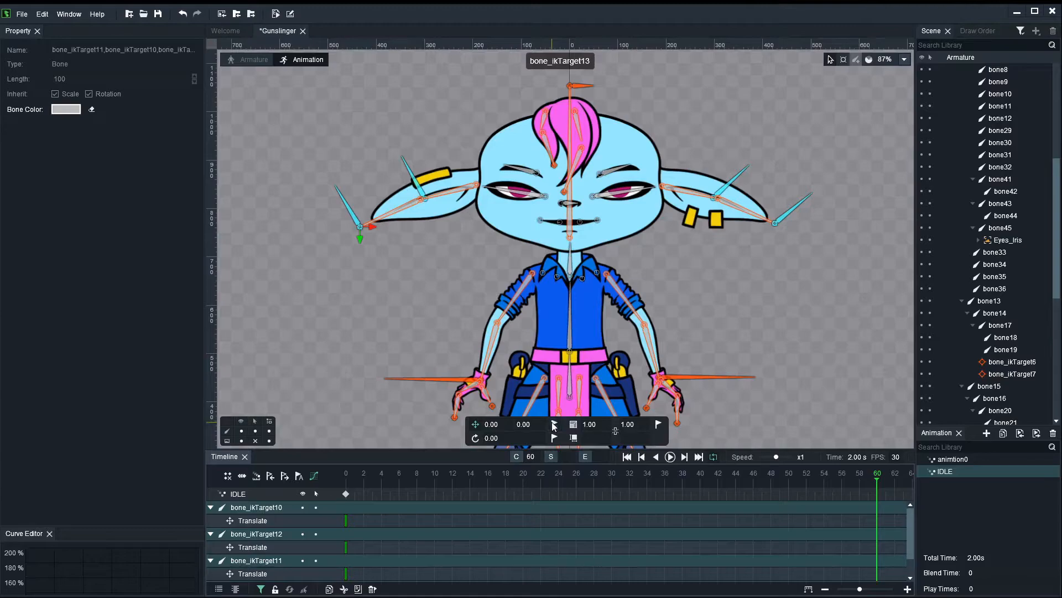
{"action": "left_click", "coordinate": [555, 424]}
Step: Lower the four ear IK targets slightly at frame 30 and key their translation
{"action": "left_click", "coordinate": [609, 477]}
{"action": "left_click_drag", "start_coordinate": [407, 476], "coordinate": [567, 486]}
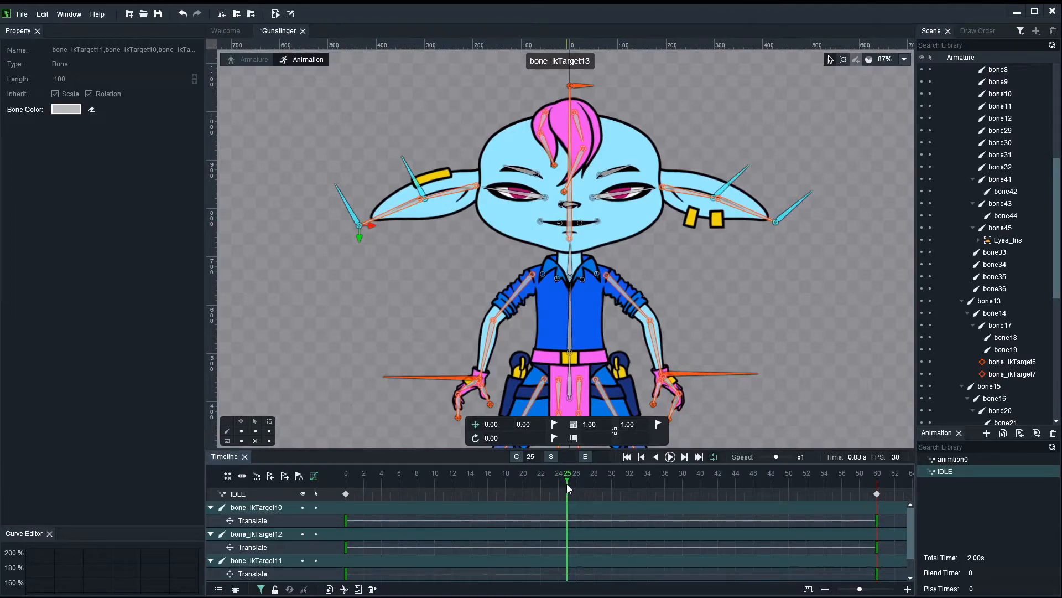
{"action": "left_click_drag", "start_coordinate": [569, 484], "coordinate": [611, 494]}
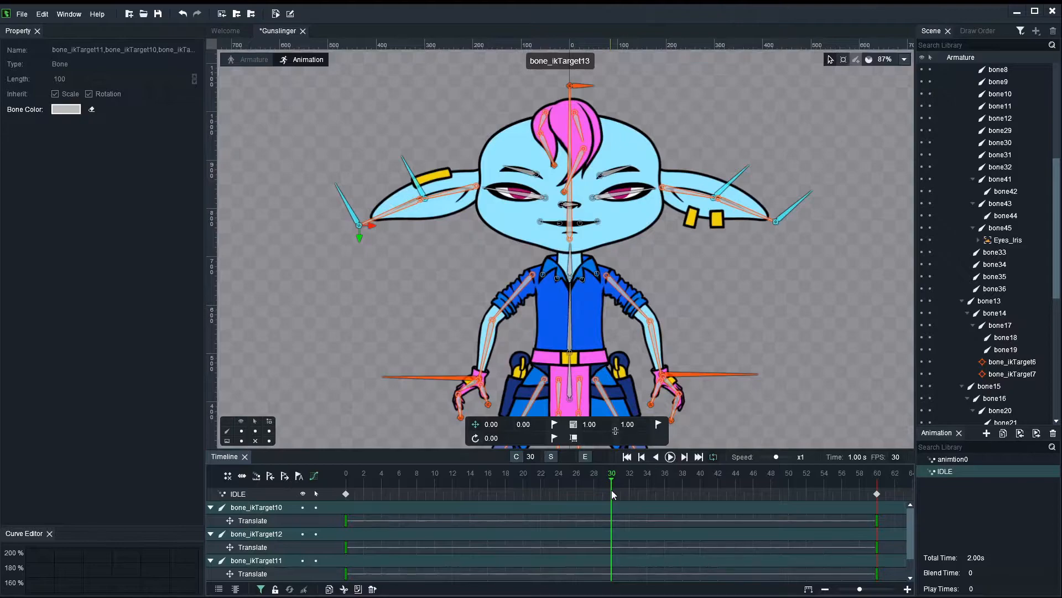
{"action": "scroll", "coordinate": [425, 218], "scroll_direction": "up", "scroll_amount": 2}
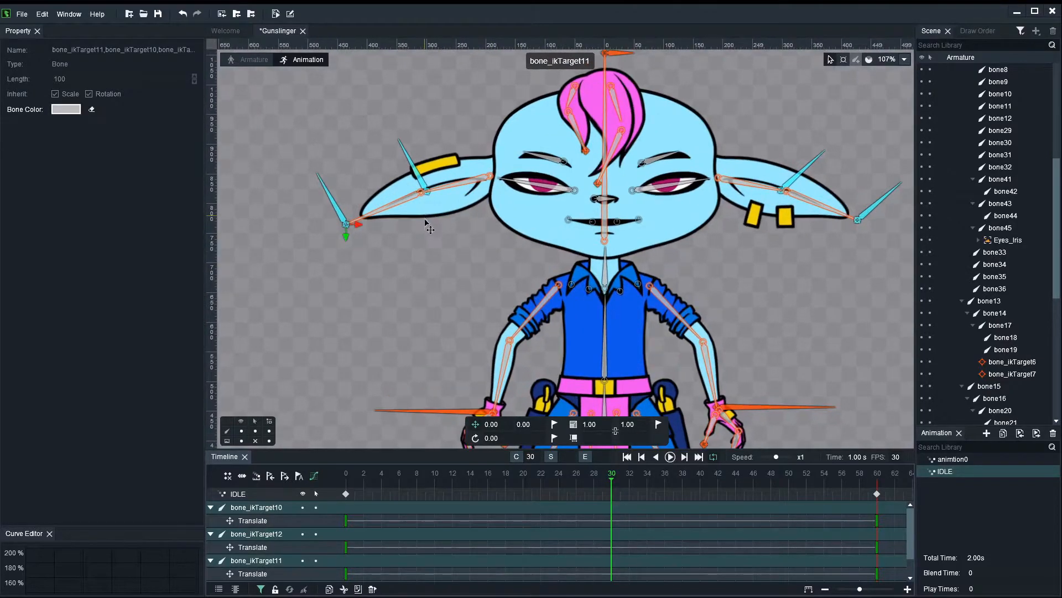
{"action": "left_click_drag", "start_coordinate": [353, 249], "coordinate": [352, 252]}
{"action": "key", "text": "ctrl+z"}
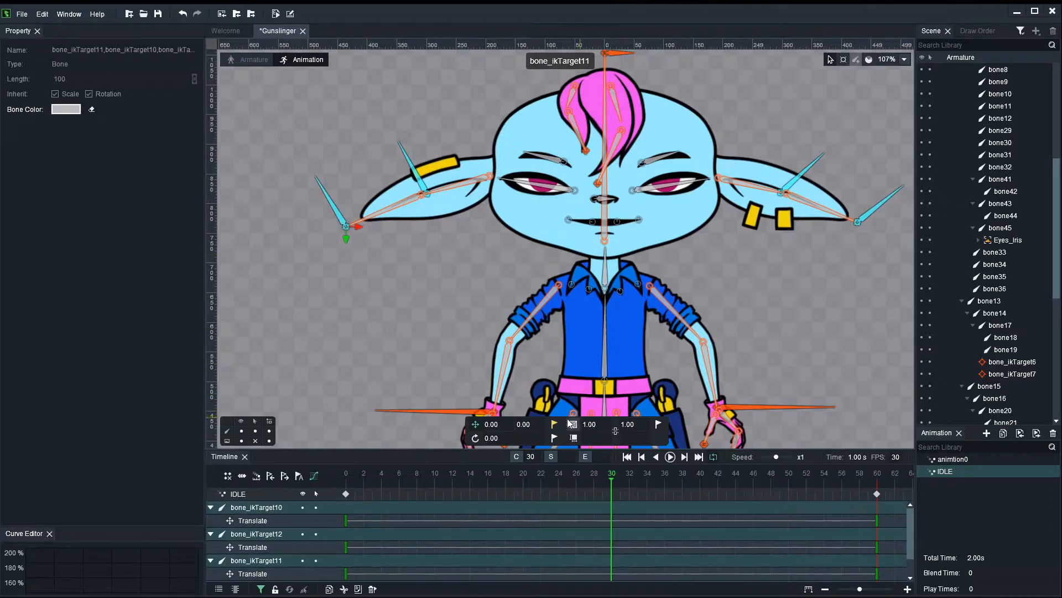
{"action": "left_click", "coordinate": [552, 423]}
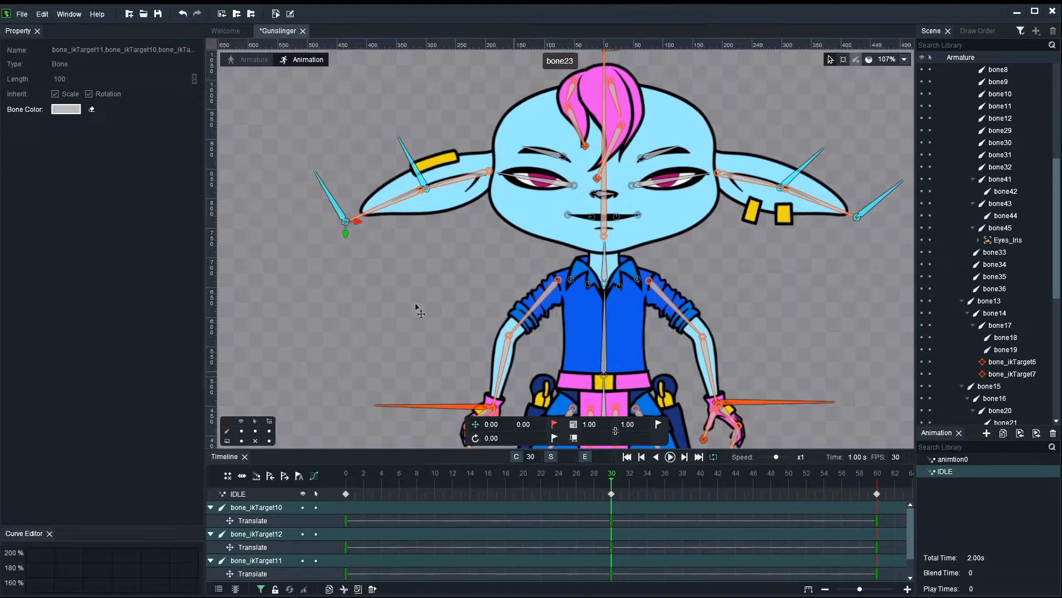
Step: Lower only the ear-tip targets bone_ikTarget11 and bone_ikTarget13 a little further at frame 30 and key their translation
{"action": "left_click", "coordinate": [451, 321]}
{"action": "left_click", "coordinate": [338, 210]}
{"action": "left_click", "coordinate": [886, 209], "text": "shift"}
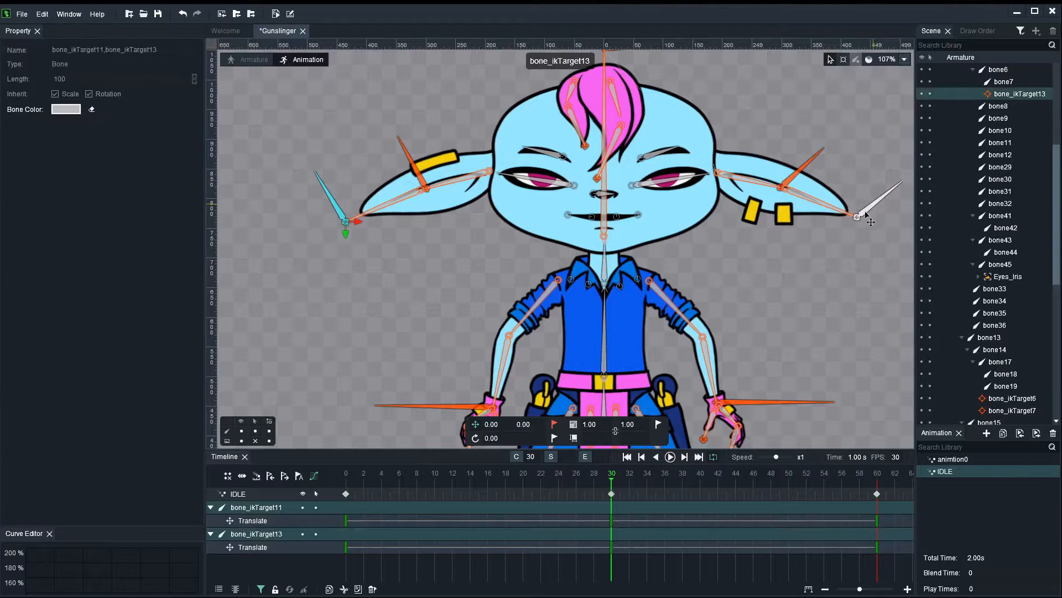
{"action": "left_click_drag", "start_coordinate": [346, 241], "coordinate": [346, 244]}
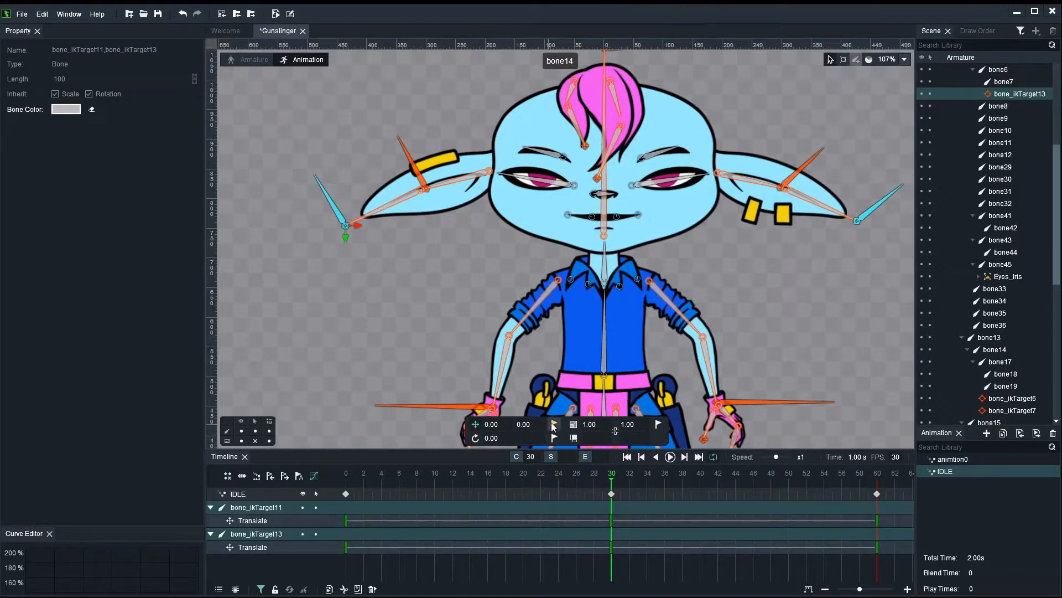
Step: Play the IDLE animation from frame 0 with the bones hidden to check the lowered ears, and show the bones again
{"action": "scroll", "coordinate": [454, 335], "scroll_direction": "down", "scroll_amount": 4}
{"action": "left_click", "coordinate": [433, 410]}
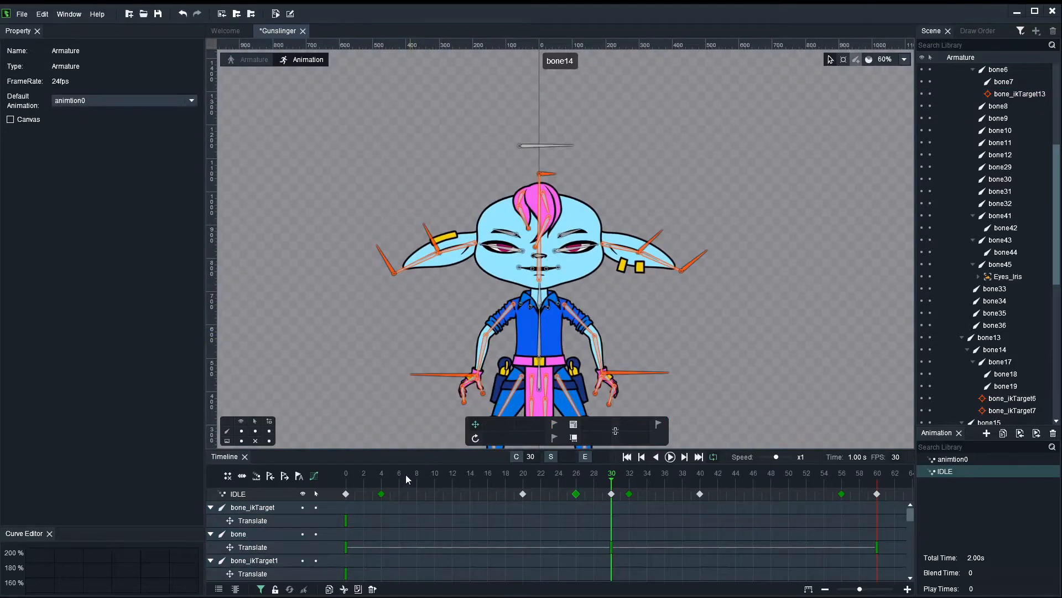
{"action": "left_click_drag", "start_coordinate": [408, 475], "coordinate": [294, 467]}
{"action": "left_click", "coordinate": [241, 430]}
{"action": "key", "text": "space"}
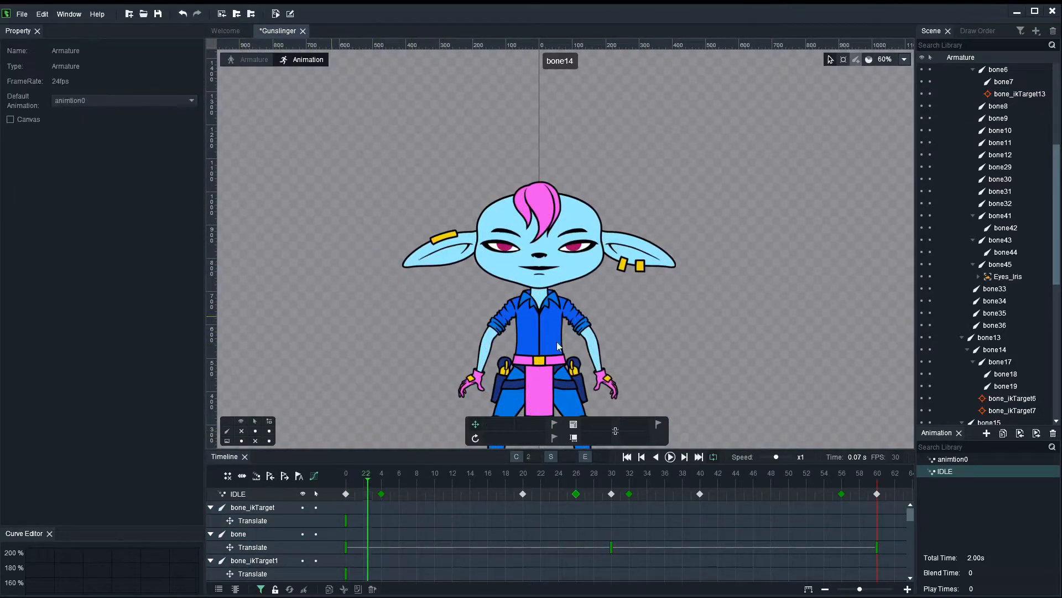
{"action": "left_click_drag", "start_coordinate": [786, 341], "coordinate": [774, 254]}
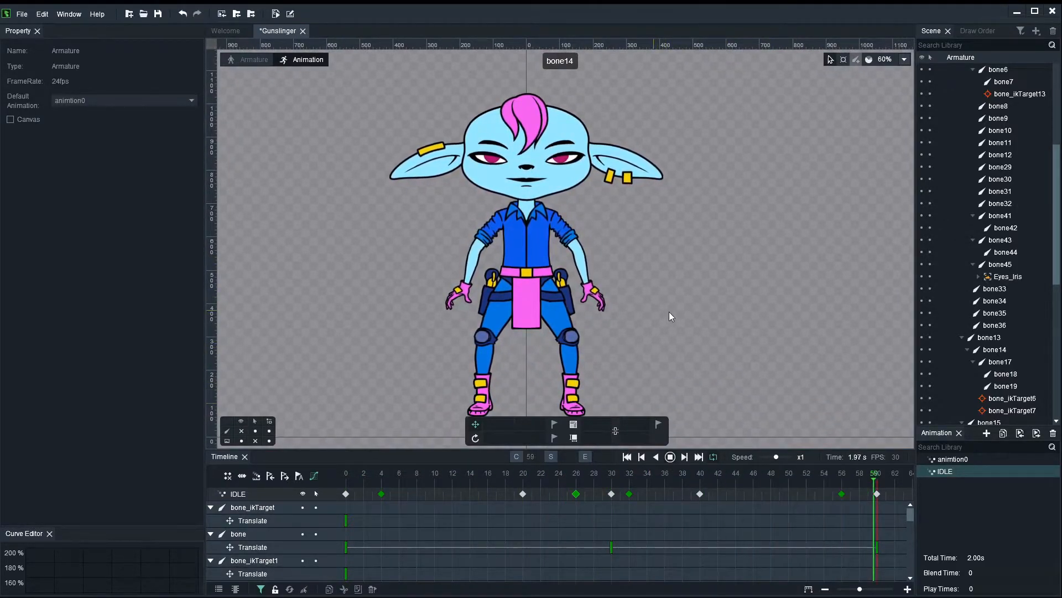
{"action": "key", "text": "space"}
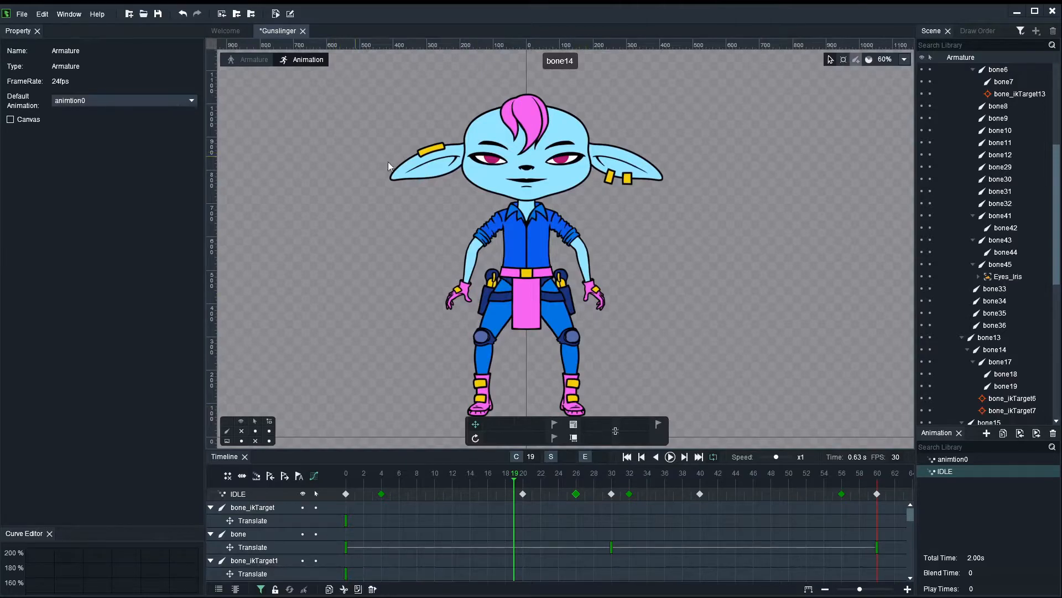
{"action": "left_click", "coordinate": [241, 430]}
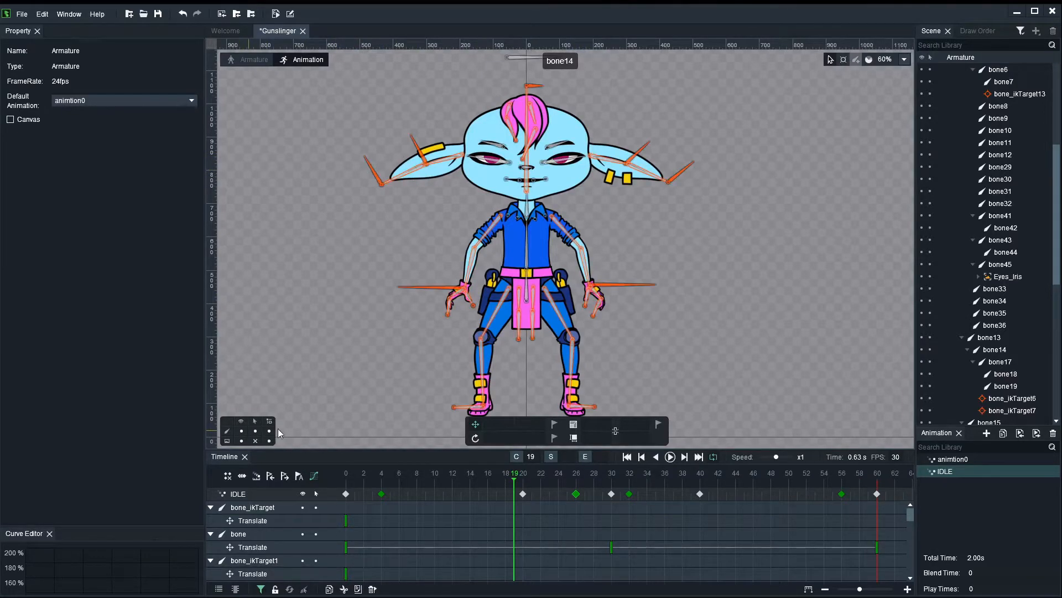
Step: Raise the ear-tip targets bone_ikTarget11 and bone_ikTarget13 slightly at frame 30 and key their translation
{"action": "left_click", "coordinate": [381, 183]}
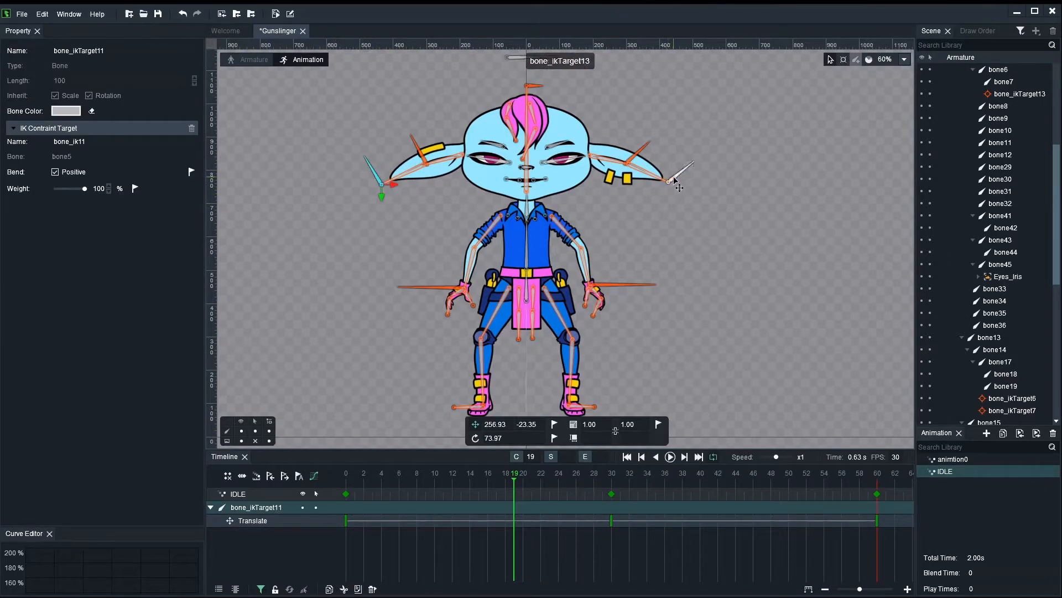
{"action": "left_click", "coordinate": [670, 181], "text": "ctrl"}
{"action": "mouse_move", "coordinate": [386, 206]}
{"action": "left_mouse_down"}
{"action": "mouse_move", "coordinate": [385, 189]}
{"action": "mouse_move", "coordinate": [387, 200]}
{"action": "left_mouse_up"}
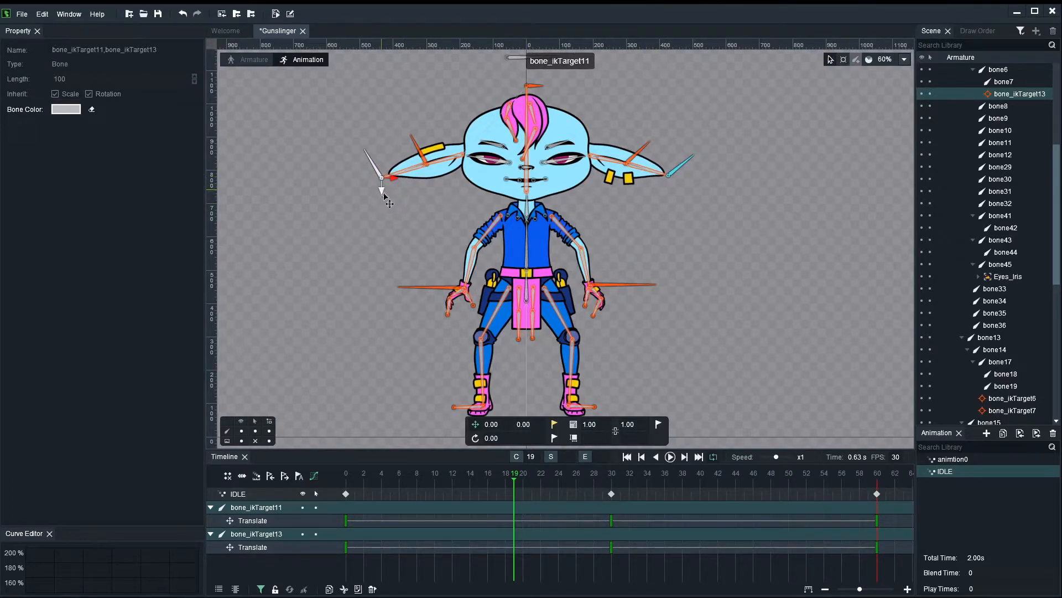
{"action": "left_click", "coordinate": [612, 483]}
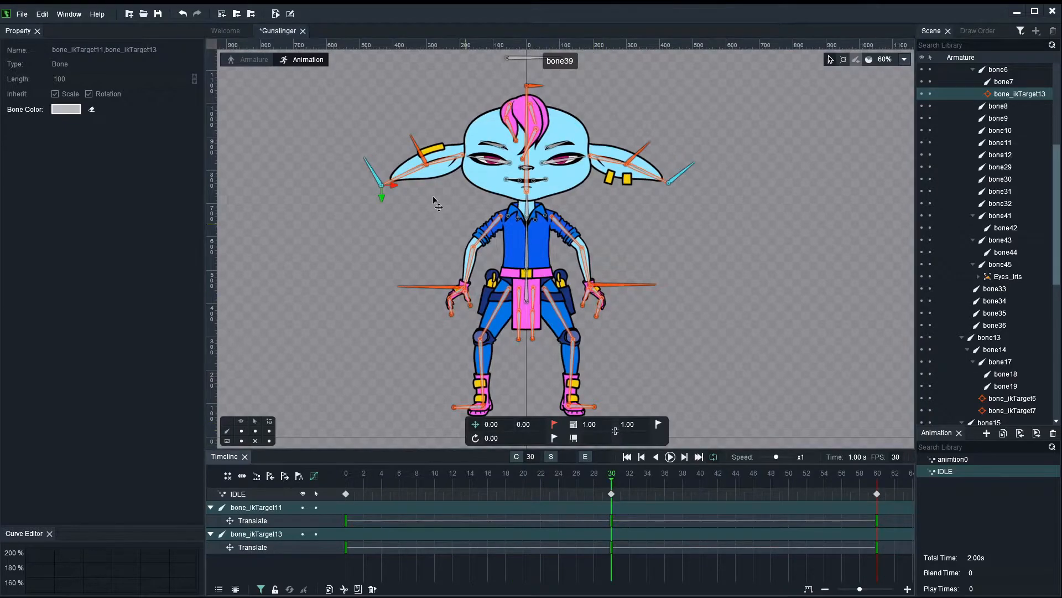
{"action": "left_click_drag", "start_coordinate": [384, 209], "coordinate": [385, 202]}
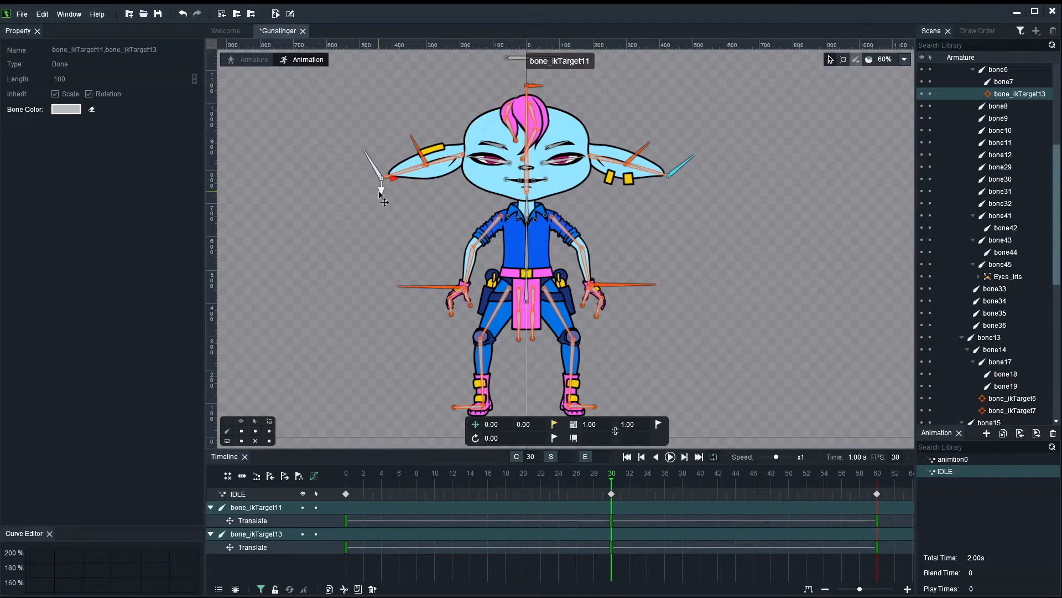
{"action": "left_click", "coordinate": [376, 338]}
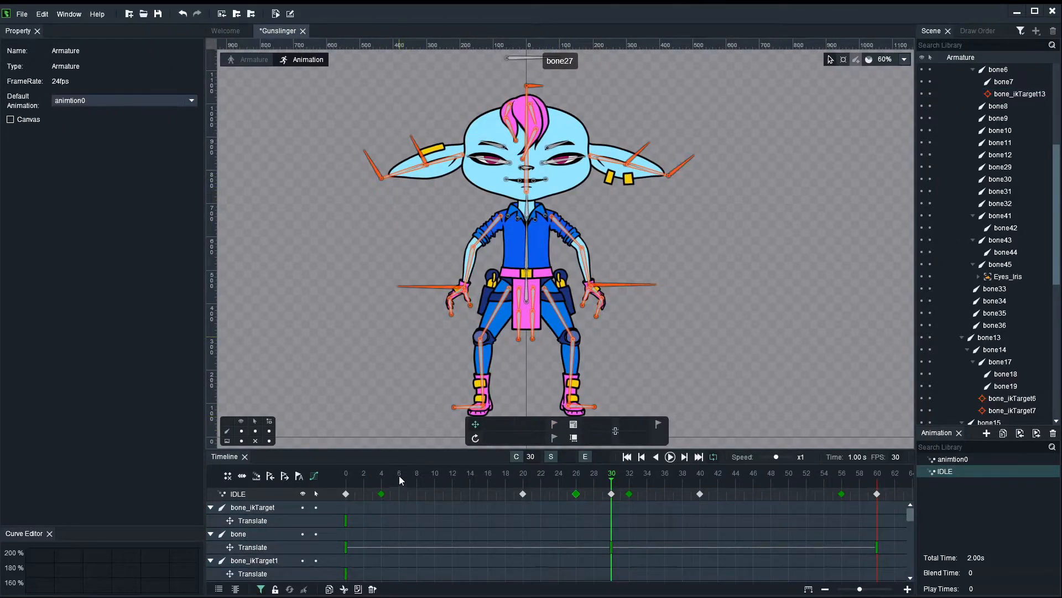
Step: Replay the IDLE animation from frame 0 without bones to check the raised ear tips, and show the bones again
{"action": "left_click_drag", "start_coordinate": [398, 480], "coordinate": [235, 455]}
{"action": "left_click", "coordinate": [241, 431]}
{"action": "key", "text": "space"}
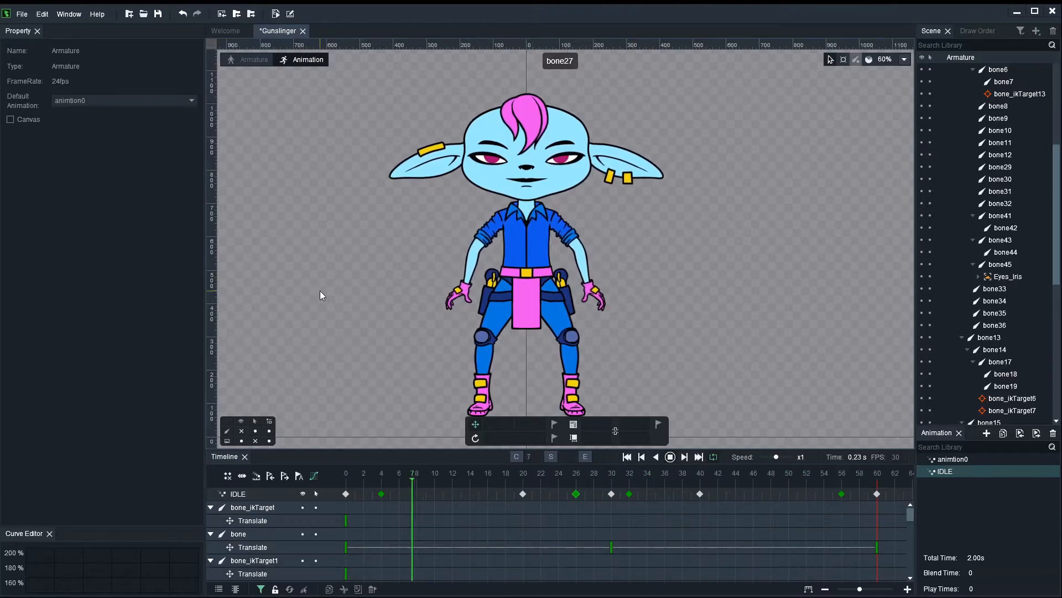
{"action": "key", "text": "space"}
{"action": "left_click", "coordinate": [243, 431]}
Step: Raise the mid-ear targets bone_ikTarget10 and bone_ikTarget12 slightly at frame 46 and key their translation
{"action": "scroll", "coordinate": [460, 160], "scroll_direction": "up", "scroll_amount": 3}
{"action": "left_click", "coordinate": [714, 157]}
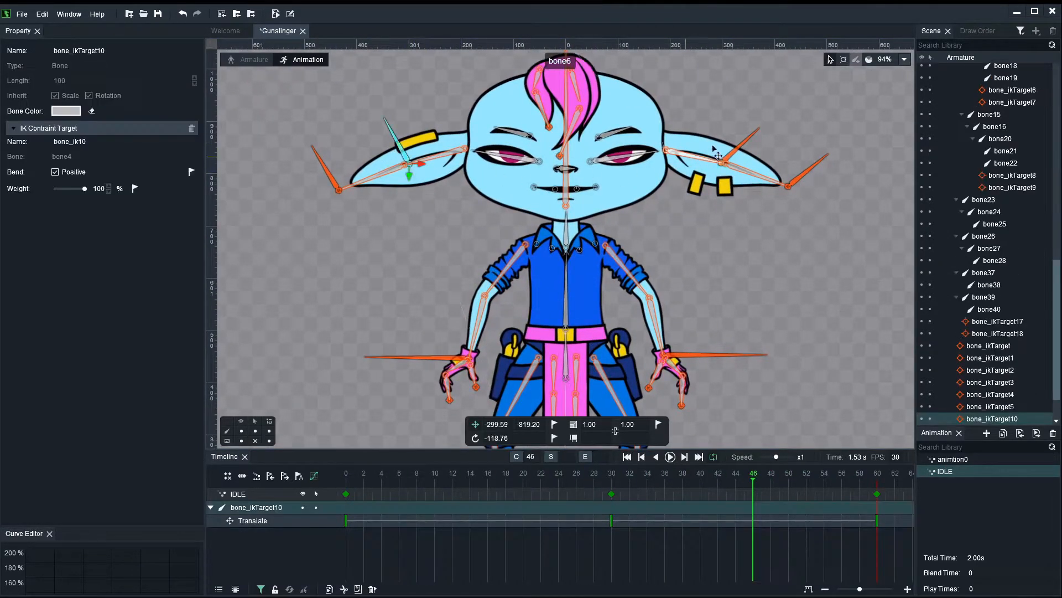
{"action": "left_click", "coordinate": [409, 166], "text": "shift"}
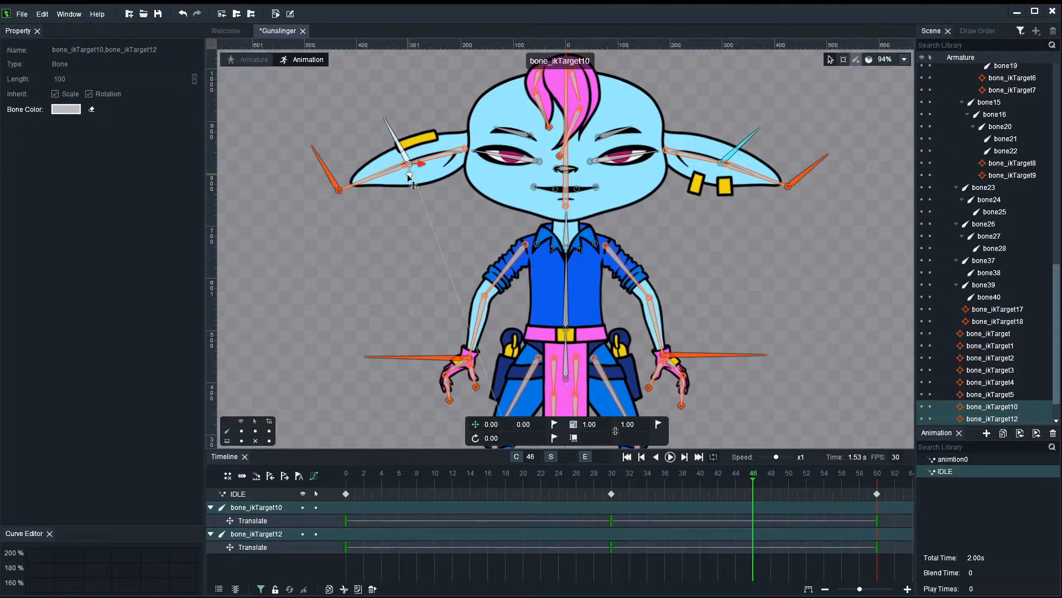
{"action": "left_click_drag", "start_coordinate": [410, 176], "coordinate": [410, 173]}
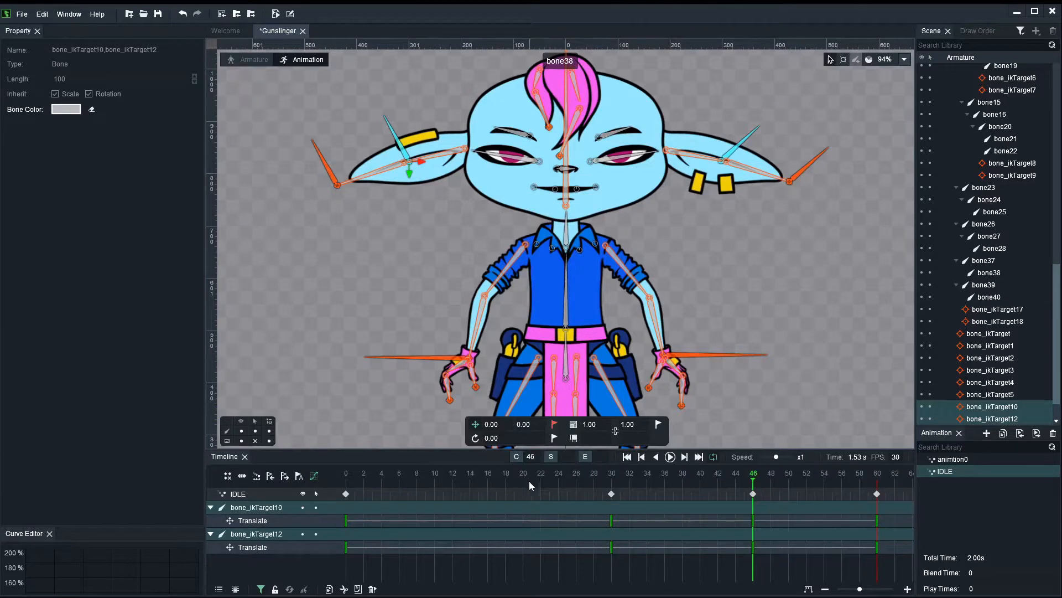
Step: Play the IDLE animation from frame 0 to check the mid-ear movement with the bones hidden, and show the bones again
{"action": "left_click_drag", "start_coordinate": [381, 483], "coordinate": [319, 483]}
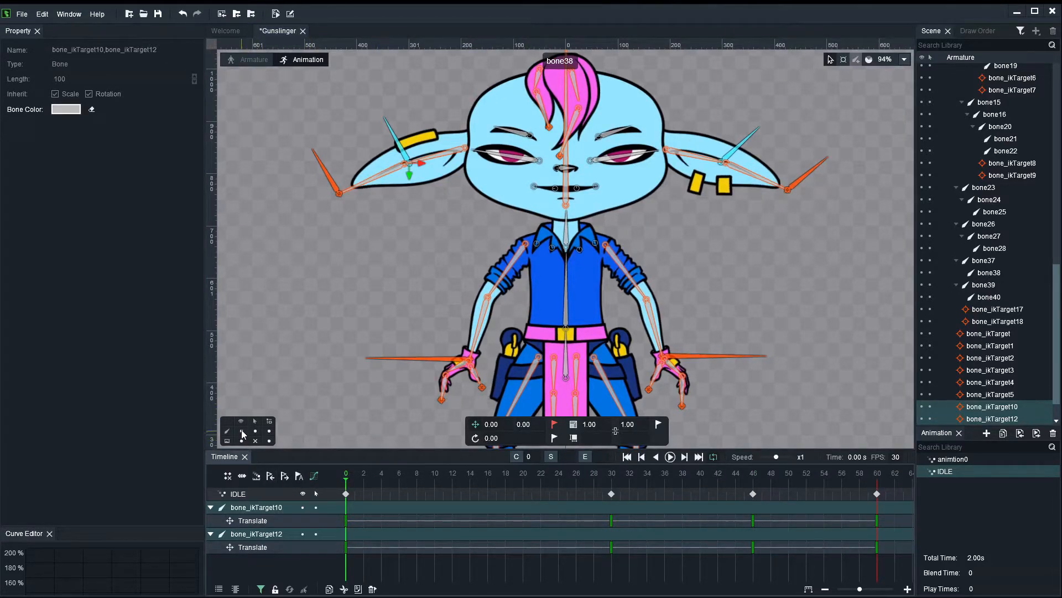
{"action": "left_click", "coordinate": [367, 255]}
{"action": "key", "text": "space"}
{"action": "scroll", "coordinate": [367, 256], "scroll_direction": "down", "scroll_amount": 2}
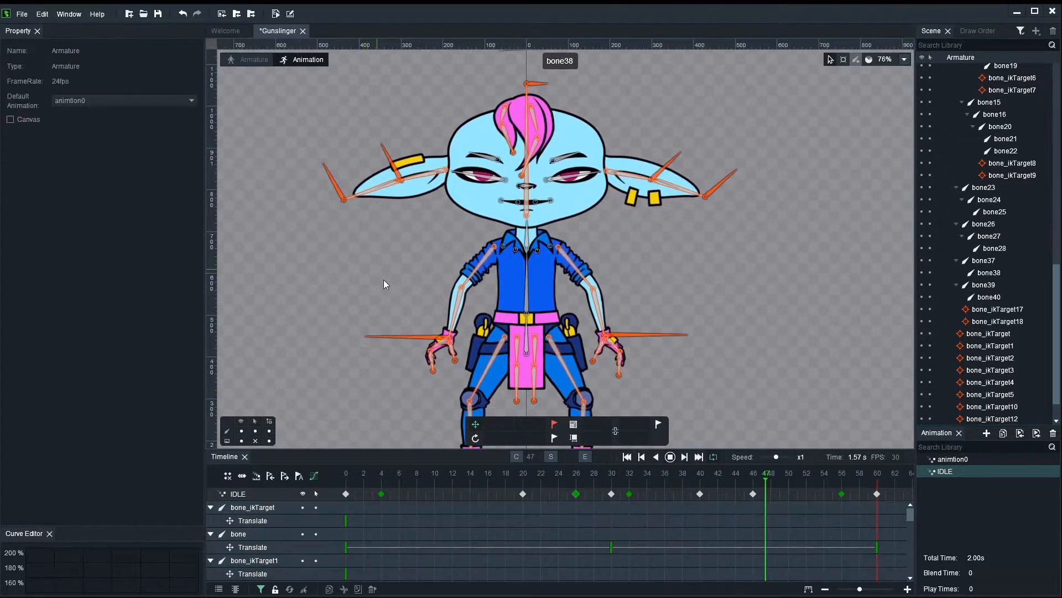
{"action": "left_click", "coordinate": [241, 431]}
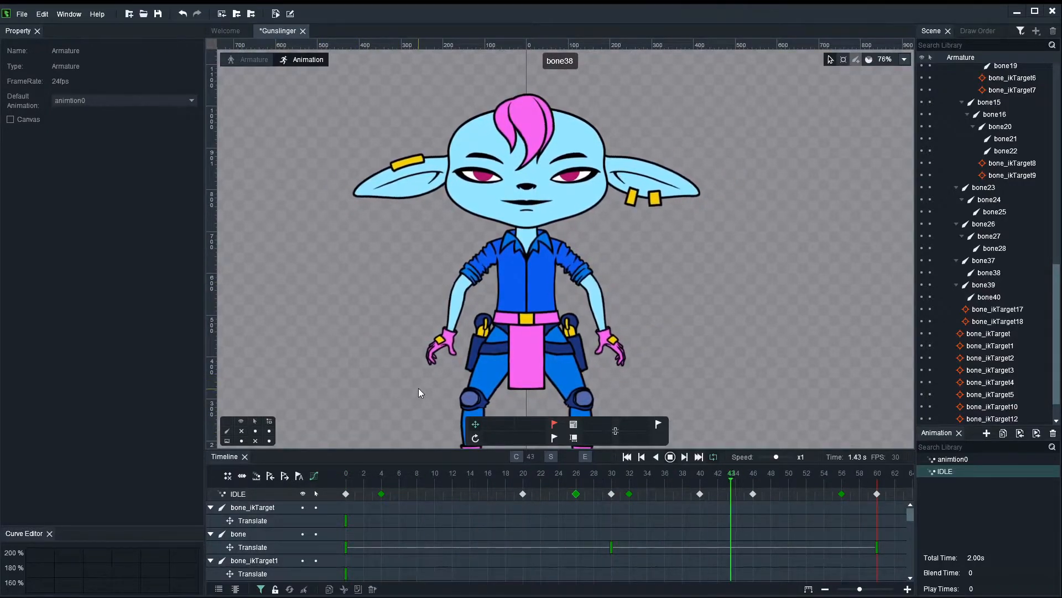
{"action": "key", "text": "space"}
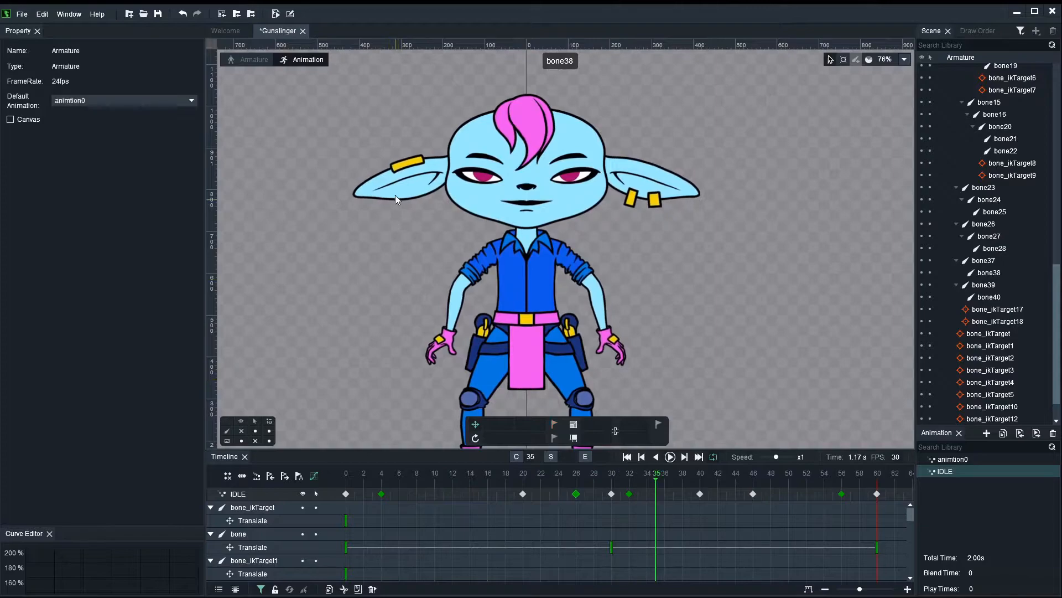
{"action": "left_click", "coordinate": [243, 430]}
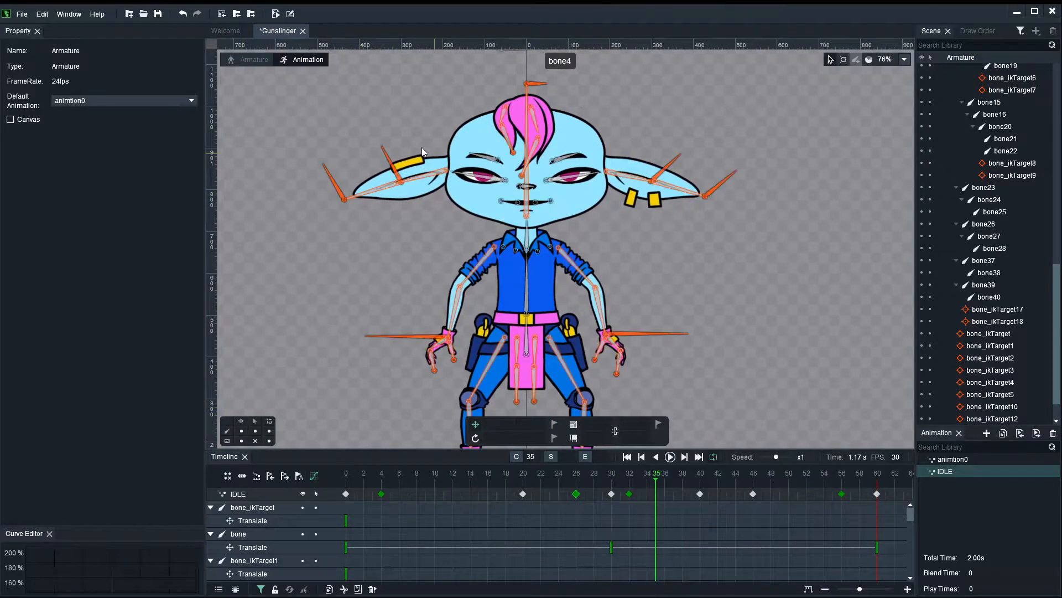
Step: Delete the frame 46 translation keys of the mid-ear targets bone_ikTarget10 and bone_ikTarget12
{"action": "left_click", "coordinate": [391, 163]}
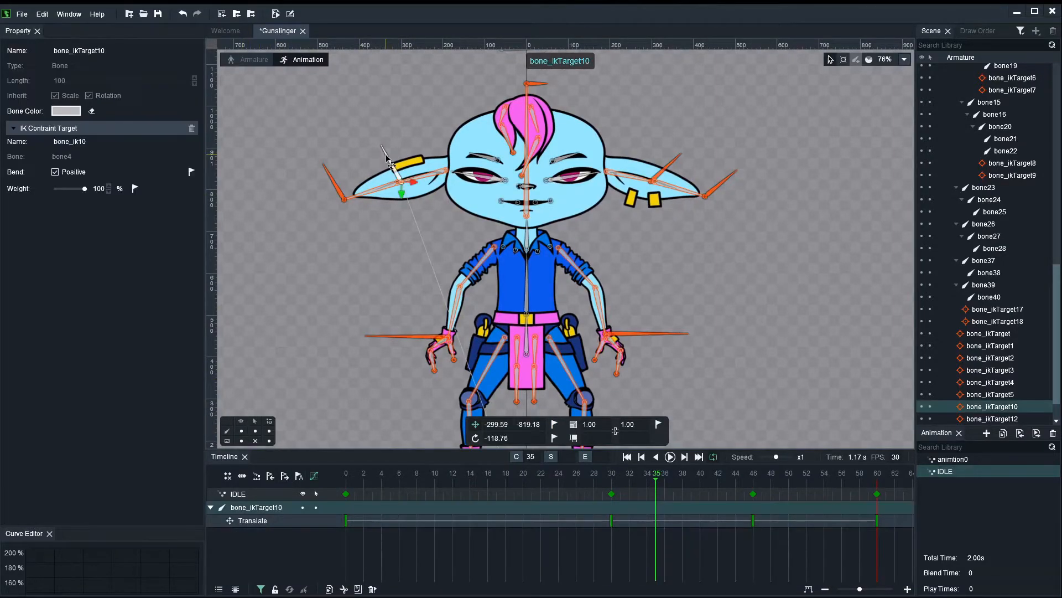
{"action": "left_click", "coordinate": [753, 493]}
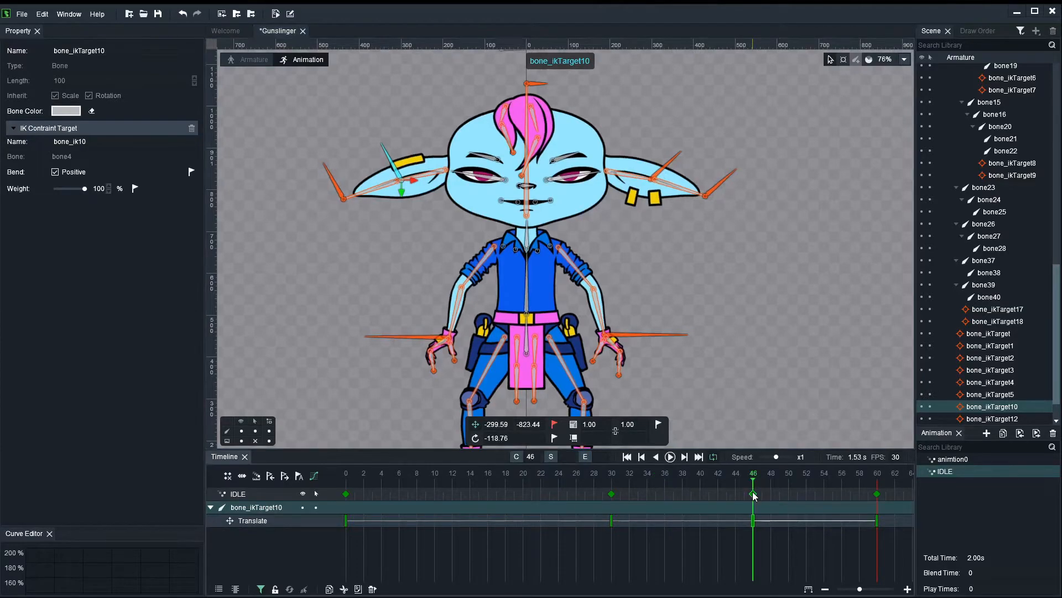
{"action": "key", "text": "Delete"}
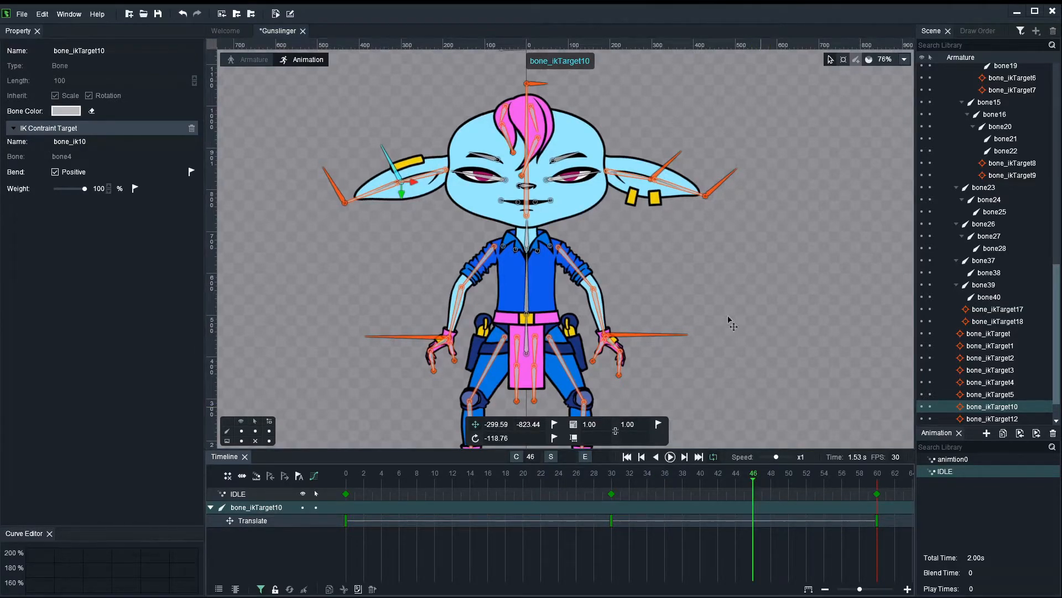
{"action": "left_click", "coordinate": [670, 178]}
{"action": "key", "text": "Delete"}
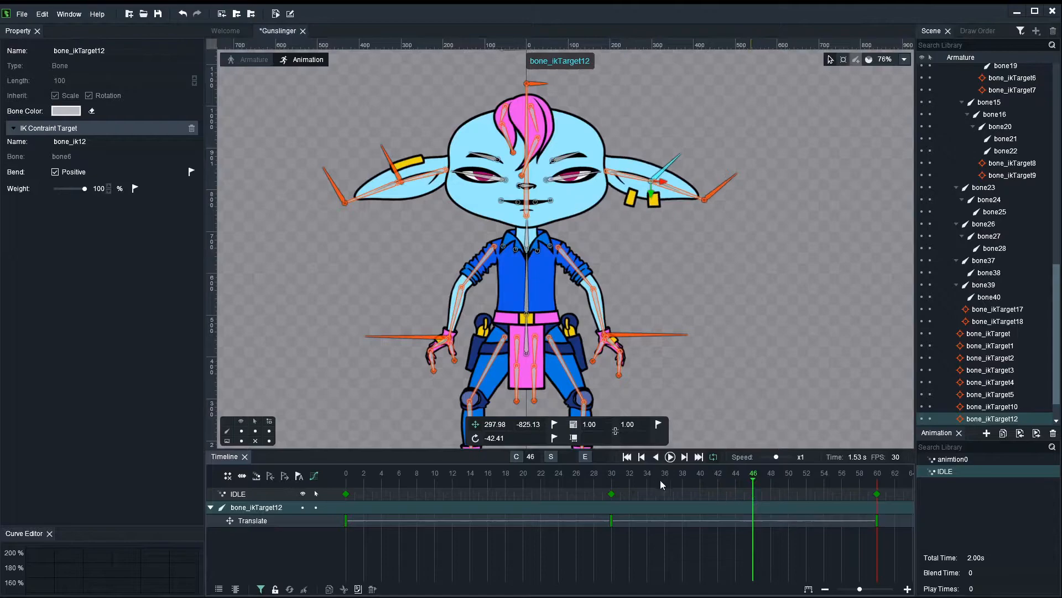
Step: Raise the mid-ear targets bone_ikTarget10 and bone_ikTarget12 slightly at frame 30 and key their translation
{"action": "left_click", "coordinate": [612, 477]}
{"action": "left_click", "coordinate": [418, 182]}
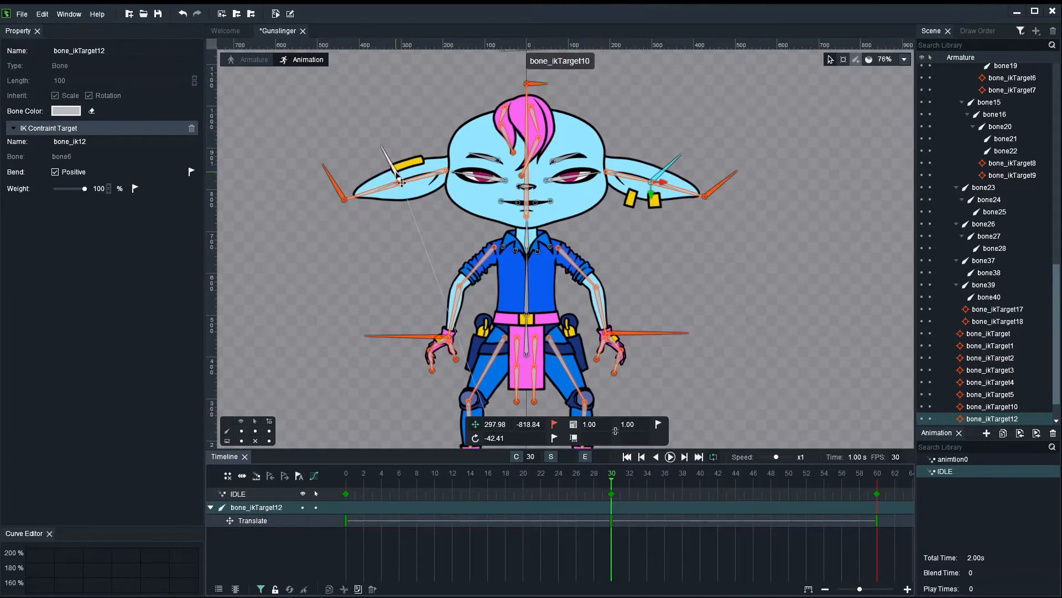
{"action": "left_click", "coordinate": [658, 183], "text": "shift"}
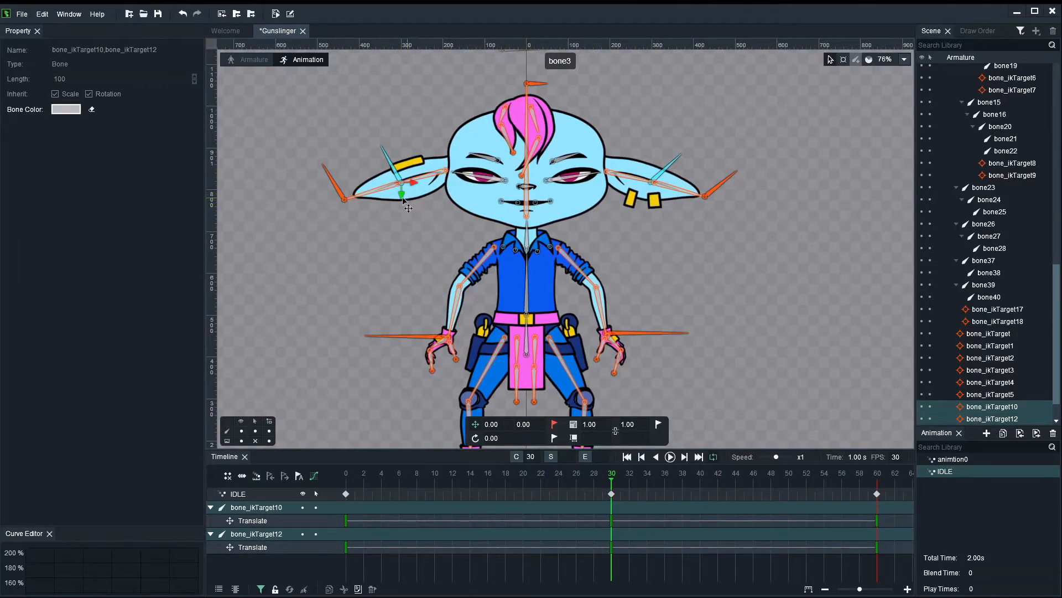
{"action": "left_click_drag", "start_coordinate": [401, 193], "coordinate": [402, 192]}
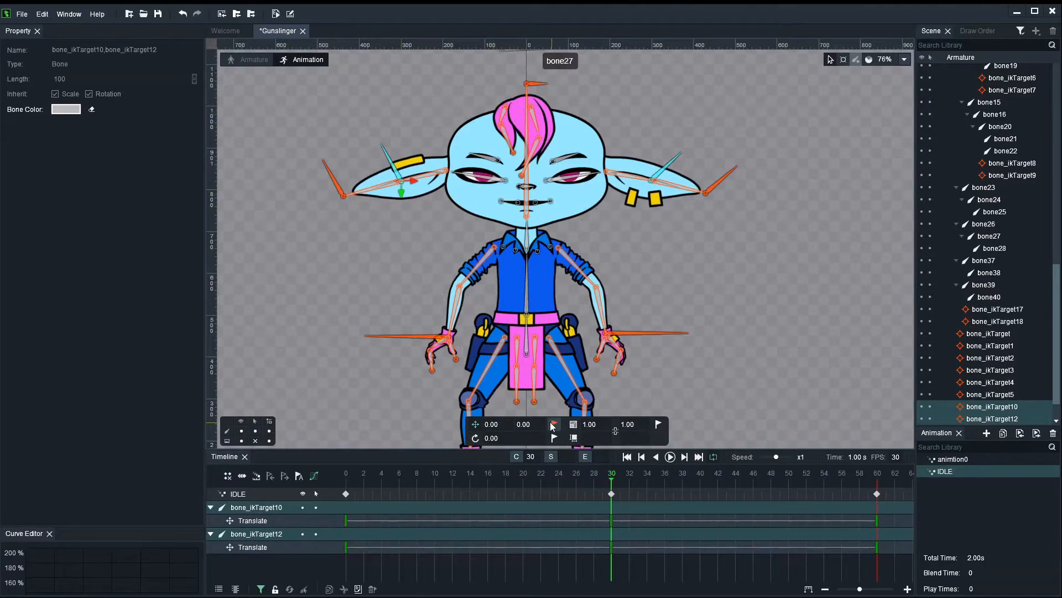
Step: Play the IDLE animation from frame 0 with the bones hidden to check the ear movement after the frame 30 adjustment
{"action": "left_click_drag", "start_coordinate": [354, 478], "coordinate": [273, 468]}
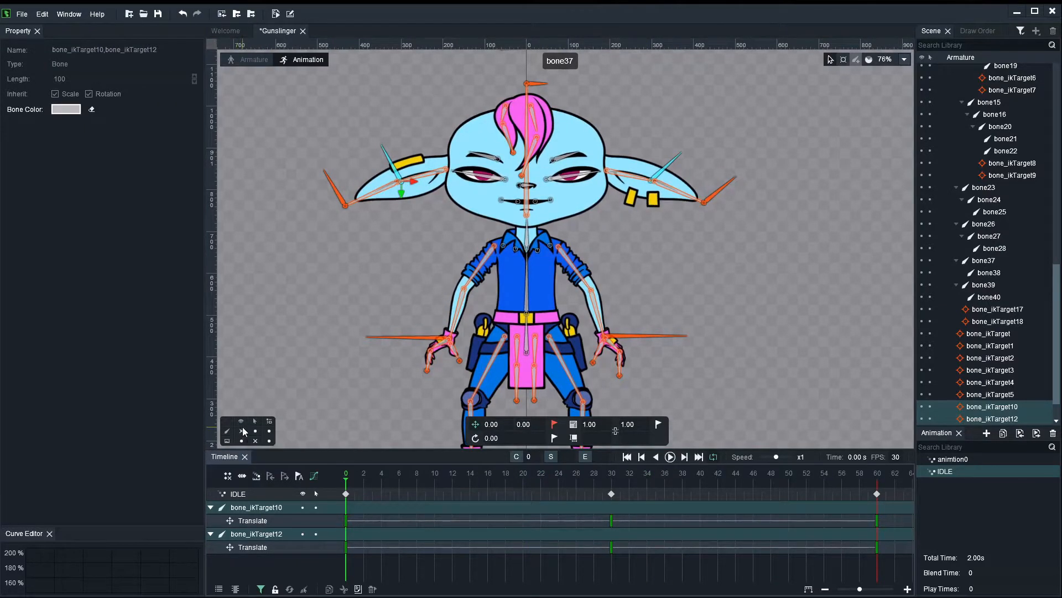
{"action": "key", "text": "space"}
{"action": "left_click", "coordinate": [327, 320]}
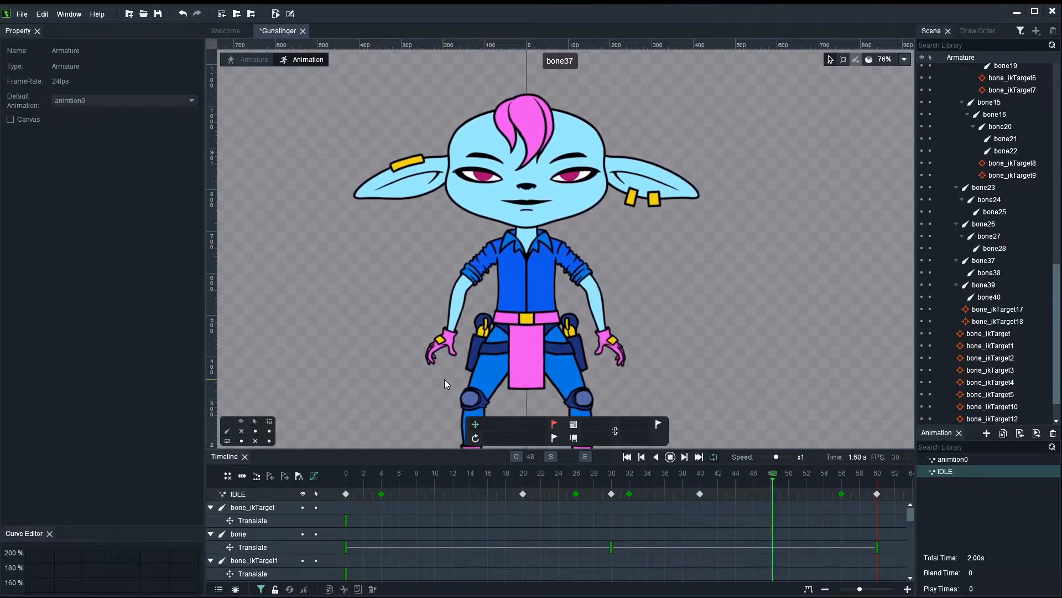
Step: Finish checking the IDLE playback, return to frame 0 and show the bones again
{"action": "scroll", "coordinate": [732, 325], "scroll_direction": "down", "scroll_amount": 3}
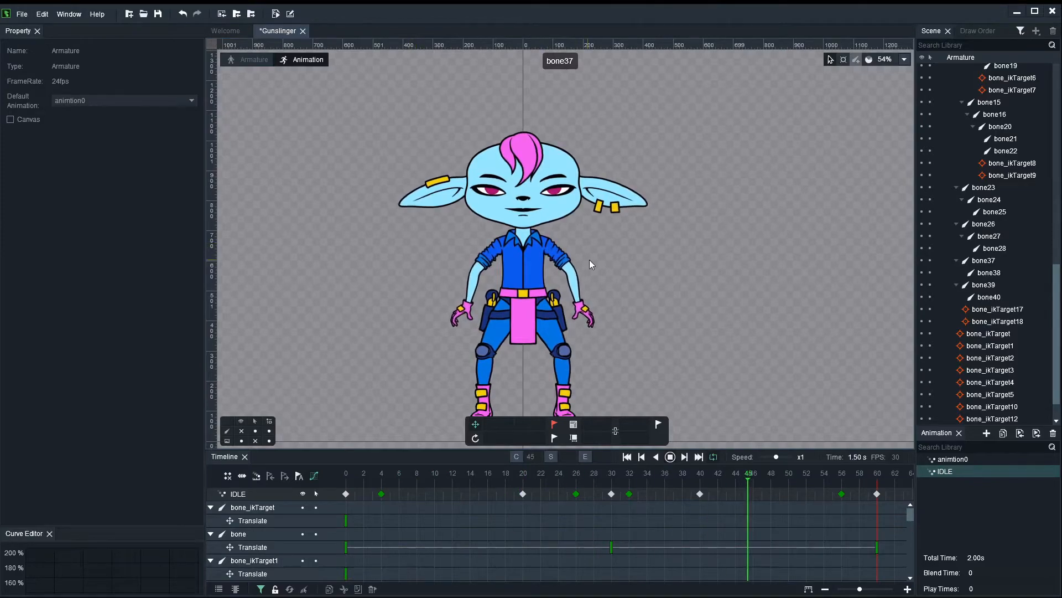
{"action": "key", "text": "Return"}
{"action": "left_click", "coordinate": [336, 480]}
{"action": "left_click", "coordinate": [244, 431]}
Step: Lower the ear-tip targets bone_ikTarget13 and bone_ikTarget11 slightly at frame 30 and key their translation
{"action": "scroll", "coordinate": [686, 238], "scroll_direction": "up", "scroll_amount": 2}
{"action": "left_click", "coordinate": [656, 204]}
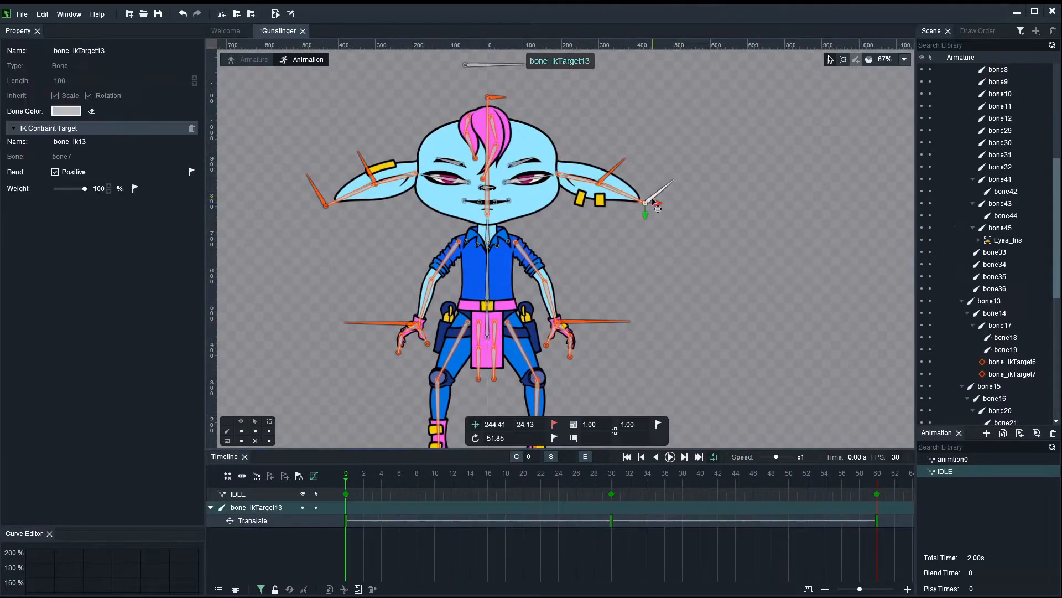
{"action": "left_click", "coordinate": [611, 489]}
{"action": "scroll", "coordinate": [675, 224], "scroll_direction": "up", "scroll_amount": 4}
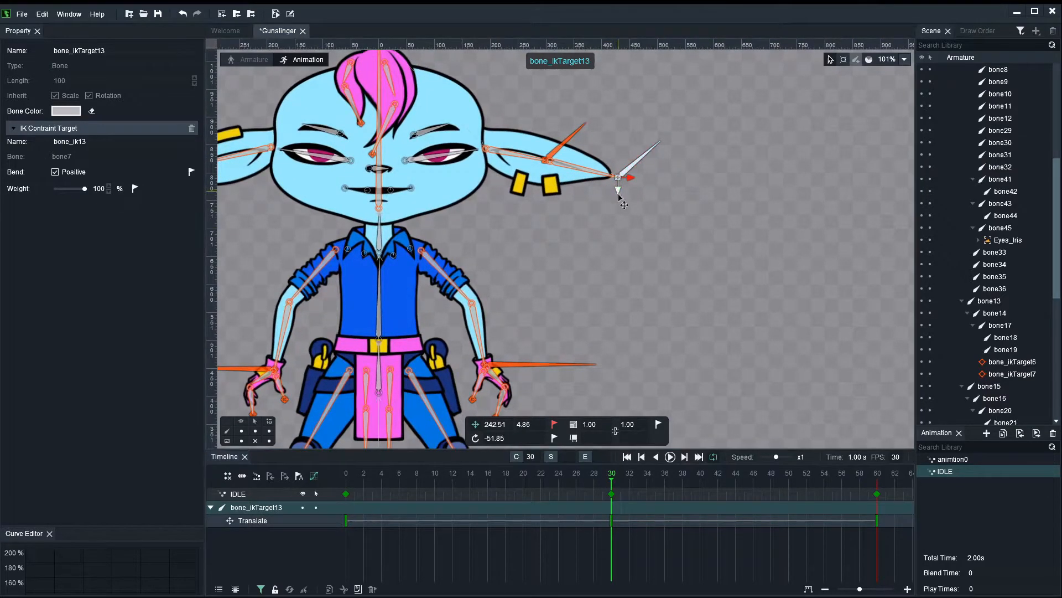
{"action": "left_click_drag", "start_coordinate": [623, 204], "coordinate": [623, 206]}
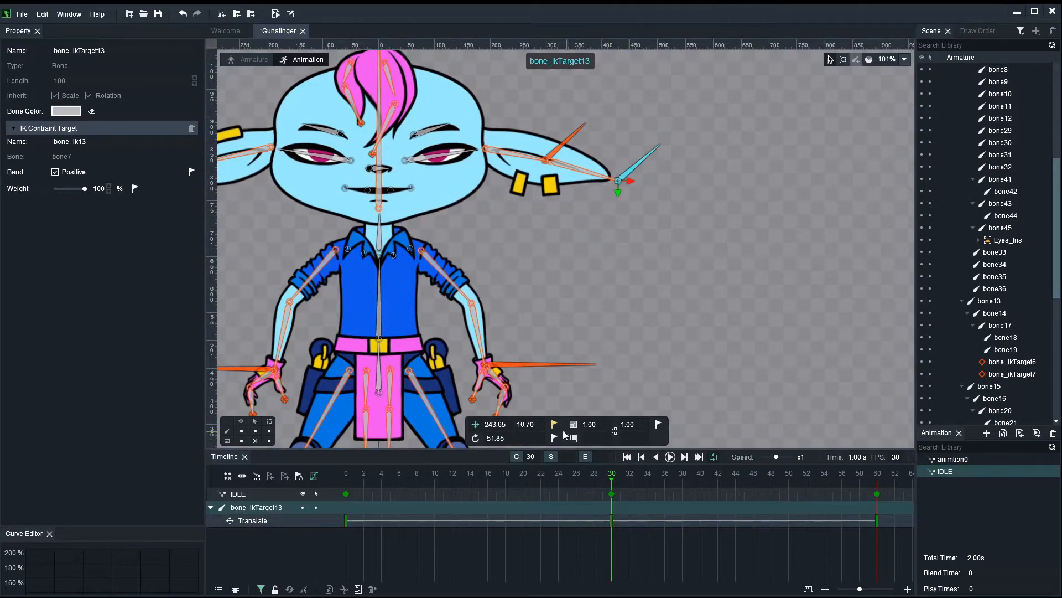
{"action": "left_click_drag", "start_coordinate": [565, 355], "coordinate": [736, 342]}
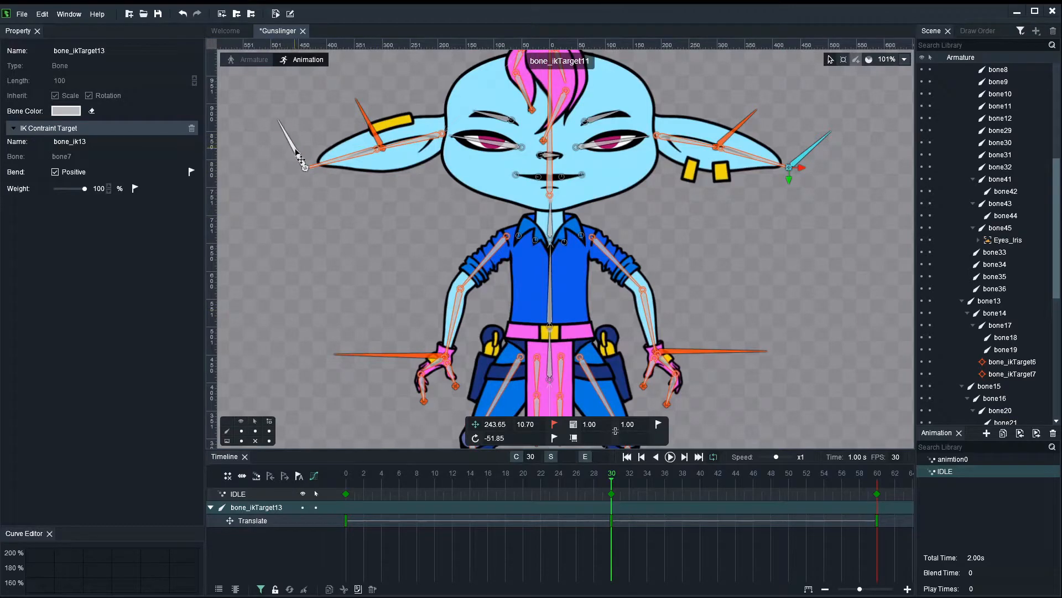
{"action": "left_click", "coordinate": [303, 167]}
{"action": "left_click_drag", "start_coordinate": [306, 187], "coordinate": [306, 189]}
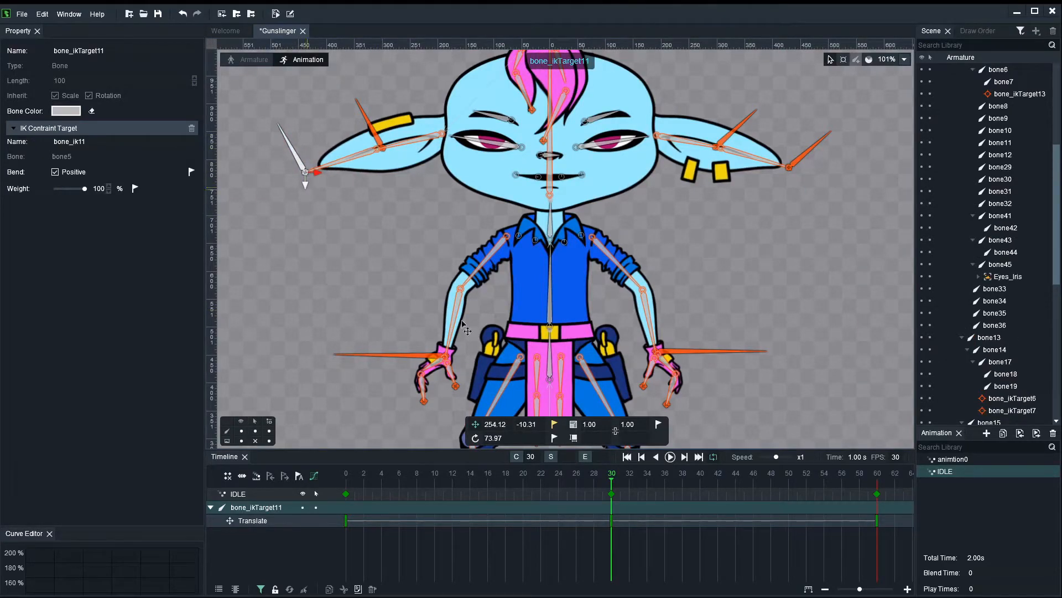
Step: Play the IDLE animation from frame 0 with the bones hidden to check the ear-tip movement
{"action": "left_click", "coordinate": [342, 478]}
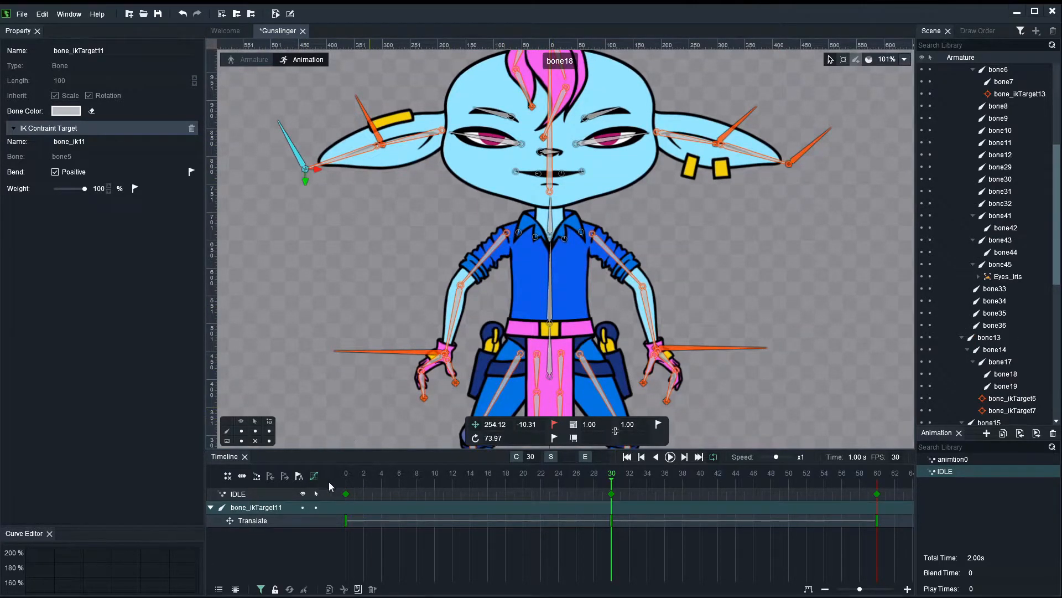
{"action": "scroll", "coordinate": [301, 362], "scroll_direction": "down", "scroll_amount": 5}
{"action": "key", "text": "space"}
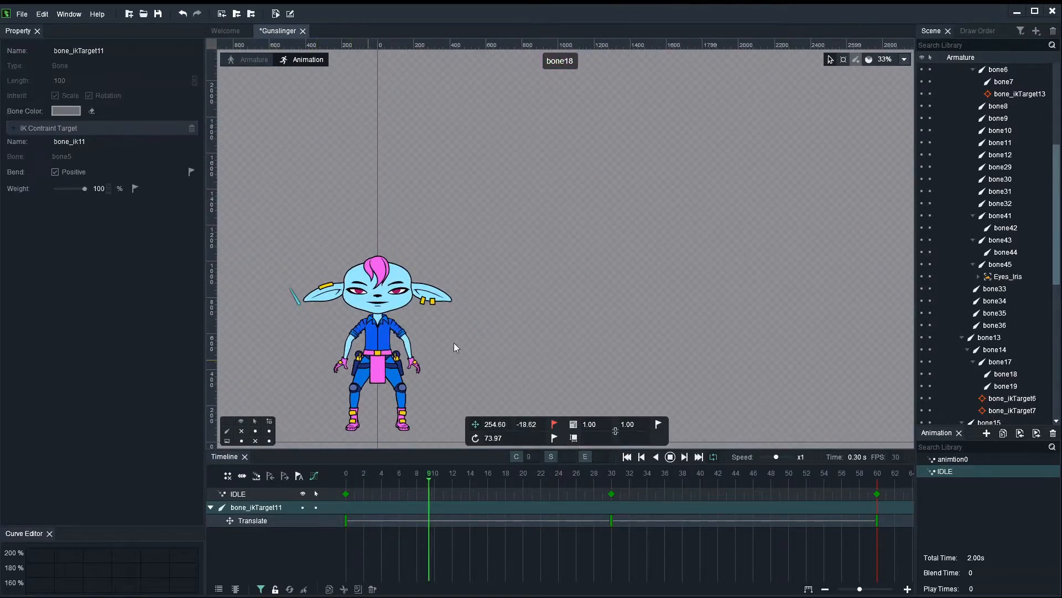
{"action": "scroll", "coordinate": [558, 323], "scroll_direction": "up", "scroll_amount": 2}
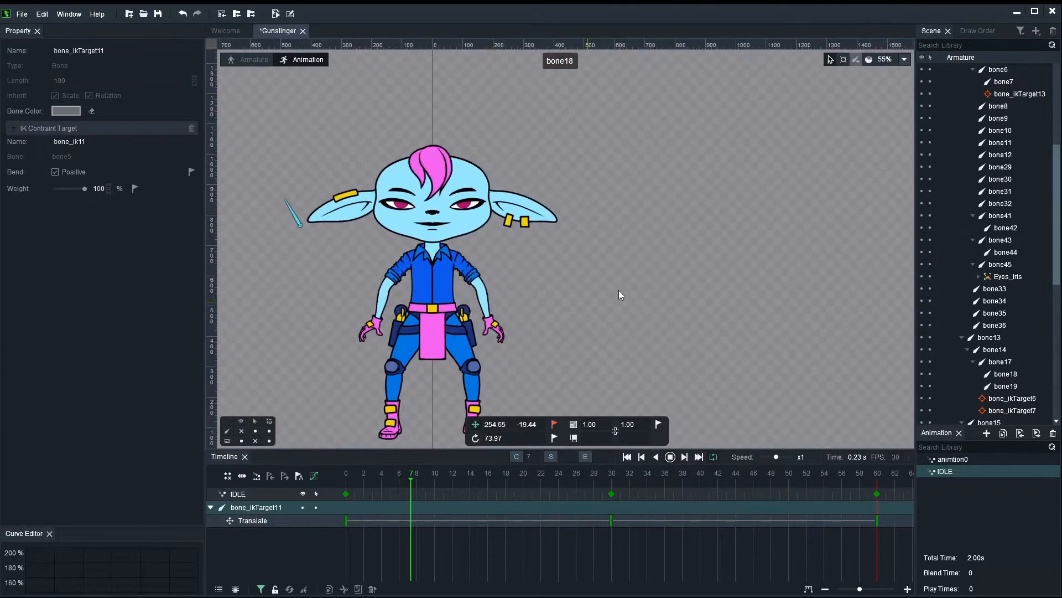
{"action": "scroll", "coordinate": [630, 283], "scroll_direction": "up", "scroll_amount": 2}
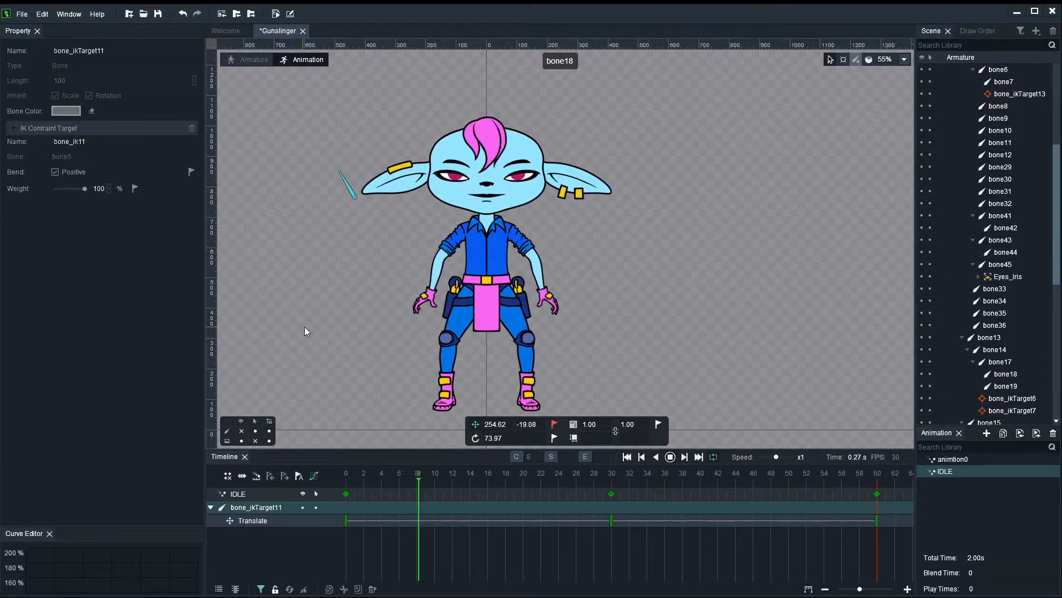
{"action": "left_click", "coordinate": [308, 327]}
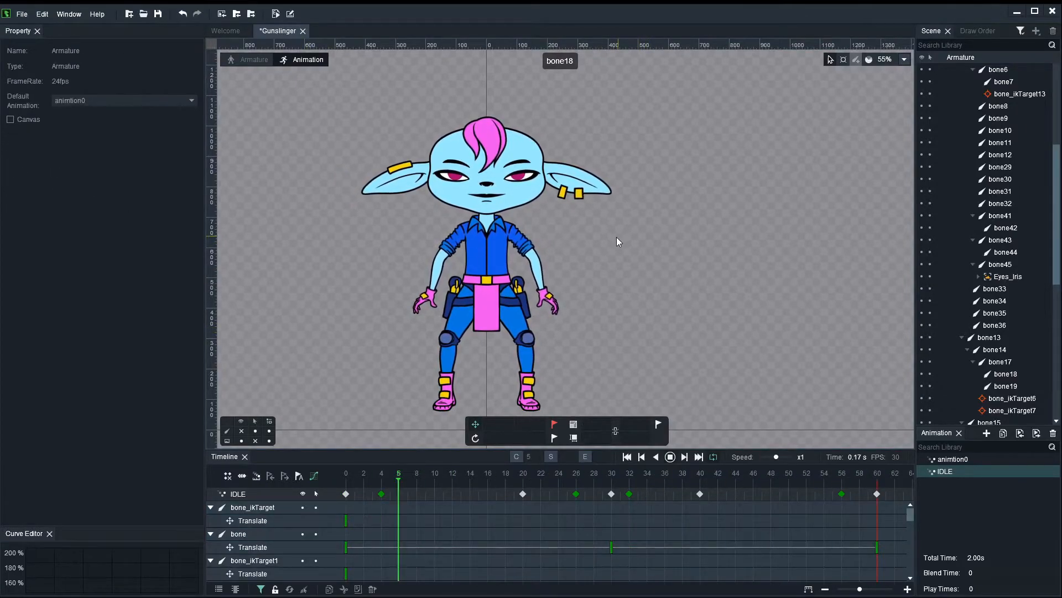
{"action": "key", "text": "space"}
Step: Show the bones and key the scale of the eye bones bone8 and bone9 at frames 0 and 60
{"action": "left_click", "coordinate": [346, 474]}
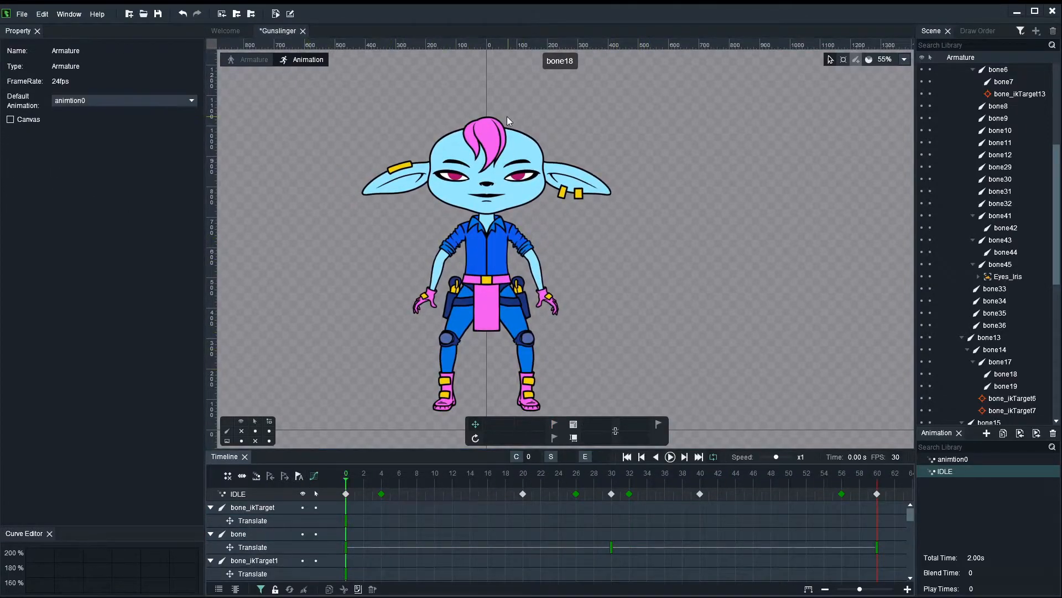
{"action": "scroll", "coordinate": [611, 176], "scroll_direction": "up", "scroll_amount": 10}
{"action": "left_click_drag", "start_coordinate": [714, 140], "coordinate": [804, 130]}
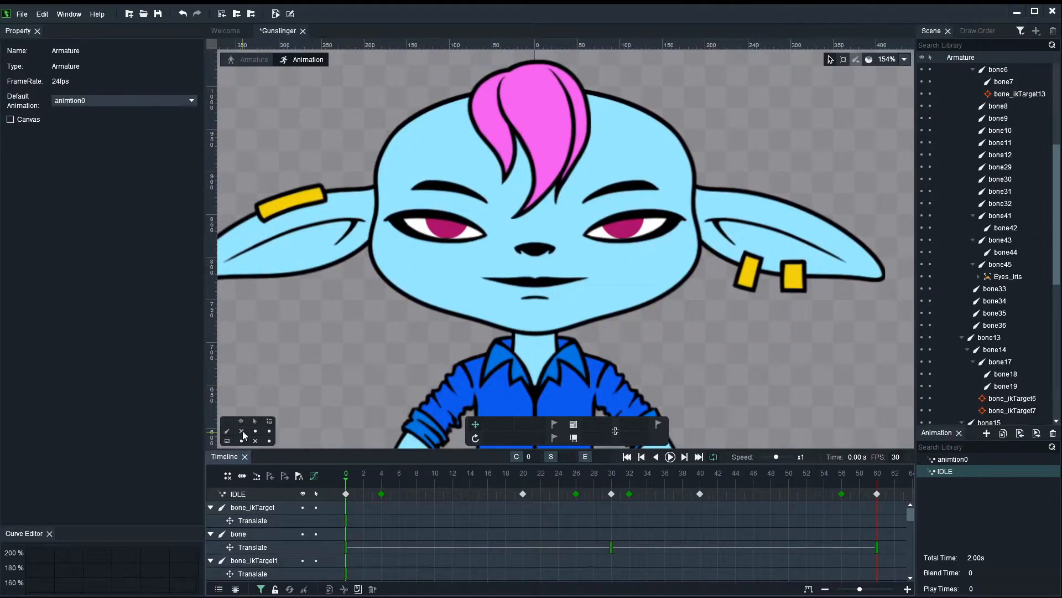
{"action": "left_click", "coordinate": [242, 431]}
{"action": "left_click", "coordinate": [590, 239]}
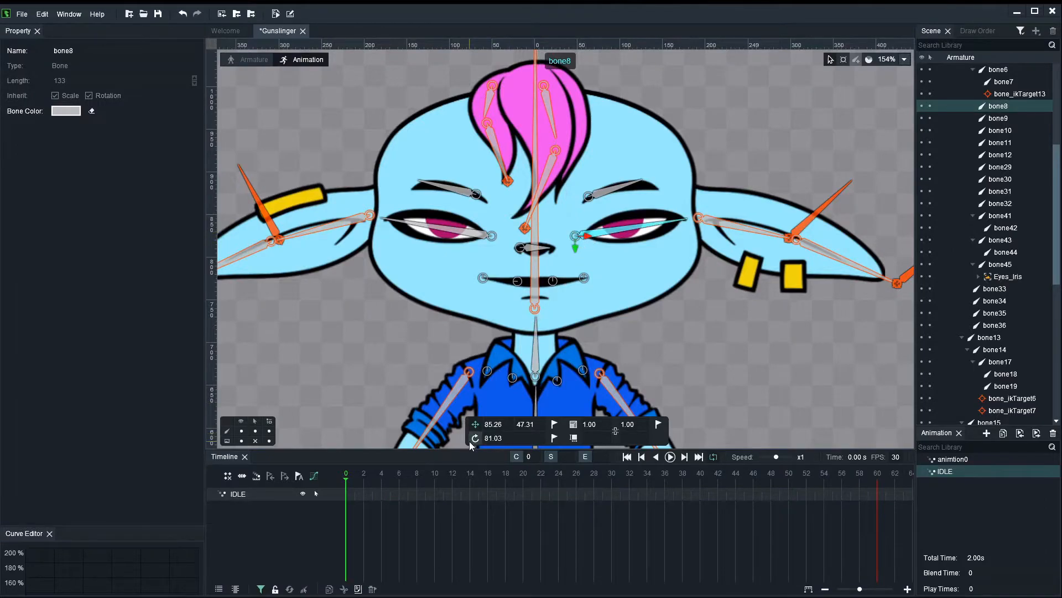
{"action": "left_click", "coordinate": [468, 235], "text": "shift"}
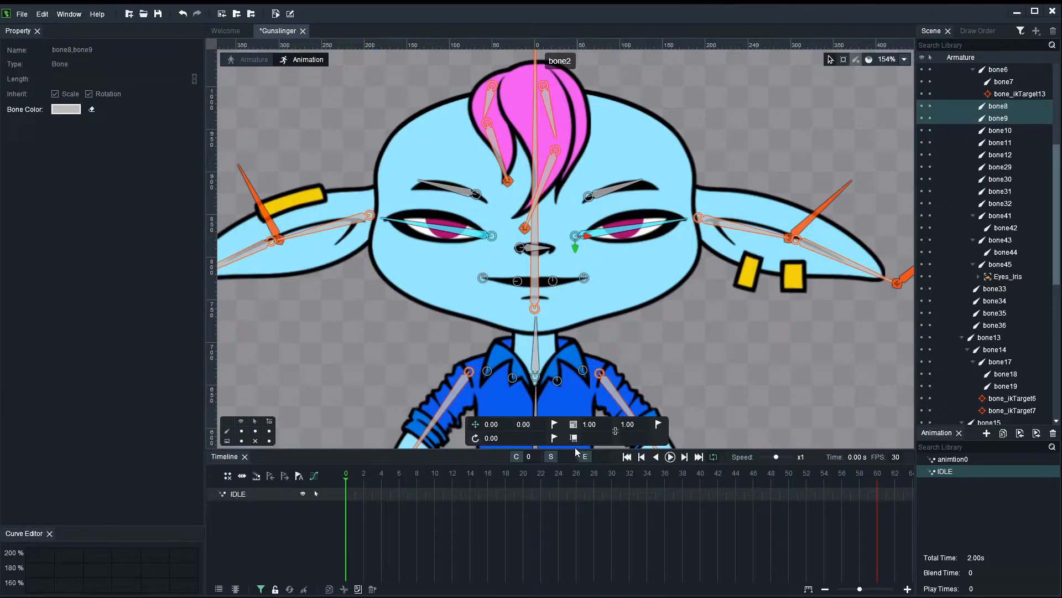
{"action": "left_click", "coordinate": [659, 424]}
{"action": "left_click", "coordinate": [876, 482]}
{"action": "left_click", "coordinate": [658, 425]}
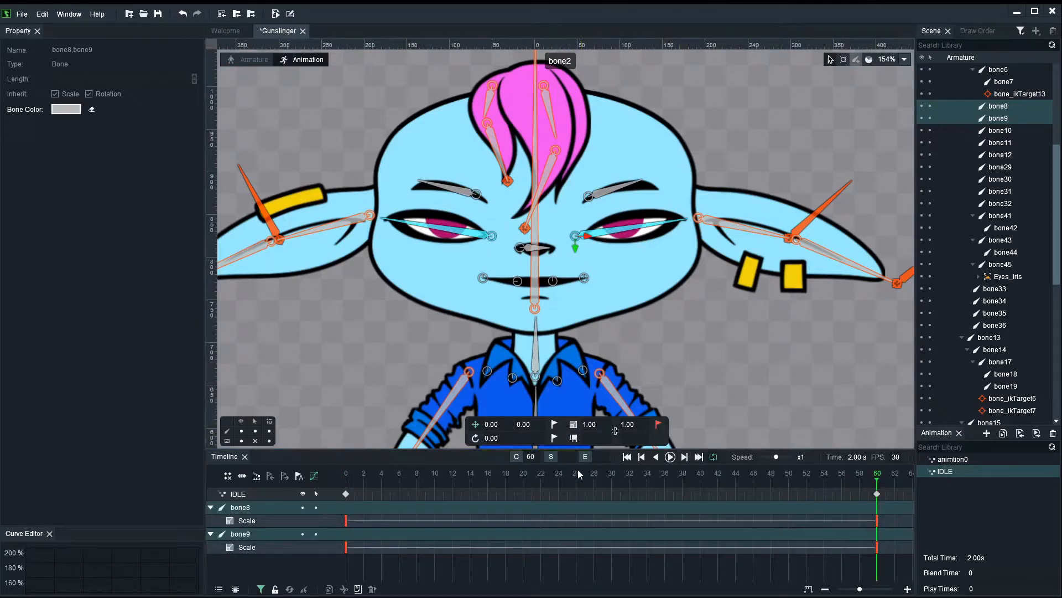
Step: Narrow both eyes at frame 30 by reducing the Y scale of bone8 and bone9 to about 0.5, and key it
{"action": "left_click", "coordinate": [612, 476]}
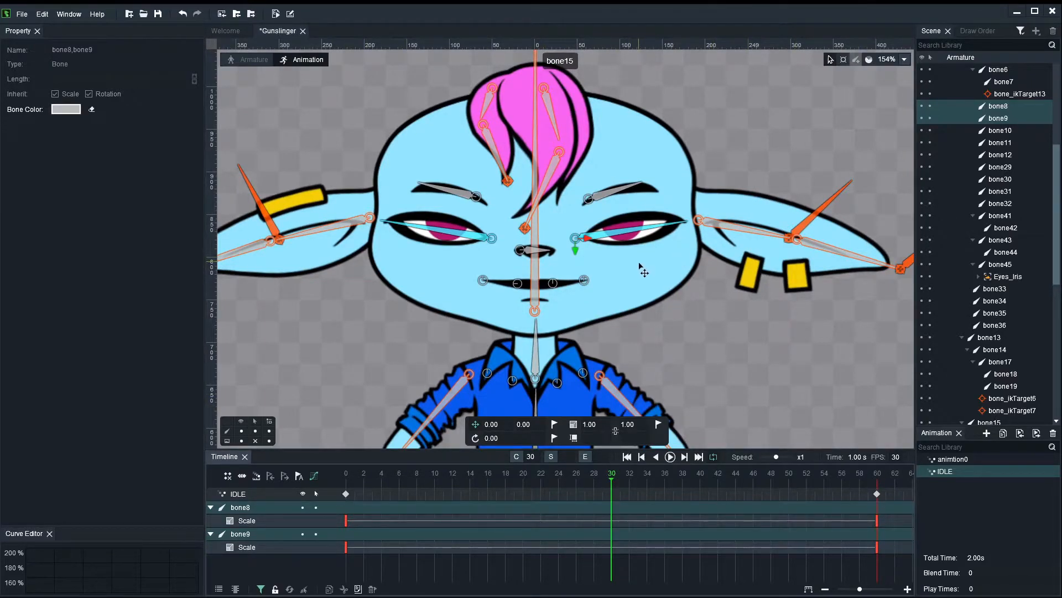
{"action": "scroll", "coordinate": [641, 269], "scroll_direction": "up", "scroll_amount": 2}
{"action": "mouse_move", "coordinate": [635, 425]}
{"action": "left_mouse_down"}
{"action": "mouse_move", "coordinate": [587, 425]}
{"action": "mouse_move", "coordinate": [637, 425]}
{"action": "left_mouse_up"}
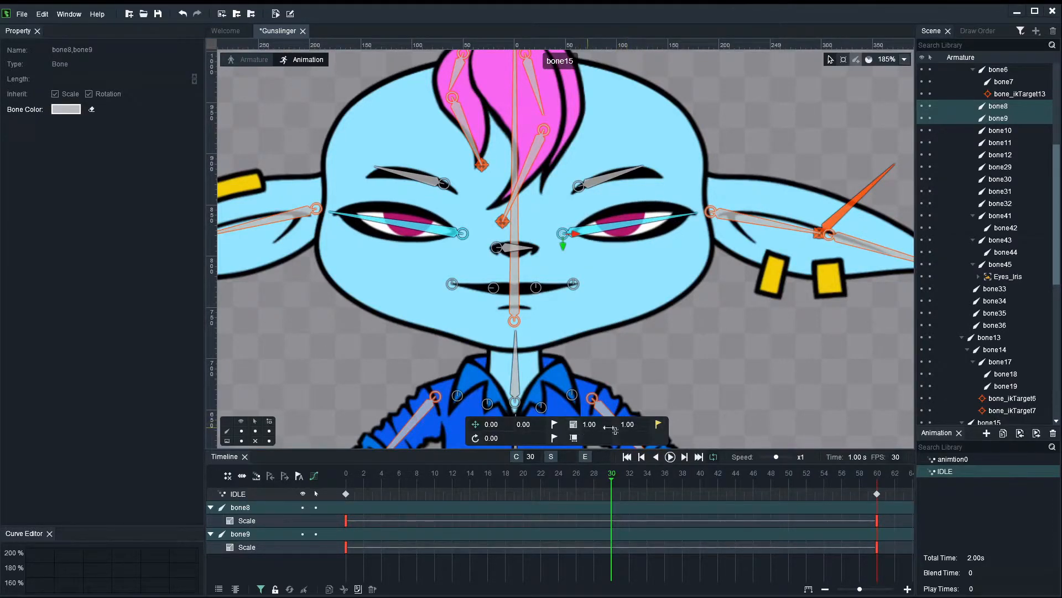
{"action": "left_click_drag", "start_coordinate": [631, 424], "coordinate": [615, 430]}
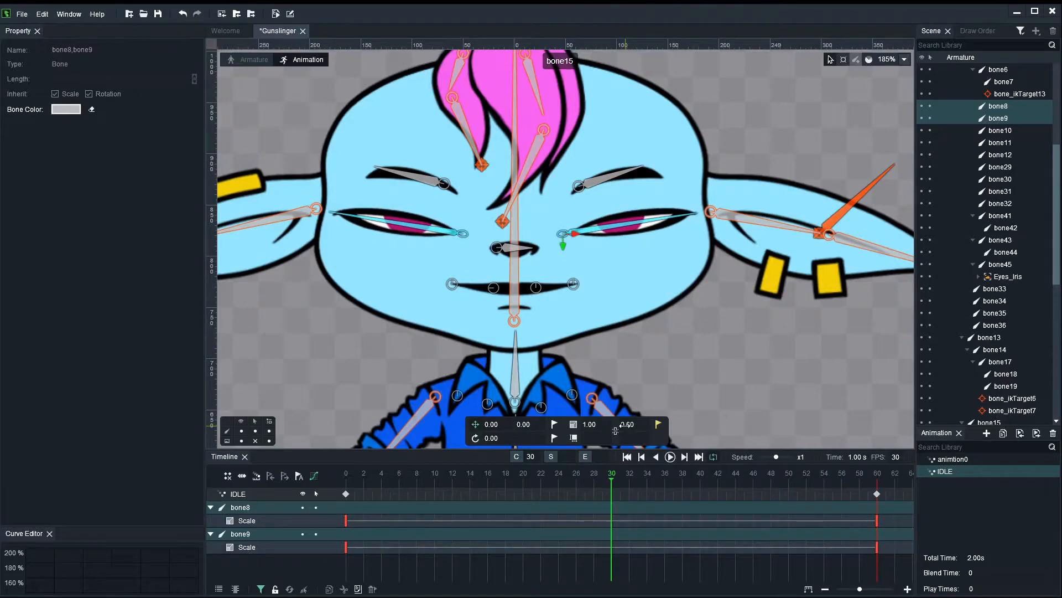
{"action": "left_click", "coordinate": [690, 398]}
Step: Play the IDLE animation from frame 0 with the bones hidden to check the eye narrowing
{"action": "scroll", "coordinate": [705, 386], "scroll_direction": "down", "scroll_amount": 4}
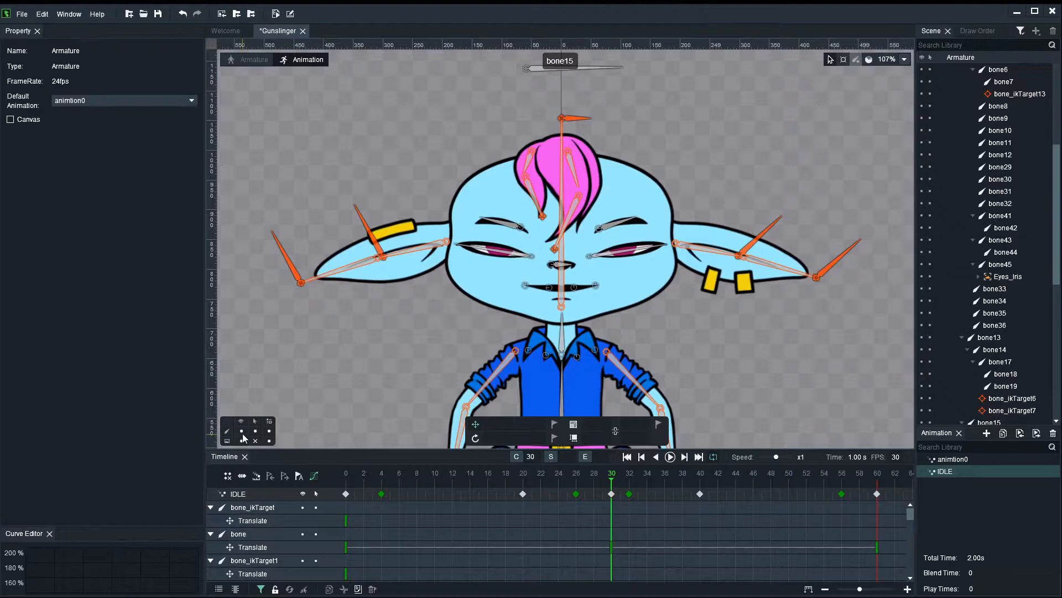
{"action": "left_click", "coordinate": [243, 432]}
{"action": "left_click_drag", "start_coordinate": [352, 475], "coordinate": [278, 436]}
{"action": "key", "text": "Return"}
{"action": "scroll", "coordinate": [710, 401], "scroll_direction": "down", "scroll_amount": 5}
{"action": "scroll", "coordinate": [777, 404], "scroll_direction": "down", "scroll_amount": 1}
{"action": "left_click_drag", "start_coordinate": [781, 405], "coordinate": [688, 264]}
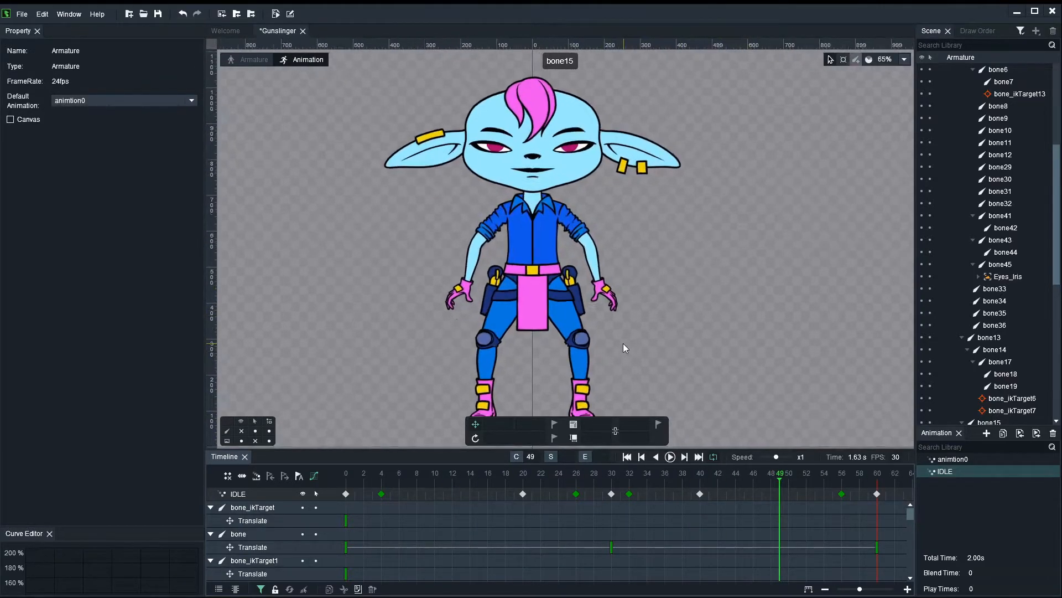
{"action": "scroll", "coordinate": [623, 343], "scroll_direction": "up", "scroll_amount": 5}
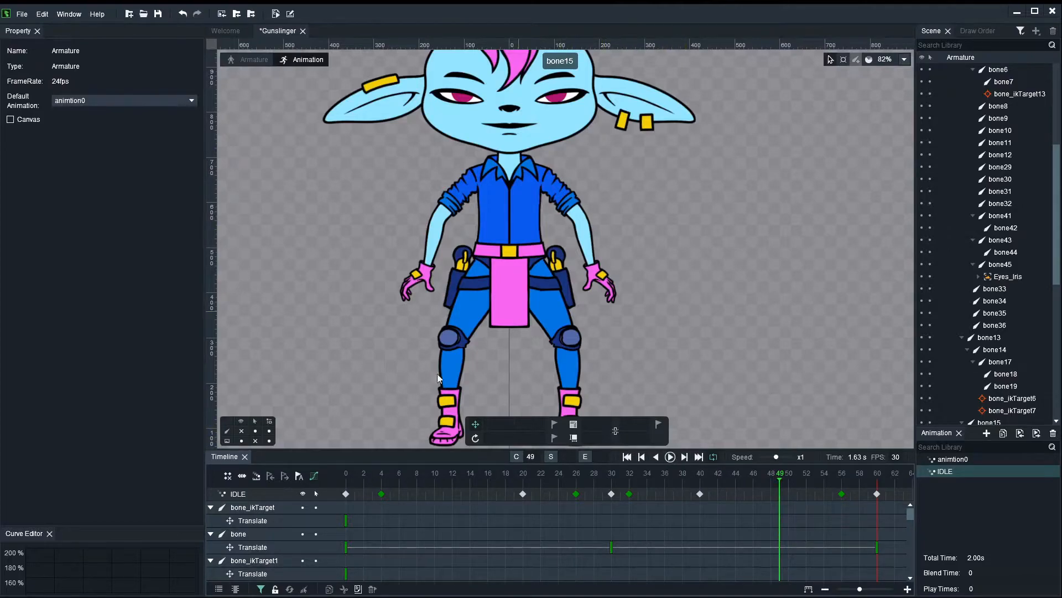
Step: Show the bones, set the Y scale of eye bone bone8 to 0.50 at frame 30 and key it
{"action": "left_click", "coordinate": [242, 433]}
{"action": "scroll", "coordinate": [696, 187], "scroll_direction": "up", "scroll_amount": 3}
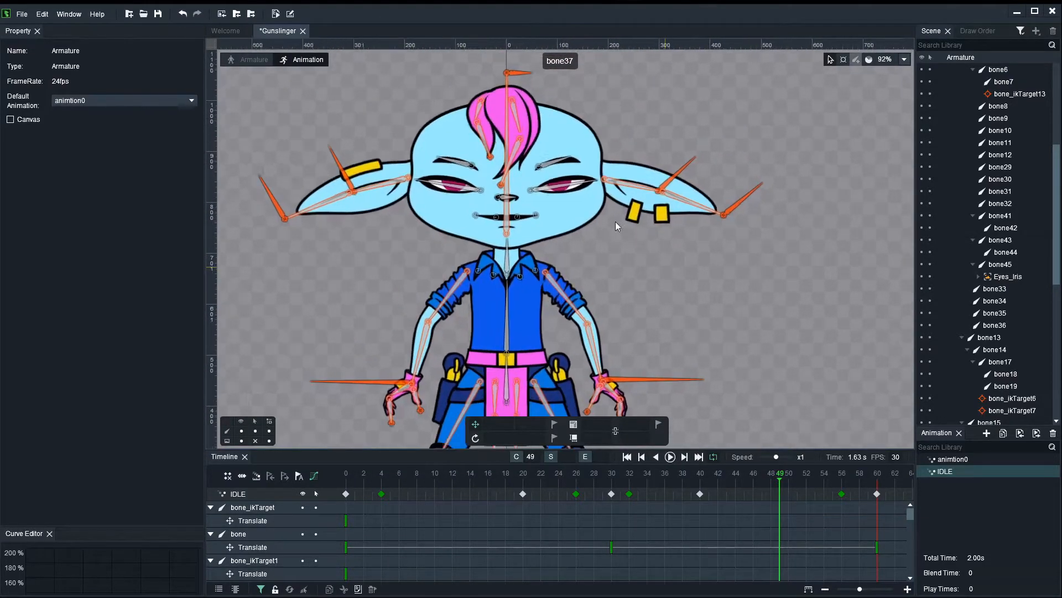
{"action": "left_click", "coordinate": [522, 181]}
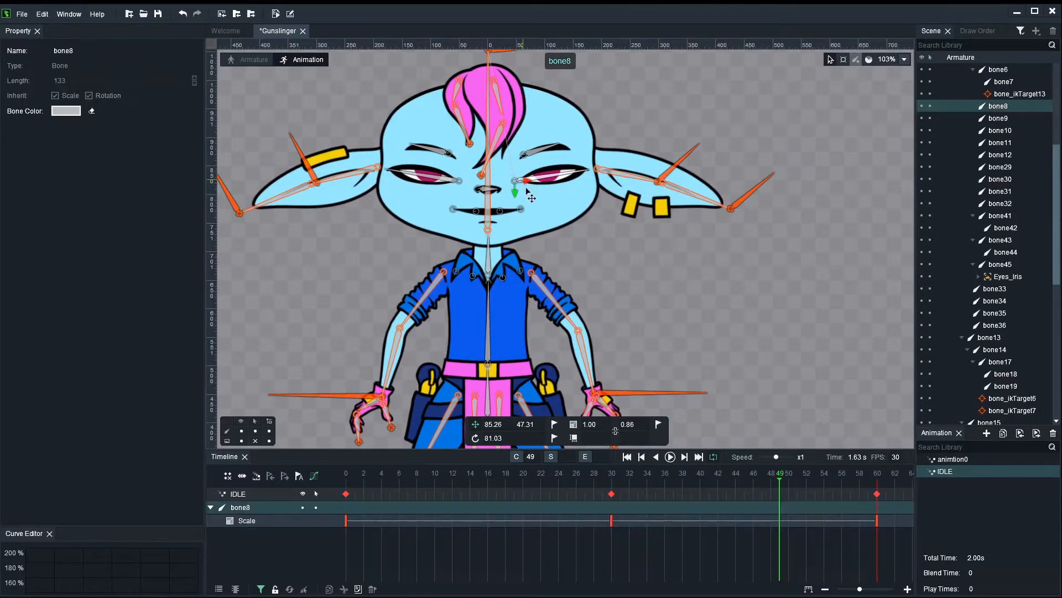
{"action": "left_click", "coordinate": [611, 481]}
{"action": "left_click_drag", "start_coordinate": [615, 430], "coordinate": [615, 430]}
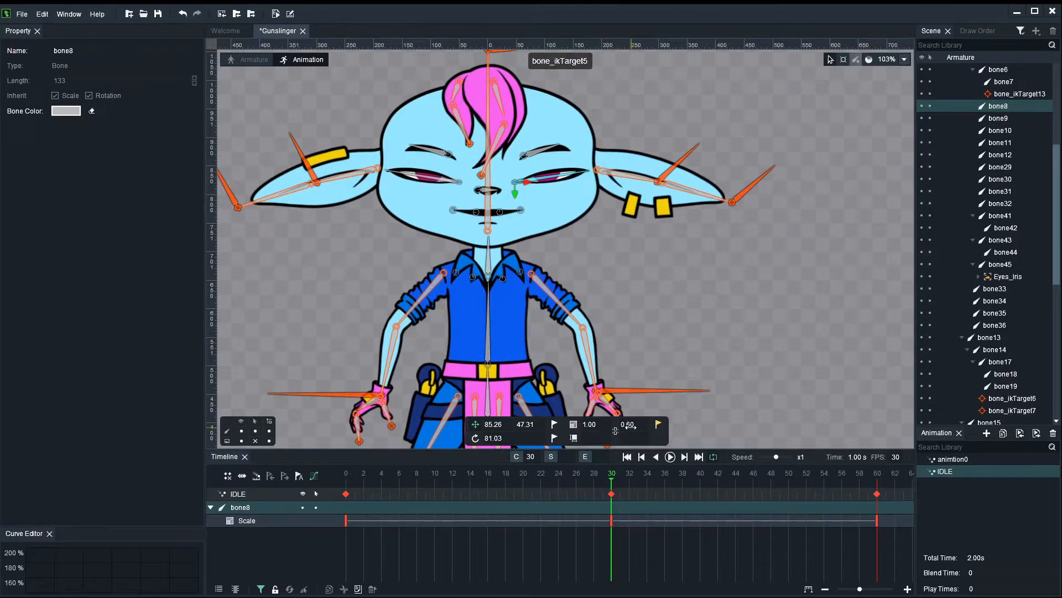
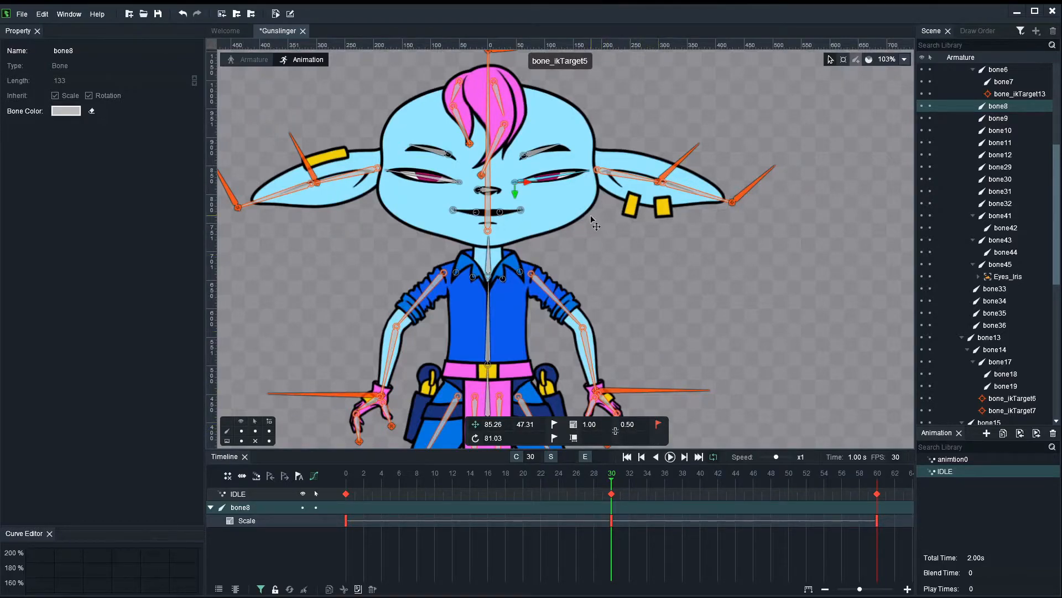
{"action": "left_click", "coordinate": [648, 299]}
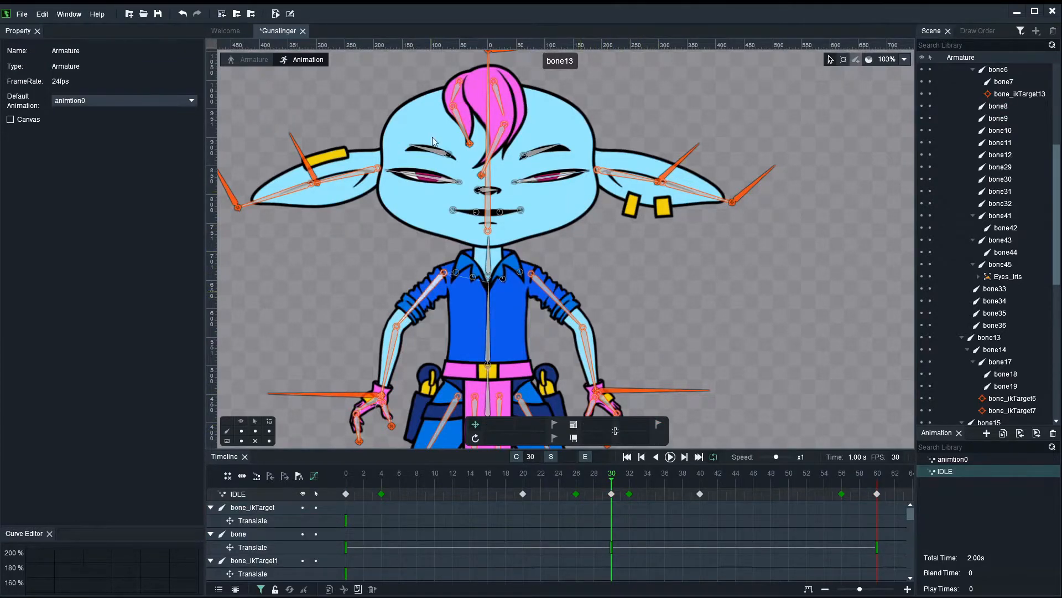
Step: Key the translation of the eyebrow bones bone10 and bone11 at frames 0 and 60
{"action": "left_click", "coordinate": [444, 154]}
{"action": "left_click", "coordinate": [537, 161], "text": "shift"}
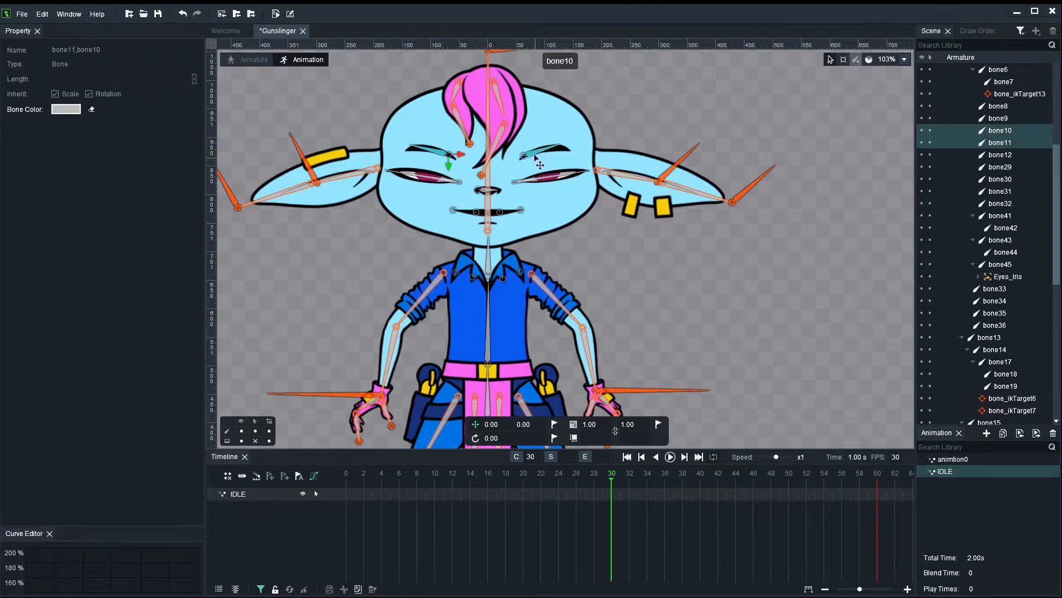
{"action": "left_click", "coordinate": [347, 477]}
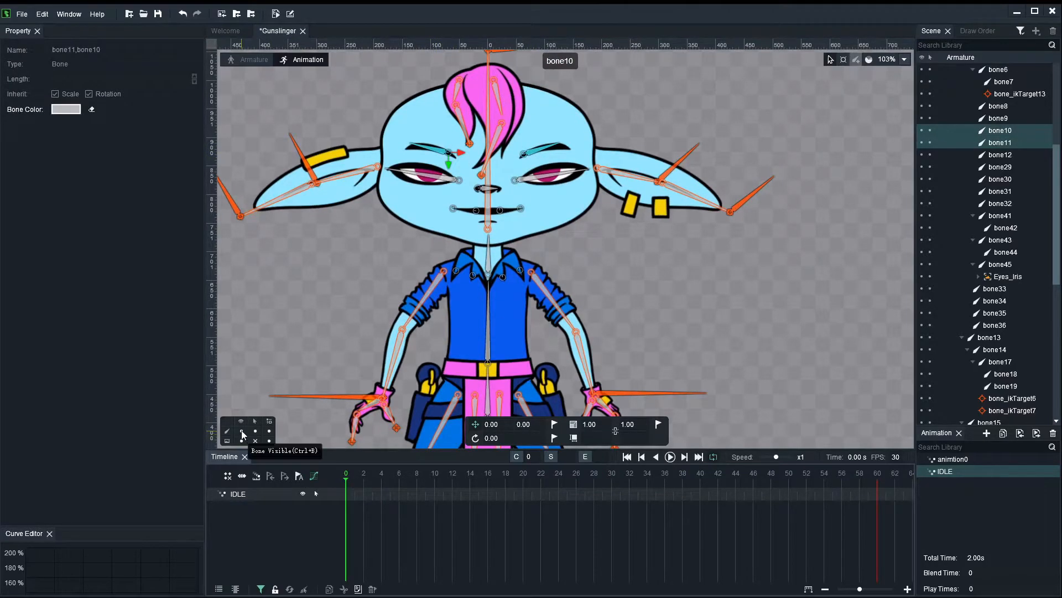
{"action": "scroll", "coordinate": [546, 225], "scroll_direction": "up", "scroll_amount": 2}
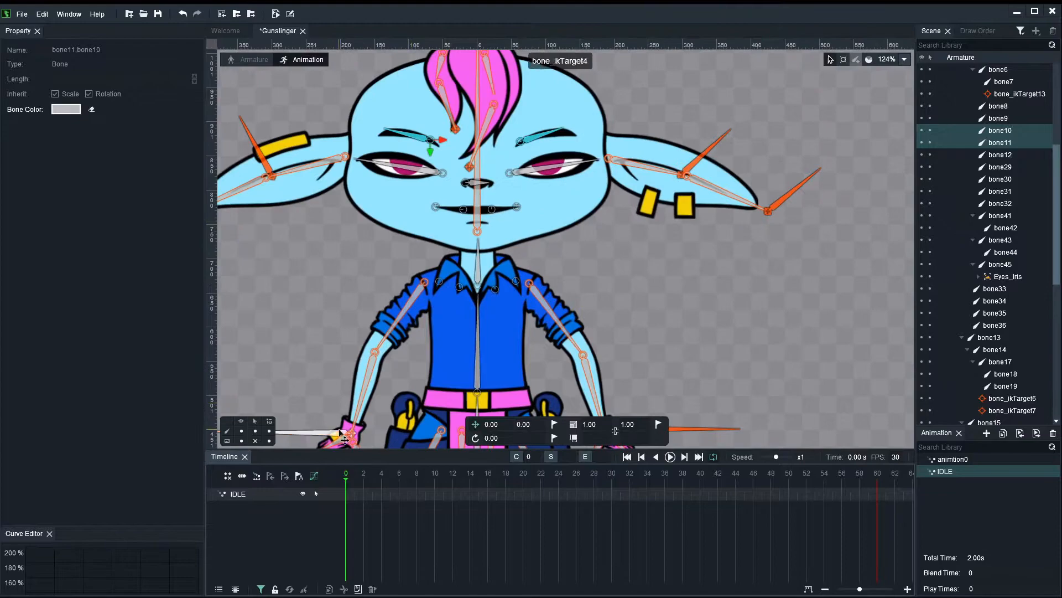
{"action": "left_click", "coordinate": [554, 423]}
{"action": "left_click", "coordinate": [877, 477]}
{"action": "left_click", "coordinate": [554, 424]}
Step: Lower the eyebrow bones bone10 and bone11 slightly at frame 31 and key their translation
{"action": "left_click", "coordinate": [620, 479]}
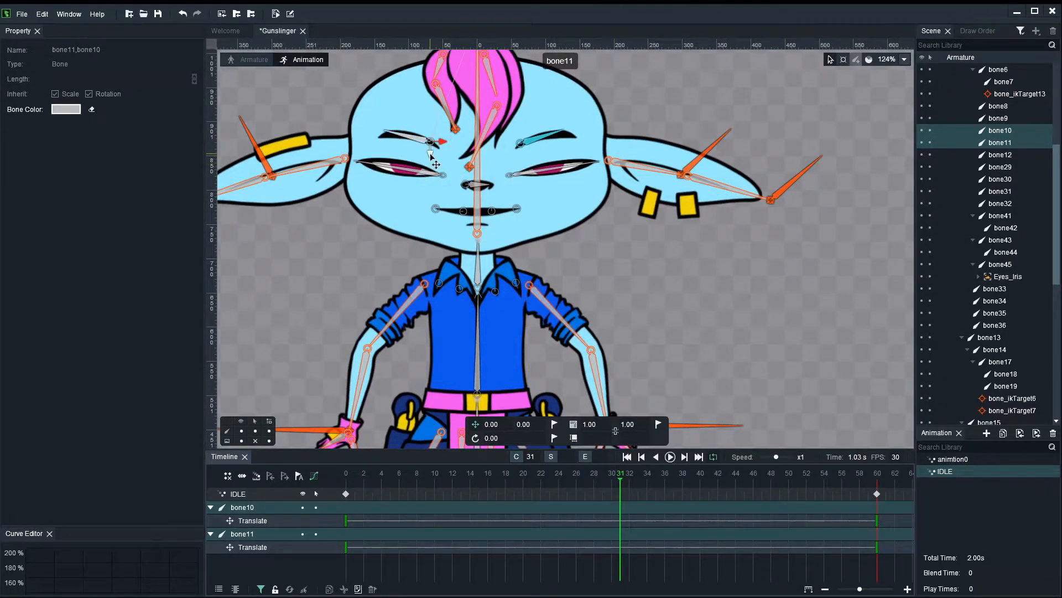
{"action": "left_click_drag", "start_coordinate": [431, 155], "coordinate": [430, 157]}
{"action": "left_click", "coordinate": [554, 424]}
{"action": "left_click", "coordinate": [662, 311]}
Step: Lower eyebrow bone bone10 alone to translation 125.07, 62.77 at frame 31 and key it
{"action": "left_click", "coordinate": [541, 141]}
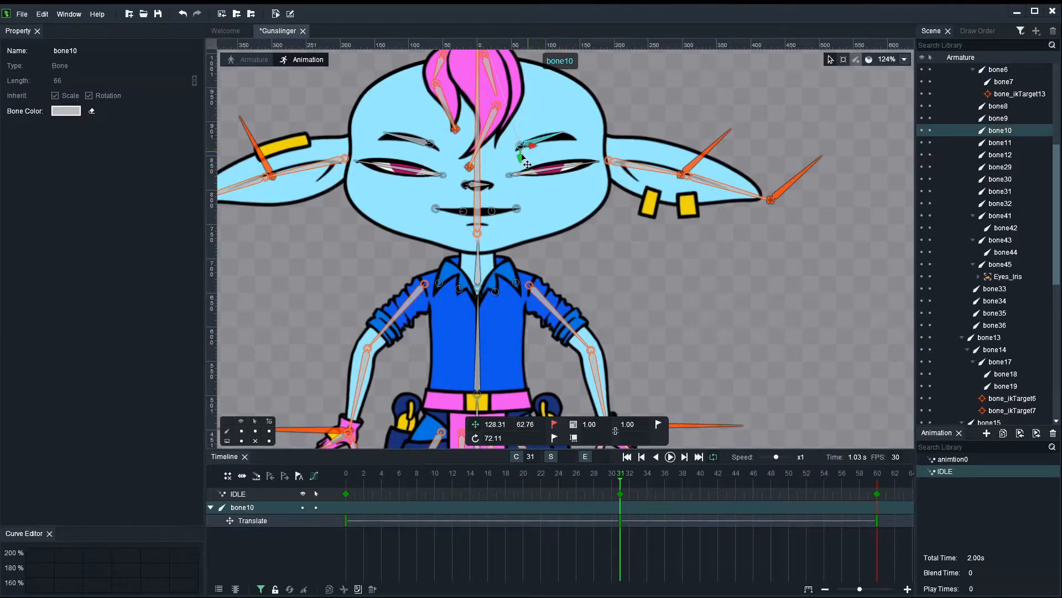
{"action": "left_click_drag", "start_coordinate": [527, 167], "coordinate": [527, 169]}
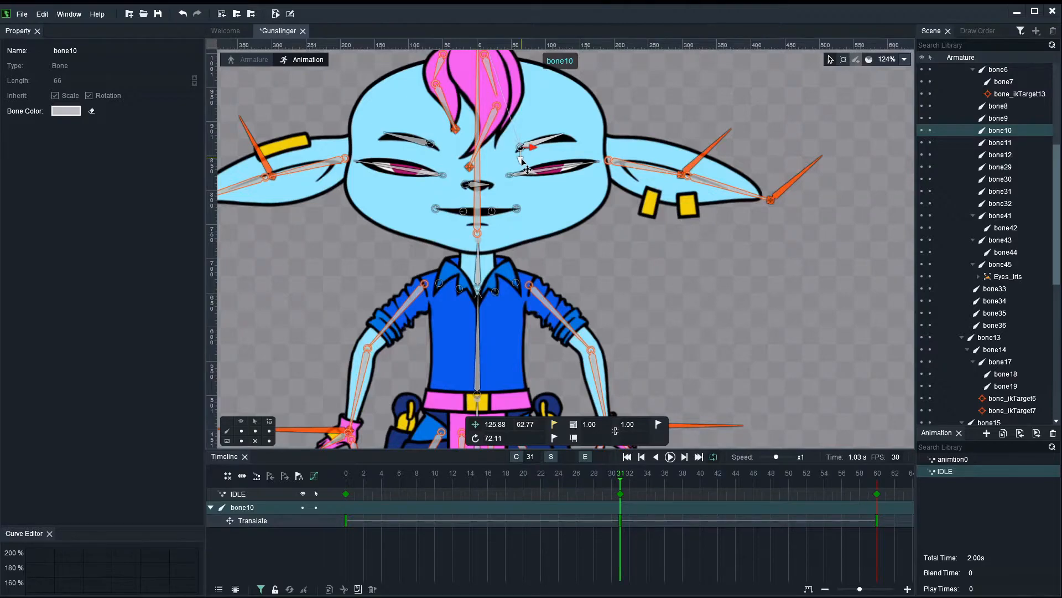
{"action": "scroll", "coordinate": [623, 357], "scroll_direction": "down", "scroll_amount": 3}
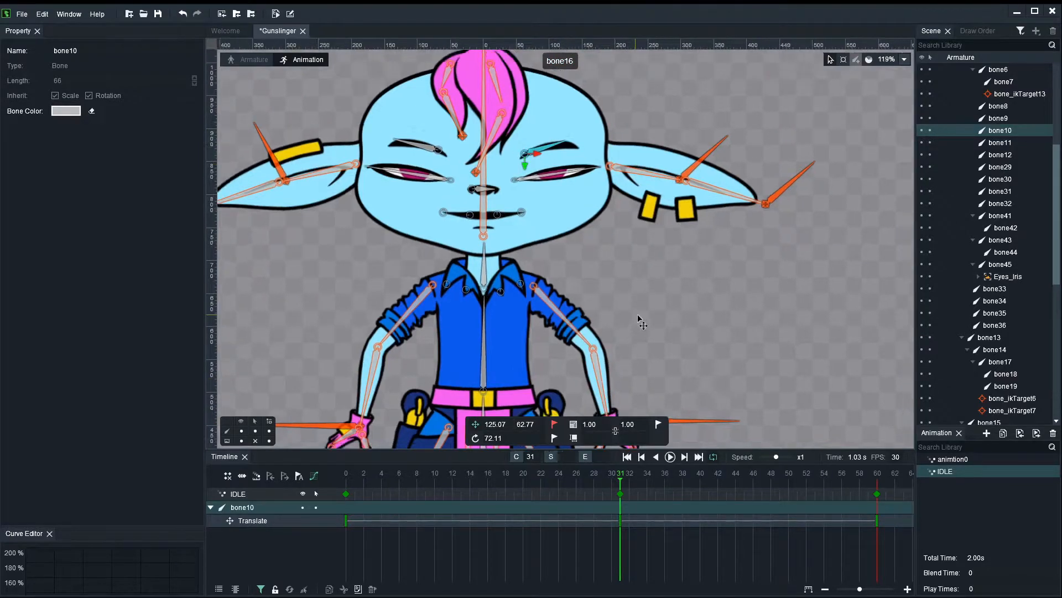
{"action": "left_click", "coordinate": [702, 324]}
{"action": "right_click", "coordinate": [725, 260]}
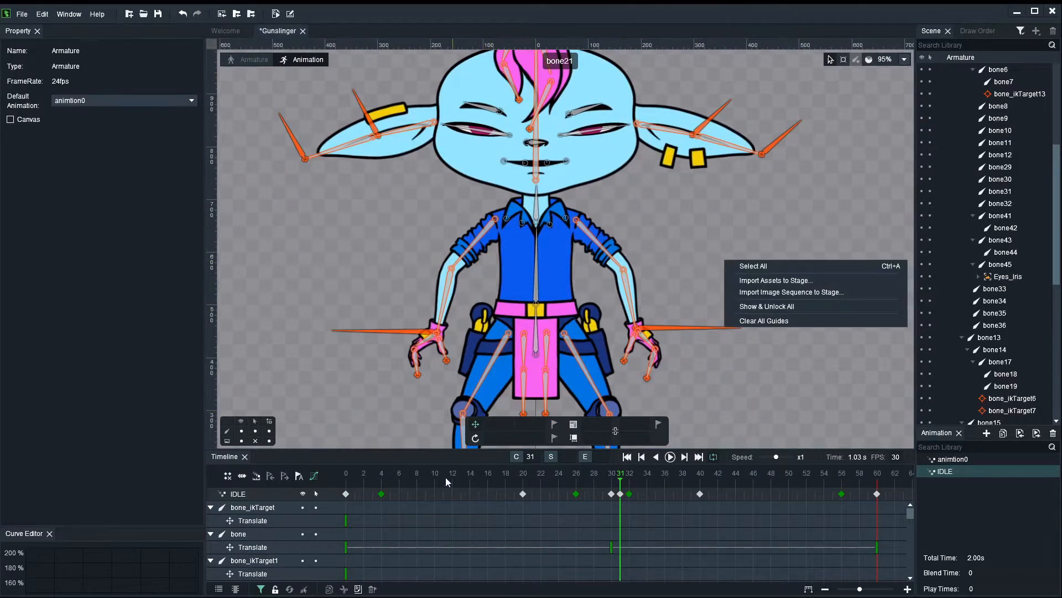
Step: Hide the bones and play the IDLE animation from frame 0 to check the full figure's movement
{"action": "left_click", "coordinate": [348, 480]}
{"action": "left_click", "coordinate": [242, 430]}
{"action": "key", "text": "space"}
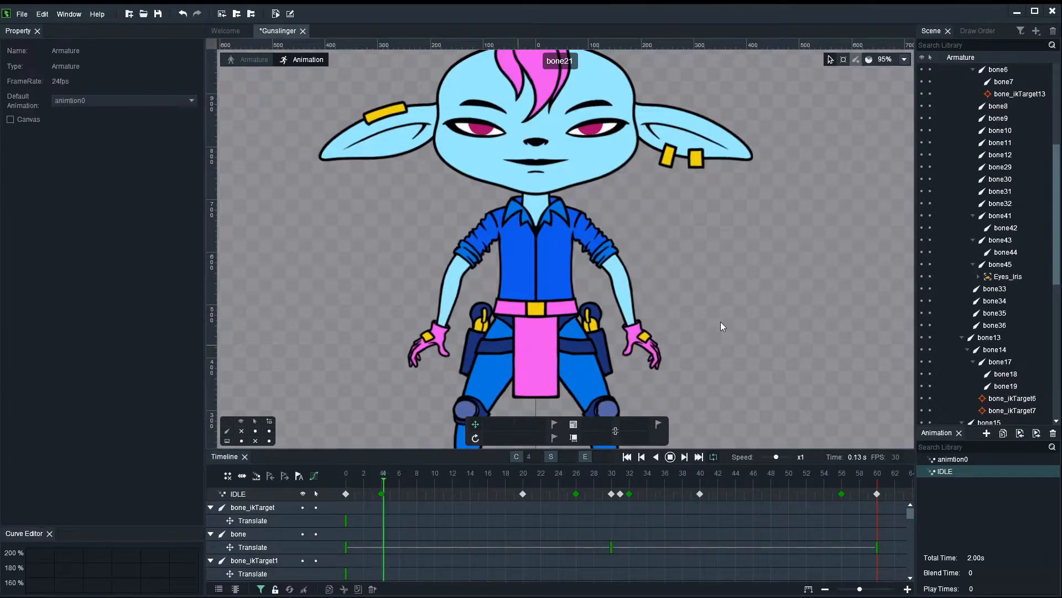
{"action": "scroll", "coordinate": [752, 334], "scroll_direction": "down", "scroll_amount": 7}
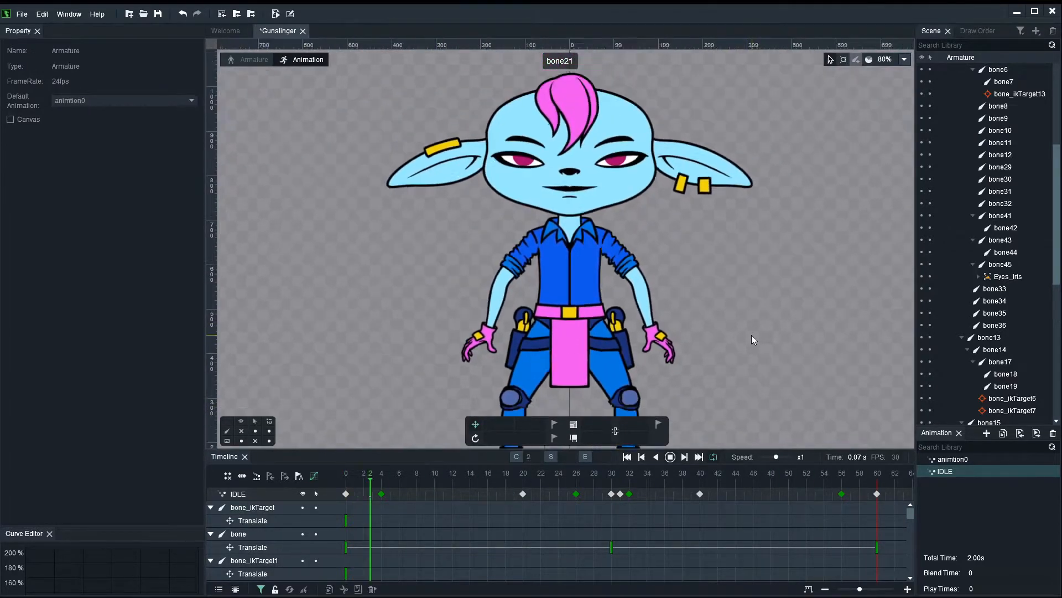
{"action": "left_click_drag", "start_coordinate": [756, 318], "coordinate": [699, 290]}
{"action": "scroll", "coordinate": [721, 327], "scroll_direction": "down", "scroll_amount": 4}
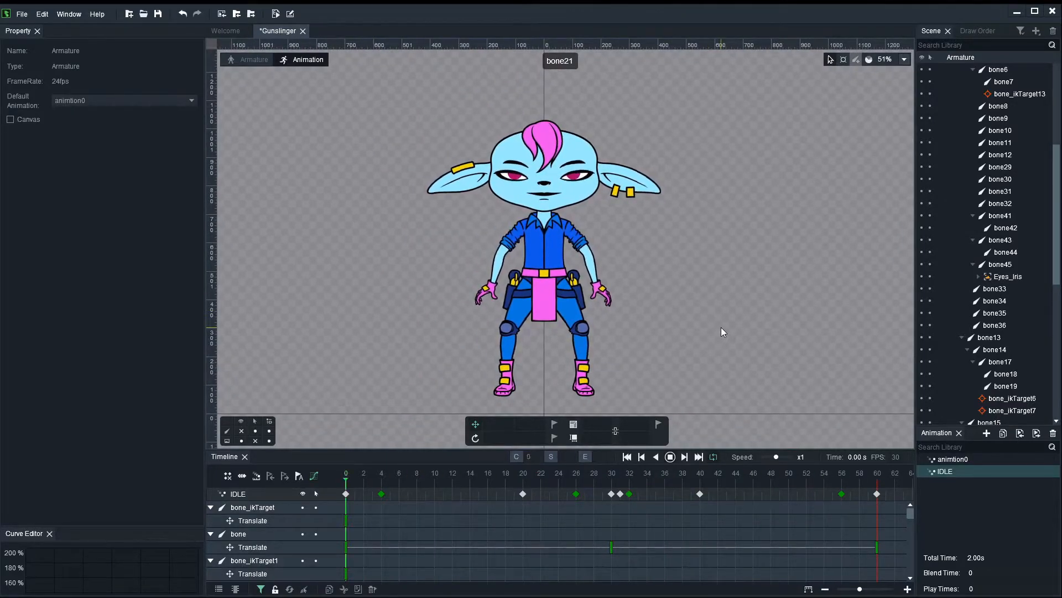
{"action": "key", "text": "space"}
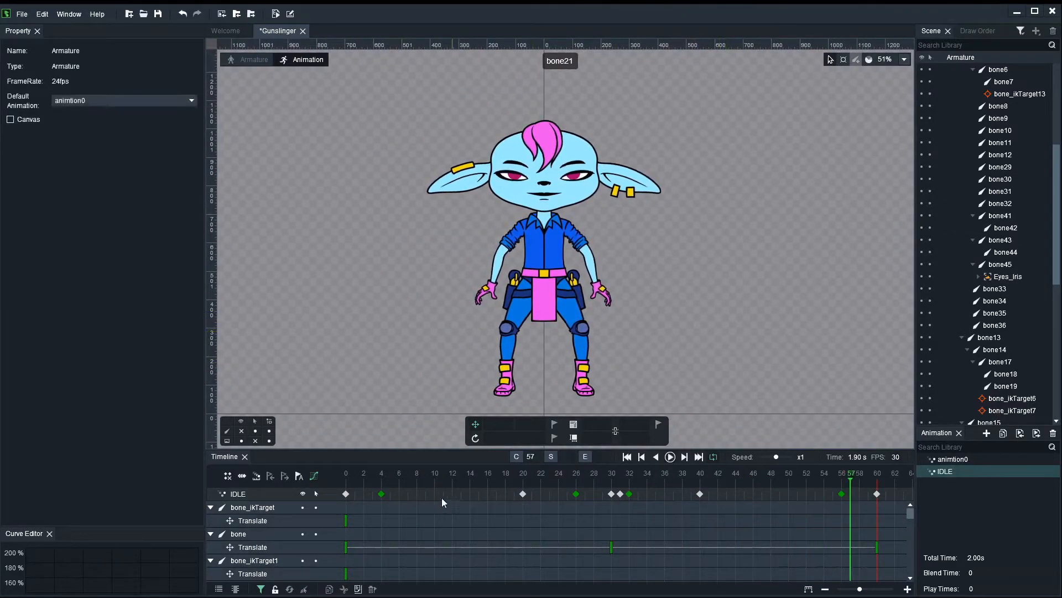
Step: Return to frame 0, save the project and show the bones again
{"action": "left_click_drag", "start_coordinate": [397, 477], "coordinate": [318, 480]}
{"action": "key", "text": "ctrl+s"}
{"action": "left_click", "coordinate": [246, 432]}
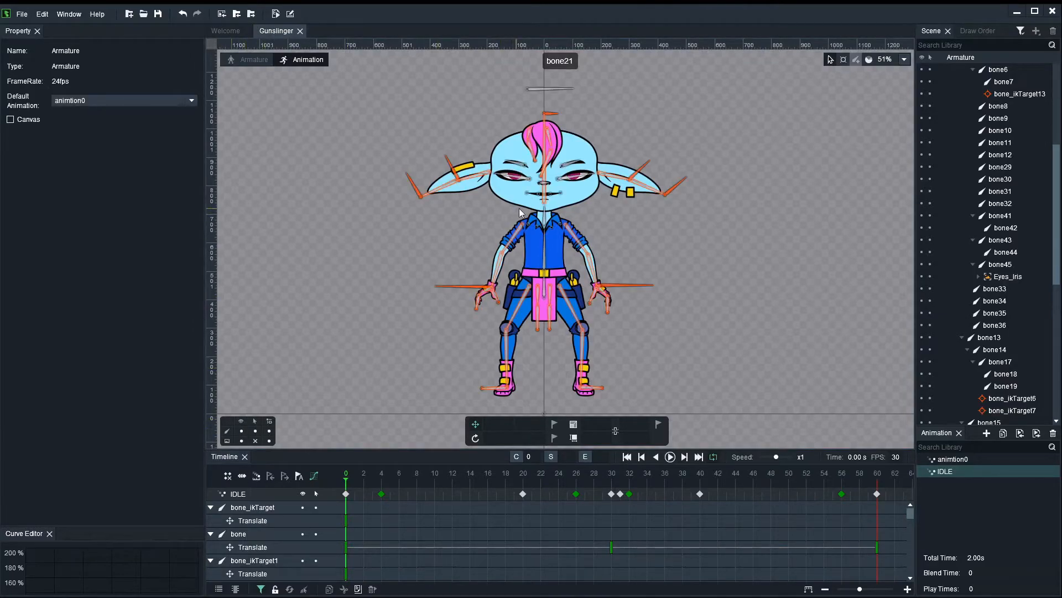
Step: Select both IK targets below the pink waist cloth, bone_ikTarget17 and bone_ikTarget18
{"action": "scroll", "coordinate": [566, 313], "scroll_direction": "up", "scroll_amount": 5}
{"action": "scroll", "coordinate": [565, 311], "scroll_direction": "up", "scroll_amount": 5}
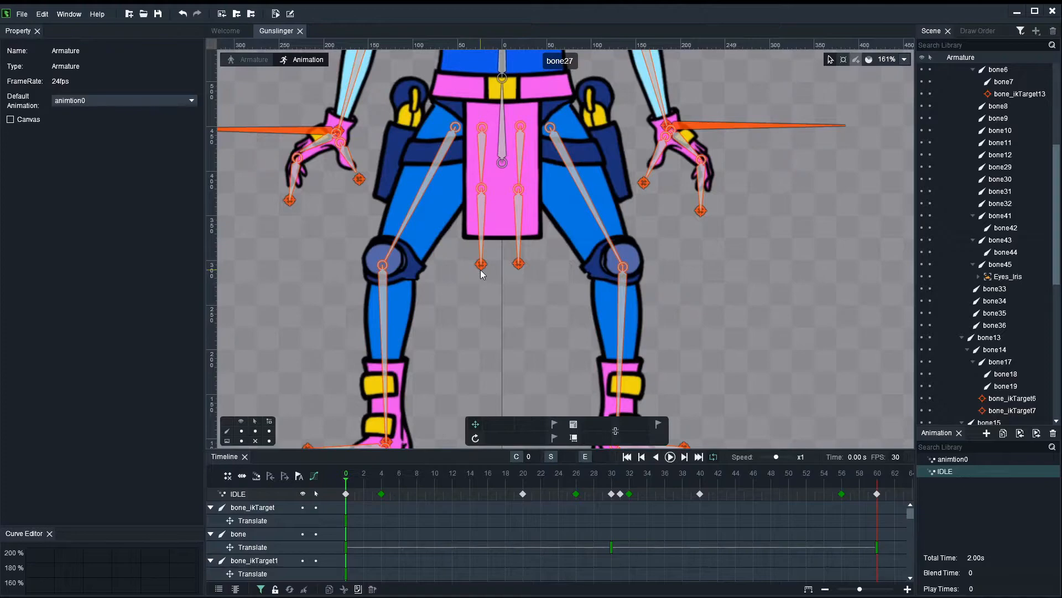
{"action": "left_click", "coordinate": [481, 265]}
{"action": "left_click", "coordinate": [518, 264], "text": "shift"}
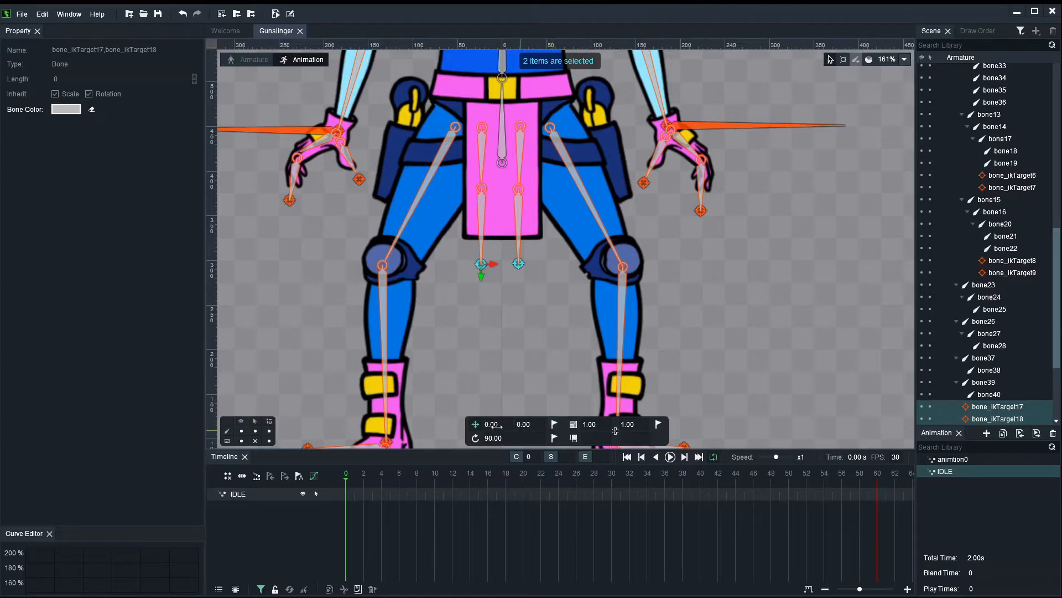
{"action": "mouse_move", "coordinate": [491, 275]}
{"action": "left_mouse_down"}
{"action": "mouse_move", "coordinate": [521, 274]}
{"action": "mouse_move", "coordinate": [511, 271]}
{"action": "left_mouse_up"}
{"action": "scroll", "coordinate": [539, 277], "scroll_direction": "up", "scroll_amount": 3}
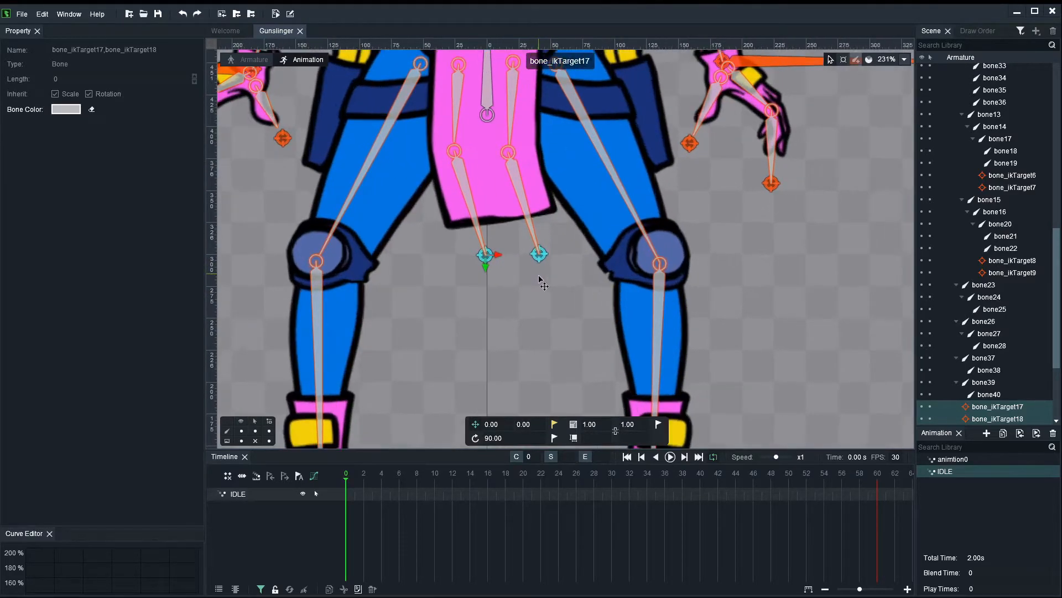
{"action": "key", "text": "ctrl+z"}
Step: Shift bone_ikTarget17 and bone_ikTarget18 slightly to the right at frame 0 and key their translation at frames 0 and 60
{"action": "left_click_drag", "start_coordinate": [488, 338], "coordinate": [483, 395]}
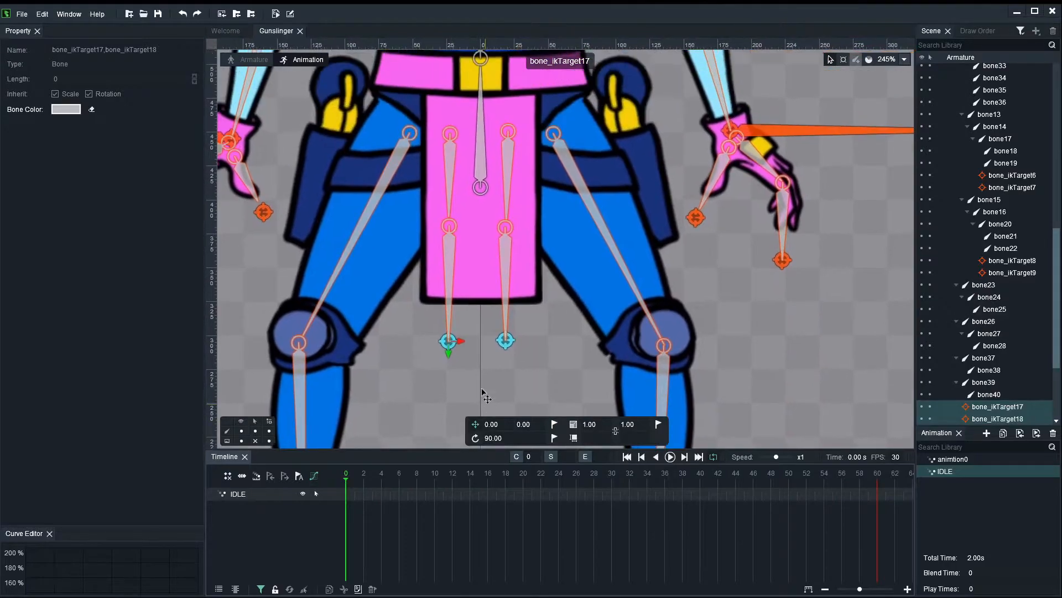
{"action": "left_click_drag", "start_coordinate": [469, 351], "coordinate": [488, 353]}
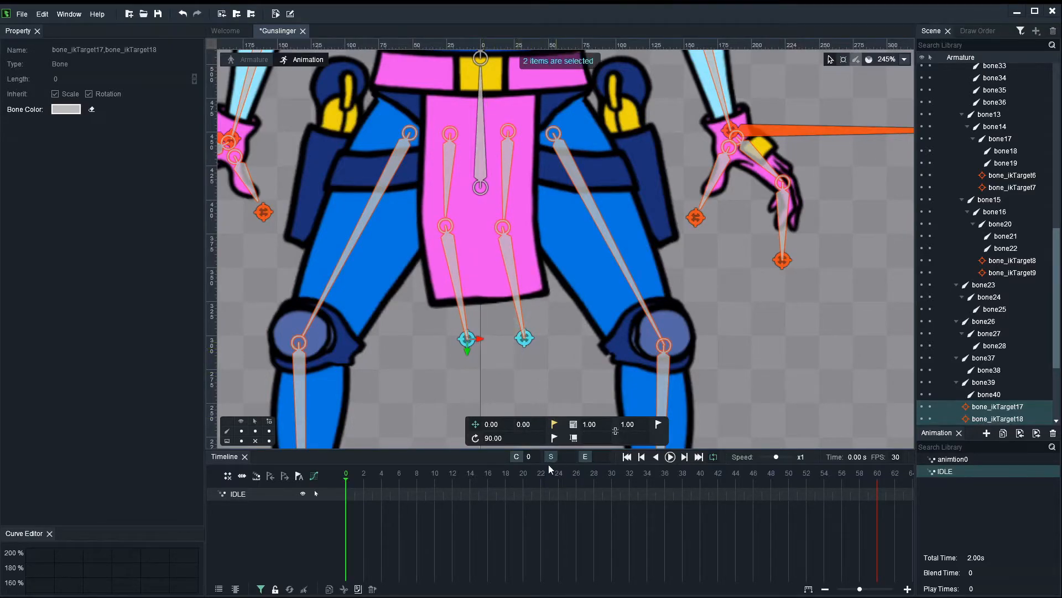
{"action": "left_click", "coordinate": [554, 424]}
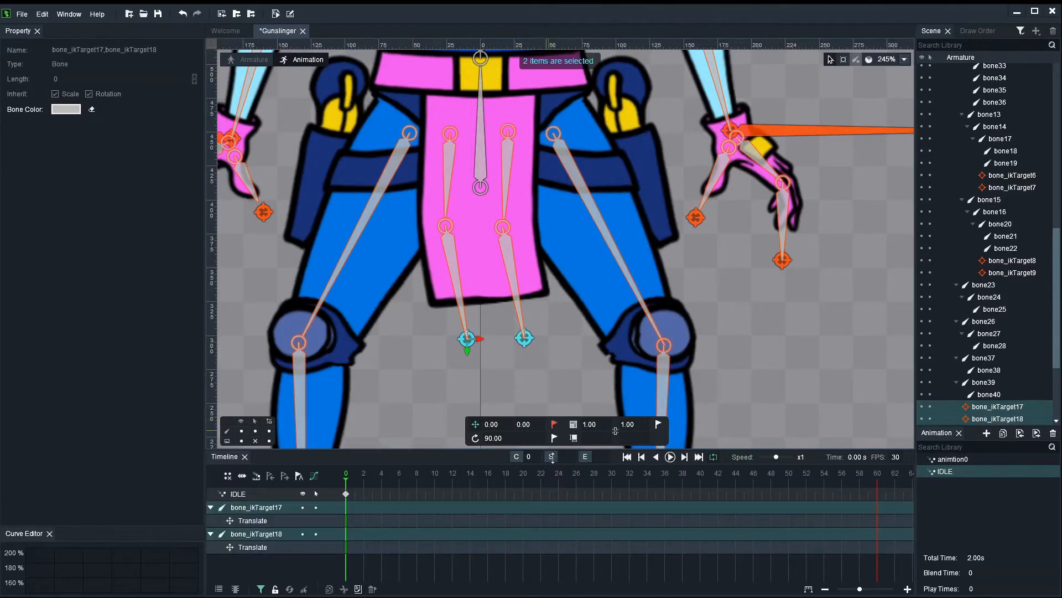
{"action": "left_click", "coordinate": [878, 475]}
{"action": "left_click", "coordinate": [554, 424]}
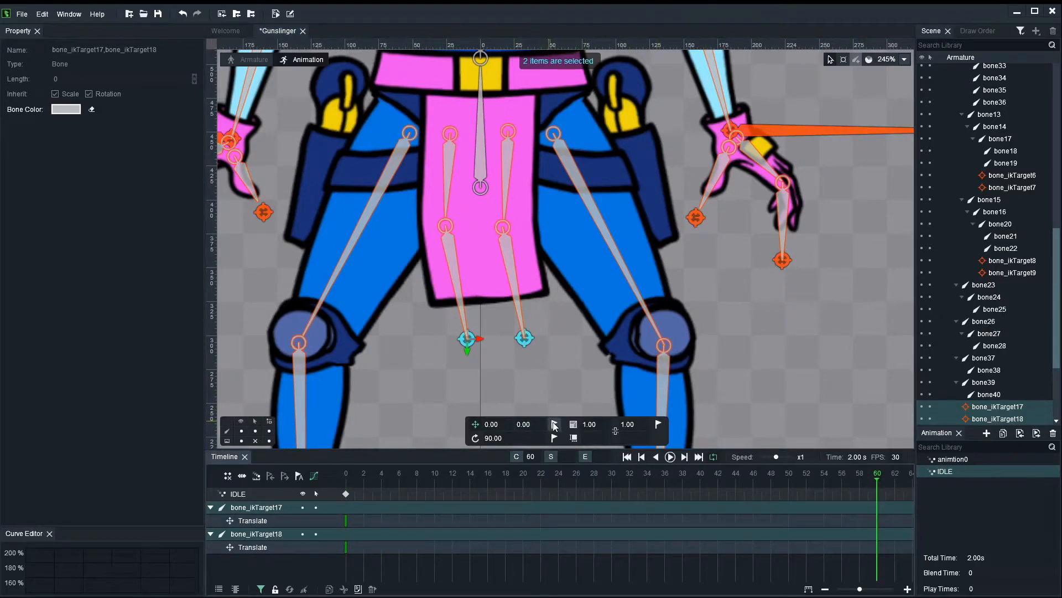
Step: Swing both waist cloth IK targets further to the right at frame 20 and key their translation
{"action": "left_click", "coordinate": [435, 478]}
{"action": "left_click", "coordinate": [522, 476]}
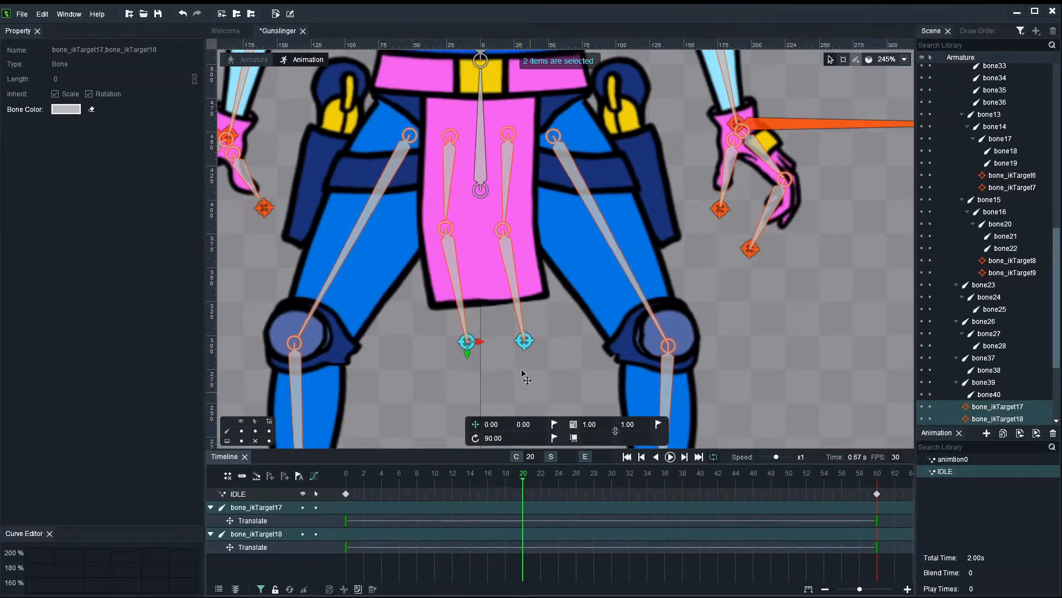
{"action": "left_click_drag", "start_coordinate": [528, 358], "coordinate": [550, 354]}
{"action": "left_click", "coordinate": [555, 424]}
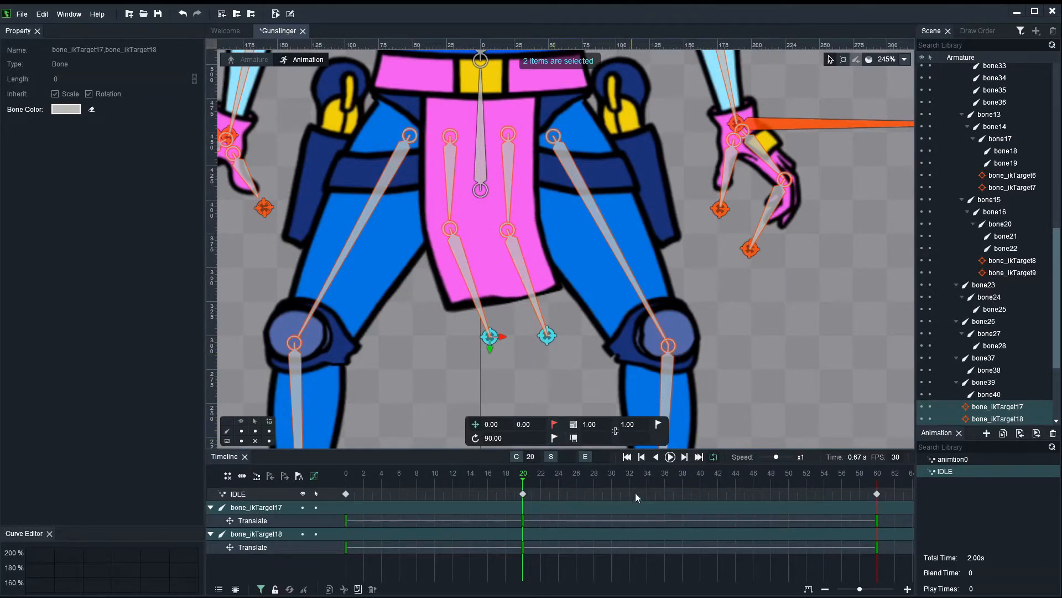
Step: Swing both waist cloth IK targets far to the right and slightly up at frame 40 and key their translation
{"action": "left_click", "coordinate": [695, 477]}
{"action": "left_click_drag", "start_coordinate": [571, 370], "coordinate": [582, 395]}
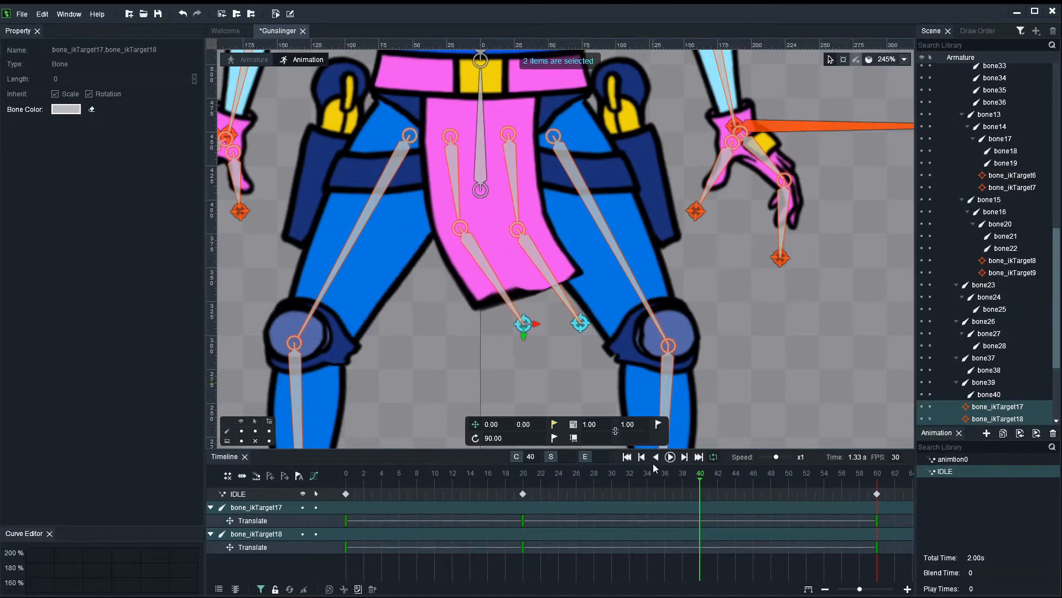
{"action": "left_click", "coordinate": [554, 425]}
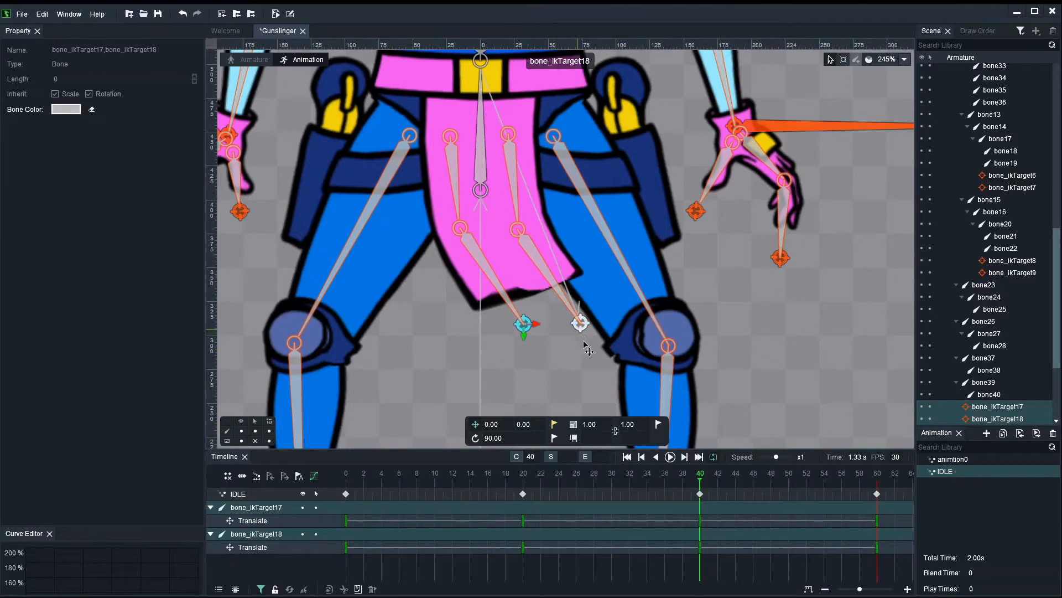
Step: Move bone_ikTarget18 alone back toward the cloth to translation -105.36, 52.16 at frame 40 and key it
{"action": "left_click", "coordinate": [586, 339]}
{"action": "left_click", "coordinate": [581, 329]}
{"action": "left_click_drag", "start_coordinate": [593, 339], "coordinate": [565, 348]}
{"action": "left_click", "coordinate": [554, 423]}
{"action": "scroll", "coordinate": [417, 389], "scroll_direction": "down", "scroll_amount": 2}
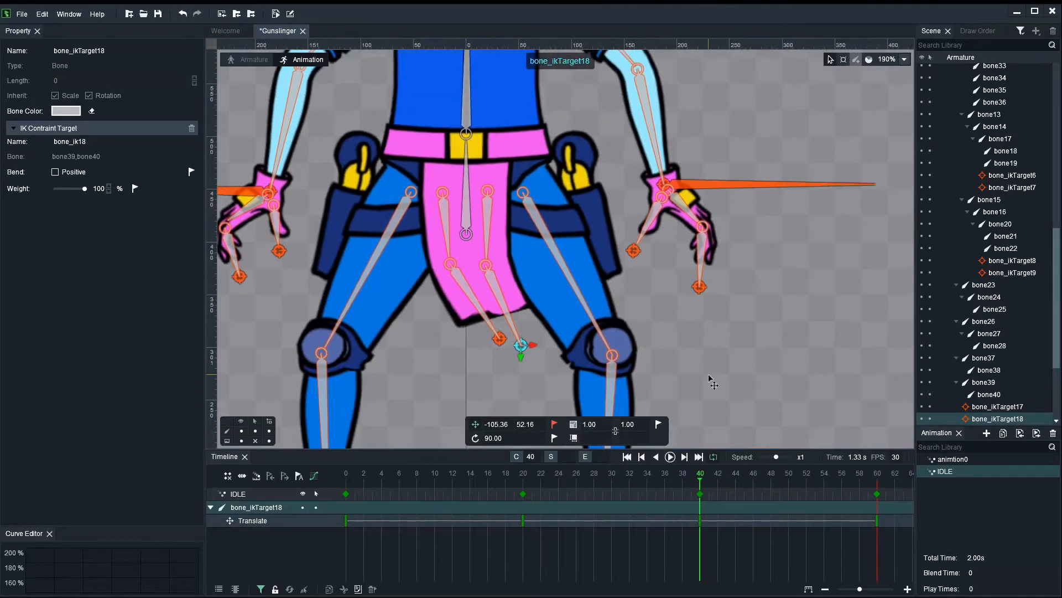
Step: Play the IDLE animation from frame 0 with the bones hidden and review how the hanging cloth swings
{"action": "left_click", "coordinate": [709, 376]}
{"action": "left_click", "coordinate": [335, 477]}
{"action": "key", "text": "space"}
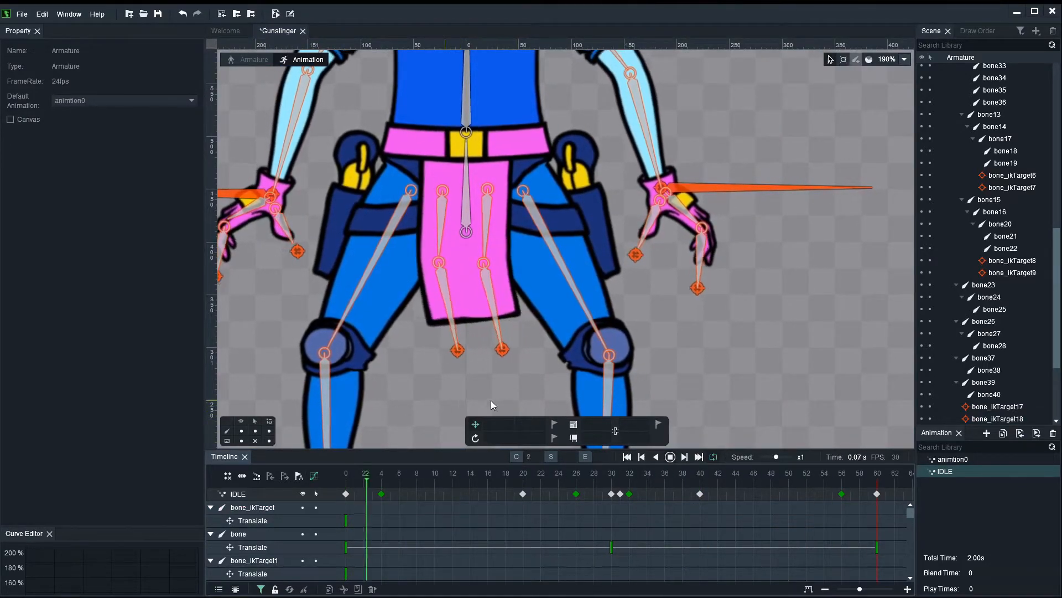
{"action": "left_click", "coordinate": [241, 430]}
{"action": "scroll", "coordinate": [730, 347], "scroll_direction": "down", "scroll_amount": 8}
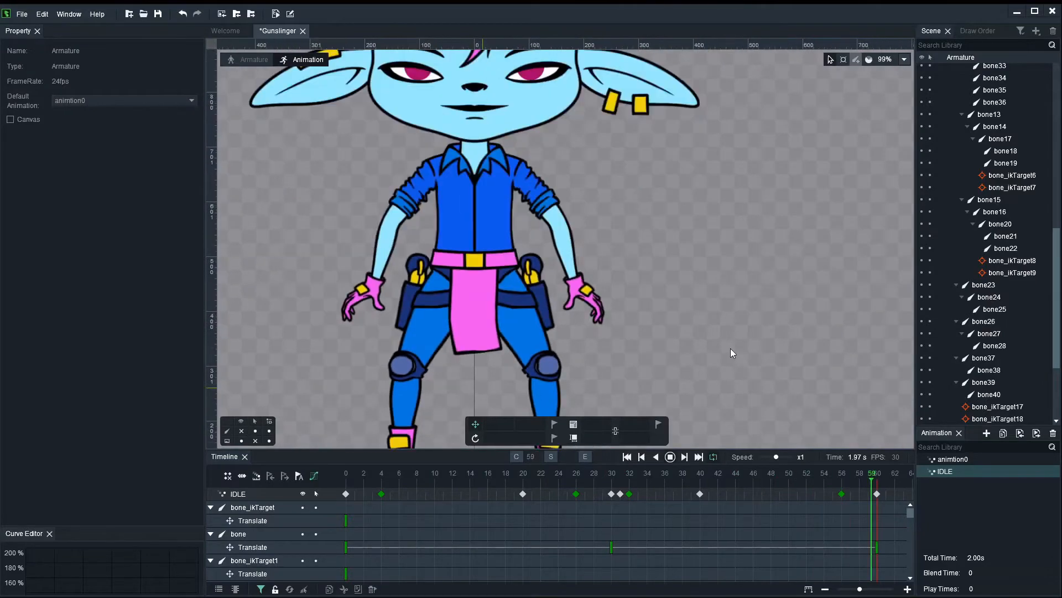
{"action": "scroll", "coordinate": [599, 344], "scroll_direction": "up", "scroll_amount": 6}
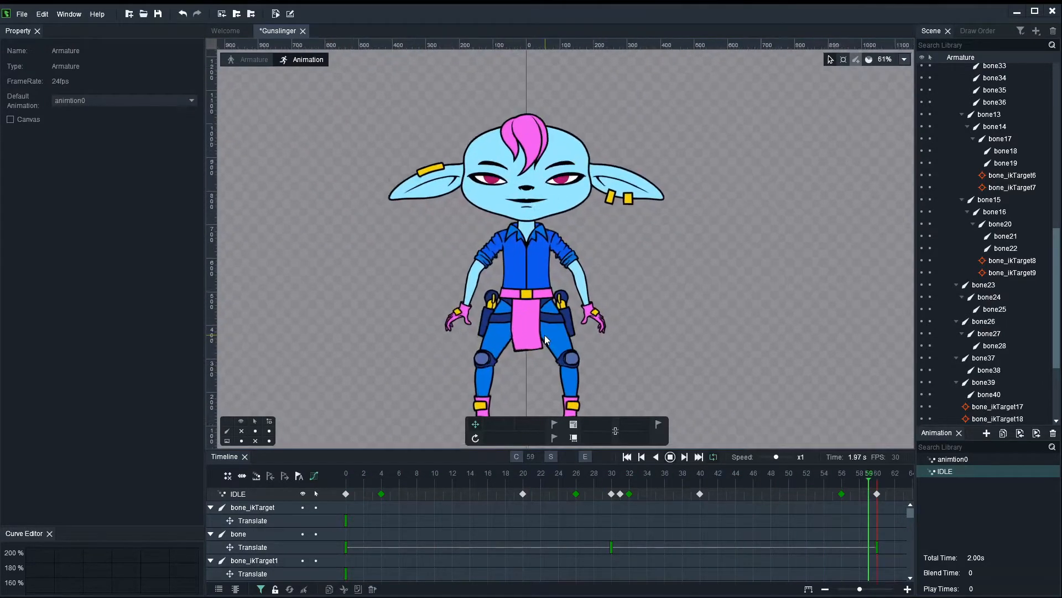
{"action": "scroll", "coordinate": [553, 354], "scroll_direction": "up", "scroll_amount": 2}
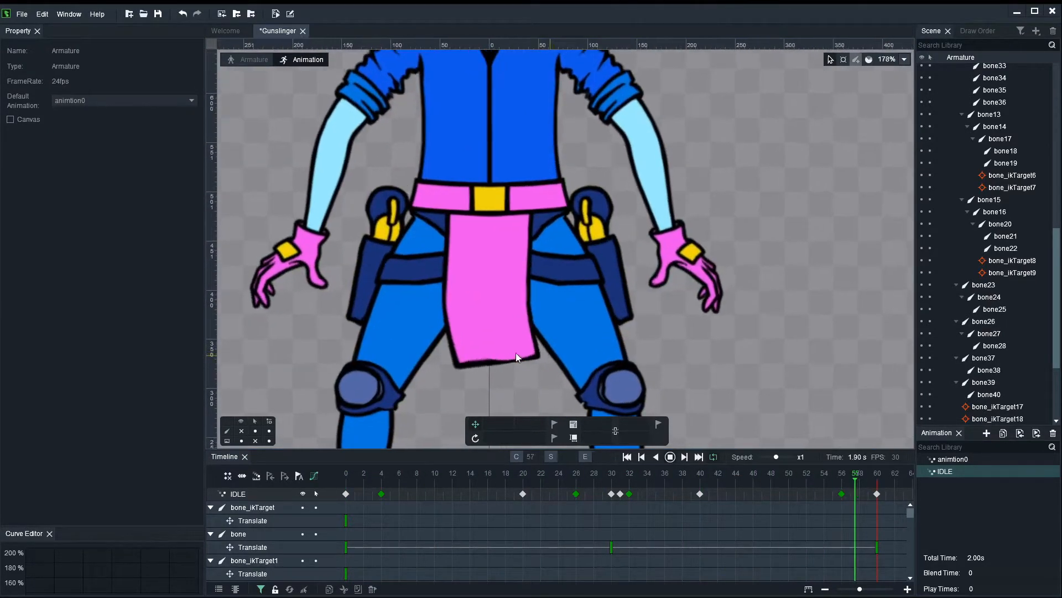
{"action": "key", "text": "space"}
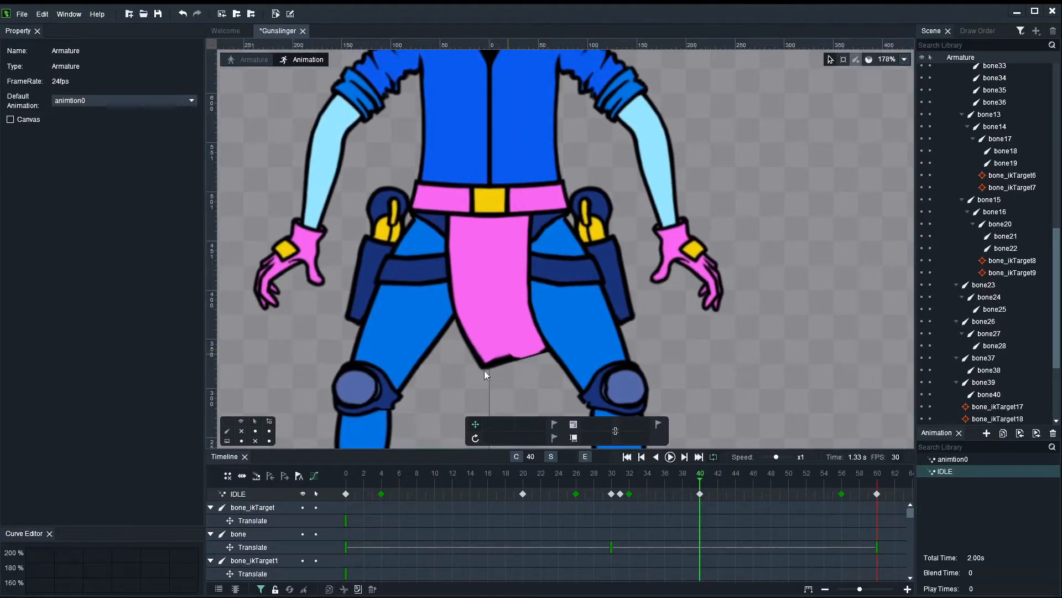
Step: At frame 40, move bone_ikTarget18 to about -92.40, 87.15 and bone_ikTarget17 to about -94.64, 56.34, keying their translation
{"action": "scroll", "coordinate": [520, 321], "scroll_direction": "up", "scroll_amount": 2}
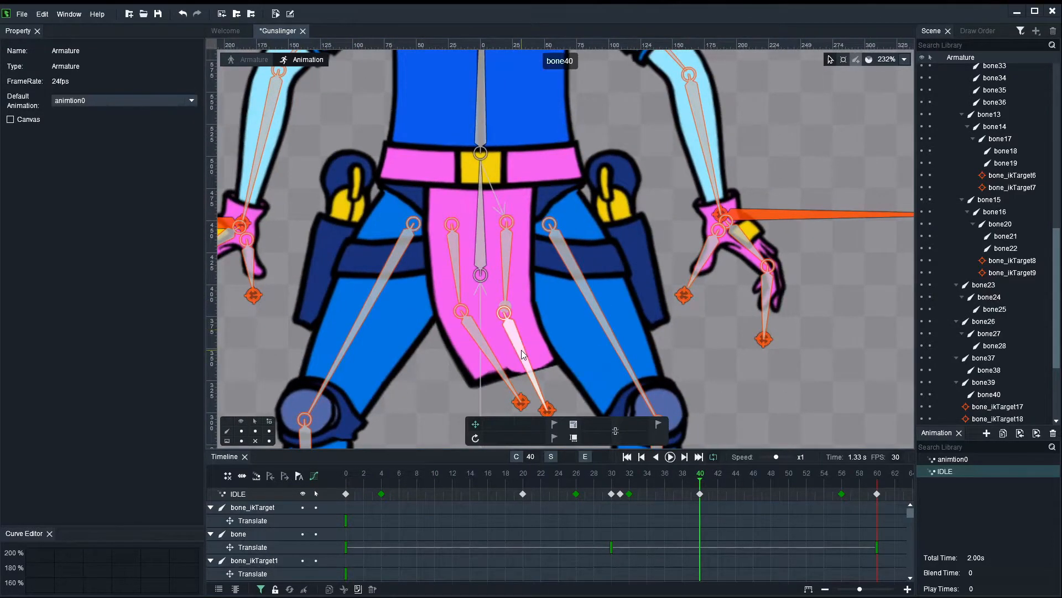
{"action": "left_click", "coordinate": [524, 353]}
{"action": "left_click_drag", "start_coordinate": [557, 333], "coordinate": [552, 279]}
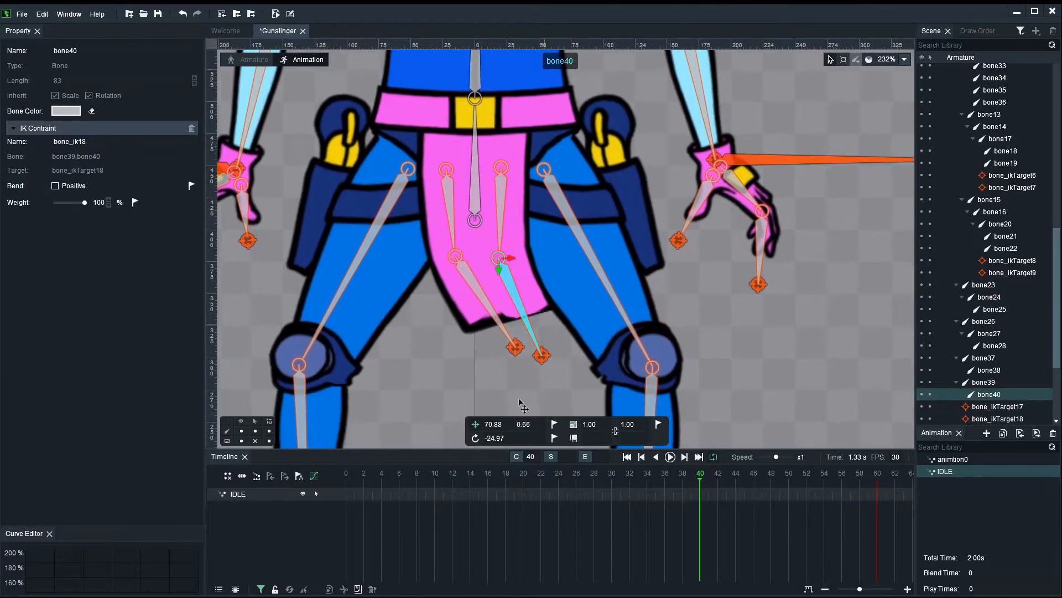
{"action": "left_click", "coordinate": [555, 425]}
{"action": "left_click_drag", "start_coordinate": [542, 355], "coordinate": [593, 349]}
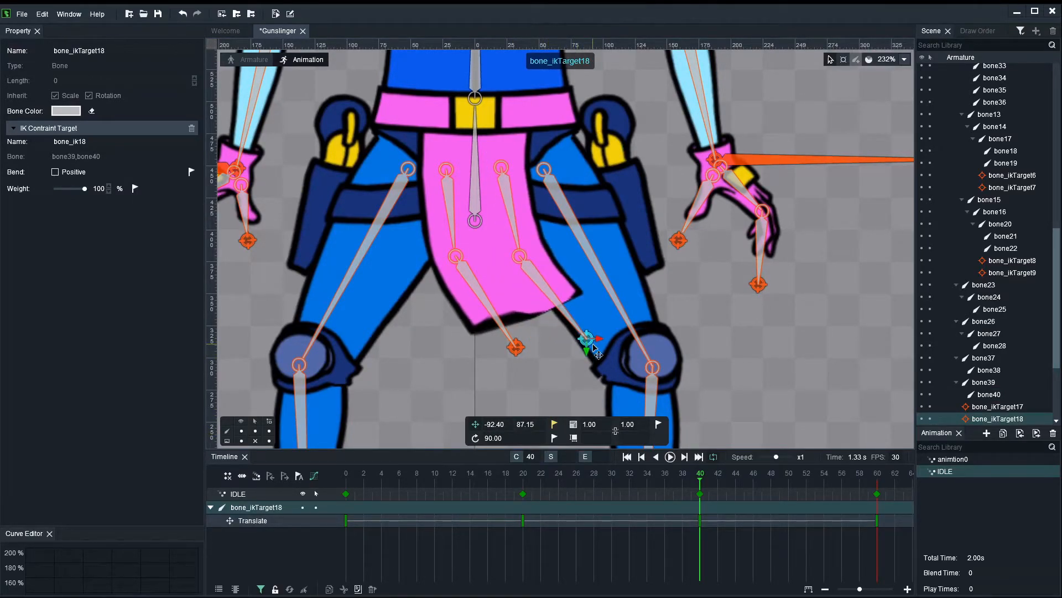
{"action": "left_click", "coordinate": [554, 424]}
{"action": "left_click_drag", "start_coordinate": [515, 353], "coordinate": [547, 343]}
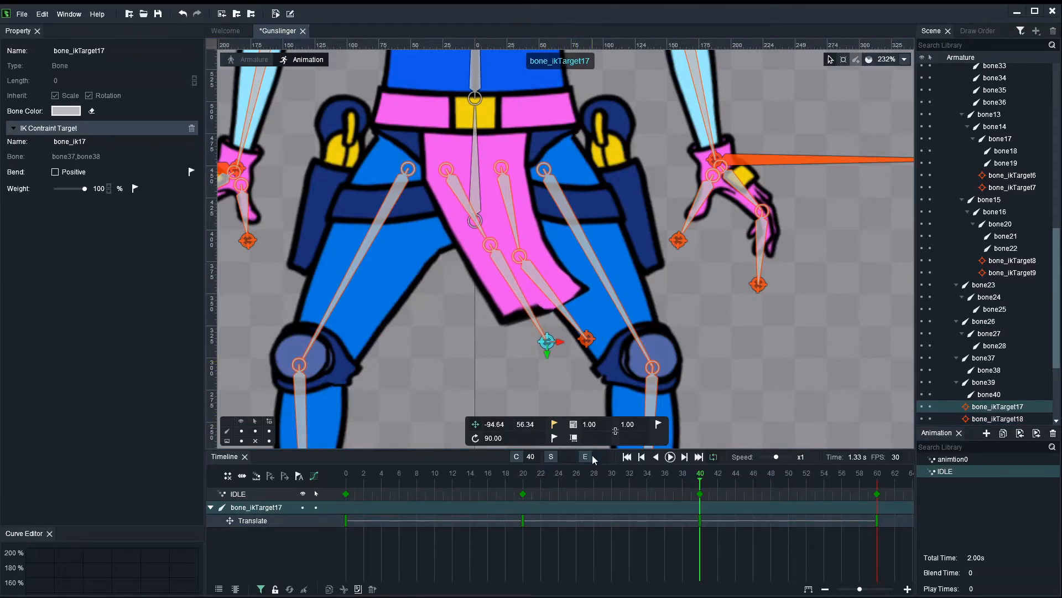
Step: At frame 20, move bone_ikTarget17 to about -99.93, 30.78, key its translation and scrub back through to frame 0
{"action": "left_click", "coordinate": [523, 475]}
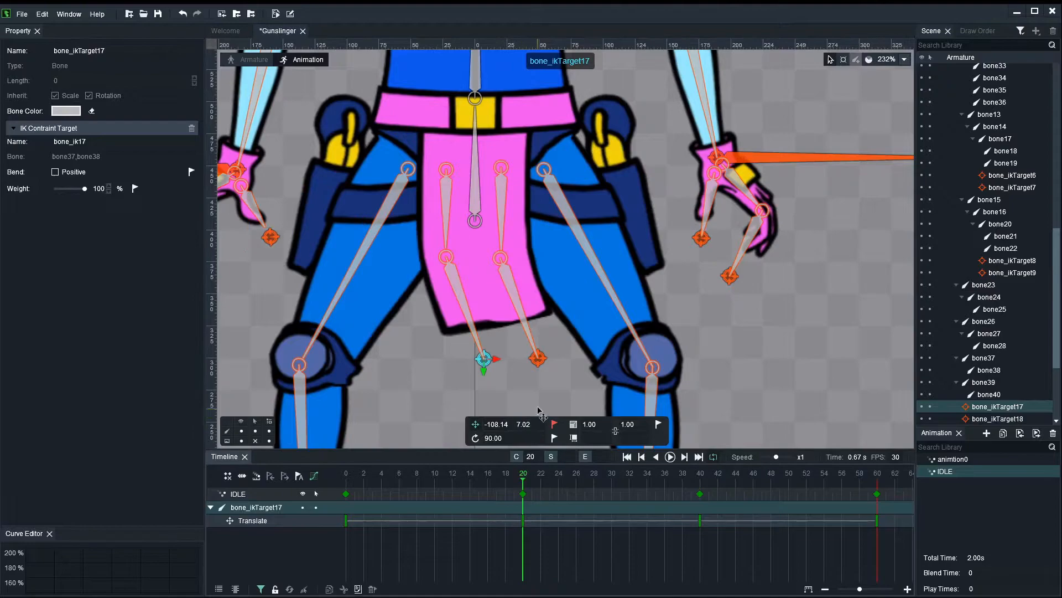
{"action": "left_click_drag", "start_coordinate": [518, 378], "coordinate": [540, 376]}
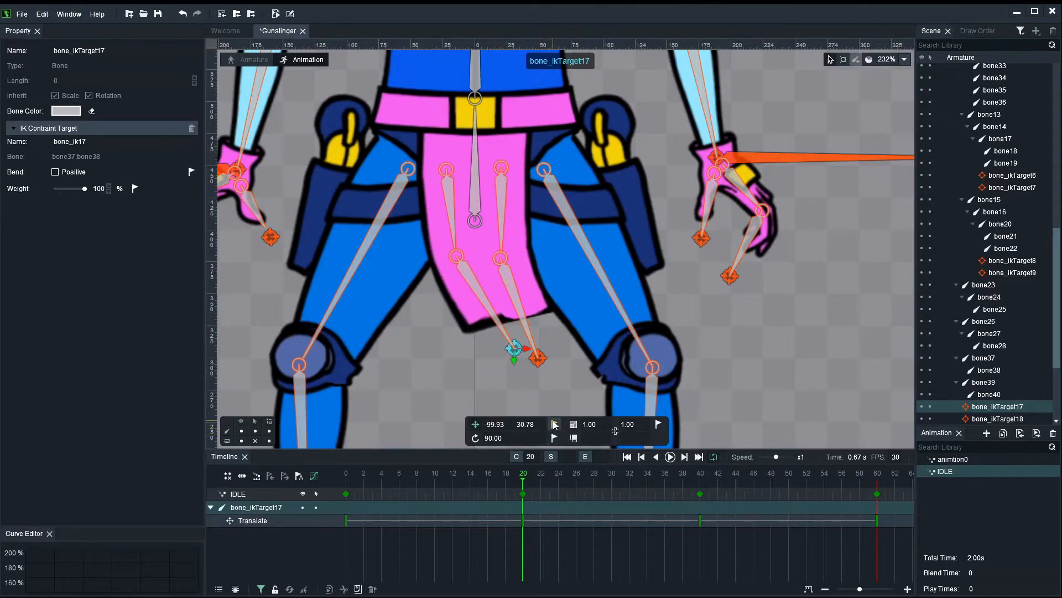
{"action": "left_click_drag", "start_coordinate": [389, 477], "coordinate": [518, 471]}
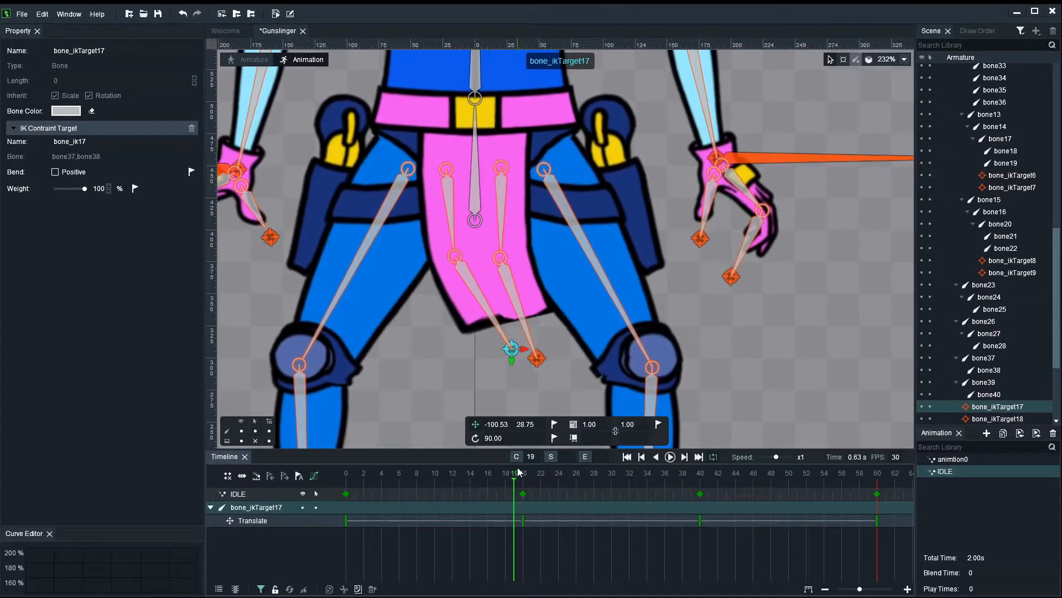
{"action": "left_click_drag", "start_coordinate": [357, 475], "coordinate": [316, 474]}
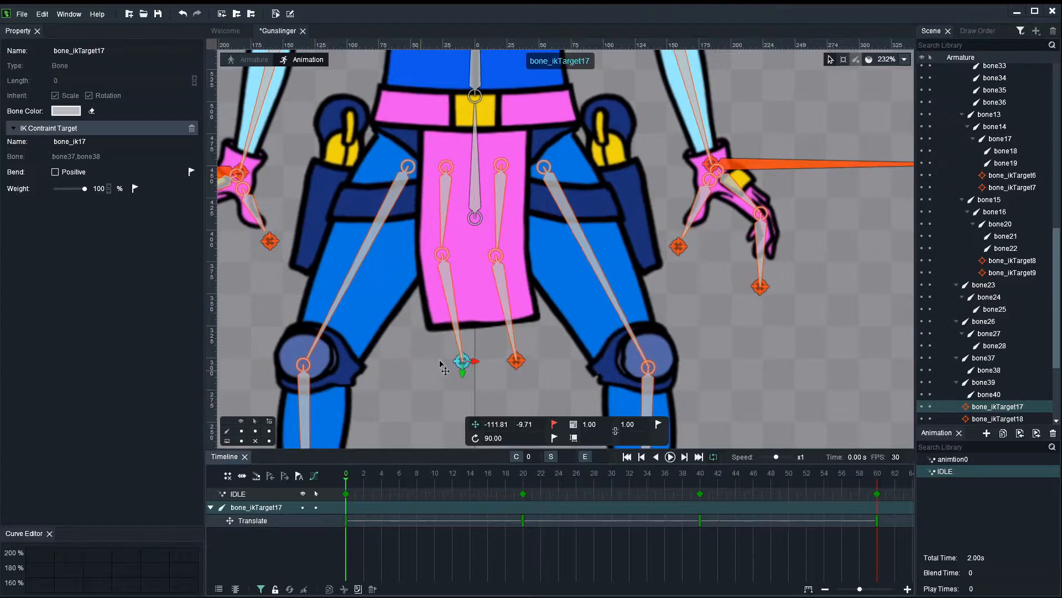
Step: Deselect the bone, hide the bones and play the IDLE animation to check the whole character's motion
{"action": "scroll", "coordinate": [442, 362], "scroll_direction": "down", "scroll_amount": 4}
{"action": "left_click", "coordinate": [738, 352]}
{"action": "left_click", "coordinate": [242, 431]}
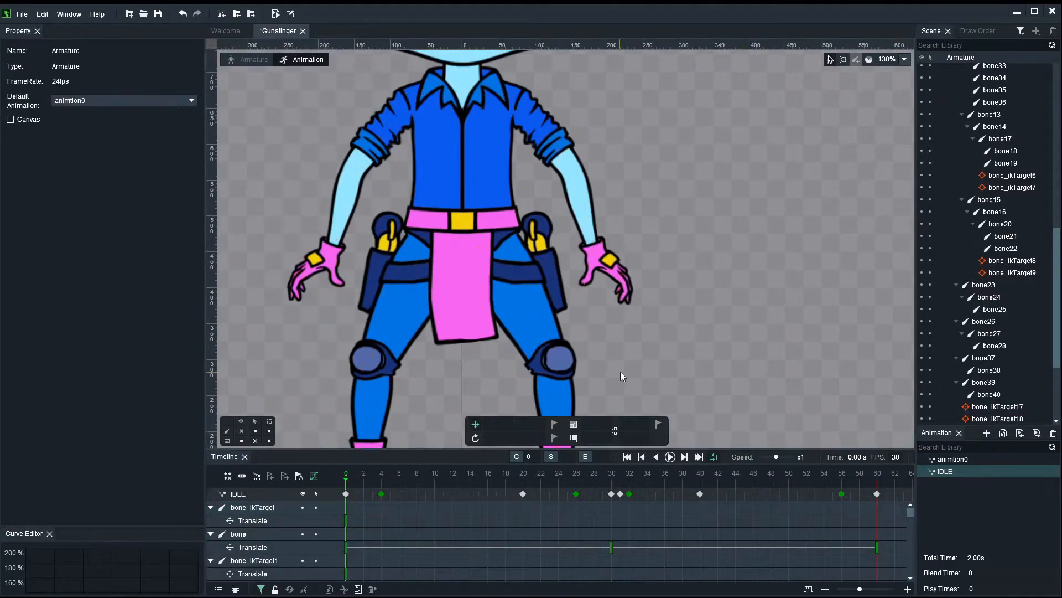
{"action": "scroll", "coordinate": [620, 370], "scroll_direction": "down", "scroll_amount": 3}
{"action": "left_click", "coordinate": [241, 431]}
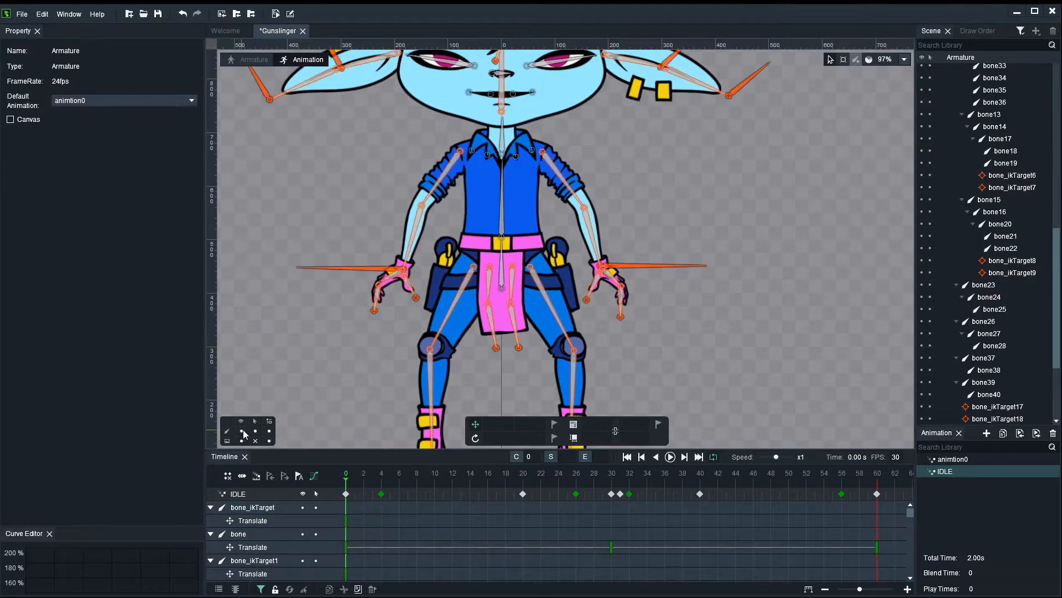
{"action": "key", "text": "space"}
{"action": "scroll", "coordinate": [537, 387], "scroll_direction": "down", "scroll_amount": 3}
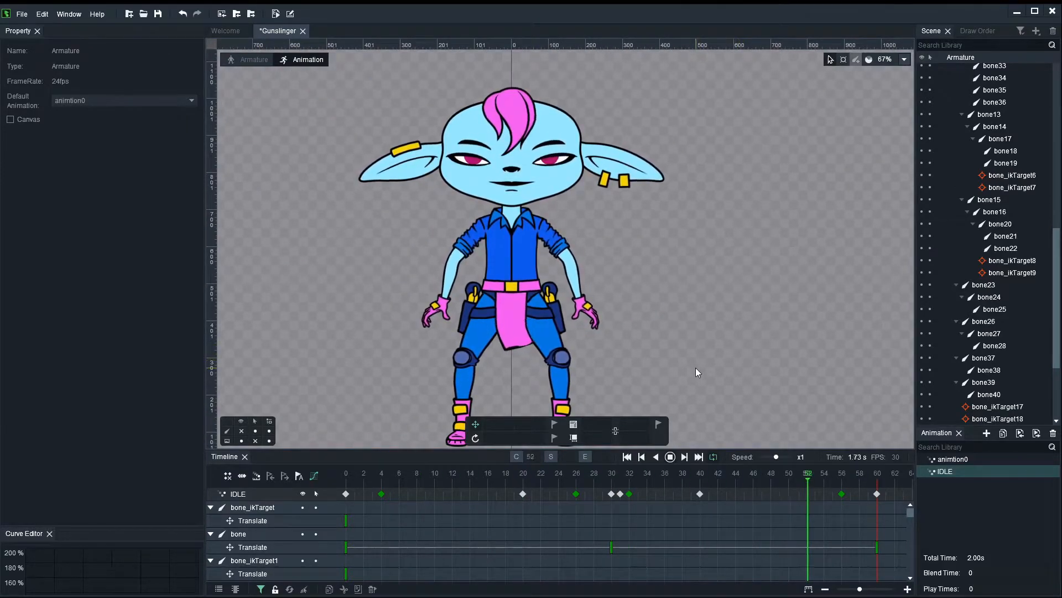
{"action": "scroll", "coordinate": [697, 357], "scroll_direction": "down", "scroll_amount": 2}
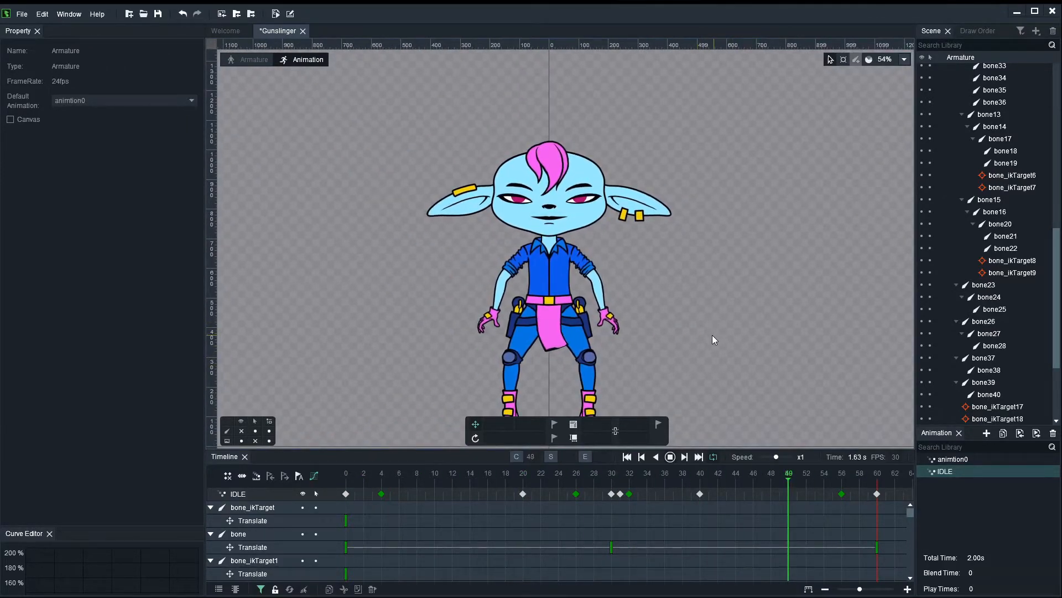
{"action": "scroll", "coordinate": [578, 337], "scroll_direction": "up", "scroll_amount": 3}
{"action": "key", "text": "space"}
Step: Scrub the first 10 frames with the bones shown again and inspect the cloth's lower edge around its IK targets
{"action": "left_click_drag", "start_coordinate": [363, 484], "coordinate": [437, 479]}
{"action": "scroll", "coordinate": [567, 364], "scroll_direction": "up", "scroll_amount": 3}
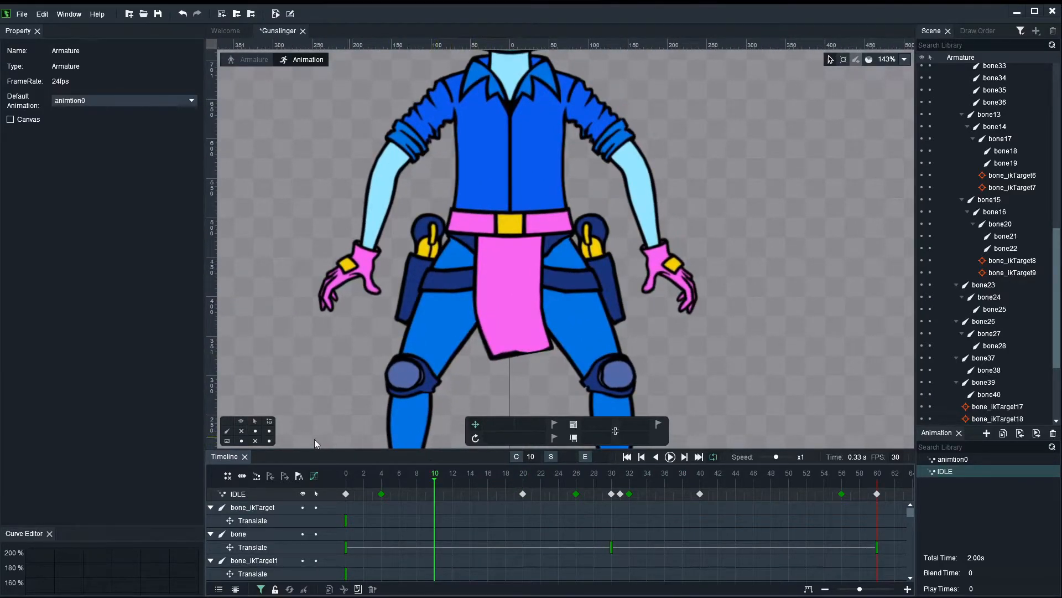
{"action": "left_click", "coordinate": [241, 432]}
{"action": "left_click", "coordinate": [543, 379]}
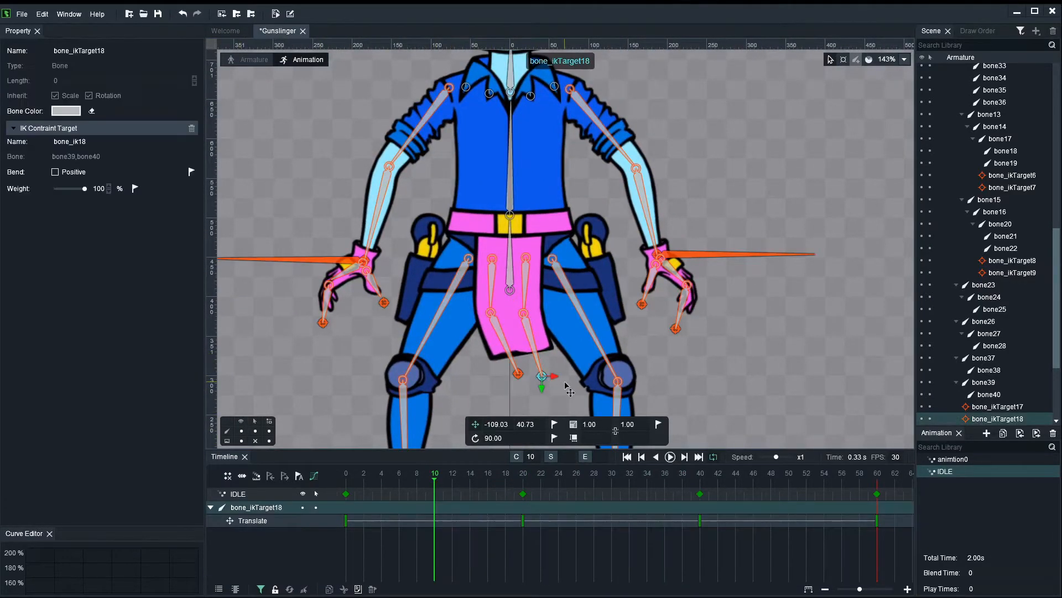
{"action": "scroll", "coordinate": [570, 389], "scroll_direction": "up", "scroll_amount": 3}
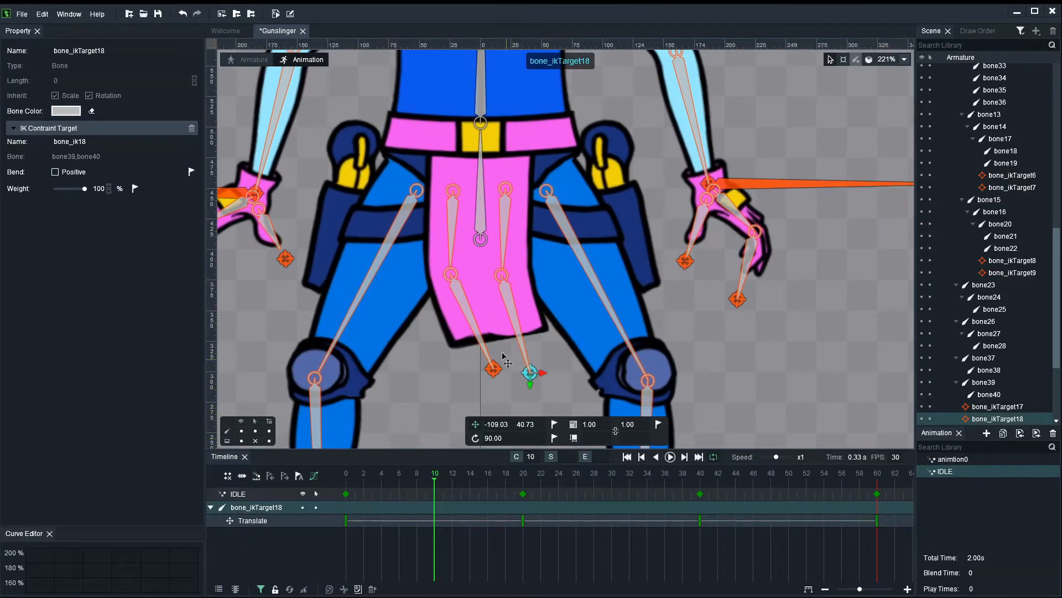
{"action": "left_click", "coordinate": [522, 394]}
{"action": "left_click_drag", "start_coordinate": [344, 481], "coordinate": [425, 482]}
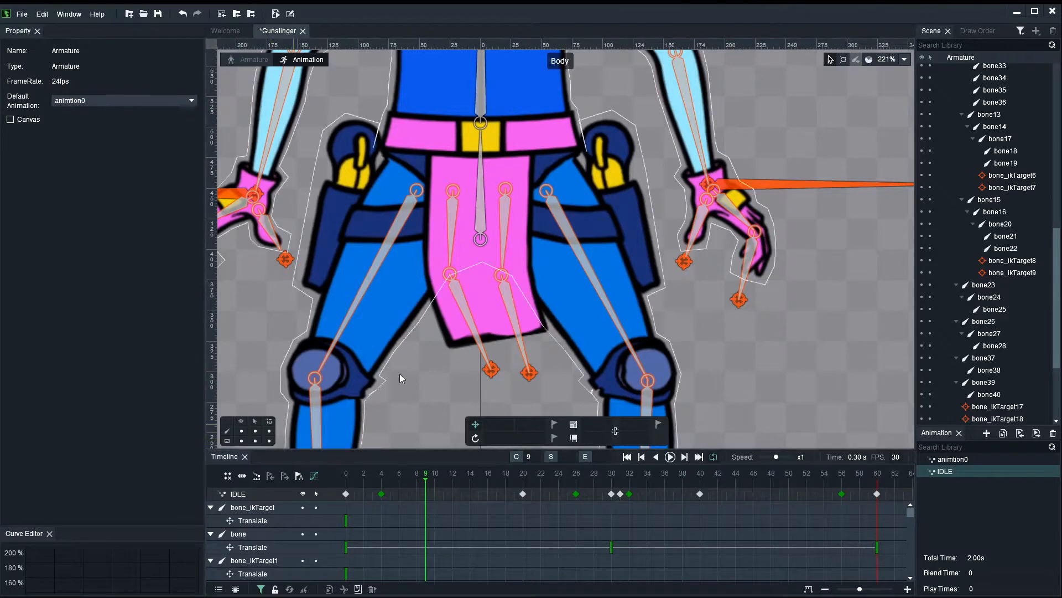
Step: Select the Cloth slot and scrub through the opening frames to inspect how its mesh deforms along the hem
{"action": "left_click", "coordinate": [500, 316]}
{"action": "scroll", "coordinate": [512, 354], "scroll_direction": "up", "scroll_amount": 3}
{"action": "scroll", "coordinate": [512, 354], "scroll_direction": "up", "scroll_amount": 1}
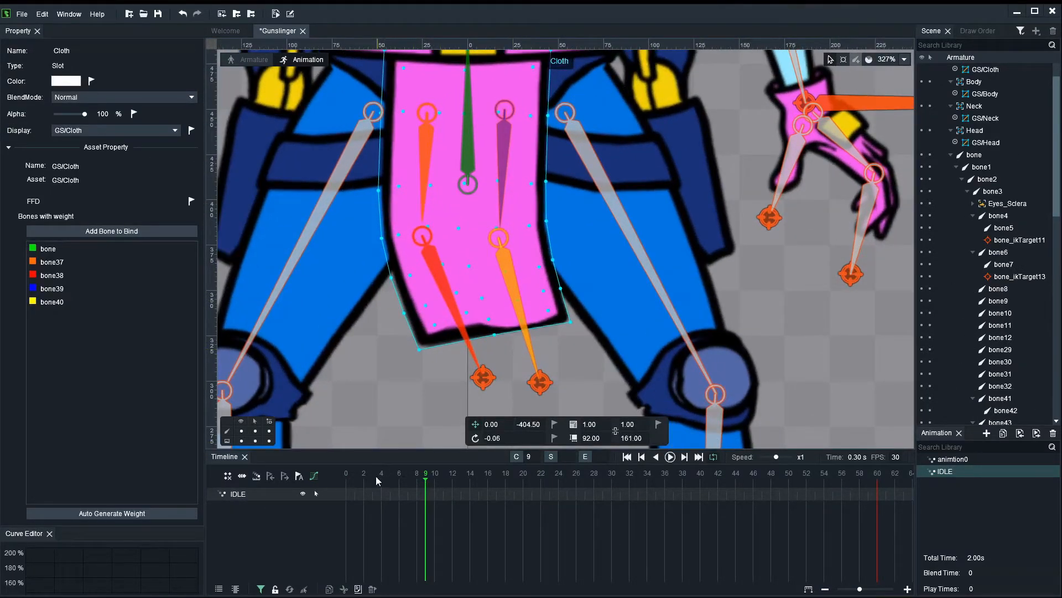
{"action": "left_click", "coordinate": [325, 480]}
{"action": "left_click_drag", "start_coordinate": [359, 486], "coordinate": [406, 486]}
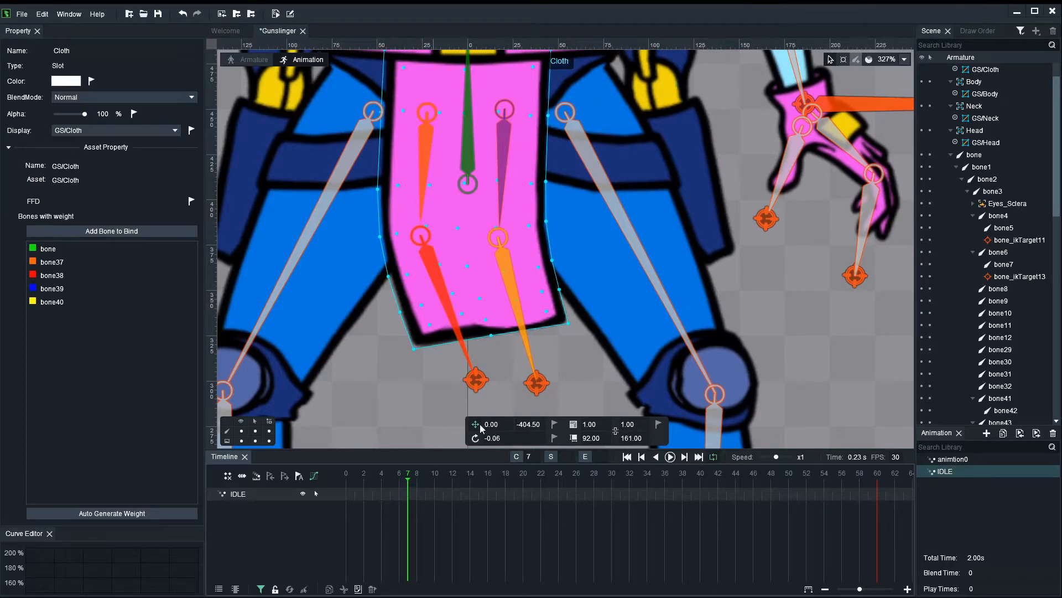
Step: Raise the cloth mesh's hem vertex beside bone40 slightly at frame 0 and key the FFD at frames 0 and 60
{"action": "left_click", "coordinate": [520, 326]}
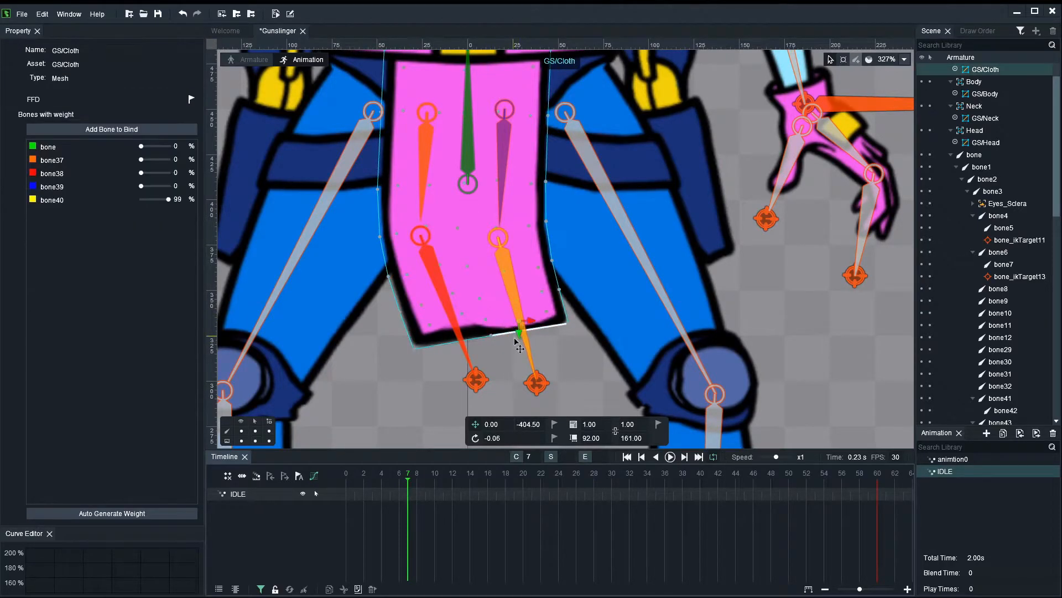
{"action": "scroll", "coordinate": [520, 326], "scroll_direction": "up", "scroll_amount": 3}
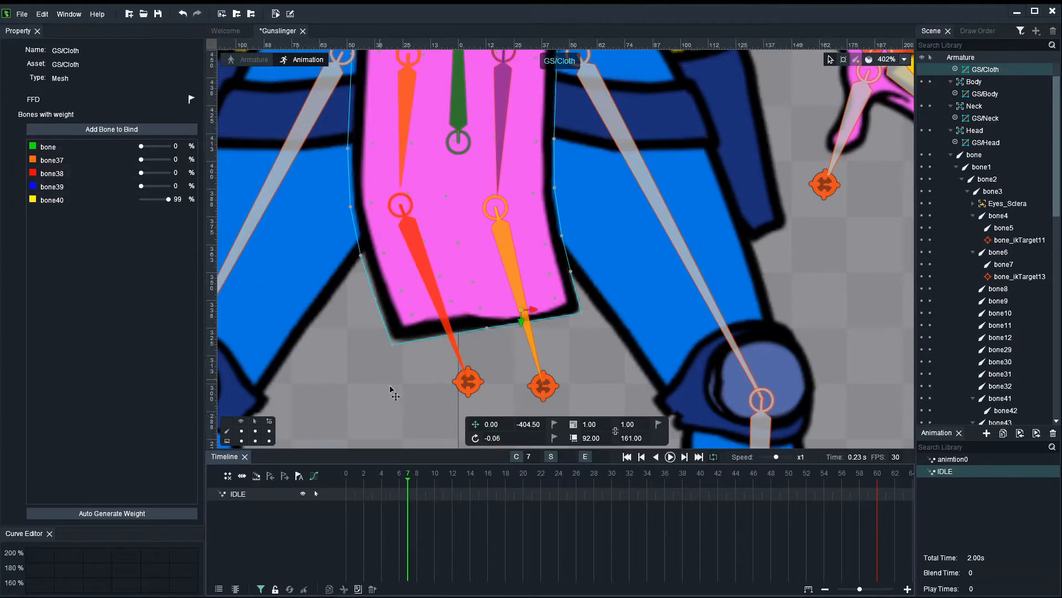
{"action": "left_click_drag", "start_coordinate": [442, 477], "coordinate": [290, 474]}
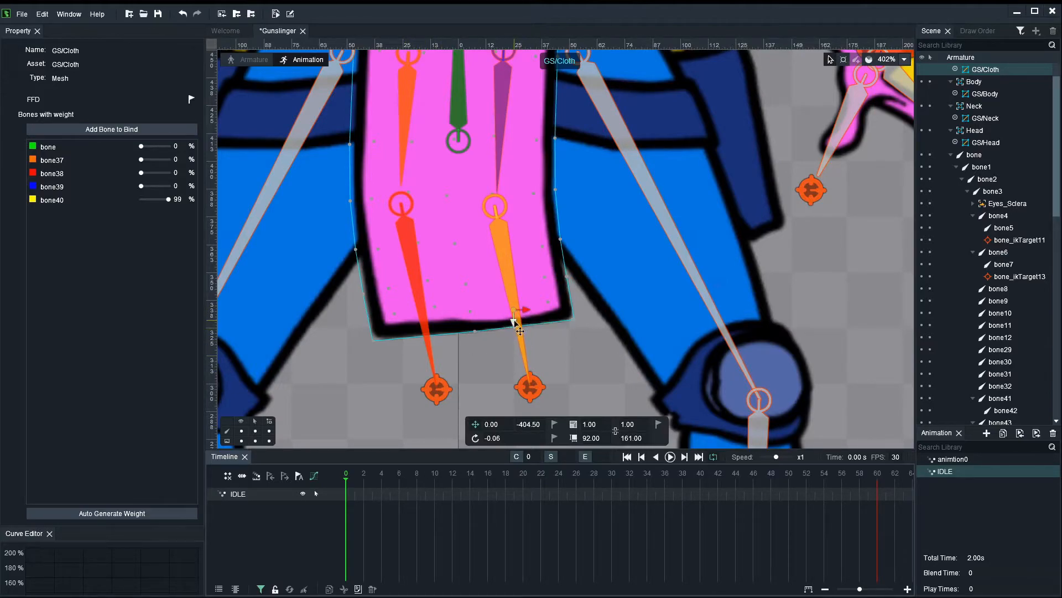
{"action": "left_click_drag", "start_coordinate": [515, 310], "coordinate": [514, 302]}
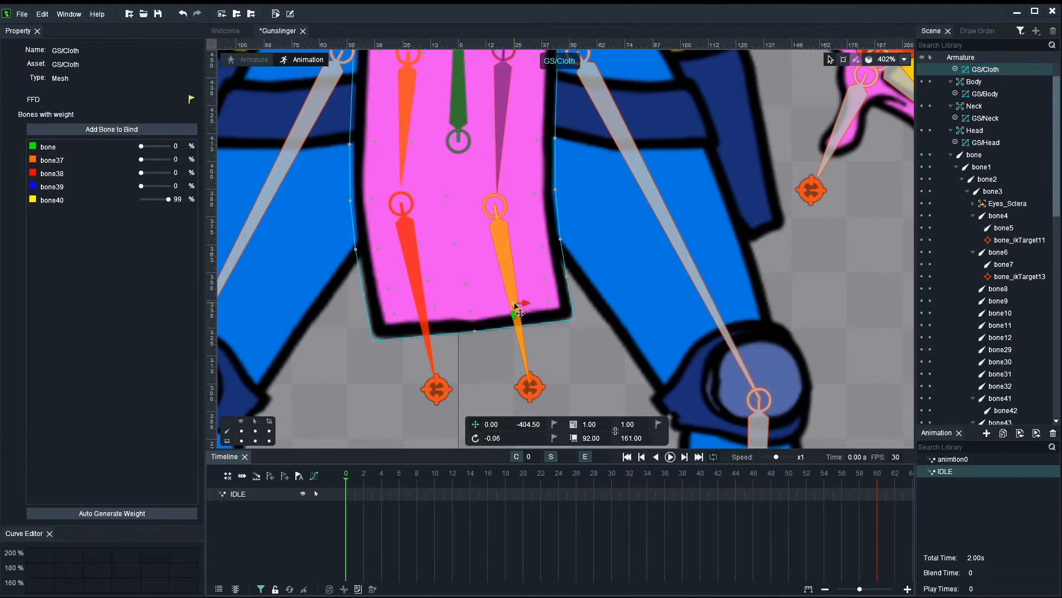
{"action": "left_click", "coordinate": [191, 99]}
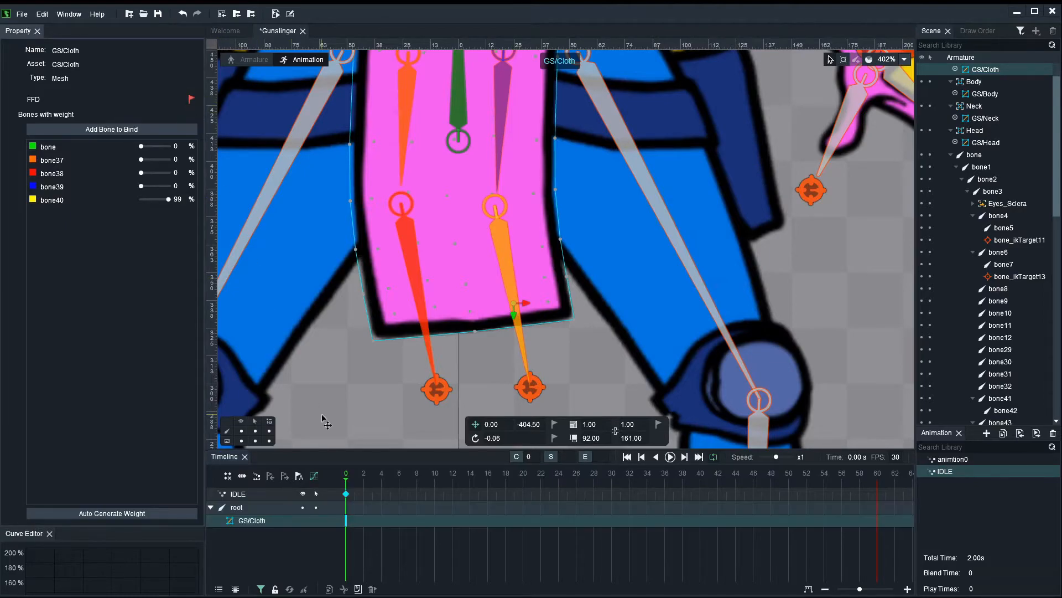
{"action": "left_click", "coordinate": [876, 475]}
{"action": "left_click", "coordinate": [192, 99]}
Step: At frame 10, nudge the hem vertex beside bone40 slightly upward and key the cloth's FFD
{"action": "left_click_drag", "start_coordinate": [381, 476], "coordinate": [435, 477]}
{"action": "left_click_drag", "start_coordinate": [531, 311], "coordinate": [529, 306]}
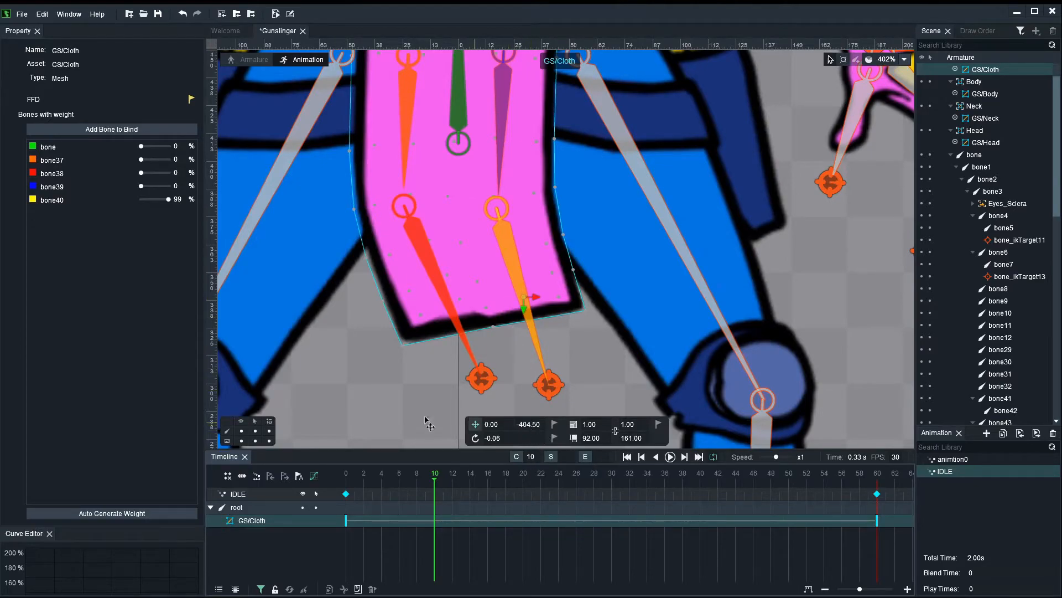
{"action": "left_click", "coordinate": [191, 99]}
Step: Check the hem at frame 20, then raise the vertex between bone38 and bone40 at frame 10 and key the FFD
{"action": "left_click_drag", "start_coordinate": [459, 479], "coordinate": [522, 479]}
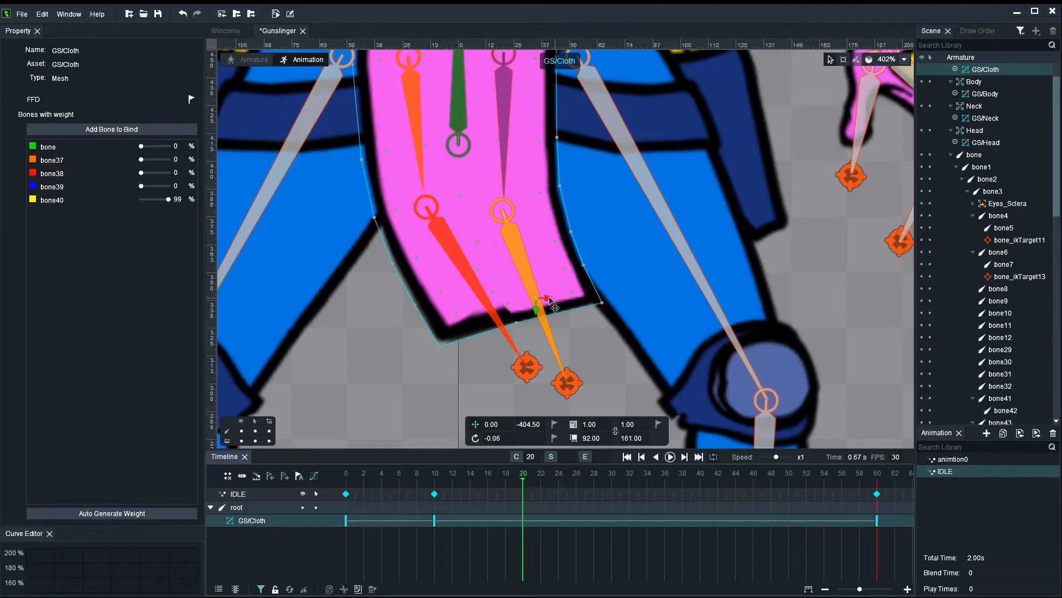
{"action": "mouse_move", "coordinate": [536, 298]}
{"action": "left_mouse_down"}
{"action": "mouse_move", "coordinate": [545, 292]}
{"action": "mouse_move", "coordinate": [511, 307]}
{"action": "mouse_move", "coordinate": [528, 293]}
{"action": "mouse_move", "coordinate": [519, 295]}
{"action": "left_mouse_up"}
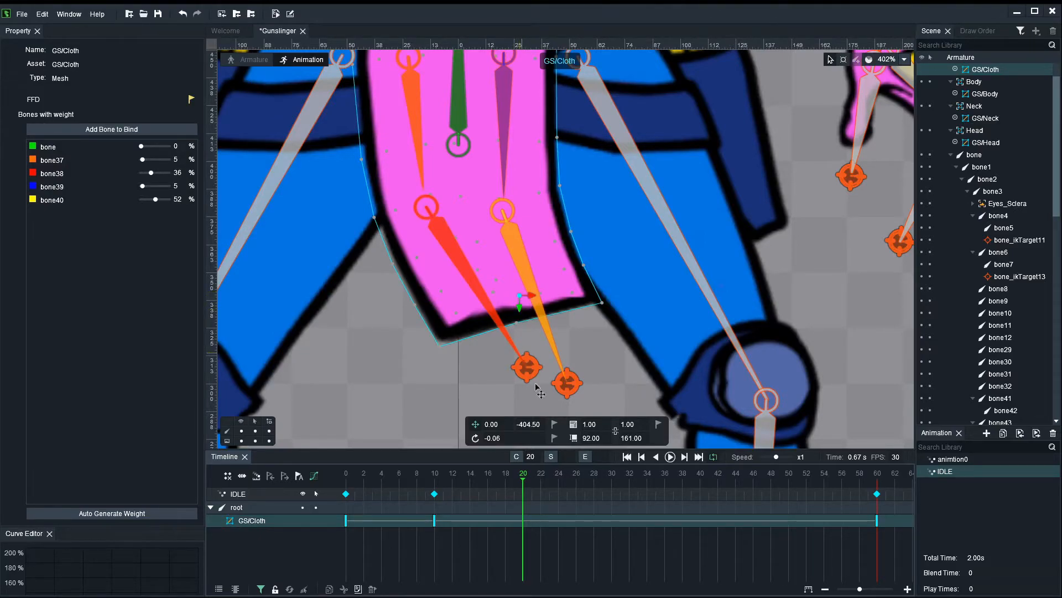
{"action": "left_click", "coordinate": [436, 477]}
{"action": "left_click_drag", "start_coordinate": [490, 313], "coordinate": [504, 309]}
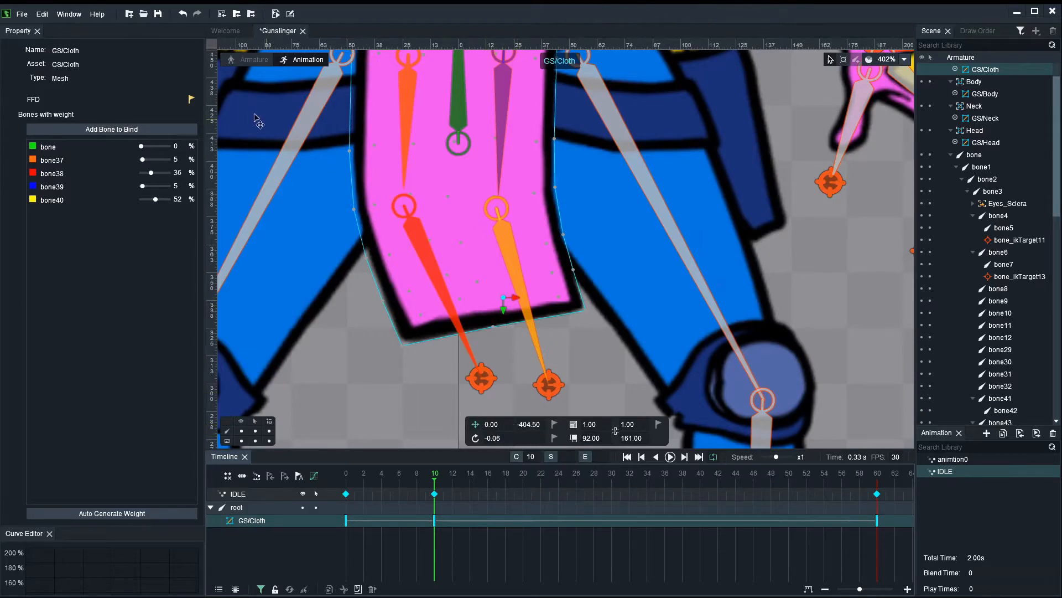
{"action": "left_click", "coordinate": [191, 100]}
Step: At frame 20, raise the hem vertex beside bone40 to smooth the cloth's outline and key the FFD
{"action": "left_click", "coordinate": [523, 478]}
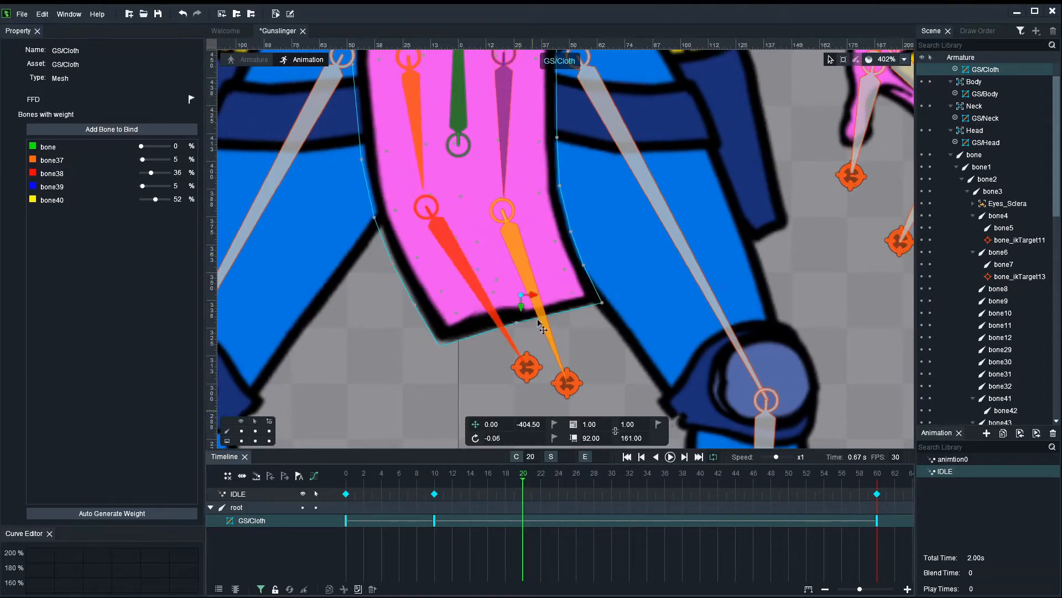
{"action": "left_click", "coordinate": [543, 302]}
{"action": "left_click_drag", "start_coordinate": [537, 297], "coordinate": [543, 287]}
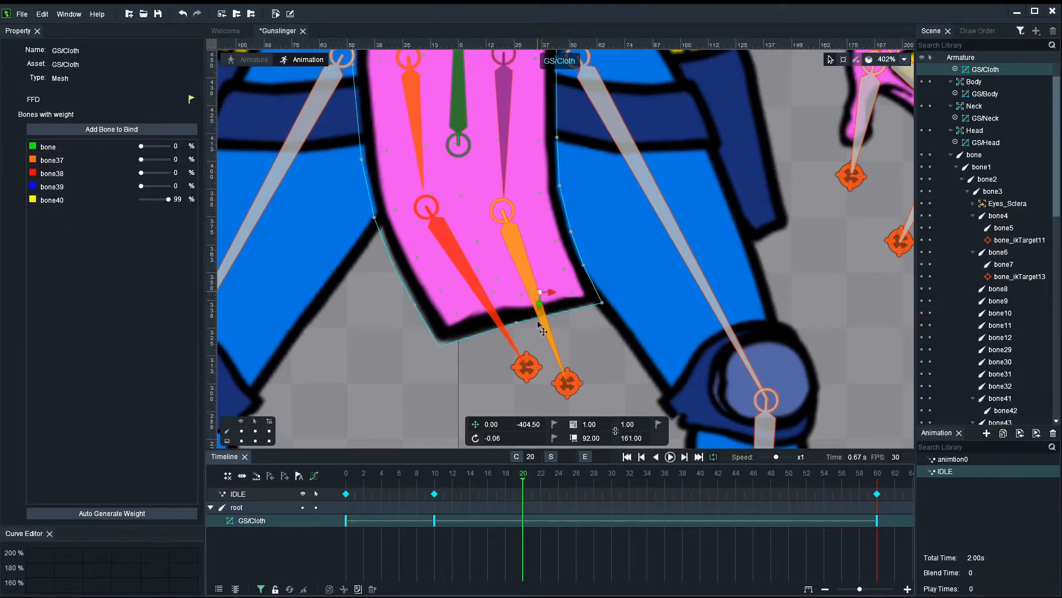
{"action": "left_click", "coordinate": [192, 100]}
{"action": "left_click_drag", "start_coordinate": [545, 477], "coordinate": [530, 496]}
Step: At frame 10, lower the cloth's hem vertex beside bone38 slightly and key the FFD
{"action": "left_click", "coordinate": [494, 293]}
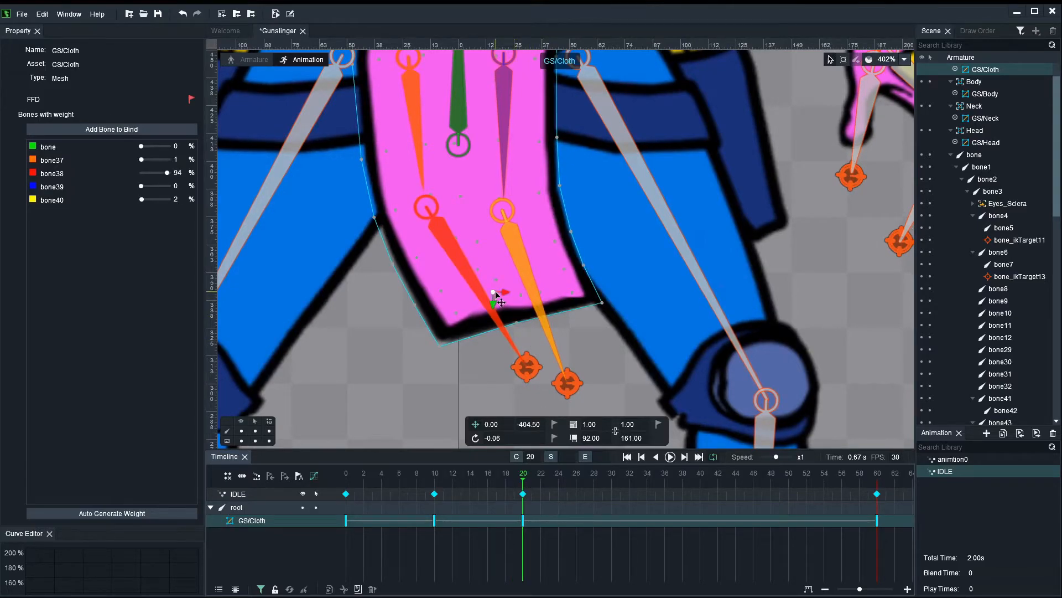
{"action": "left_click", "coordinate": [437, 478]}
{"action": "left_click_drag", "start_coordinate": [460, 302], "coordinate": [461, 307]}
{"action": "left_click", "coordinate": [191, 99]}
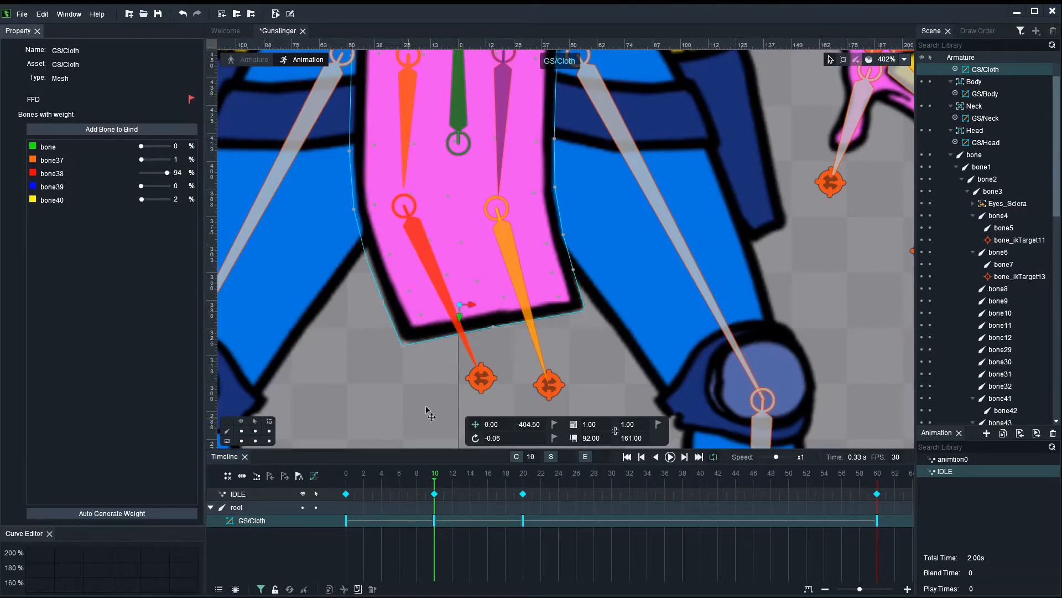
Step: At frame 20, lower the cloth's hem vertex beside bone38 slightly to smooth the deformed edge
{"action": "left_click", "coordinate": [523, 478]}
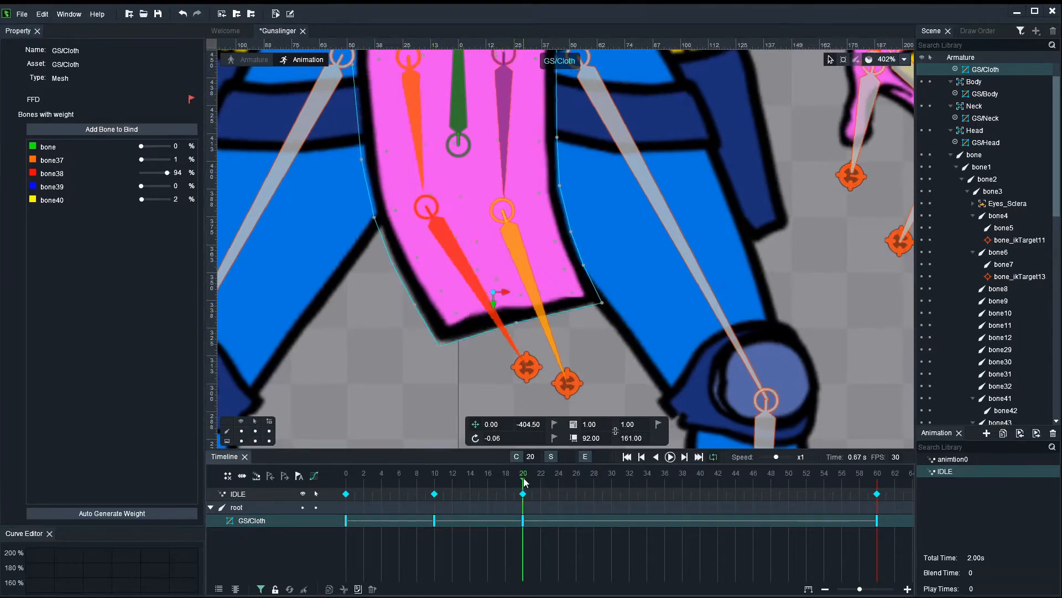
{"action": "left_click", "coordinate": [499, 282]}
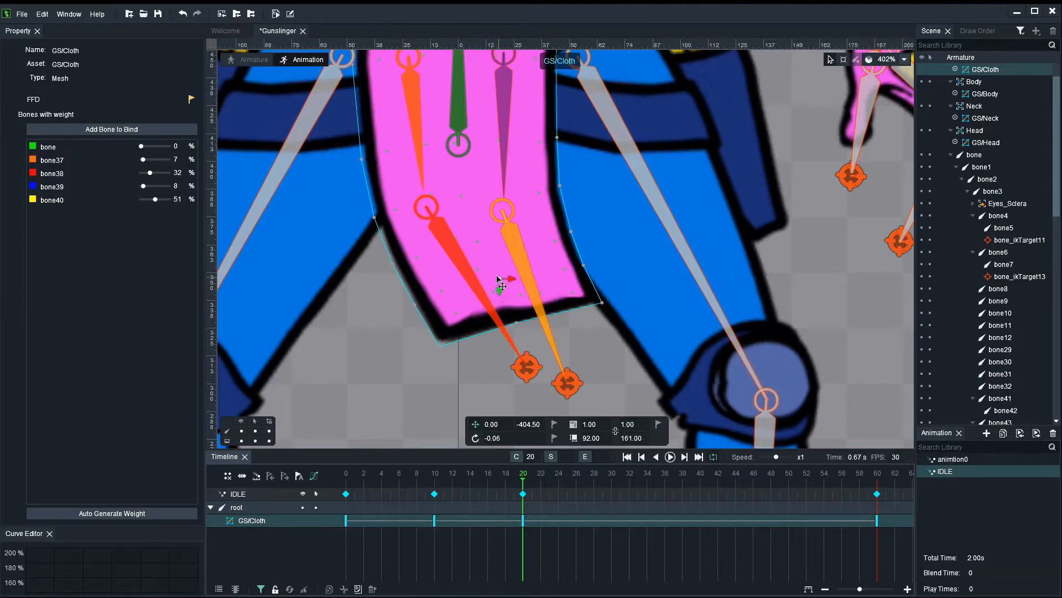
{"action": "left_click", "coordinate": [492, 302]}
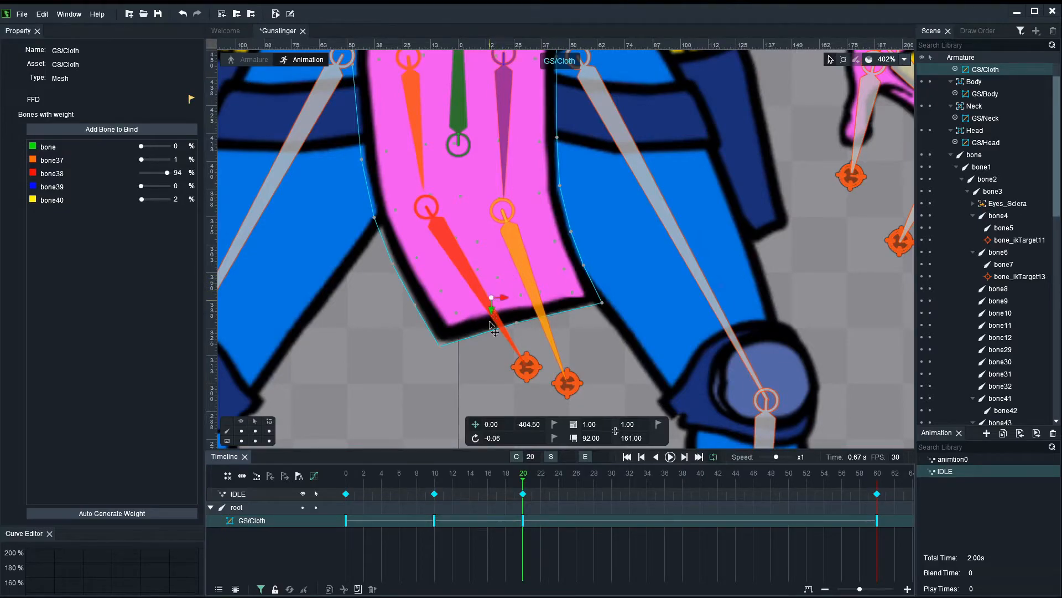
Step: Play the IDLE animation from frame 0 and examine the cloth's motion up close and on the whole character
{"action": "left_click_drag", "start_coordinate": [445, 482], "coordinate": [267, 458]}
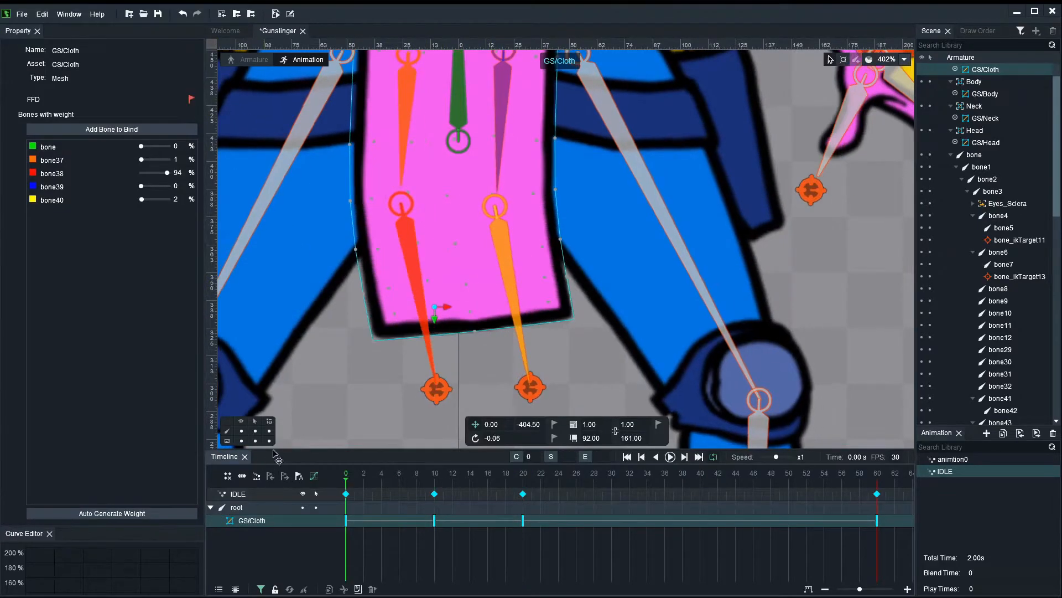
{"action": "left_click", "coordinate": [382, 394]}
{"action": "key", "text": "space"}
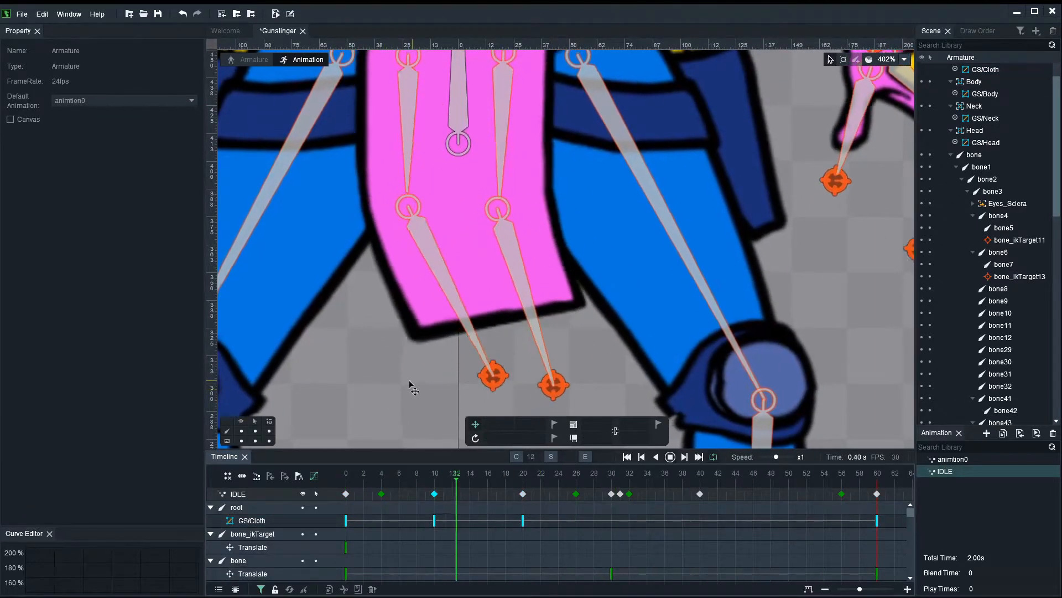
{"action": "scroll", "coordinate": [368, 368], "scroll_direction": "down", "scroll_amount": 10}
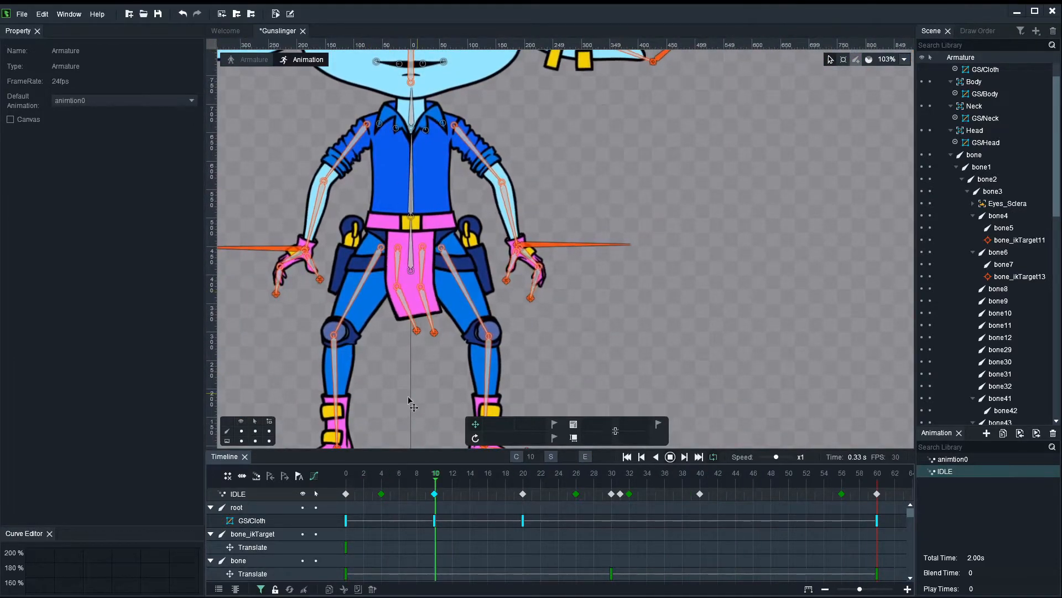
{"action": "scroll", "coordinate": [650, 320], "scroll_direction": "down", "scroll_amount": 2}
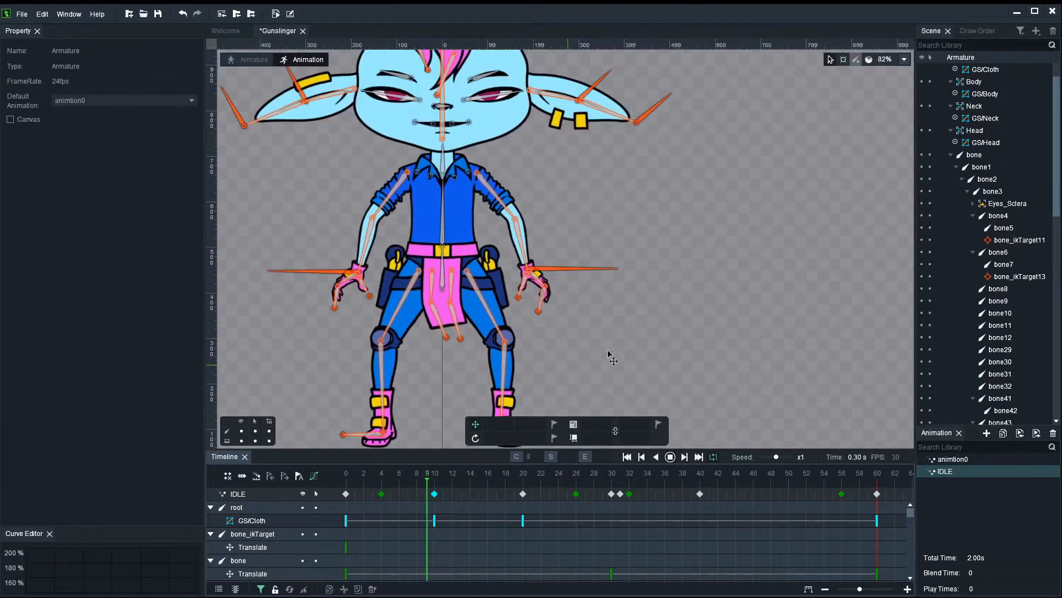
{"action": "scroll", "coordinate": [653, 329], "scroll_direction": "up", "scroll_amount": 1}
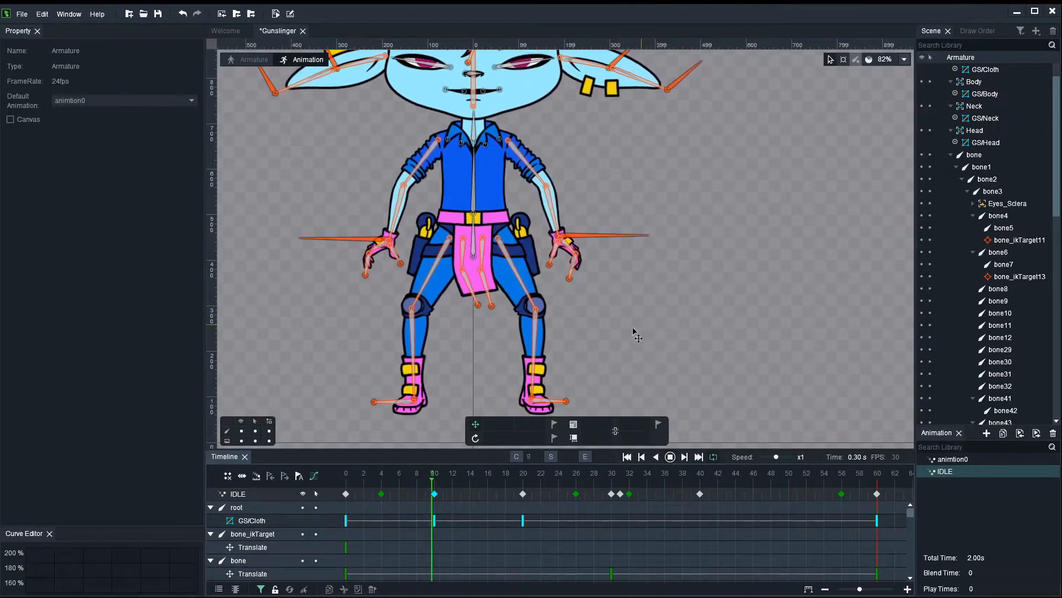
{"action": "scroll", "coordinate": [500, 285], "scroll_direction": "up", "scroll_amount": 2}
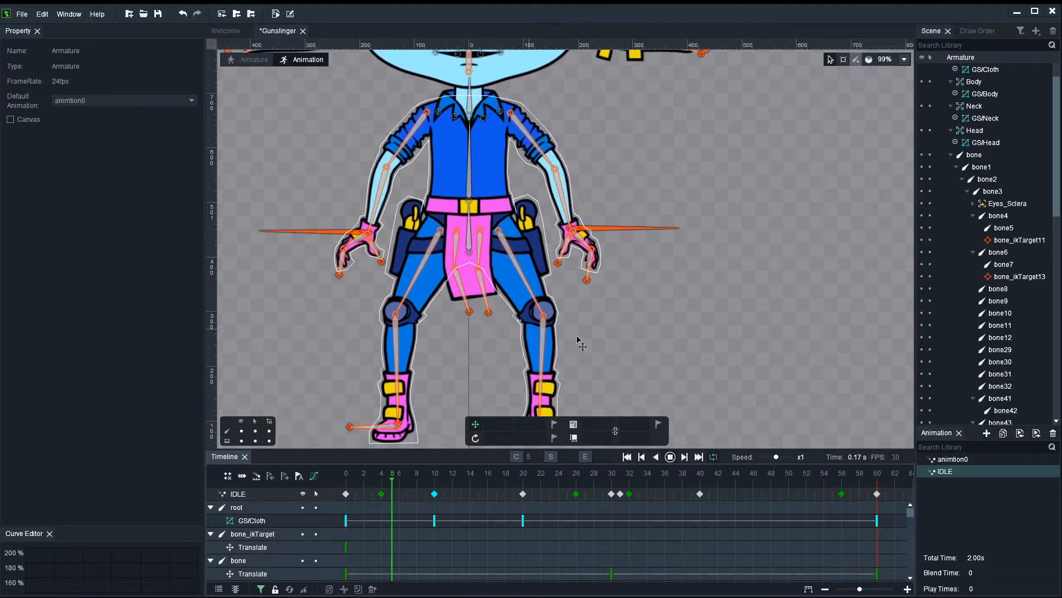
{"action": "key", "text": "Return"}
Step: Key the translation of the hair's IK targets, bone_ikTarget15 and bone_ikTarget16, at frames 0 and 60
{"action": "left_click_drag", "start_coordinate": [707, 301], "coordinate": [703, 435]}
{"action": "left_click_drag", "start_coordinate": [490, 75], "coordinate": [535, 205]}
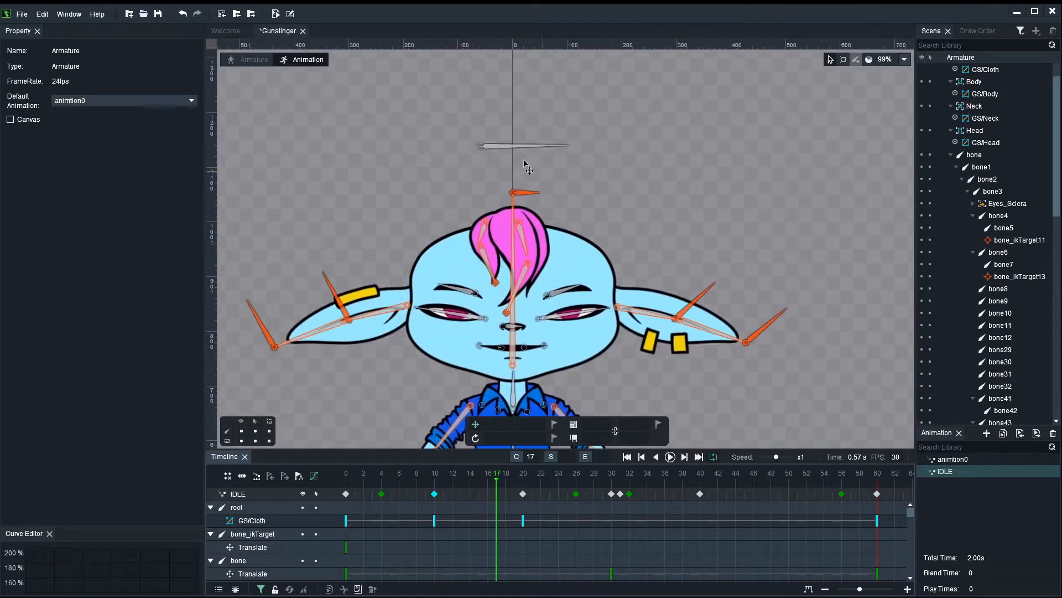
{"action": "scroll", "coordinate": [537, 249], "scroll_direction": "up", "scroll_amount": 5}
{"action": "mouse_move", "coordinate": [543, 310]}
{"action": "left_mouse_down"}
{"action": "mouse_move", "coordinate": [541, 274]}
{"action": "mouse_move", "coordinate": [541, 338]}
{"action": "mouse_move", "coordinate": [534, 296]}
{"action": "left_mouse_up"}
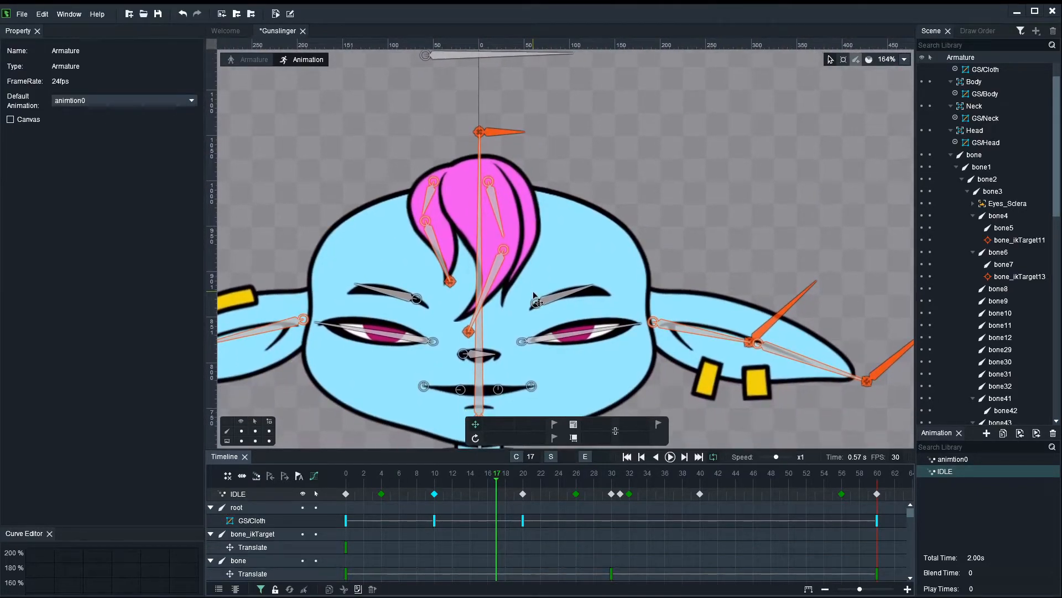
{"action": "left_click_drag", "start_coordinate": [419, 486], "coordinate": [315, 486]}
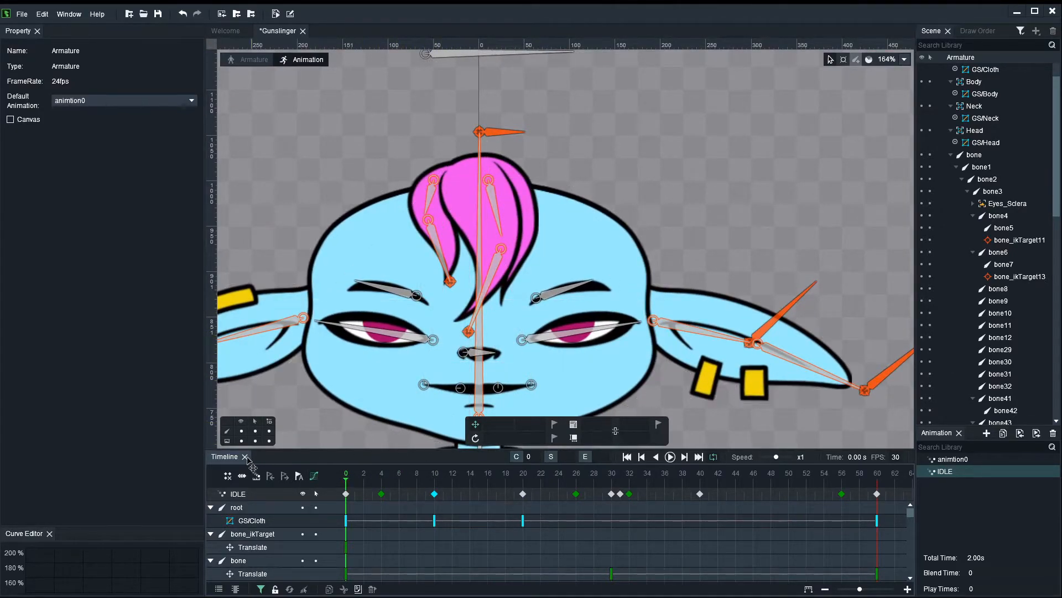
{"action": "scroll", "coordinate": [472, 336], "scroll_direction": "up", "scroll_amount": 2}
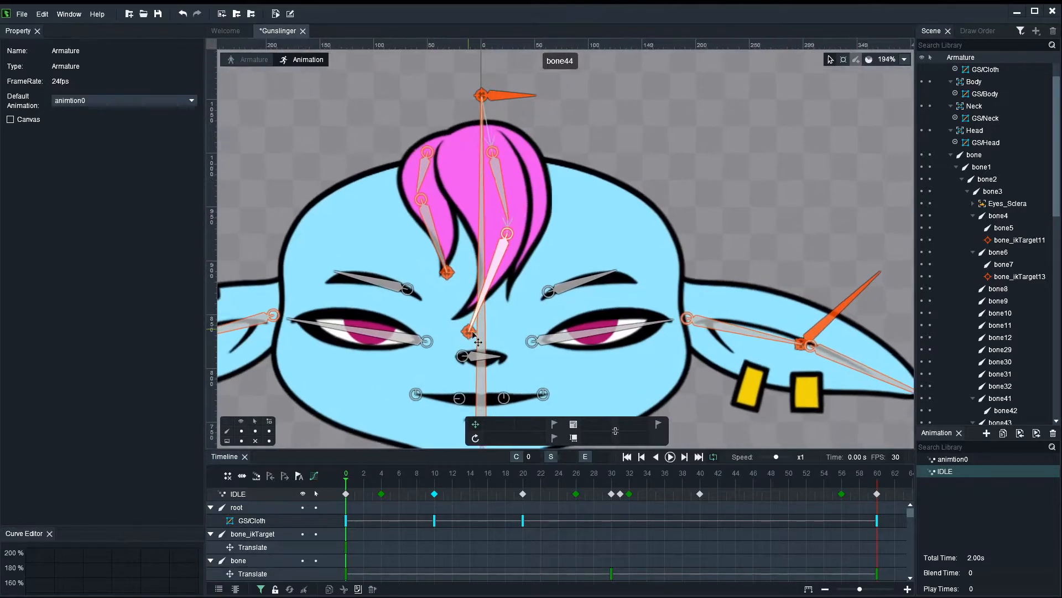
{"action": "left_click", "coordinate": [472, 334]}
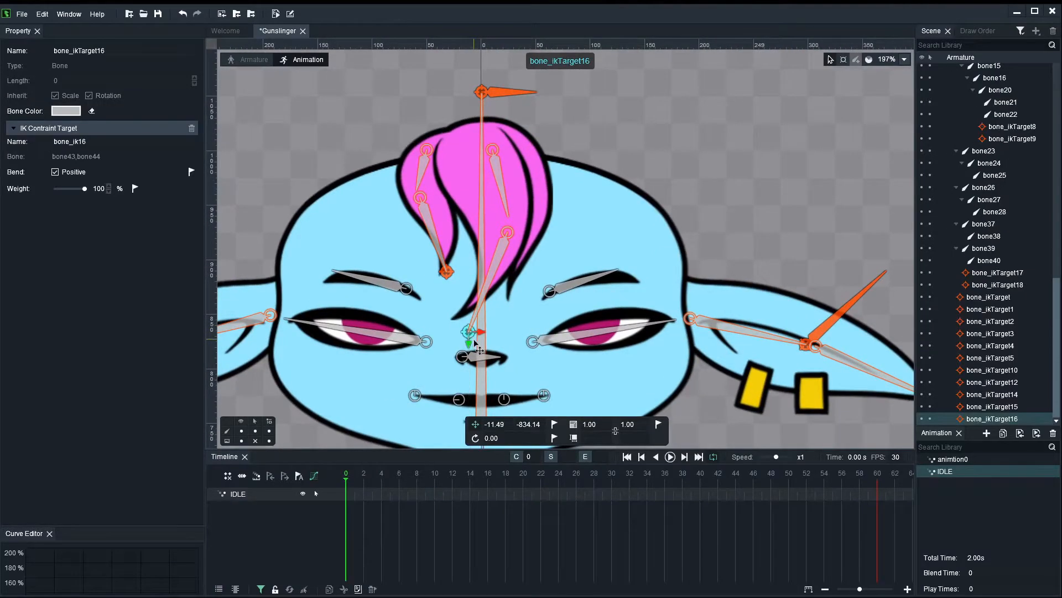
{"action": "left_click", "coordinate": [446, 275], "text": "shift"}
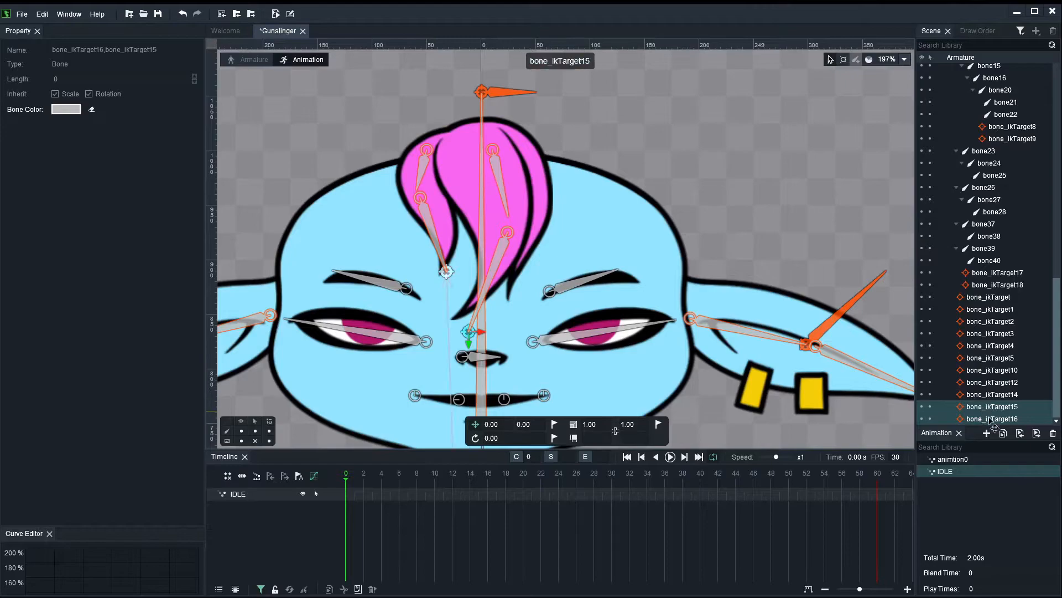
{"action": "left_click", "coordinate": [555, 425]}
{"action": "left_click", "coordinate": [874, 483]}
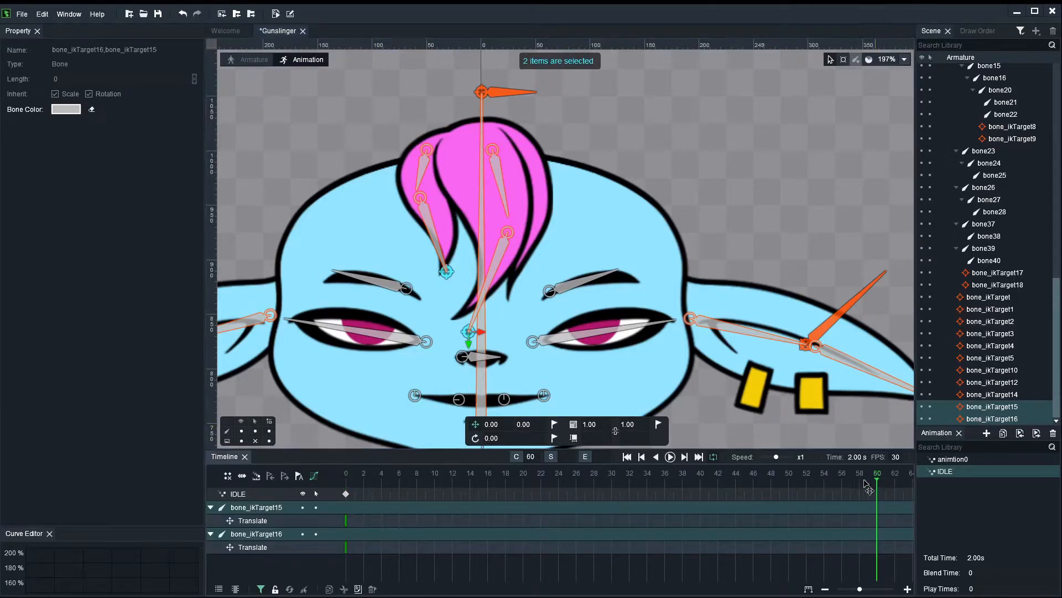
{"action": "left_click", "coordinate": [555, 424]}
{"action": "left_click", "coordinate": [612, 482]}
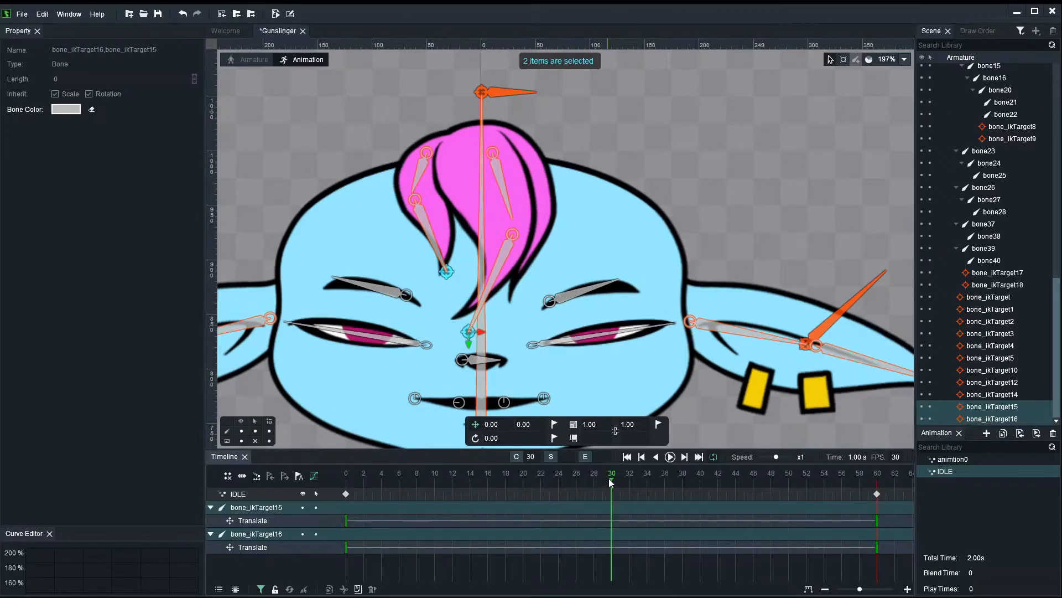
{"action": "left_click_drag", "start_coordinate": [474, 335], "coordinate": [474, 336]}
{"action": "left_click", "coordinate": [508, 336]}
{"action": "left_click", "coordinate": [469, 341]}
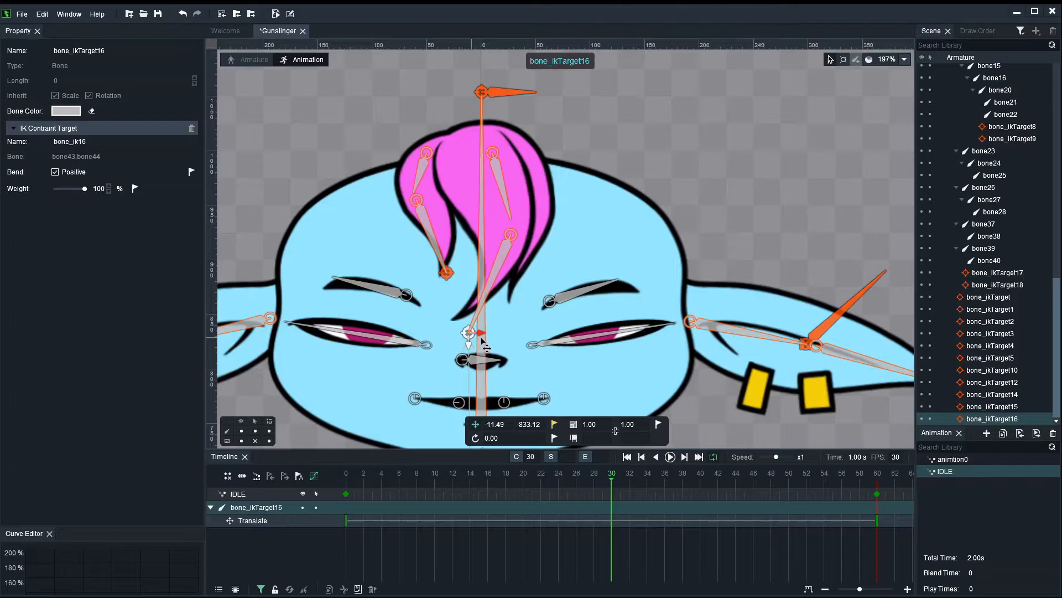
{"action": "left_click", "coordinate": [493, 349]}
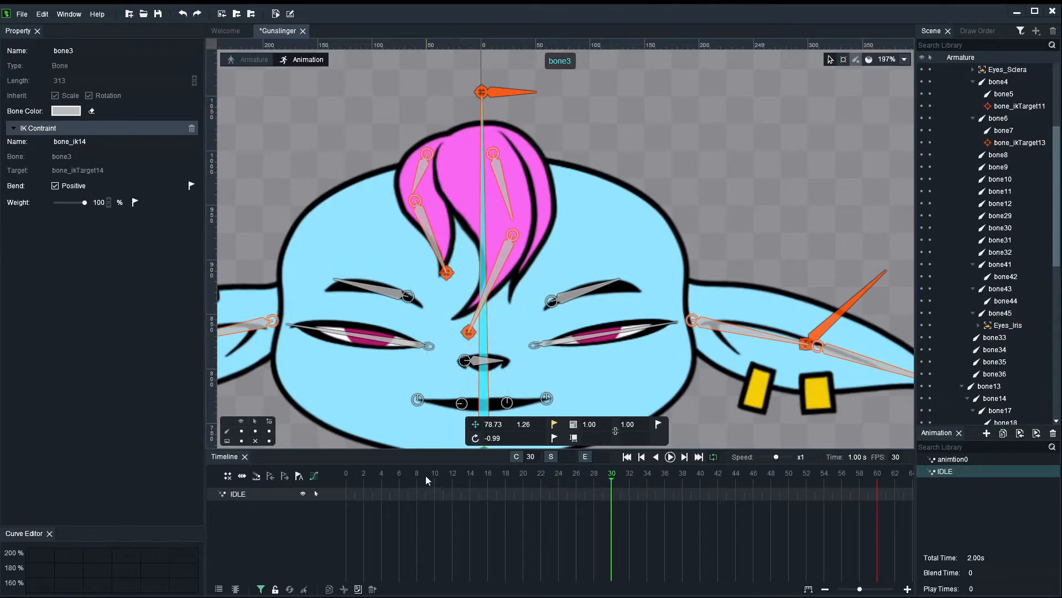
{"action": "left_click", "coordinate": [350, 474]}
{"action": "left_click", "coordinate": [468, 332]}
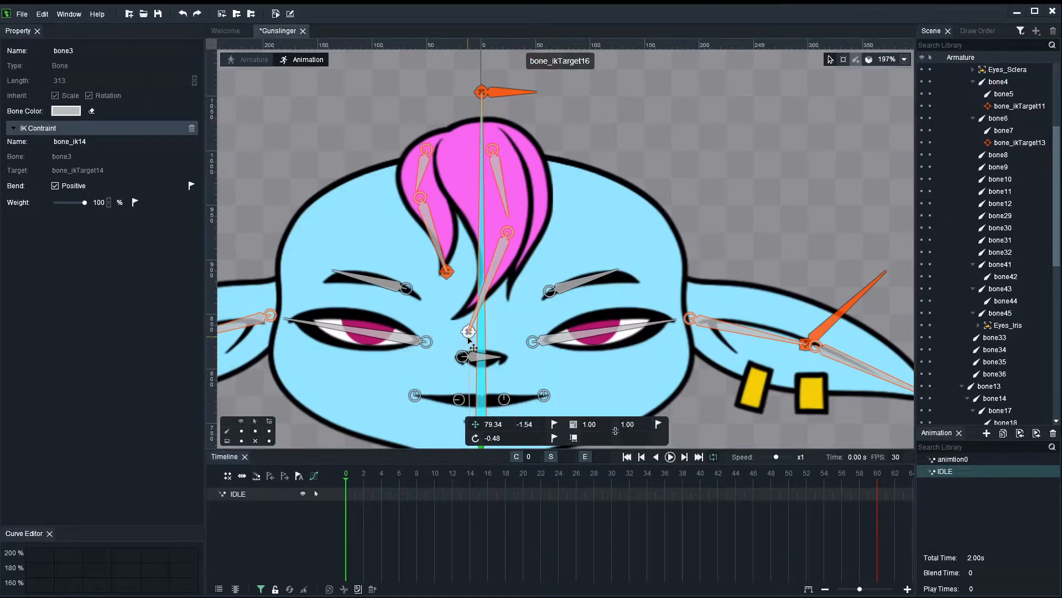
Step: At frame 30, move bone_ikTarget16 to 3.69, -830.09 and bone_ikTarget15 to -13.57, -894.03, keying both translations
{"action": "left_click_drag", "start_coordinate": [523, 480], "coordinate": [613, 486]}
{"action": "scroll", "coordinate": [473, 347], "scroll_direction": "up", "scroll_amount": 4}
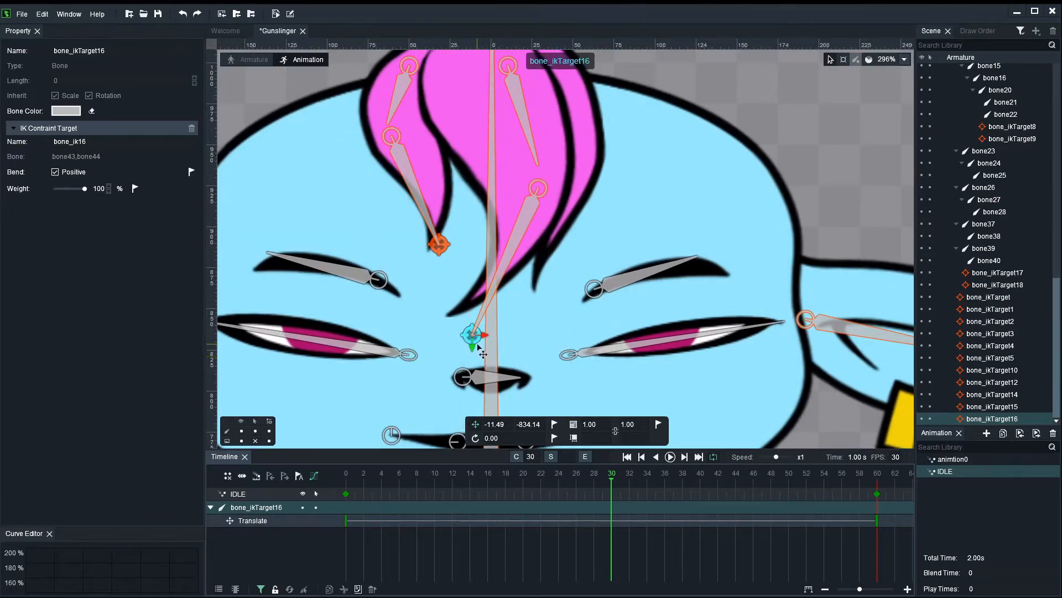
{"action": "left_click_drag", "start_coordinate": [476, 344], "coordinate": [502, 350]}
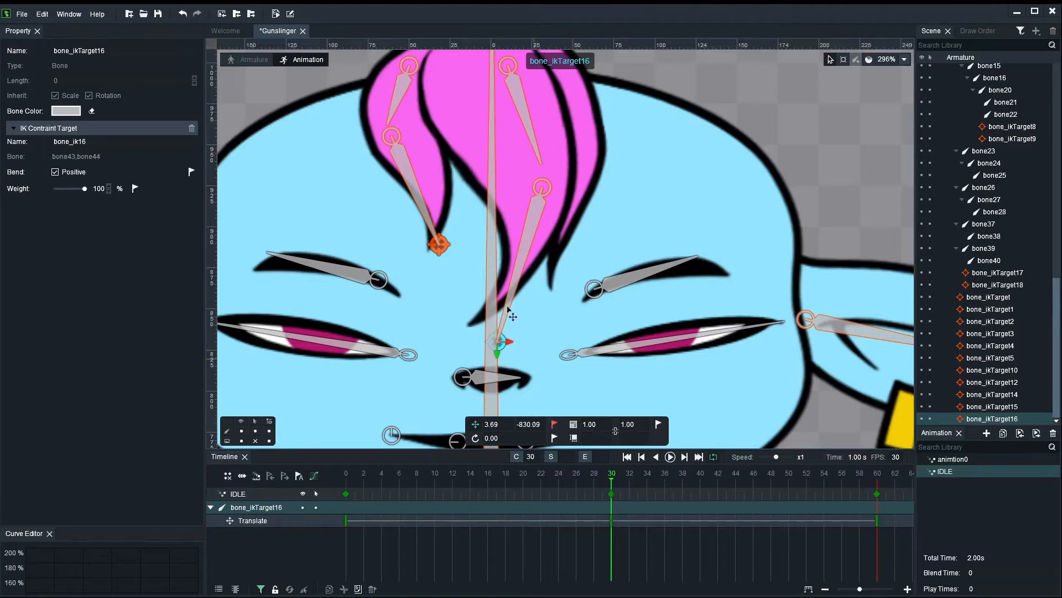
{"action": "left_click_drag", "start_coordinate": [439, 254], "coordinate": [476, 248]}
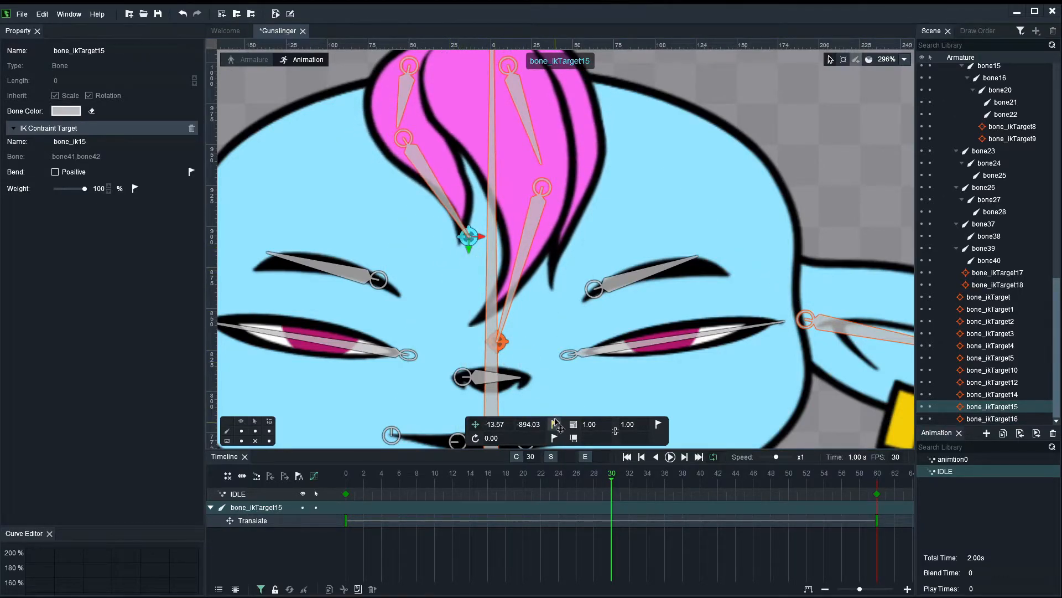
Step: Hide the bones and play the IDLE animation to examine the hair's sway and the whole character's motion
{"action": "scroll", "coordinate": [585, 353], "scroll_direction": "down", "scroll_amount": 3}
{"action": "left_click", "coordinate": [686, 334]}
{"action": "left_click_drag", "start_coordinate": [744, 234], "coordinate": [698, 209]}
{"action": "left_click_drag", "start_coordinate": [421, 478], "coordinate": [311, 477]}
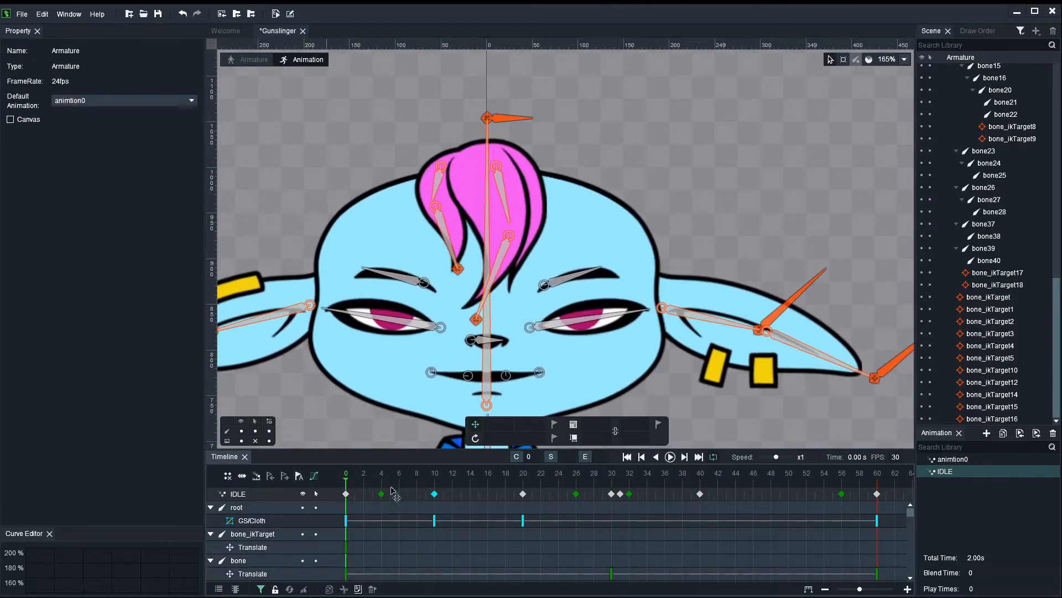
{"action": "left_click", "coordinate": [241, 431]}
{"action": "key", "text": "Return"}
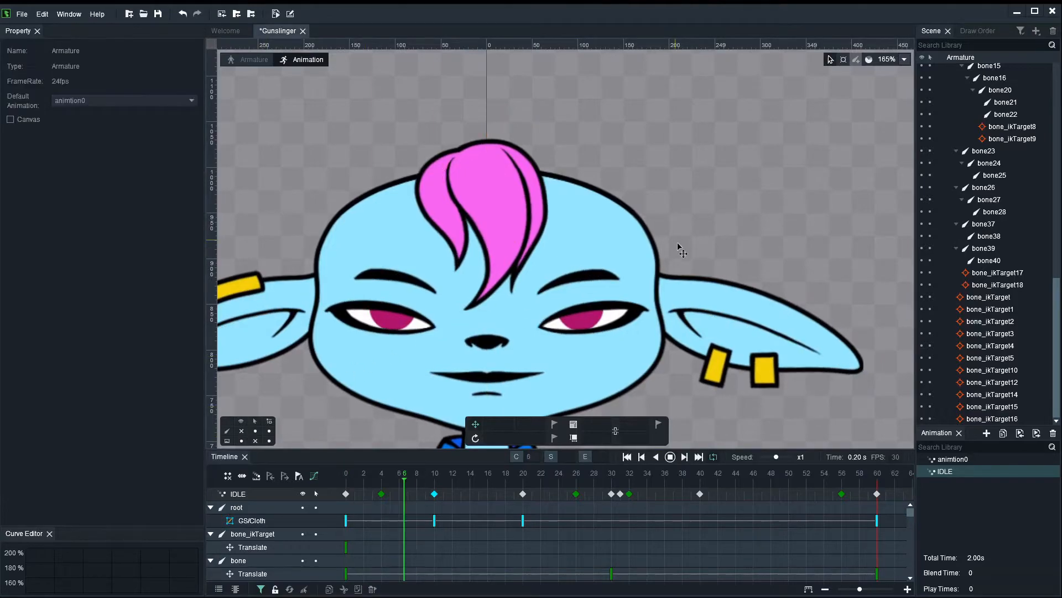
{"action": "scroll", "coordinate": [668, 392], "scroll_direction": "down", "scroll_amount": 4}
{"action": "left_click_drag", "start_coordinate": [650, 397], "coordinate": [580, 181]}
{"action": "scroll", "coordinate": [580, 181], "scroll_direction": "down", "scroll_amount": 1}
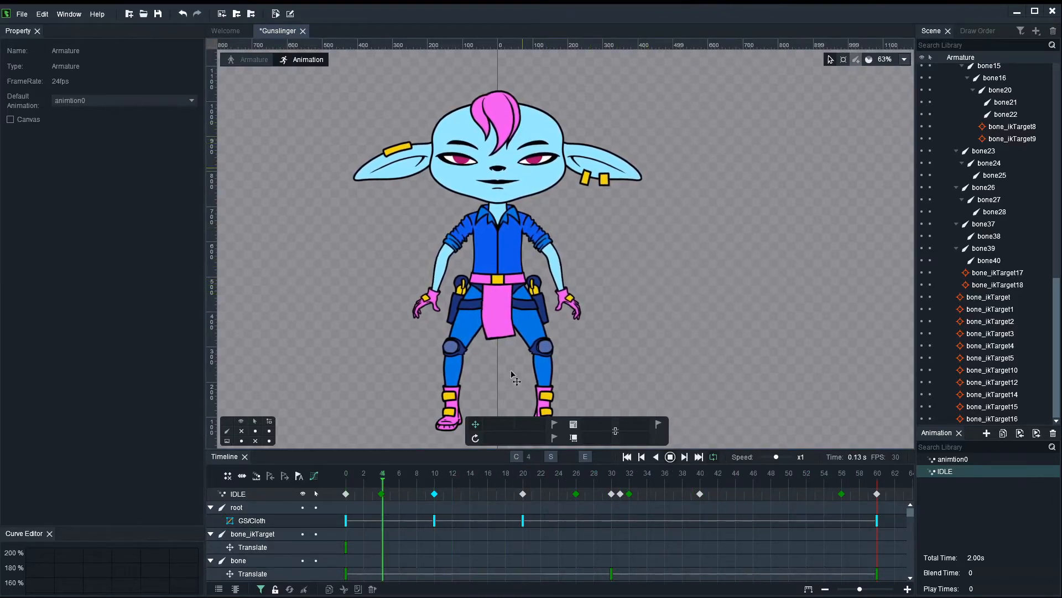
{"action": "key", "text": "Return"}
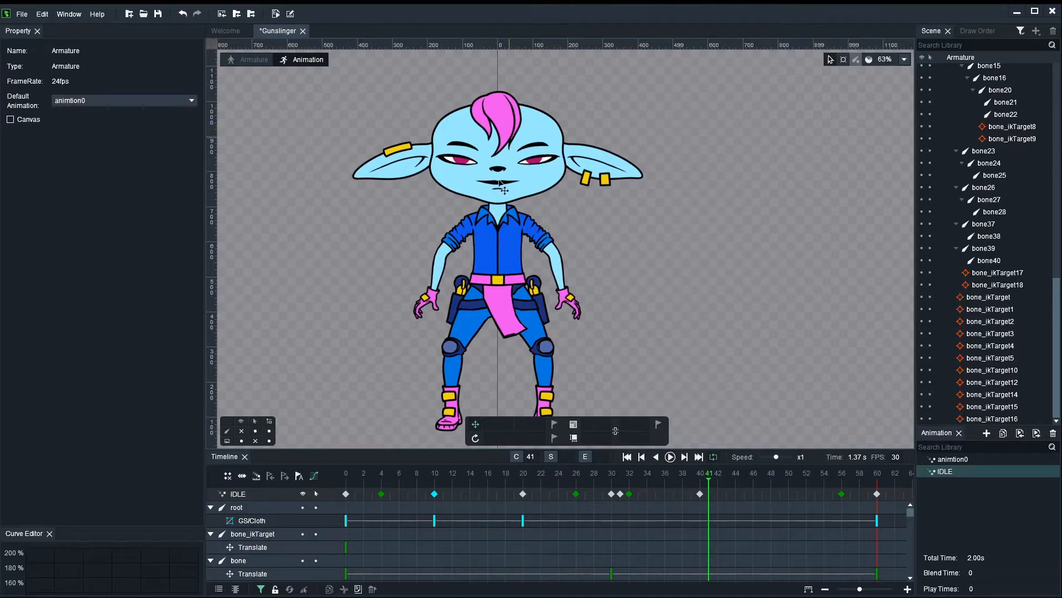
Step: Examine the hair mesh's outline up close around the start of the IDLE animation
{"action": "left_click_drag", "start_coordinate": [363, 477], "coordinate": [283, 465]}
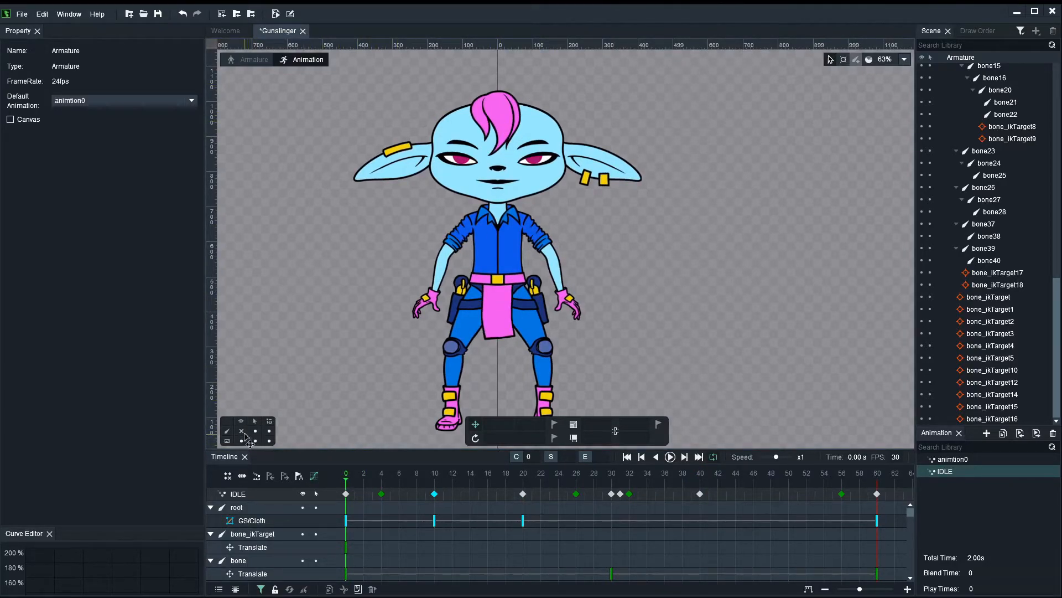
{"action": "left_click", "coordinate": [523, 148]}
{"action": "scroll", "coordinate": [522, 148], "scroll_direction": "up", "scroll_amount": 4}
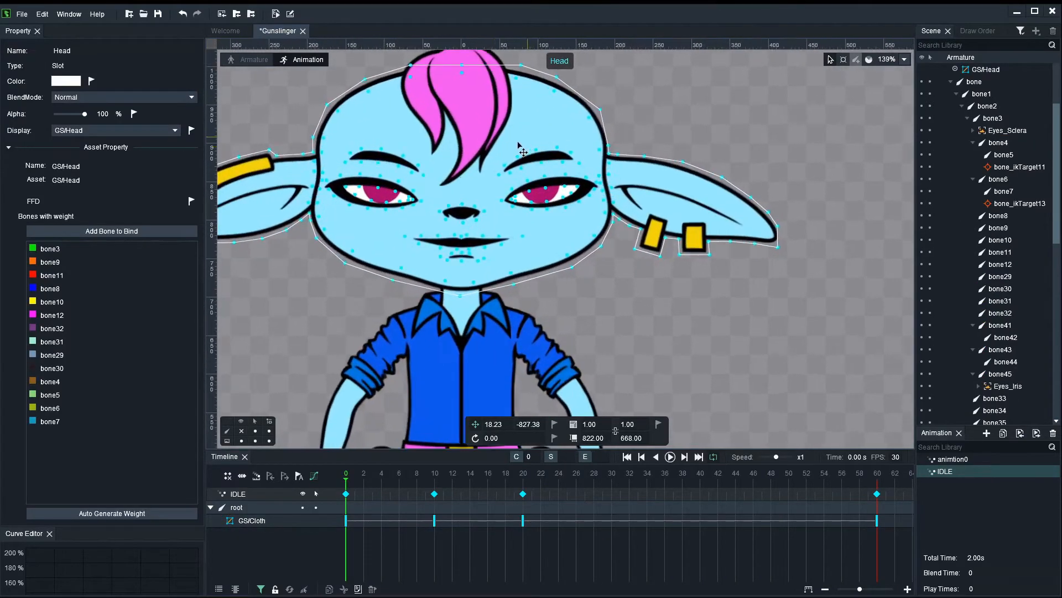
{"action": "left_click", "coordinate": [500, 61]}
{"action": "scroll", "coordinate": [509, 148], "scroll_direction": "up", "scroll_amount": 2}
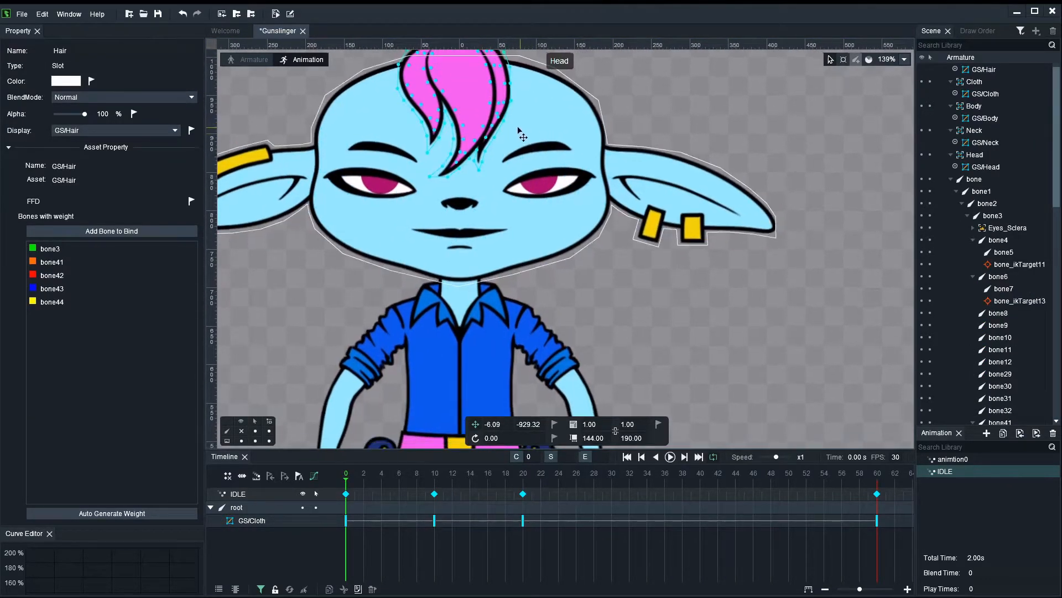
{"action": "scroll", "coordinate": [506, 145], "scroll_direction": "up", "scroll_amount": 1}
{"action": "left_click_drag", "start_coordinate": [506, 145], "coordinate": [520, 250]}
{"action": "left_click_drag", "start_coordinate": [383, 485], "coordinate": [346, 486]}
{"action": "left_click", "coordinate": [685, 144]}
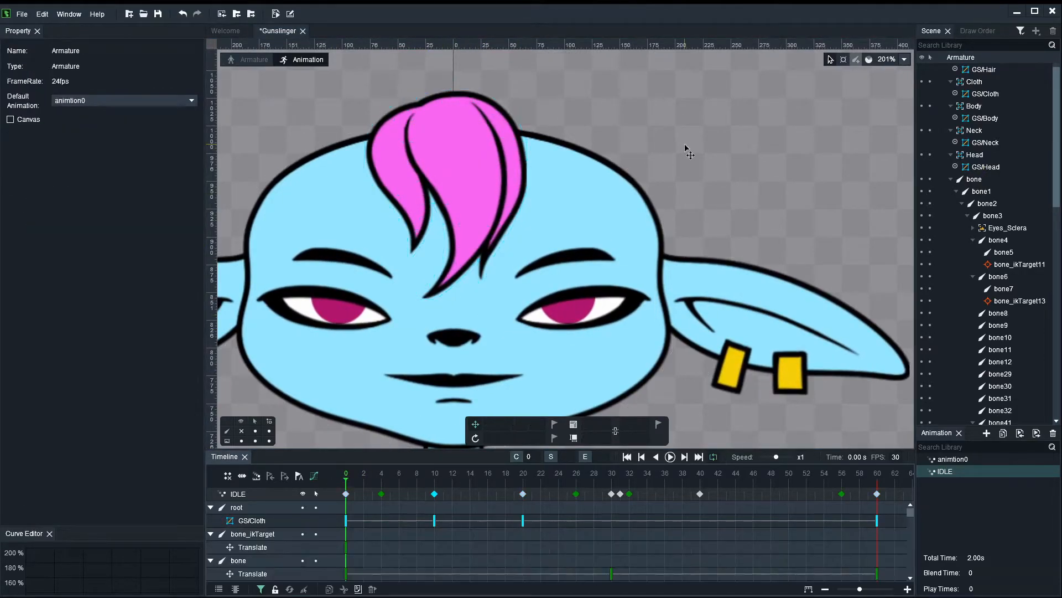
{"action": "left_click", "coordinate": [487, 126]}
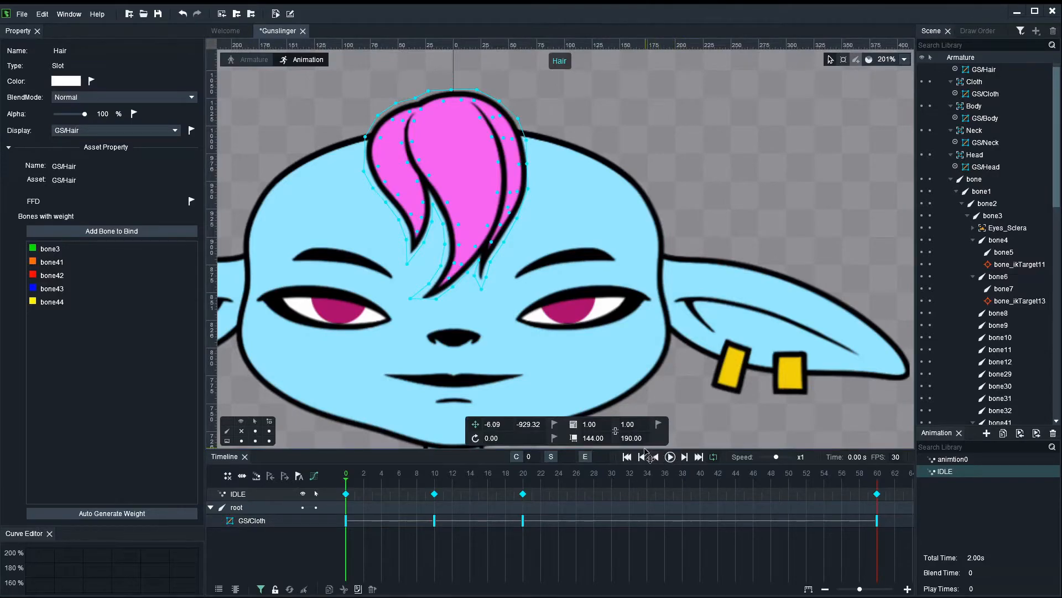
{"action": "left_click", "coordinate": [758, 215]}
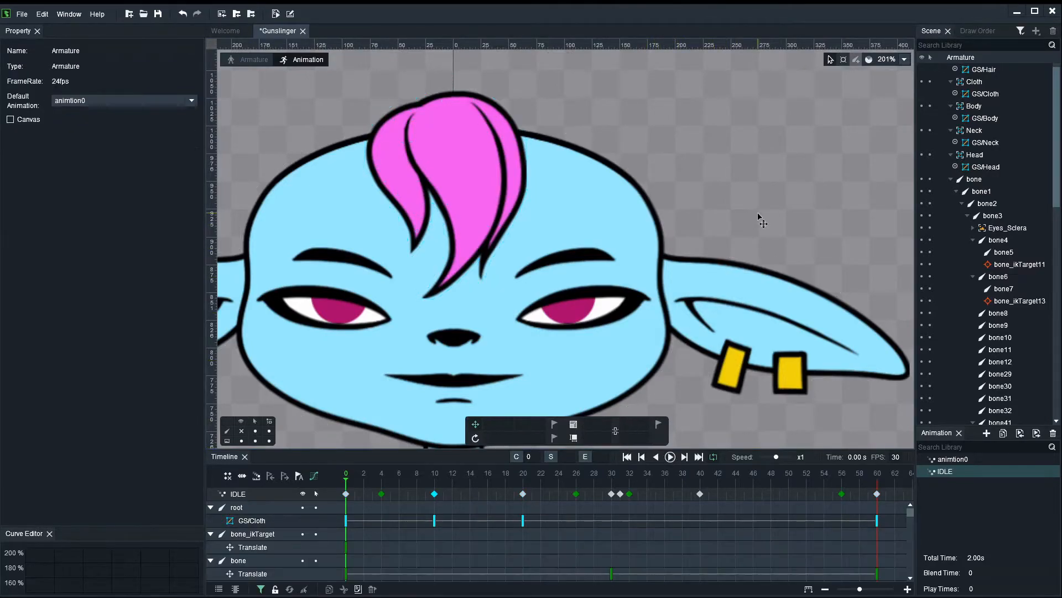
Step: Show the bones and inspect the hair mesh, its IK targets bone_ikTarget15 and bone_ikTarget16, and the cloth mesh at frame 0
{"action": "left_click", "coordinate": [472, 102]}
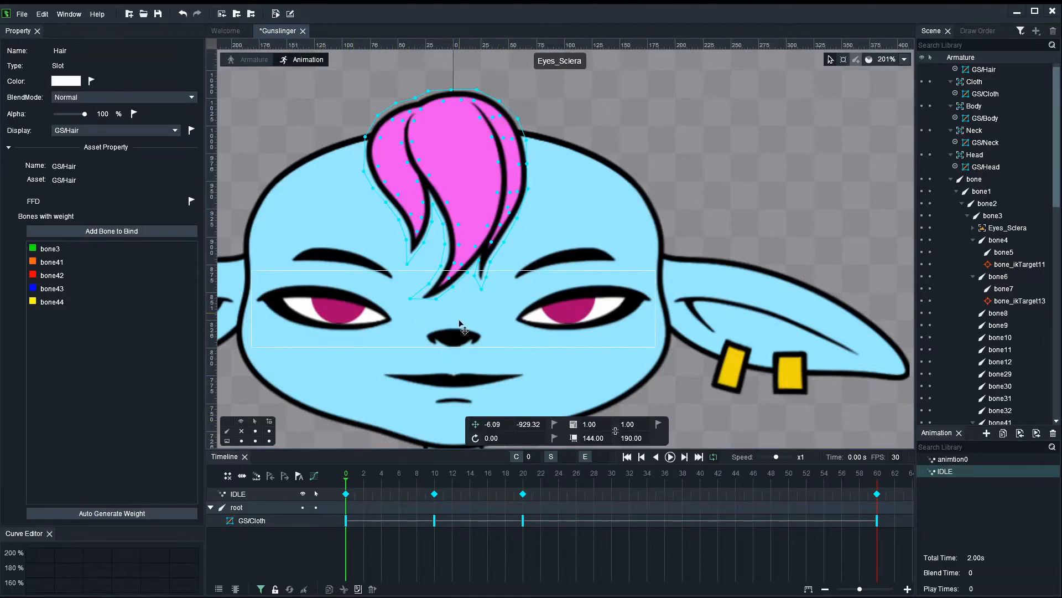
{"action": "left_click", "coordinate": [241, 431]}
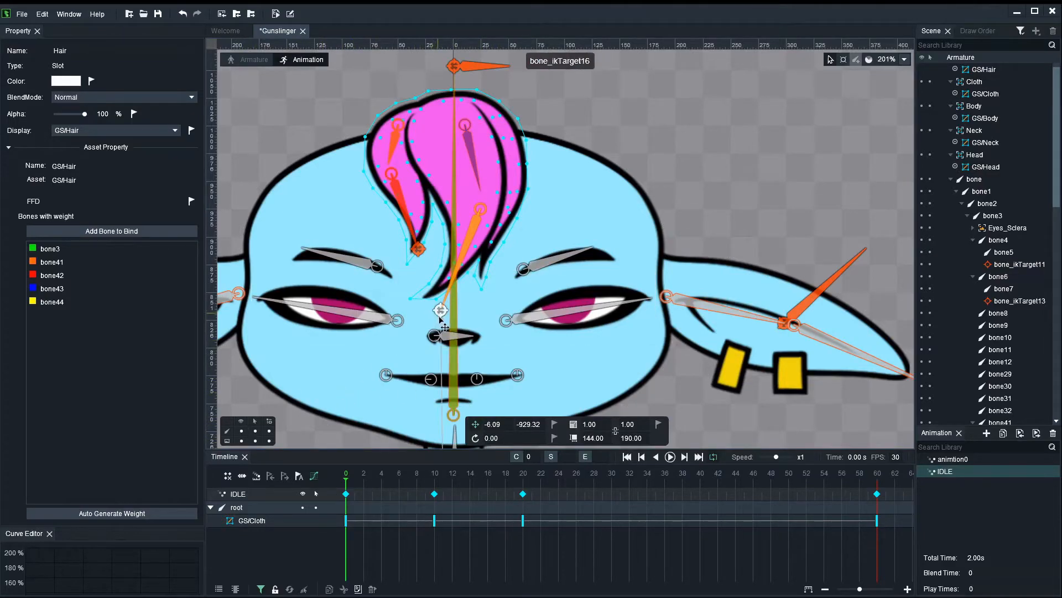
{"action": "left_click", "coordinate": [441, 320]}
{"action": "left_click", "coordinate": [440, 311]}
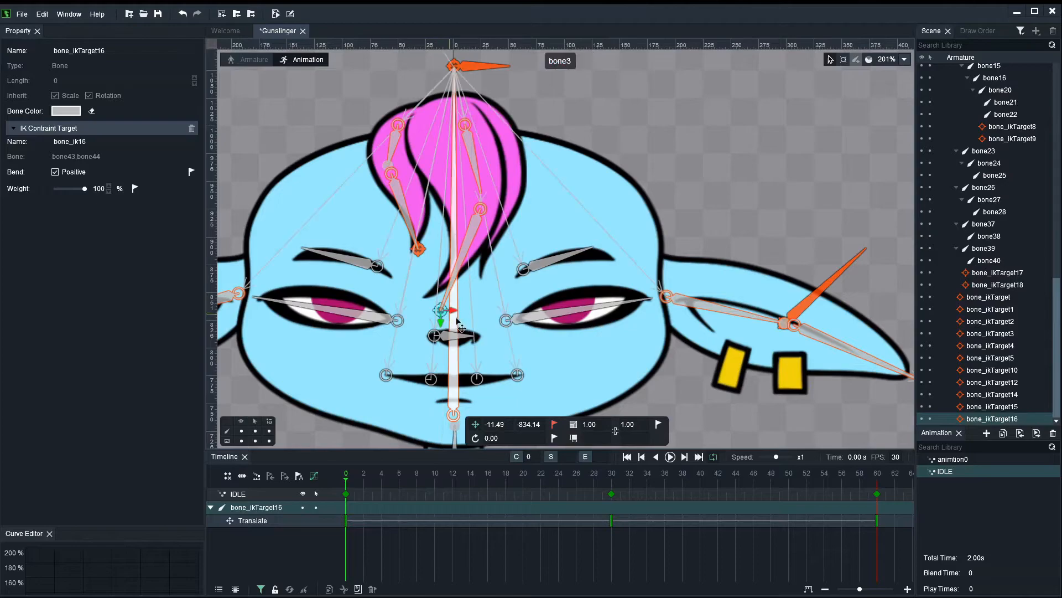
{"action": "left_click", "coordinate": [418, 250]}
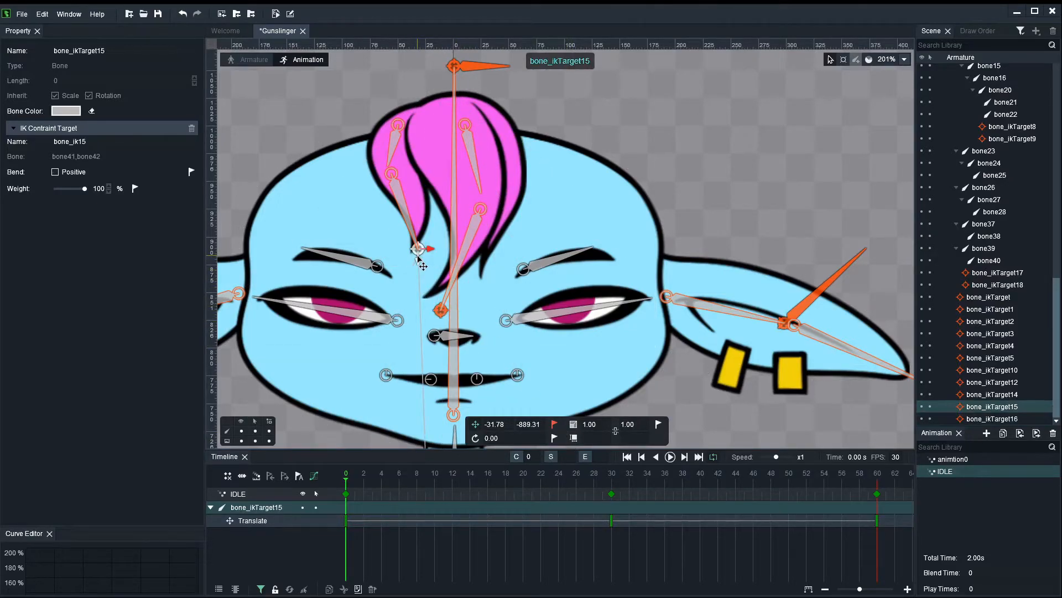
{"action": "left_click", "coordinate": [486, 237]}
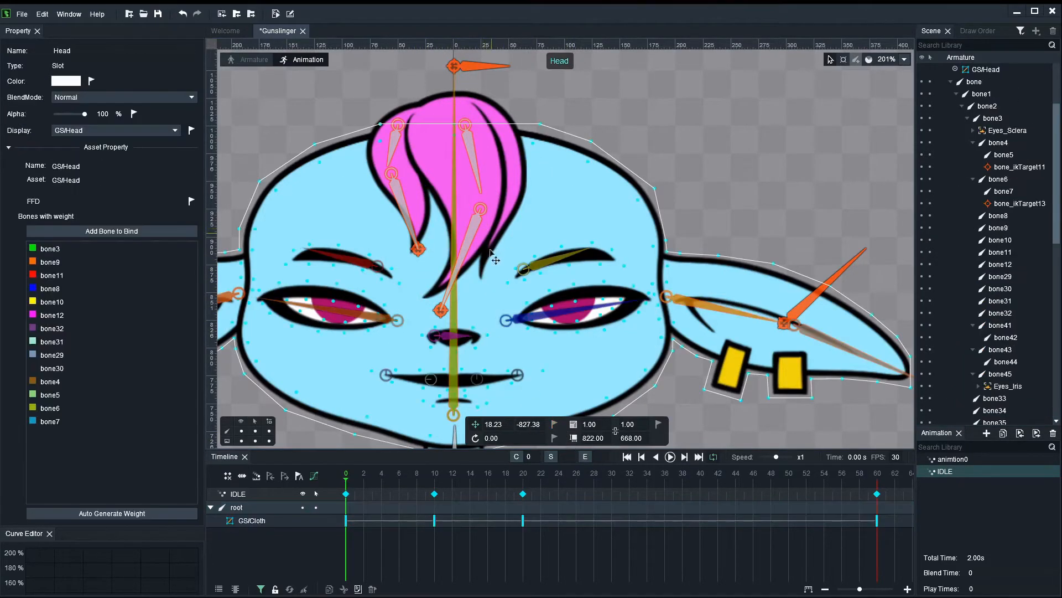
{"action": "left_click_drag", "start_coordinate": [596, 387], "coordinate": [600, 188]}
{"action": "scroll", "coordinate": [602, 189], "scroll_direction": "down", "scroll_amount": 8}
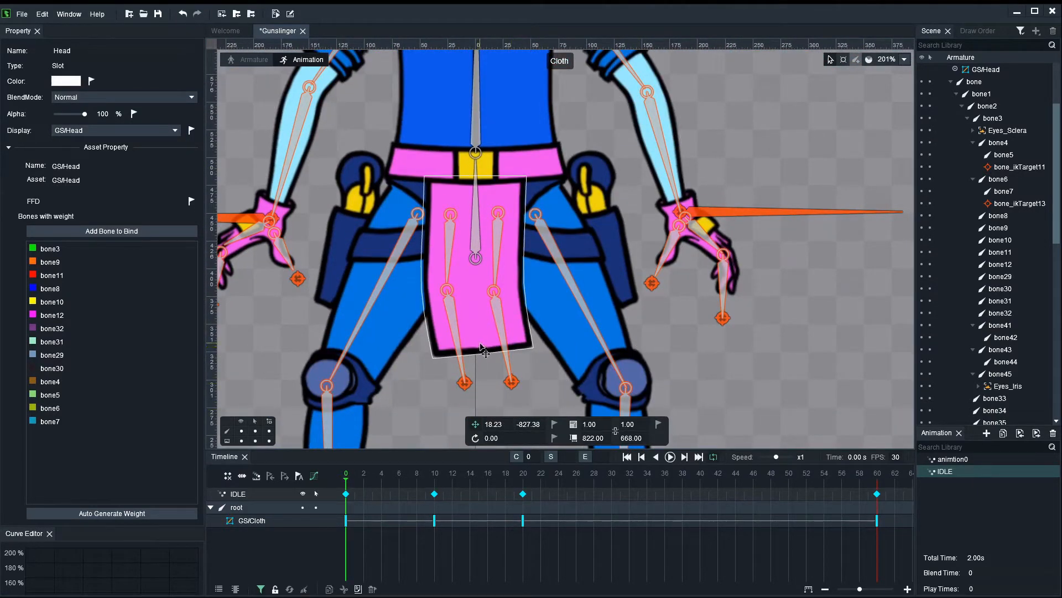
{"action": "left_click", "coordinate": [482, 348]}
{"action": "scroll", "coordinate": [592, 344], "scroll_direction": "up", "scroll_amount": 8}
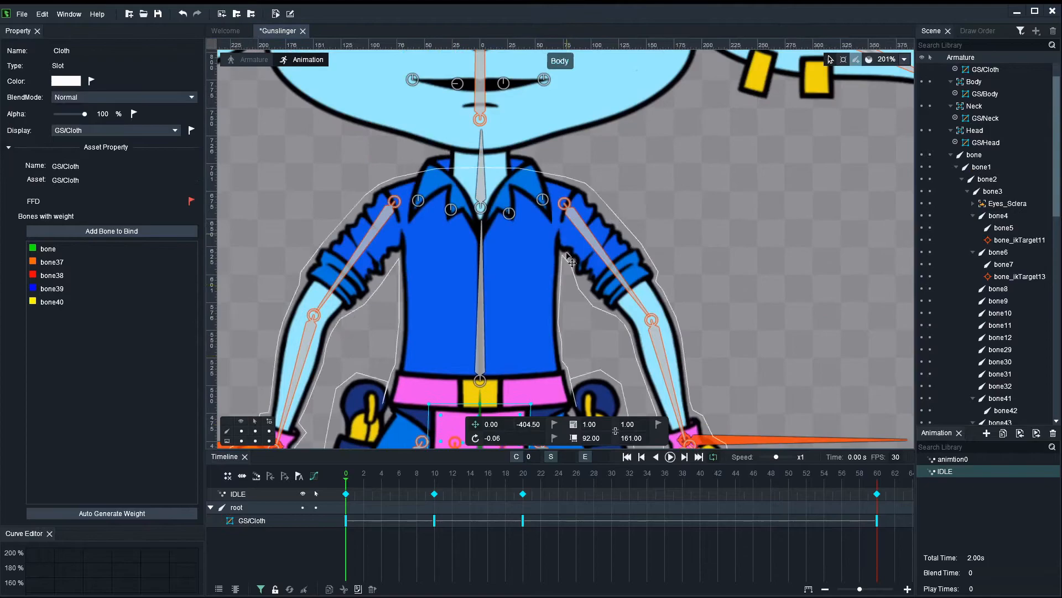
Step: Examine the hair mesh up close at frame 10 of the IDLE animation, including the bone weights of a vertex on its outer edge
{"action": "left_click", "coordinate": [550, 317]}
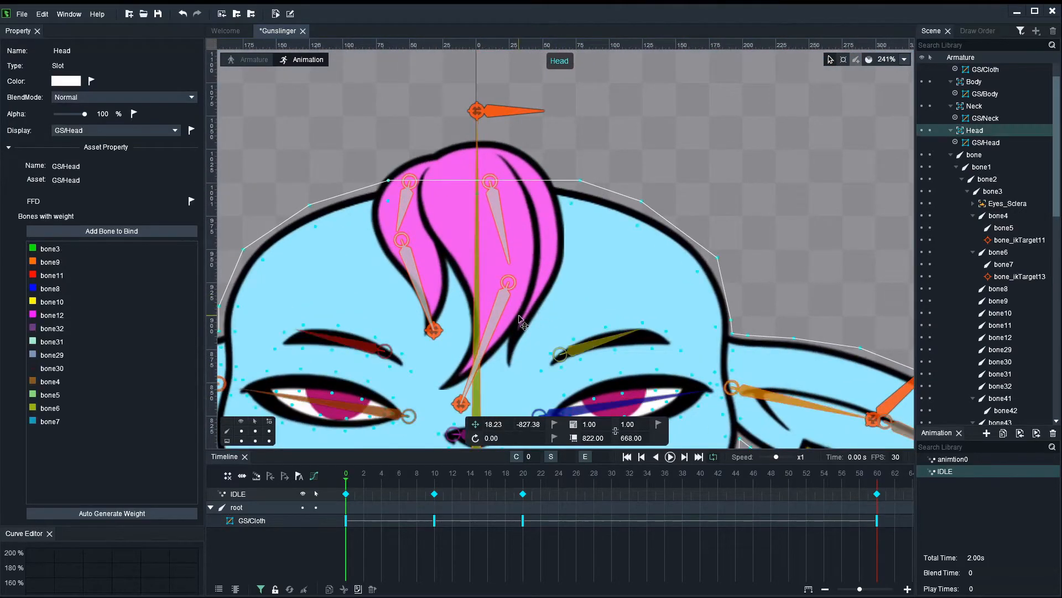
{"action": "scroll", "coordinate": [561, 145], "scroll_direction": "up", "scroll_amount": 2}
{"action": "left_click", "coordinate": [561, 145]}
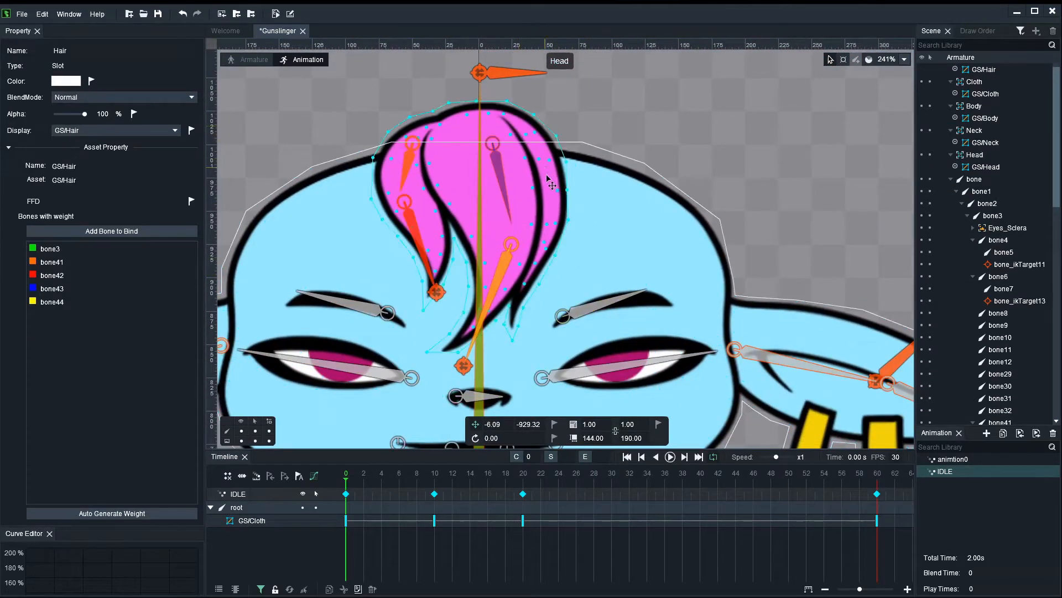
{"action": "scroll", "coordinate": [573, 172], "scroll_direction": "down", "scroll_amount": 2}
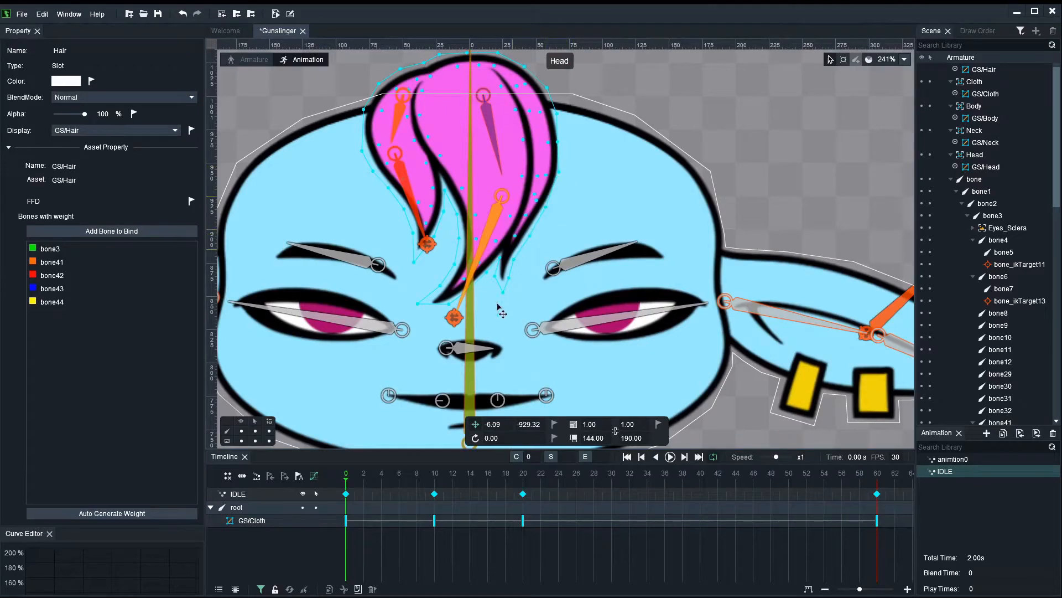
{"action": "left_click_drag", "start_coordinate": [391, 487], "coordinate": [452, 487]}
{"action": "left_click", "coordinate": [434, 480]}
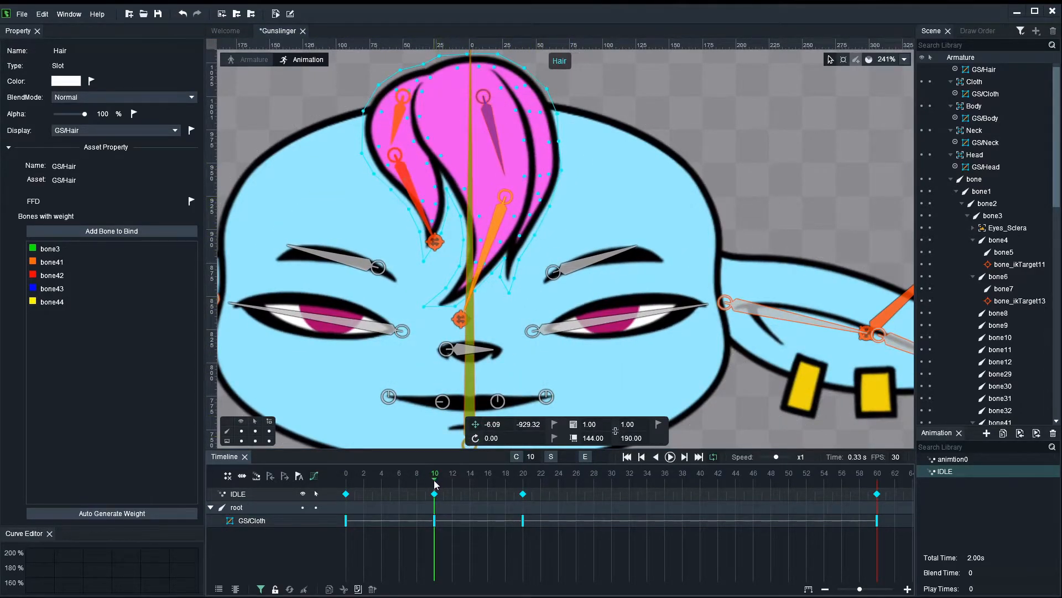
{"action": "left_click", "coordinate": [553, 209]}
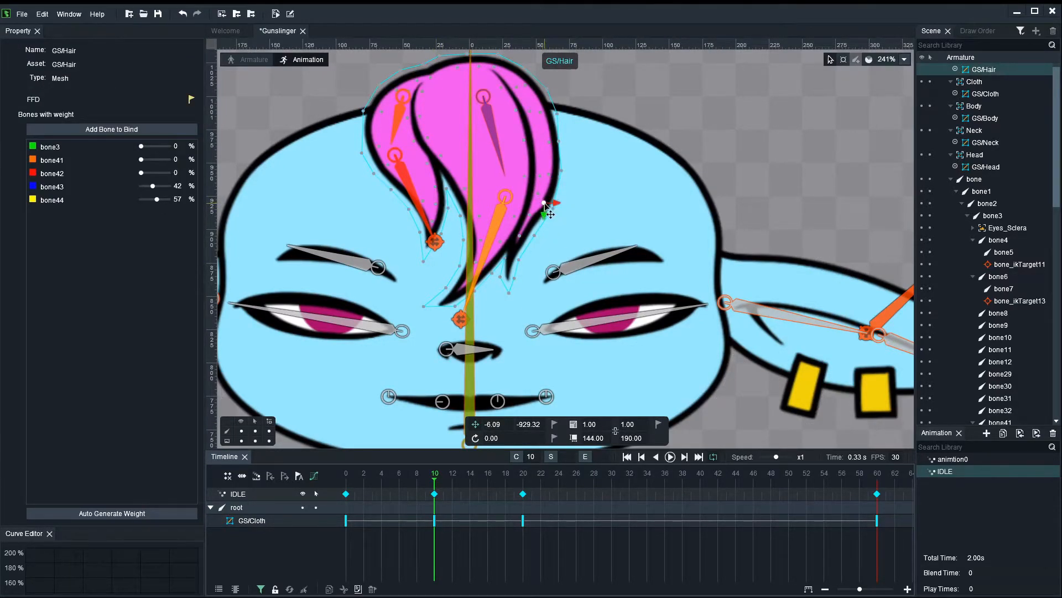
{"action": "left_click", "coordinate": [702, 147]}
{"action": "scroll", "coordinate": [689, 224], "scroll_direction": "down", "scroll_amount": 6}
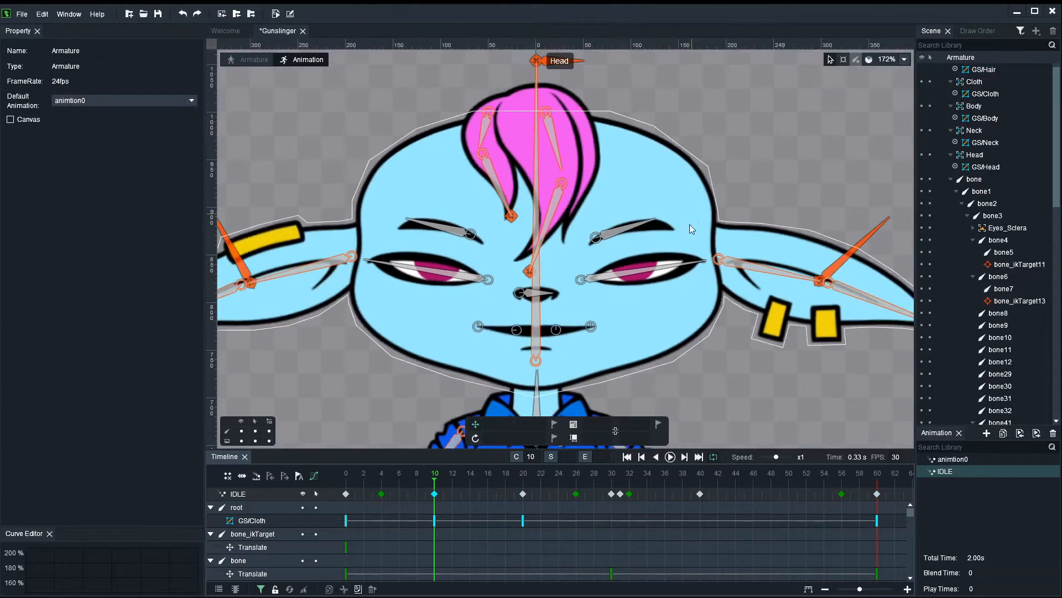
Step: Hide the bones, play the IDLE animation to examine the whole character's motion, and return to frame 0
{"action": "left_click", "coordinate": [241, 433]}
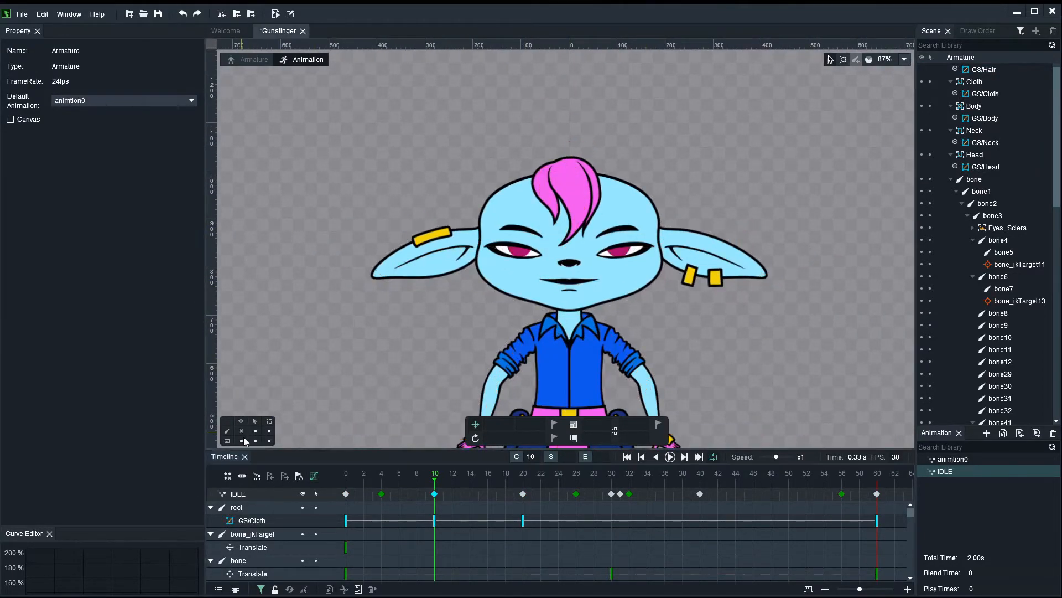
{"action": "scroll", "coordinate": [513, 307], "scroll_direction": "down", "scroll_amount": 4}
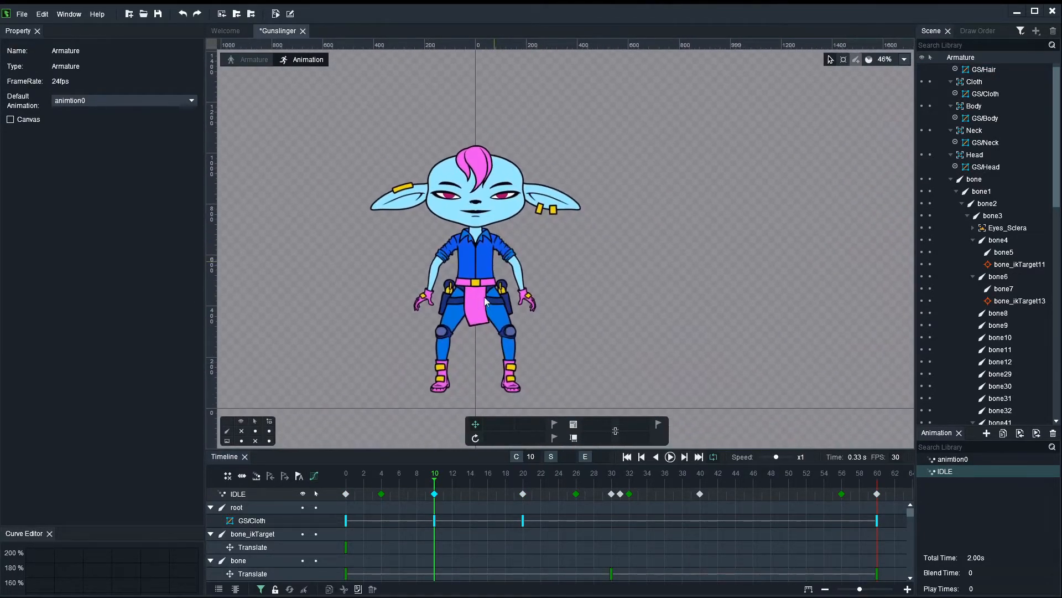
{"action": "key", "text": "space"}
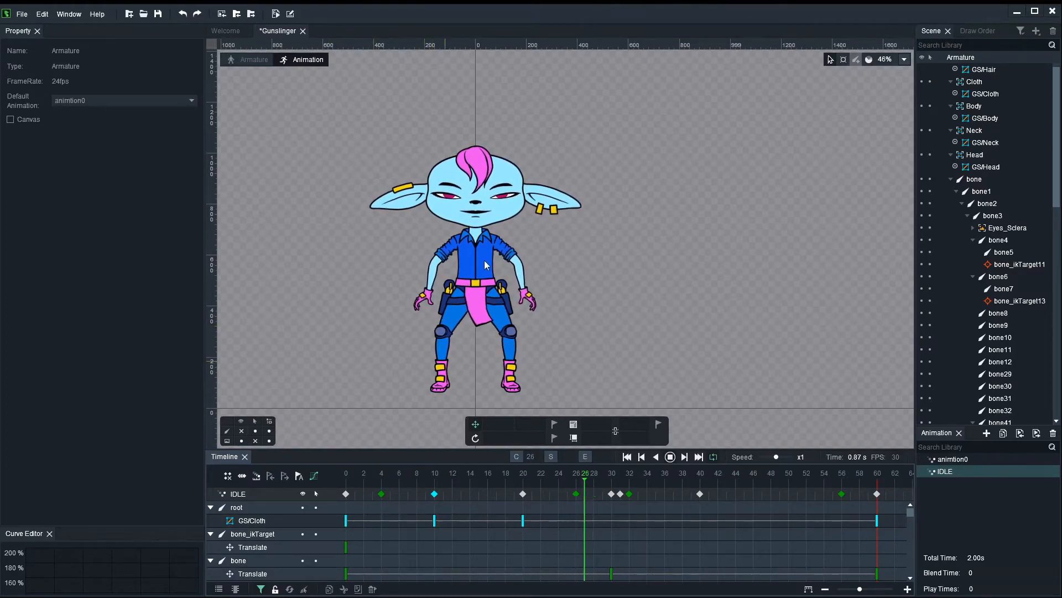
{"action": "key", "text": "space"}
{"action": "left_click_drag", "start_coordinate": [416, 481], "coordinate": [302, 477]}
Step: Show the bones and key the translation of the shirt's outer collar bones, bone33 and bone34, at frames 0 and 60
{"action": "scroll", "coordinate": [467, 247], "scroll_direction": "up", "scroll_amount": 8}
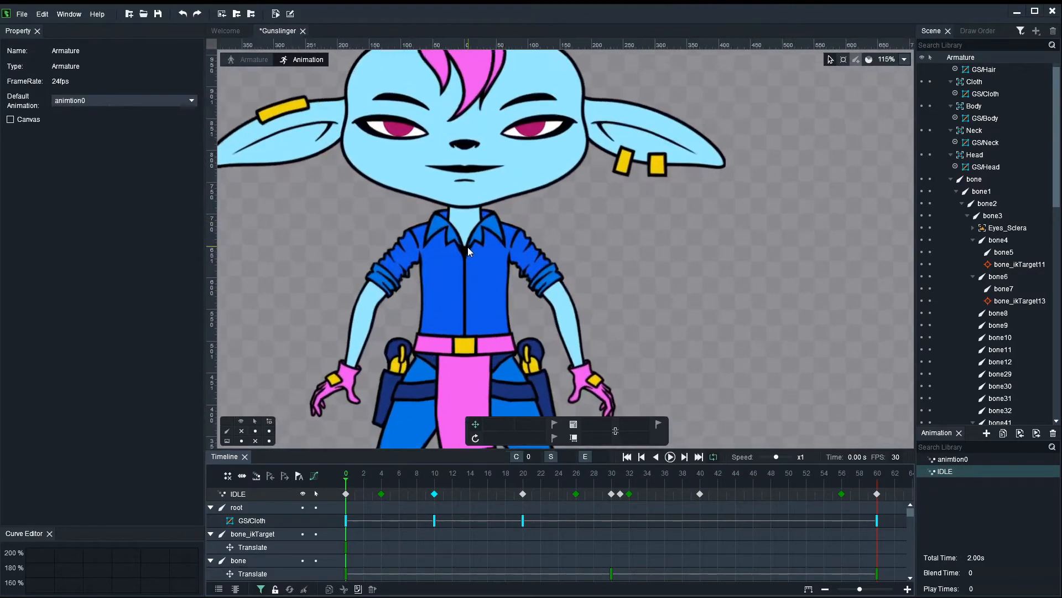
{"action": "left_click", "coordinate": [242, 432]}
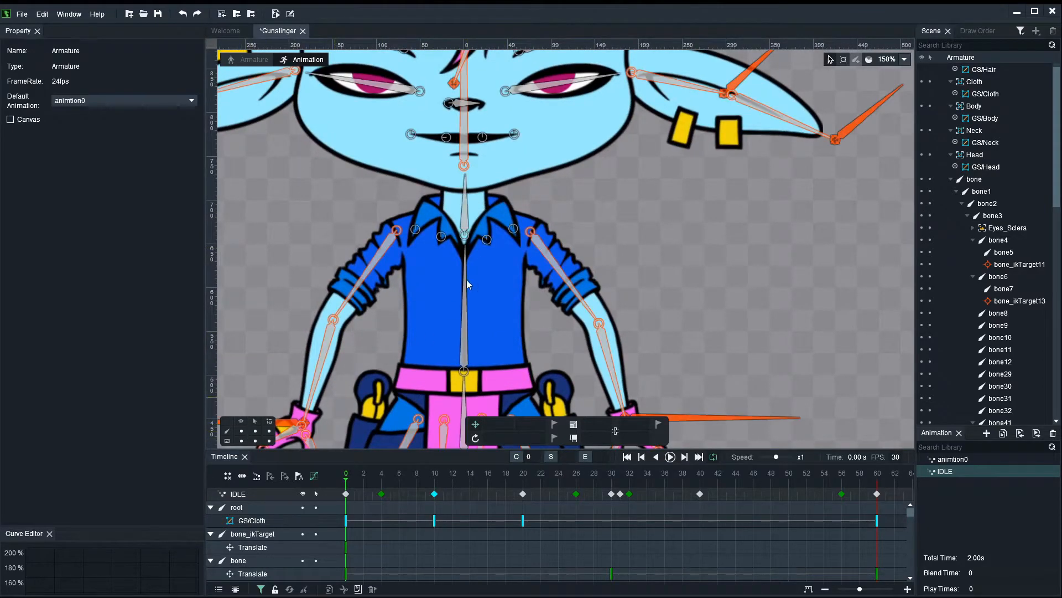
{"action": "left_click", "coordinate": [508, 203]}
{"action": "scroll", "coordinate": [508, 202], "scroll_direction": "up", "scroll_amount": 3}
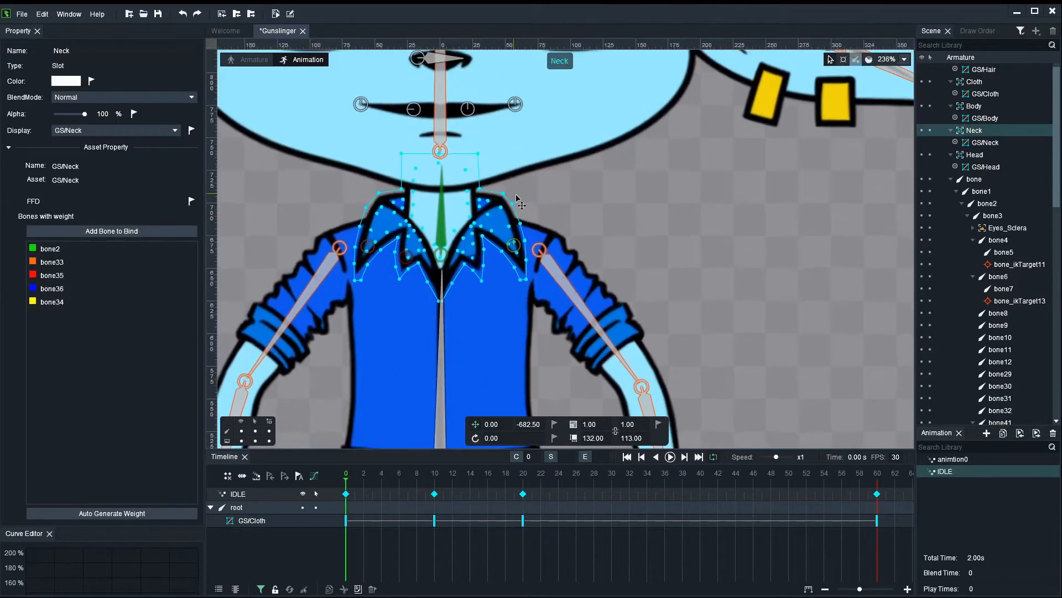
{"action": "left_click", "coordinate": [367, 246]}
{"action": "left_click", "coordinate": [514, 246], "text": "ctrl"}
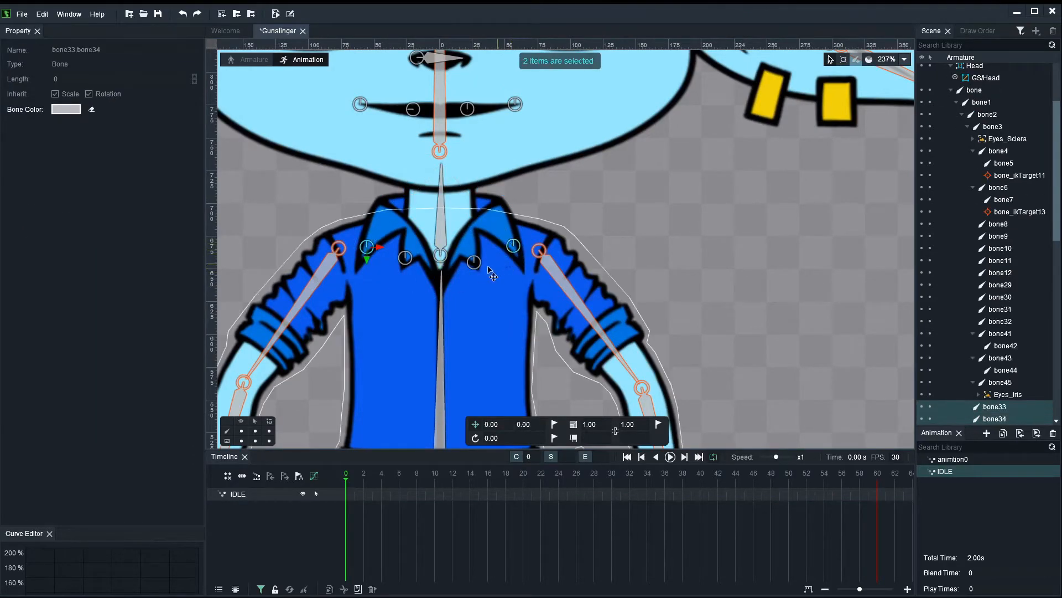
{"action": "left_click_drag", "start_coordinate": [384, 250], "coordinate": [386, 246]}
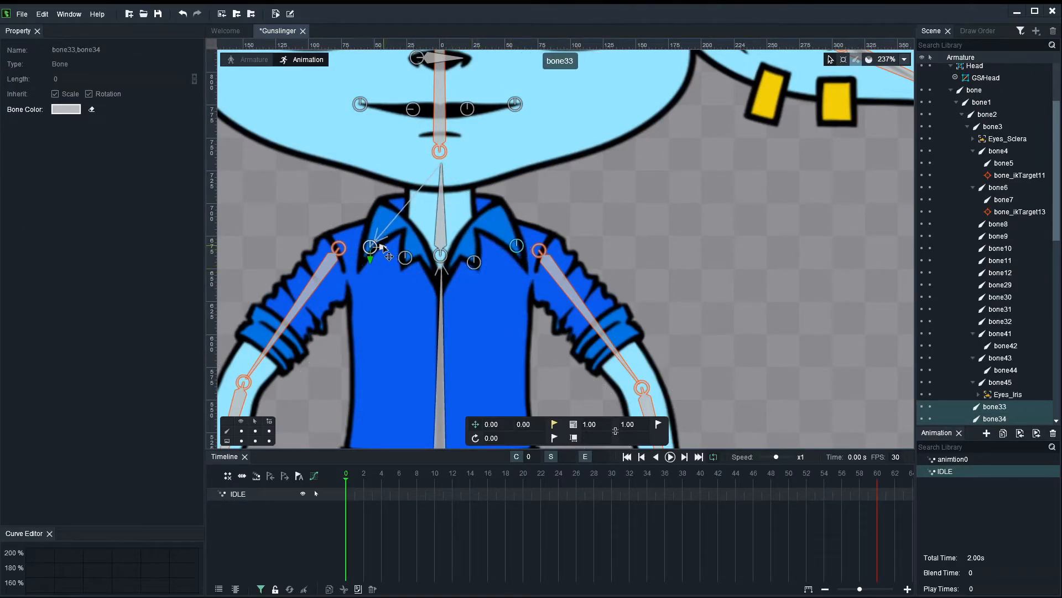
{"action": "left_click", "coordinate": [347, 476]}
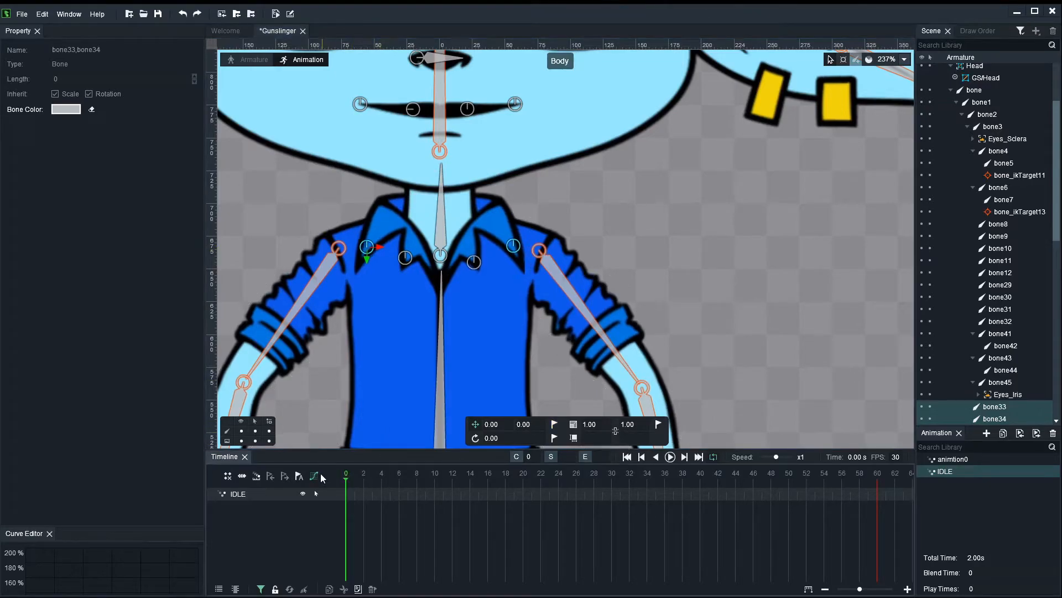
{"action": "left_click", "coordinate": [553, 425]}
{"action": "left_click", "coordinate": [879, 476]}
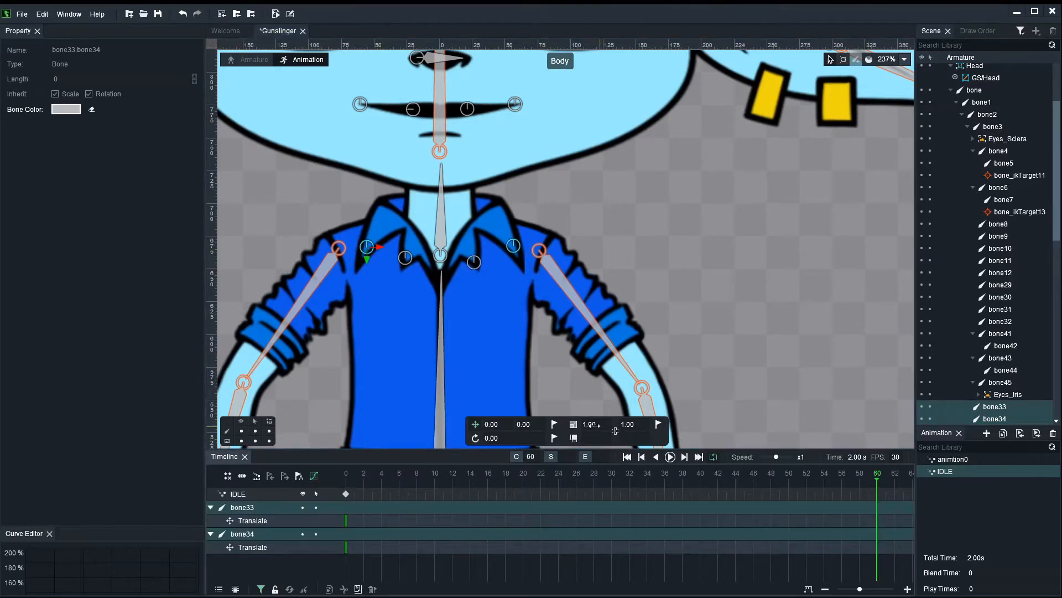
{"action": "left_click", "coordinate": [554, 424]}
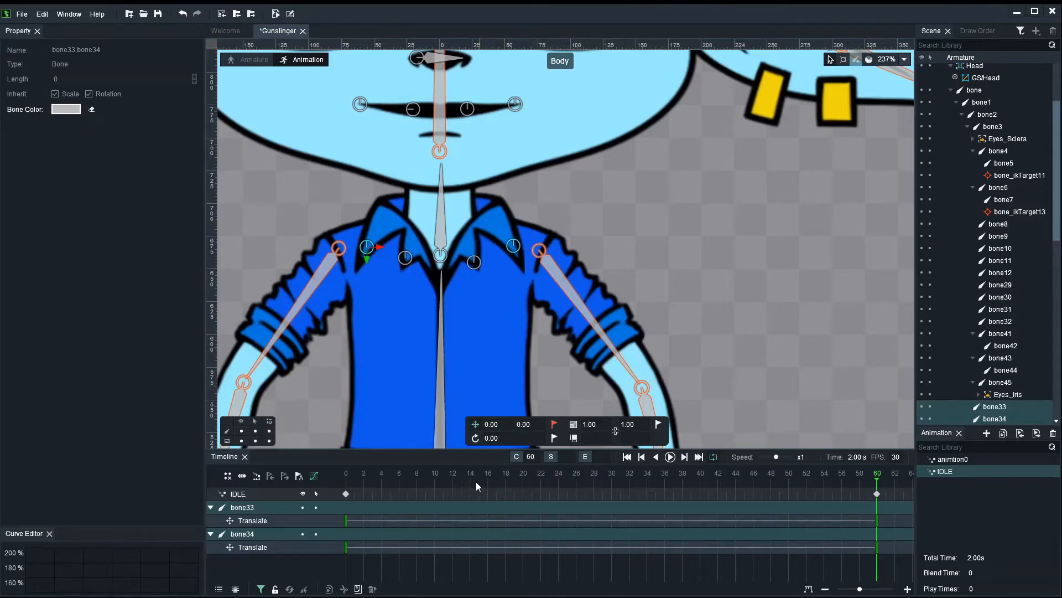
Step: Shift bone33 and bone34 slightly right at frame 14, back at frame 32, and right and up at frame 47, keying each translation
{"action": "left_click", "coordinate": [471, 482]}
{"action": "left_click_drag", "start_coordinate": [379, 247], "coordinate": [381, 248]}
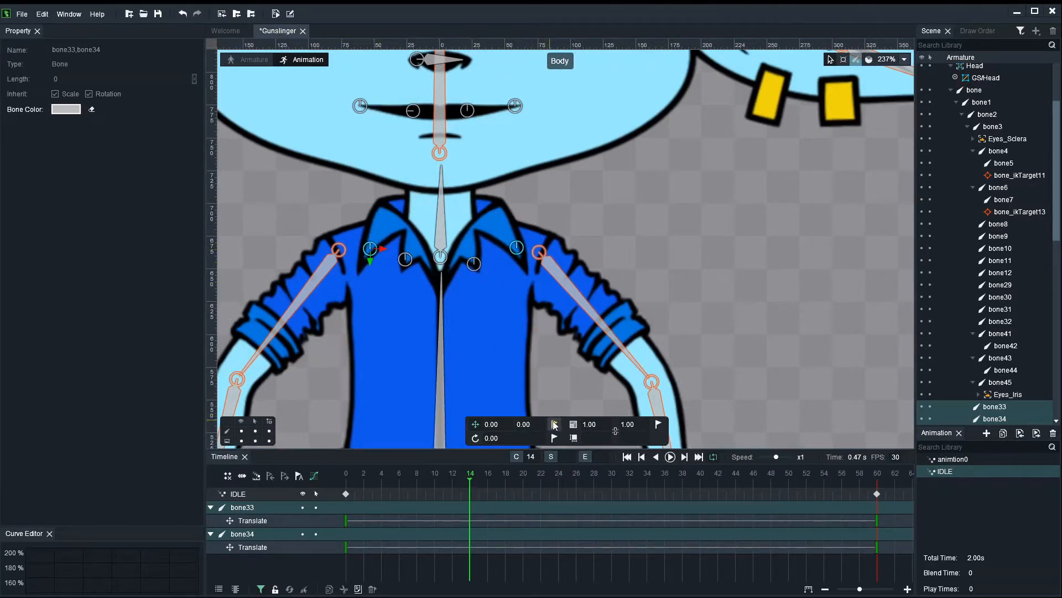
{"action": "left_click", "coordinate": [629, 482]}
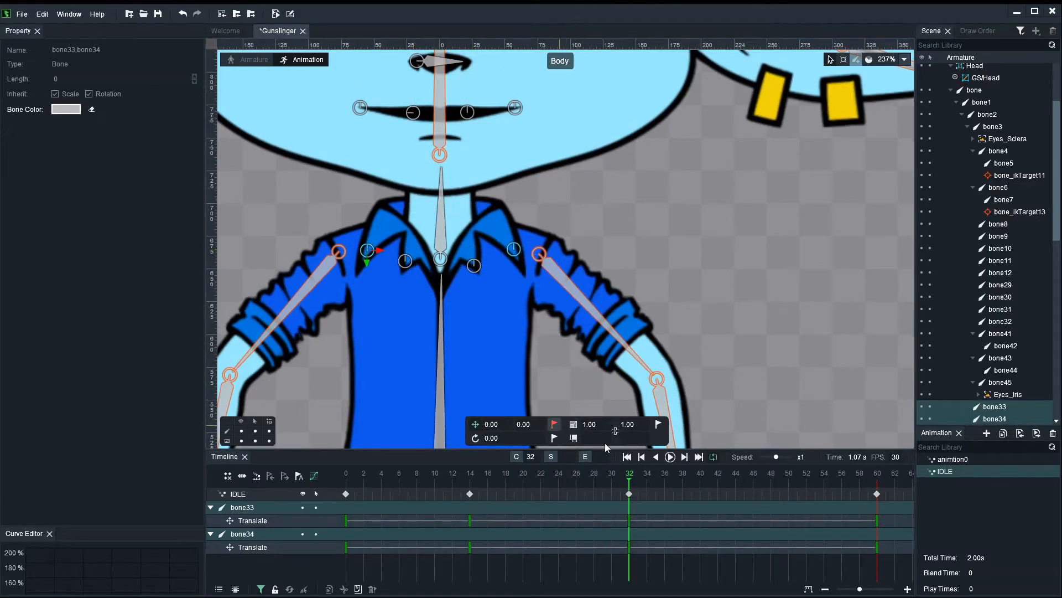
{"action": "left_click", "coordinate": [765, 477]}
{"action": "left_click_drag", "start_coordinate": [382, 250], "coordinate": [388, 252]}
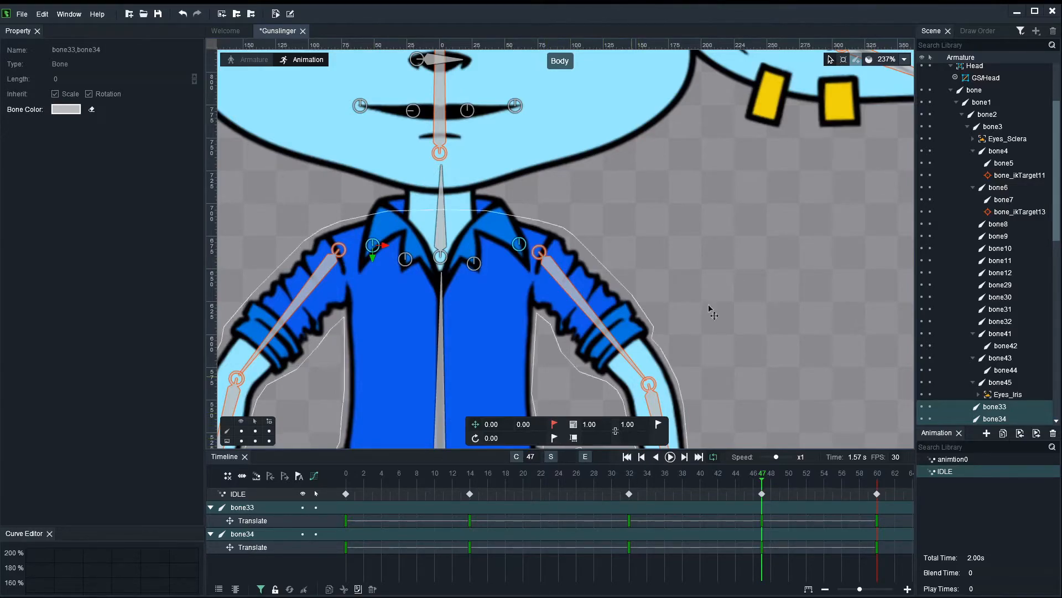
Step: Hide the bones and play the IDLE animation from frame 0 to examine the collar's and the whole character's motion
{"action": "left_click", "coordinate": [725, 271]}
{"action": "scroll", "coordinate": [726, 271], "scroll_direction": "down", "scroll_amount": 4}
{"action": "left_click_drag", "start_coordinate": [471, 481], "coordinate": [343, 478]}
{"action": "left_click", "coordinate": [242, 431]}
{"action": "key", "text": "space"}
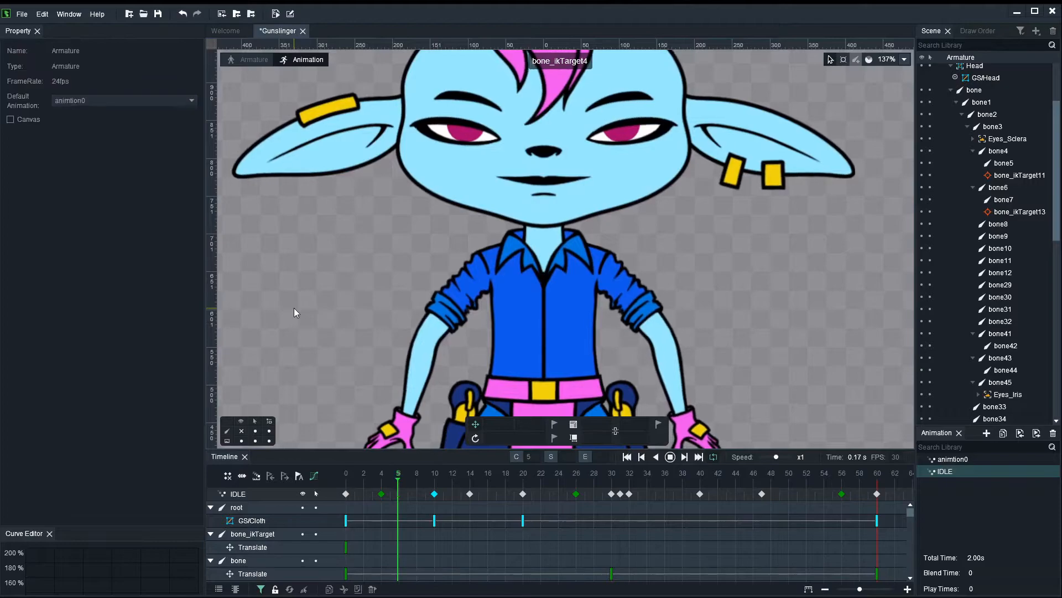
{"action": "scroll", "coordinate": [673, 330], "scroll_direction": "down", "scroll_amount": 3}
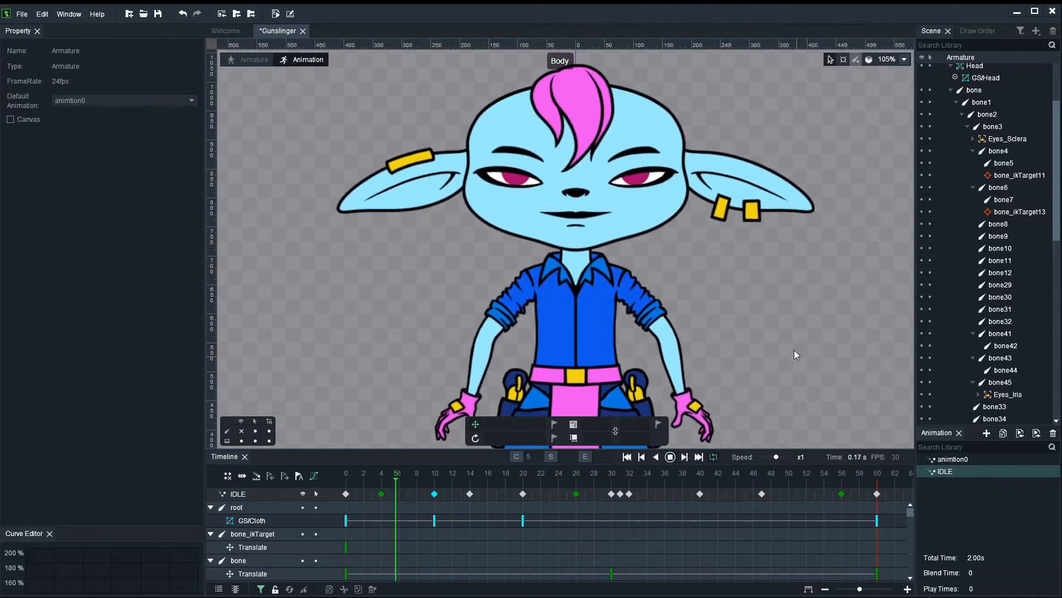
{"action": "left_click_drag", "start_coordinate": [795, 352], "coordinate": [679, 280]}
{"action": "scroll", "coordinate": [714, 313], "scroll_direction": "down", "scroll_amount": 2}
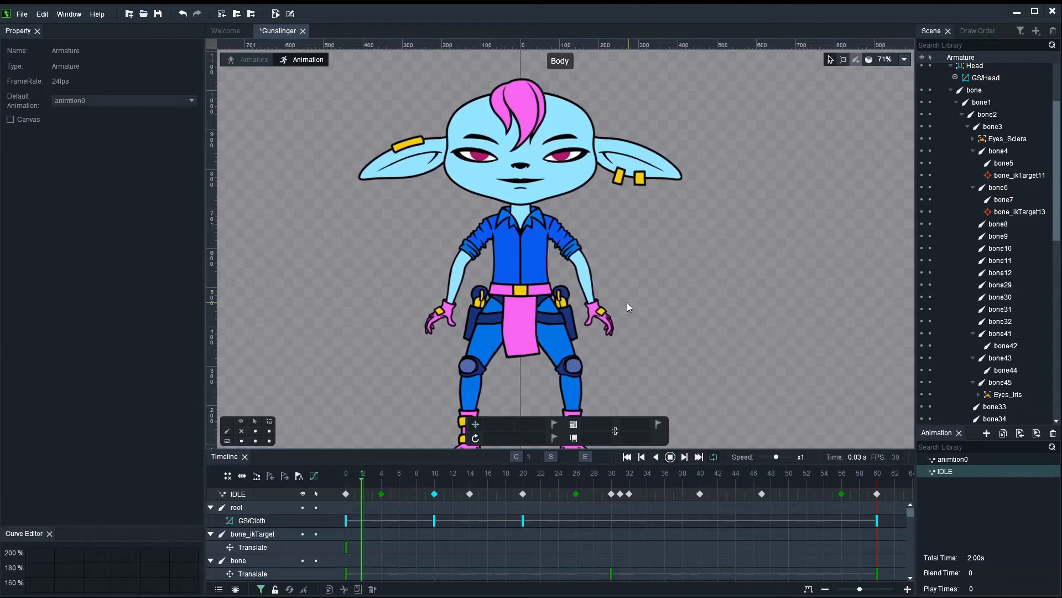
{"action": "key", "text": "space"}
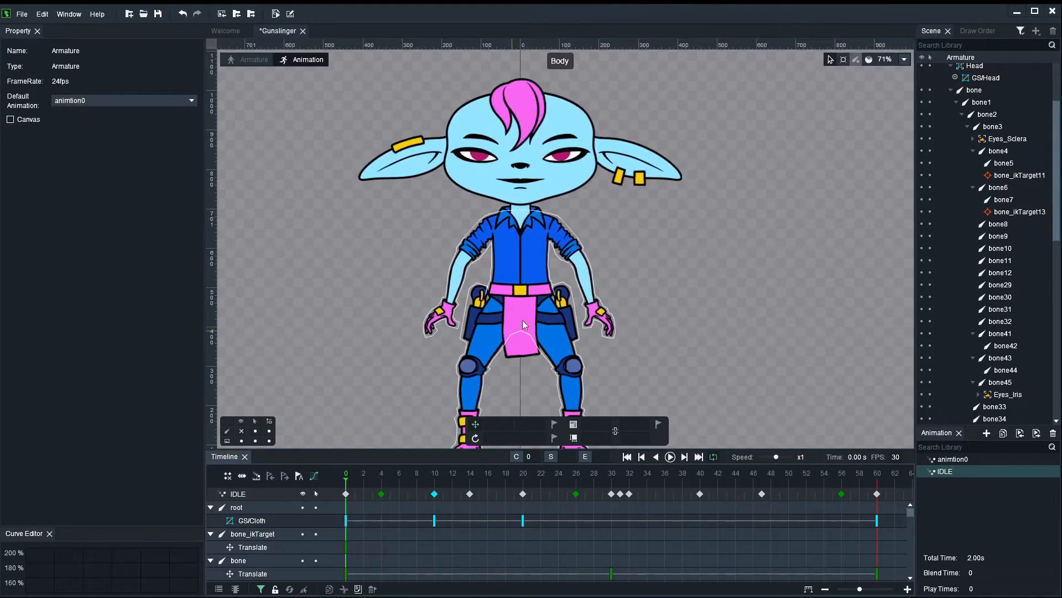
{"action": "key", "text": "space"}
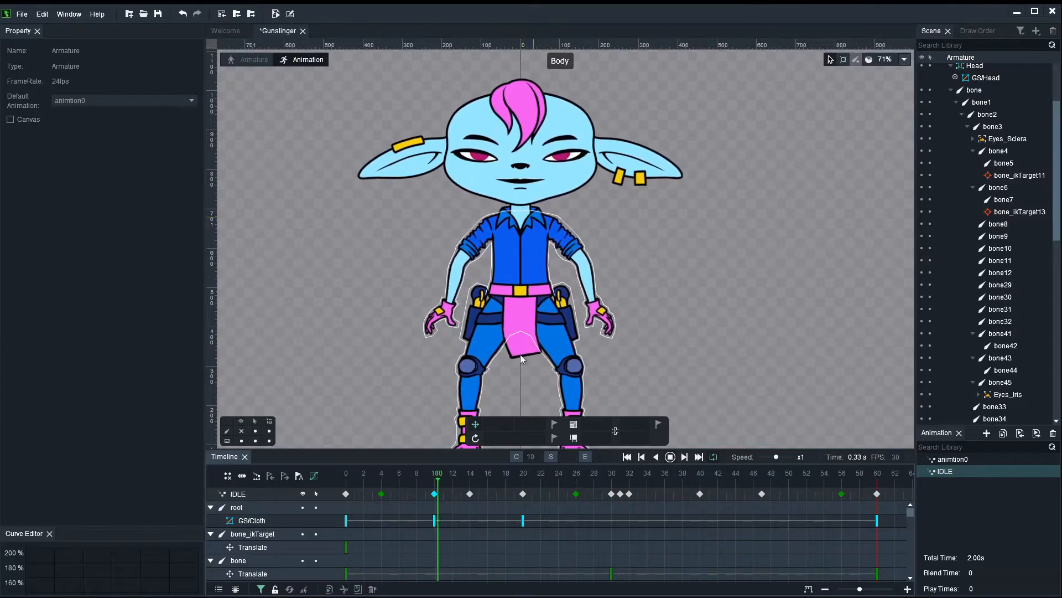
{"action": "key", "text": "space"}
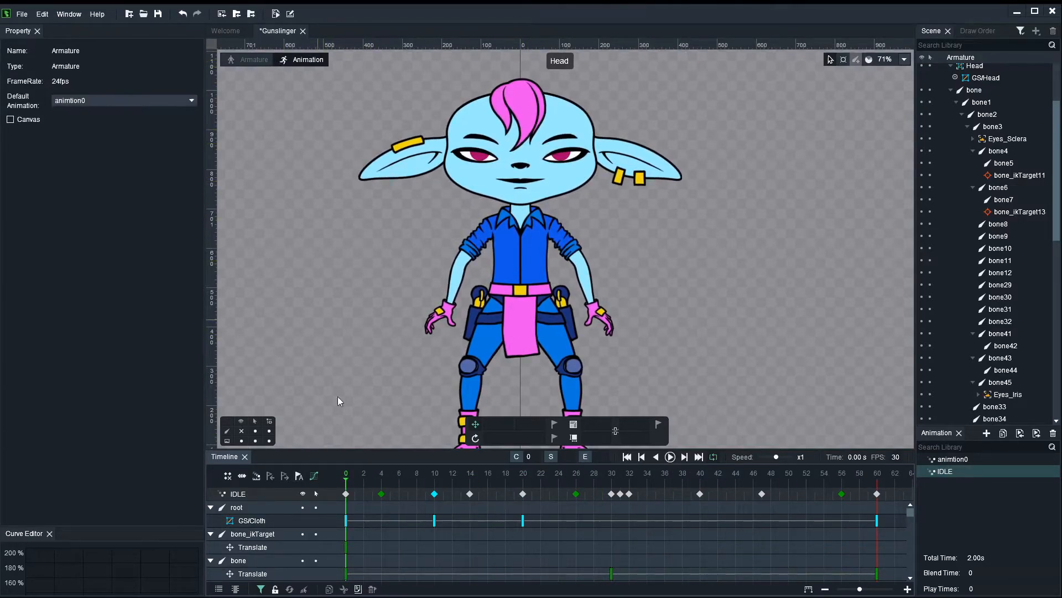
Step: Show the bones and move the frame 30 translation keys of hair targets bone_ikTarget15 and bone_ikTarget16 to frame 15
{"action": "left_click", "coordinate": [241, 431]}
{"action": "scroll", "coordinate": [603, 133], "scroll_direction": "up", "scroll_amount": 3}
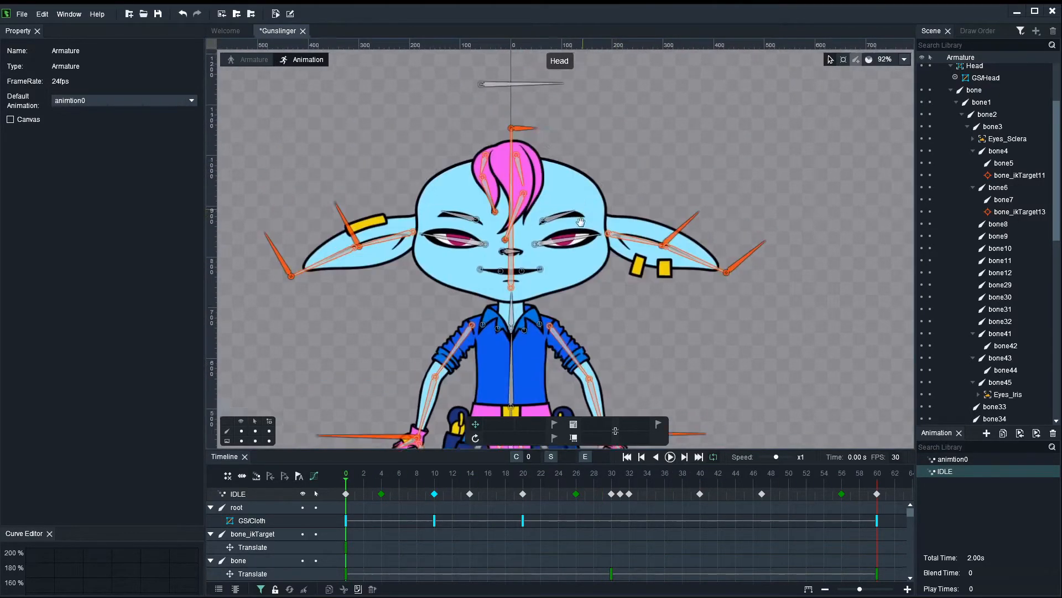
{"action": "scroll", "coordinate": [513, 251], "scroll_direction": "up", "scroll_amount": 8}
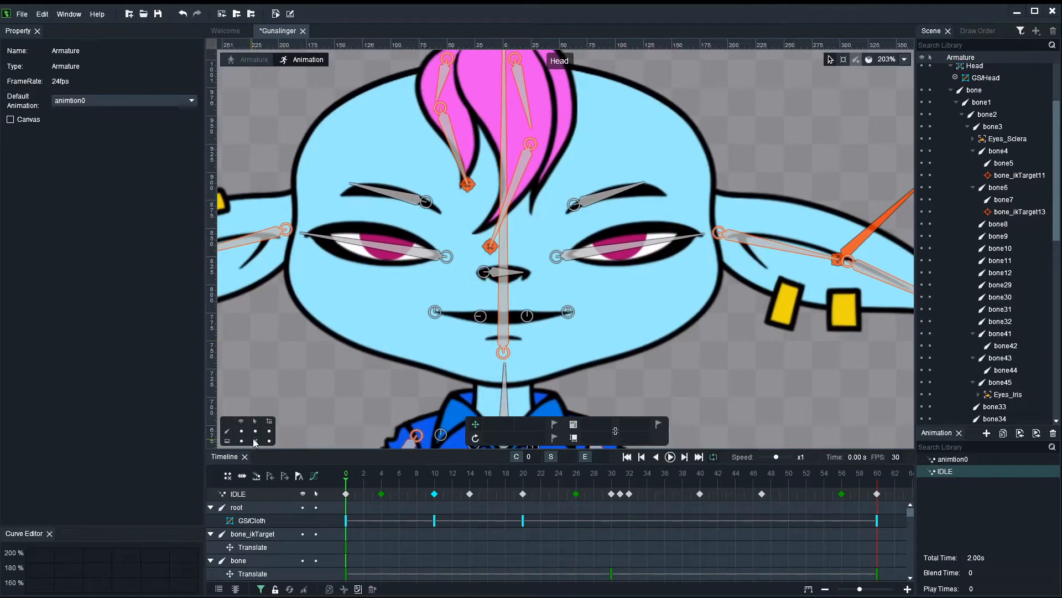
{"action": "left_click", "coordinate": [489, 252]}
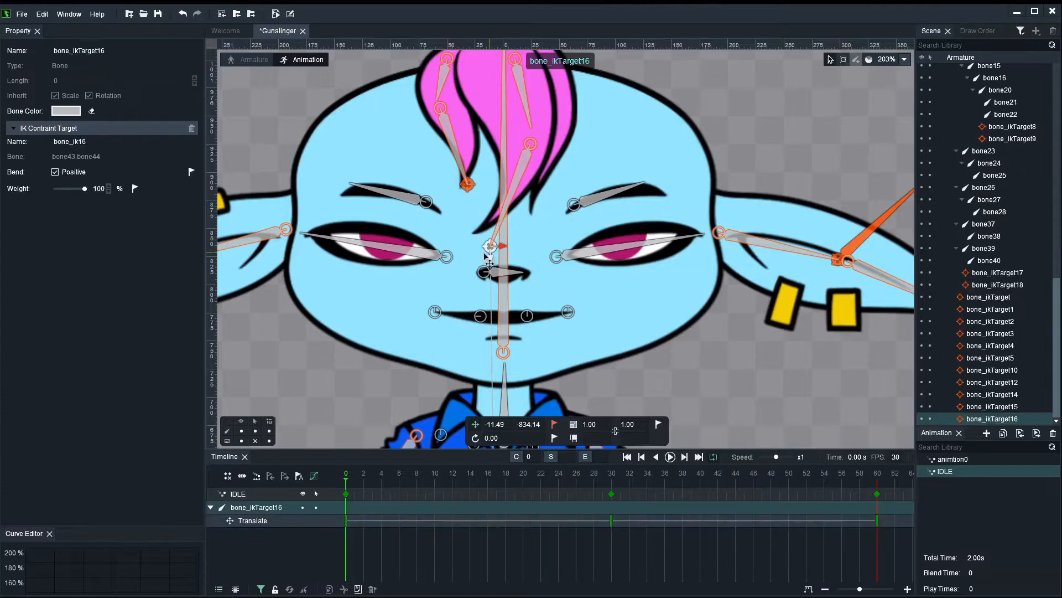
{"action": "left_click", "coordinate": [468, 188], "text": "shift"}
{"action": "left_click_drag", "start_coordinate": [612, 494], "coordinate": [473, 496]}
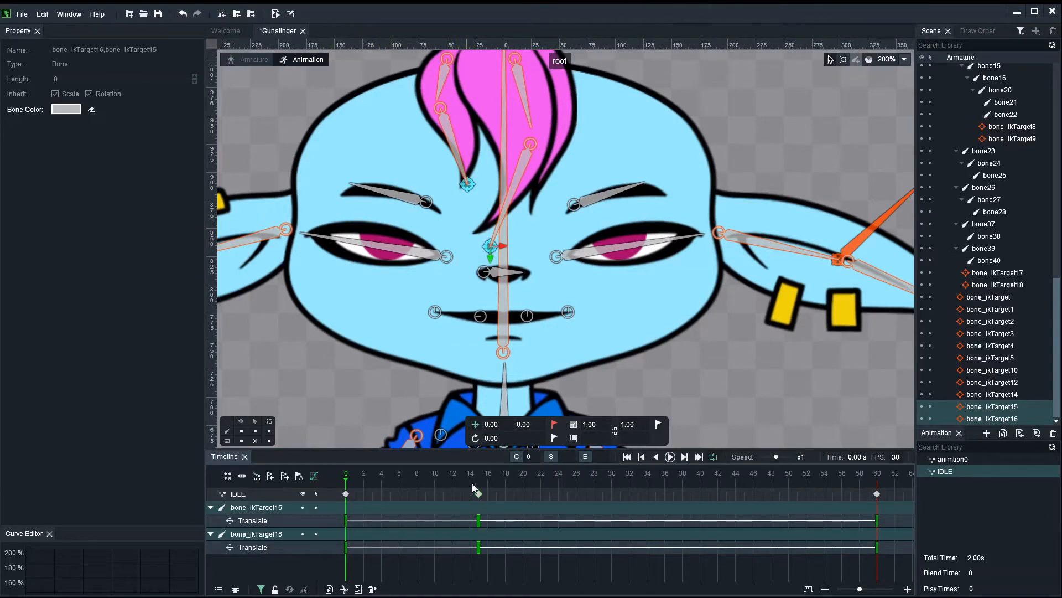
{"action": "left_click", "coordinate": [478, 479]}
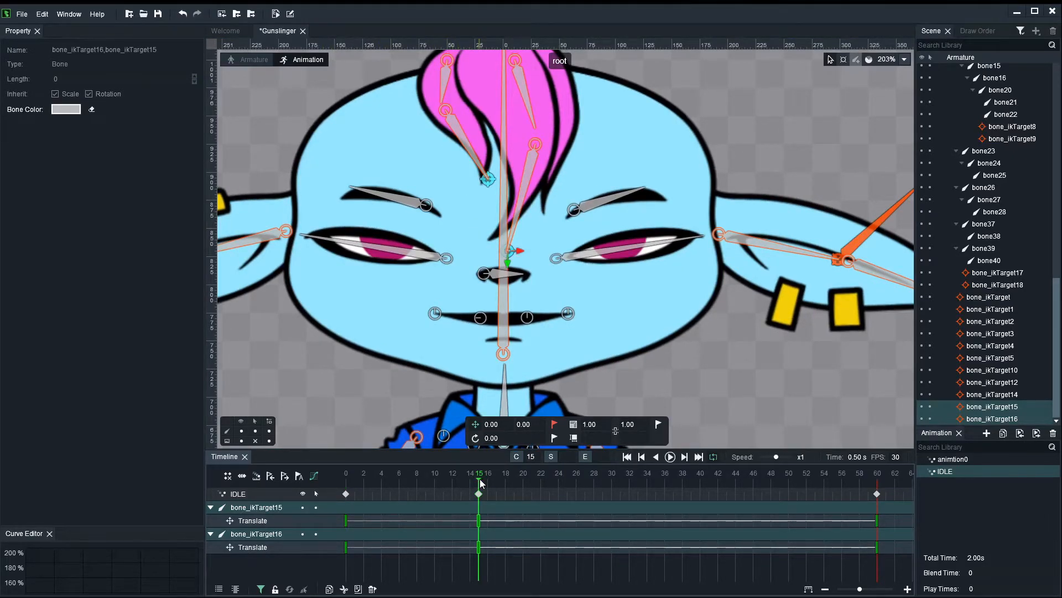
Step: At frame 30, key the translation of bone_ikTarget16 at about -1.37, -826.02 and of bone_ikTarget15 at about -34.41, -886.06
{"action": "left_click", "coordinate": [612, 480]}
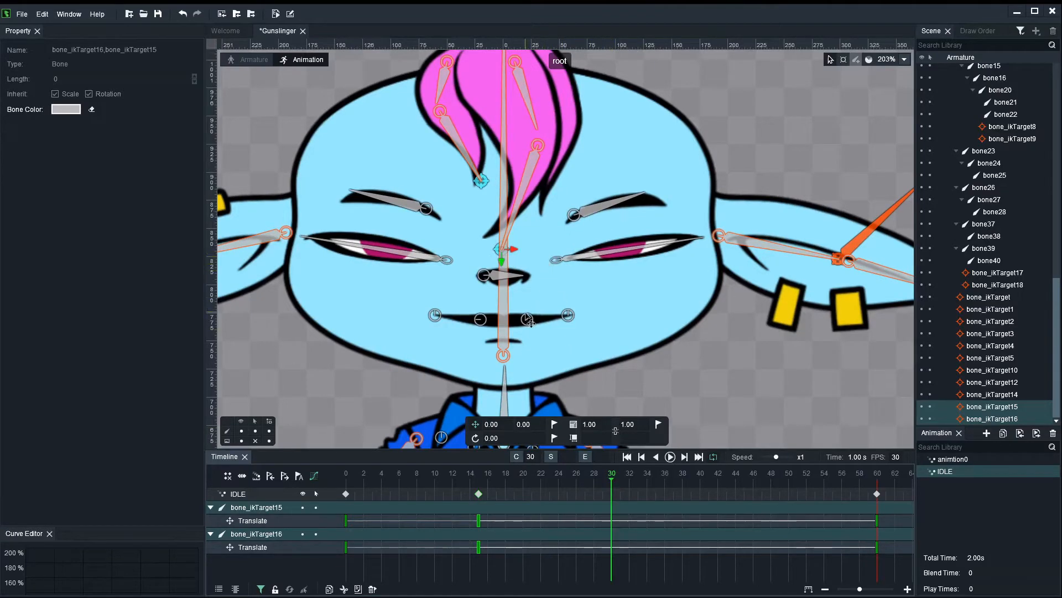
{"action": "key", "text": "Escape"}
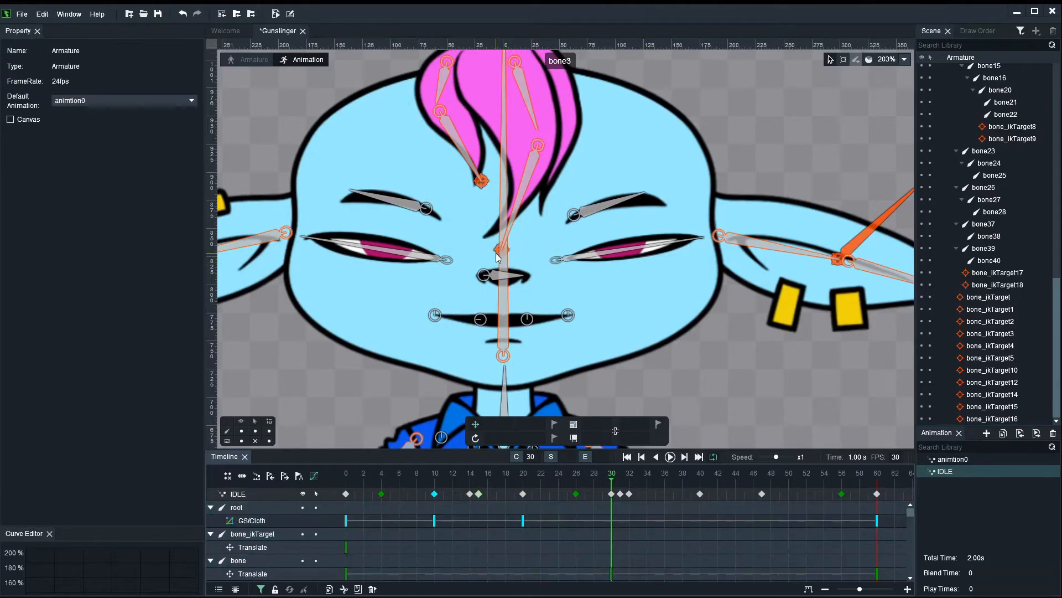
{"action": "left_click", "coordinate": [502, 262]}
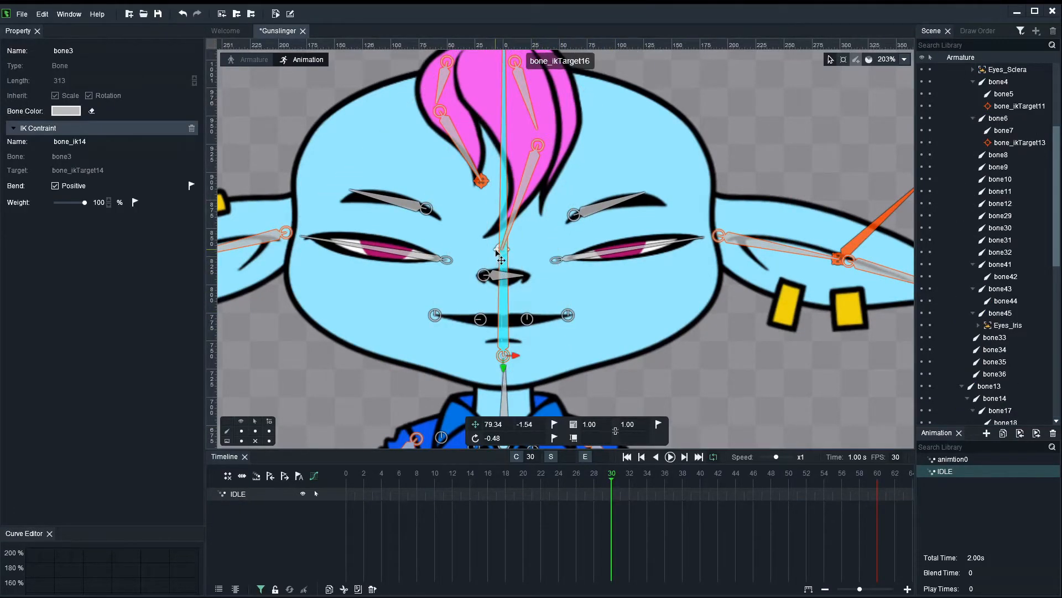
{"action": "left_click", "coordinate": [496, 249]}
{"action": "left_click_drag", "start_coordinate": [499, 259], "coordinate": [499, 265]}
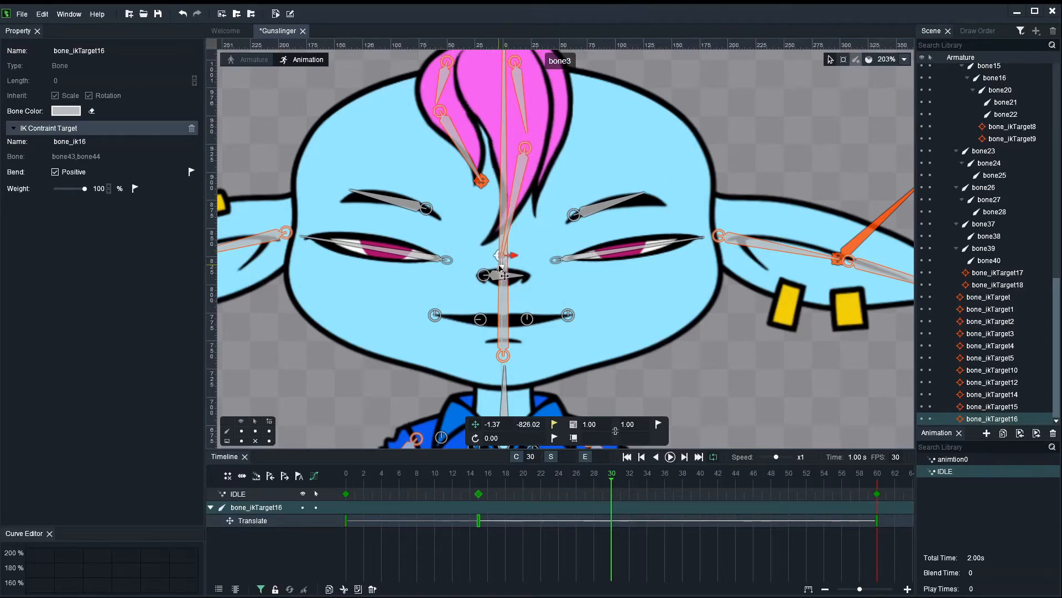
{"action": "left_click", "coordinate": [481, 183]}
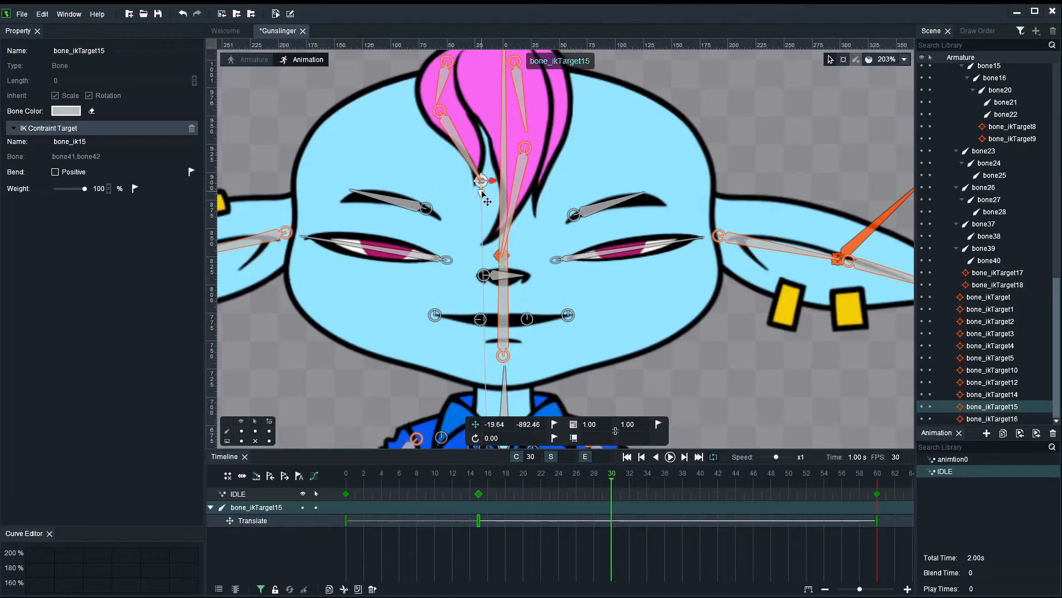
{"action": "left_click_drag", "start_coordinate": [486, 190], "coordinate": [469, 197]}
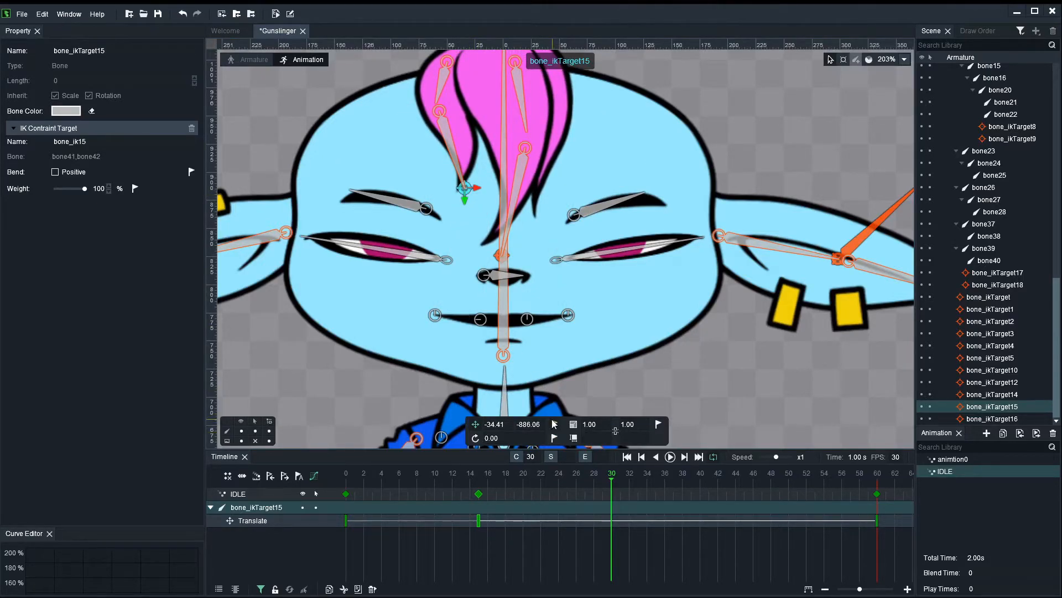
Step: At frame 45, shift bone_ikTarget16 right to about 31.65, -827.62 and key its translation
{"action": "left_click", "coordinate": [743, 485]}
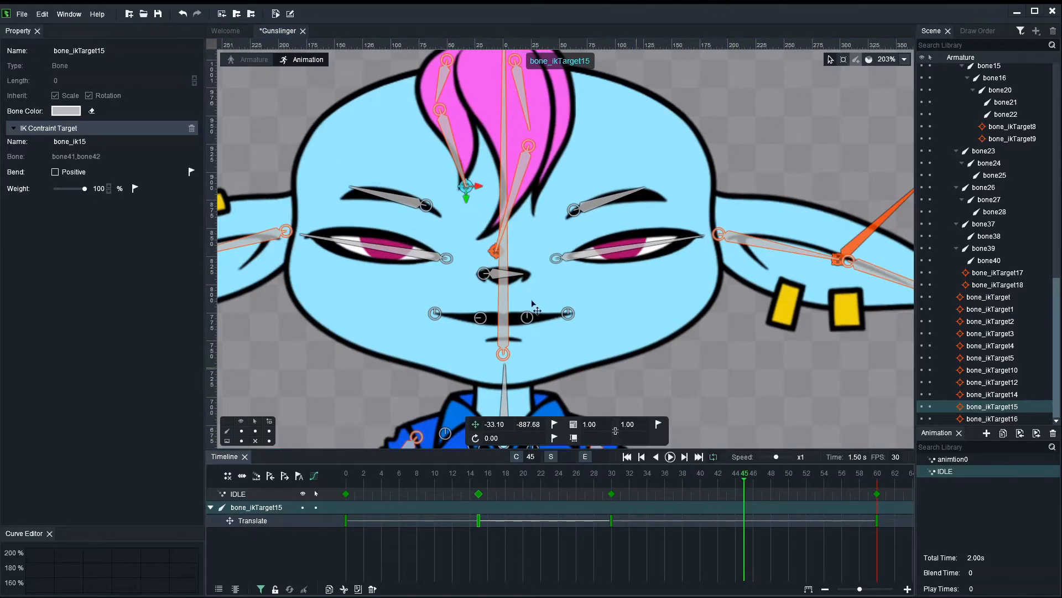
{"action": "left_click", "coordinate": [494, 256]}
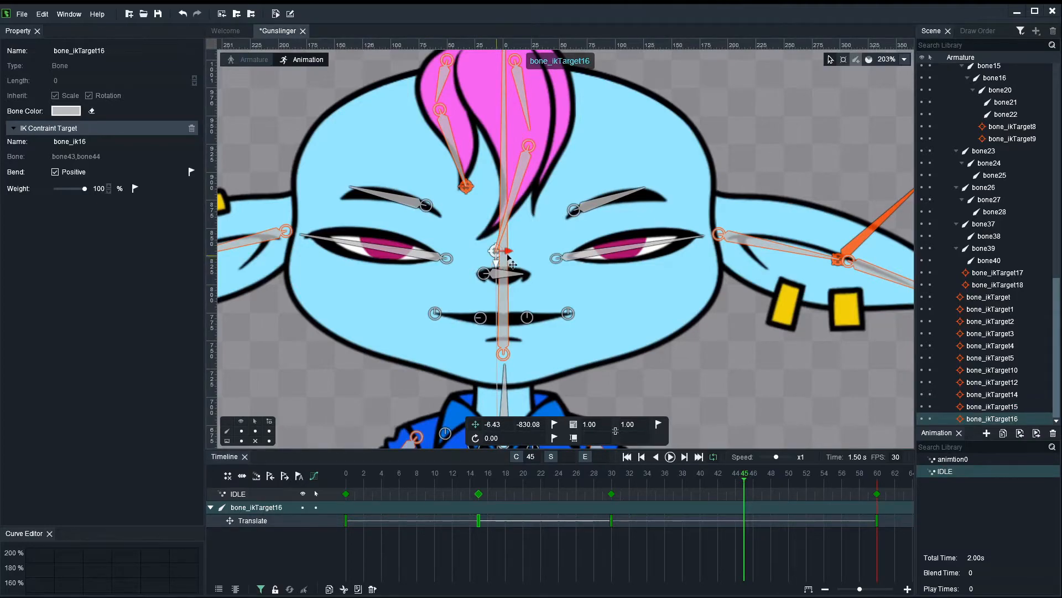
{"action": "left_click", "coordinate": [516, 260]}
{"action": "left_click_drag", "start_coordinate": [517, 260], "coordinate": [495, 262]}
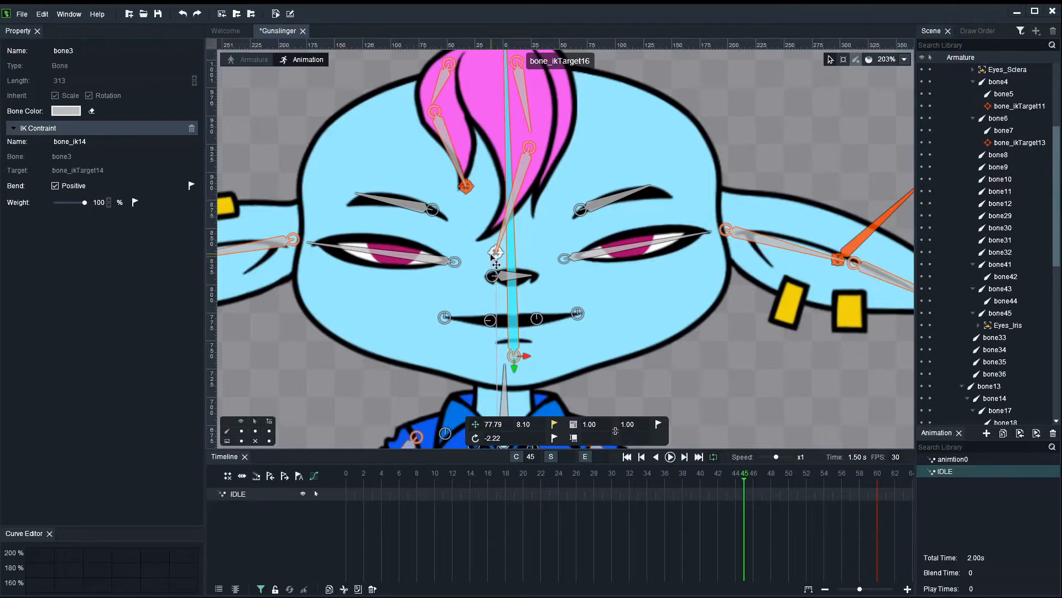
{"action": "left_click", "coordinate": [495, 252]}
{"action": "left_click_drag", "start_coordinate": [506, 250], "coordinate": [551, 268]}
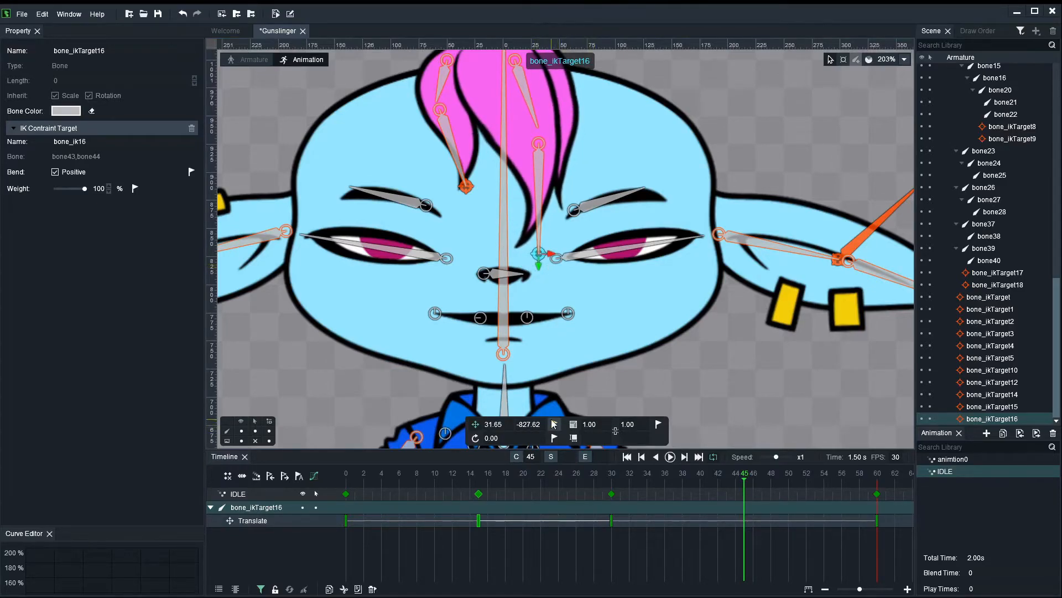
Step: Move bone_ikTarget15 to about -15.03, -896.55 at frame 45 and key its translation
{"action": "left_click_drag", "start_coordinate": [469, 194], "coordinate": [505, 190]}
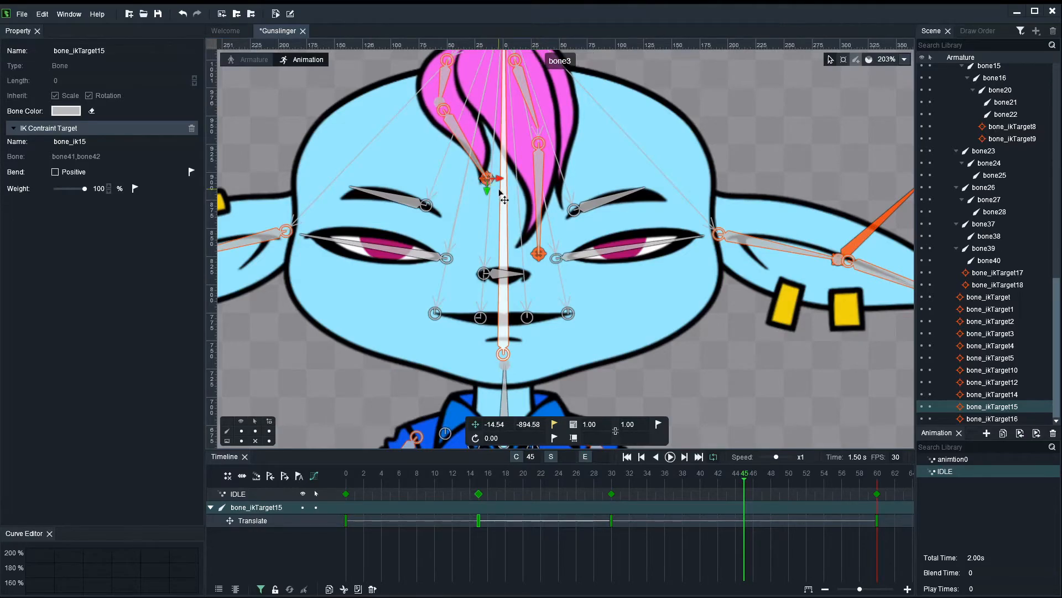
{"action": "left_click", "coordinate": [506, 199]}
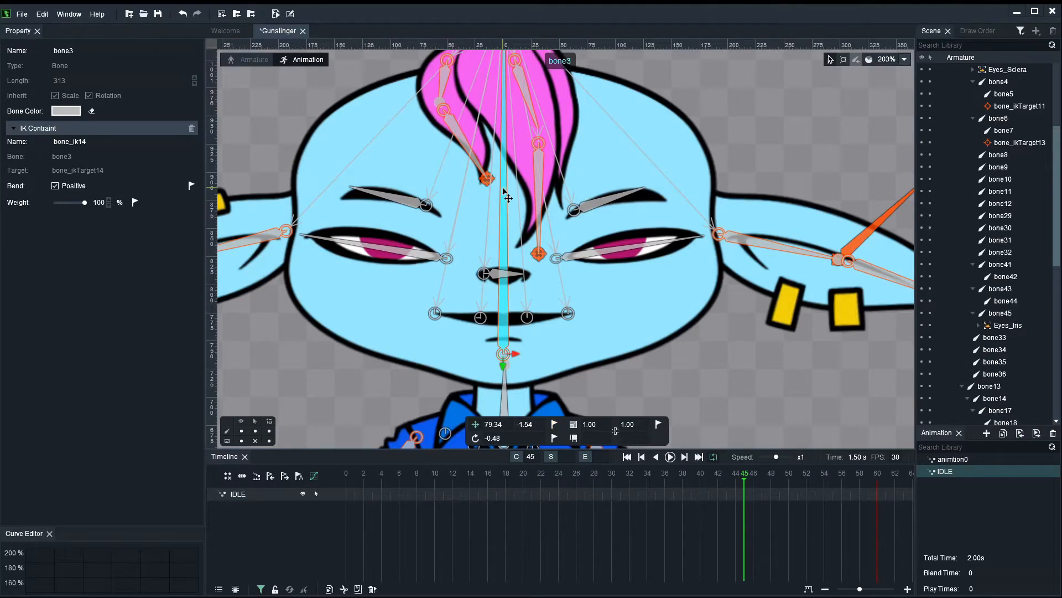
{"action": "left_click", "coordinate": [555, 425]}
{"action": "key", "text": "ctrl+z"}
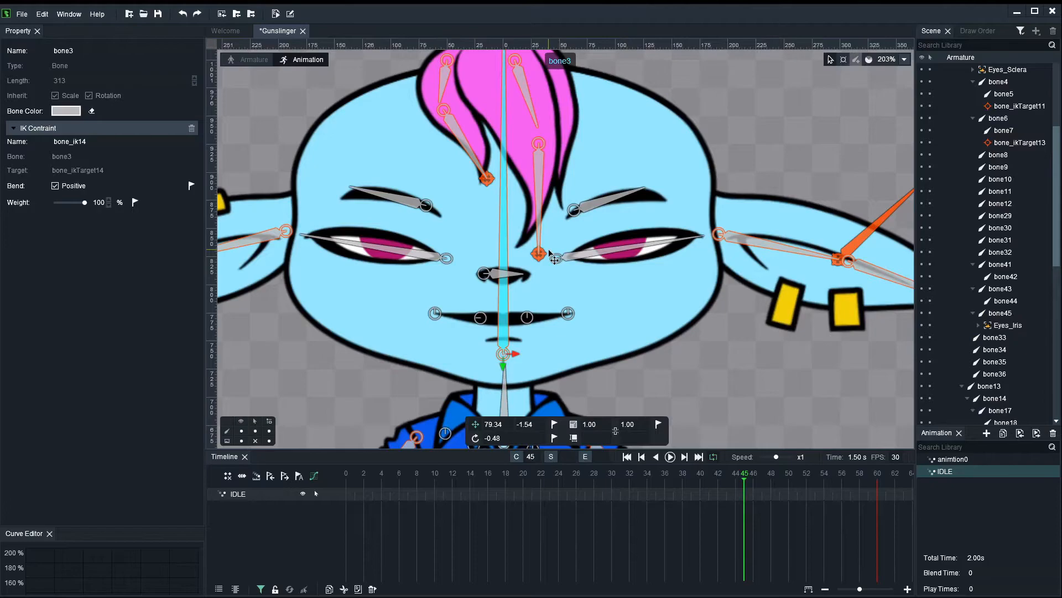
{"action": "left_click", "coordinate": [487, 180]}
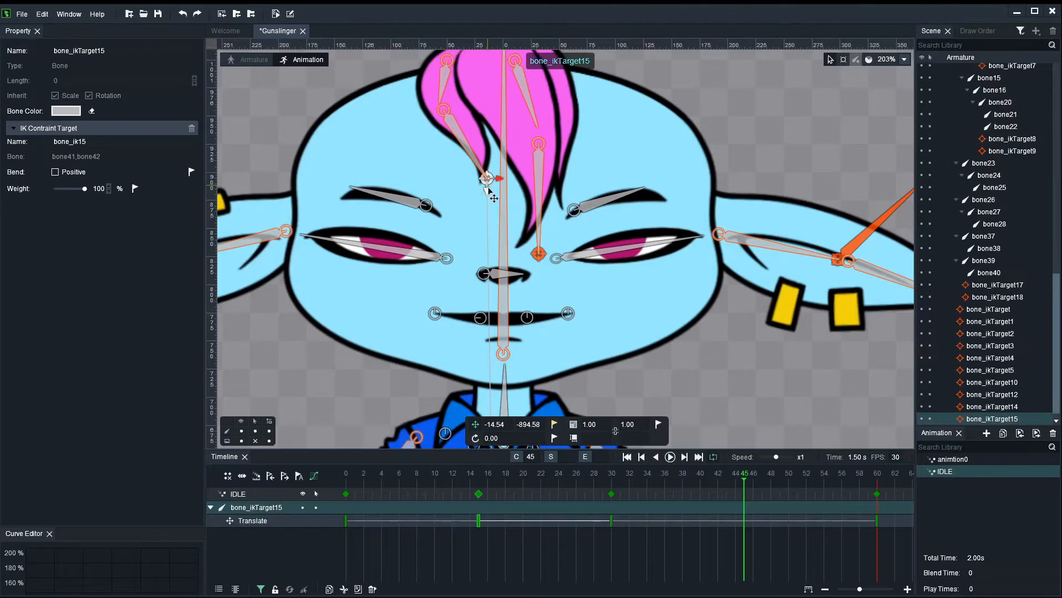
{"action": "left_click_drag", "start_coordinate": [500, 200], "coordinate": [496, 194]}
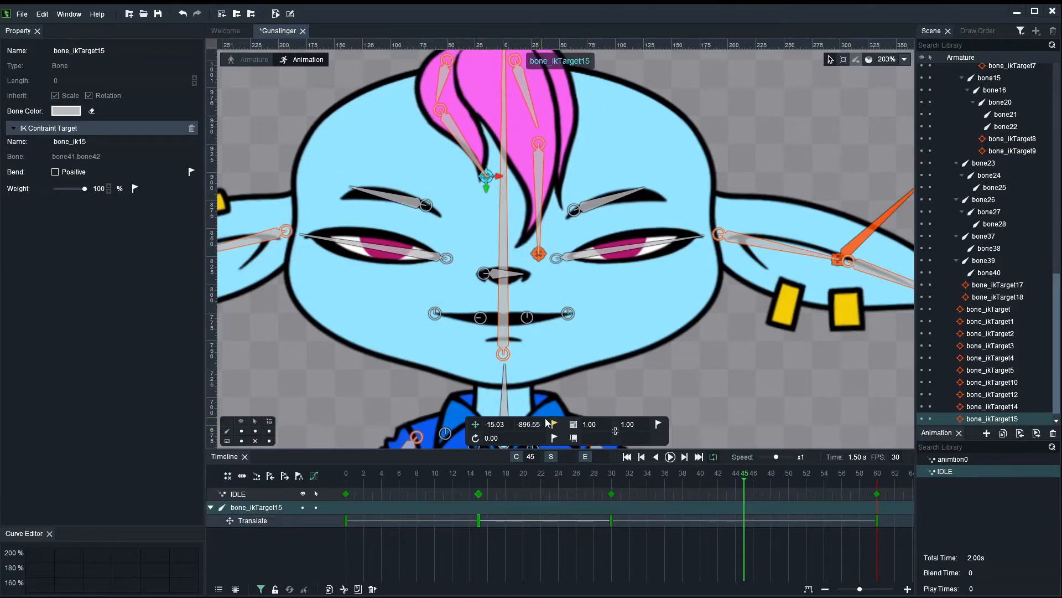
Step: Scrub through the IDLE timeline to examine the hair's motion and return to frame 0
{"action": "left_click", "coordinate": [325, 478]}
{"action": "left_click_drag", "start_coordinate": [473, 479], "coordinate": [709, 483]}
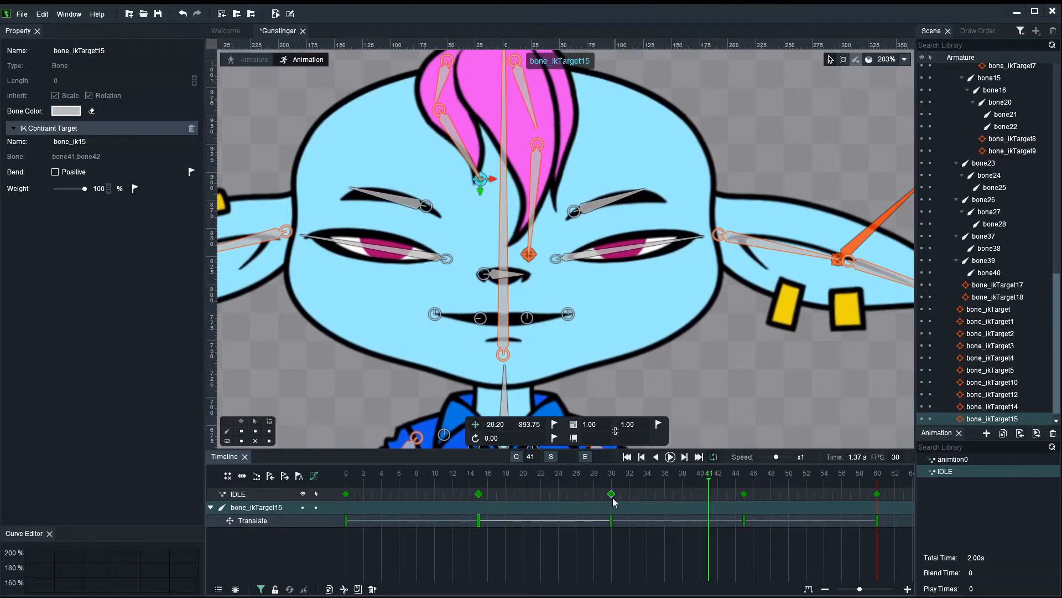
{"action": "left_click_drag", "start_coordinate": [439, 481], "coordinate": [268, 456]}
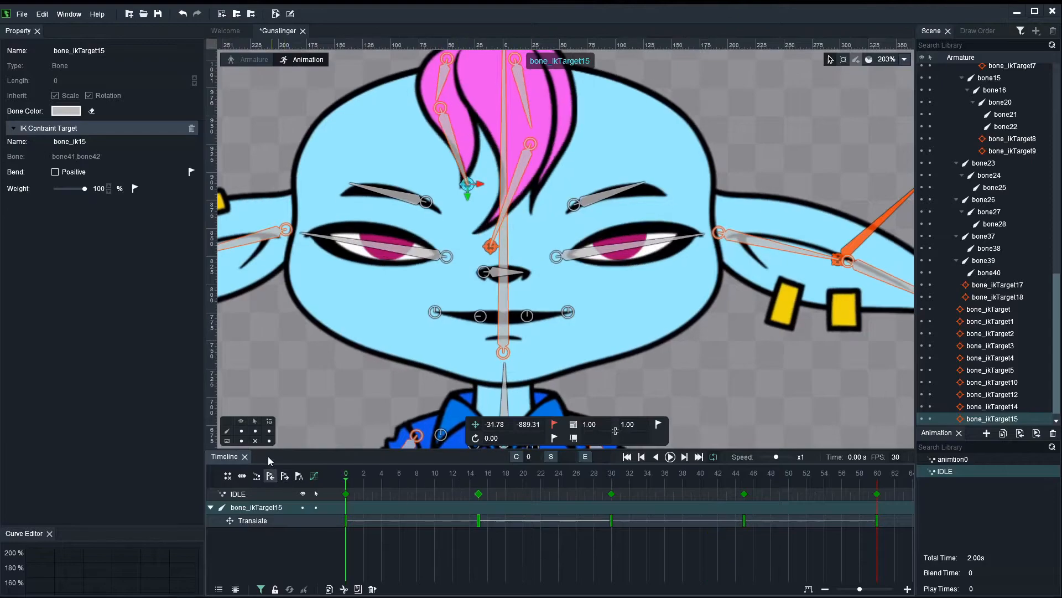
Step: Hide the bones and play the IDLE animation to examine the hair up close and with the whole character
{"action": "left_click", "coordinate": [242, 431]}
{"action": "key", "text": "space"}
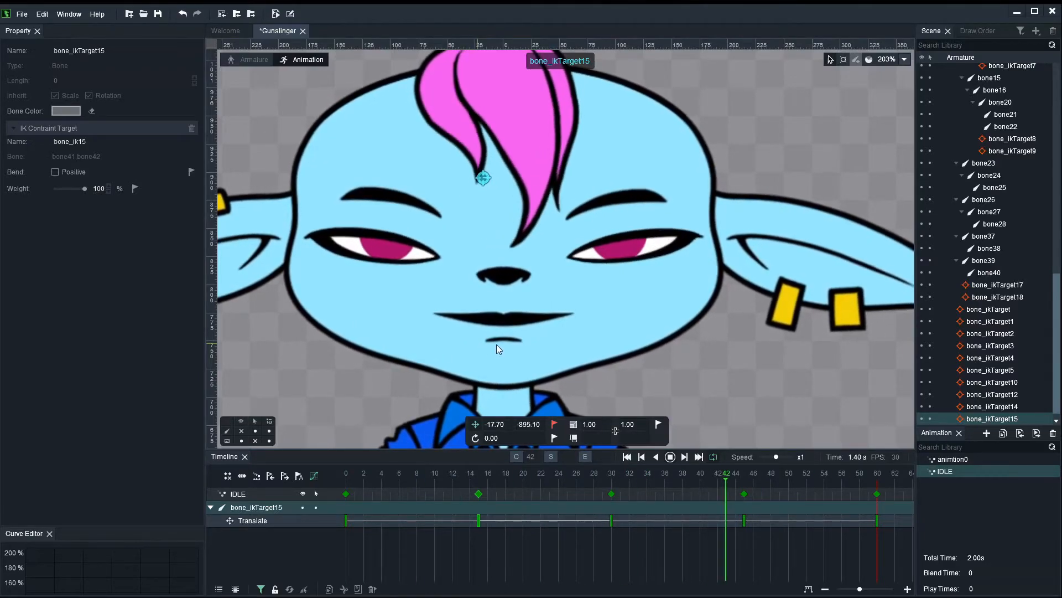
{"action": "left_click", "coordinate": [314, 387]}
{"action": "scroll", "coordinate": [343, 389], "scroll_direction": "down", "scroll_amount": 6}
{"action": "scroll", "coordinate": [692, 232], "scroll_direction": "down", "scroll_amount": 1}
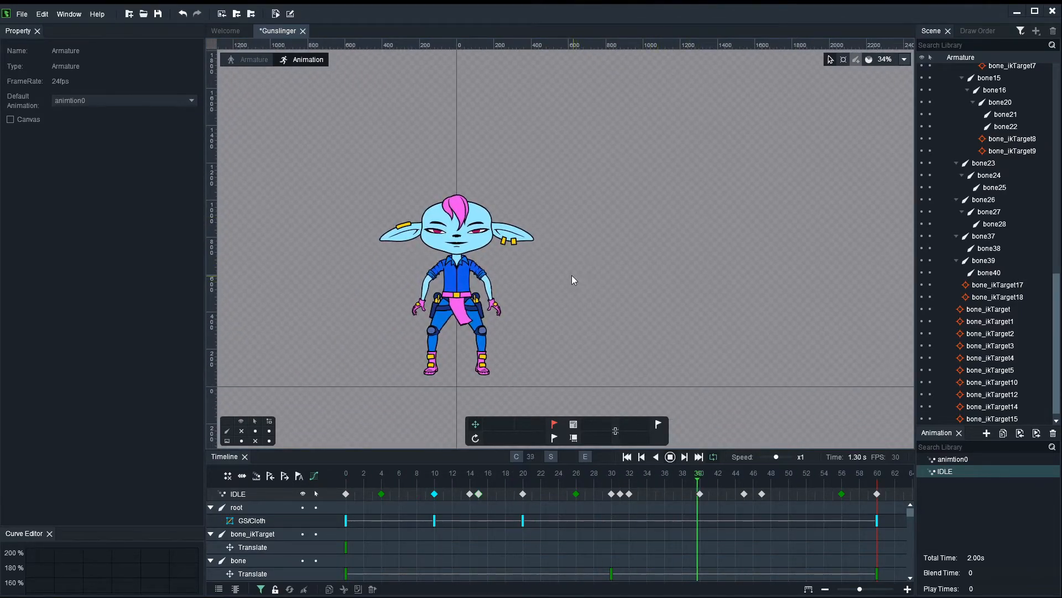
{"action": "scroll", "coordinate": [468, 192], "scroll_direction": "up", "scroll_amount": 8}
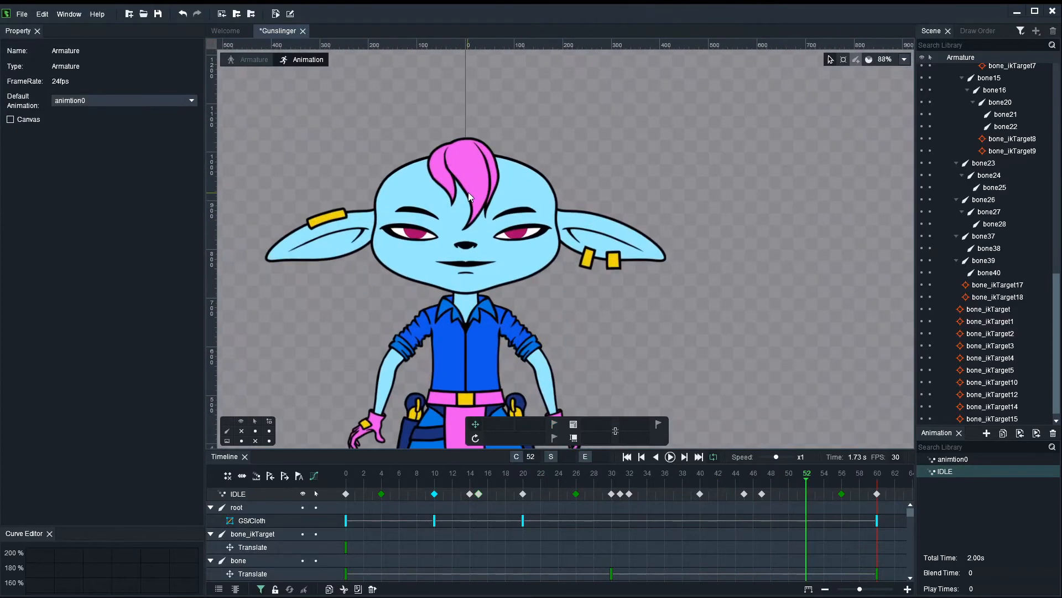
Step: Show the bones and move the hair targets' translation keys from frames 15, 30 and 45 to frames 12, 24 and 40
{"action": "left_click", "coordinate": [240, 441]}
{"action": "scroll", "coordinate": [453, 195], "scroll_direction": "up", "scroll_amount": 2}
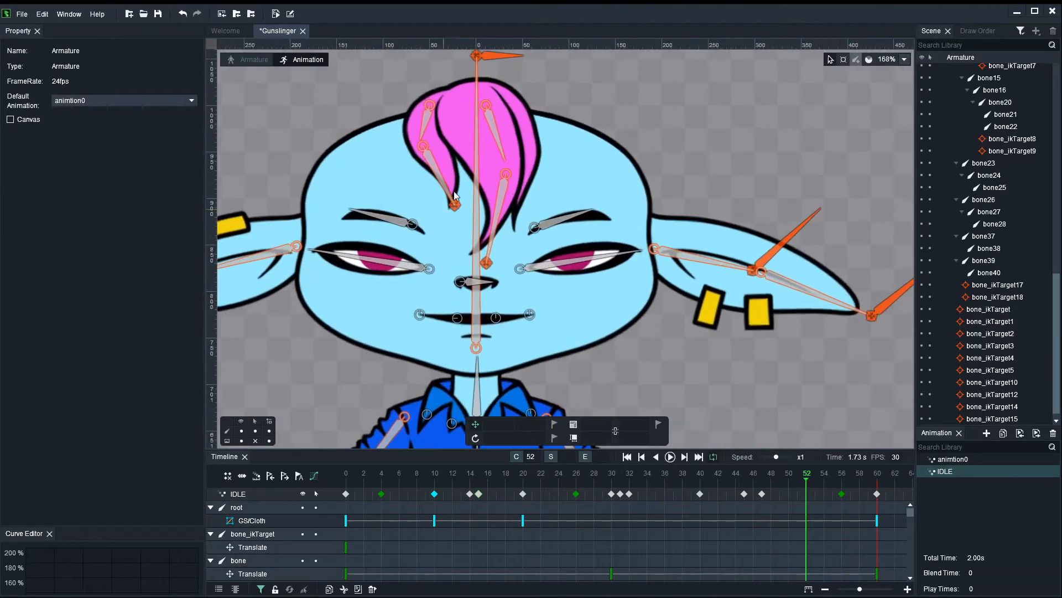
{"action": "left_click", "coordinate": [455, 206]}
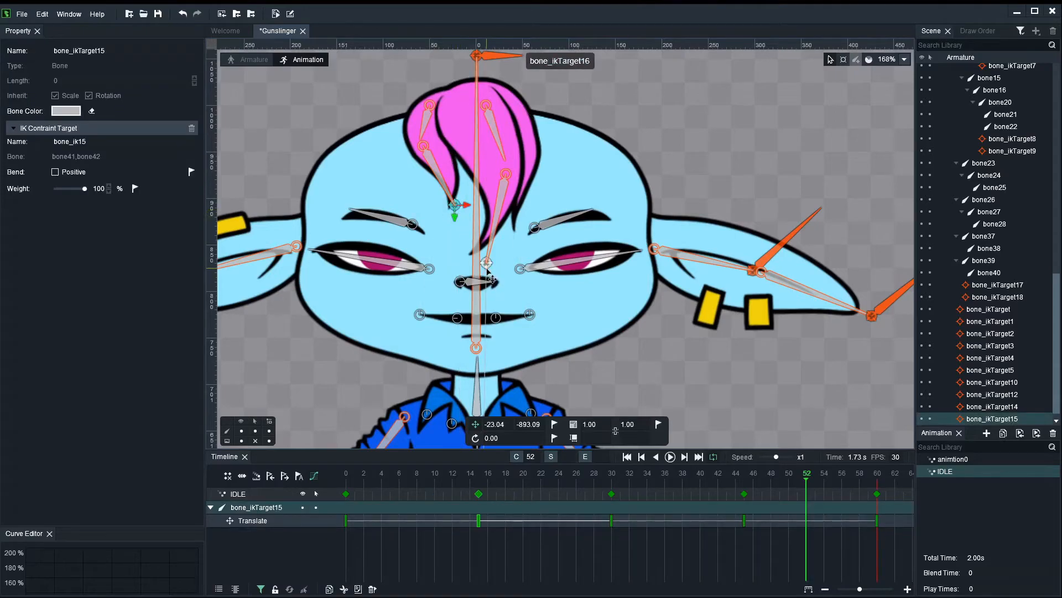
{"action": "left_click", "coordinate": [486, 263], "text": "ctrl"}
{"action": "left_click_drag", "start_coordinate": [479, 497], "coordinate": [453, 497]}
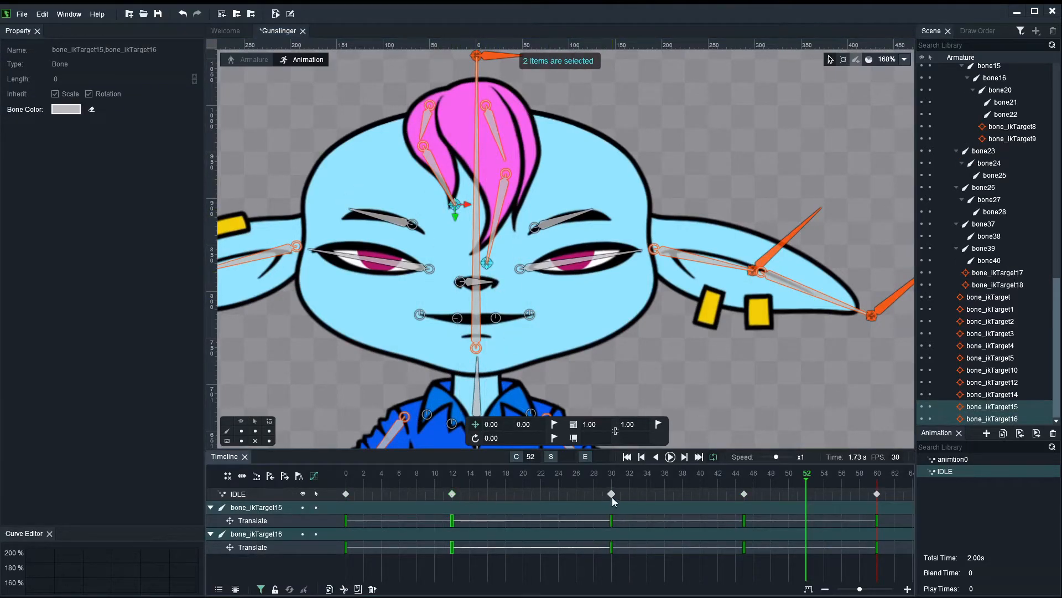
{"action": "left_click_drag", "start_coordinate": [744, 496], "coordinate": [703, 500]}
{"action": "left_click", "coordinate": [687, 210]}
Step: Hide the bones and play the IDLE animation to examine the retimed hair and full-body motion, and return to frame 0
{"action": "scroll", "coordinate": [687, 210], "scroll_direction": "down", "scroll_amount": 4}
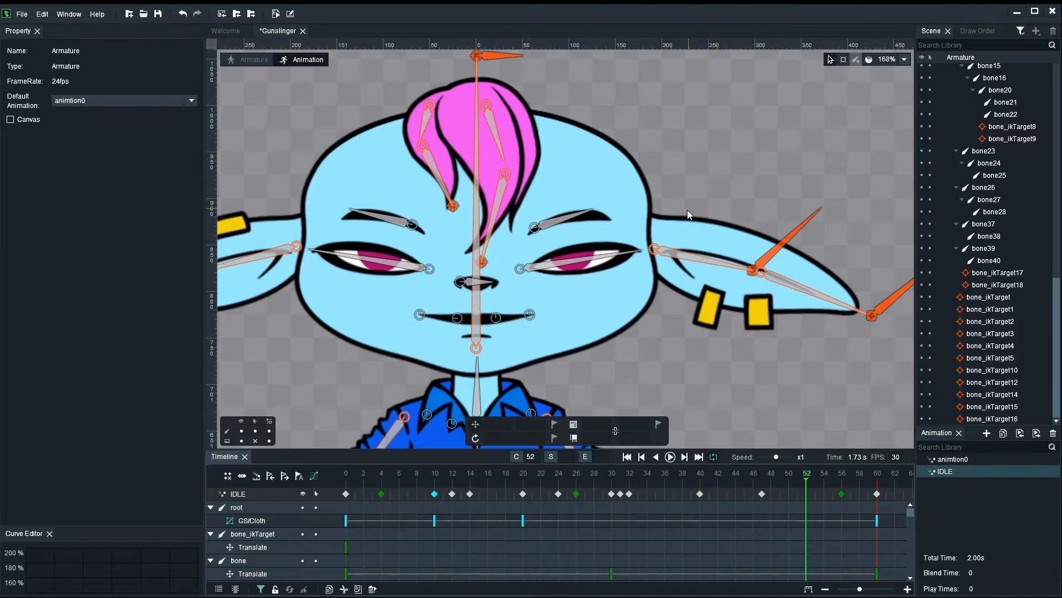
{"action": "left_click", "coordinate": [241, 431]}
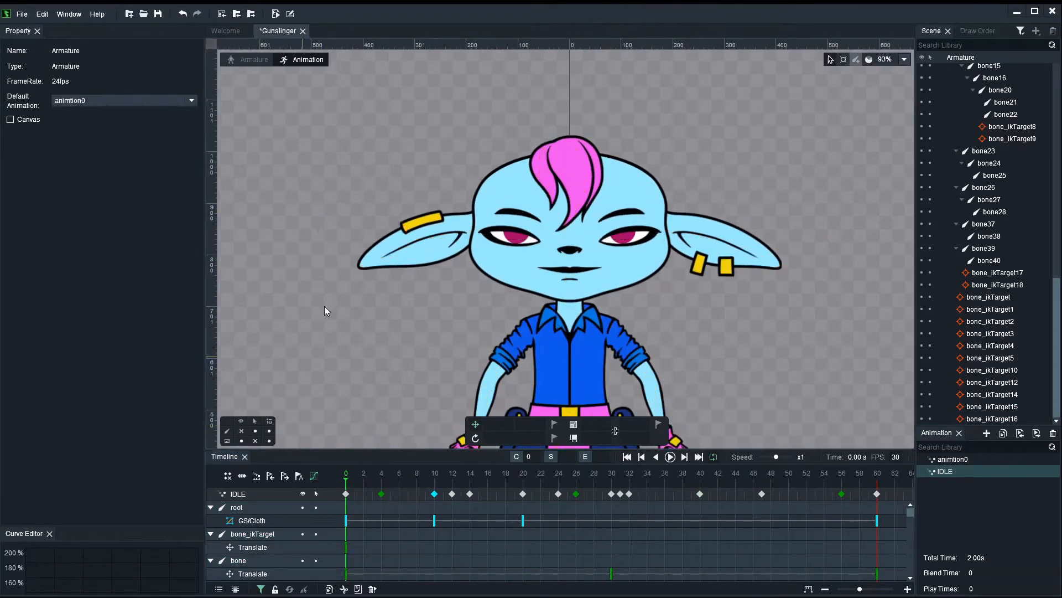
{"action": "key", "text": "space"}
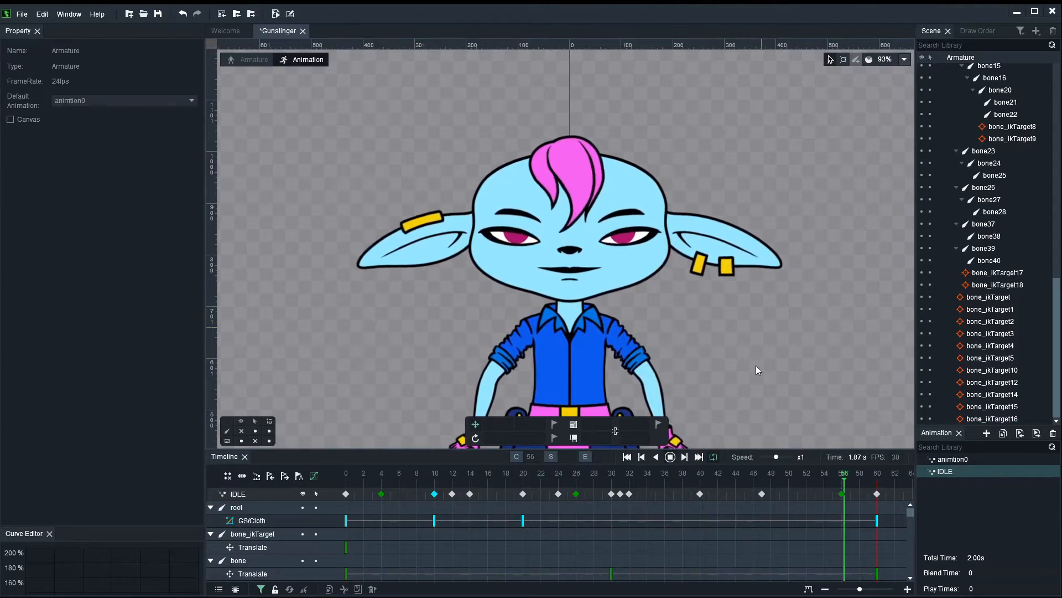
{"action": "scroll", "coordinate": [736, 337], "scroll_direction": "down", "scroll_amount": 3}
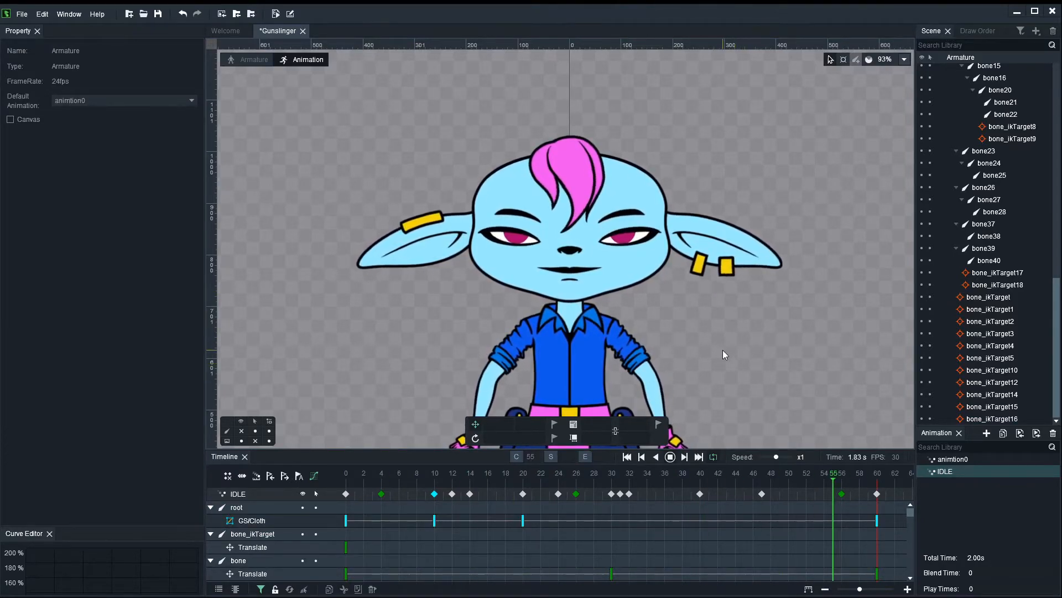
{"action": "scroll", "coordinate": [730, 290], "scroll_direction": "down", "scroll_amount": 4}
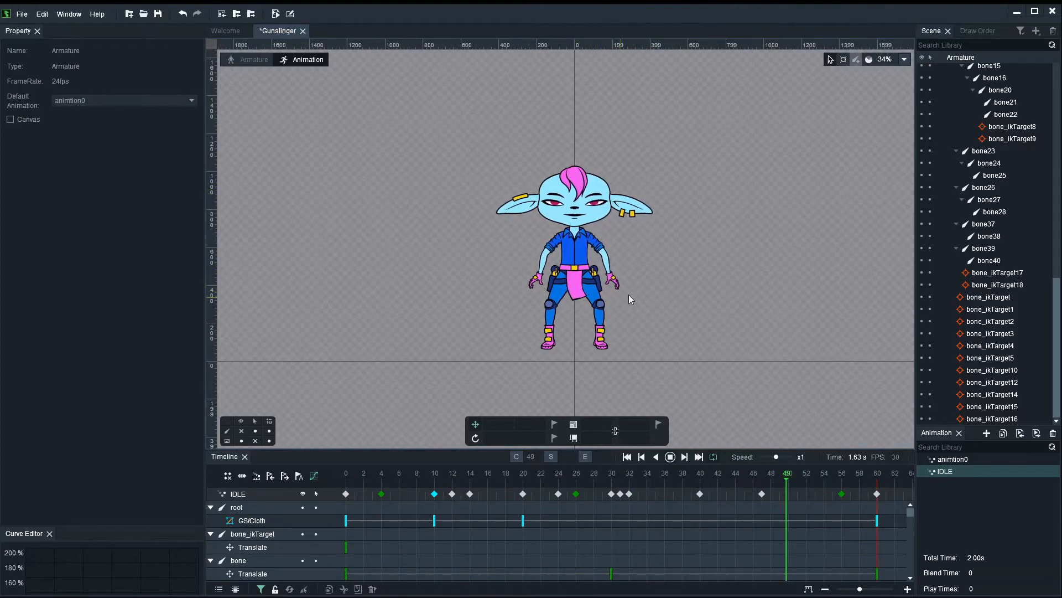
{"action": "scroll", "coordinate": [628, 295], "scroll_direction": "up", "scroll_amount": 3}
{"action": "key", "text": "space"}
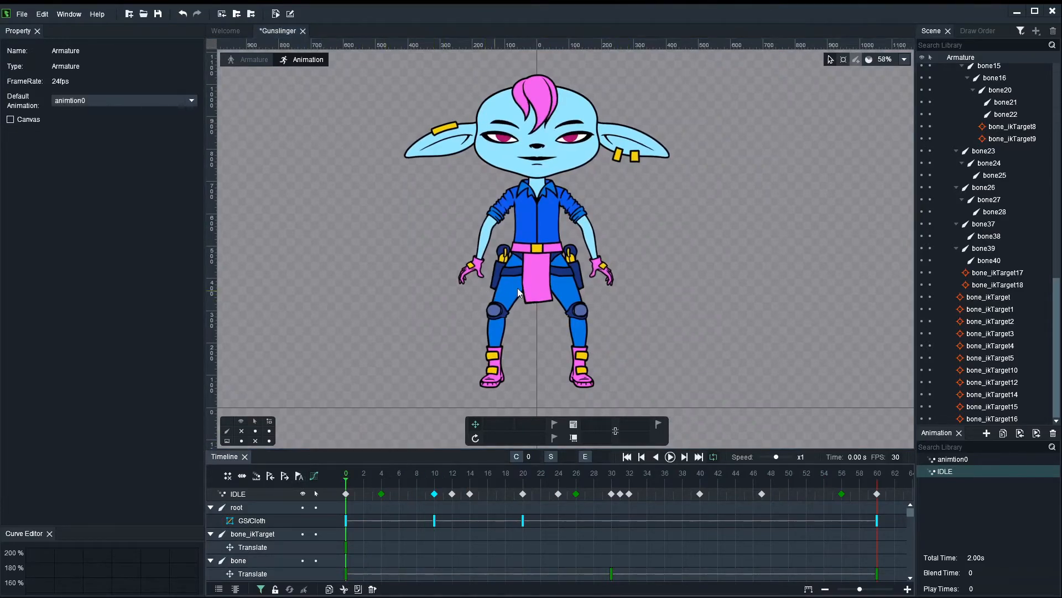
{"action": "scroll", "coordinate": [676, 308], "scroll_direction": "up", "scroll_amount": 2}
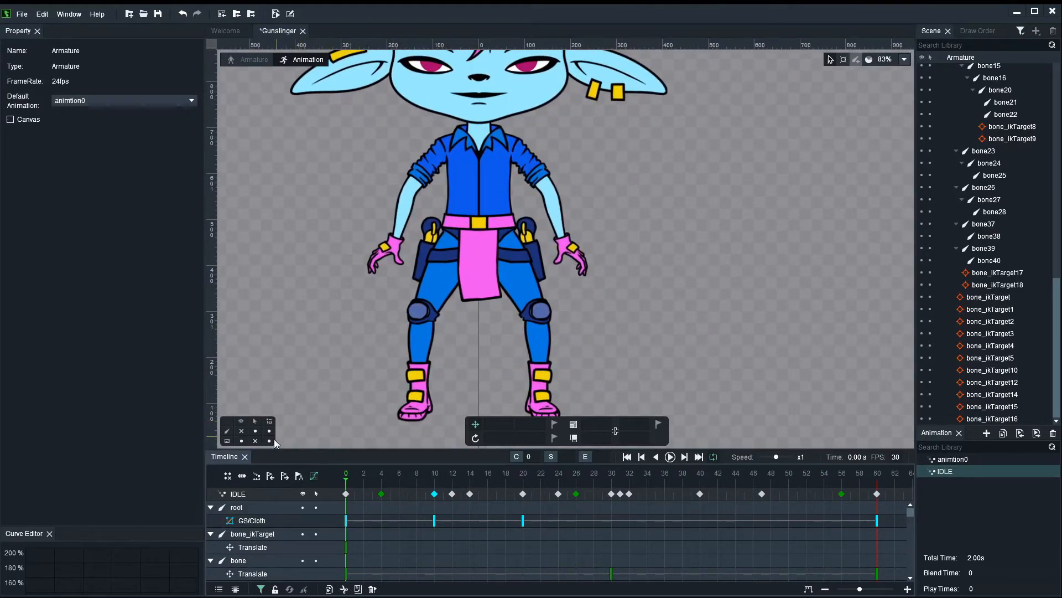
Step: Show the bones and move both cloth targets' translation keys from frames 20 and 40 to frames 15 and 45
{"action": "left_click", "coordinate": [241, 431]}
{"action": "scroll", "coordinate": [479, 307], "scroll_direction": "up", "scroll_amount": 2}
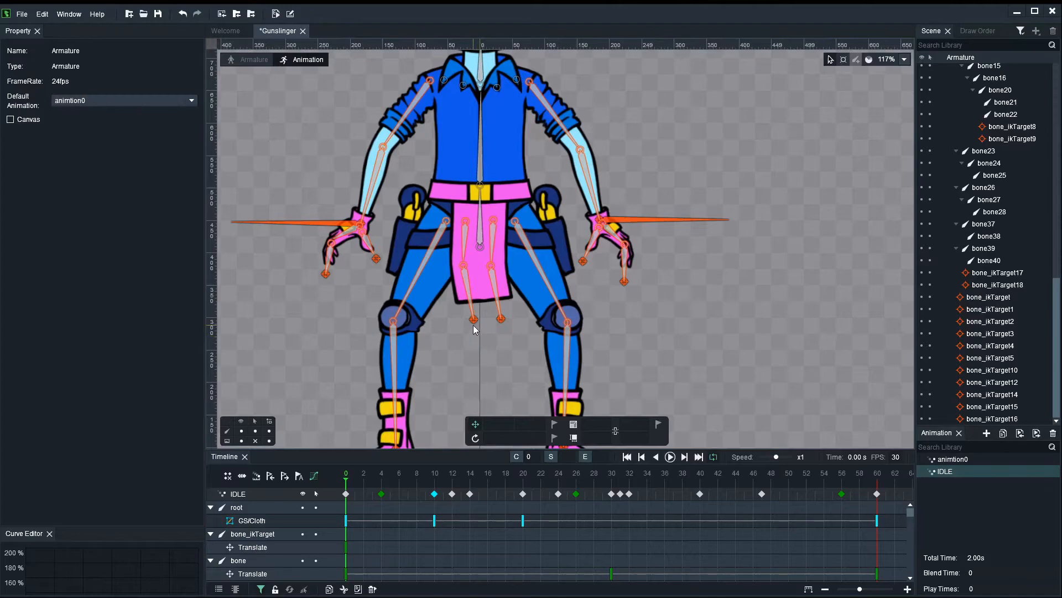
{"action": "left_click", "coordinate": [473, 320]}
{"action": "left_click", "coordinate": [501, 319], "text": "shift"}
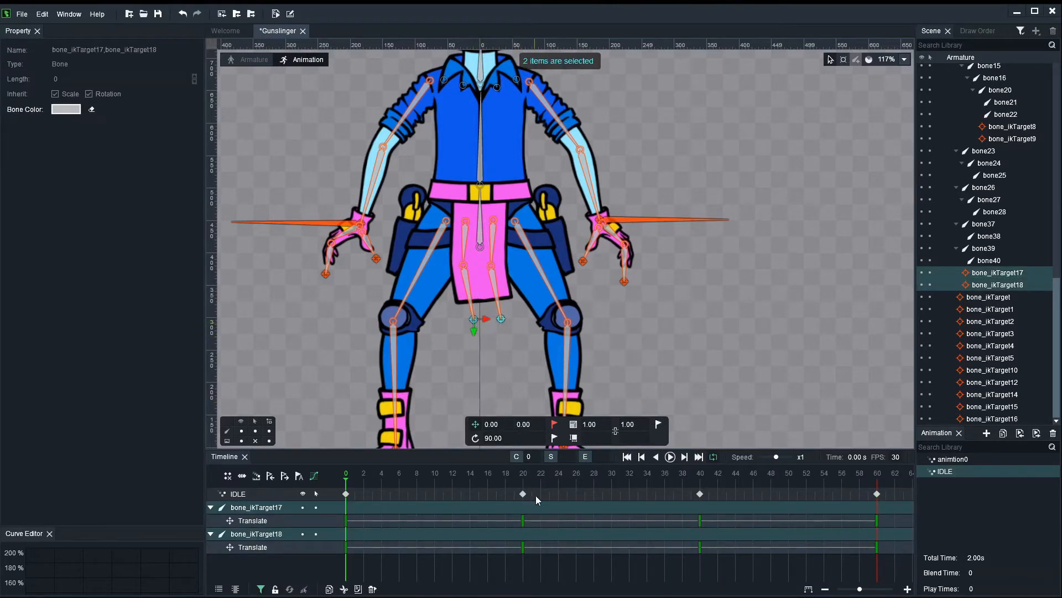
{"action": "left_click", "coordinate": [452, 480]}
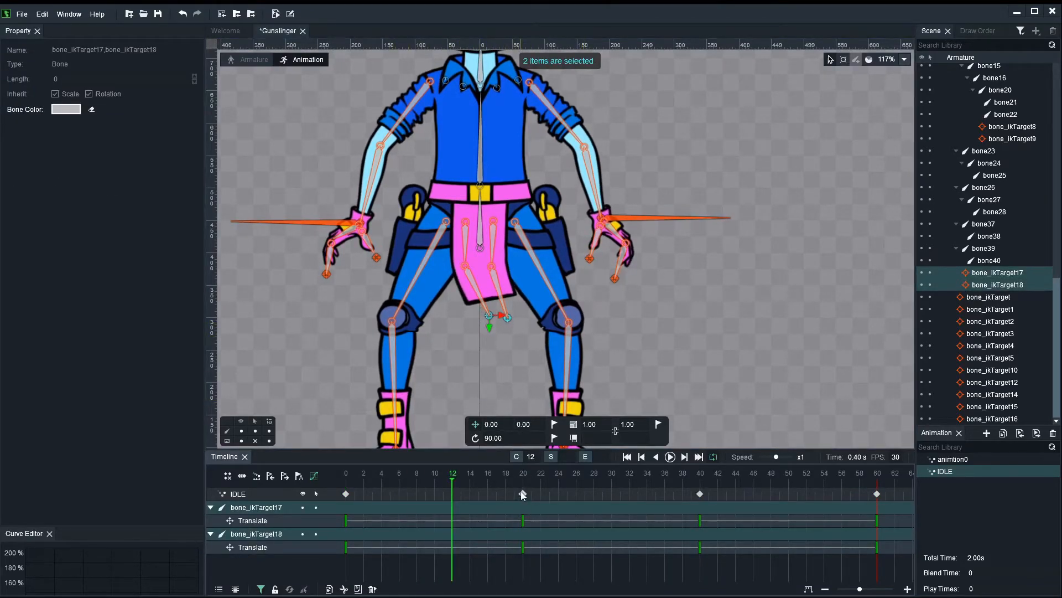
{"action": "left_click_drag", "start_coordinate": [523, 493], "coordinate": [478, 494]}
{"action": "left_click_drag", "start_coordinate": [701, 494], "coordinate": [744, 494]}
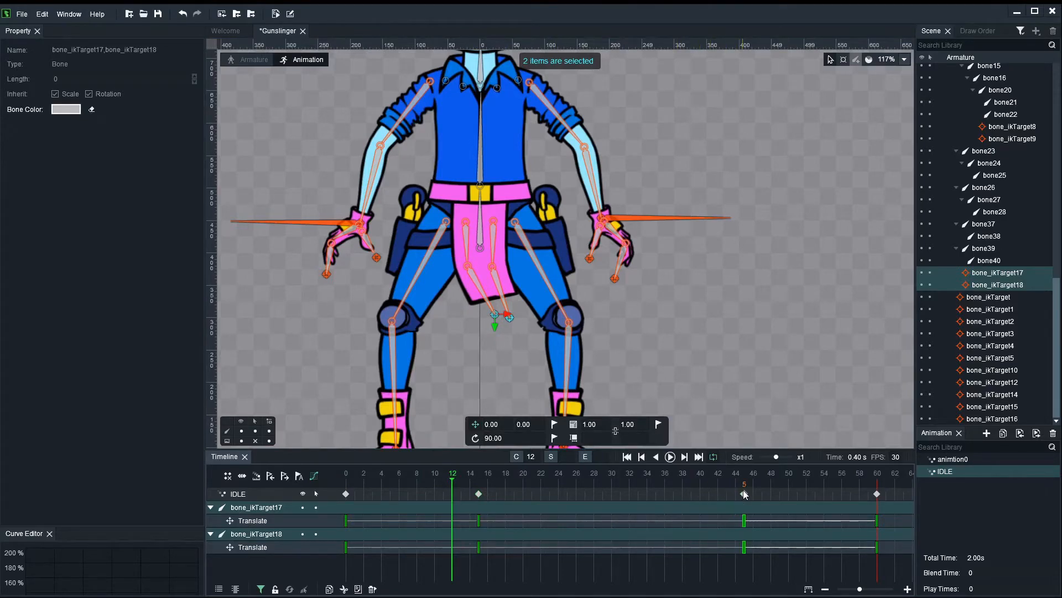
Step: Key the cloth targets swung back toward the centre at frame 30, and shift the keys at frames 15 and 30 to 14 and 28
{"action": "left_click", "coordinate": [745, 480]}
{"action": "left_click", "coordinate": [611, 486]}
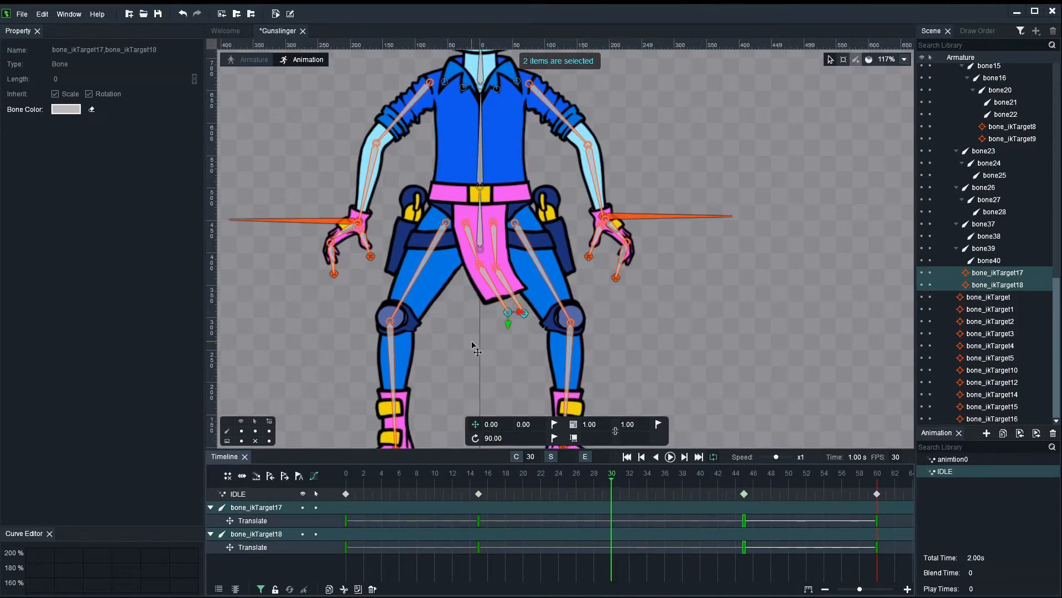
{"action": "scroll", "coordinate": [474, 339], "scroll_direction": "up", "scroll_amount": 4}
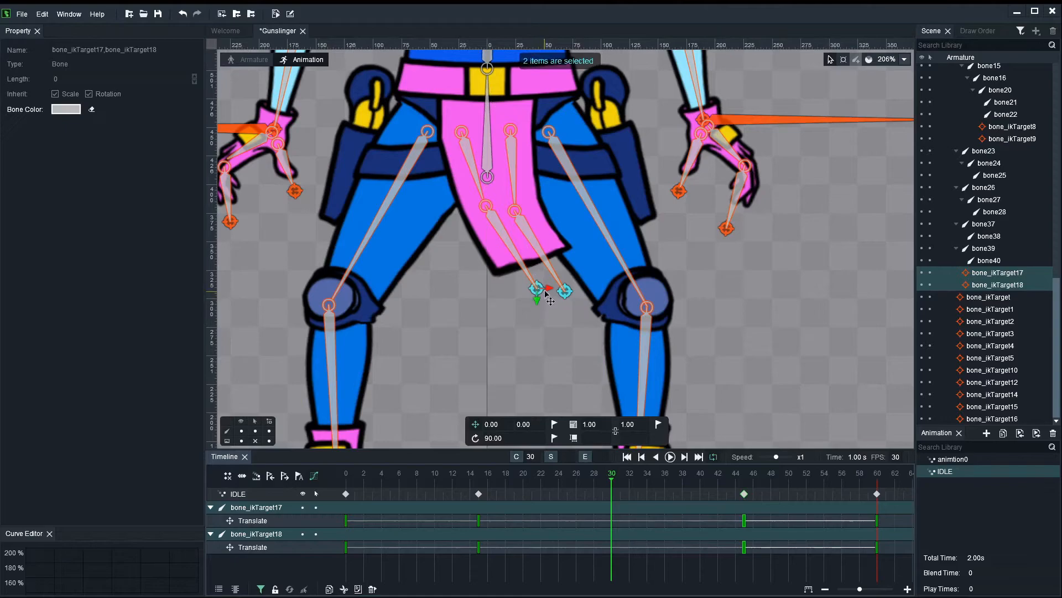
{"action": "left_click_drag", "start_coordinate": [550, 301], "coordinate": [530, 316]}
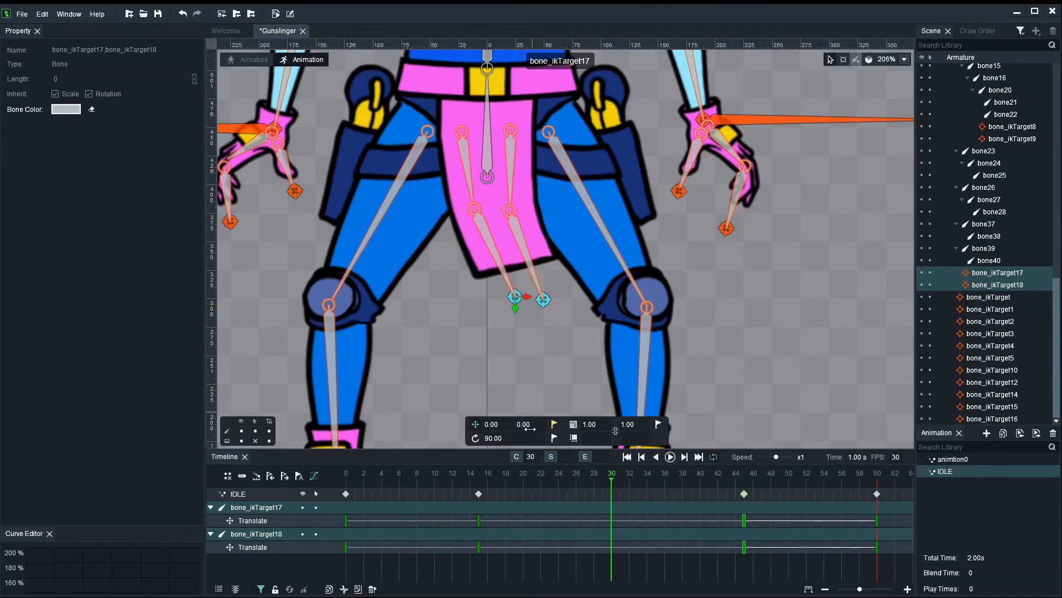
{"action": "left_click_drag", "start_coordinate": [472, 493], "coordinate": [474, 494]}
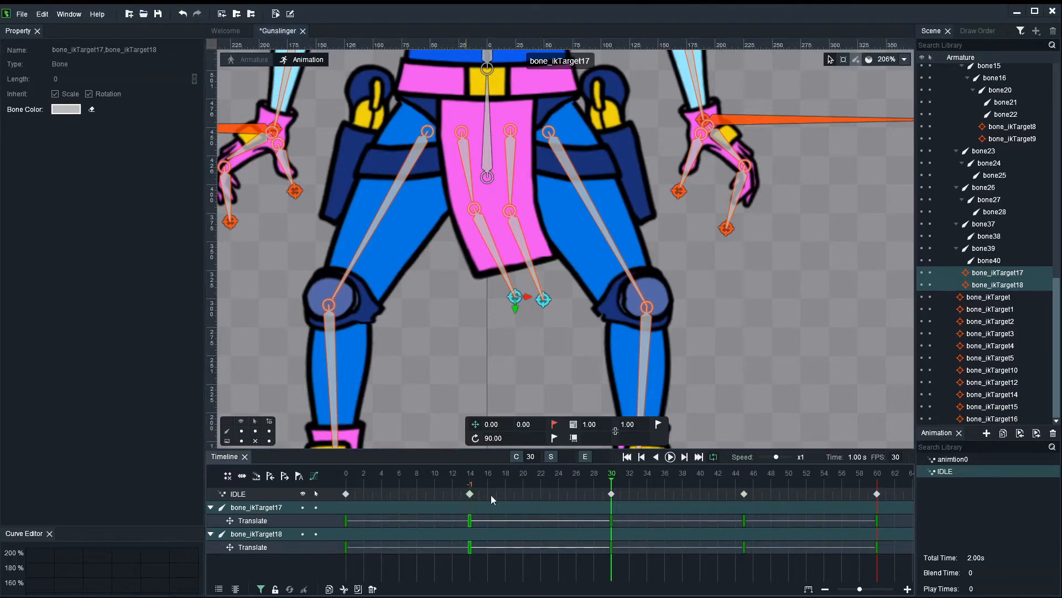
{"action": "left_click_drag", "start_coordinate": [611, 494], "coordinate": [593, 493]}
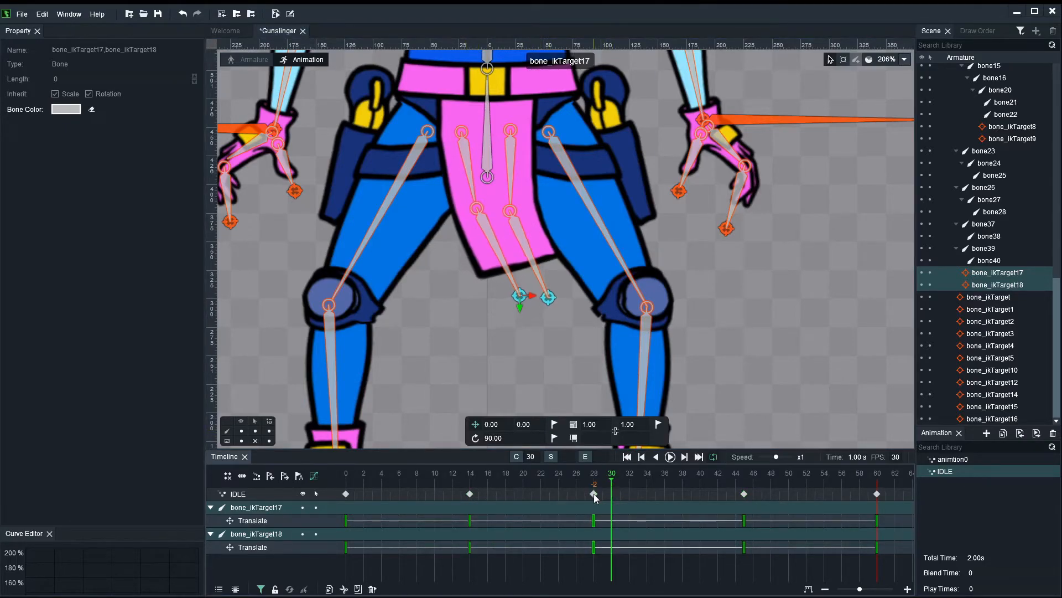
Step: Hide the bones, play the IDLE animation from the start to examine the cloth's swing, and return to frame 0
{"action": "double_click", "coordinate": [525, 338]}
{"action": "scroll", "coordinate": [525, 337], "scroll_direction": "down", "scroll_amount": 10}
{"action": "left_click_drag", "start_coordinate": [490, 475], "coordinate": [318, 477]}
{"action": "scroll", "coordinate": [330, 346], "scroll_direction": "down", "scroll_amount": 2}
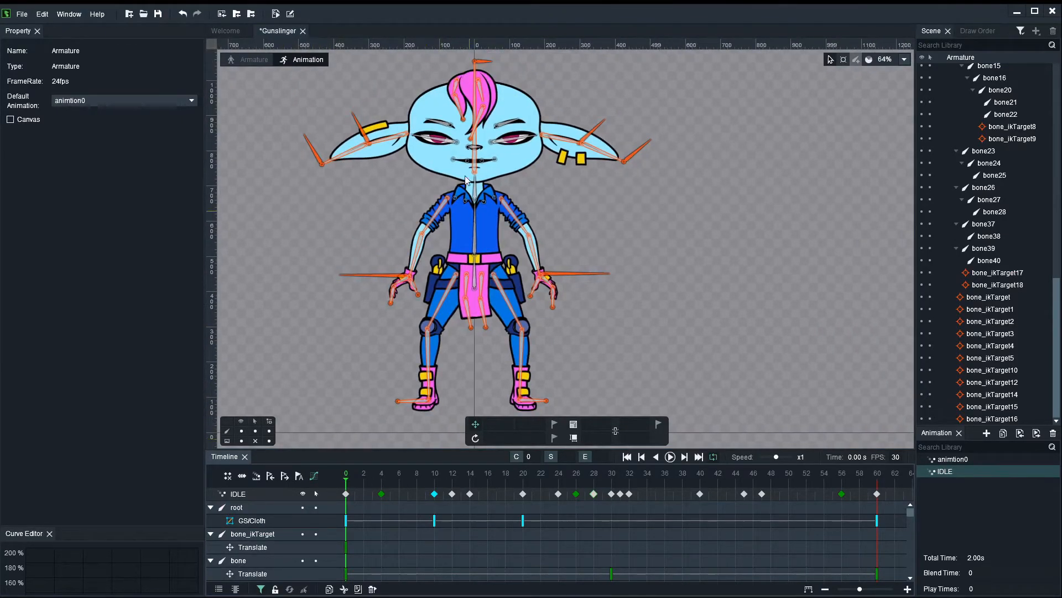
{"action": "left_click", "coordinate": [242, 432]}
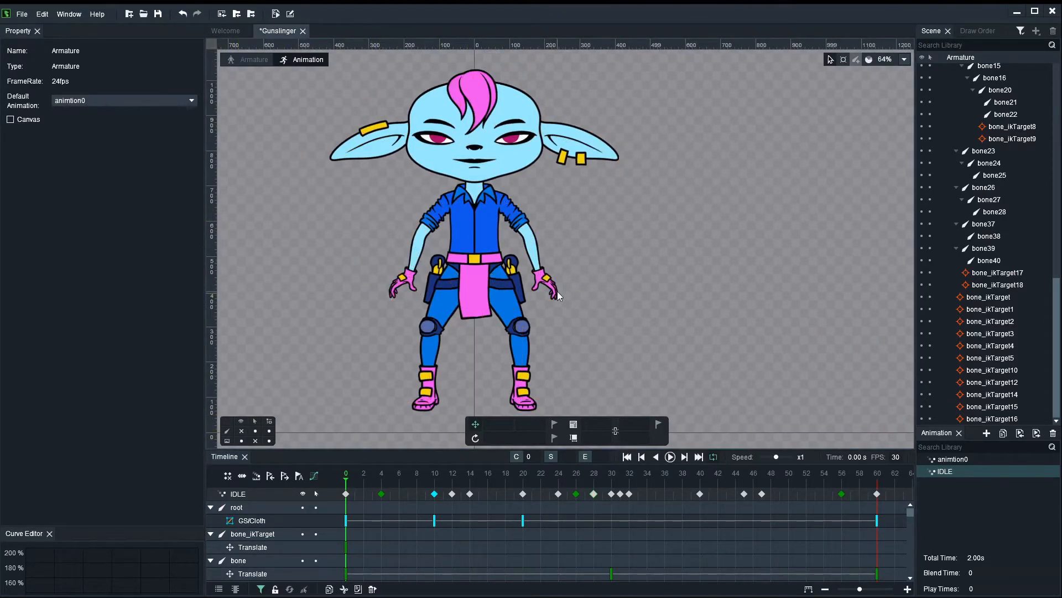
{"action": "key", "text": "space"}
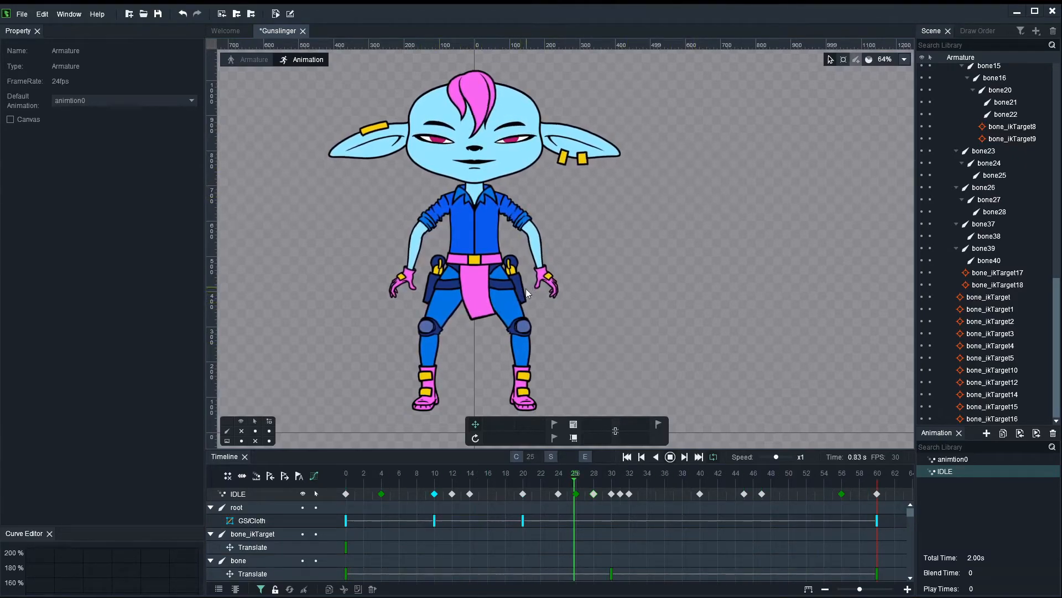
{"action": "left_click", "coordinate": [335, 477]}
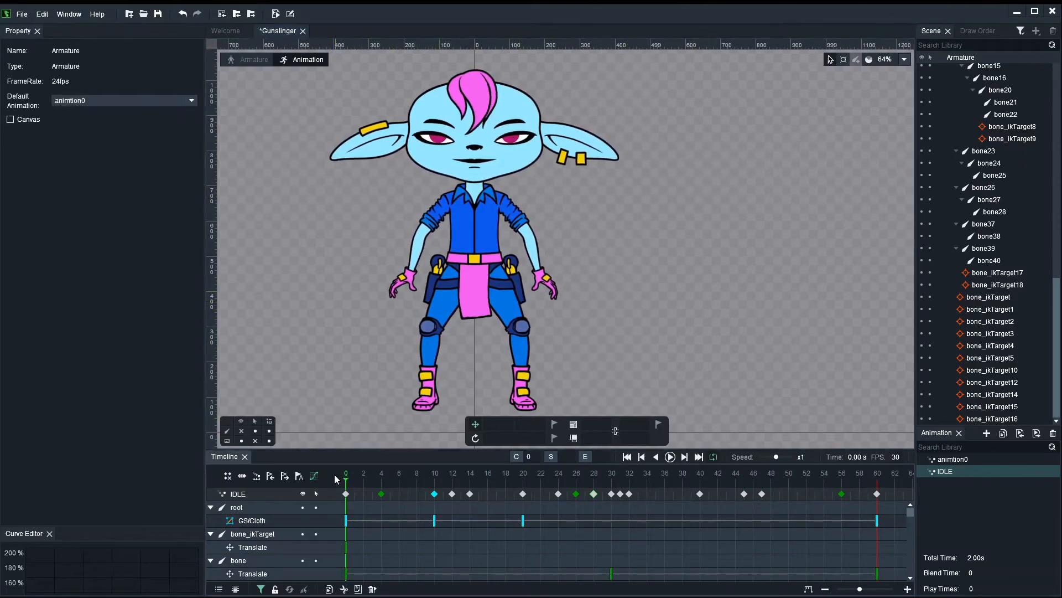
Step: Show the bones and shift both cloth targets further back toward the body's centre line at frame 28
{"action": "left_click", "coordinate": [242, 431]}
{"action": "scroll", "coordinate": [536, 334], "scroll_direction": "up", "scroll_amount": 10}
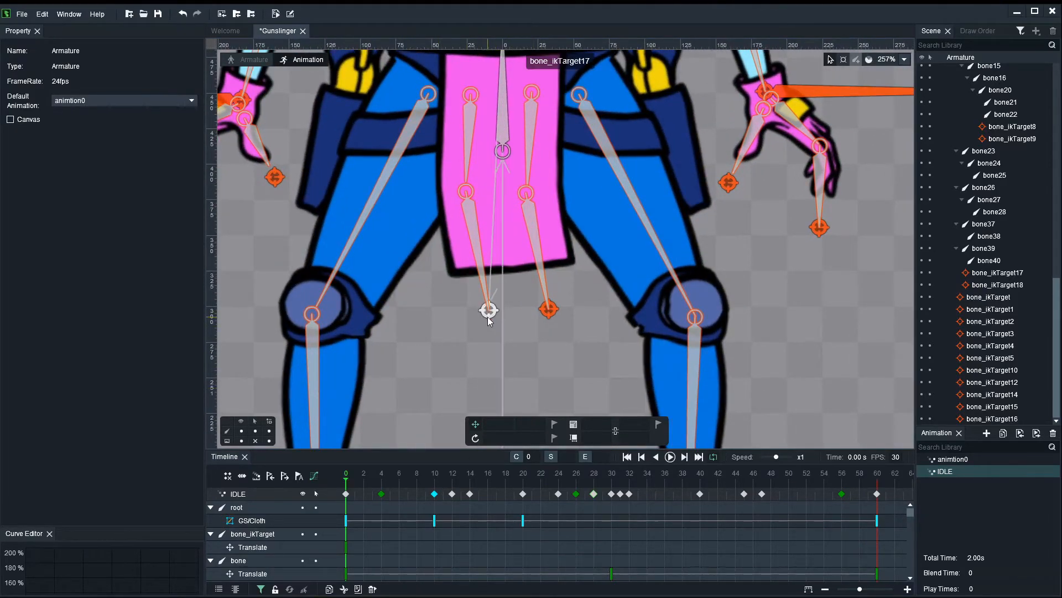
{"action": "left_click", "coordinate": [489, 312]}
{"action": "left_click", "coordinate": [551, 315], "text": "ctrl"}
{"action": "left_click_drag", "start_coordinate": [399, 480], "coordinate": [468, 480]}
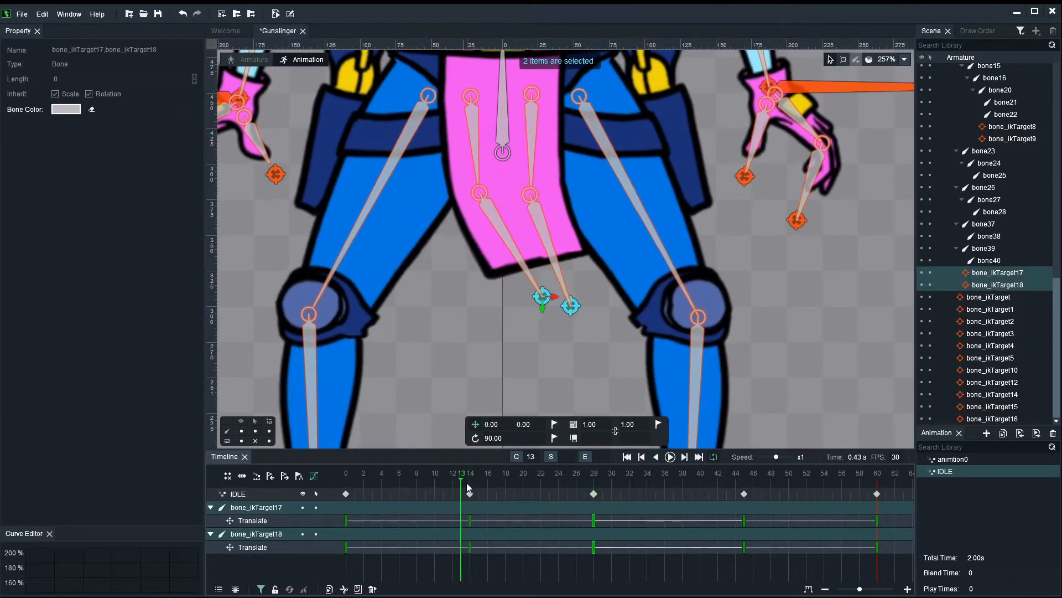
{"action": "left_click", "coordinate": [593, 479]}
{"action": "left_click_drag", "start_coordinate": [547, 310], "coordinate": [515, 317]}
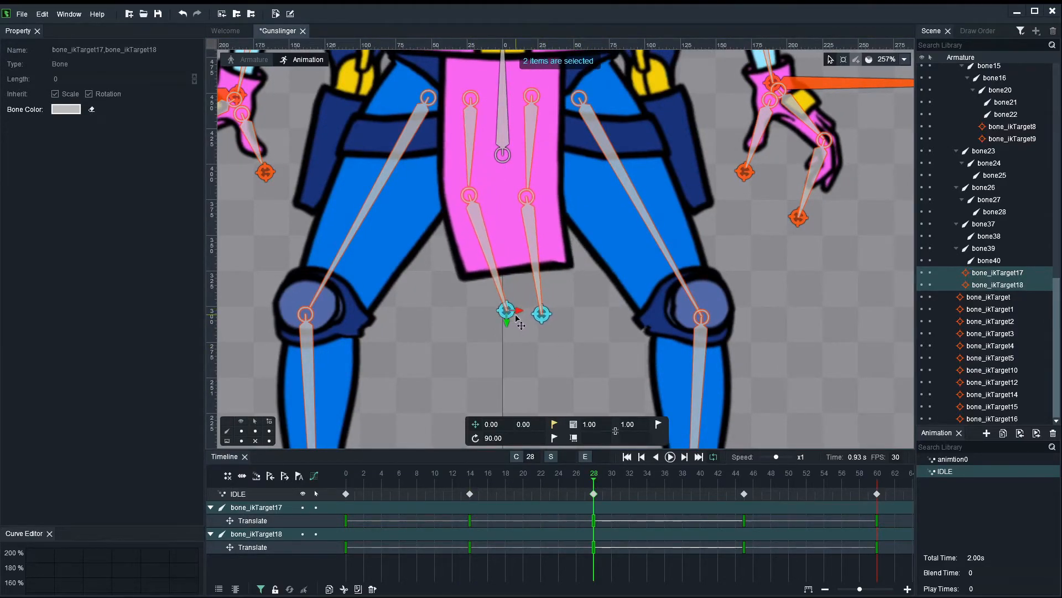
Step: Scrub the cloth's motion, hide the bones and play the IDLE animation to examine the adjusted swing on the whole character
{"action": "left_click_drag", "start_coordinate": [652, 480], "coordinate": [824, 481]}
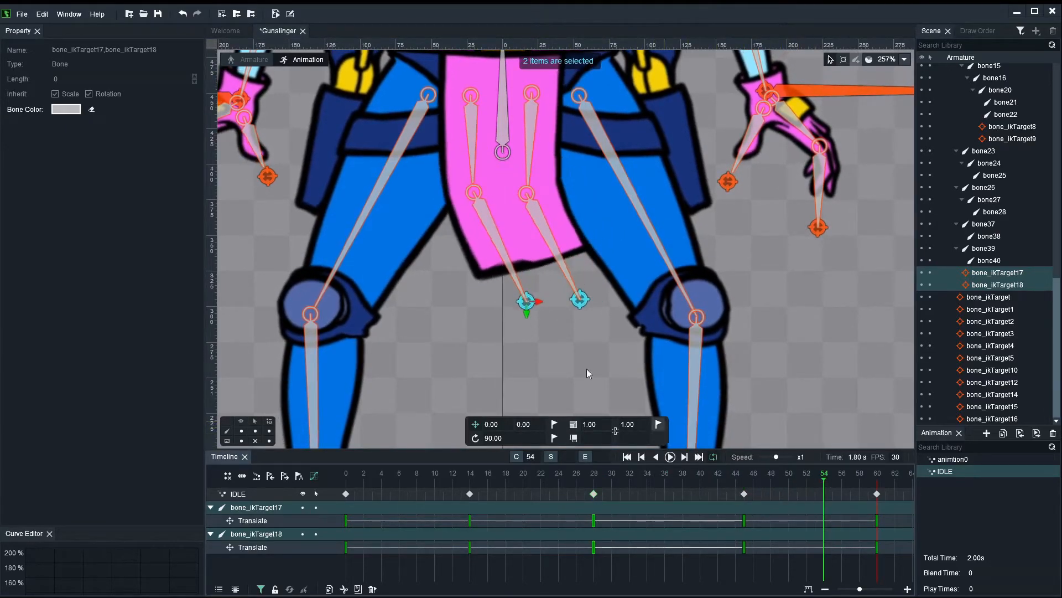
{"action": "left_click", "coordinate": [592, 375]}
{"action": "scroll", "coordinate": [576, 353], "scroll_direction": "down", "scroll_amount": 5}
{"action": "key", "text": "space"}
{"action": "scroll", "coordinate": [387, 396], "scroll_direction": "down", "scroll_amount": 1}
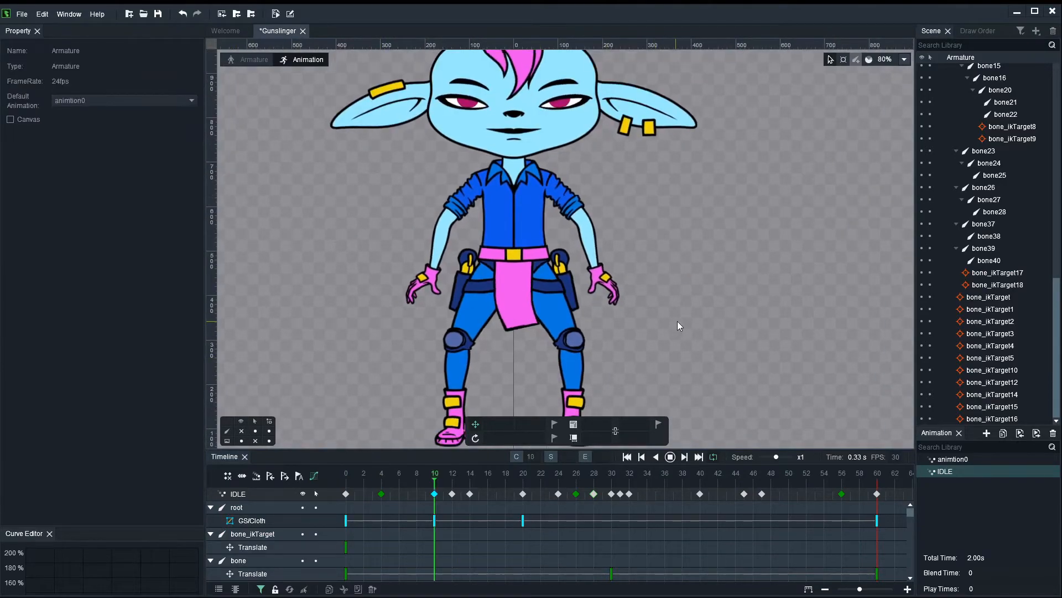
{"action": "scroll", "coordinate": [720, 266], "scroll_direction": "down", "scroll_amount": 1}
{"action": "scroll", "coordinate": [718, 268], "scroll_direction": "down", "scroll_amount": 1}
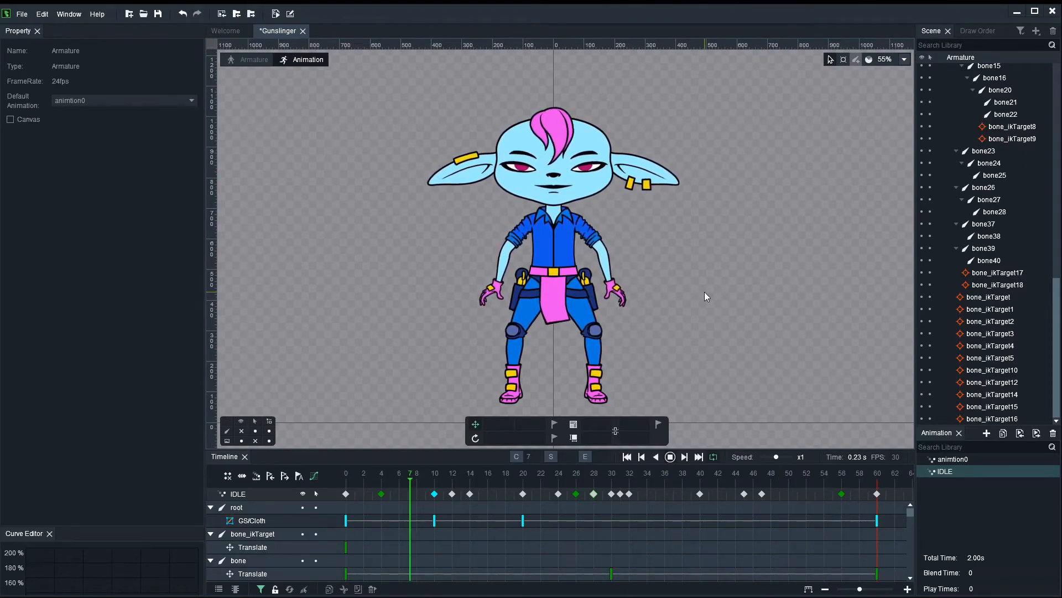
{"action": "key", "text": "space"}
Step: Examine the cloth mesh's deformation up close with the bones shown, scrubbing through to frame 20
{"action": "scroll", "coordinate": [579, 304], "scroll_direction": "up", "scroll_amount": 2}
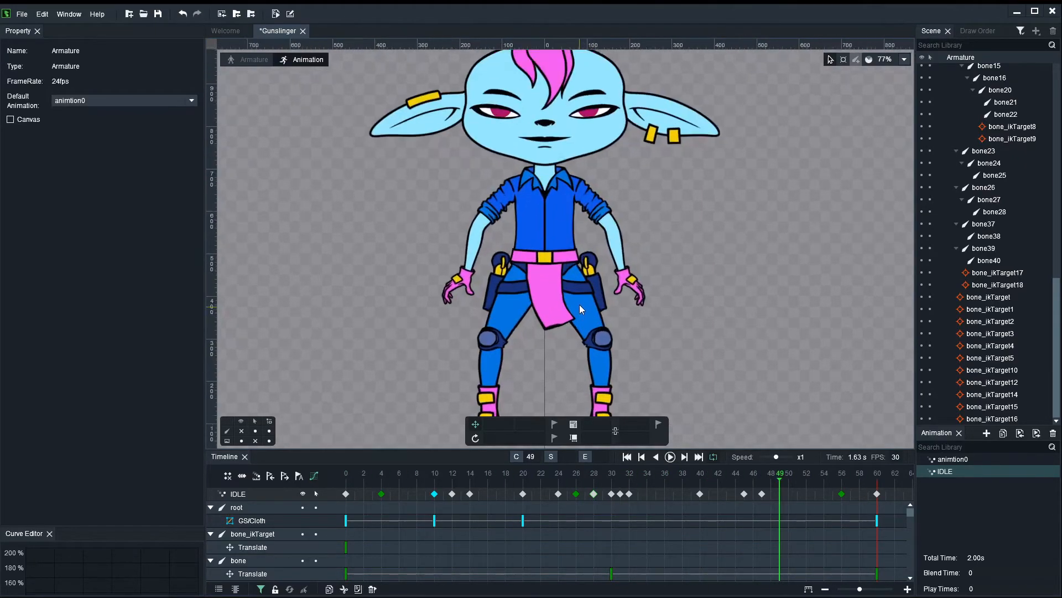
{"action": "scroll", "coordinate": [580, 305], "scroll_direction": "up", "scroll_amount": 5}
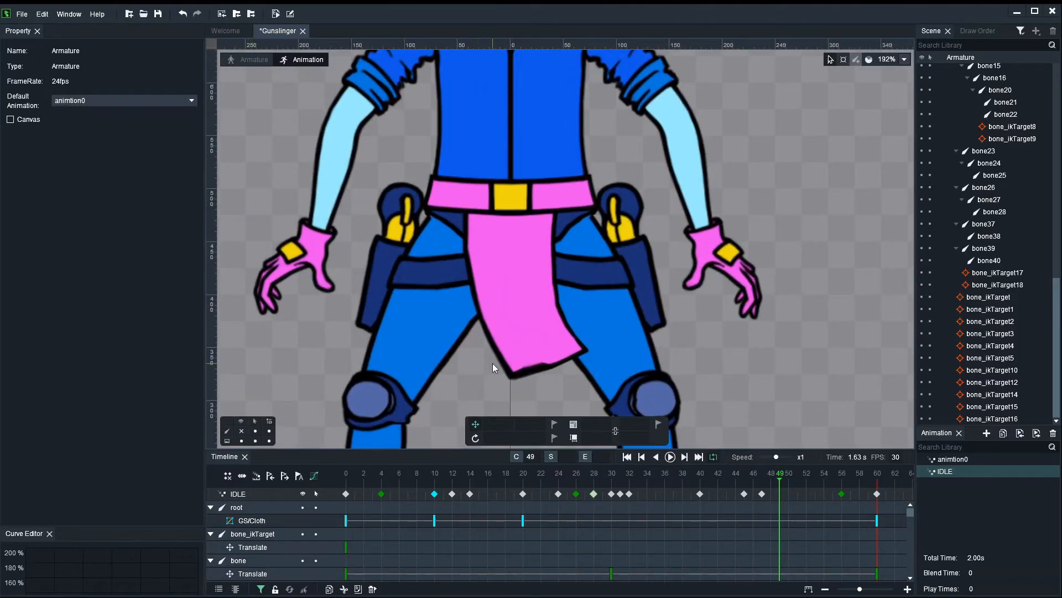
{"action": "left_click", "coordinate": [560, 347]}
{"action": "scroll", "coordinate": [558, 323], "scroll_direction": "up", "scroll_amount": 2}
{"action": "left_click_drag", "start_coordinate": [376, 476], "coordinate": [450, 480]}
{"action": "left_click", "coordinate": [244, 435]}
{"action": "scroll", "coordinate": [590, 408], "scroll_direction": "down", "scroll_amount": 1}
{"action": "left_click_drag", "start_coordinate": [709, 315], "coordinate": [663, 266]}
{"action": "left_click", "coordinate": [524, 495]}
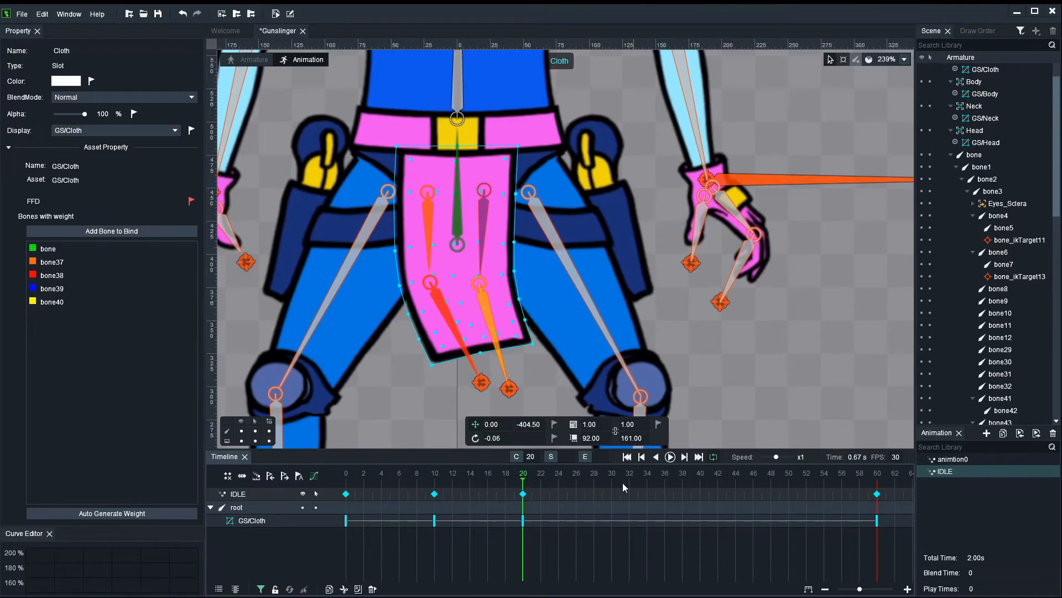
Step: Move bone_ikTarget18 outward and slightly up to about -101.76, 57.46 at frame 14 to widen the cloth's hem
{"action": "left_click", "coordinate": [508, 396]}
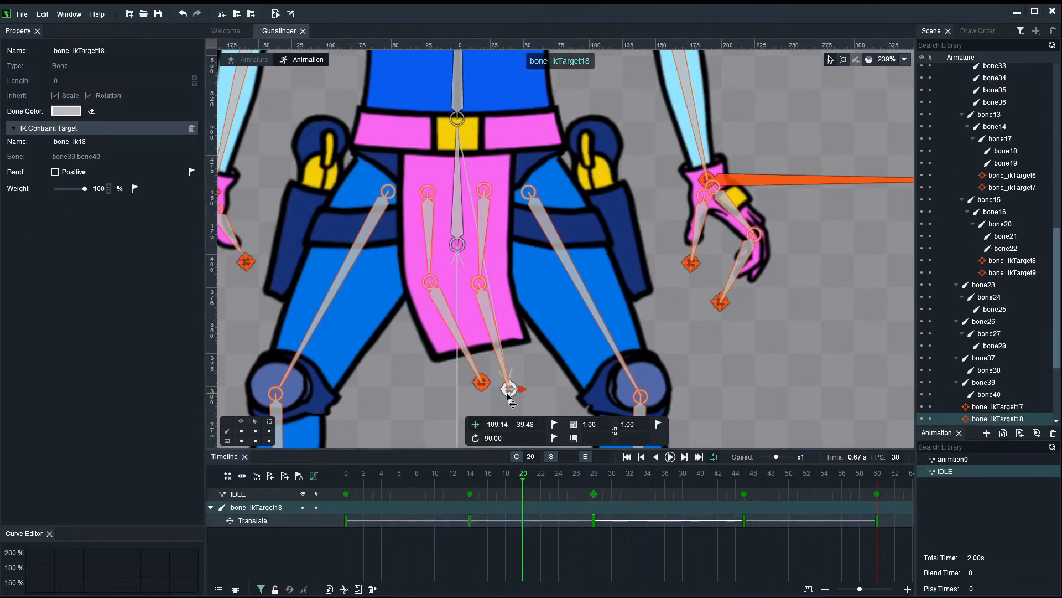
{"action": "left_click", "coordinate": [469, 484]}
{"action": "left_click_drag", "start_coordinate": [534, 393], "coordinate": [545, 388]}
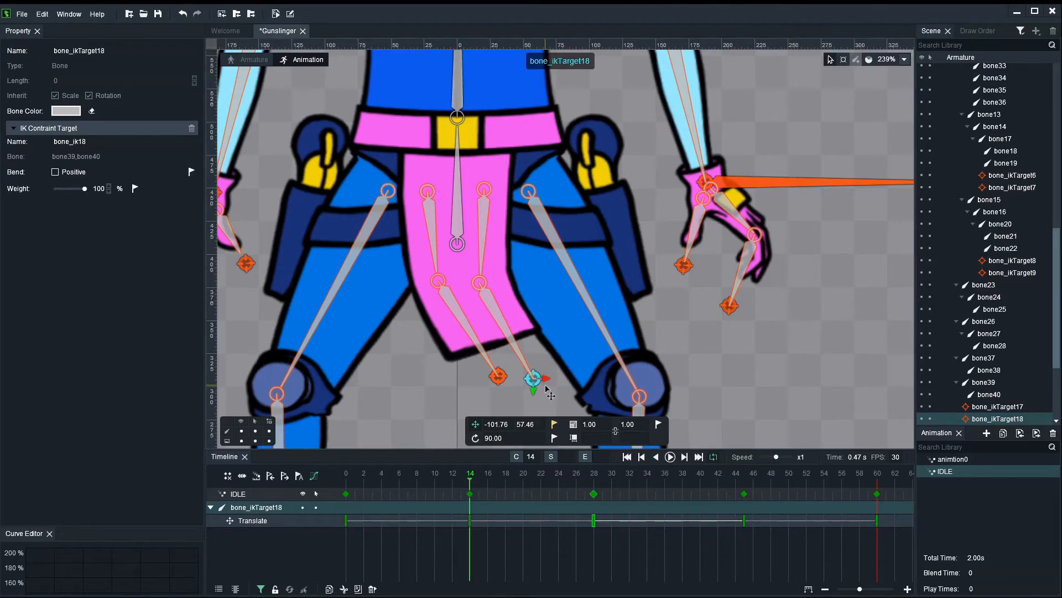
Step: Move bone_ikTarget18 outward to about -101.39, 67.66 at frame 36 and key its translation
{"action": "left_click", "coordinate": [594, 483]}
{"action": "left_click_drag", "start_coordinate": [615, 484], "coordinate": [665, 478]}
{"action": "left_click_drag", "start_coordinate": [553, 396], "coordinate": [567, 396]}
{"action": "left_click", "coordinate": [554, 424]}
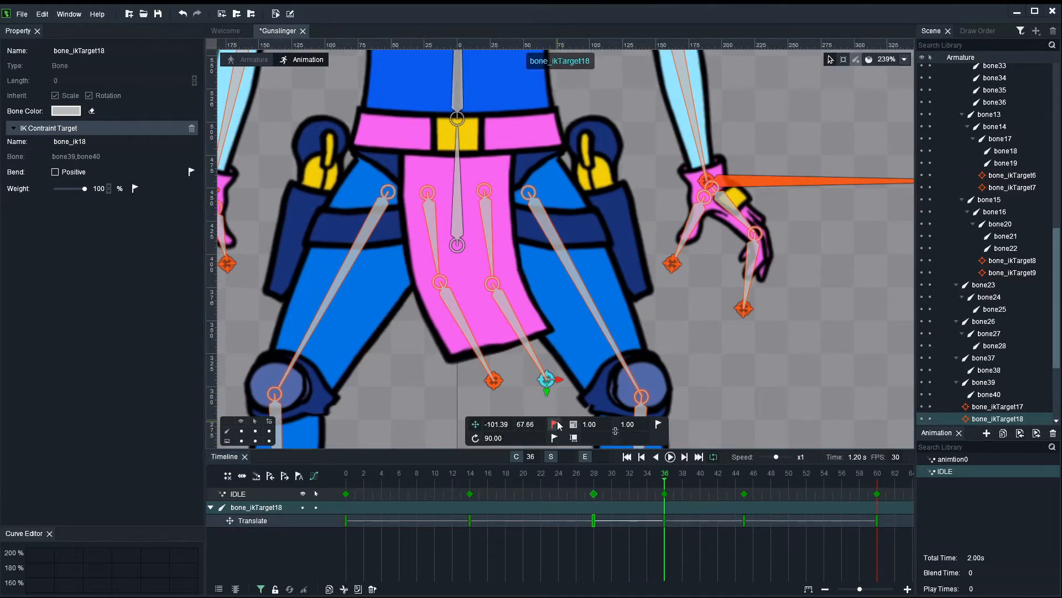
Step: Return to frame 0, hide the bones and play the IDLE animation to examine the cloth with the whole character in view
{"action": "left_click_drag", "start_coordinate": [692, 480], "coordinate": [312, 466]}
{"action": "scroll", "coordinate": [723, 363], "scroll_direction": "down", "scroll_amount": 2}
{"action": "left_click", "coordinate": [728, 363]}
{"action": "scroll", "coordinate": [760, 361], "scroll_direction": "down", "scroll_amount": 10}
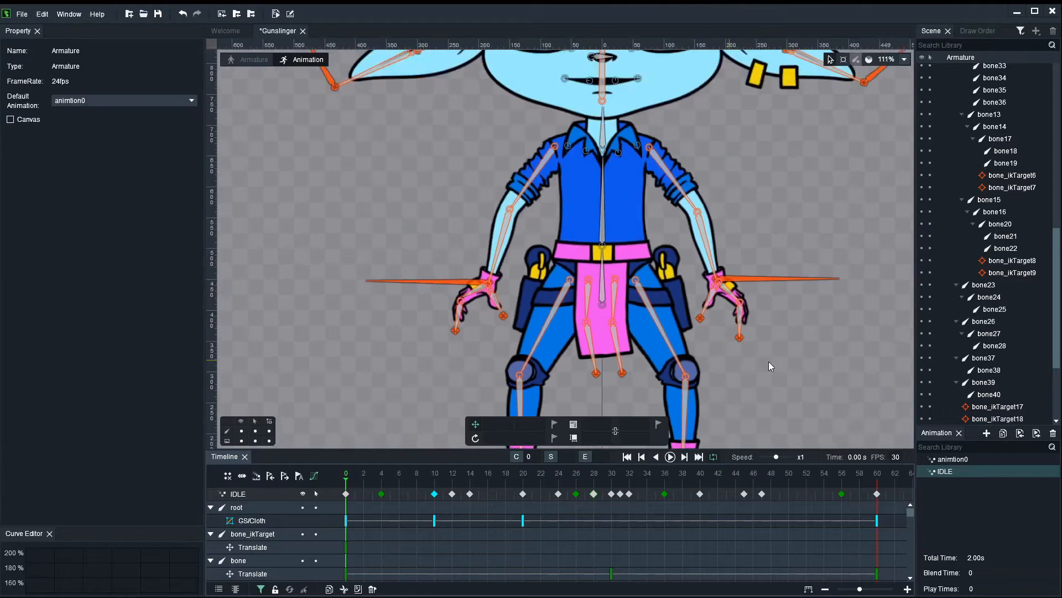
{"action": "left_click_drag", "start_coordinate": [823, 347], "coordinate": [692, 314]}
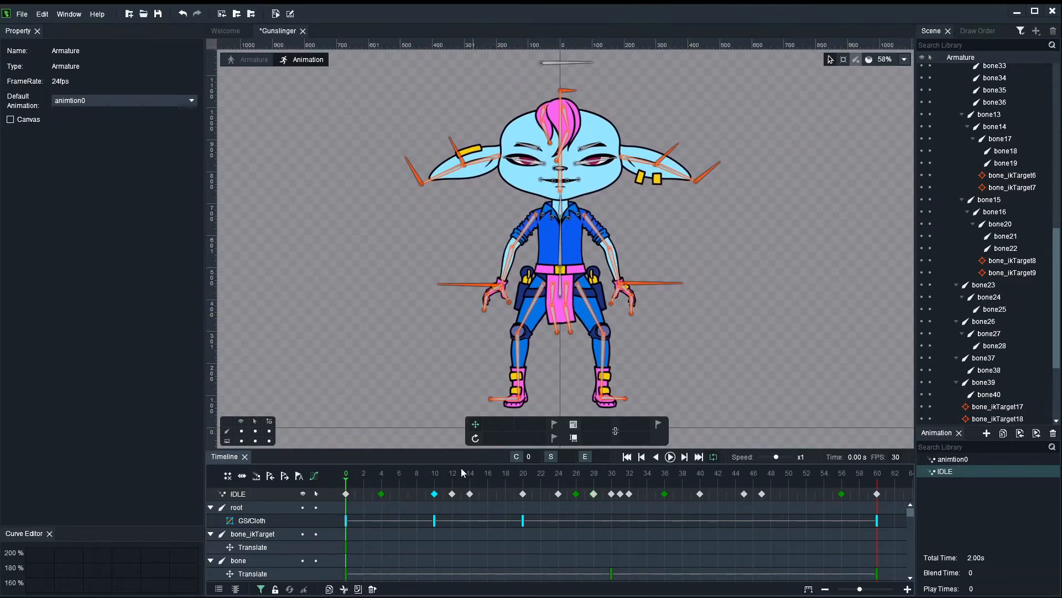
{"action": "left_click_drag", "start_coordinate": [353, 393], "coordinate": [344, 380]}
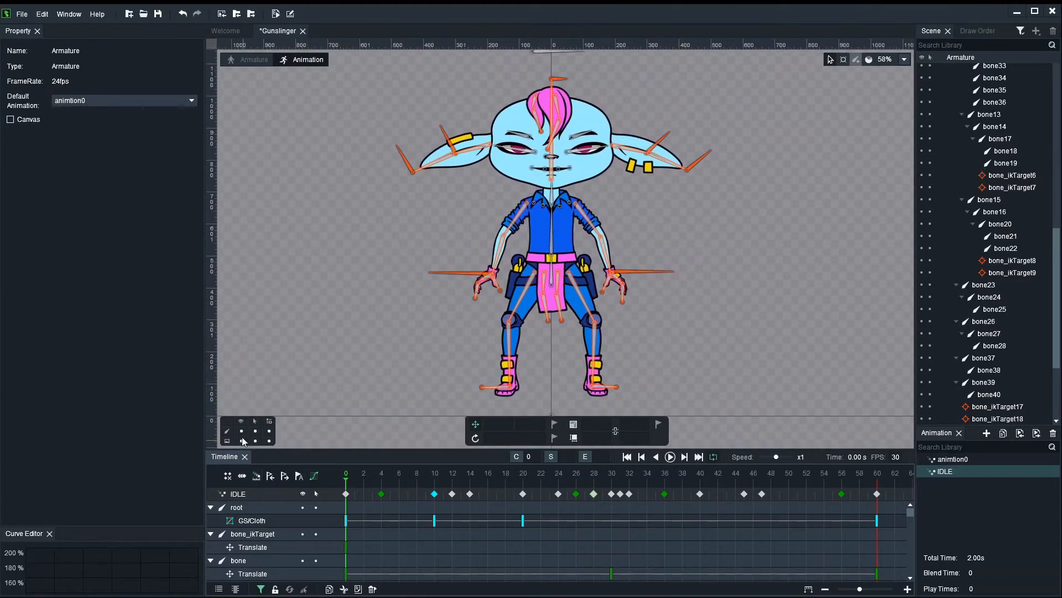
{"action": "left_click", "coordinate": [241, 431]}
{"action": "key", "text": "space"}
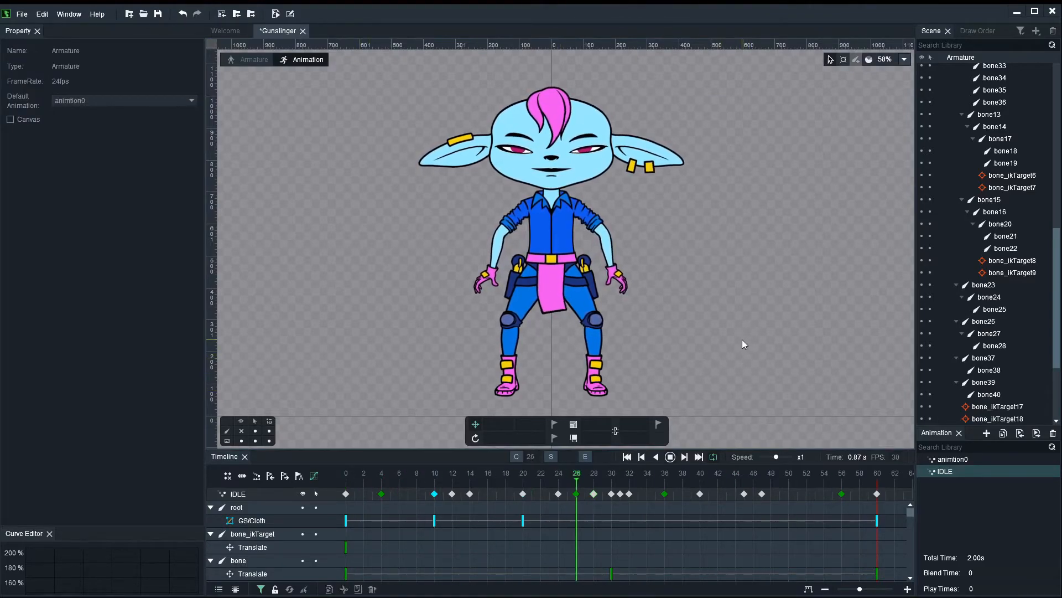
{"action": "scroll", "coordinate": [774, 319], "scroll_direction": "down", "scroll_amount": 2}
{"action": "left_click_drag", "start_coordinate": [773, 319], "coordinate": [657, 306]}
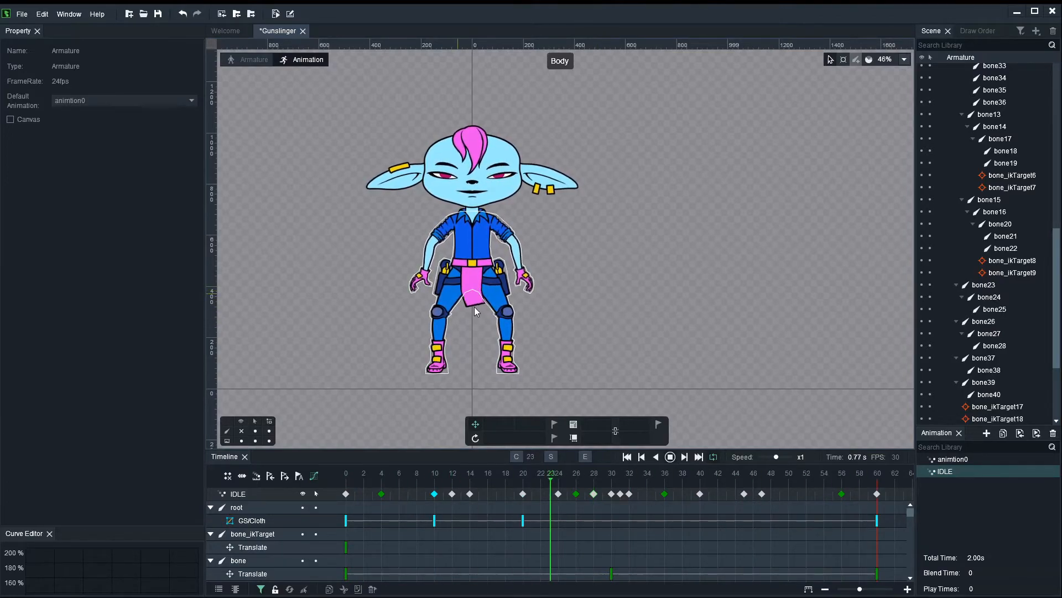
{"action": "key", "text": "space"}
Step: Show the bones, move bone_ikTarget17 to about -106.72, 17.67 at frame 8 and key its translation
{"action": "scroll", "coordinate": [476, 327], "scroll_direction": "up", "scroll_amount": 2}
{"action": "scroll", "coordinate": [475, 323], "scroll_direction": "up", "scroll_amount": 1}
{"action": "left_click_drag", "start_coordinate": [332, 476], "coordinate": [463, 480]}
{"action": "scroll", "coordinate": [460, 335], "scroll_direction": "up", "scroll_amount": 3}
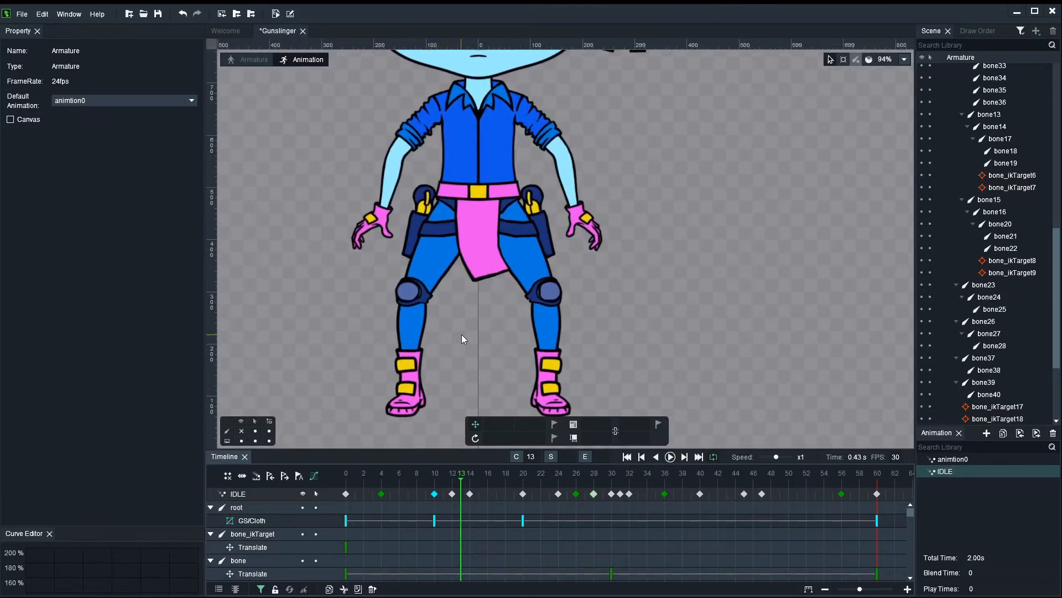
{"action": "left_click_drag", "start_coordinate": [473, 345], "coordinate": [449, 431]}
{"action": "left_click", "coordinate": [241, 430]}
{"action": "scroll", "coordinate": [480, 354], "scroll_direction": "up", "scroll_amount": 4}
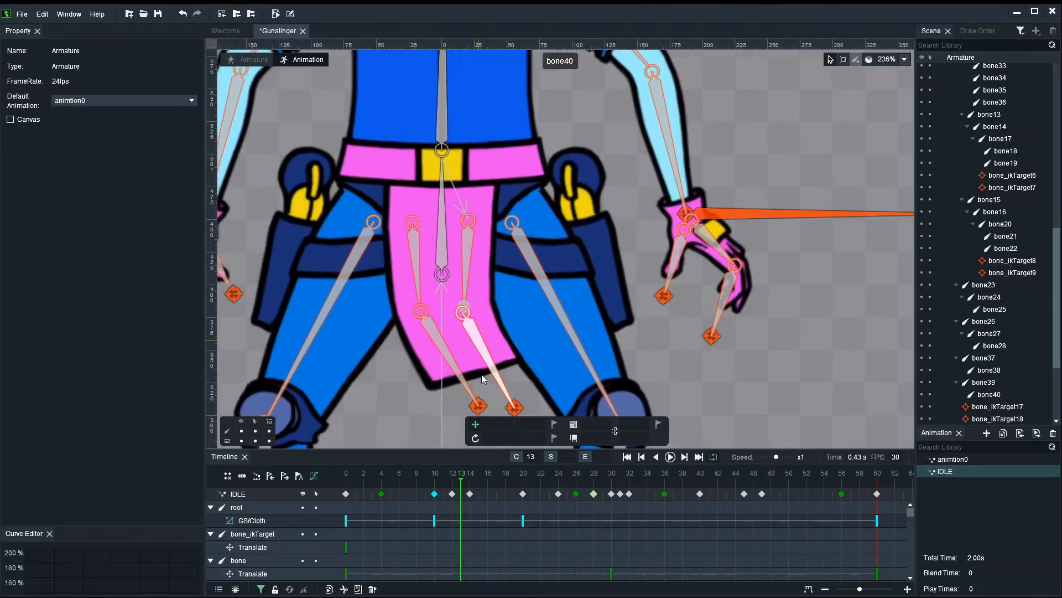
{"action": "left_click", "coordinate": [478, 407]}
{"action": "left_click_drag", "start_coordinate": [413, 406], "coordinate": [392, 366]}
{"action": "left_click", "coordinate": [336, 487]}
{"action": "left_click_drag", "start_coordinate": [337, 486], "coordinate": [420, 489]}
{"action": "left_click_drag", "start_coordinate": [446, 386], "coordinate": [452, 389]}
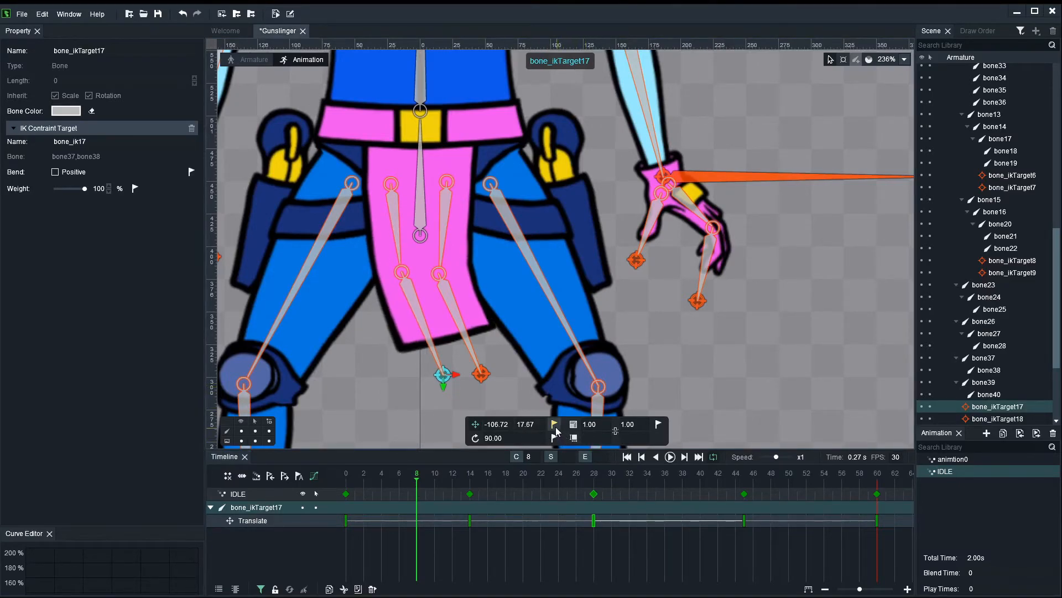
Step: Scrub to frame 34, hide the bones and play the IDLE animation to examine the cloth after the new frame 8 key
{"action": "left_click_drag", "start_coordinate": [479, 477], "coordinate": [648, 481]}
{"action": "scroll", "coordinate": [700, 360], "scroll_direction": "down", "scroll_amount": 8}
{"action": "left_click_drag", "start_coordinate": [783, 358], "coordinate": [688, 313]}
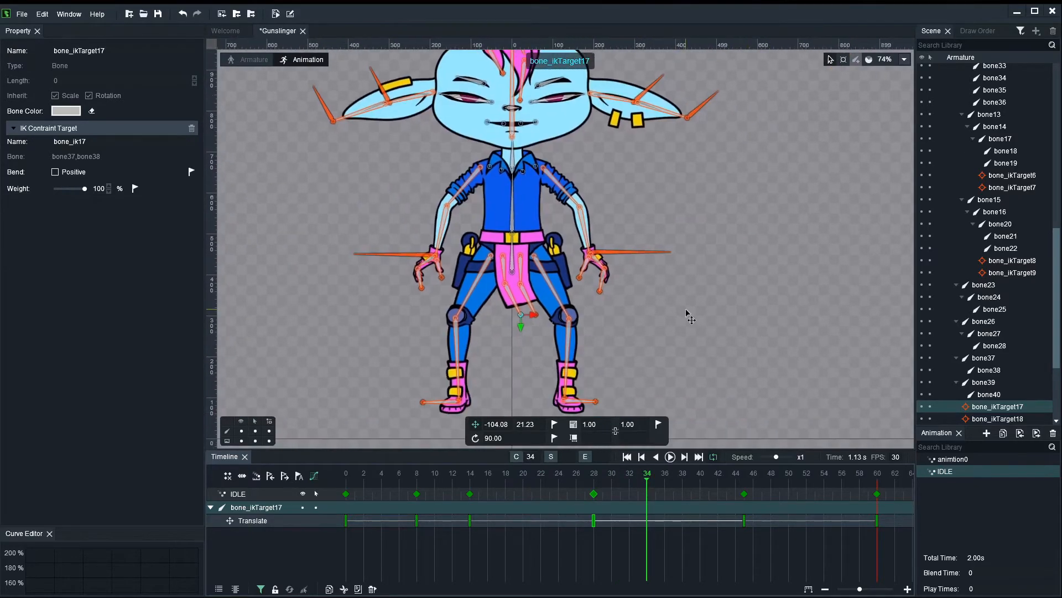
{"action": "scroll", "coordinate": [692, 318], "scroll_direction": "down", "scroll_amount": 2}
{"action": "key", "text": "space"}
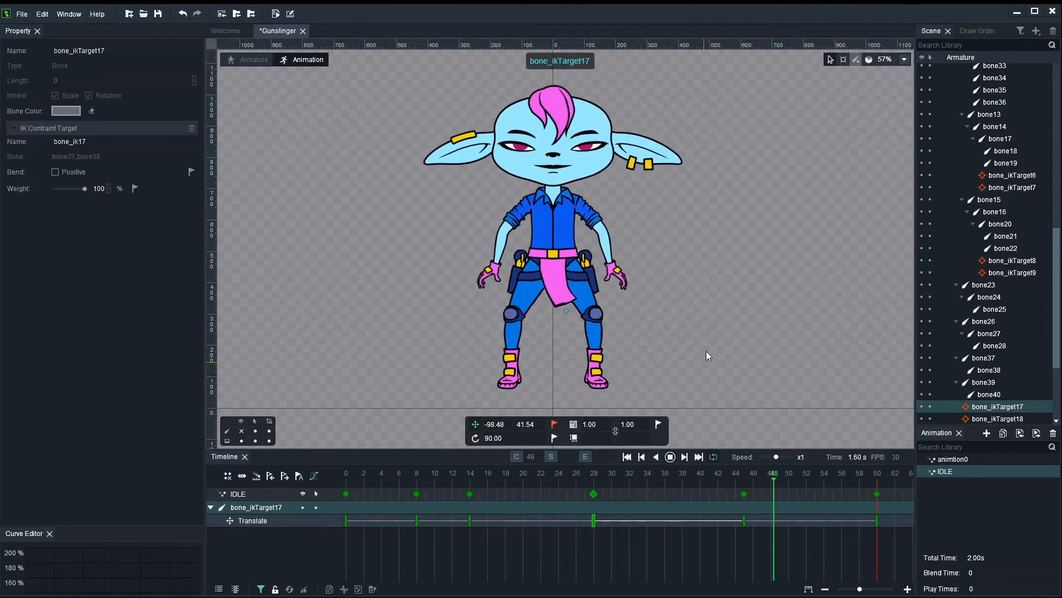
Step: Examine the cloth in the running IDLE playback with the whole character in view and nothing selected, and stop the playback
{"action": "left_click_drag", "start_coordinate": [701, 313], "coordinate": [663, 321]}
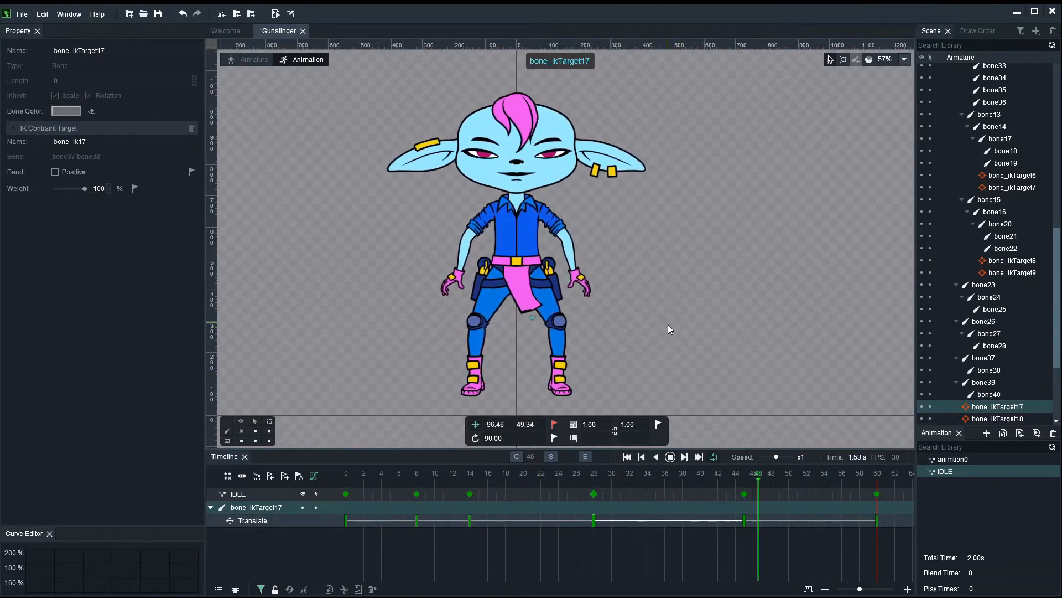
{"action": "scroll", "coordinate": [687, 311], "scroll_direction": "down", "scroll_amount": 3}
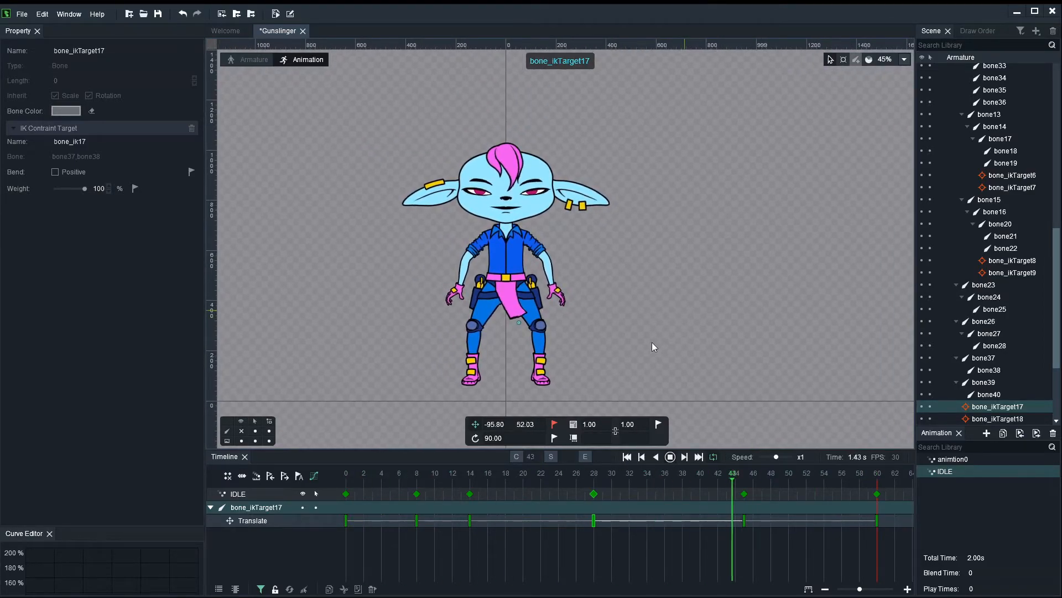
{"action": "left_click", "coordinate": [329, 324]}
{"action": "scroll", "coordinate": [676, 340], "scroll_direction": "up", "scroll_amount": 2}
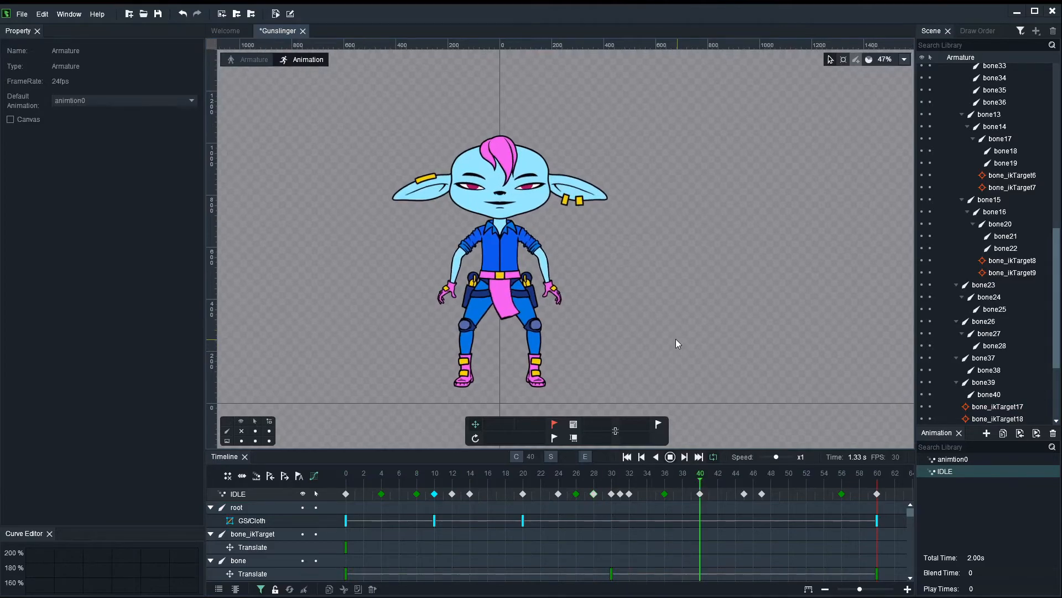
{"action": "key", "text": "Return"}
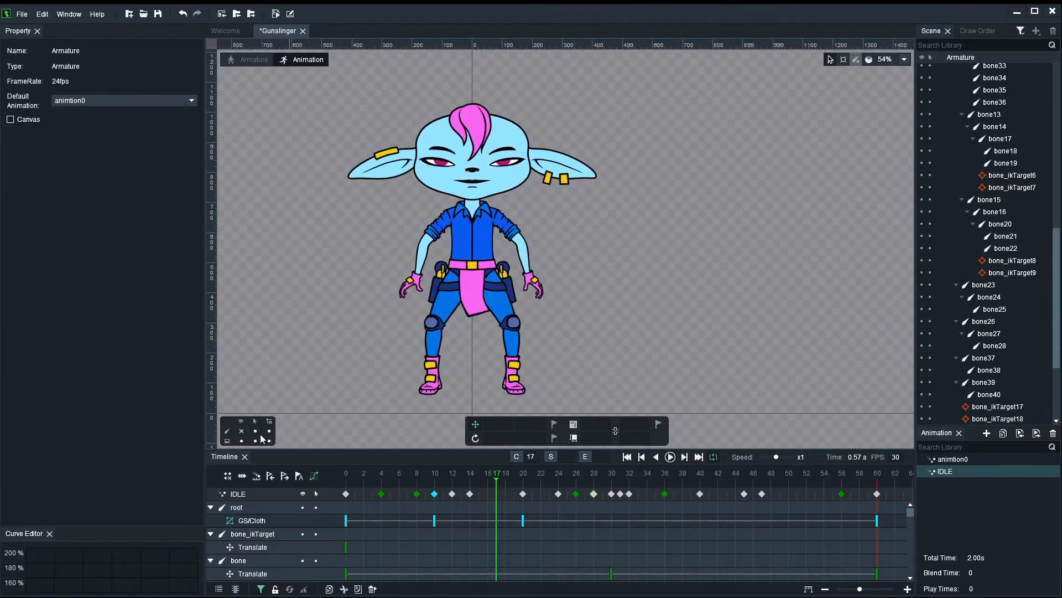
Step: Show the bones, select bone45 above the head and key its translation at frames 0 and 60
{"action": "left_click", "coordinate": [241, 431]}
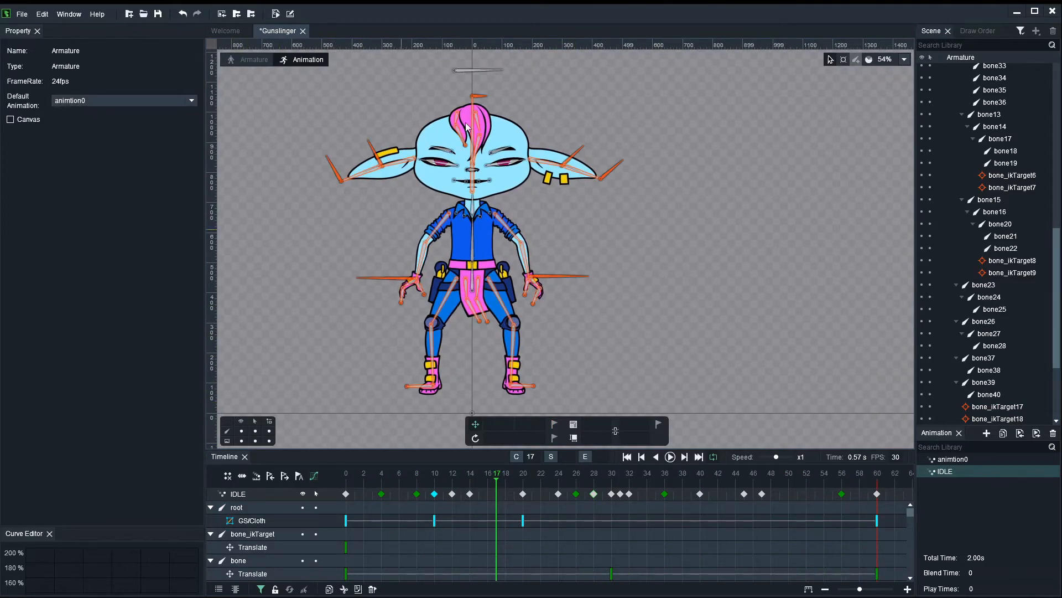
{"action": "left_click", "coordinate": [463, 75]}
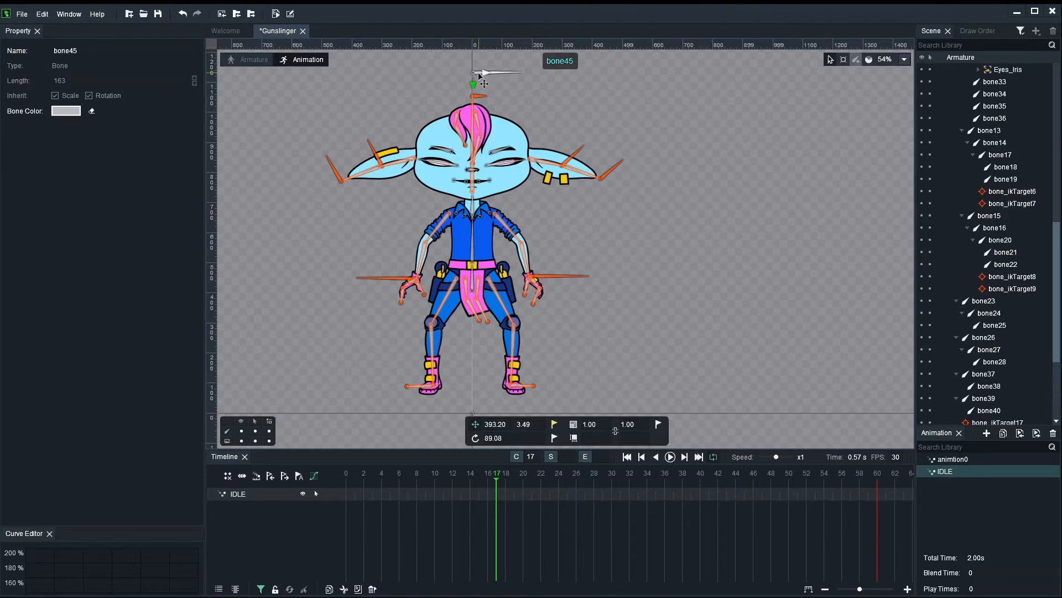
{"action": "left_click_drag", "start_coordinate": [363, 478], "coordinate": [313, 479]}
{"action": "left_click_drag", "start_coordinate": [681, 289], "coordinate": [685, 335]}
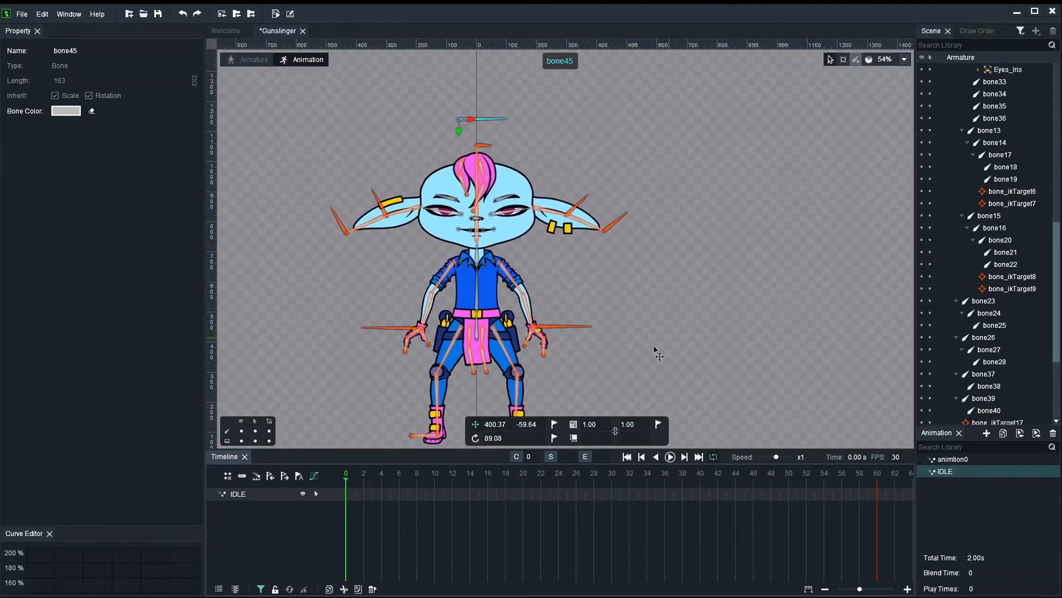
{"action": "left_click", "coordinate": [553, 423]}
{"action": "left_click", "coordinate": [876, 476]}
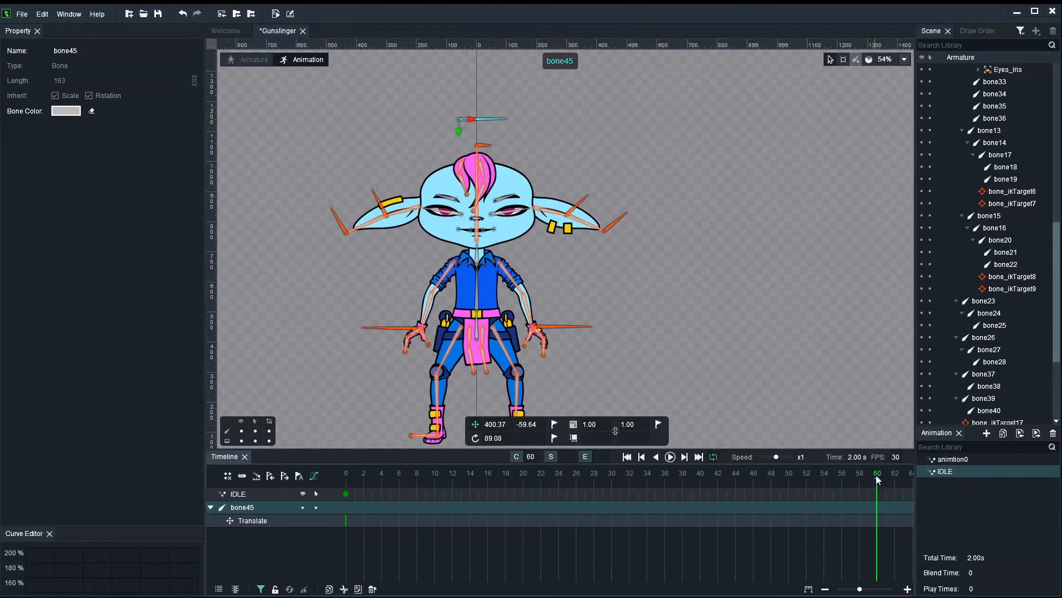
{"action": "left_click", "coordinate": [554, 424]}
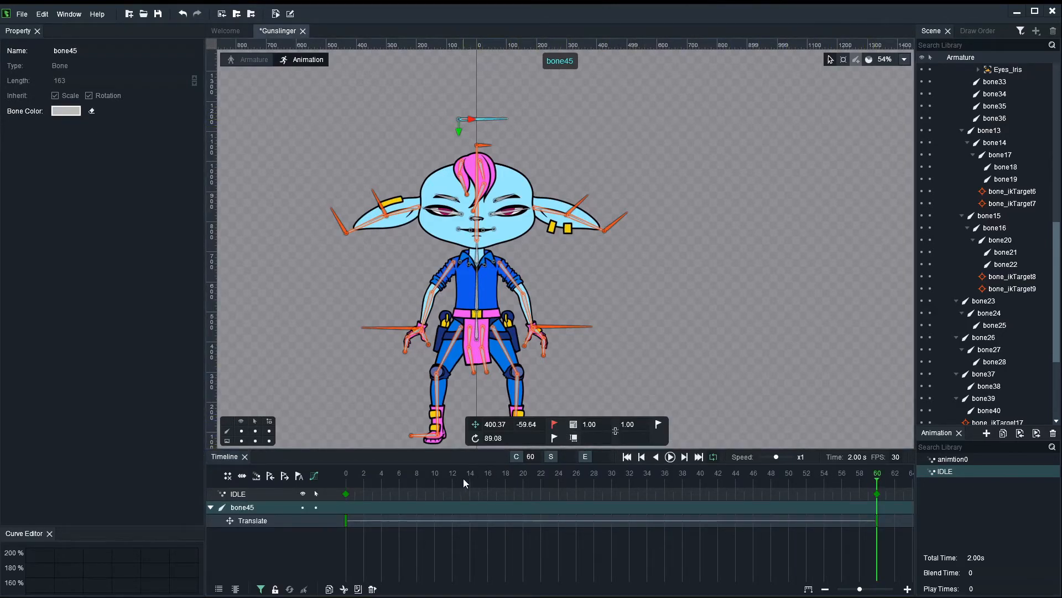
Step: Move bone45 to about 400.41, -40.72 at frame 16, key its translation and play the animation to check the eyes
{"action": "left_click_drag", "start_coordinate": [430, 477], "coordinate": [490, 479]}
{"action": "scroll", "coordinate": [559, 139], "scroll_direction": "up", "scroll_amount": 2}
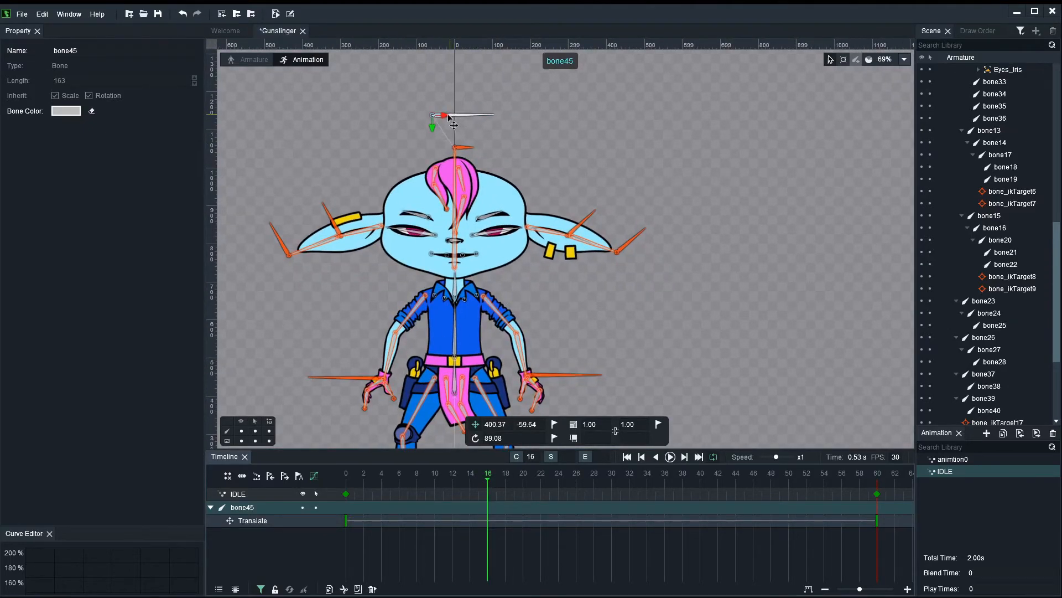
{"action": "mouse_move", "coordinate": [447, 115]}
{"action": "left_mouse_down"}
{"action": "mouse_move", "coordinate": [462, 116]}
{"action": "mouse_move", "coordinate": [451, 116]}
{"action": "left_mouse_up"}
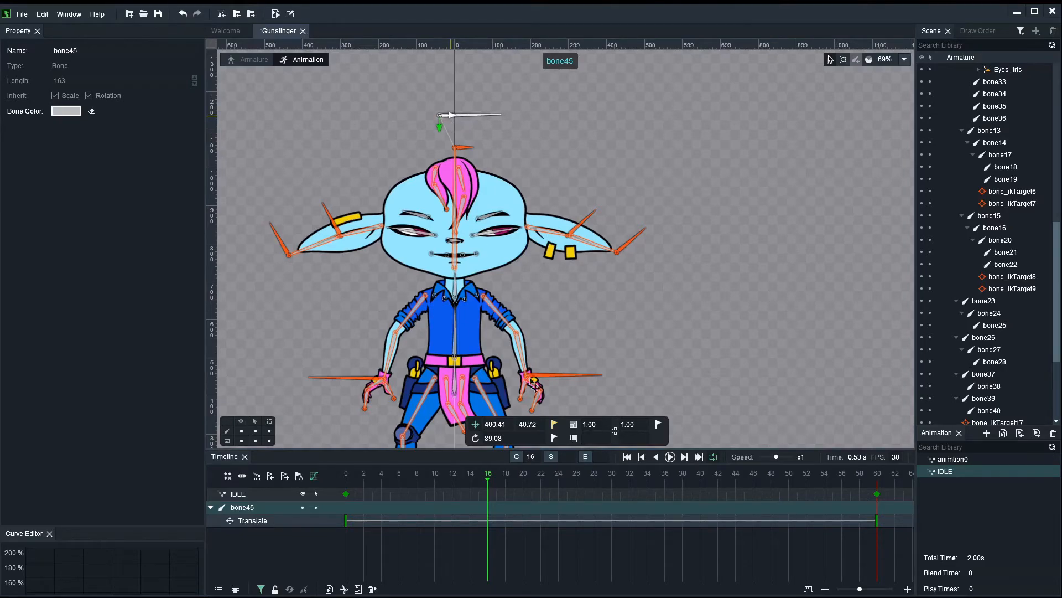
{"action": "left_click", "coordinate": [542, 476]}
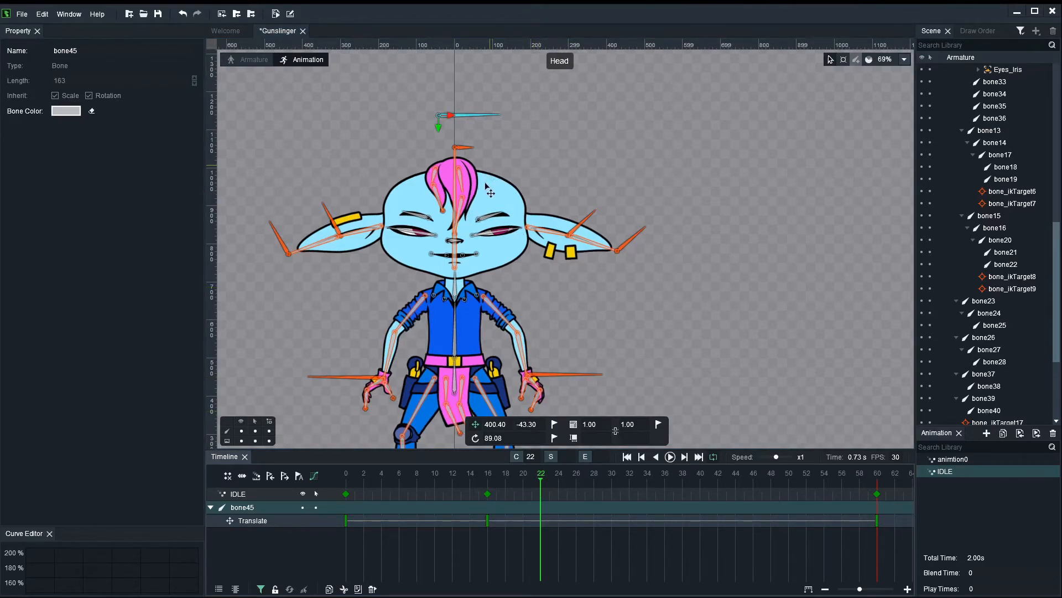
{"action": "key", "text": "space"}
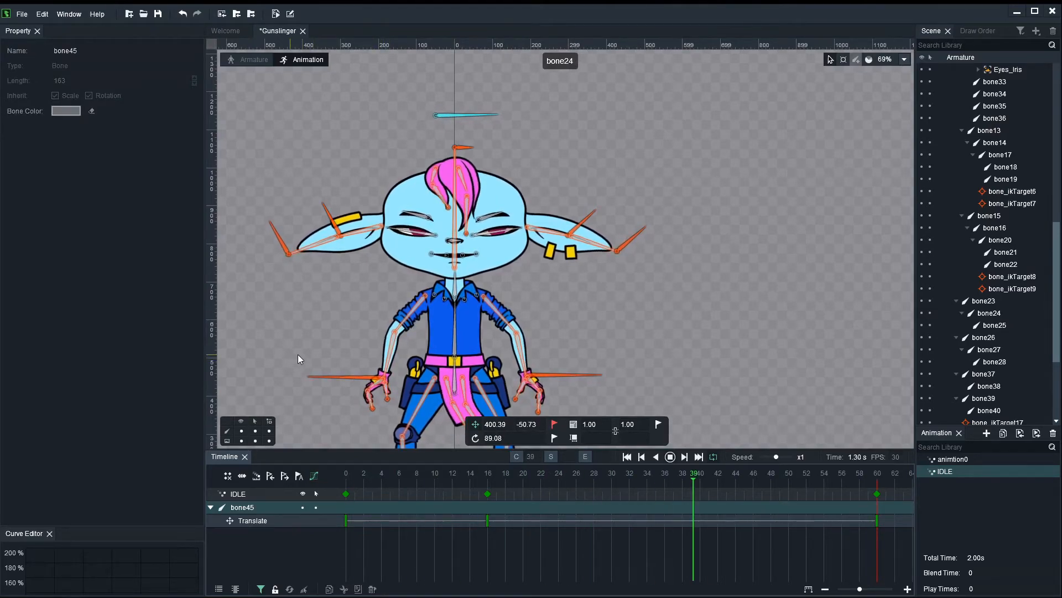
Step: Copy bone45's translation key from frame 0 to frame 10
{"action": "left_click", "coordinate": [338, 476]}
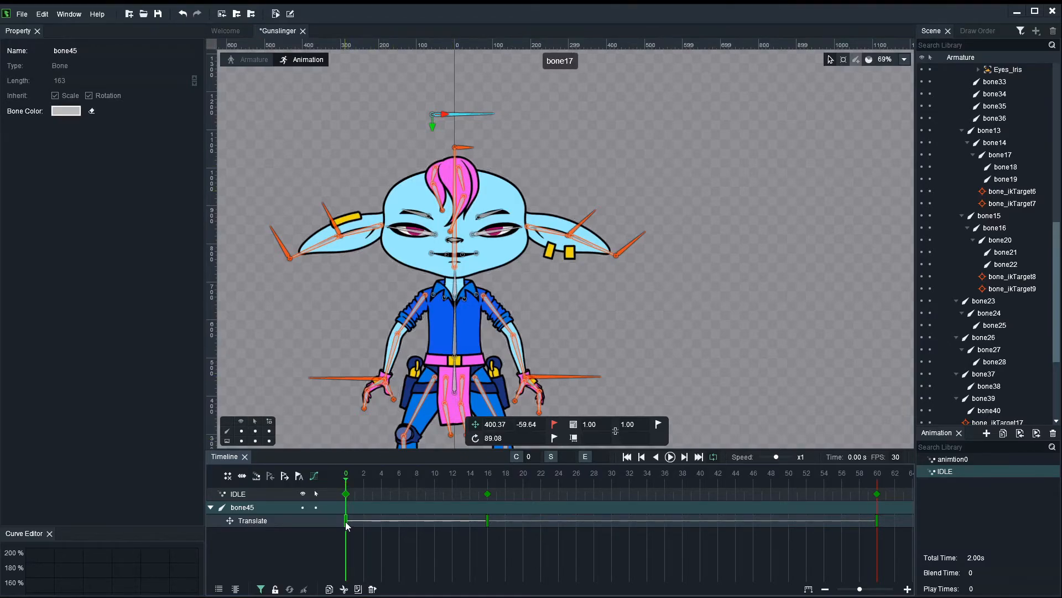
{"action": "right_click", "coordinate": [346, 522]}
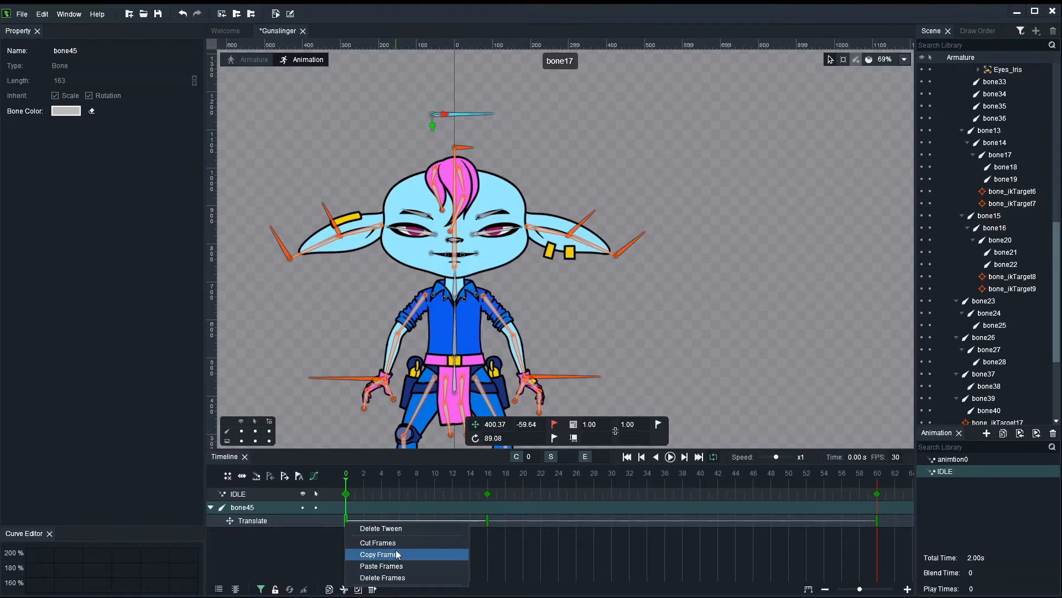
{"action": "left_click", "coordinate": [391, 551]}
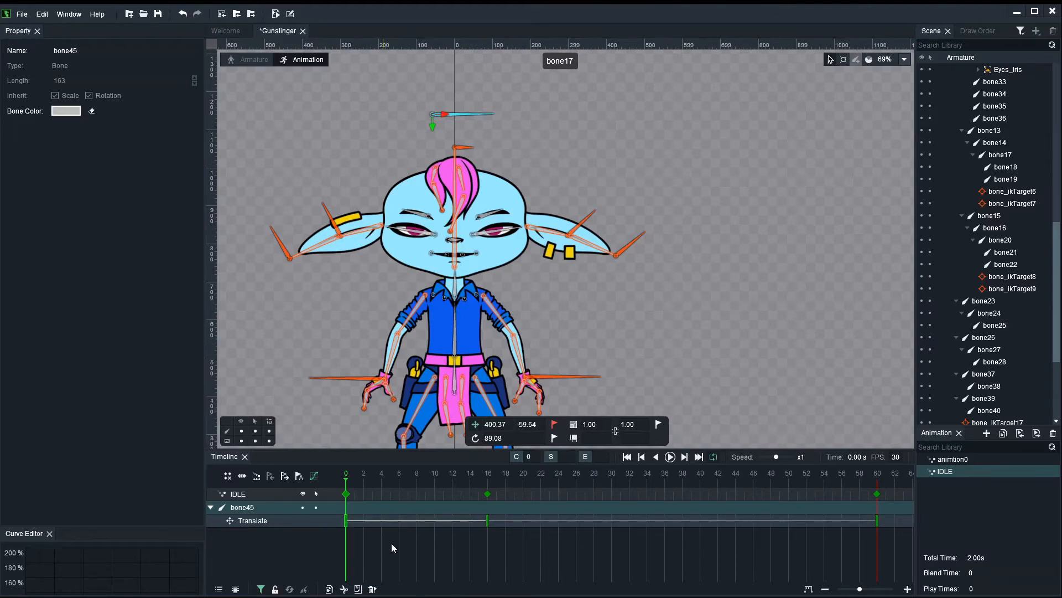
{"action": "left_click", "coordinate": [438, 477]}
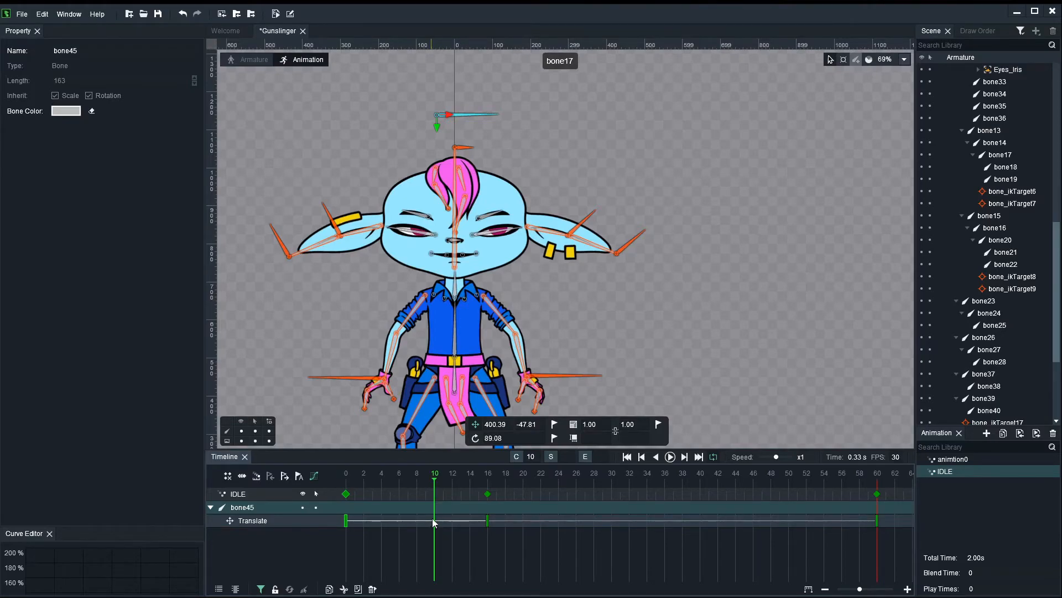
{"action": "right_click", "coordinate": [433, 523]}
{"action": "left_click", "coordinate": [454, 549]}
Step: Copy bone45's translation key from frame 16 to frame 26
{"action": "left_click", "coordinate": [357, 478]}
{"action": "left_click_drag", "start_coordinate": [358, 479], "coordinate": [487, 479]}
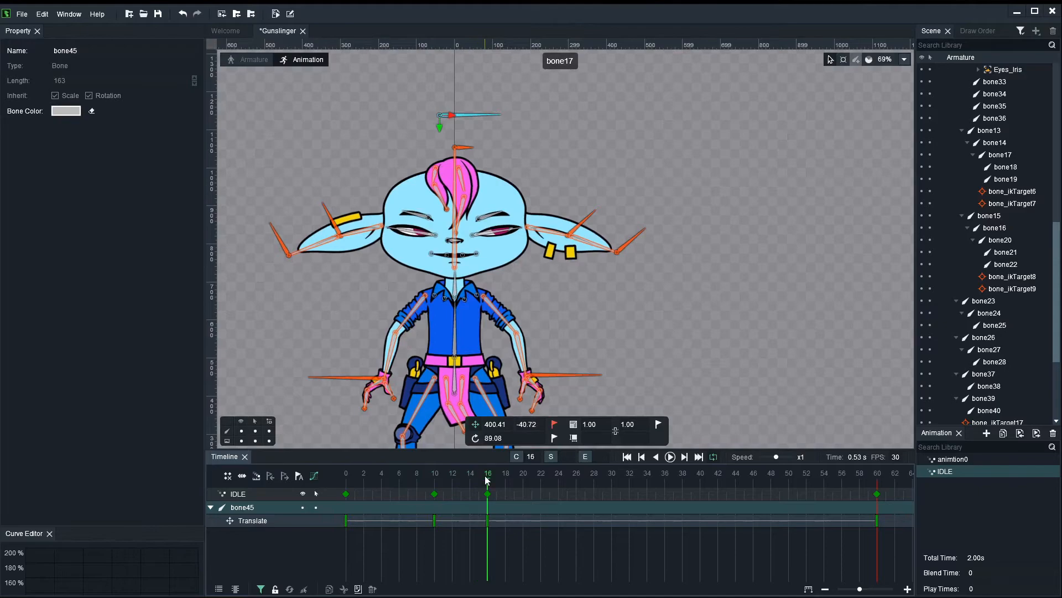
{"action": "right_click", "coordinate": [488, 523]}
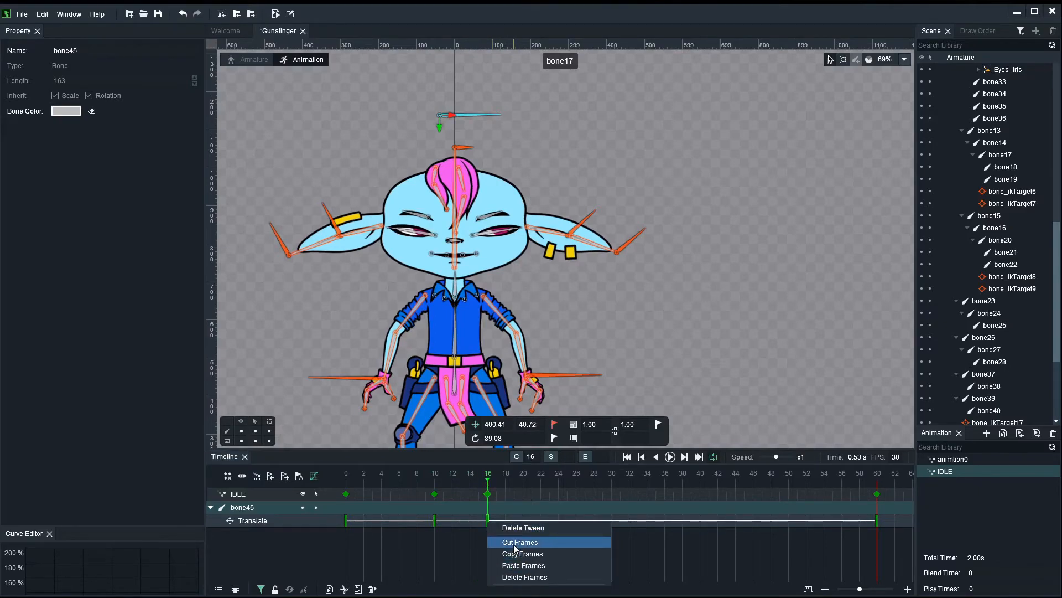
{"action": "left_click", "coordinate": [519, 553]}
{"action": "left_click", "coordinate": [542, 483]}
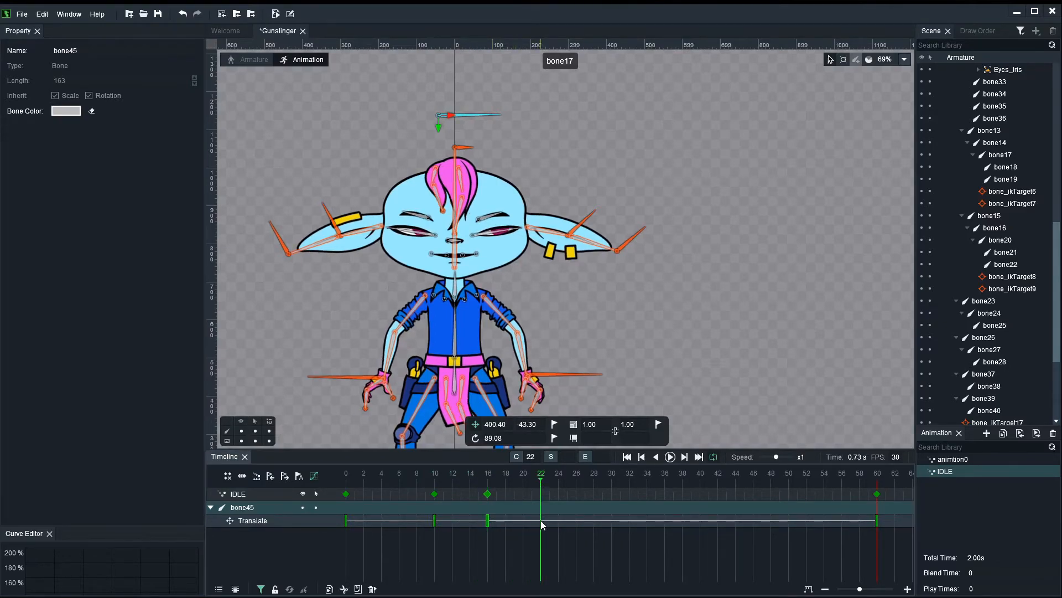
{"action": "left_click", "coordinate": [576, 483]}
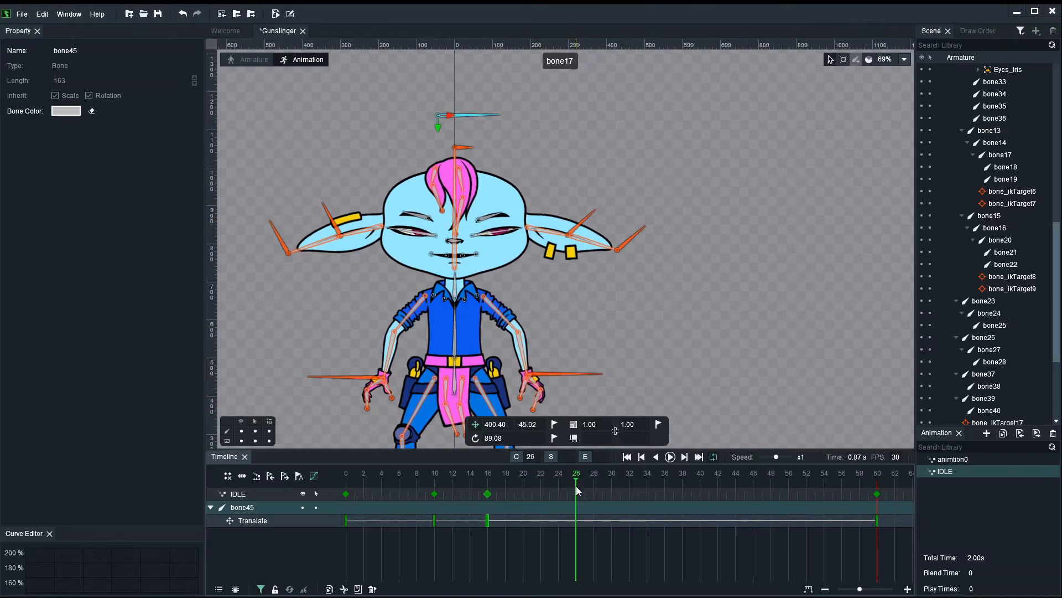
{"action": "right_click", "coordinate": [576, 523]}
{"action": "left_click", "coordinate": [593, 554]}
Step: Move bone45 to about 400.33, -77.20 at frame 34, key its translation and copy that key to frame 40
{"action": "left_click_drag", "start_coordinate": [595, 480], "coordinate": [645, 483]}
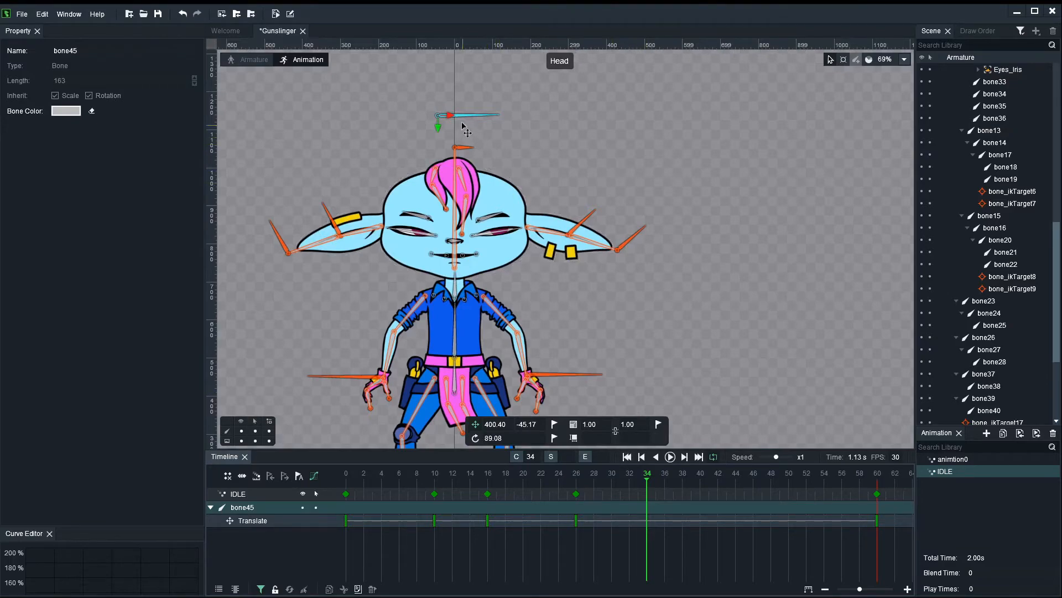
{"action": "mouse_move", "coordinate": [450, 114]}
{"action": "left_mouse_down"}
{"action": "mouse_move", "coordinate": [431, 116]}
{"action": "mouse_move", "coordinate": [442, 117]}
{"action": "left_mouse_up"}
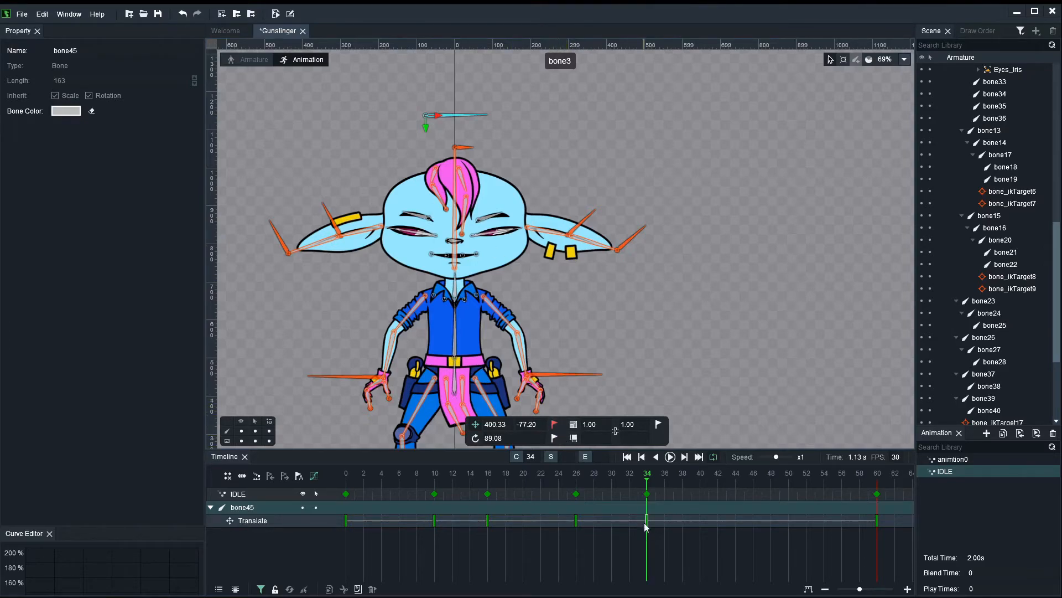
{"action": "right_click", "coordinate": [646, 521]}
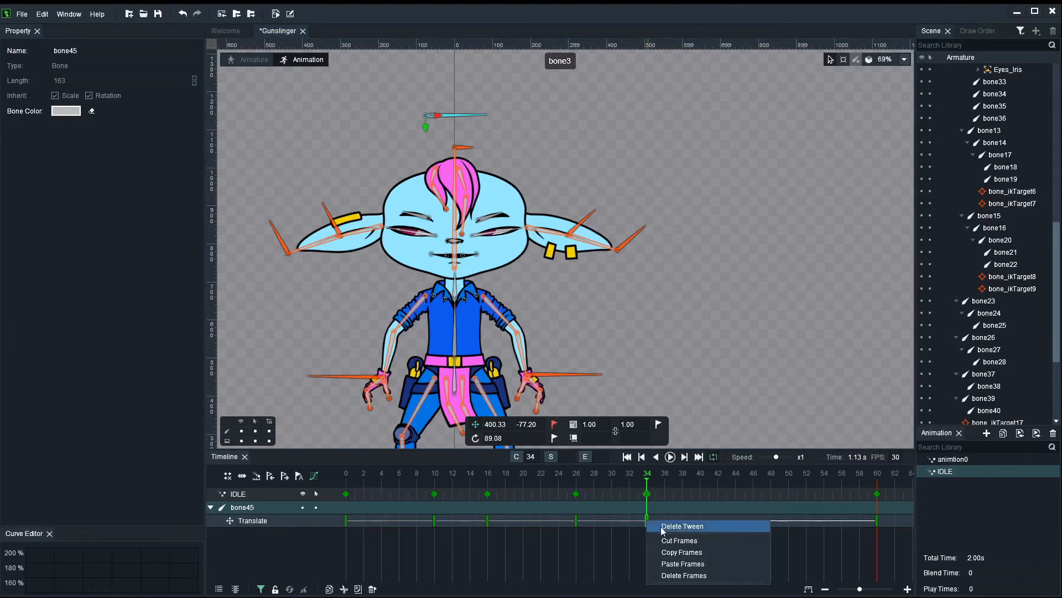
{"action": "left_click", "coordinate": [676, 553]}
{"action": "left_click", "coordinate": [703, 491]}
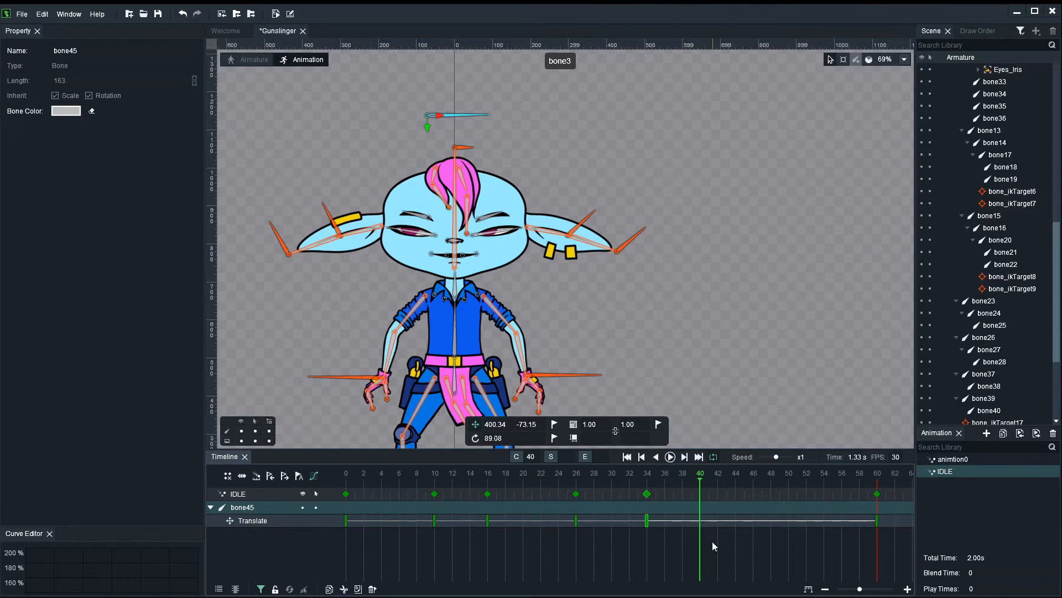
{"action": "right_click", "coordinate": [701, 521]}
{"action": "left_click", "coordinate": [724, 548]}
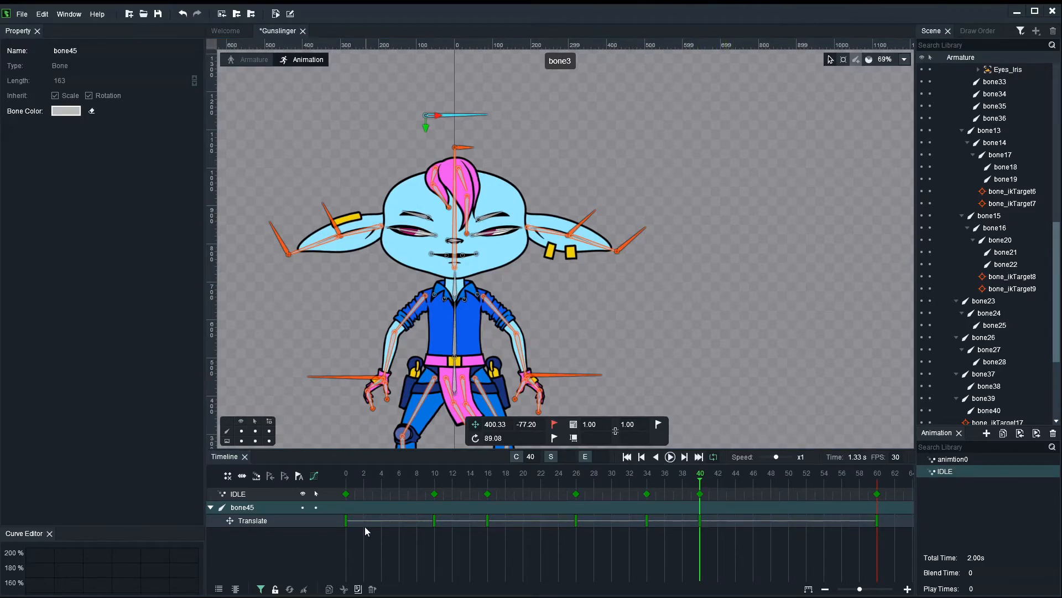
Step: Copy bone45's translation key from frame 0 to frame 46
{"action": "left_click", "coordinate": [345, 522]}
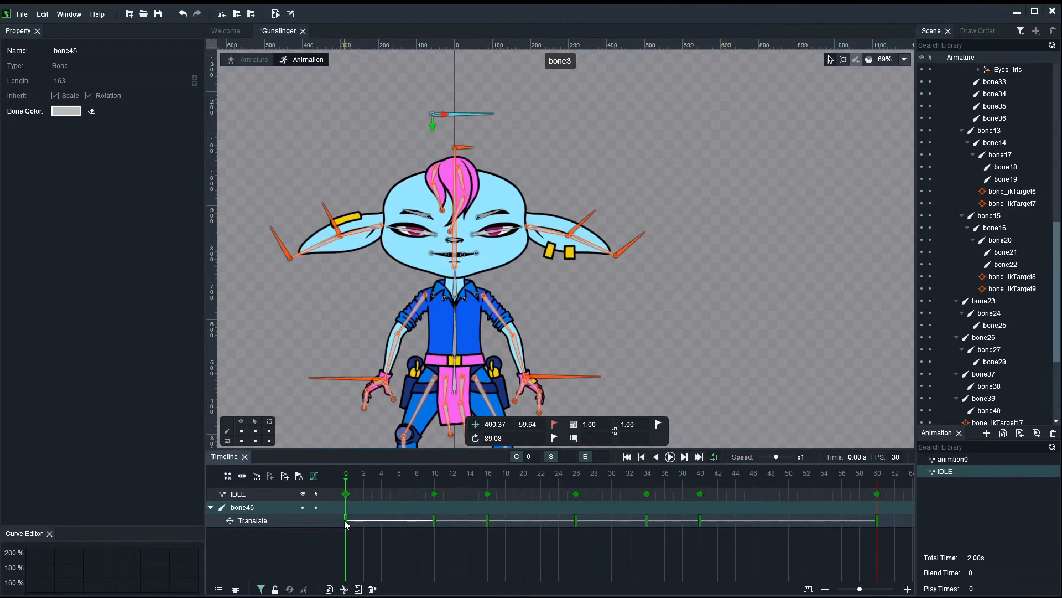
{"action": "right_click", "coordinate": [346, 523]}
{"action": "left_click", "coordinate": [376, 547]}
{"action": "left_click", "coordinate": [753, 481]}
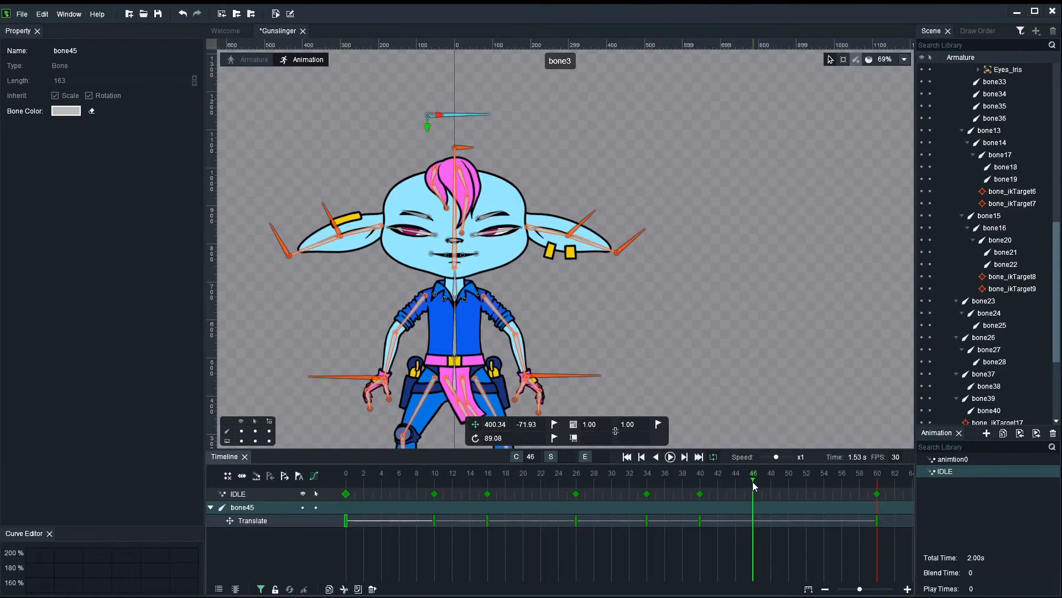
{"action": "right_click", "coordinate": [756, 525]}
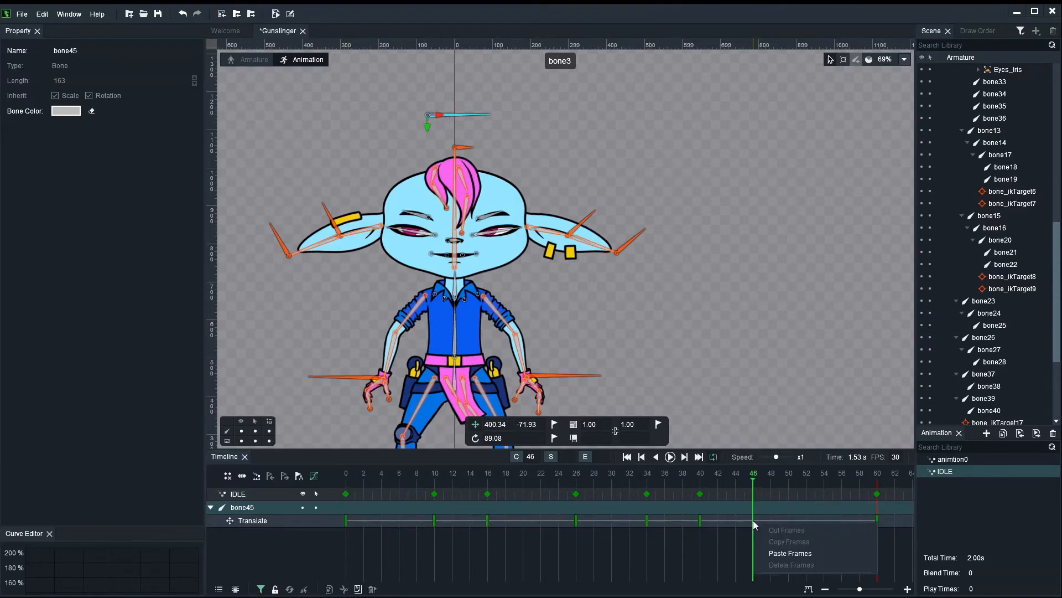
{"action": "left_click", "coordinate": [774, 550]}
Step: Deselect bone45, return to frame 0, hide the bones and play the IDLE animation to examine the eye movement
{"action": "left_click", "coordinate": [734, 353]}
{"action": "left_click_drag", "start_coordinate": [471, 481], "coordinate": [345, 481]}
{"action": "left_click_drag", "start_coordinate": [663, 284], "coordinate": [693, 252]}
{"action": "scroll", "coordinate": [681, 263], "scroll_direction": "down", "scroll_amount": 2}
{"action": "scroll", "coordinate": [682, 264], "scroll_direction": "down", "scroll_amount": 1}
{"action": "left_click_drag", "start_coordinate": [734, 303], "coordinate": [702, 252]}
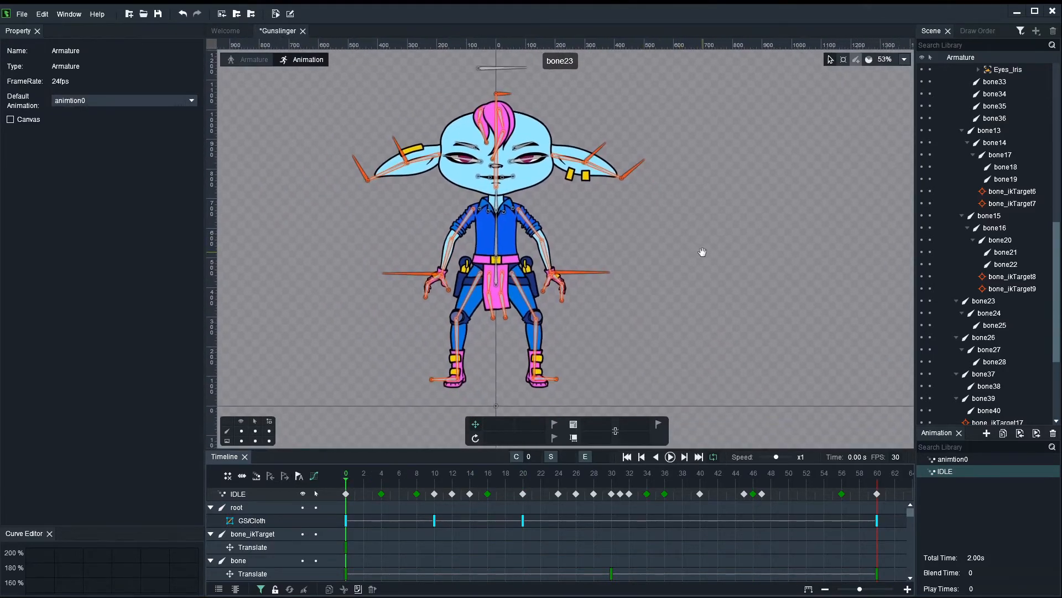
{"action": "left_click", "coordinate": [242, 431]}
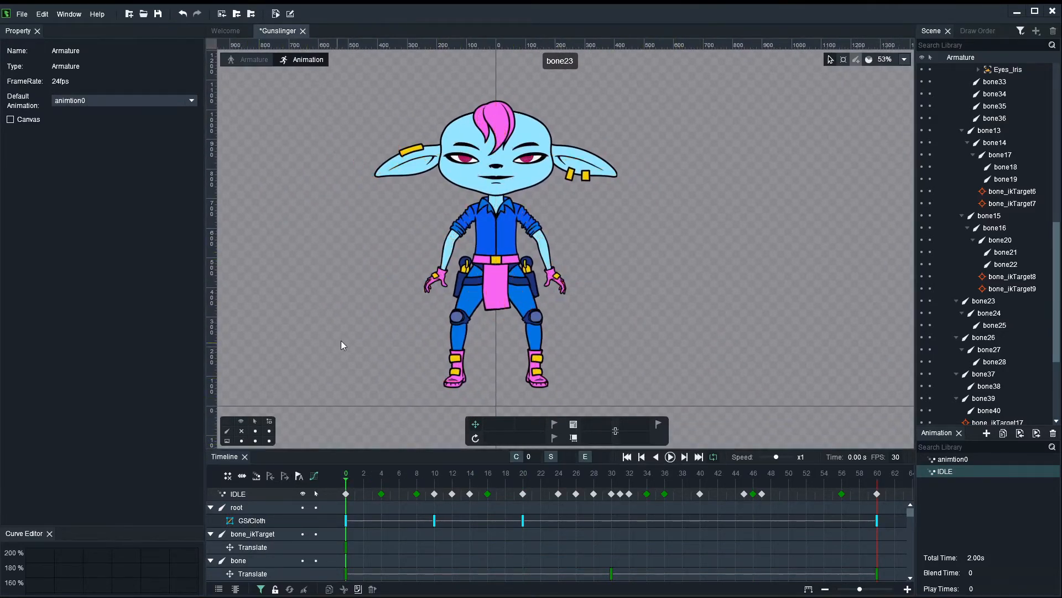
{"action": "key", "text": "space"}
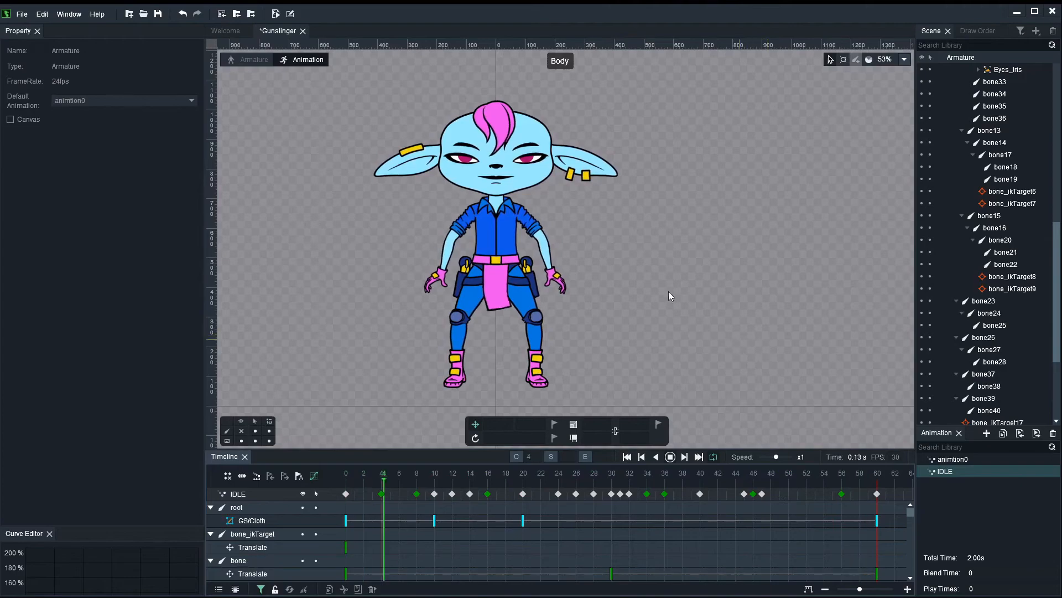
{"action": "key", "text": "space"}
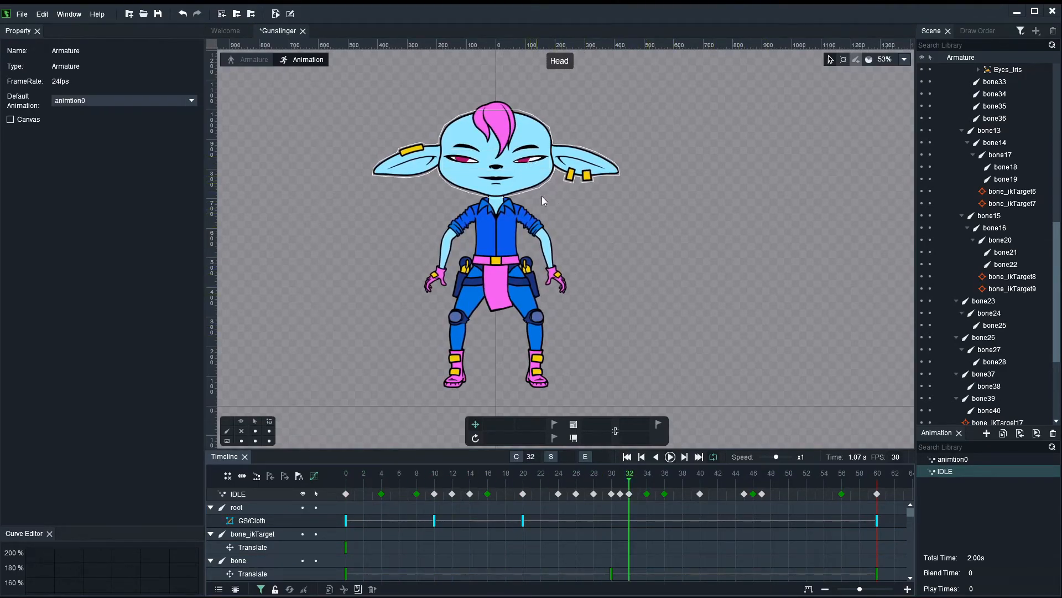
Step: Show the bones, select bone45 and retime its translation keys to frames 5, 24, 30, 41, 46 and 55
{"action": "left_click", "coordinate": [241, 433]}
{"action": "left_click", "coordinate": [480, 70]}
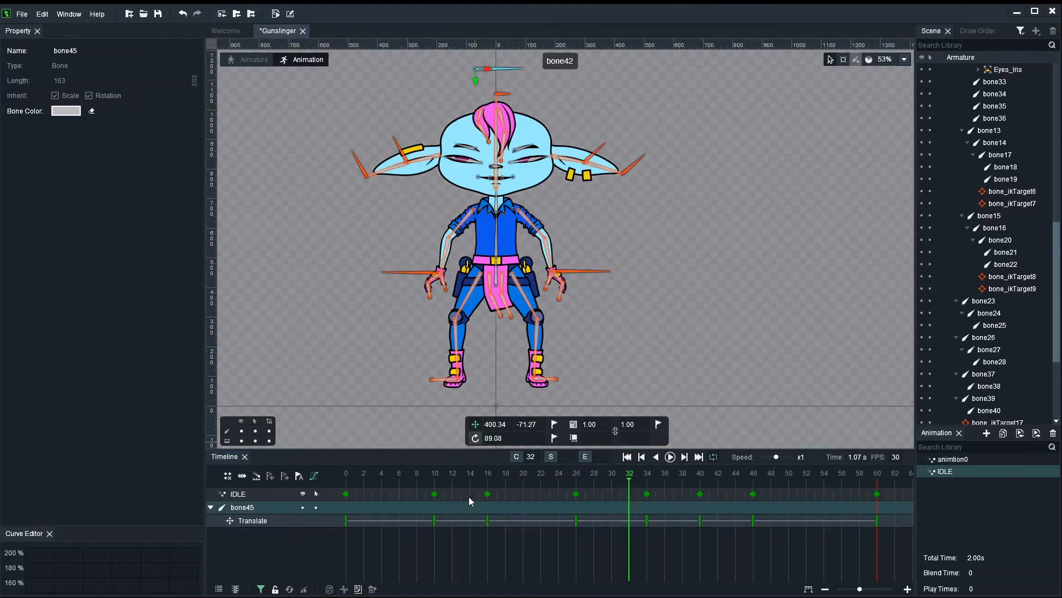
{"action": "left_click", "coordinate": [433, 474]}
{"action": "left_click_drag", "start_coordinate": [753, 493], "coordinate": [837, 494]}
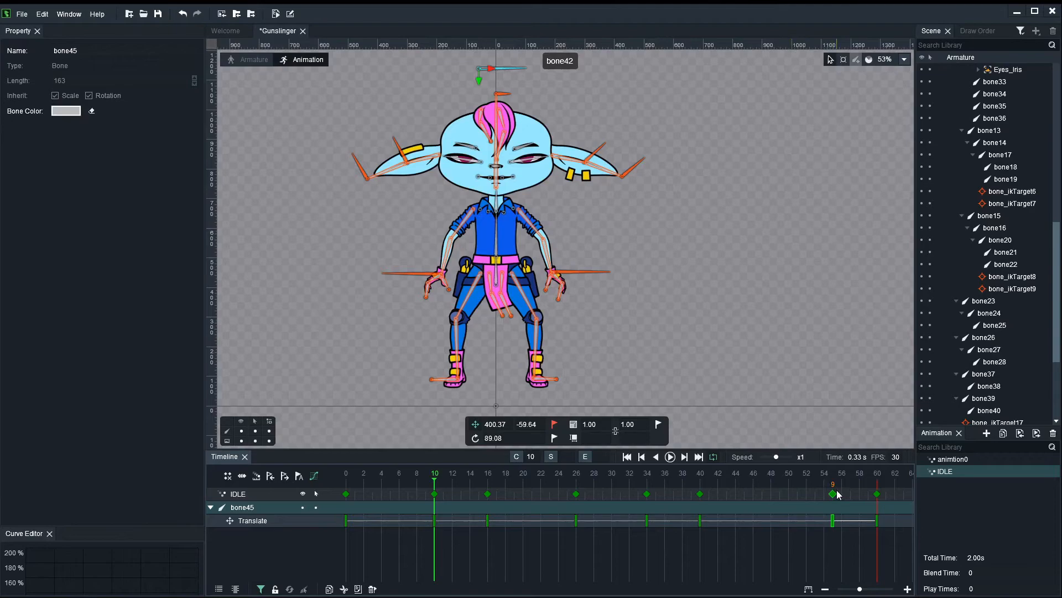
{"action": "left_click_drag", "start_coordinate": [703, 497], "coordinate": [750, 497]}
{"action": "left_click_drag", "start_coordinate": [646, 494], "coordinate": [684, 495]}
{"action": "left_click_drag", "start_coordinate": [489, 494], "coordinate": [557, 498]}
{"action": "left_click", "coordinate": [612, 494]}
{"action": "mouse_move", "coordinate": [436, 495]}
{"action": "left_mouse_down"}
{"action": "mouse_move", "coordinate": [363, 487]}
{"action": "mouse_move", "coordinate": [437, 488]}
{"action": "left_mouse_up"}
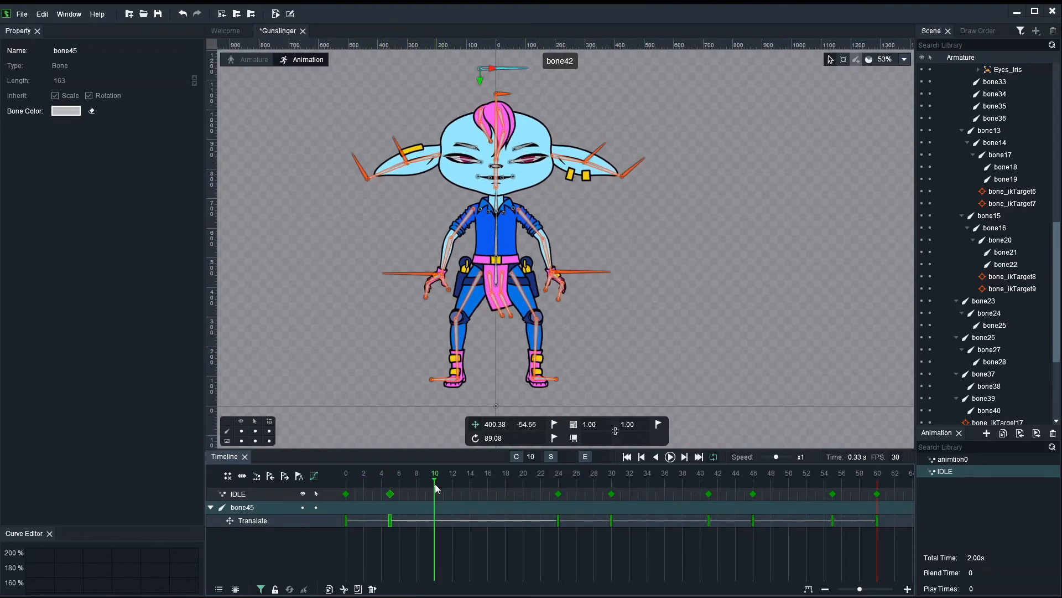
Step: Retime bone45's first four intermediate translation keys to frames 10, 15, 24 and 28
{"action": "left_click_drag", "start_coordinate": [558, 495], "coordinate": [531, 482]}
{"action": "left_click", "coordinate": [611, 495]}
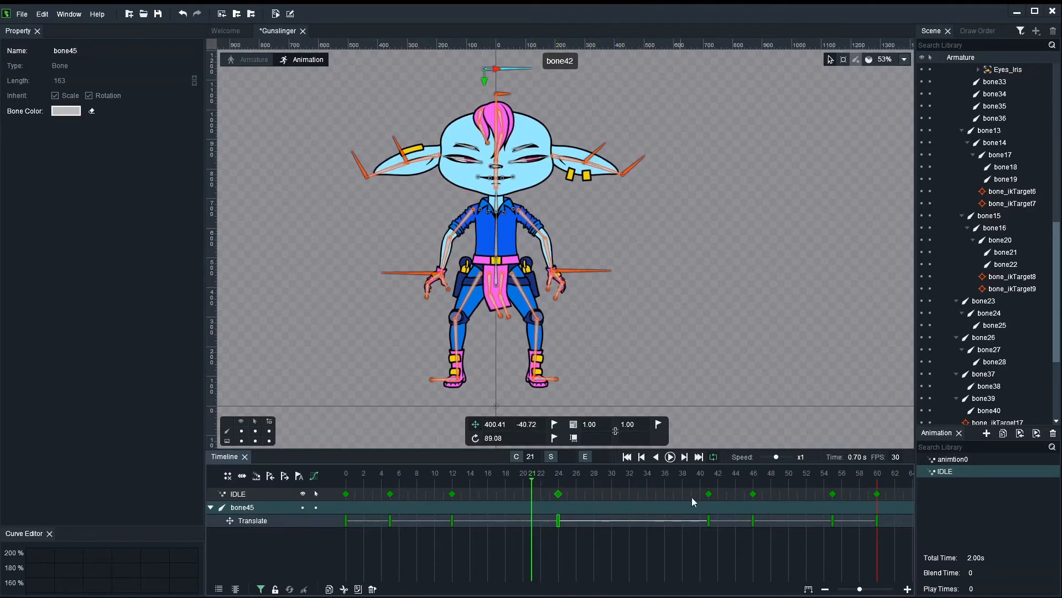
{"action": "left_click_drag", "start_coordinate": [710, 494], "coordinate": [599, 501]}
{"action": "left_click_drag", "start_coordinate": [754, 489], "coordinate": [694, 500]}
{"action": "mouse_move", "coordinate": [400, 483]}
{"action": "left_mouse_down"}
{"action": "mouse_move", "coordinate": [356, 483]}
{"action": "mouse_move", "coordinate": [440, 486]}
{"action": "mouse_move", "coordinate": [385, 486]}
{"action": "left_mouse_up"}
{"action": "left_click_drag", "start_coordinate": [452, 494], "coordinate": [468, 494]}
{"action": "left_click_drag", "start_coordinate": [390, 494], "coordinate": [434, 497]}
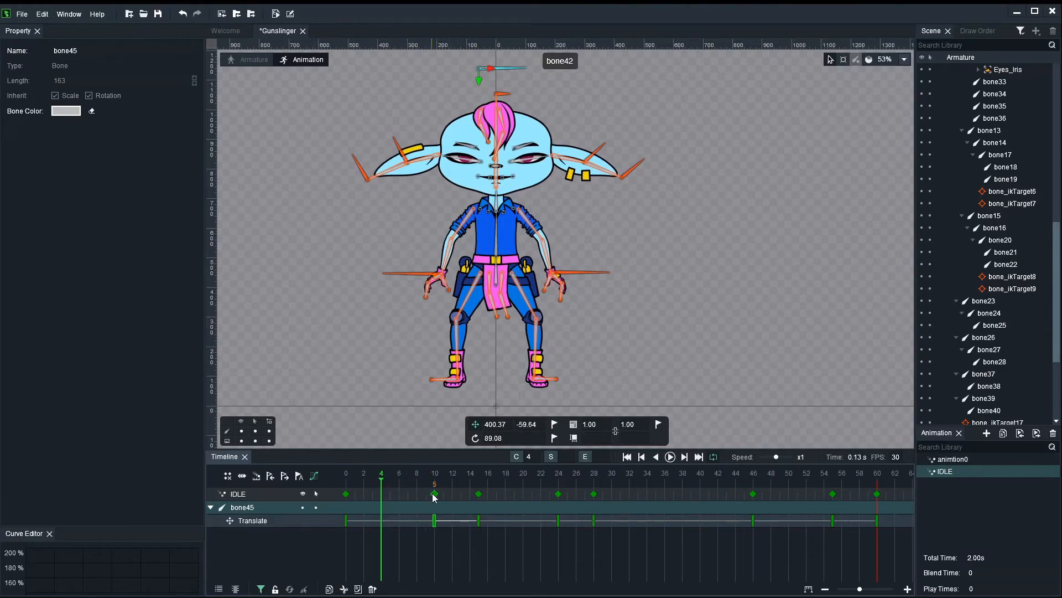
Step: Retime bone45's translation keys so they fall on frames 14, 30, 34 and 50
{"action": "left_click_drag", "start_coordinate": [365, 486], "coordinate": [651, 498]}
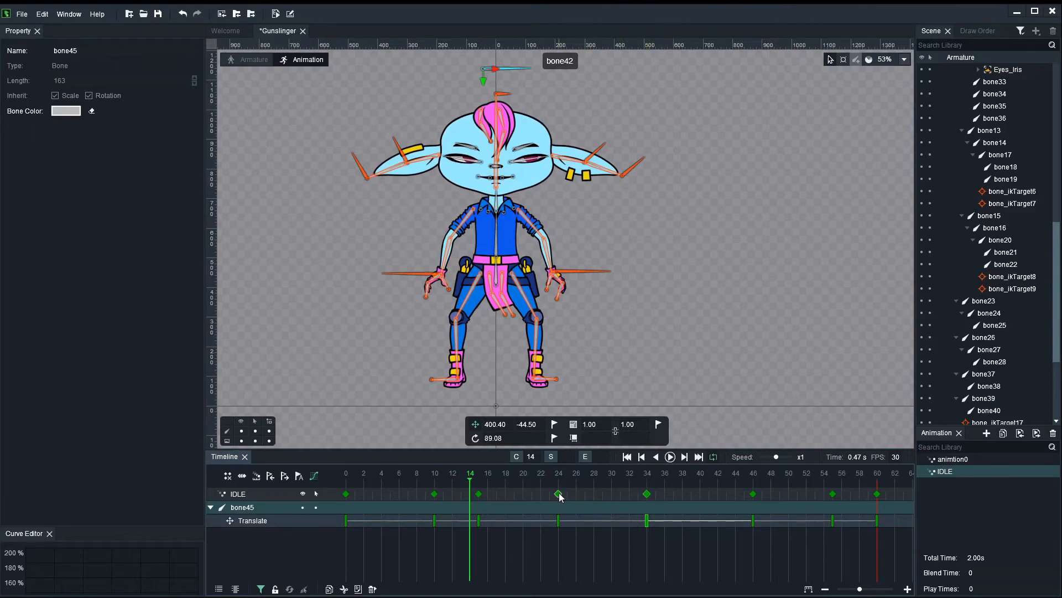
{"action": "left_click_drag", "start_coordinate": [441, 485], "coordinate": [691, 492]}
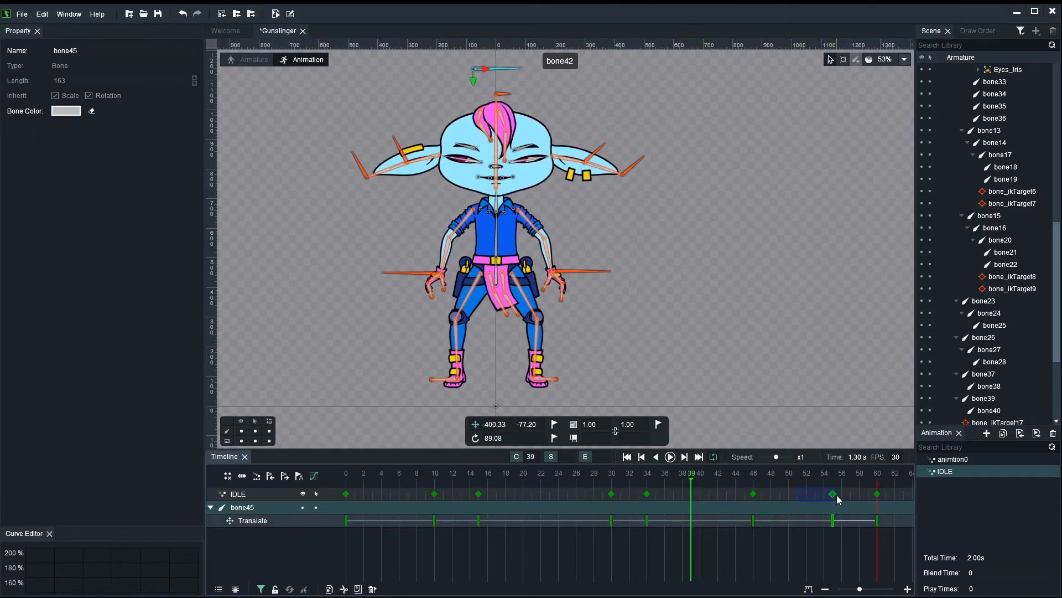
{"action": "left_click_drag", "start_coordinate": [835, 496], "coordinate": [784, 498]}
{"action": "left_click", "coordinate": [737, 483]}
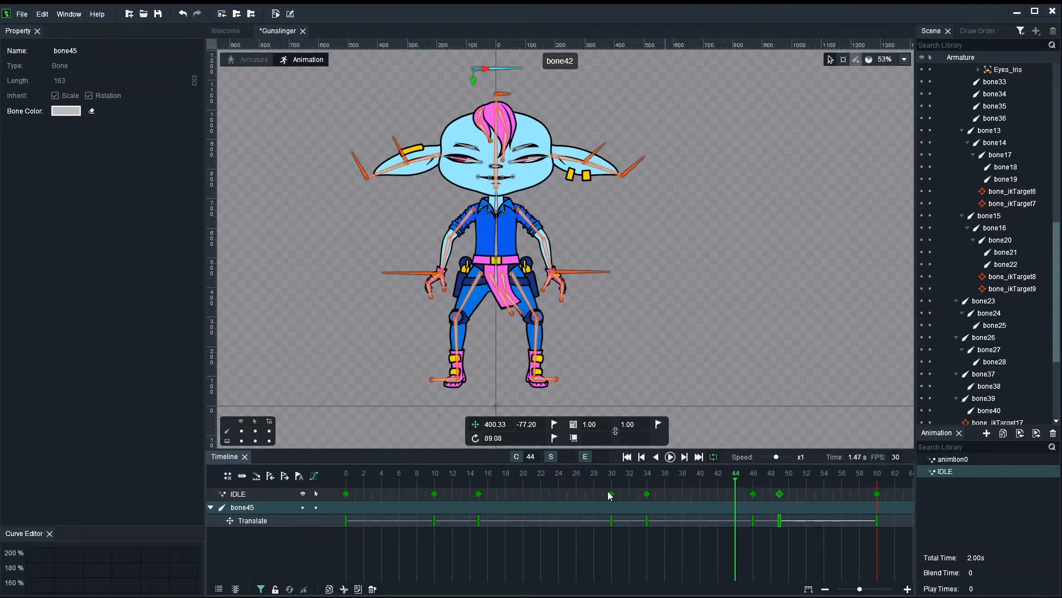
{"action": "left_click_drag", "start_coordinate": [479, 496], "coordinate": [473, 498]}
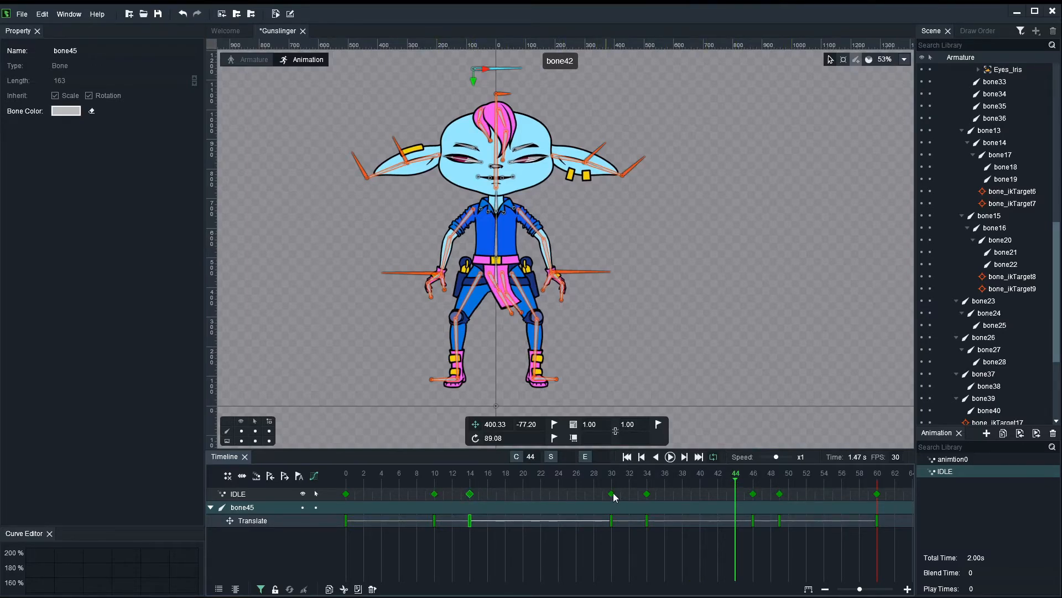
{"action": "left_click_drag", "start_coordinate": [779, 495], "coordinate": [788, 494]}
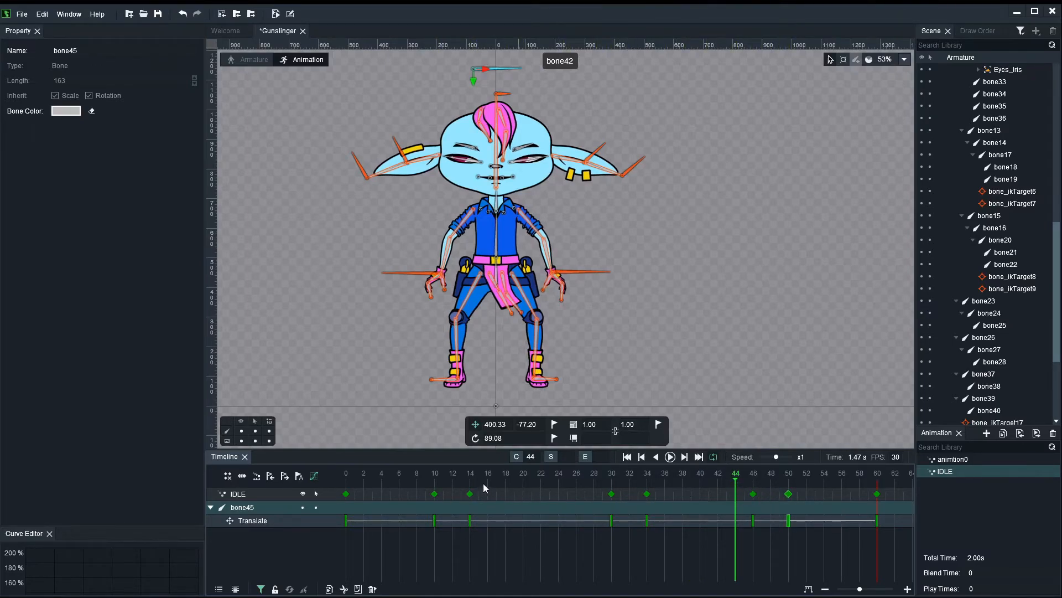
Step: Hide the bones and play the IDLE animation from frame 0 to examine bone45's retimed eye movement
{"action": "left_click", "coordinate": [451, 481]}
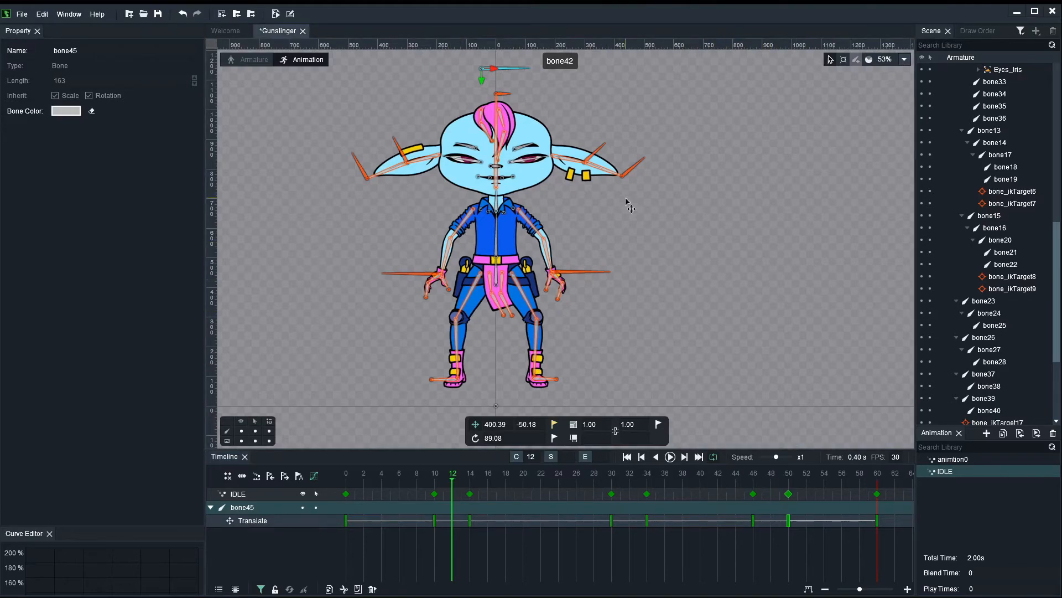
{"action": "left_click", "coordinate": [347, 479]}
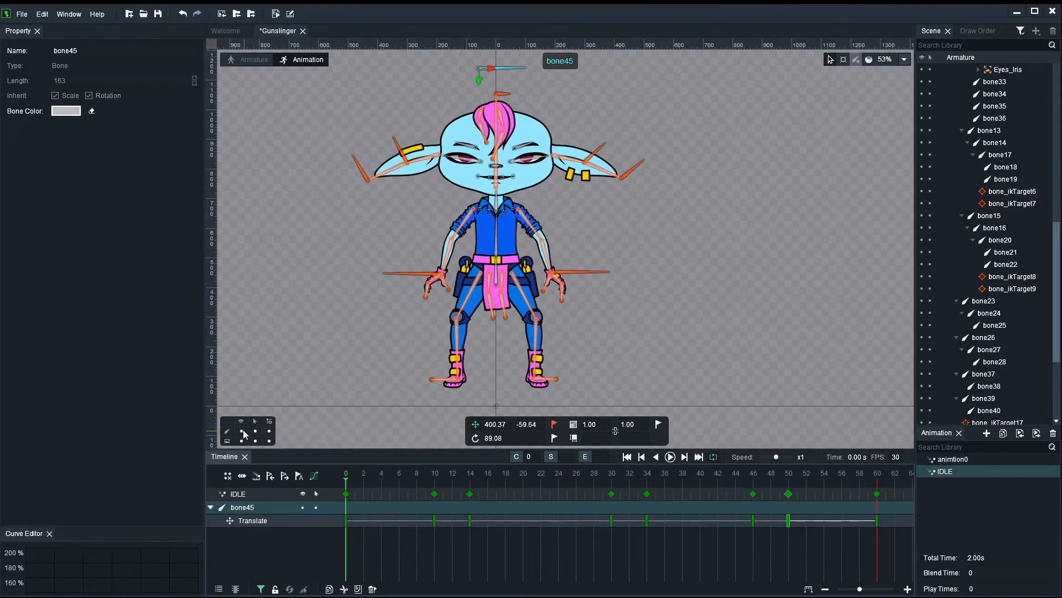
{"action": "left_click", "coordinate": [242, 431]}
{"action": "key", "text": "space"}
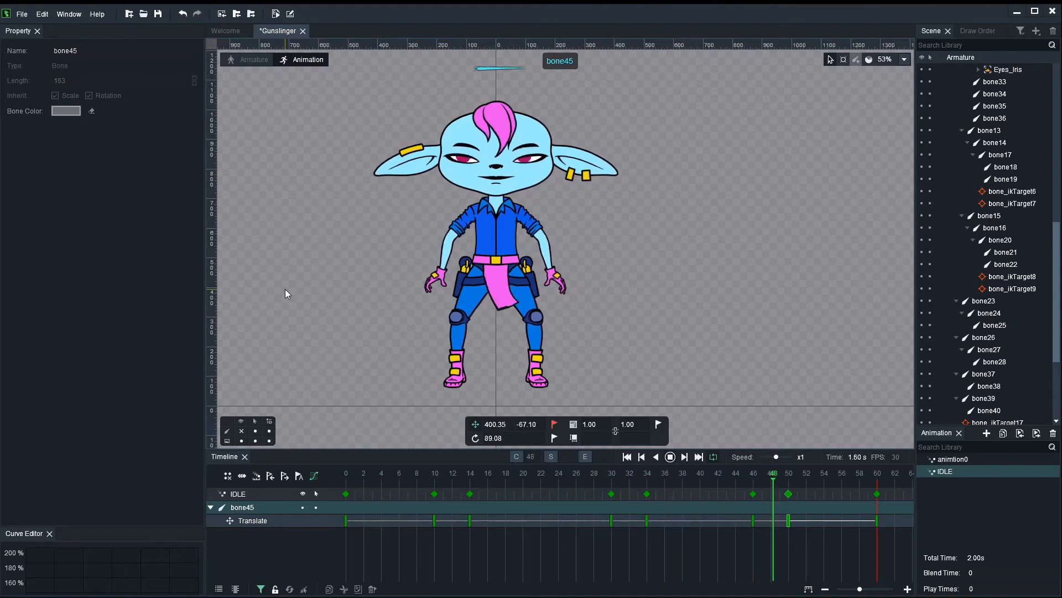
{"action": "key", "text": "space"}
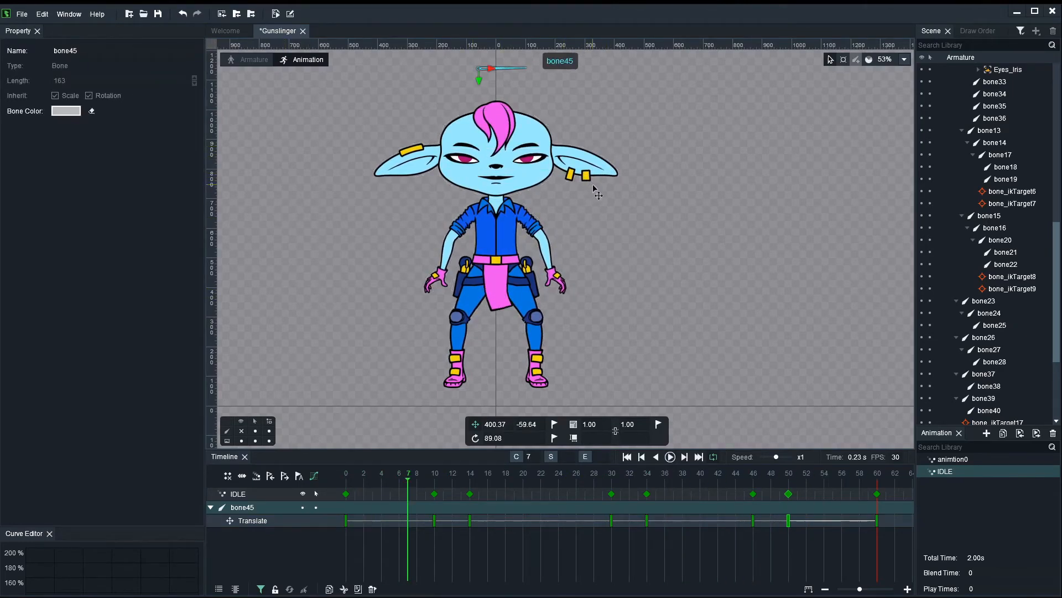
{"action": "left_click", "coordinate": [372, 474]}
{"action": "left_click_drag", "start_coordinate": [337, 480], "coordinate": [334, 480]}
Step: Show the bones, select eye bones bone8 and bone9, and delete their scale keys at frame 30
{"action": "scroll", "coordinate": [538, 139], "scroll_direction": "up", "scroll_amount": 4}
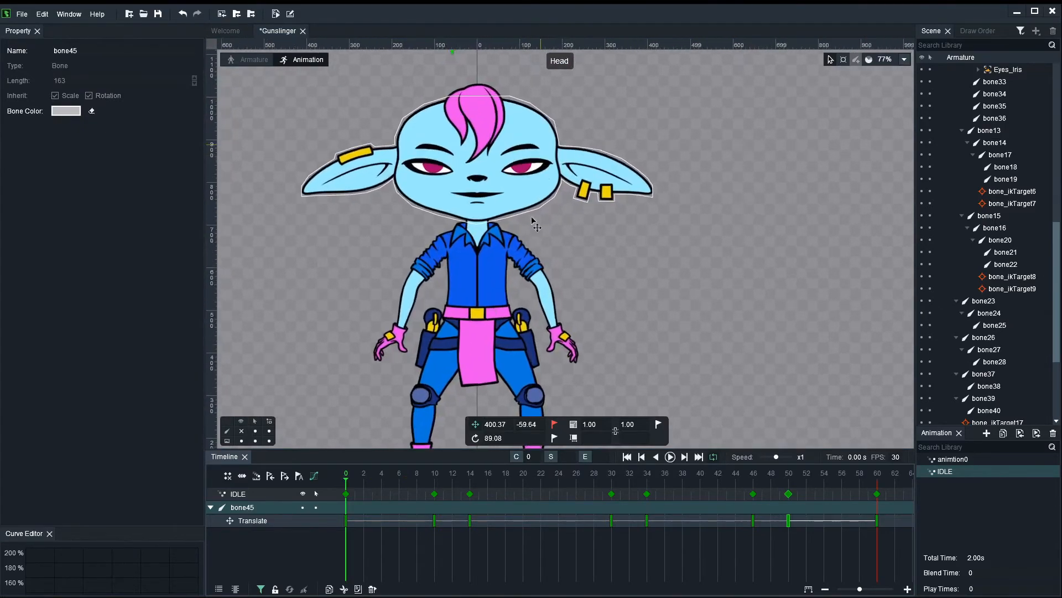
{"action": "left_click", "coordinate": [241, 433]}
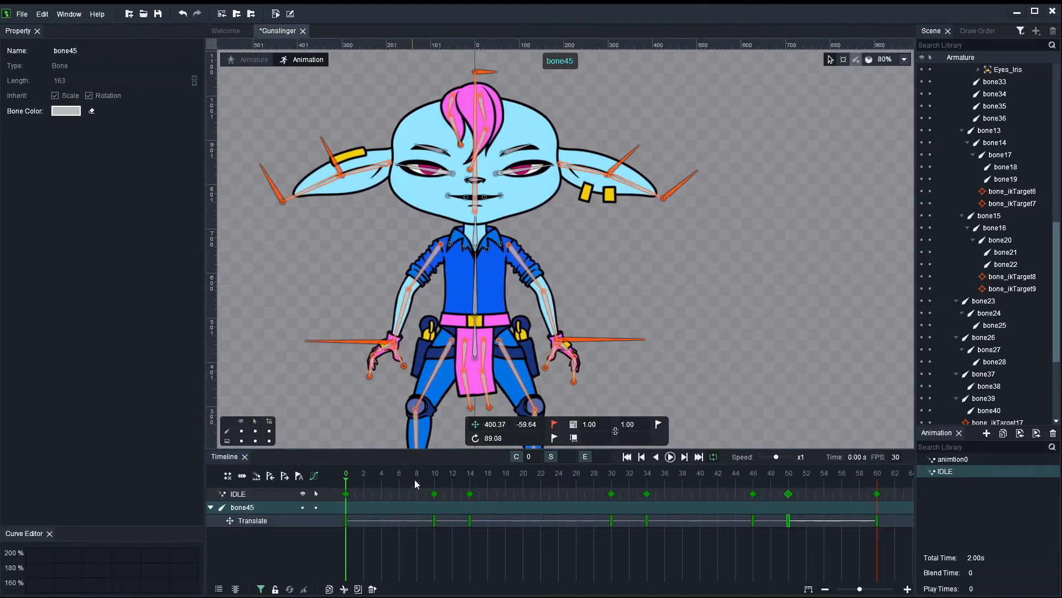
{"action": "left_click", "coordinate": [435, 476]}
{"action": "scroll", "coordinate": [514, 180], "scroll_direction": "up", "scroll_amount": 2}
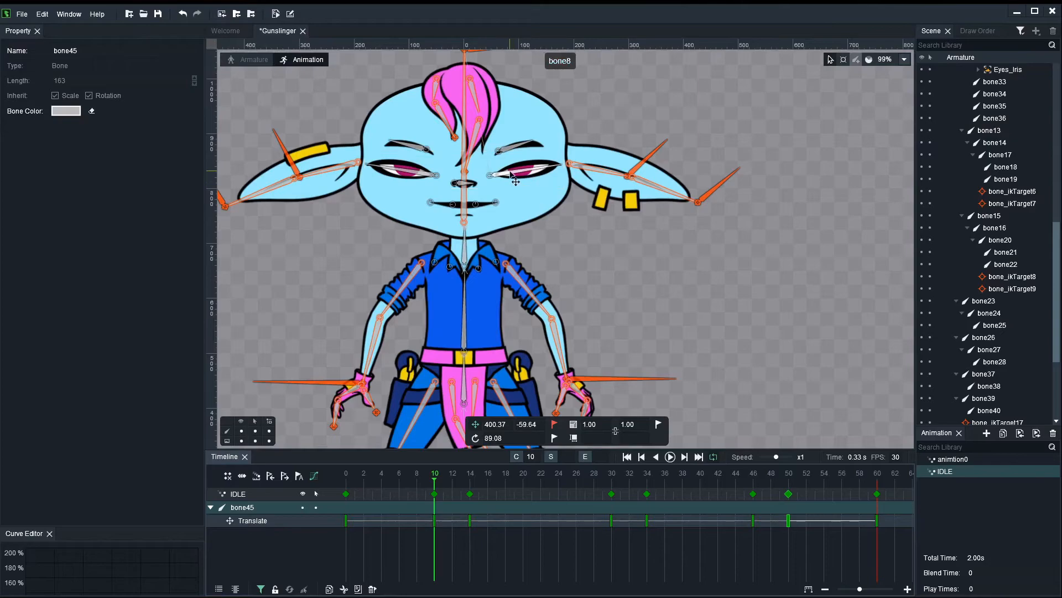
{"action": "left_click", "coordinate": [512, 175]}
{"action": "left_click", "coordinate": [419, 179], "text": "shift"}
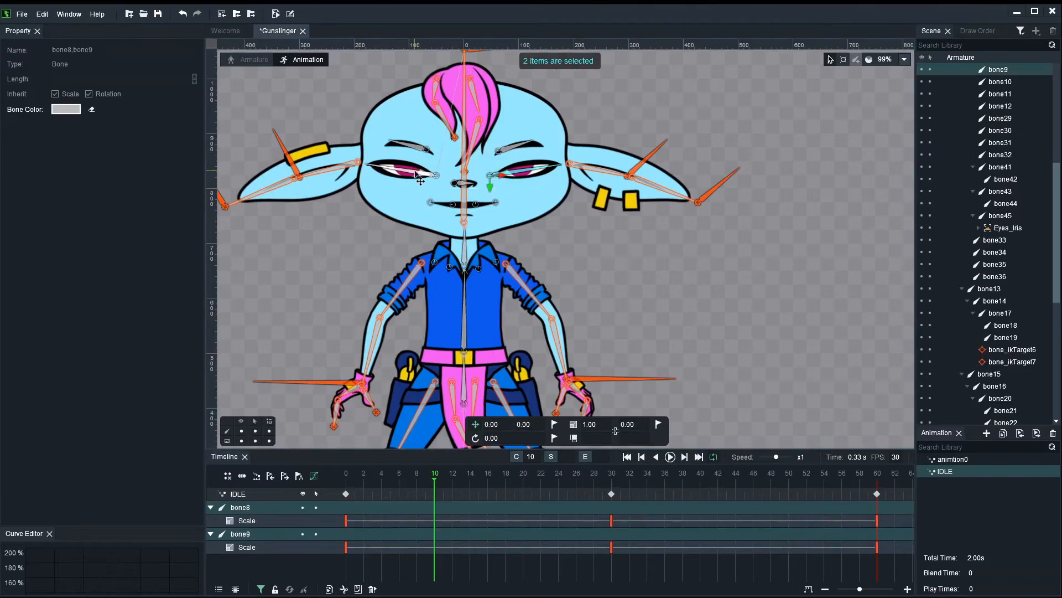
{"action": "left_click", "coordinate": [609, 494]}
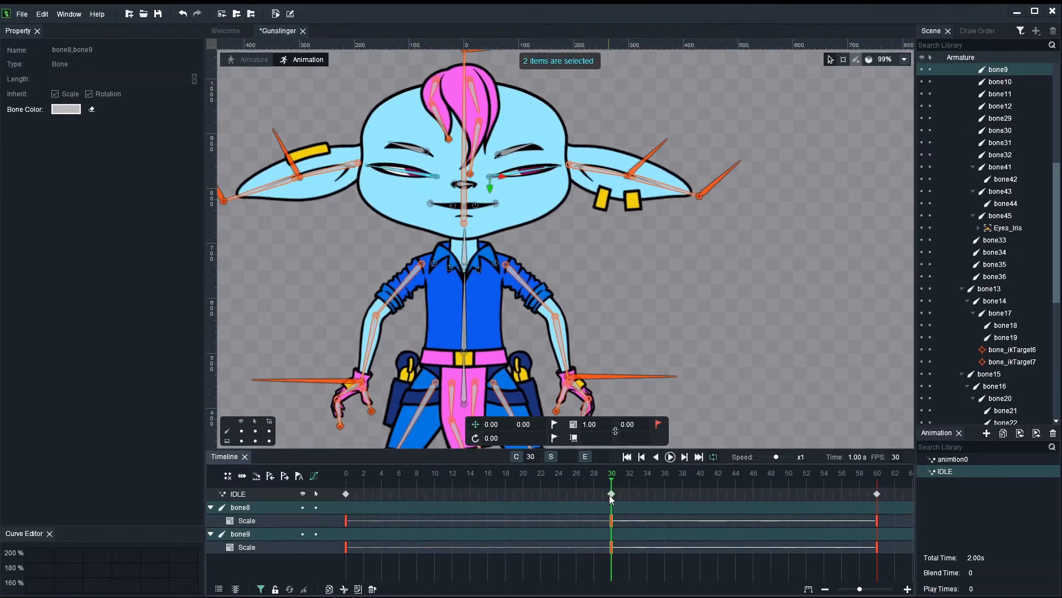
Step: Delete the frame 31 translation keys of the eyebrow bones bone10 and bone11
{"action": "left_click", "coordinate": [510, 159]}
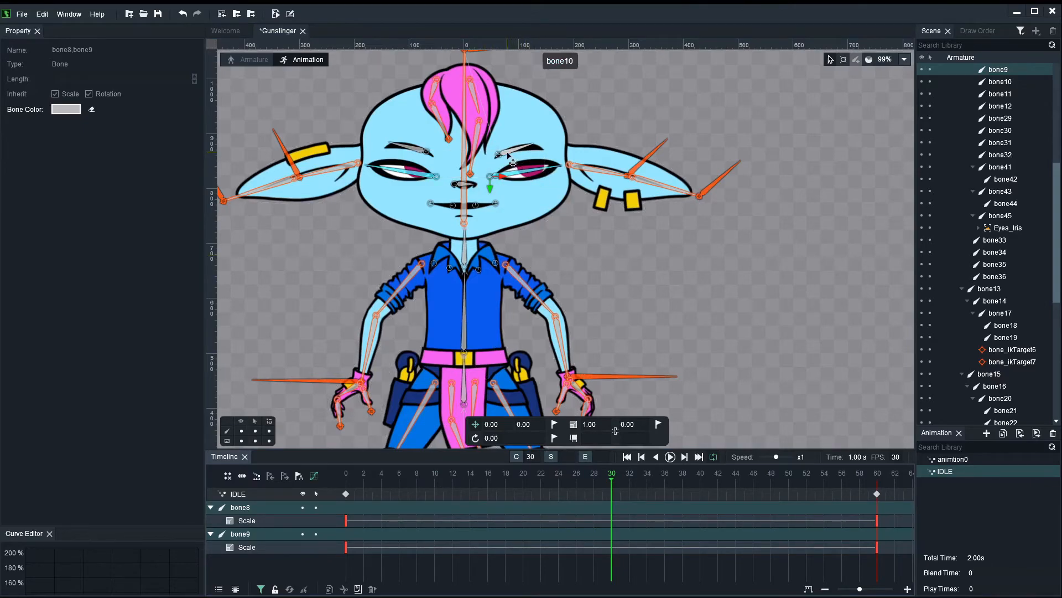
{"action": "left_click", "coordinate": [620, 494]}
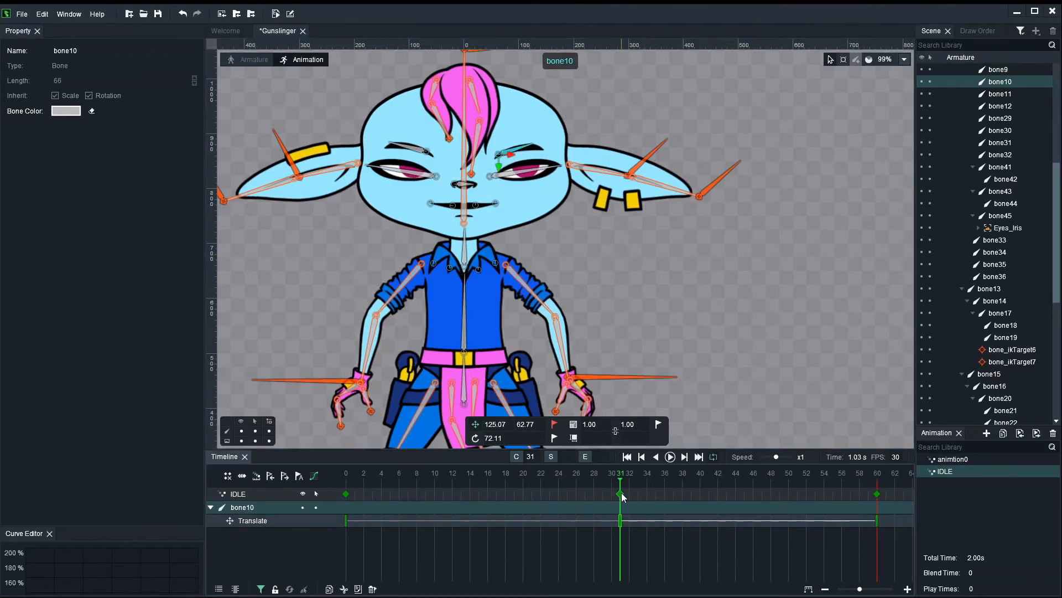
{"action": "key", "text": "Delete"}
{"action": "left_click", "coordinate": [428, 154]}
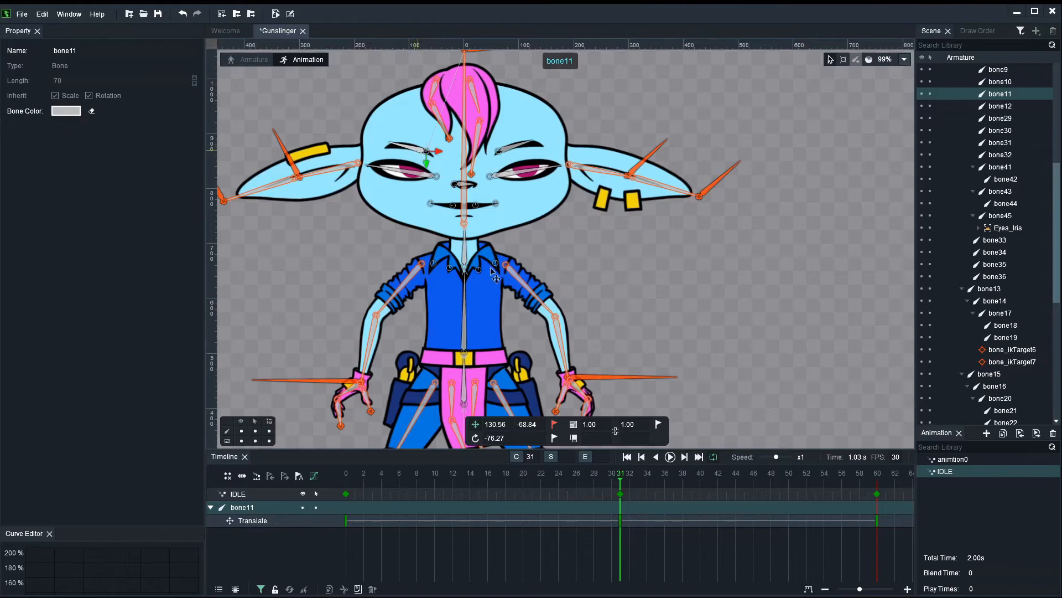
{"action": "key", "text": "Delete"}
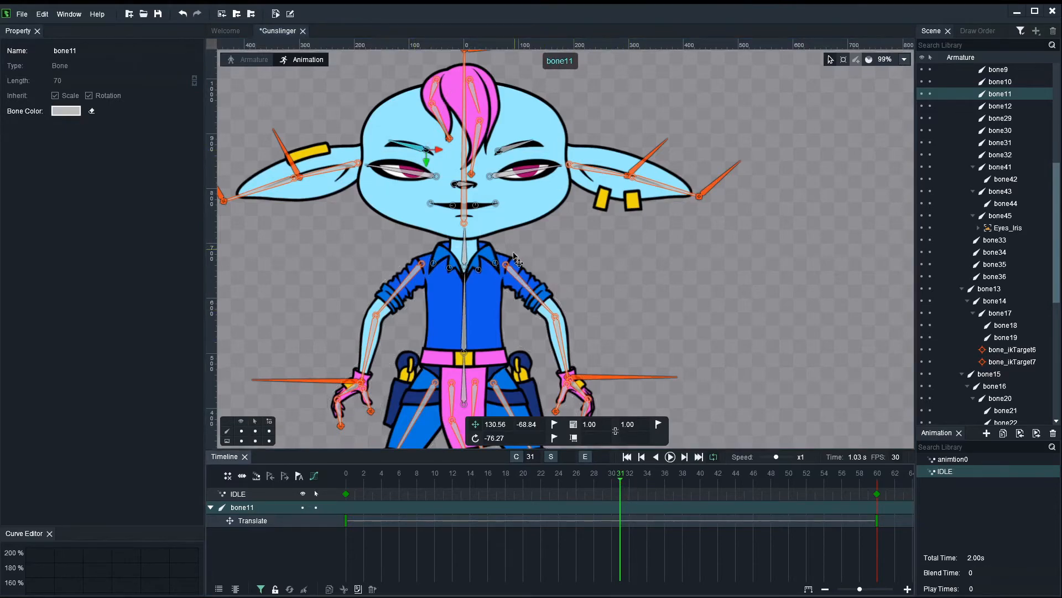
Step: Select bone8 and bone9 and key their current scale at frames 10 and 14
{"action": "left_click", "coordinate": [522, 176]}
{"action": "left_click", "coordinate": [409, 176], "text": "shift"}
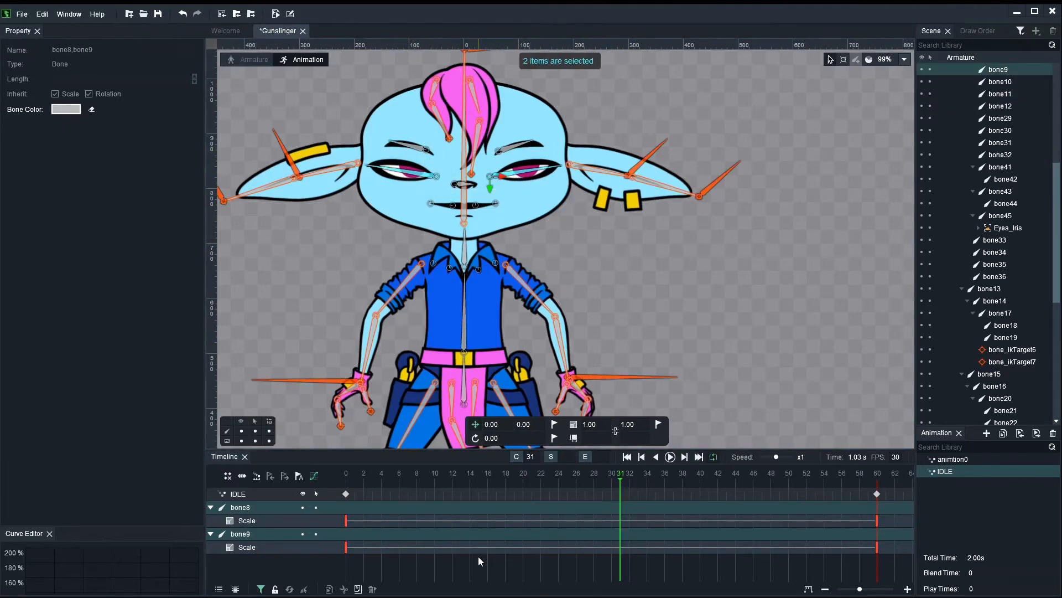
{"action": "left_click", "coordinate": [400, 480]}
{"action": "scroll", "coordinate": [456, 306], "scroll_direction": "up", "scroll_amount": 5}
{"action": "left_click_drag", "start_coordinate": [609, 303], "coordinate": [608, 417]}
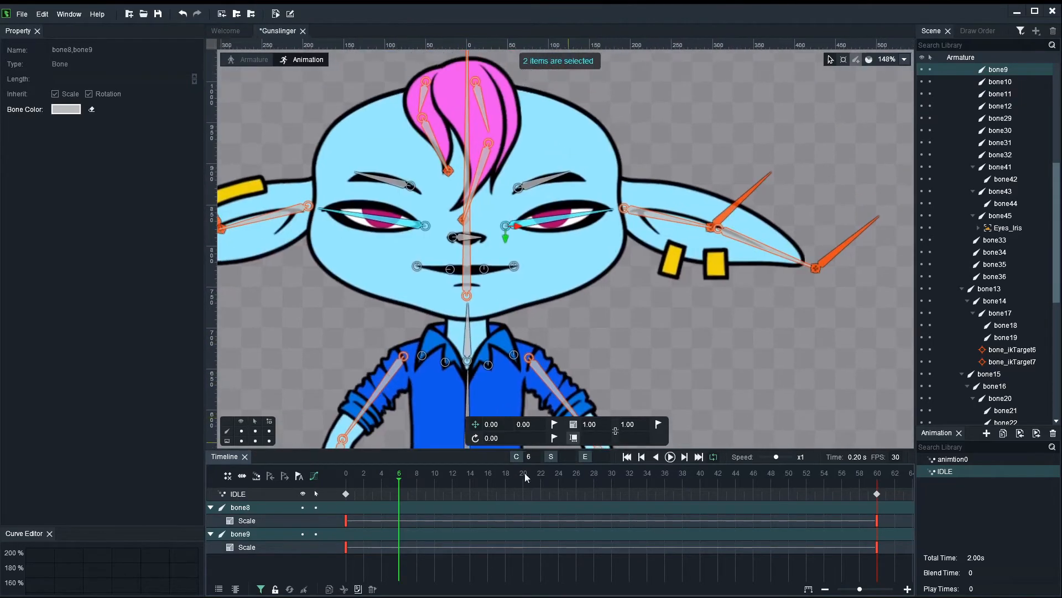
{"action": "left_click_drag", "start_coordinate": [411, 483], "coordinate": [435, 486]}
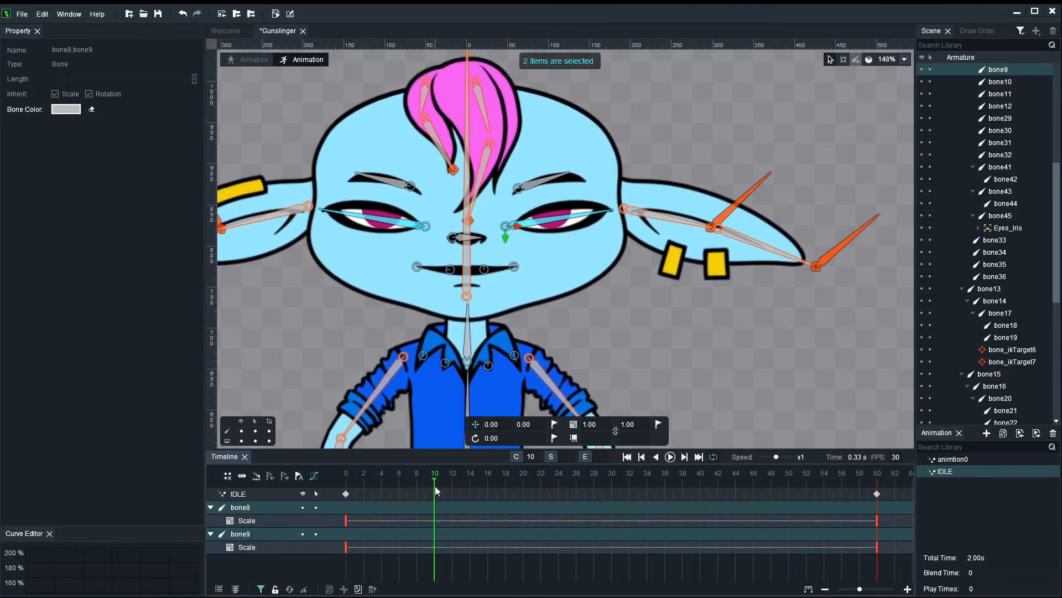
{"action": "scroll", "coordinate": [543, 268], "scroll_direction": "up", "scroll_amount": 2}
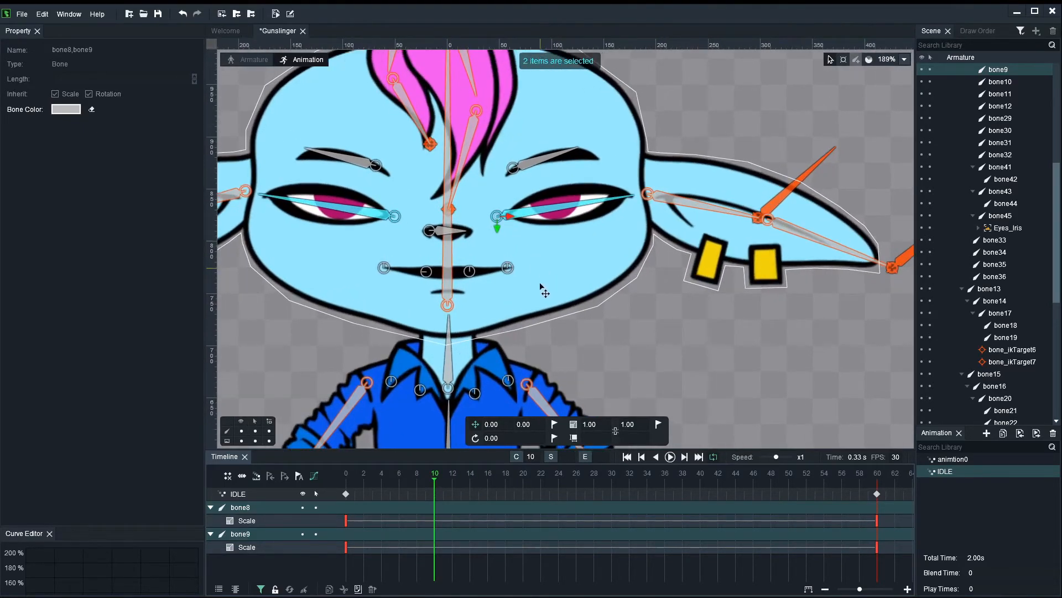
{"action": "left_click", "coordinate": [657, 424]}
{"action": "left_click", "coordinate": [471, 479]}
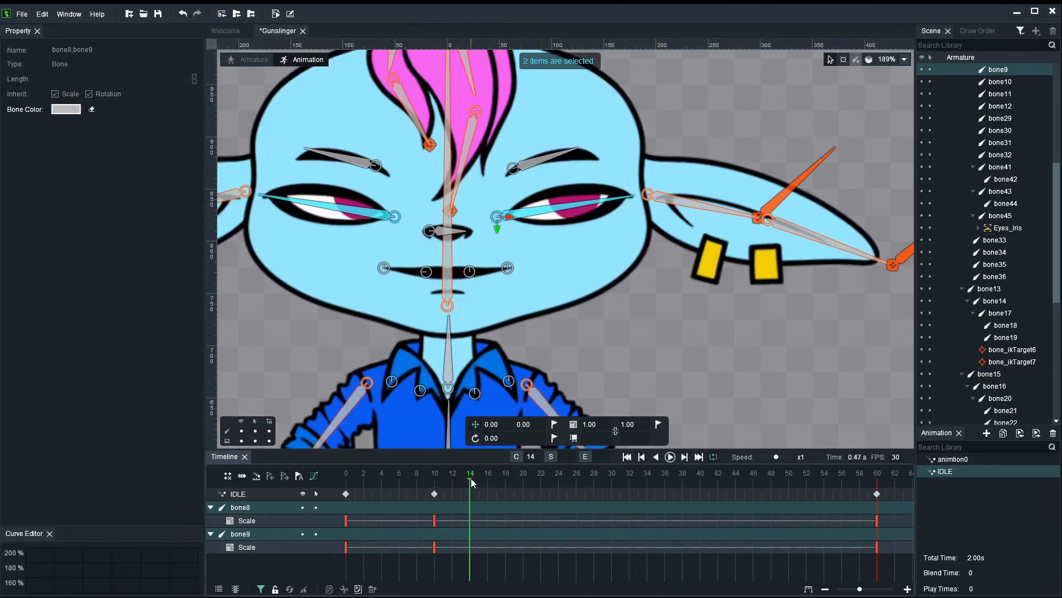
{"action": "left_click", "coordinate": [658, 425]}
Step: Set the Y scale of bone8 and bone9 to 0.10 at frame 12, key it and deselect the bones
{"action": "left_click_drag", "start_coordinate": [427, 479], "coordinate": [453, 480]}
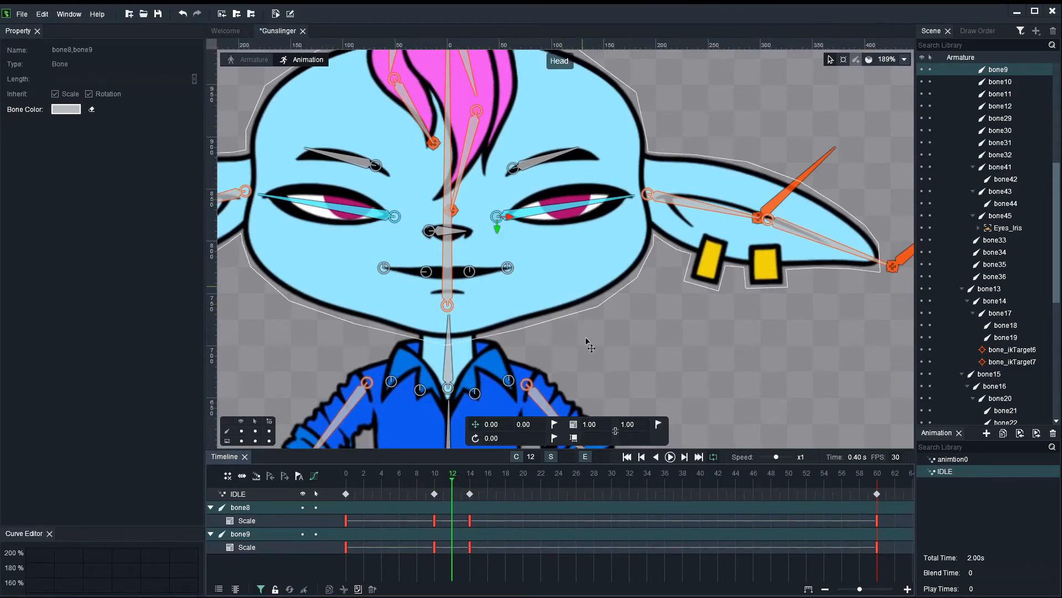
{"action": "left_click_drag", "start_coordinate": [628, 424], "coordinate": [625, 427]}
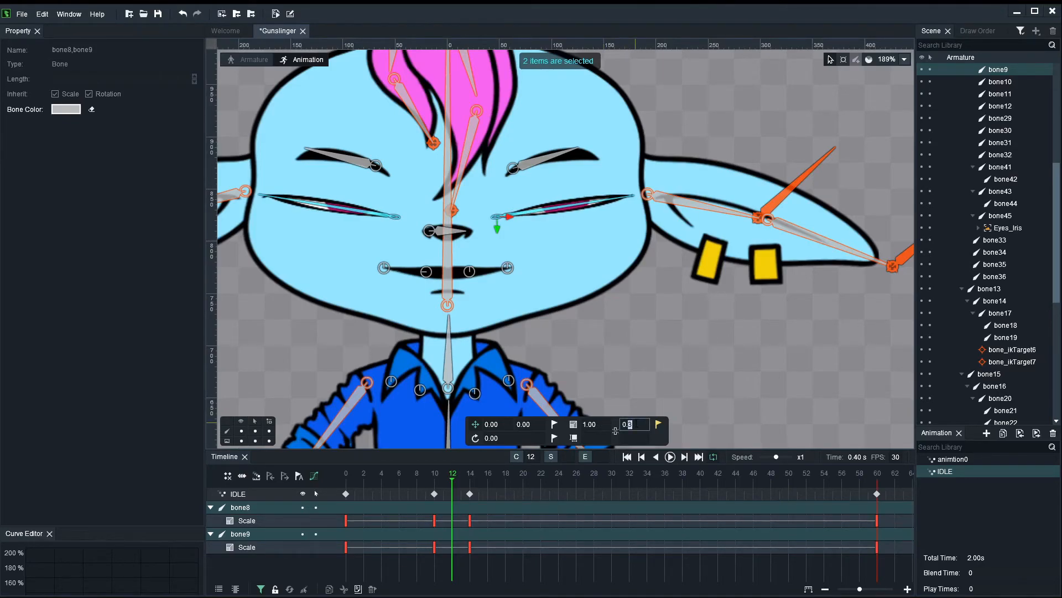
{"action": "key", "text": "Return"}
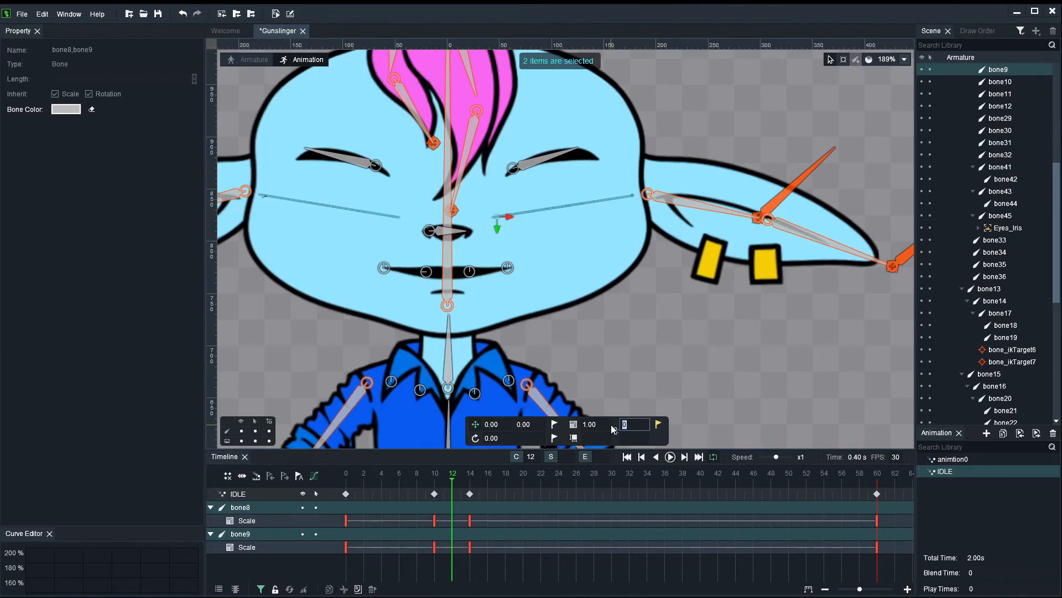
{"action": "key", "text": "Return"}
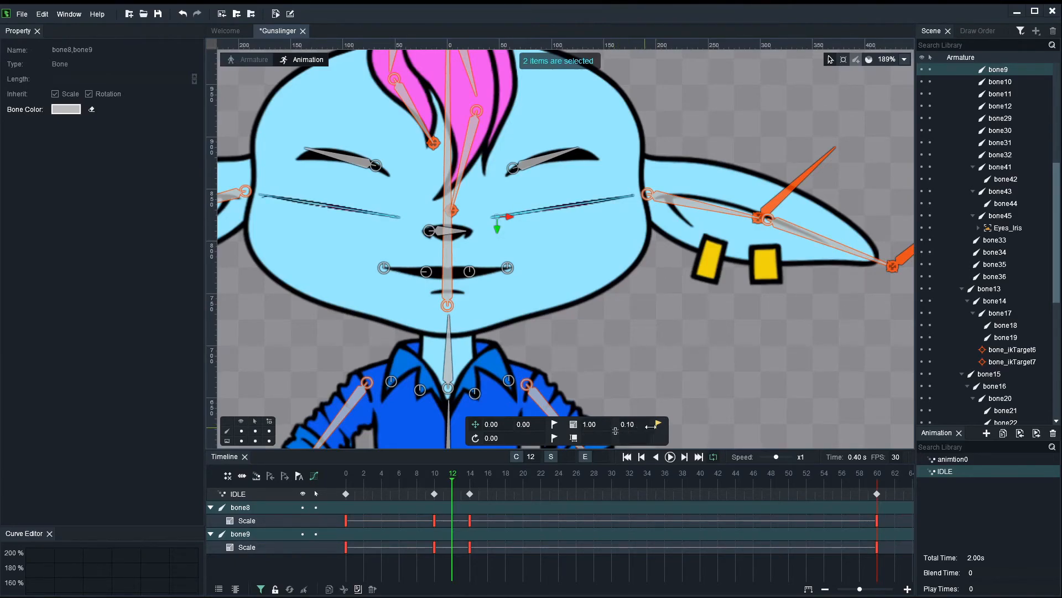
{"action": "left_click", "coordinate": [667, 376]}
Step: Play the IDLE animation from the start to examine the blink timing against the iris movement
{"action": "left_click", "coordinate": [349, 475]}
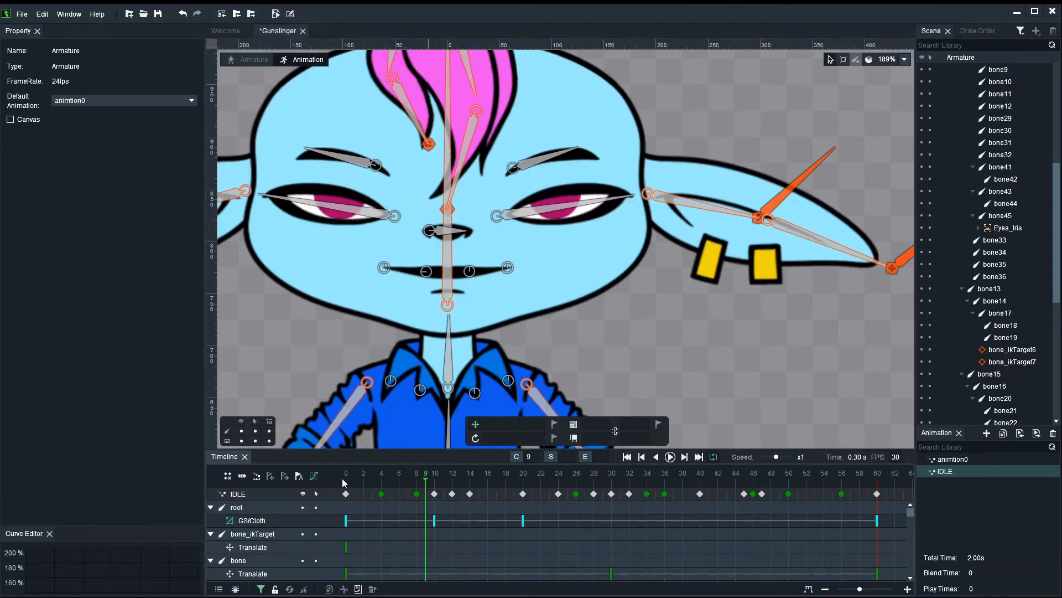
{"action": "key", "text": "space"}
{"action": "key", "text": "space"}
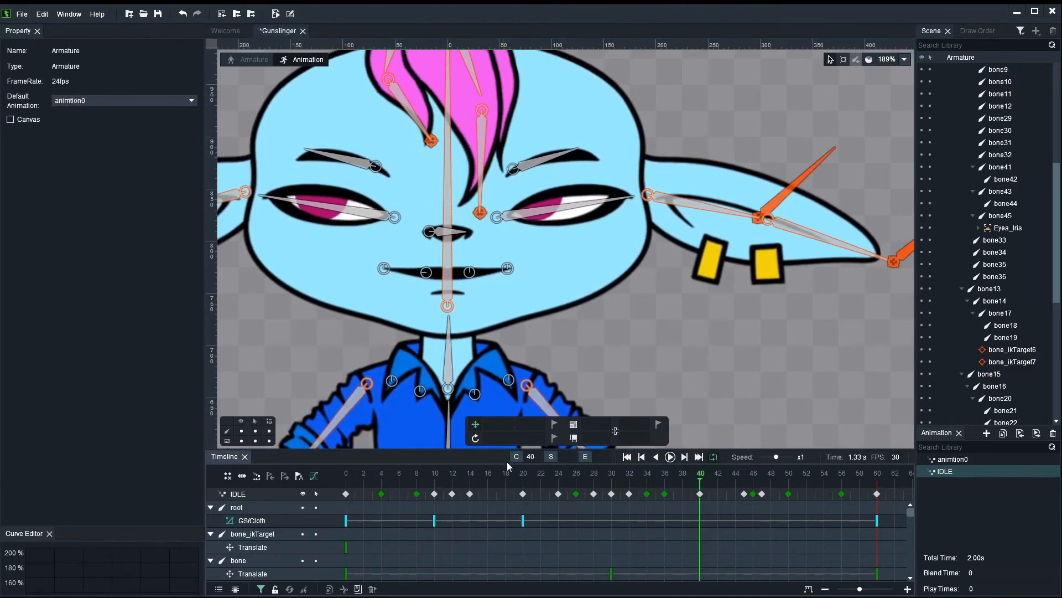
Step: Move the bone8 scale keys on either side of frame 12 to frames 8 and 16, and play the IDLE animation
{"action": "left_click_drag", "start_coordinate": [372, 477], "coordinate": [346, 476]}
{"action": "left_click", "coordinate": [525, 213]}
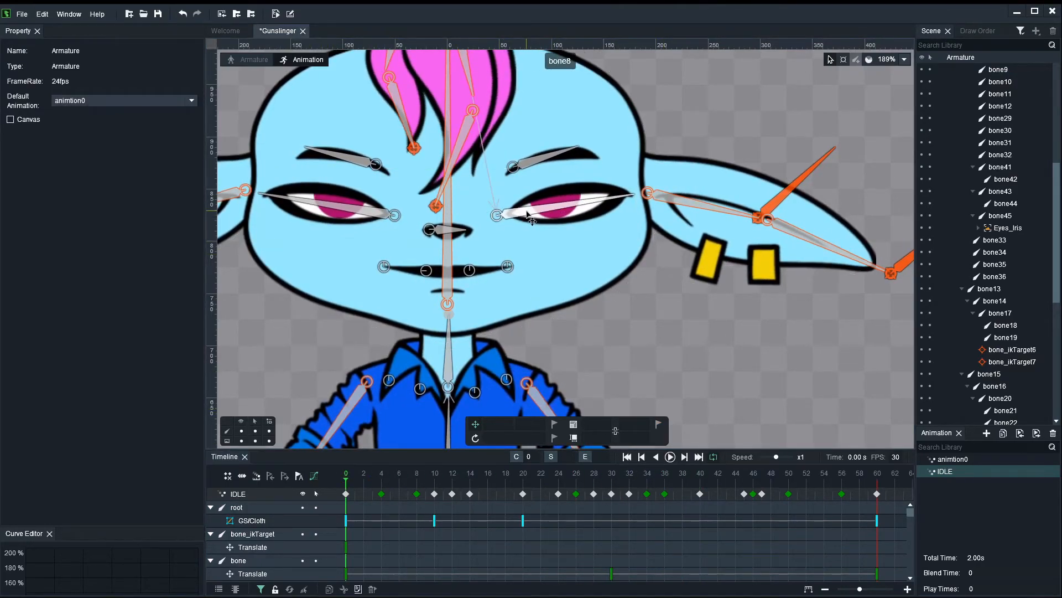
{"action": "left_click_drag", "start_coordinate": [434, 494], "coordinate": [480, 495]}
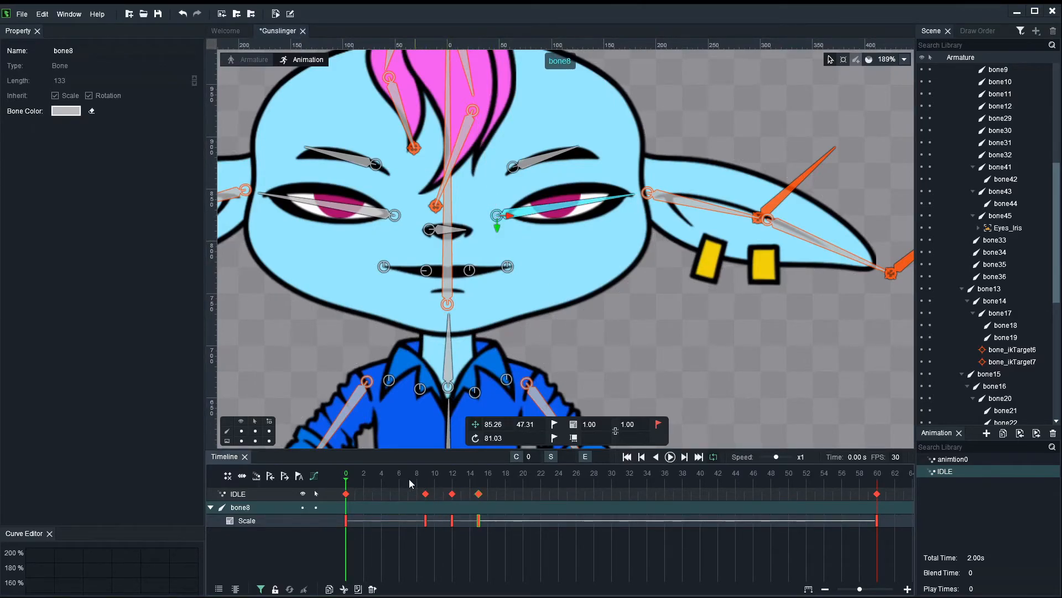
{"action": "key", "text": "space"}
{"action": "left_click_drag", "start_coordinate": [426, 494], "coordinate": [419, 495]}
{"action": "left_click", "coordinate": [591, 362]}
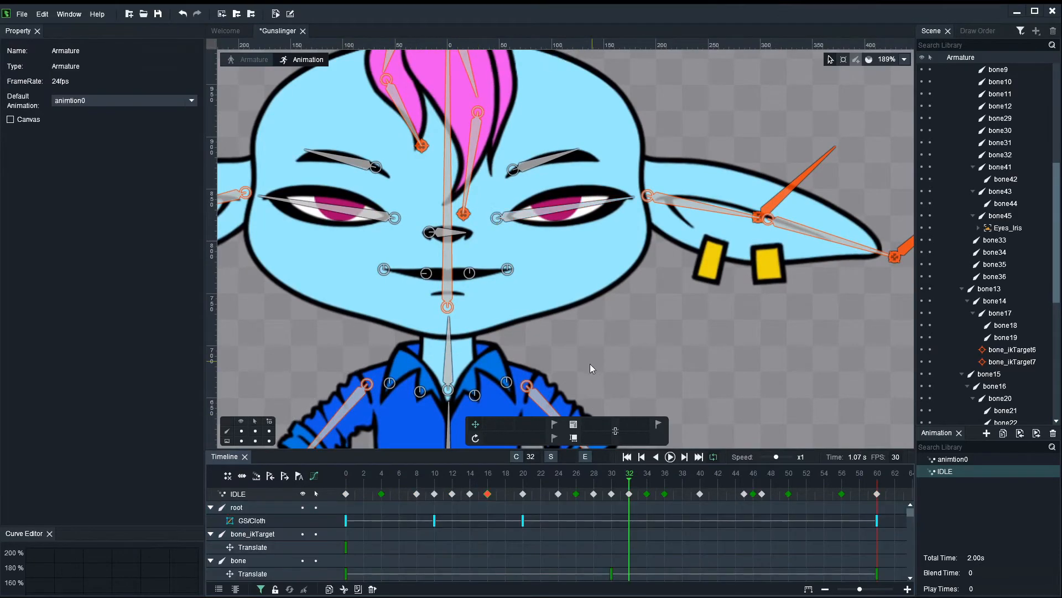
{"action": "key", "text": "space"}
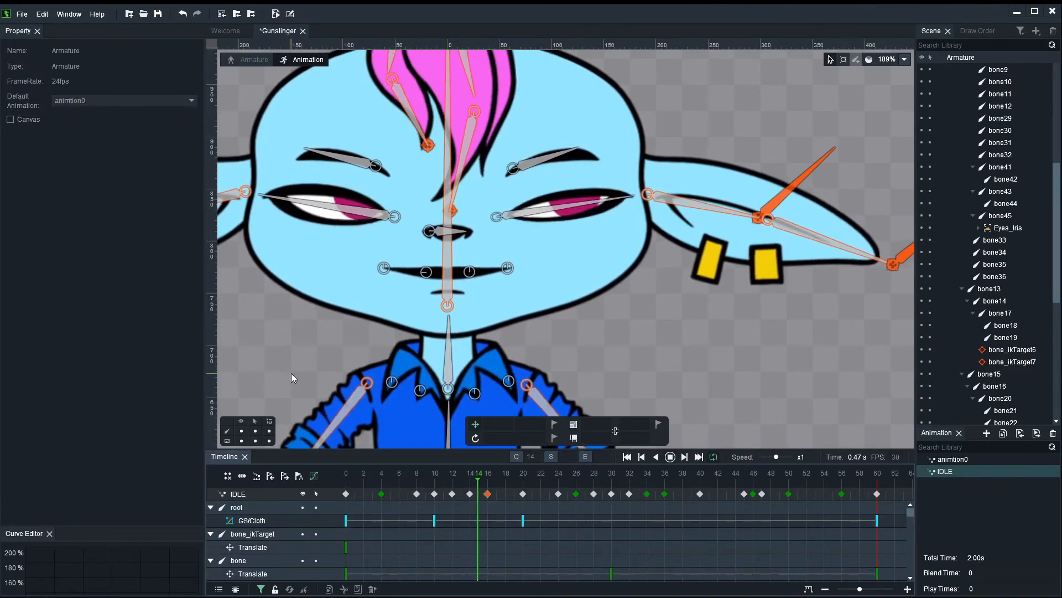
{"action": "key", "text": "space"}
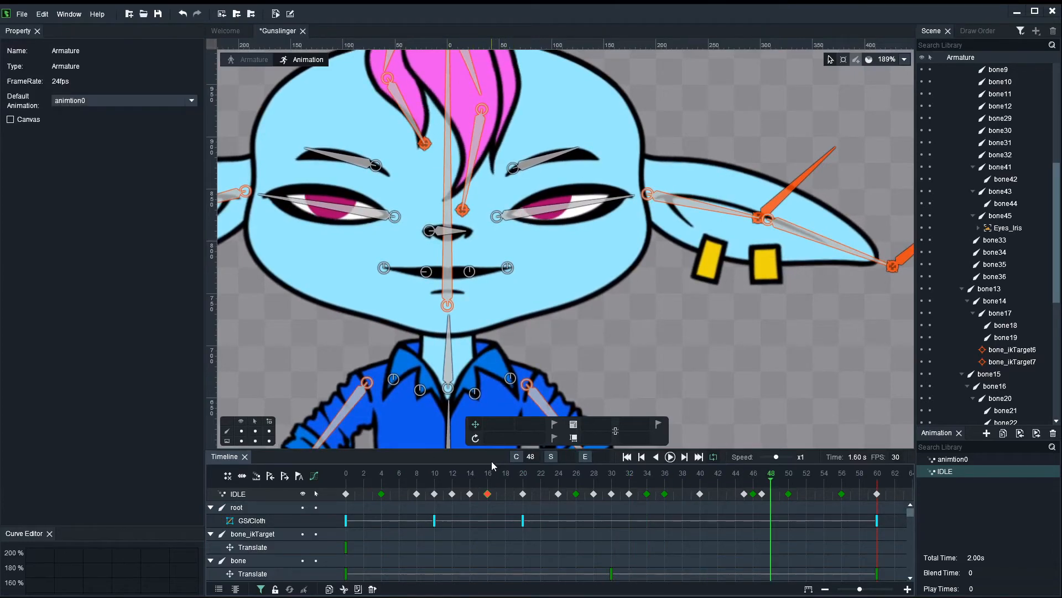
Step: Select bone8 and bone9 and key their current scale at frames 30 and 34
{"action": "left_click", "coordinate": [242, 431]}
{"action": "left_click_drag", "start_coordinate": [459, 479], "coordinate": [594, 479]}
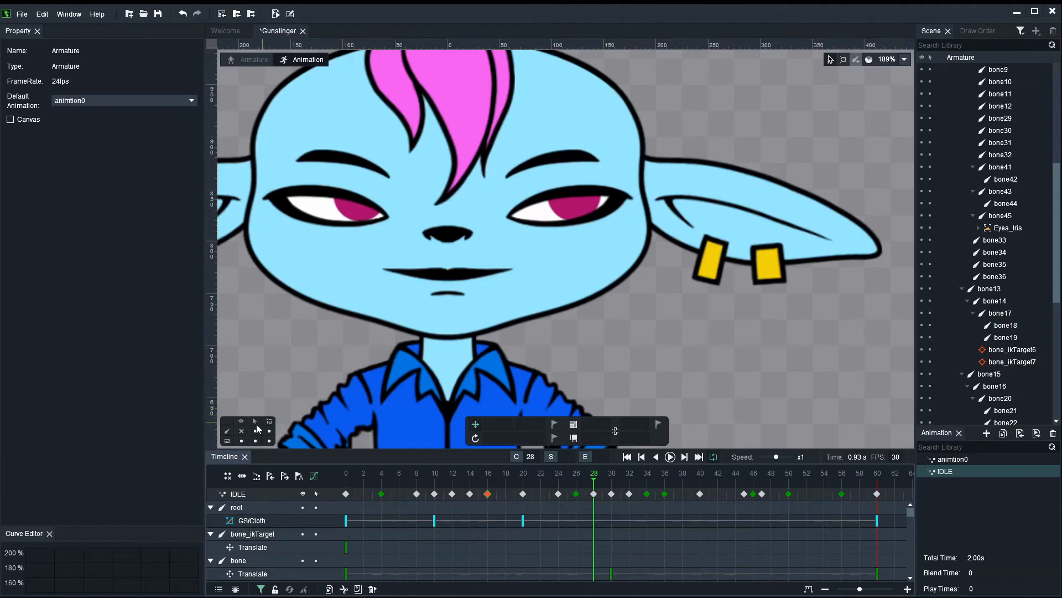
{"action": "left_click", "coordinate": [242, 431]}
{"action": "left_click", "coordinate": [353, 218]}
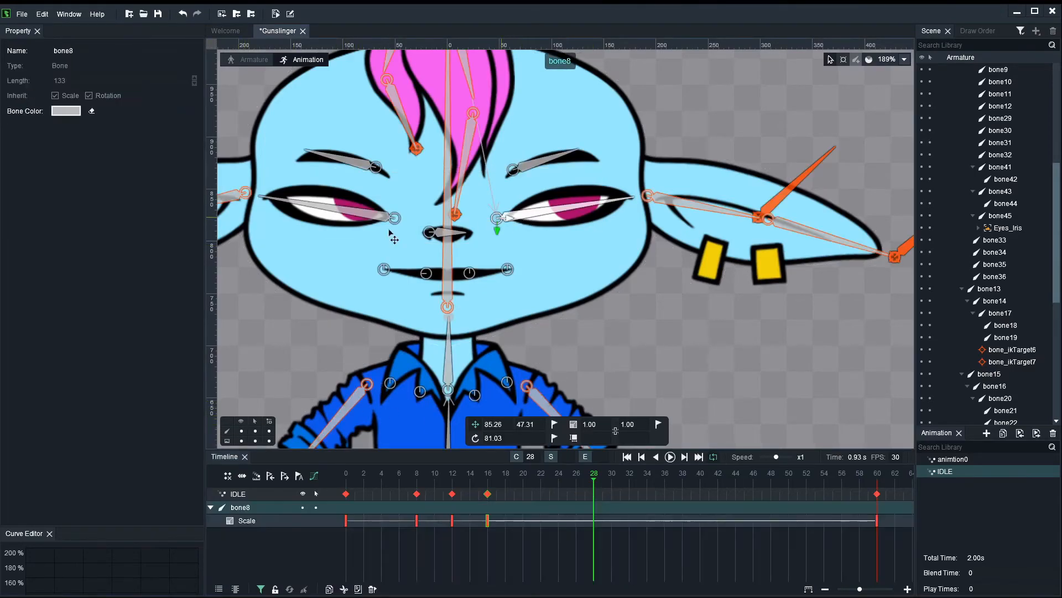
{"action": "left_click", "coordinate": [353, 219], "text": "shift"}
{"action": "left_click_drag", "start_coordinate": [407, 487], "coordinate": [651, 487]}
{"action": "left_click", "coordinate": [657, 424]}
{"action": "left_click", "coordinate": [658, 424]}
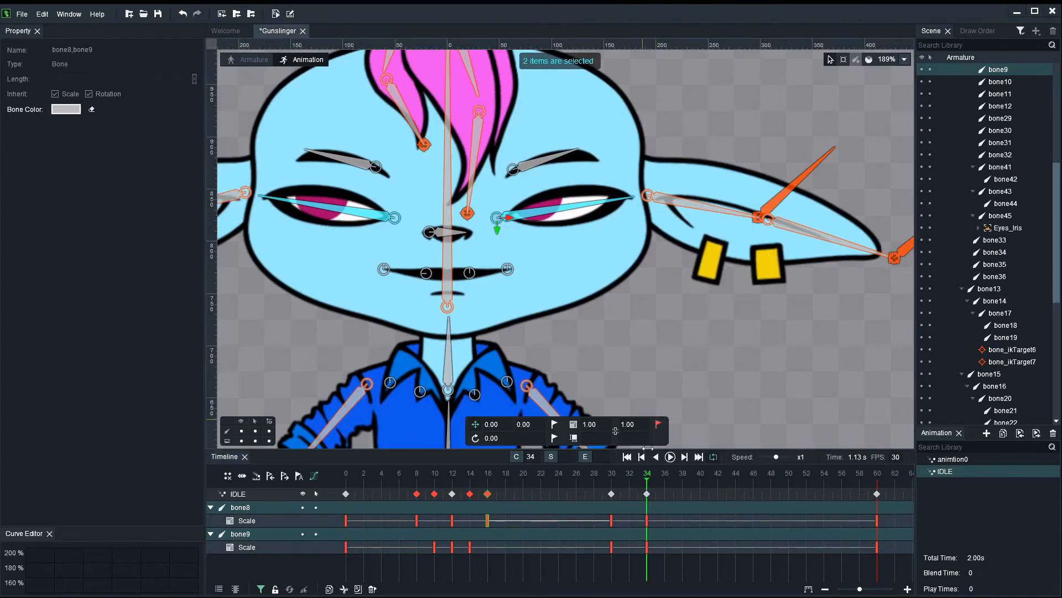
Step: Key a Y scale of 0.10 for bone8 and bone9 at frame 32 and move the surrounding keys to frames 28 and 36
{"action": "left_click", "coordinate": [631, 487]}
{"action": "double_click", "coordinate": [631, 424]}
{"action": "type", "text": "1"}
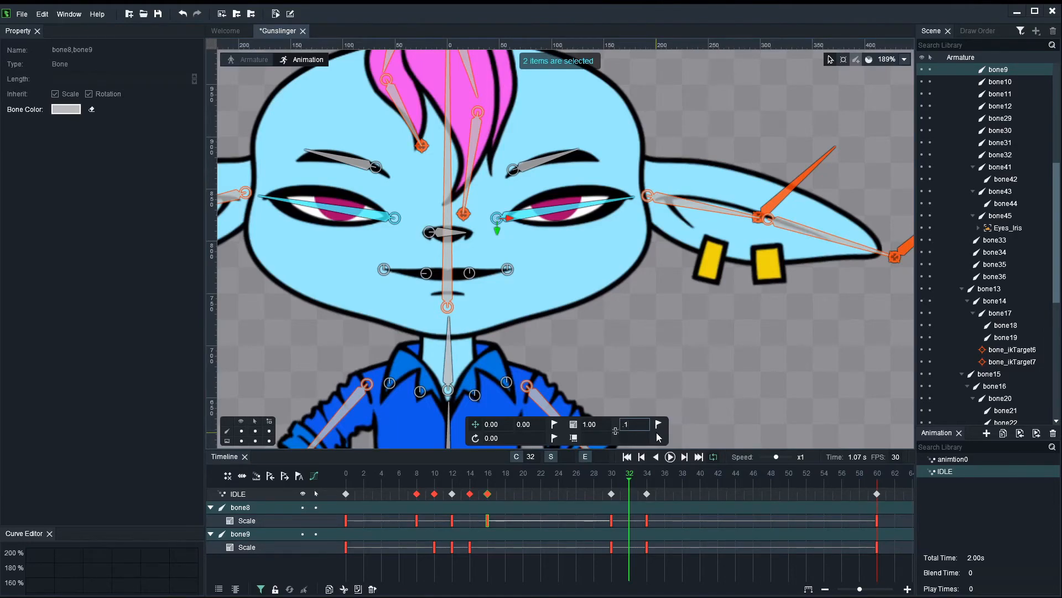
{"action": "key", "text": "Return"}
{"action": "left_click_drag", "start_coordinate": [613, 495], "coordinate": [663, 495]}
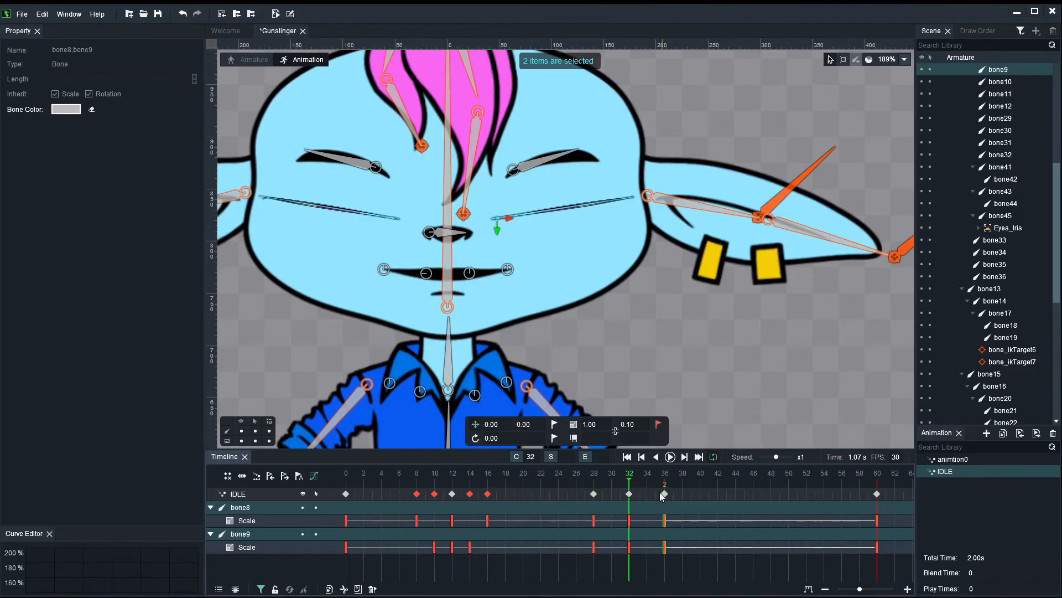
Step: Key the current scale of bone8 and bone9 at frames 46 and 50
{"action": "left_click_drag", "start_coordinate": [561, 481], "coordinate": [790, 485]}
{"action": "left_click", "coordinate": [658, 424]}
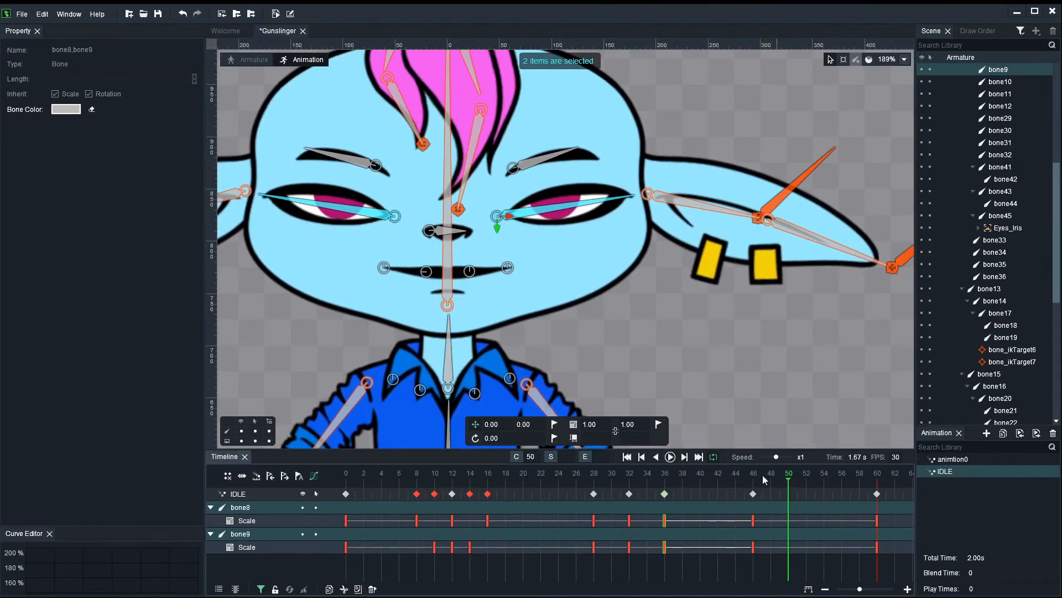
{"action": "left_click", "coordinate": [657, 425]}
Step: Key a Y scale of 0.10 for bone8 and bone9 at frame 48 and move the surrounding keys to frames 44 and 52
{"action": "left_click", "coordinate": [770, 485]}
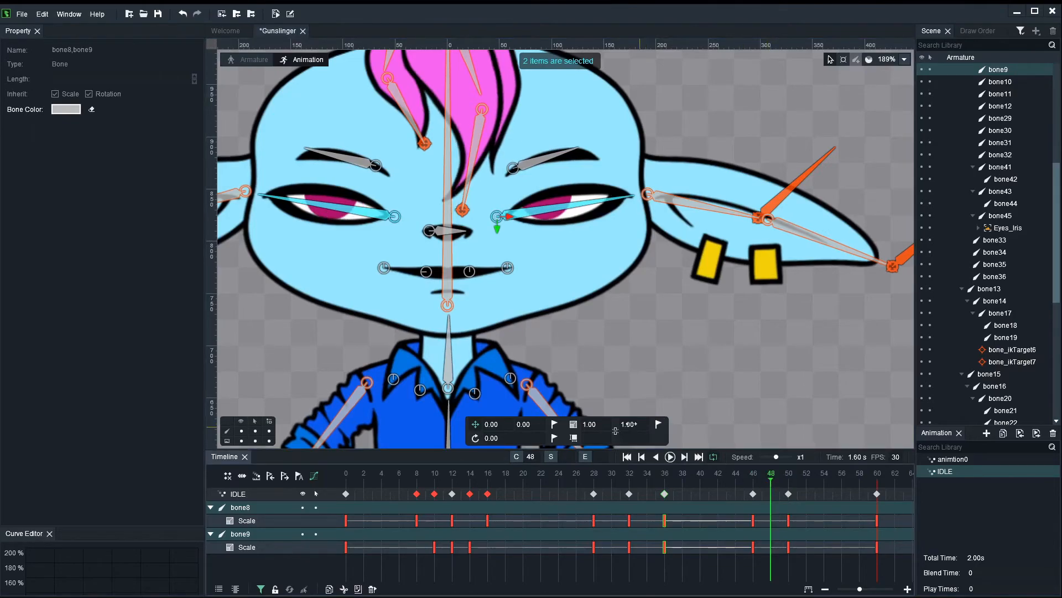
{"action": "double_click", "coordinate": [629, 424]}
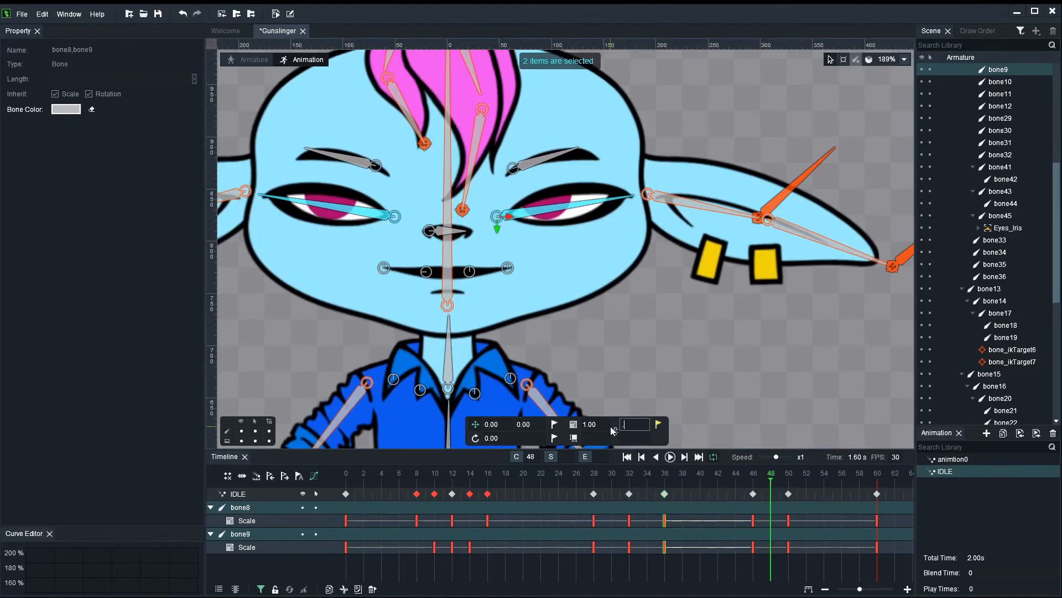
{"action": "type", "text": ".1"}
{"action": "key", "text": "Return"}
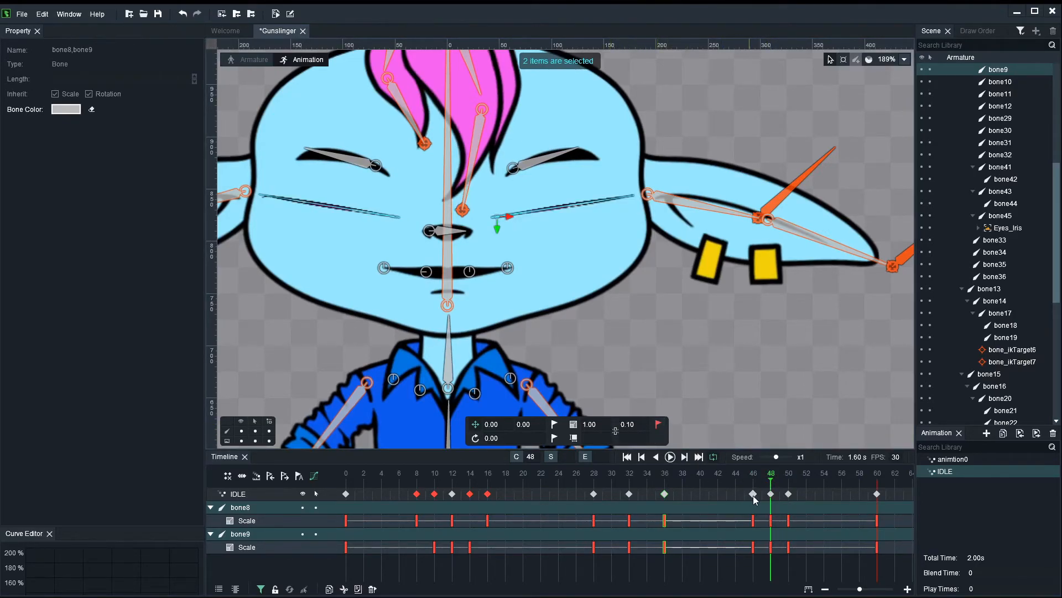
{"action": "left_click_drag", "start_coordinate": [753, 493], "coordinate": [806, 494]}
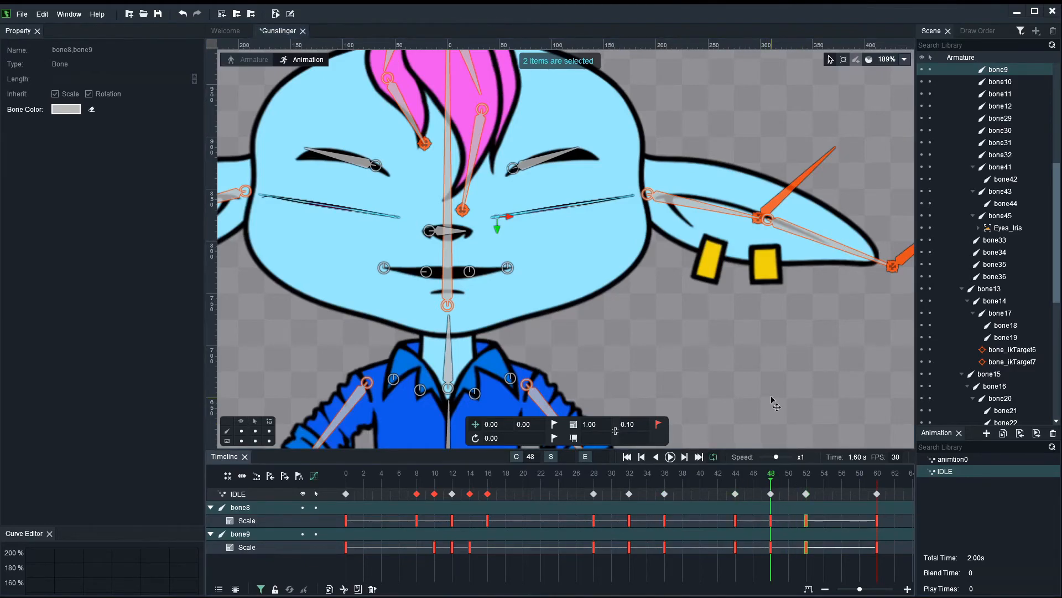
Step: Deselect the eye bones, hide all bones and play the IDLE animation to examine the blinks
{"action": "left_click", "coordinate": [748, 388]}
{"action": "scroll", "coordinate": [748, 388], "scroll_direction": "down", "scroll_amount": 3}
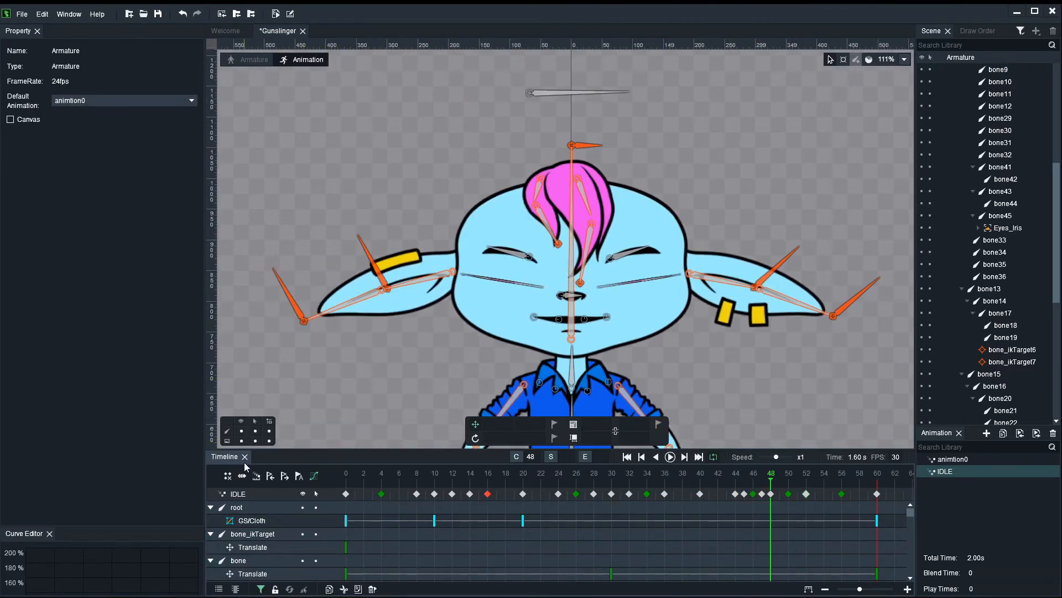
{"action": "left_click", "coordinate": [241, 431]}
{"action": "key", "text": "space"}
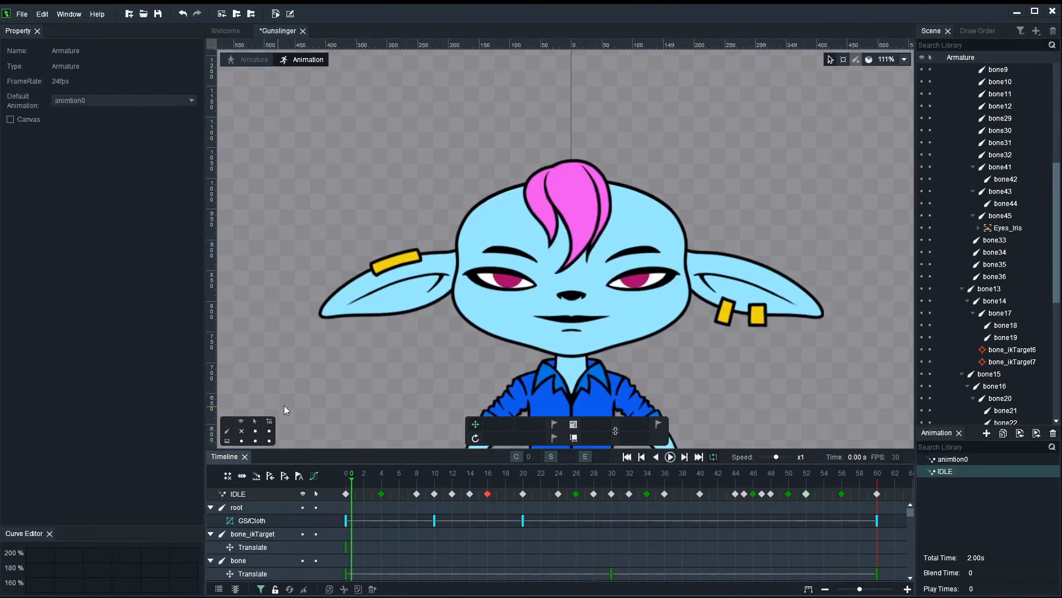
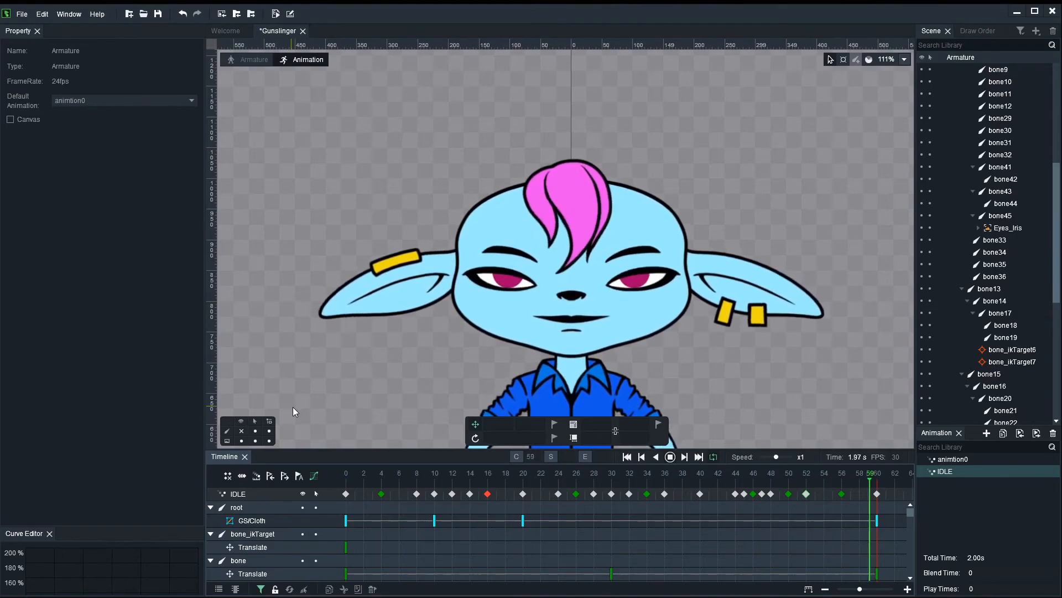
{"action": "key", "text": "space"}
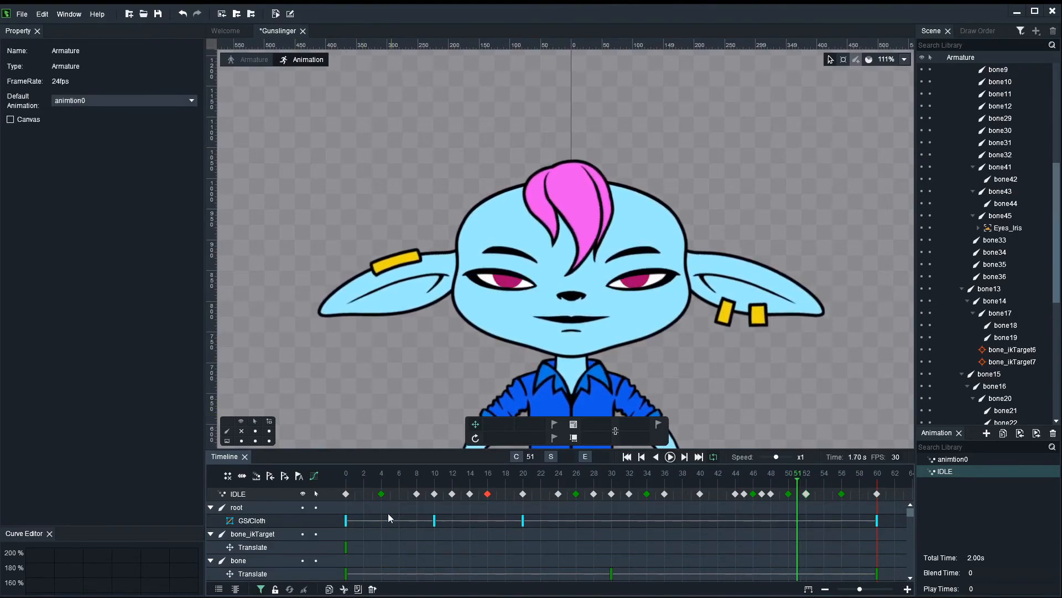
Step: Show the bones again, select the eyebrow bones bone10 and bone11, and key their translation at frames 10 and 20
{"action": "left_click", "coordinate": [346, 477]}
{"action": "left_click", "coordinate": [241, 431]}
{"action": "scroll", "coordinate": [626, 291], "scroll_direction": "up", "scroll_amount": 3}
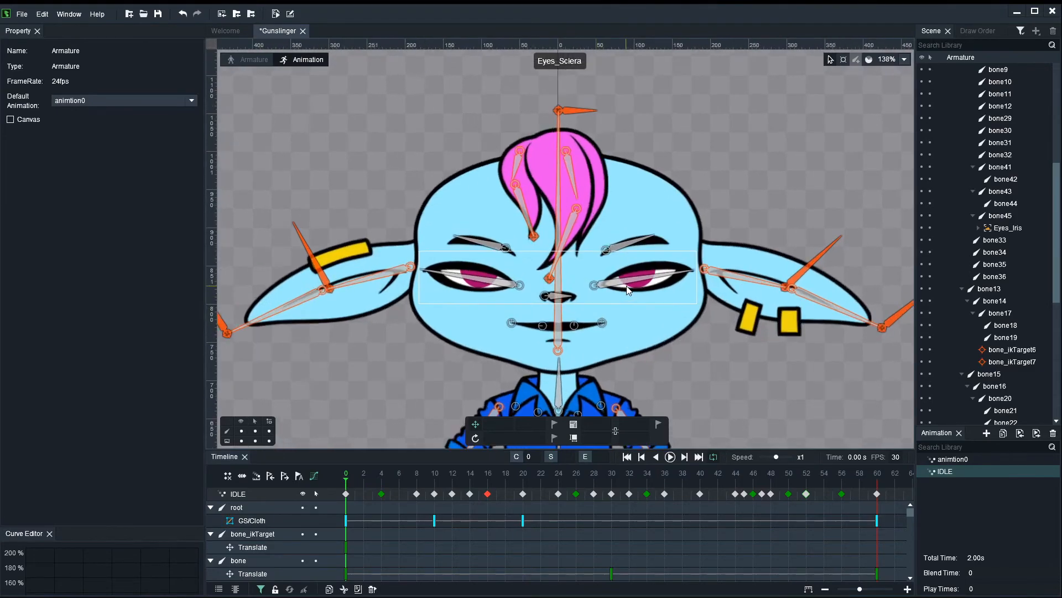
{"action": "left_click", "coordinate": [620, 239]}
{"action": "left_click", "coordinate": [463, 235], "text": "ctrl"}
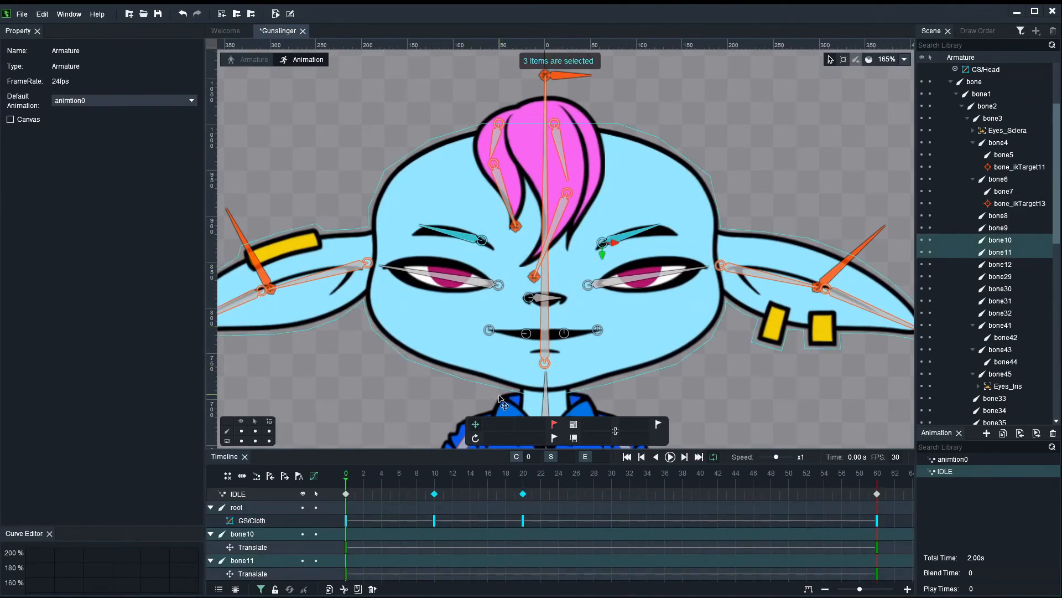
{"action": "scroll", "coordinate": [499, 394], "scroll_direction": "up", "scroll_amount": 2}
{"action": "left_click", "coordinate": [435, 476]}
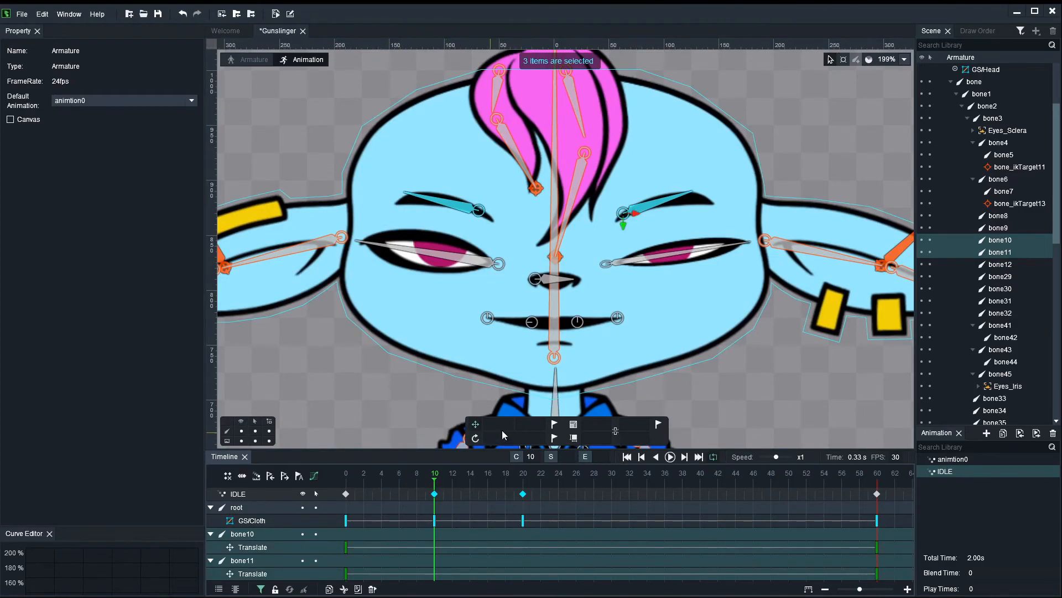
{"action": "left_click", "coordinate": [553, 424]}
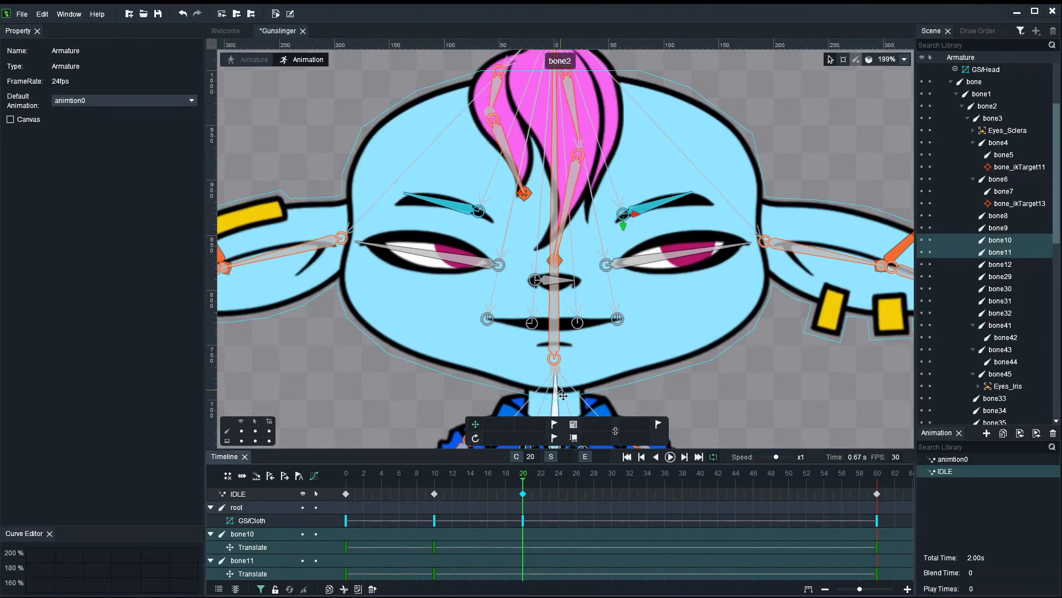
Step: Try lowering the eyebrow bones bone10 and bone11 slightly at frame 15, and scrub back to frame 9
{"action": "left_click", "coordinate": [480, 483]}
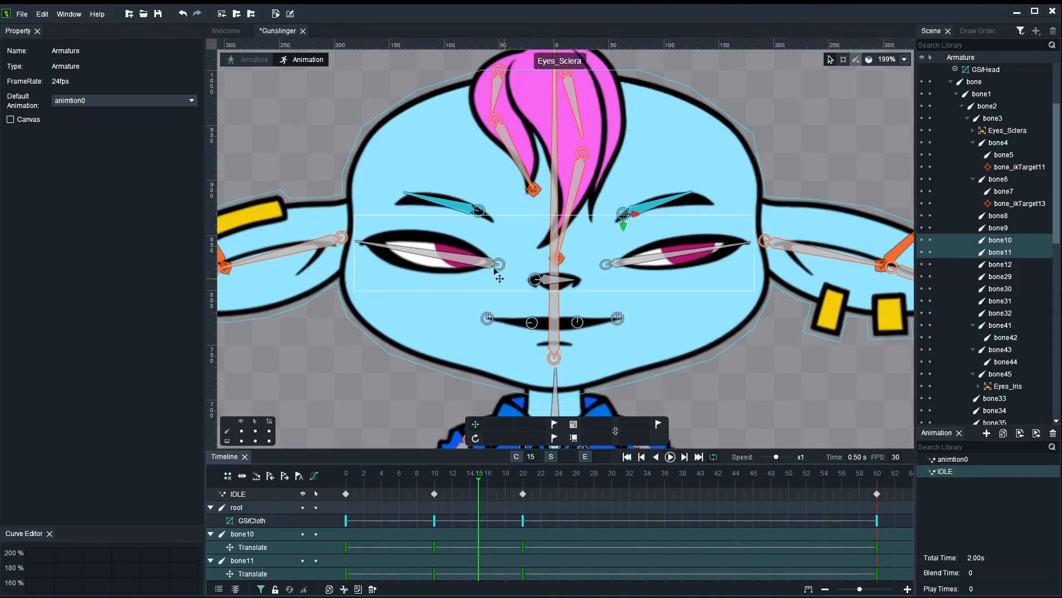
{"action": "left_click_drag", "start_coordinate": [623, 231], "coordinate": [623, 233]}
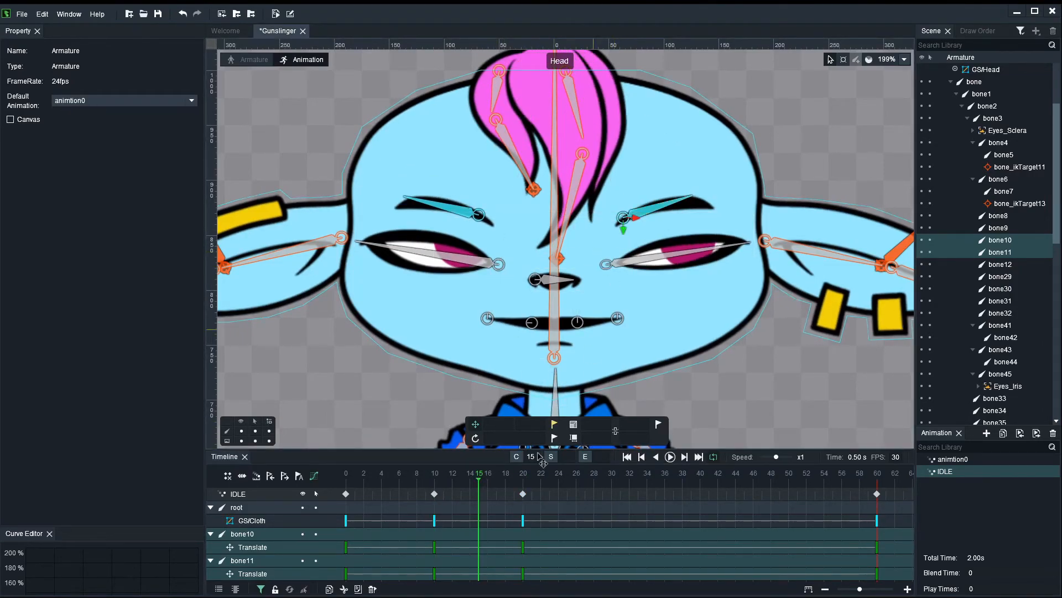
{"action": "mouse_move", "coordinate": [430, 480]}
{"action": "left_mouse_down"}
{"action": "mouse_move", "coordinate": [456, 481]}
{"action": "mouse_move", "coordinate": [425, 478]}
{"action": "left_mouse_up"}
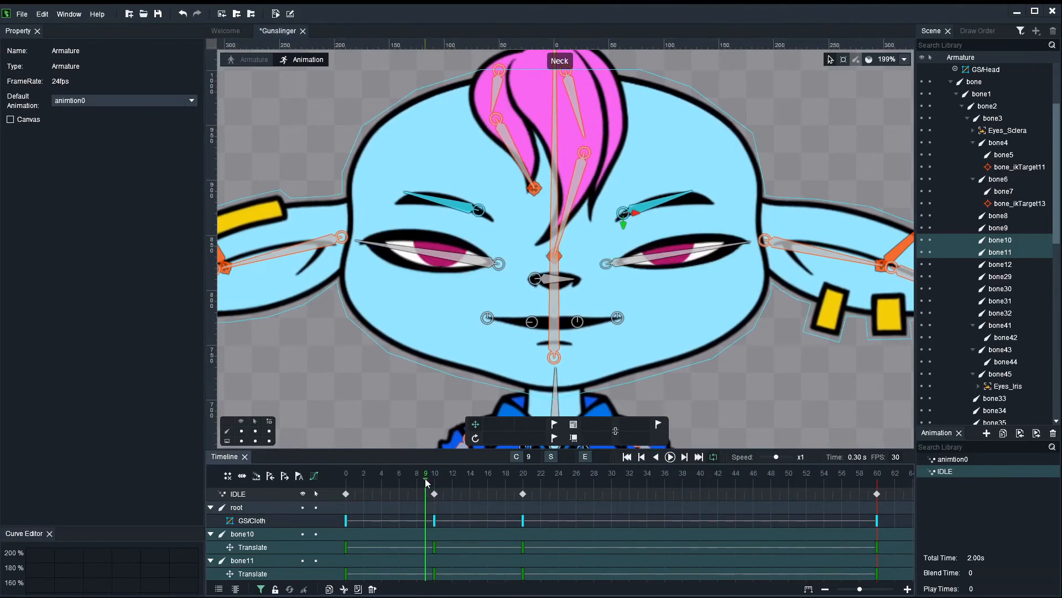
{"action": "left_click", "coordinate": [522, 493]}
{"action": "left_click_drag", "start_coordinate": [482, 483], "coordinate": [431, 492]}
Step: Select bone8 and bone9 and move the bone9 scale keys of the first blink to frames 8 and 16
{"action": "left_click", "coordinate": [453, 256]}
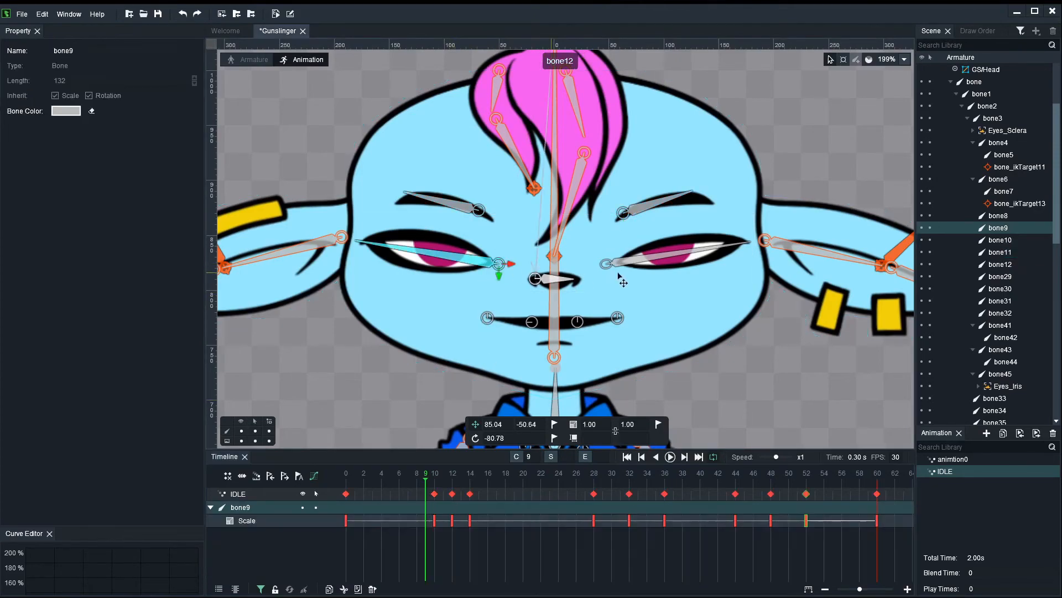
{"action": "left_click", "coordinate": [639, 258], "text": "ctrl"}
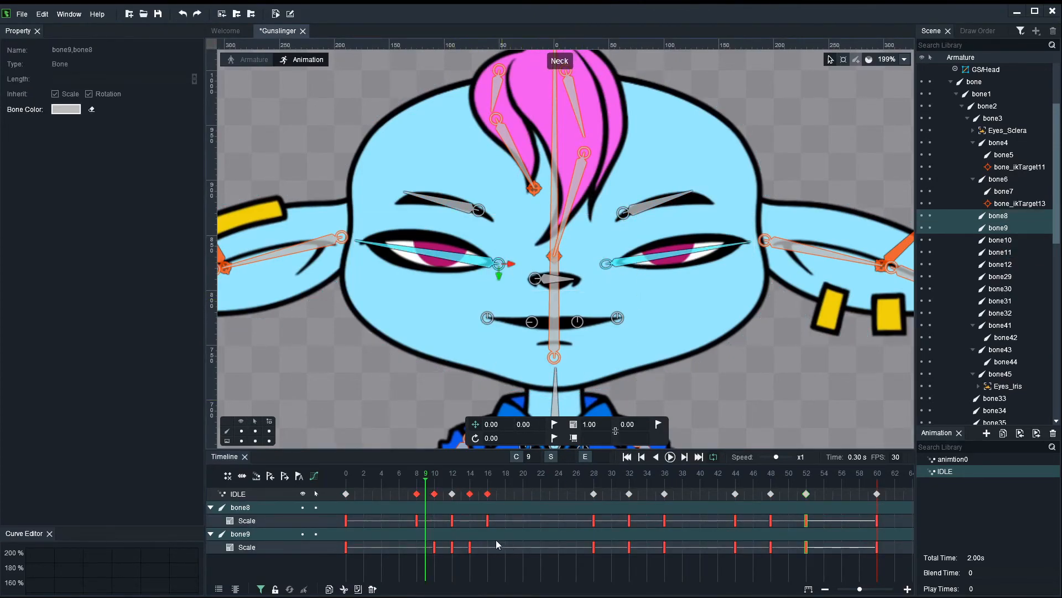
{"action": "left_click_drag", "start_coordinate": [434, 494], "coordinate": [488, 497]}
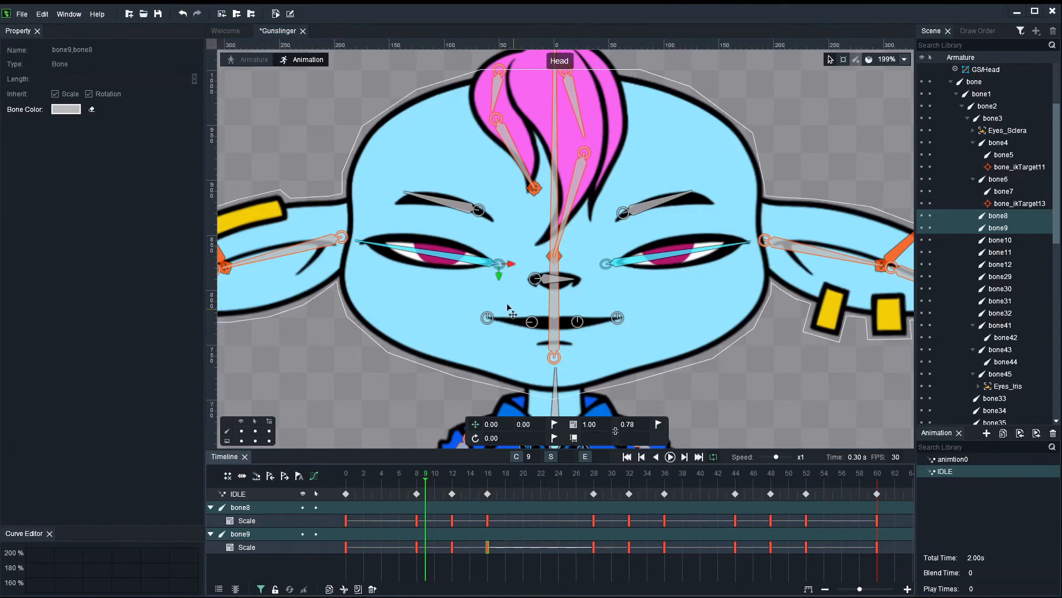
Step: Select bone9 alone and move its scale keys around the first blink to frames 9 and 15
{"action": "left_click", "coordinate": [491, 271]}
{"action": "right_click", "coordinate": [481, 313]}
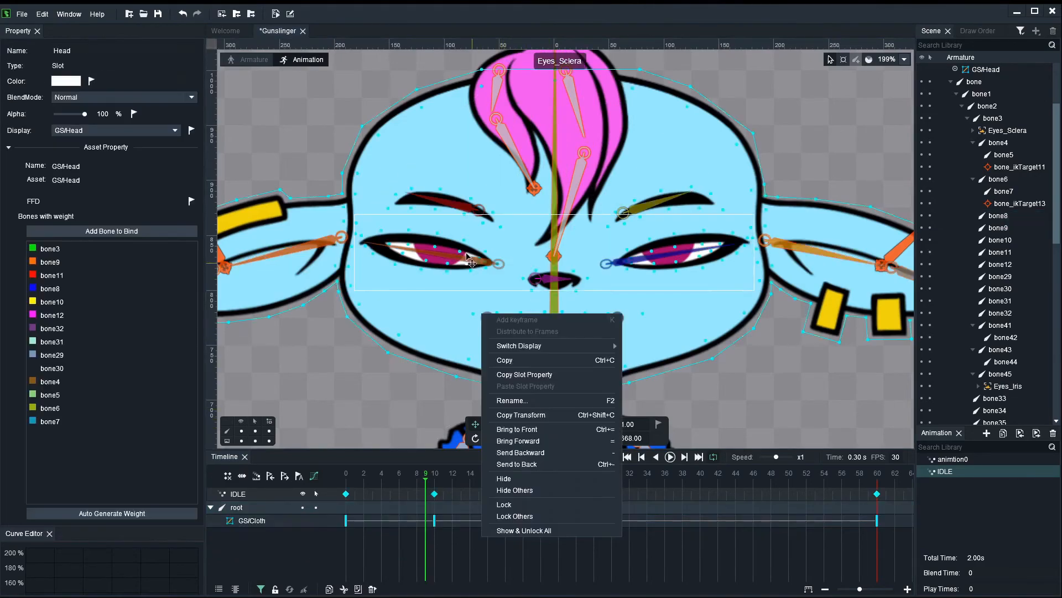
{"action": "left_click", "coordinate": [490, 263]}
{"action": "left_click", "coordinate": [487, 495]}
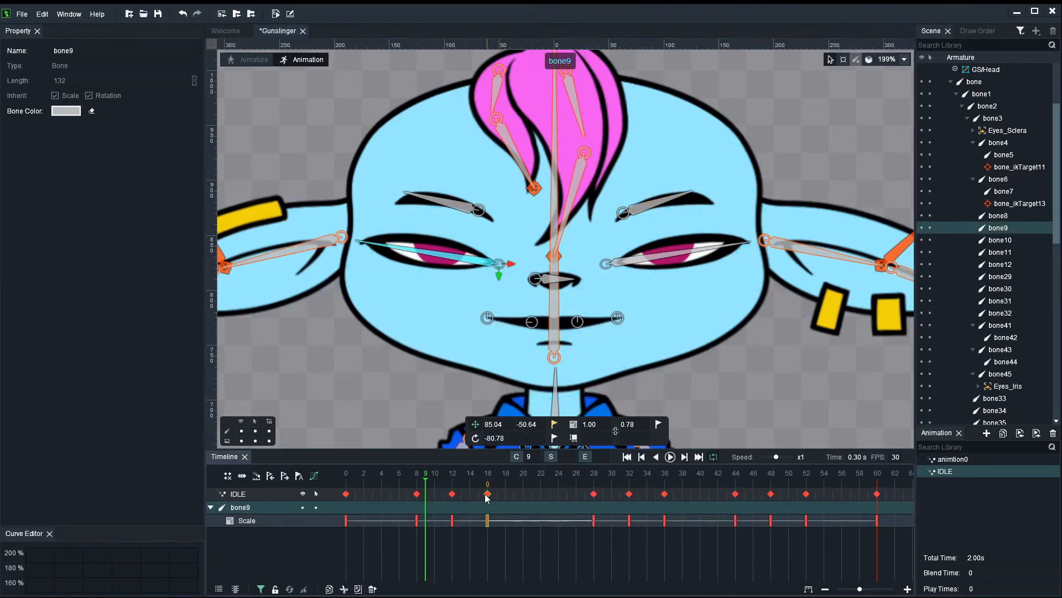
{"action": "left_click_drag", "start_coordinate": [419, 500], "coordinate": [400, 489]}
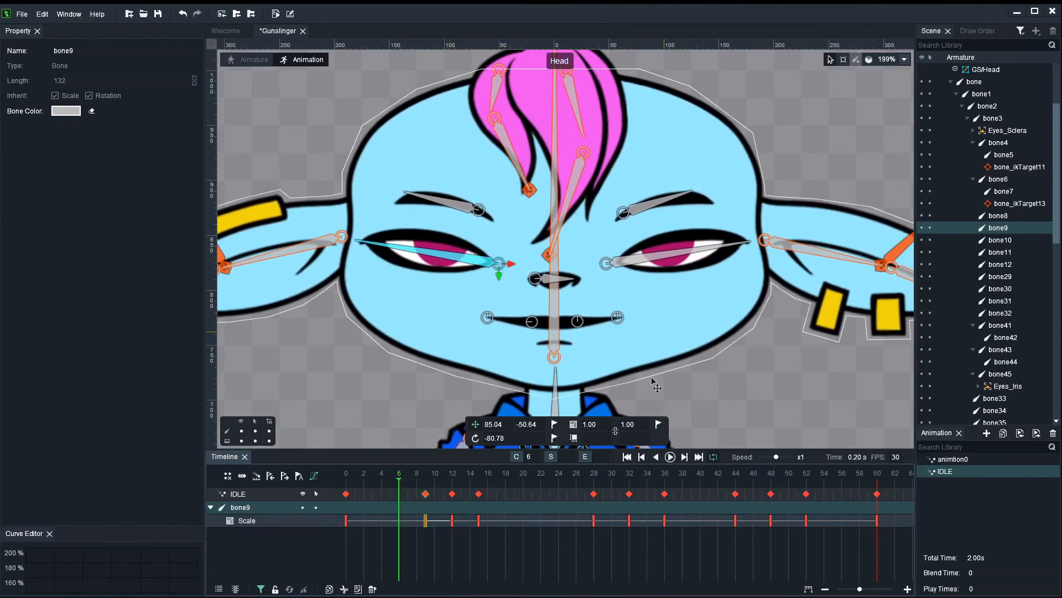
Step: Select bone8 and move its scale keys on either side of frame 32 to frames 29 and 35
{"action": "left_click", "coordinate": [644, 263]}
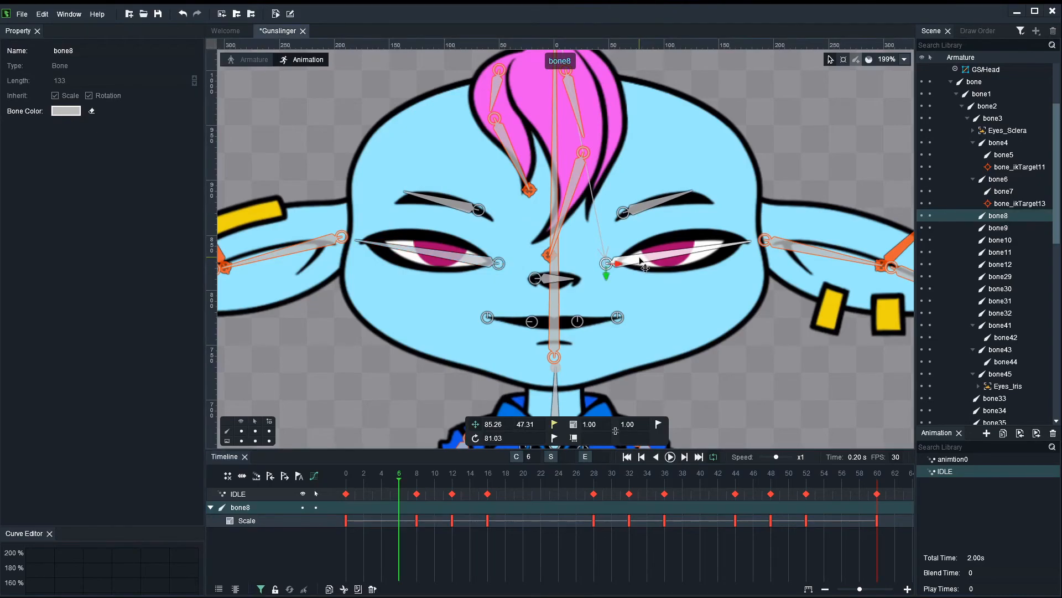
{"action": "right_click", "coordinate": [638, 314]}
{"action": "left_click", "coordinate": [626, 262]}
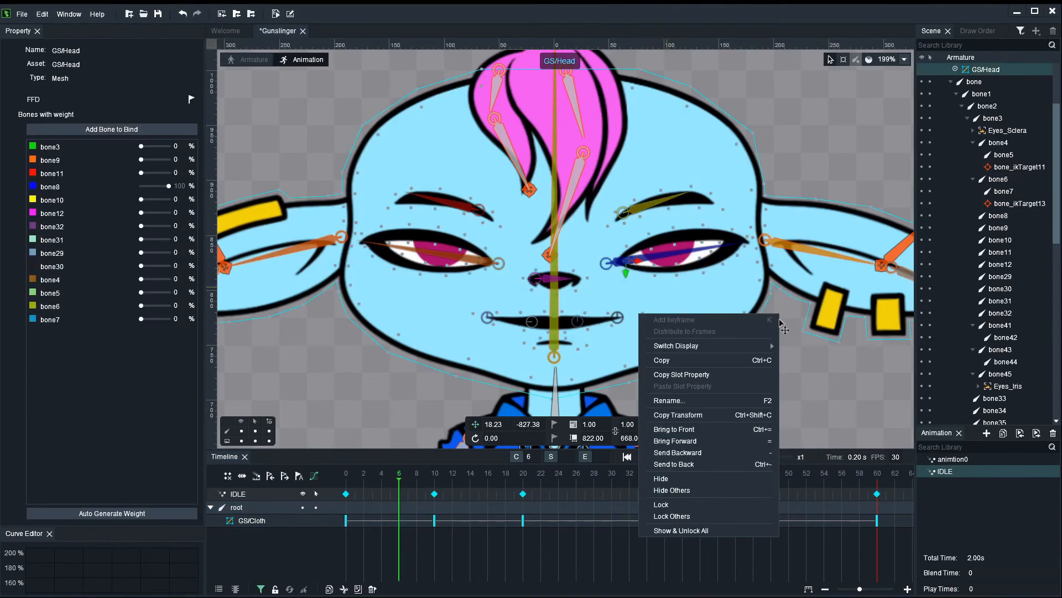
{"action": "double_click", "coordinate": [797, 361]}
{"action": "left_click", "coordinate": [645, 260]}
{"action": "left_click_drag", "start_coordinate": [598, 497], "coordinate": [606, 497]}
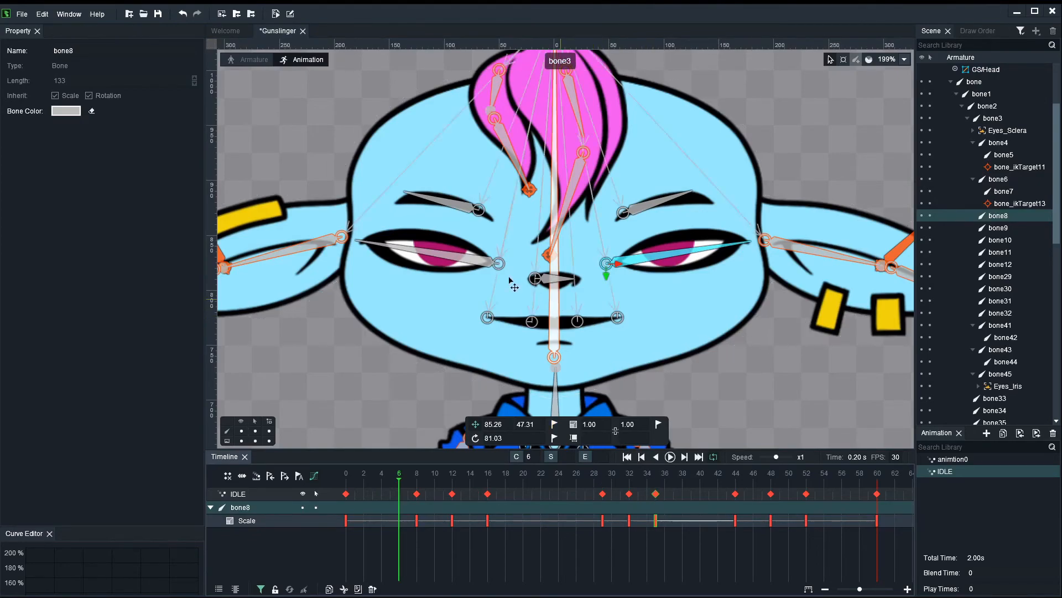
Step: Select bone9 and move its scale keys on either side of frame 48 to frames 45 and 51
{"action": "left_click", "coordinate": [474, 258]}
{"action": "left_click_drag", "start_coordinate": [738, 497], "coordinate": [797, 496]}
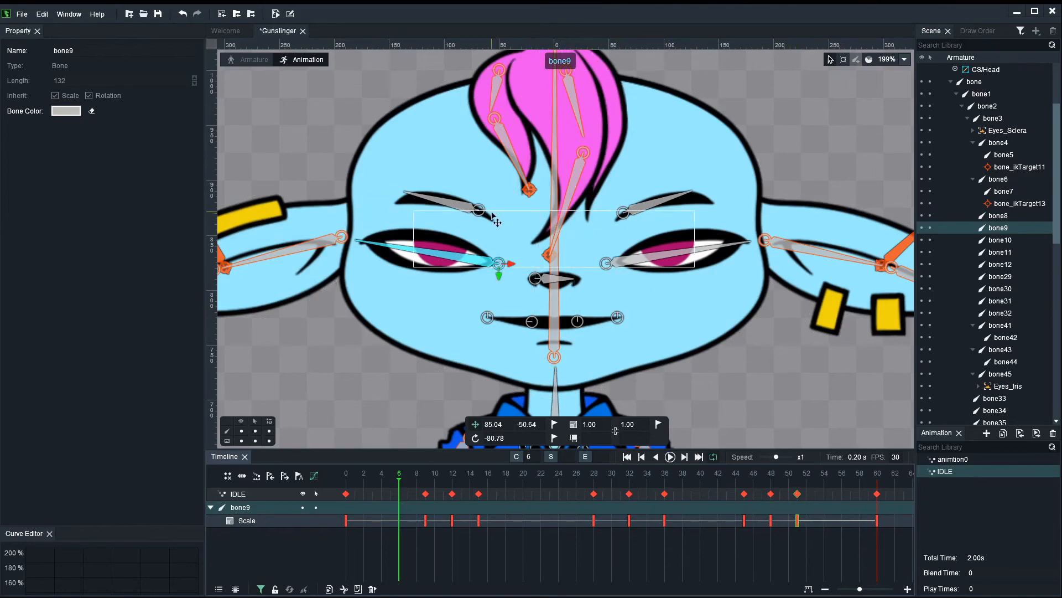
Step: Select eyebrow bones bone10 and bone11, set translate keys at frames 8 and 16, and lower the eyebrows slightly at frame 12
{"action": "left_click", "coordinate": [469, 210]}
{"action": "left_click", "coordinate": [630, 214], "text": "shift"}
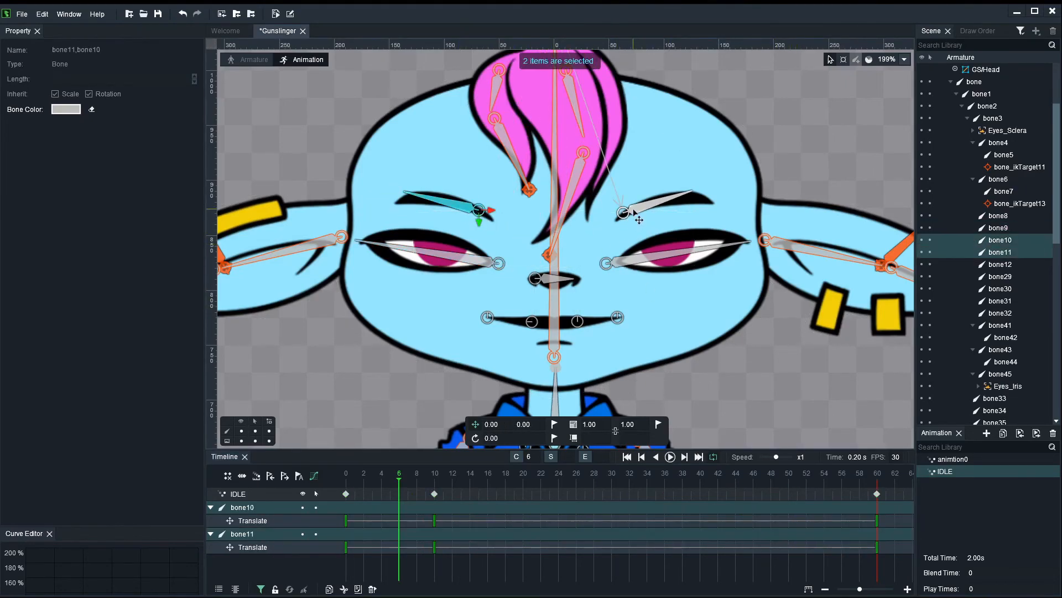
{"action": "left_click_drag", "start_coordinate": [399, 475], "coordinate": [426, 503]}
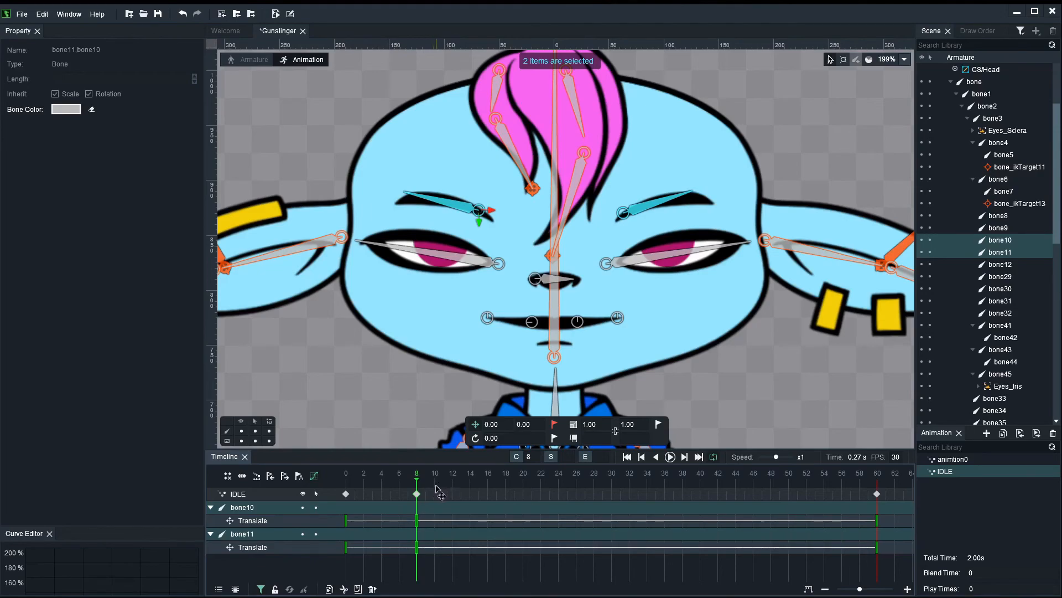
{"action": "left_click_drag", "start_coordinate": [436, 485], "coordinate": [490, 487]}
{"action": "left_click", "coordinate": [554, 424]}
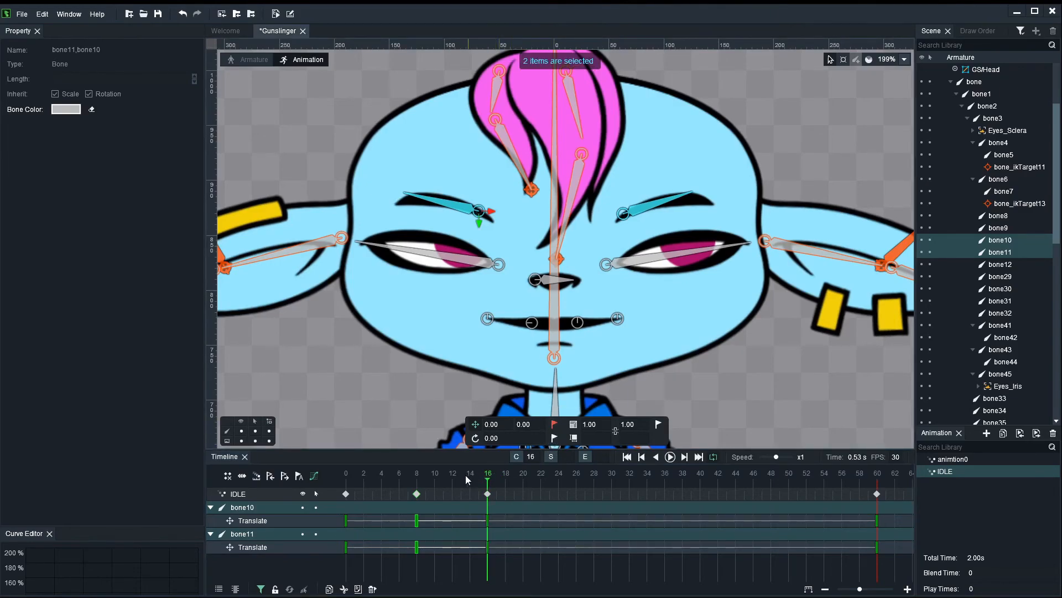
{"action": "left_click", "coordinate": [456, 480]}
{"action": "left_click_drag", "start_coordinate": [479, 224], "coordinate": [476, 234]}
Step: Add translate keys for bone10 and bone11 at frames 28 and 36, and lower both eyebrows at frame 32
{"action": "left_click_drag", "start_coordinate": [529, 484], "coordinate": [597, 483]}
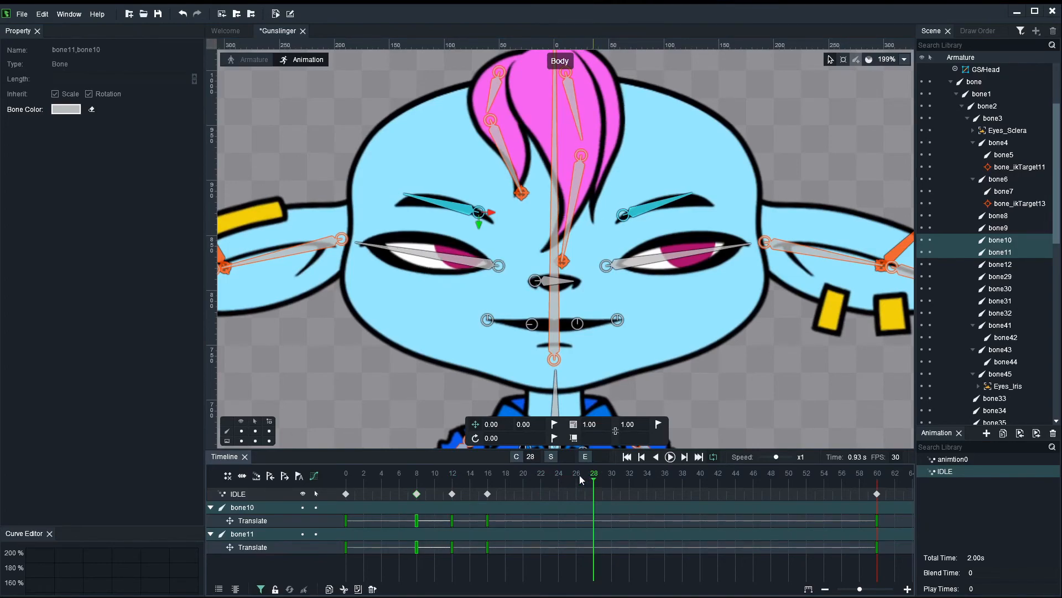
{"action": "left_click", "coordinate": [555, 424]}
{"action": "left_click_drag", "start_coordinate": [607, 480], "coordinate": [668, 479]}
{"action": "left_click", "coordinate": [555, 424]}
{"action": "left_click", "coordinate": [630, 475]}
{"action": "left_click_drag", "start_coordinate": [484, 239], "coordinate": [481, 256]}
Step: Add translate keys for bone10 and bone11 at frames 44 and 52, and lower both eyebrows at frame 48
{"action": "left_click_drag", "start_coordinate": [700, 487], "coordinate": [806, 483]}
{"action": "left_click", "coordinate": [554, 425]}
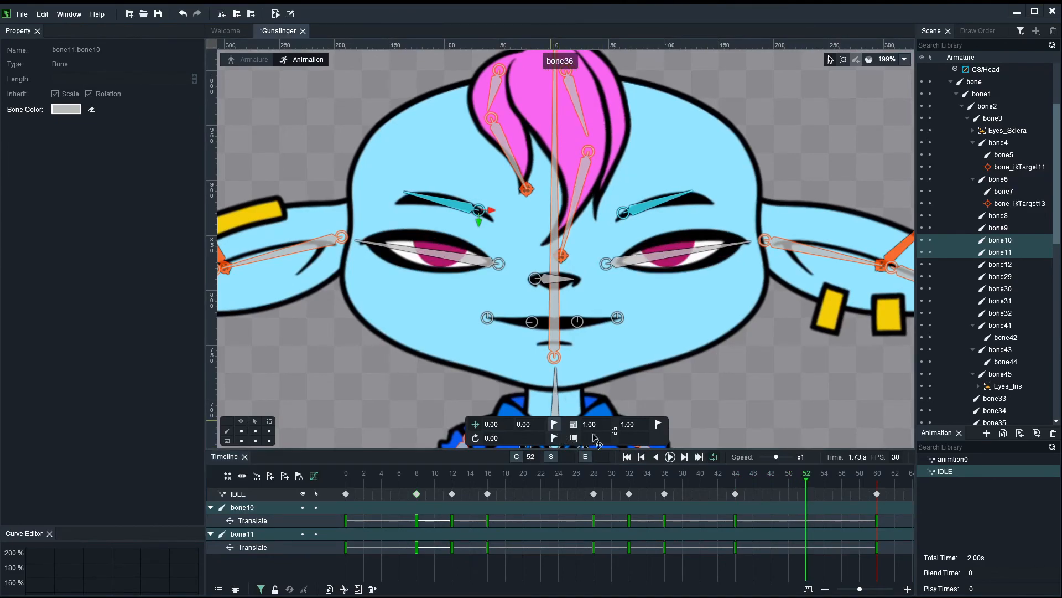
{"action": "left_click", "coordinate": [773, 481]}
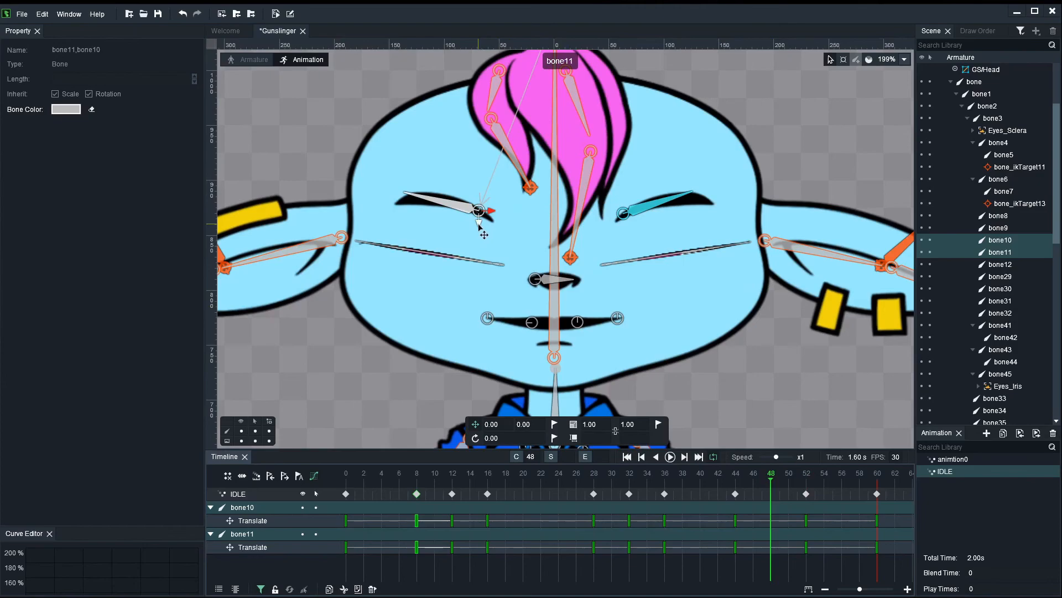
{"action": "left_click_drag", "start_coordinate": [478, 231], "coordinate": [479, 235]}
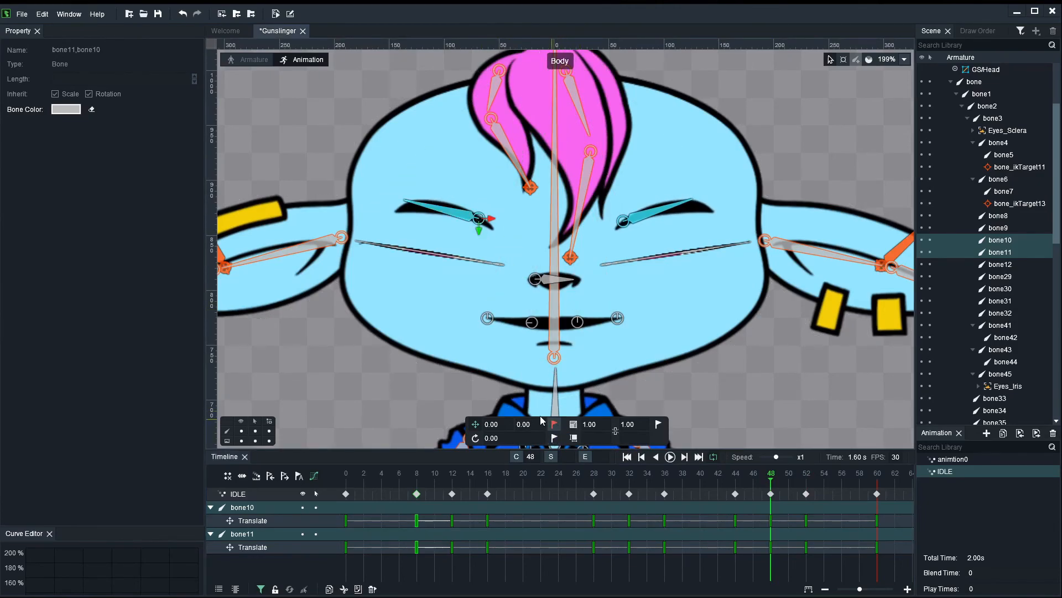
Step: Deselect the eyebrow bones, return to frame 0 and hide all bones in the viewport
{"action": "left_click", "coordinate": [391, 363]}
{"action": "scroll", "coordinate": [385, 388], "scroll_direction": "down", "scroll_amount": 3}
{"action": "left_click_drag", "start_coordinate": [398, 477], "coordinate": [304, 449]}
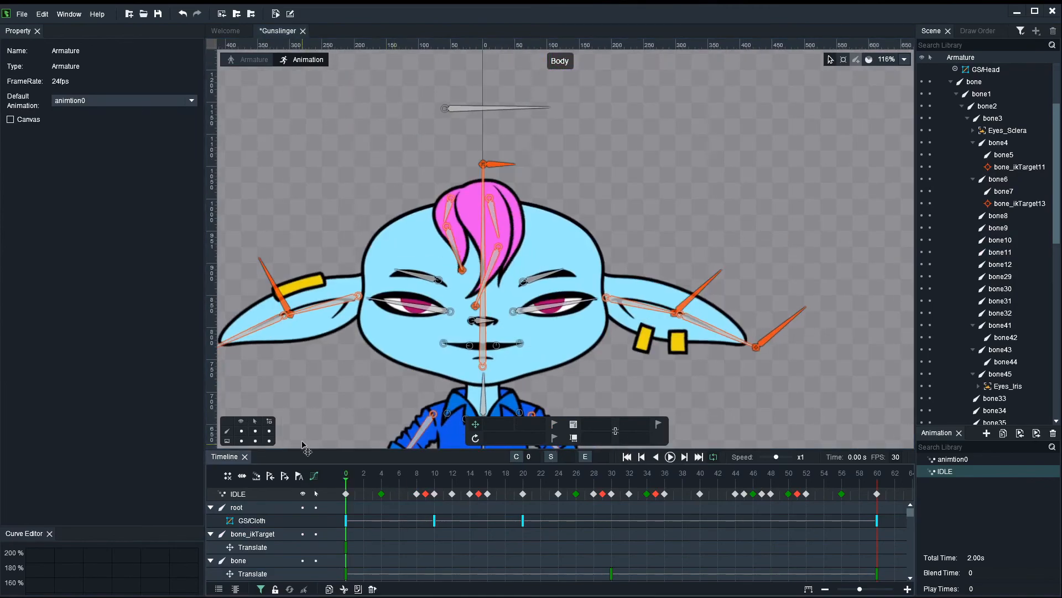
{"action": "left_click", "coordinate": [244, 431]}
Step: Play back the IDLE animation with the whole character in view to check the blinks and eyebrow movement
{"action": "scroll", "coordinate": [702, 191], "scroll_direction": "down", "scroll_amount": 2}
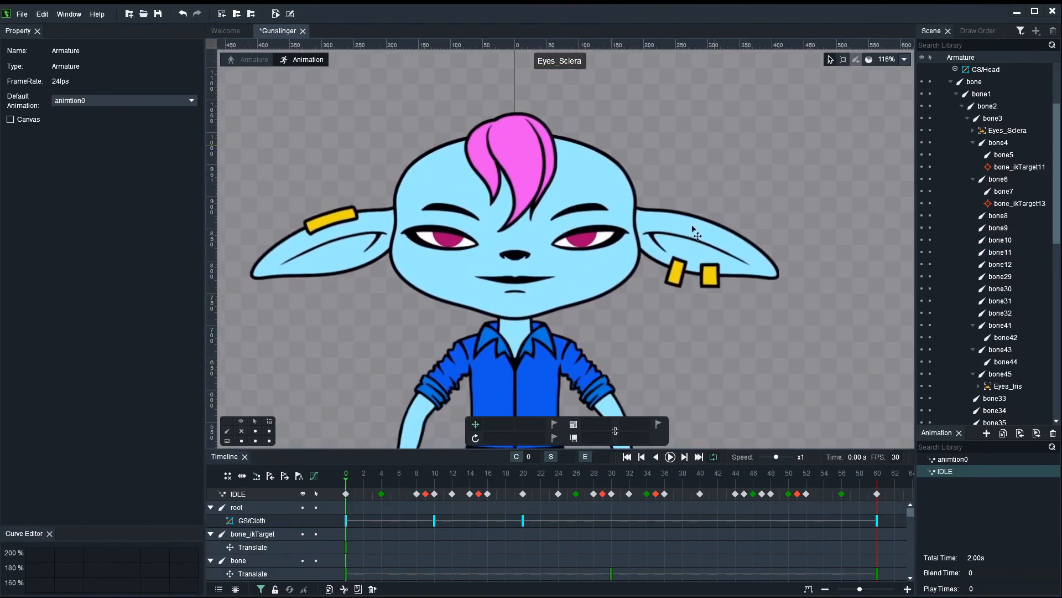
{"action": "left_click_drag", "start_coordinate": [700, 340], "coordinate": [644, 240]}
{"action": "scroll", "coordinate": [701, 317], "scroll_direction": "down", "scroll_amount": 3}
{"action": "left_click_drag", "start_coordinate": [701, 318], "coordinate": [646, 301]}
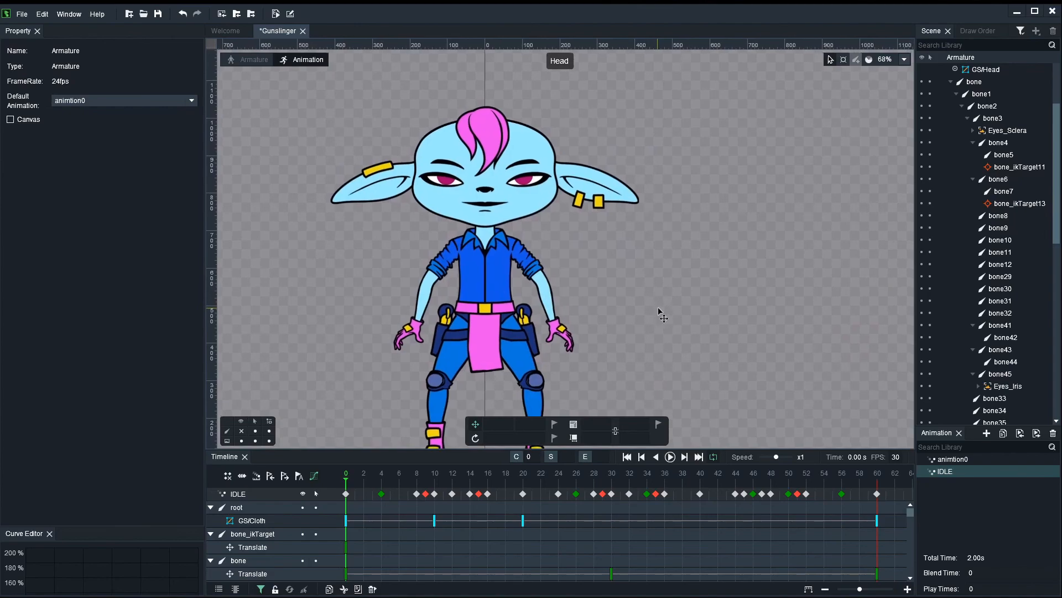
{"action": "key", "text": "space"}
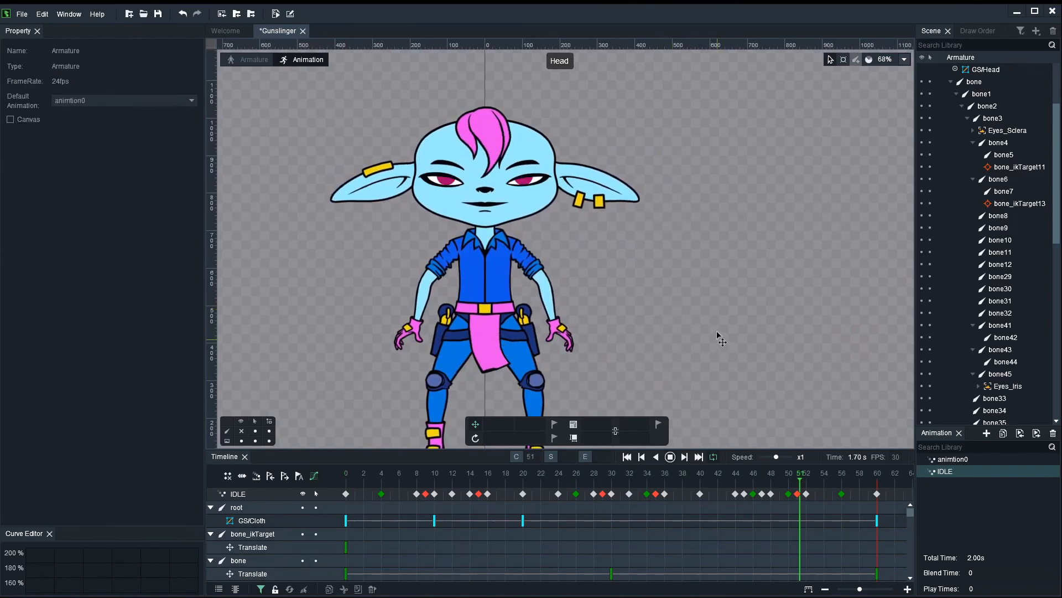
{"action": "scroll", "coordinate": [709, 293], "scroll_direction": "down", "scroll_amount": 2}
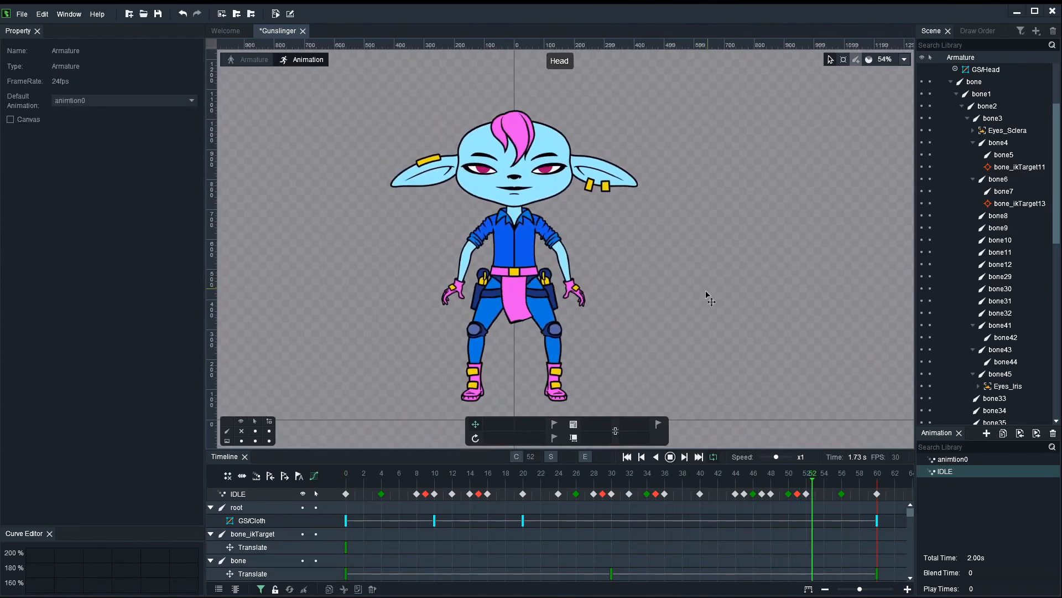
{"action": "key", "text": "space"}
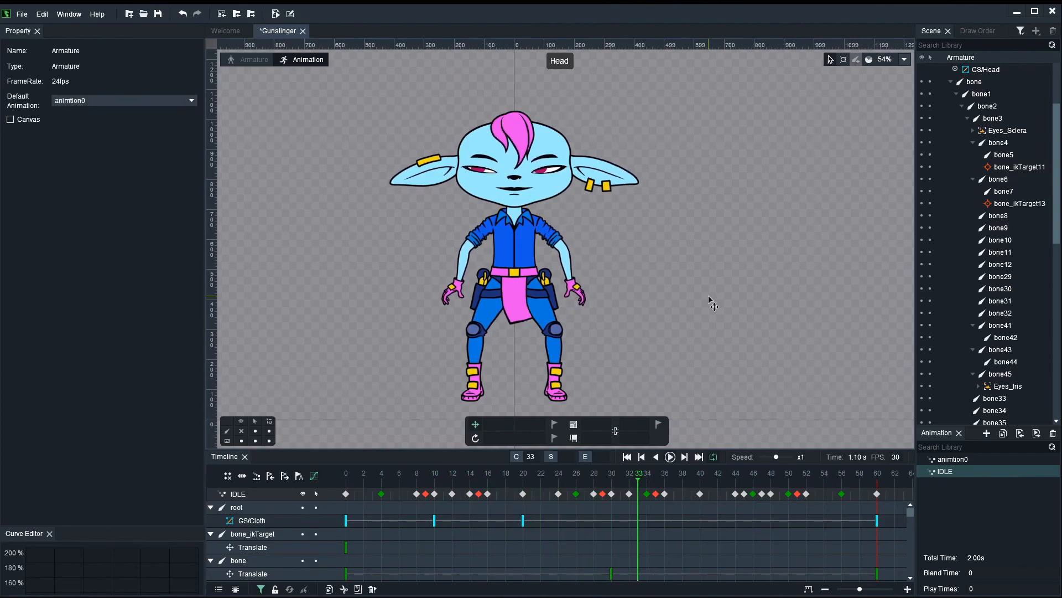
{"action": "key", "text": "space"}
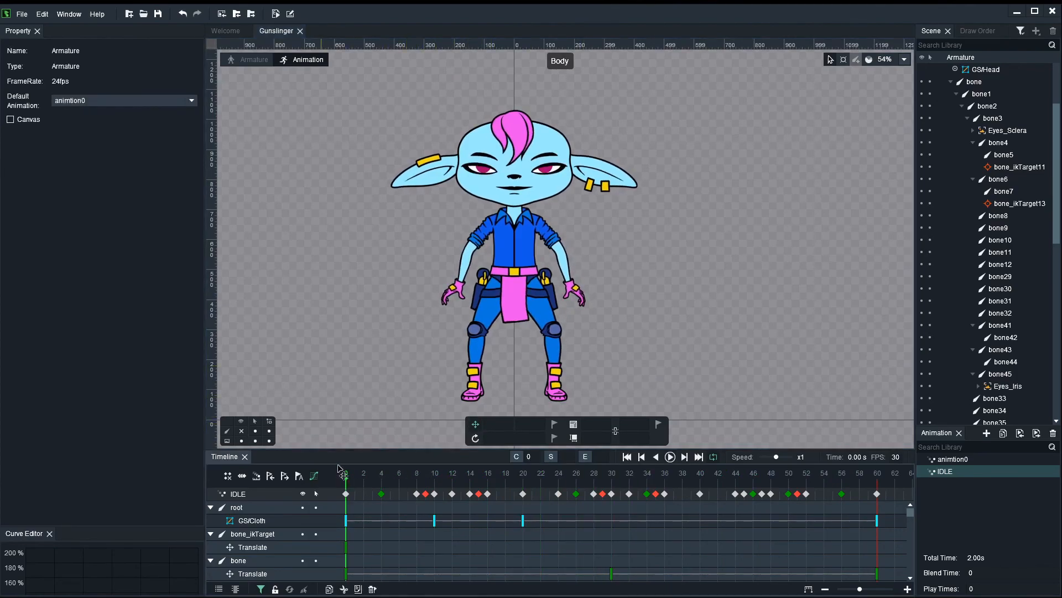